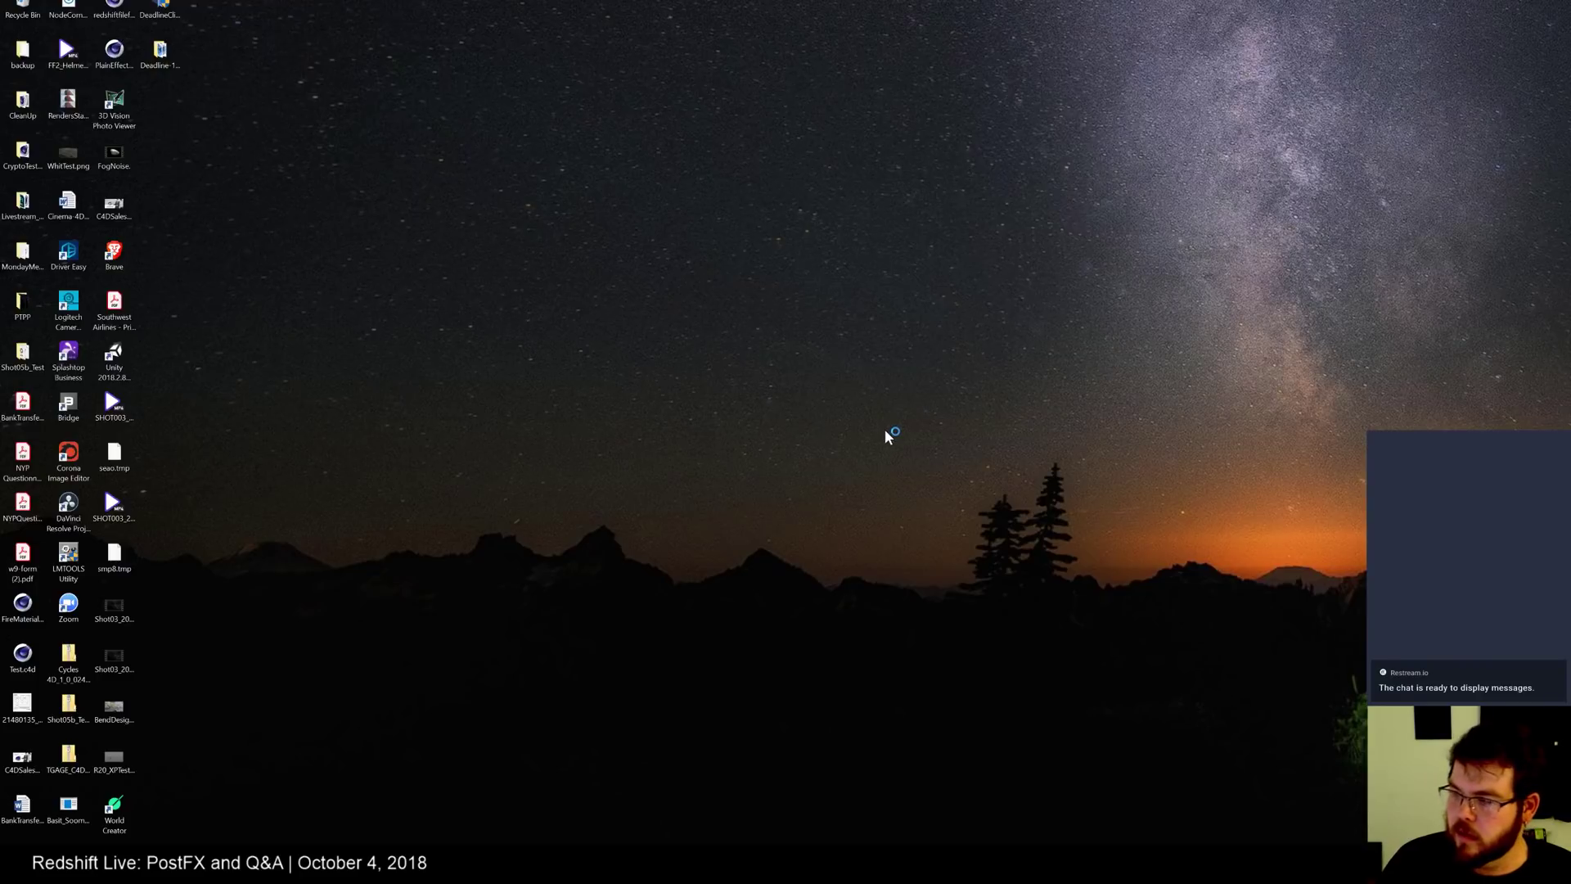
- Move the Restream Chat startup window off this display and close the Deadline Slave window
left_click(984, 382)
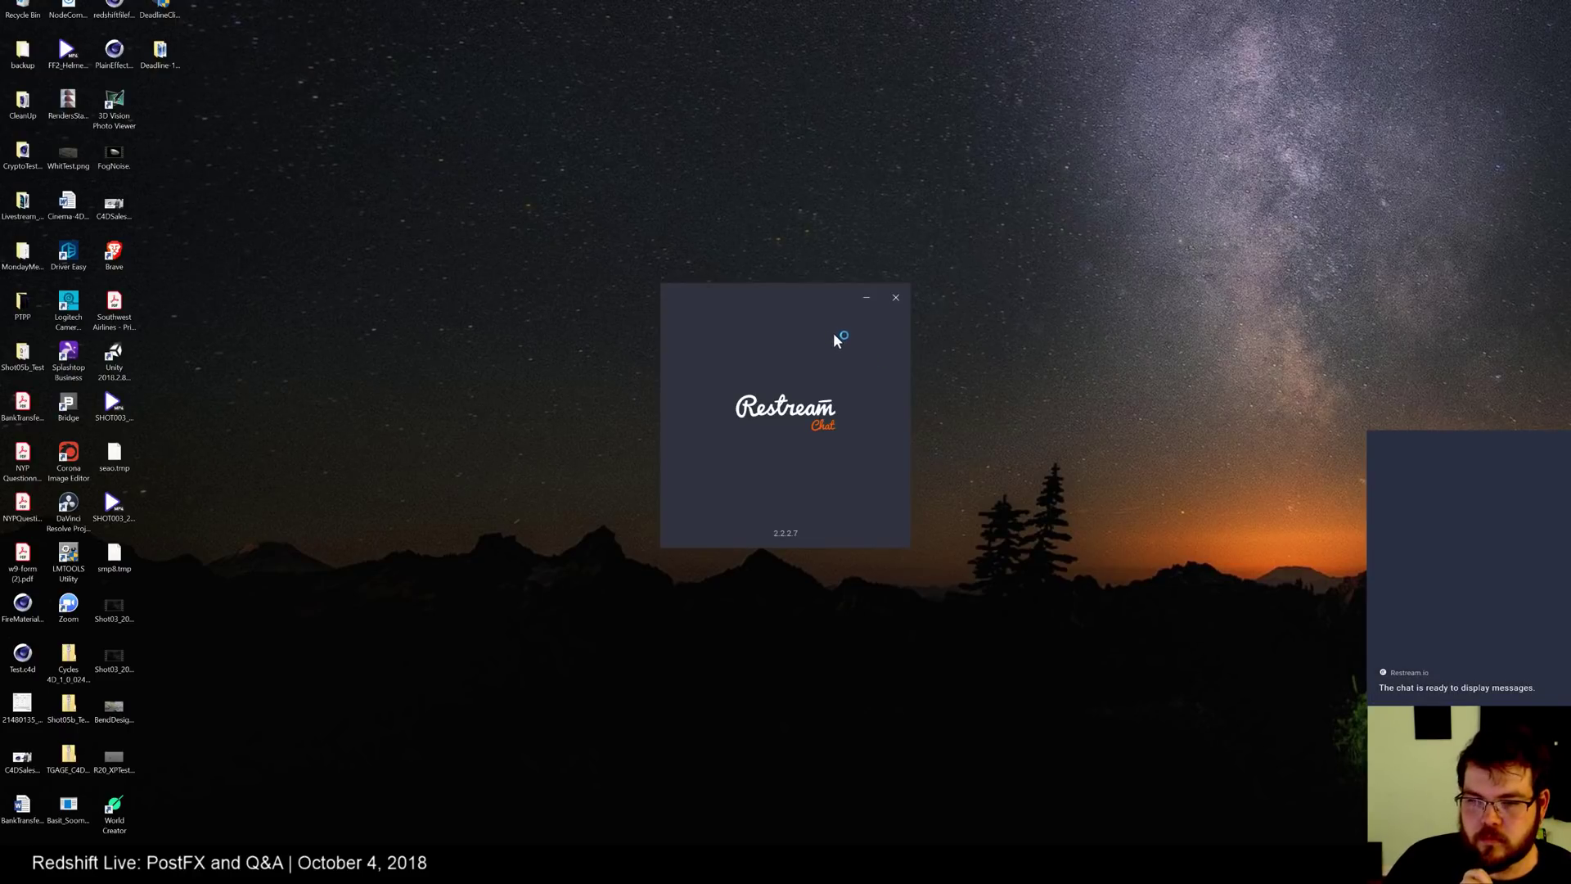
left_click_drag(768, 237, 1570, 237)
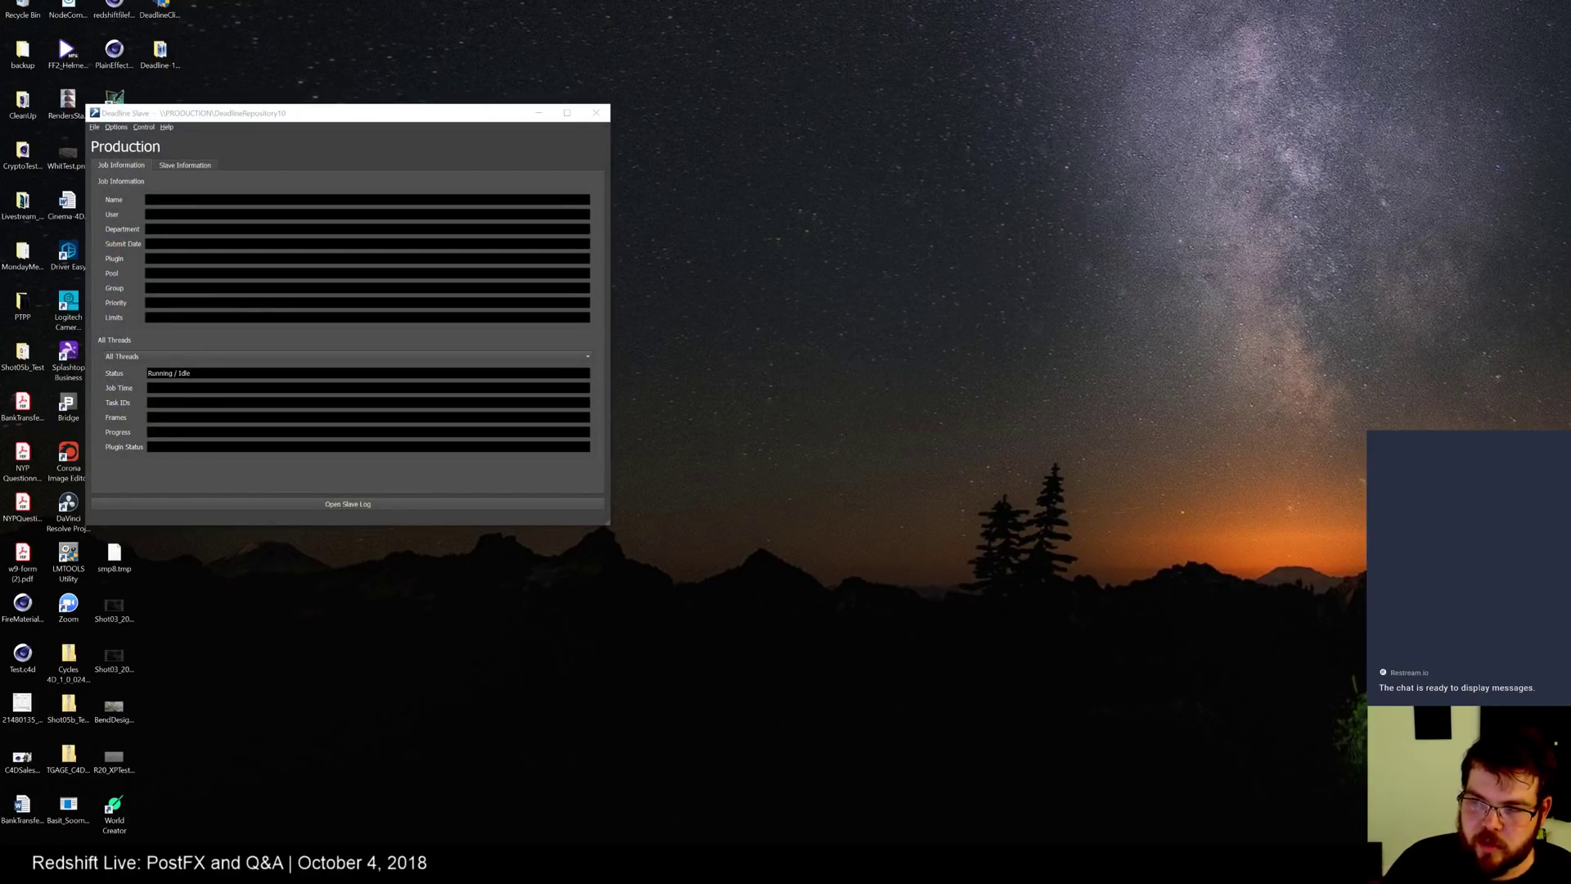
left_click(598, 113)
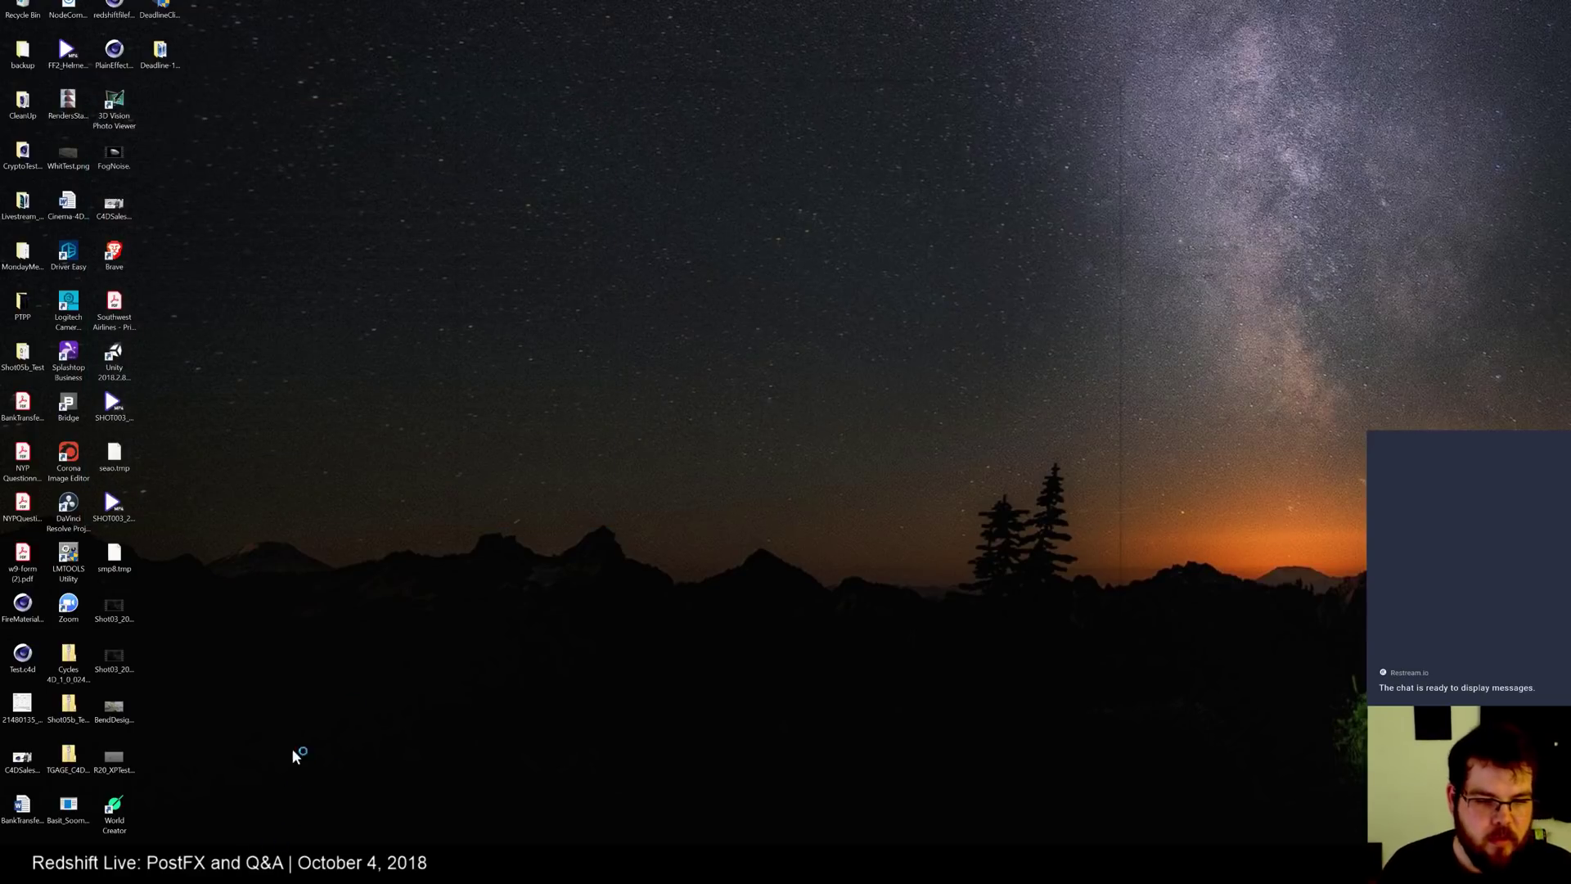
- Launch Firefox, close the Epic Games launcher window, and move the browser window off this display
key("super")
type("fire")
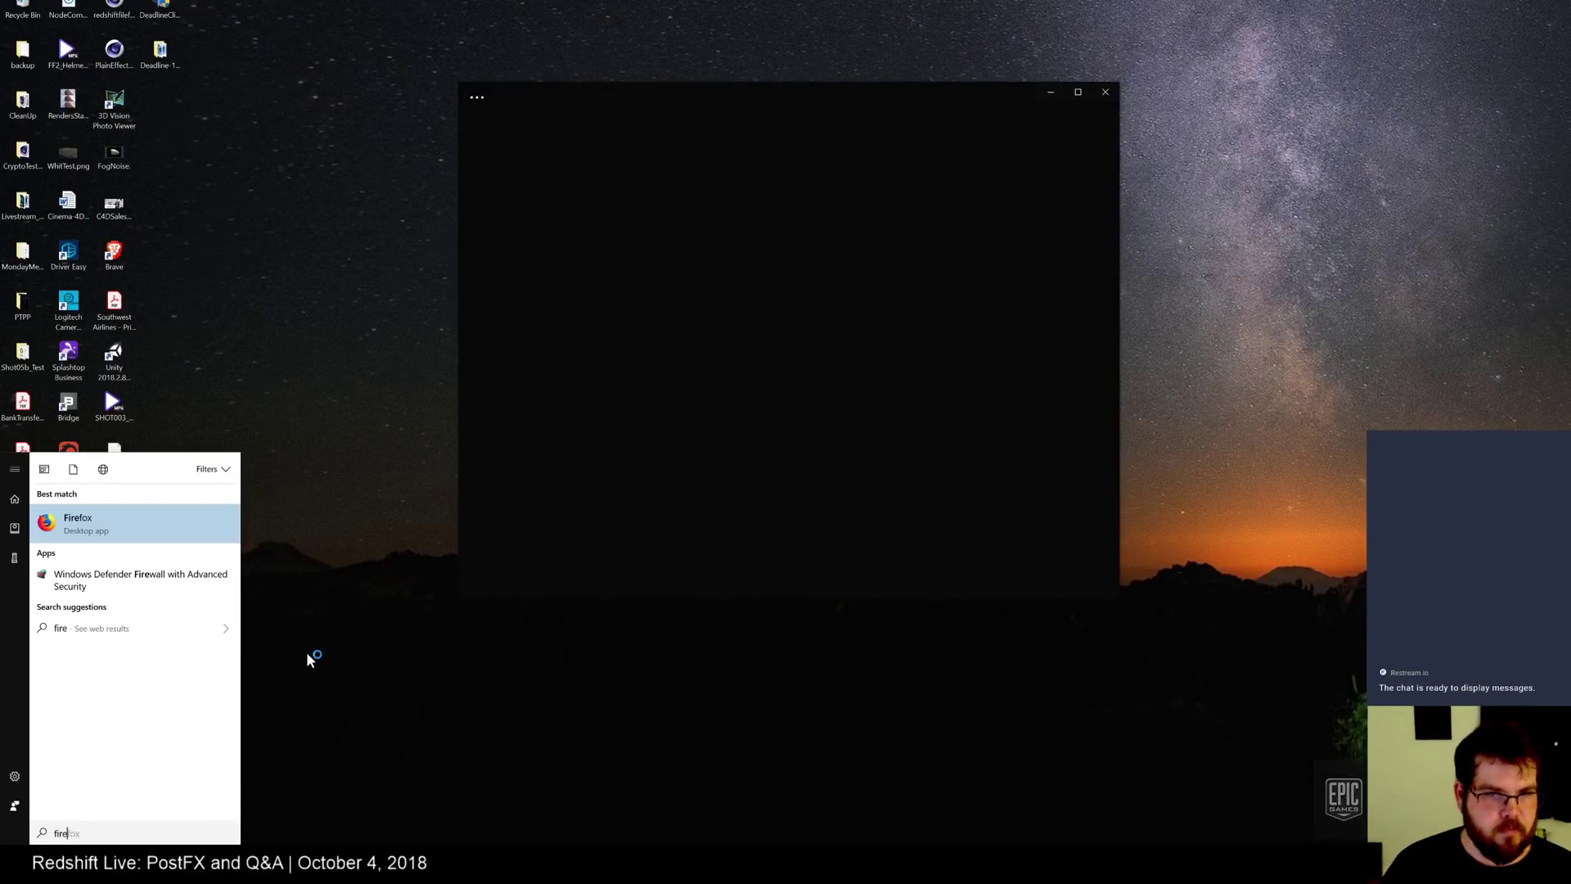
key("Return")
left_click(1105, 91)
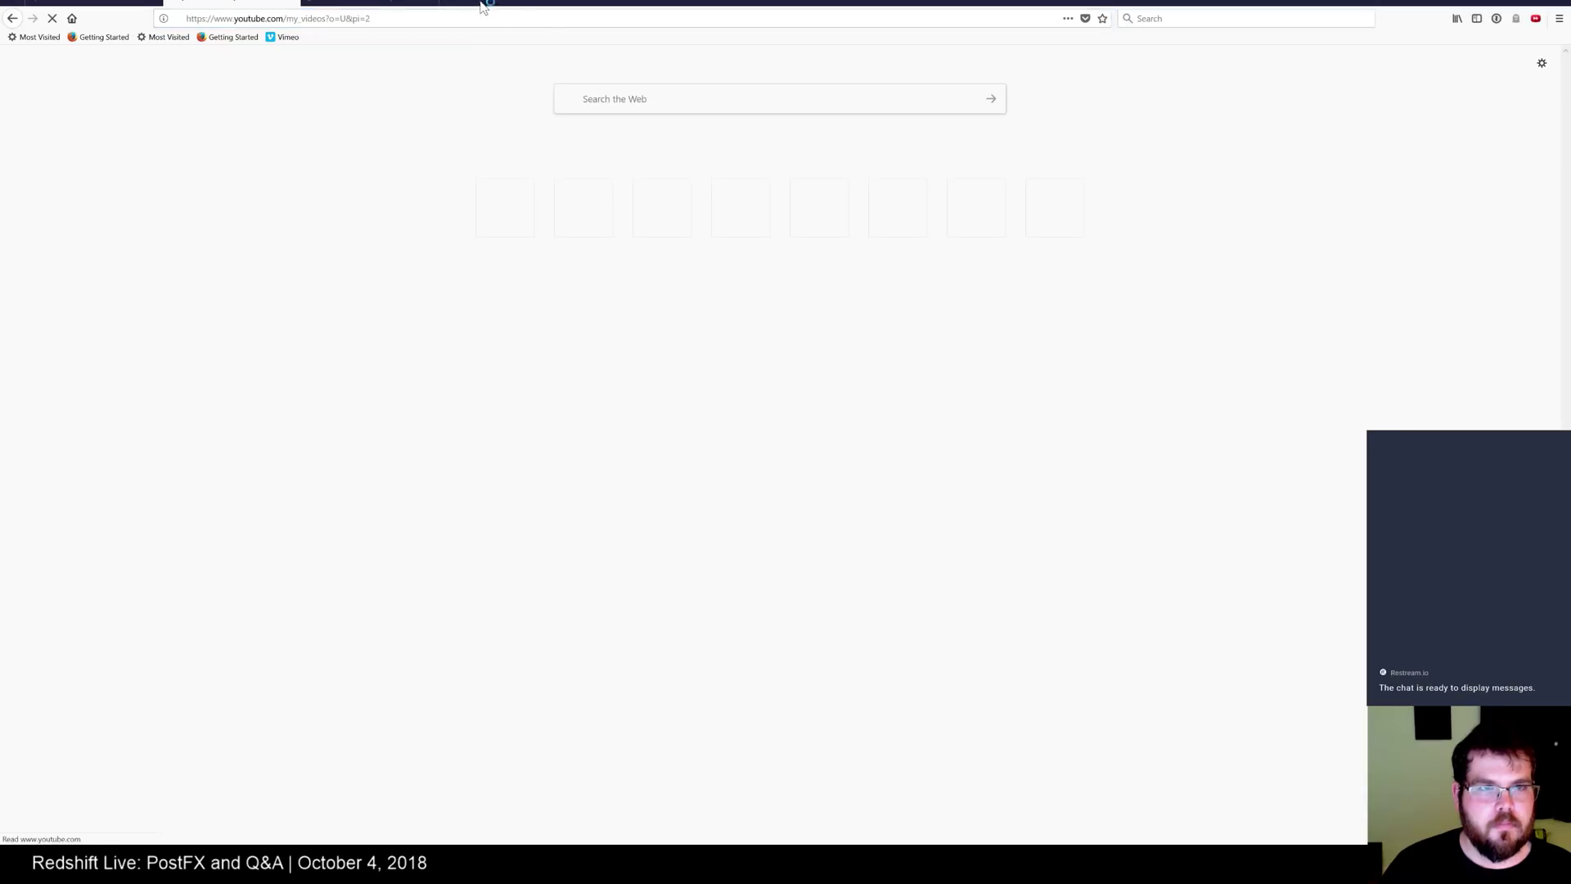
left_click_drag(534, 2, 1570, 51)
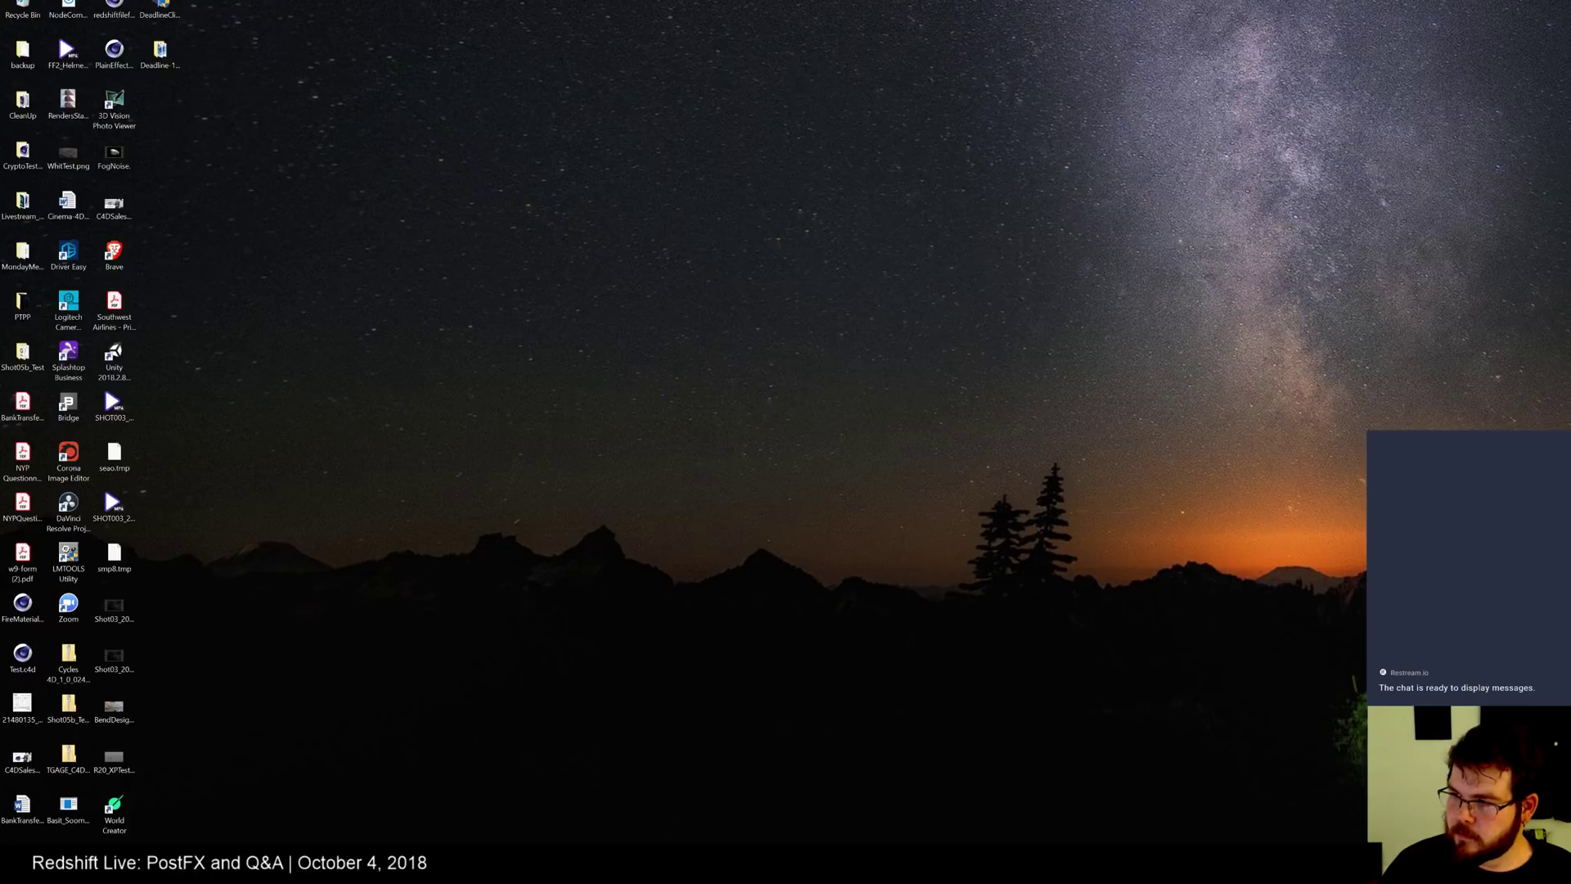
- Open the file manager, close the render farm agent window over it, and clear the file manager from the desktop
key("super+e")
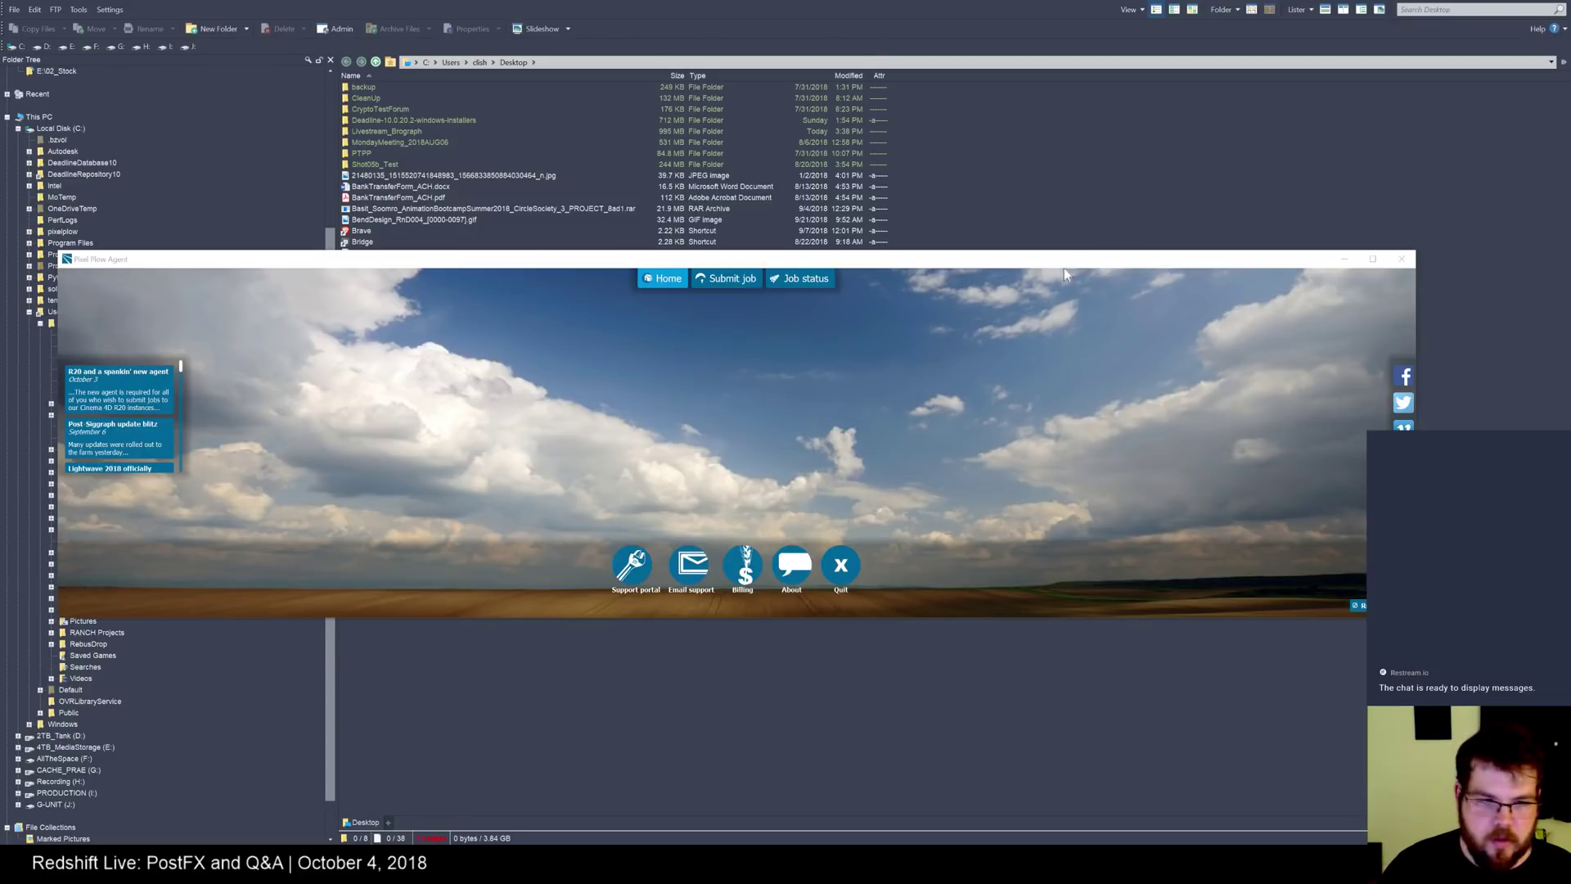
left_click(1406, 261)
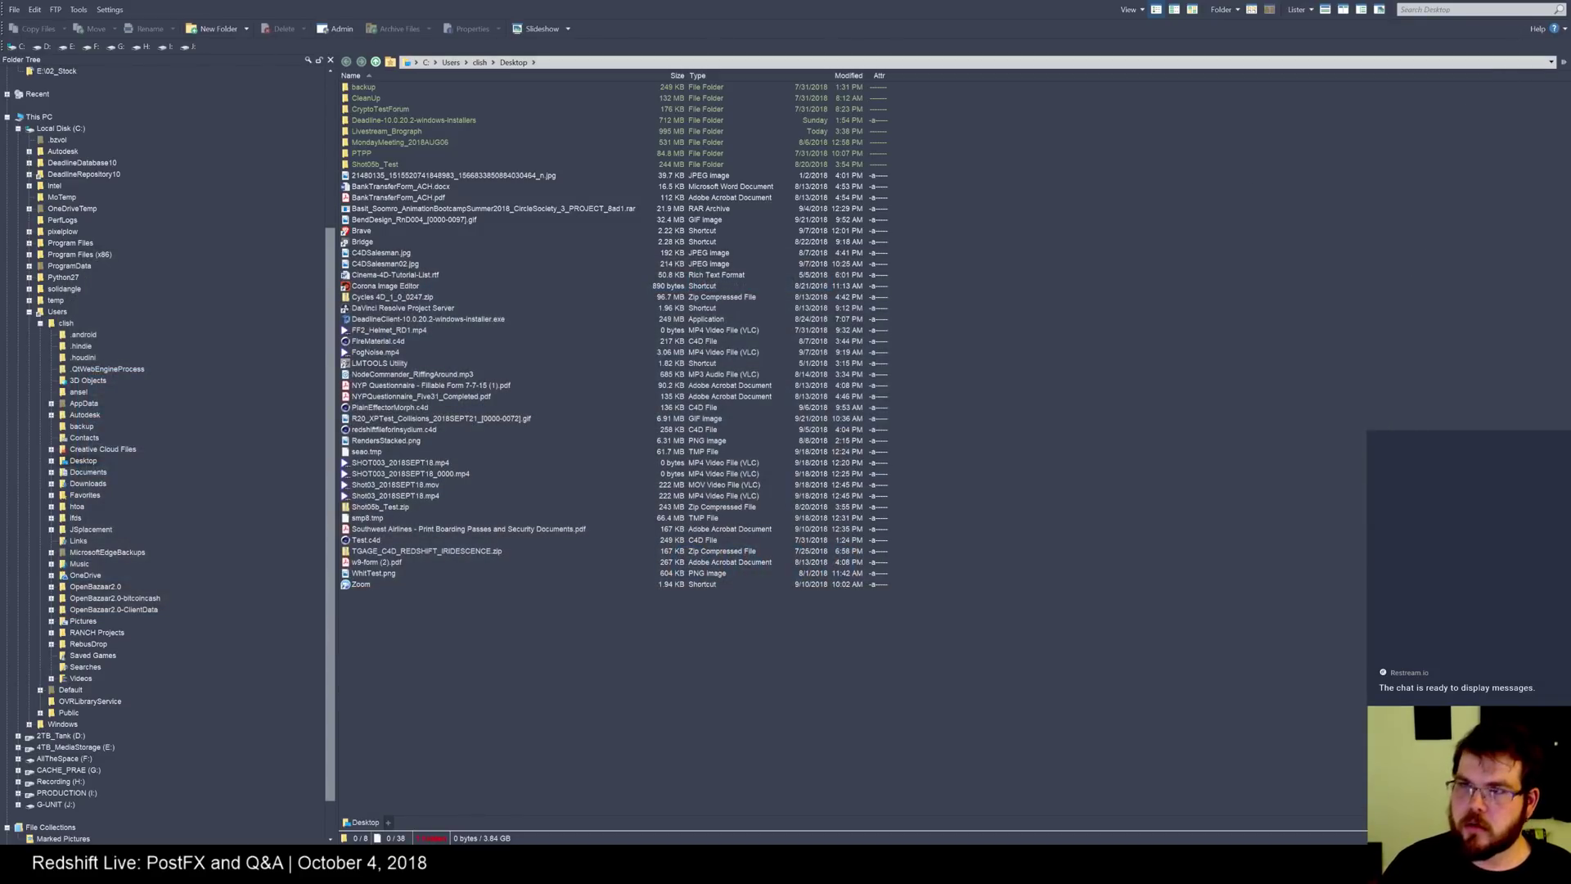
left_click(1467, 2)
left_click(1497, 4)
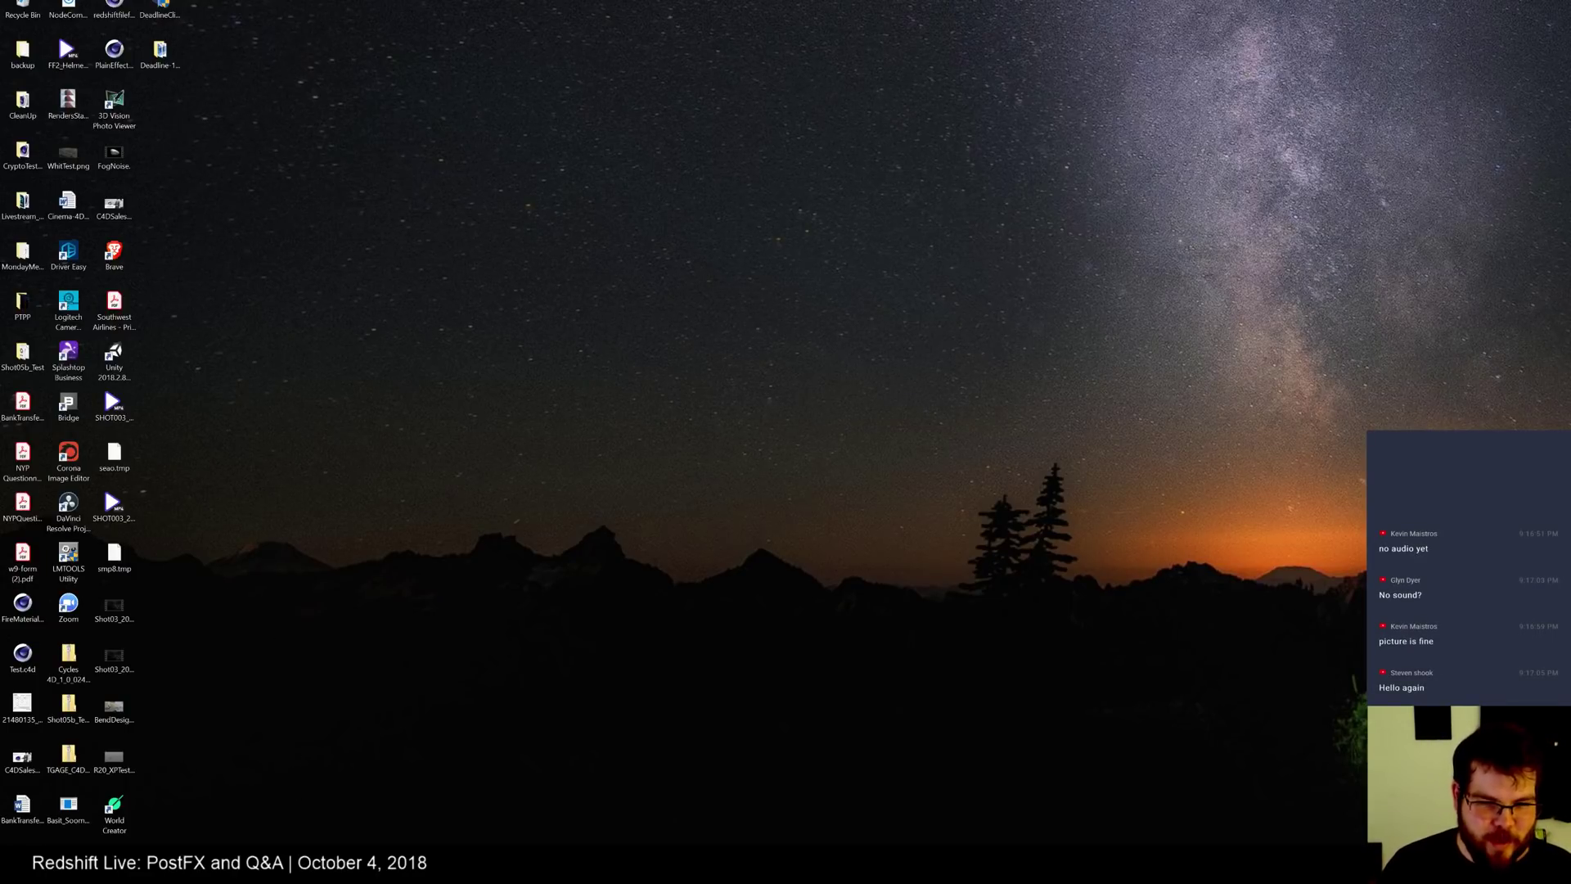
- Switch to Slack, post "I'm back" in the Brograph redshift channel, and minimize the window
left_click(305, 864)
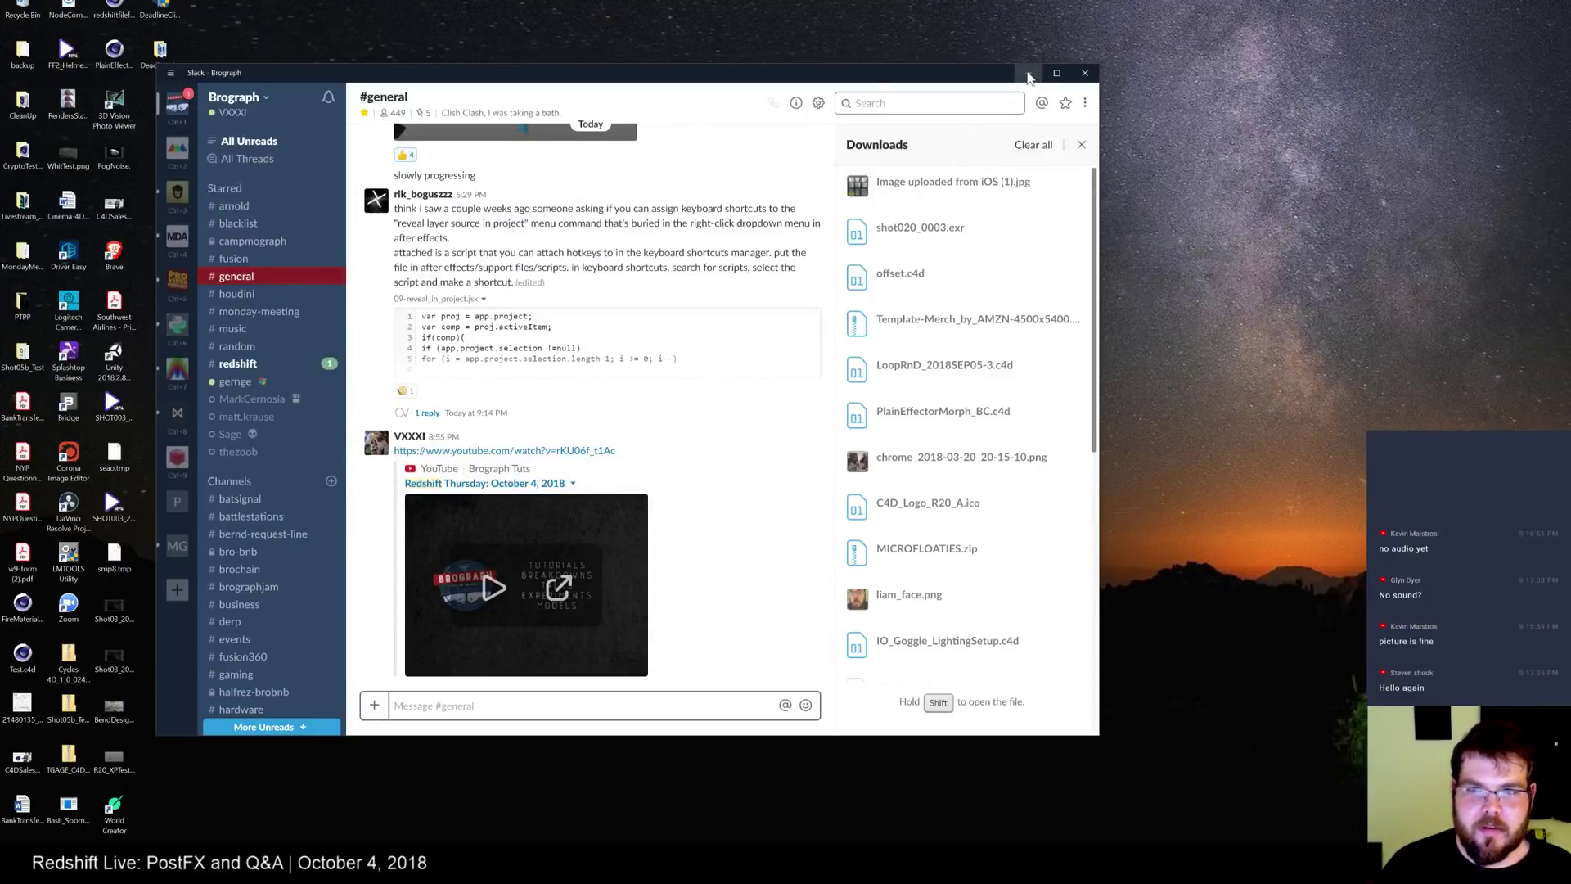
left_click(1027, 74)
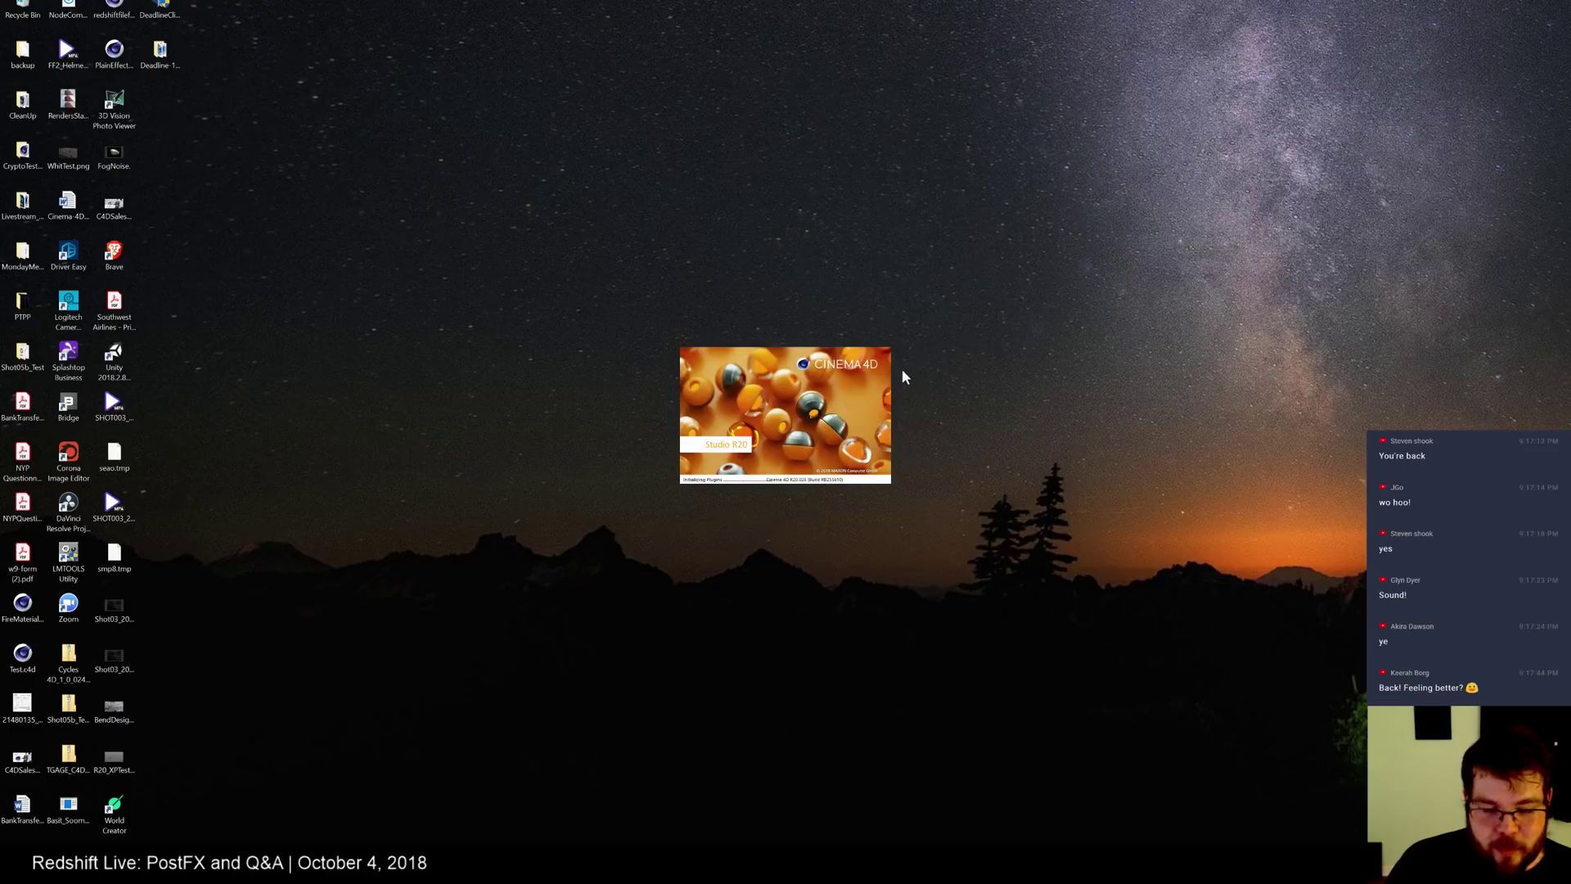
left_click(287, 852)
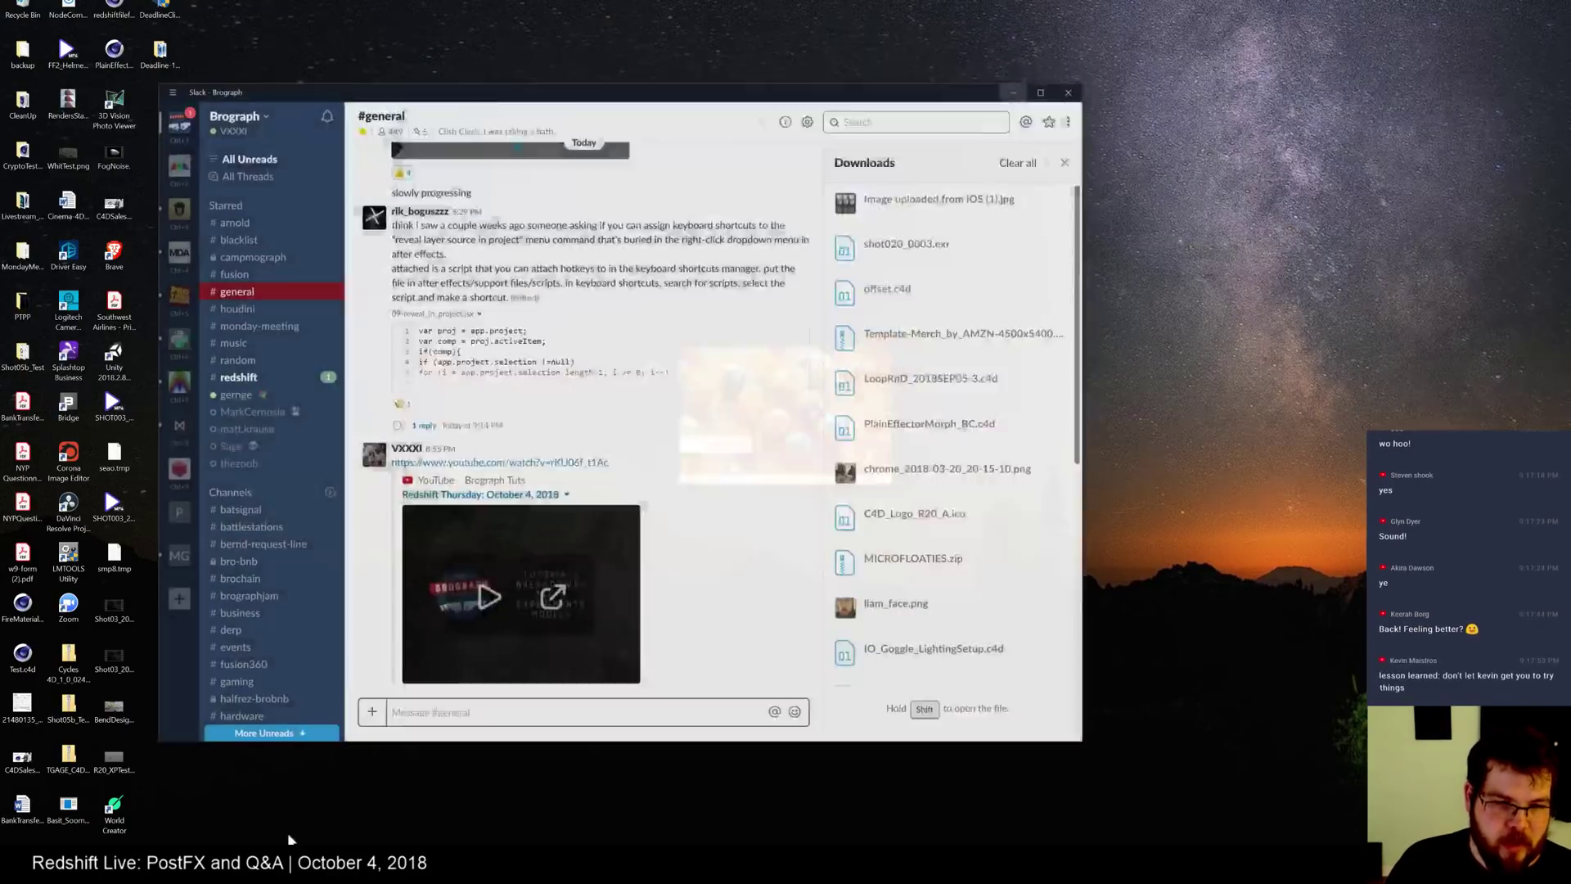
left_click(277, 366)
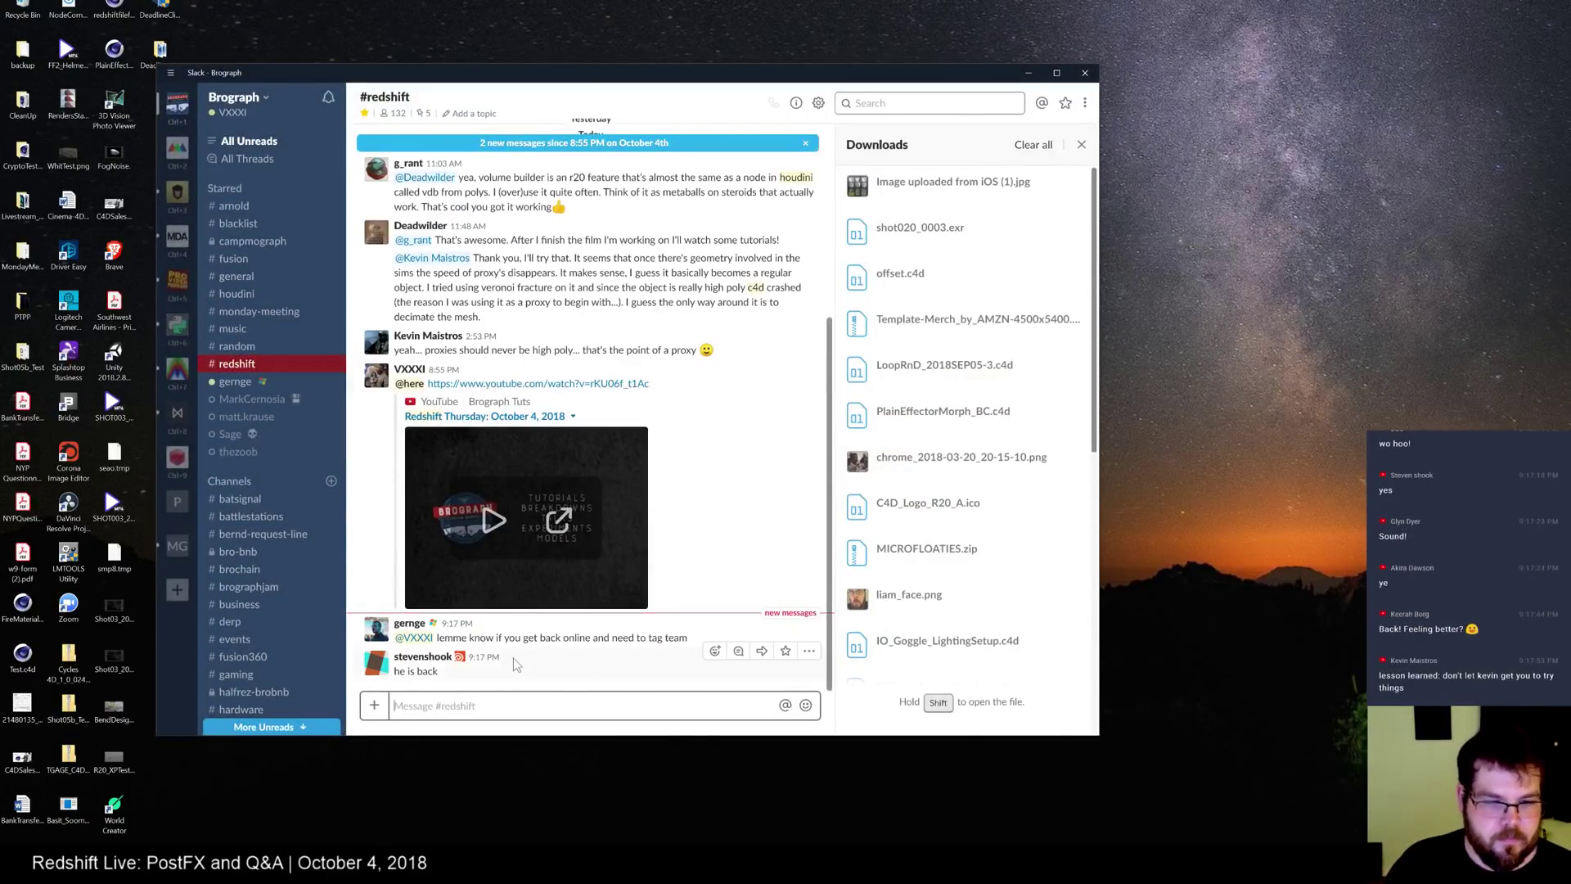
type("I'm back")
key("Return")
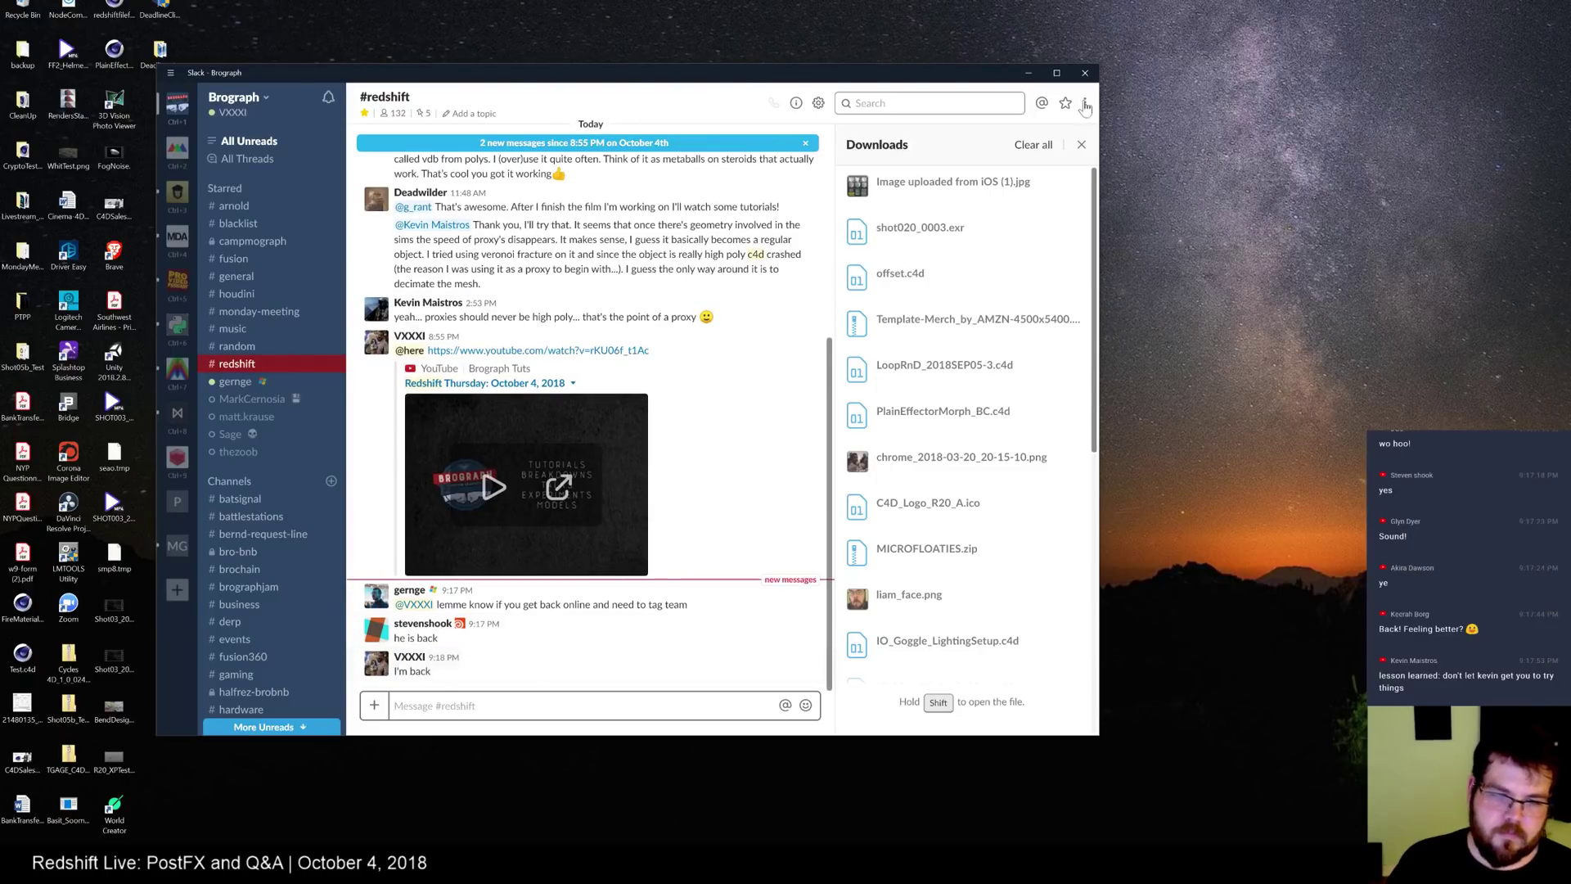
left_click(1027, 73)
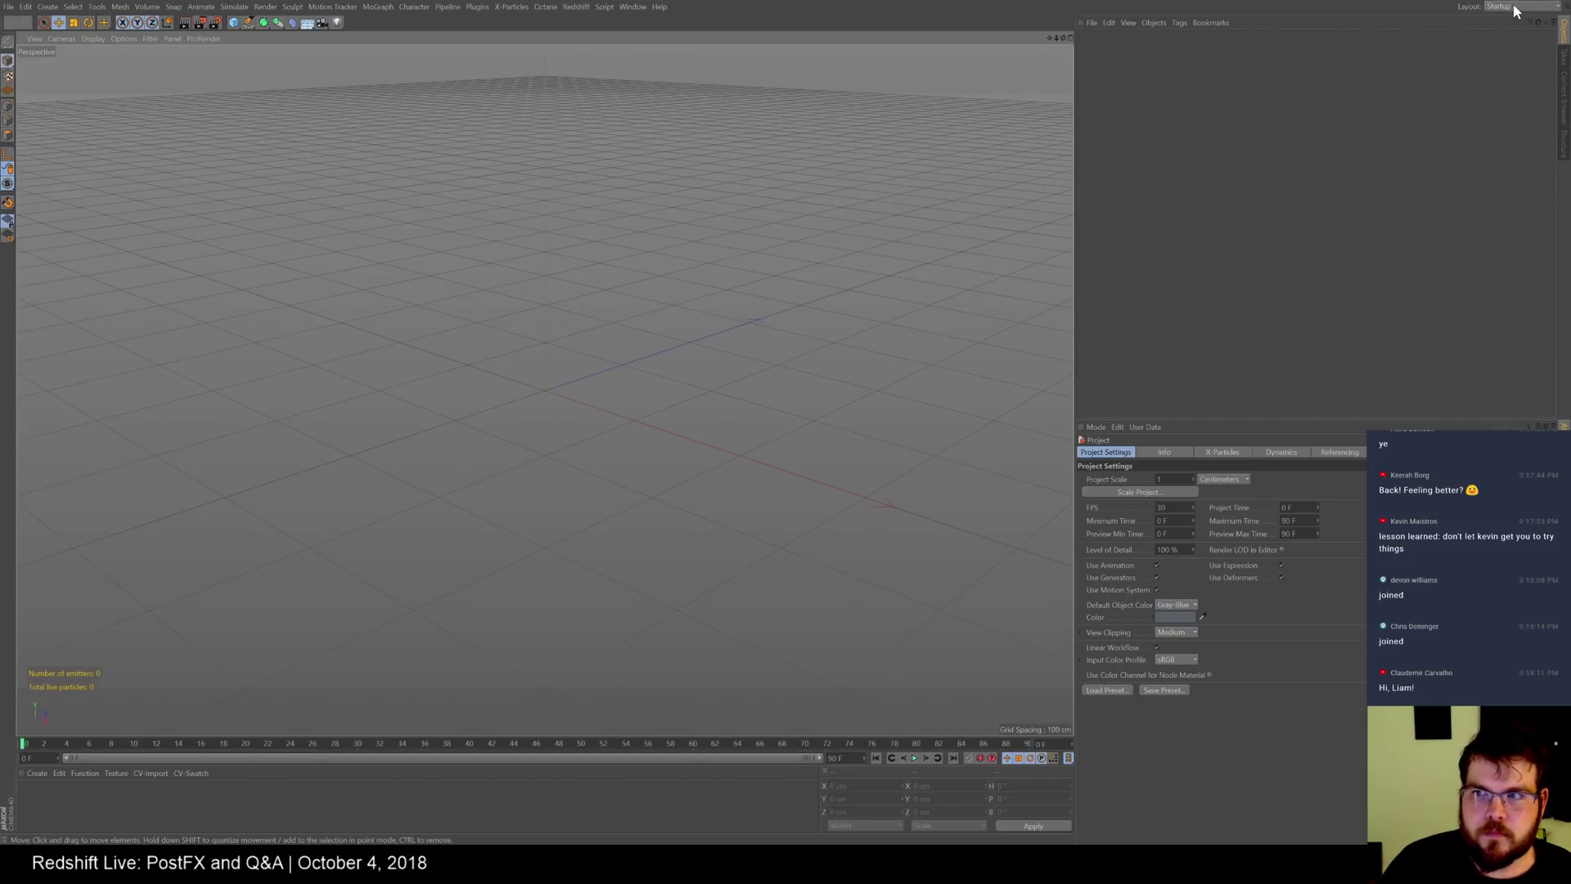
- Open the recent project PostFX_TrafficLight.c4d in Cinema 4D and switch to the Redshift (User) layout
left_click(10, 6)
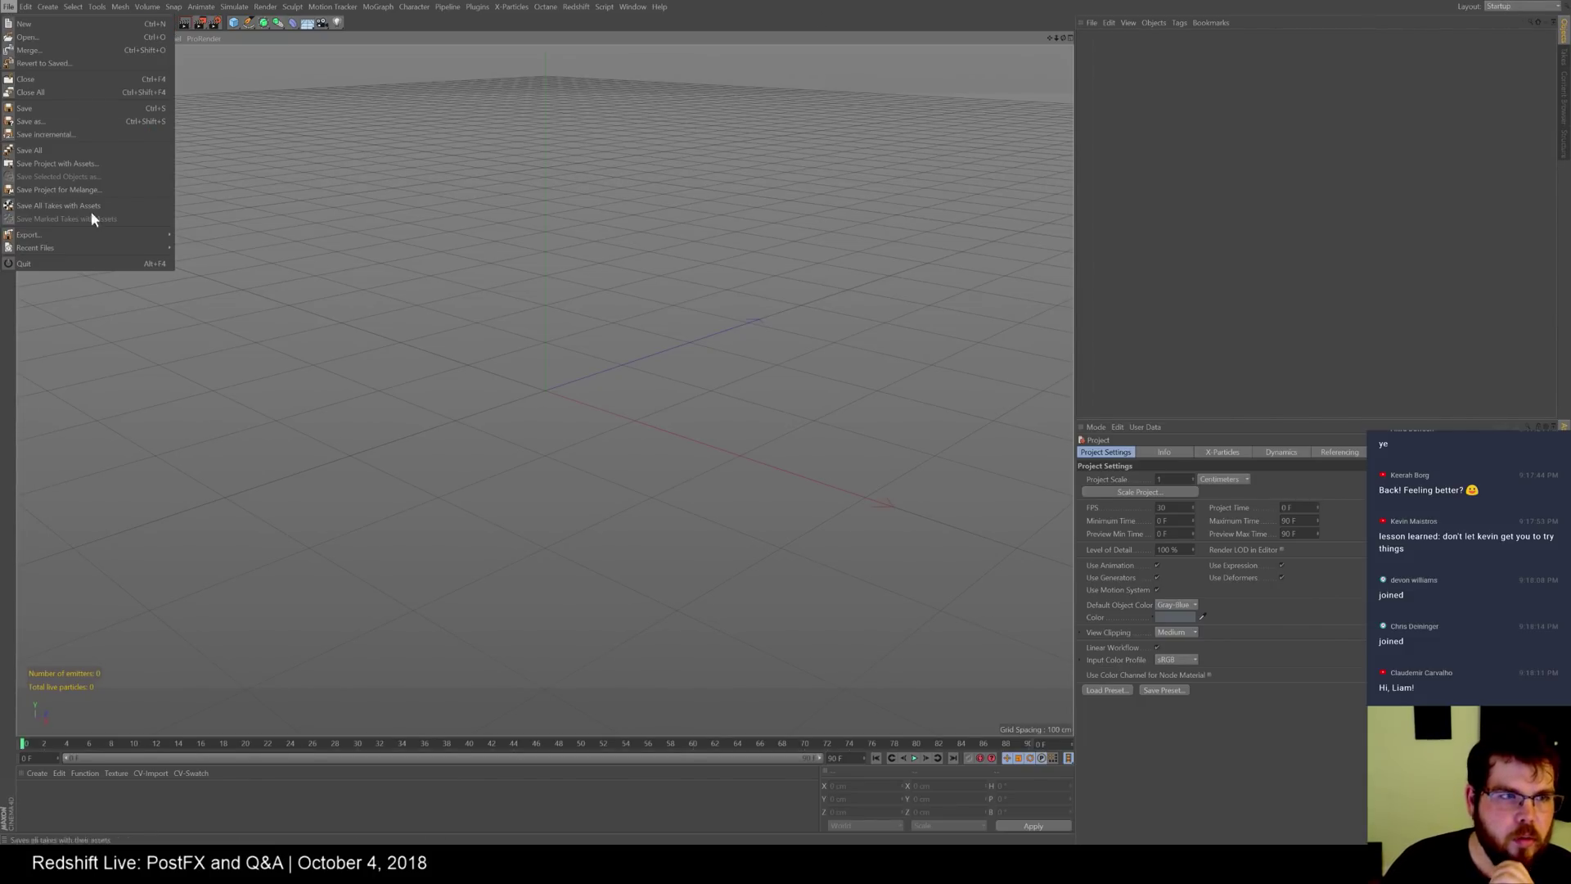
mouse_move(125, 250)
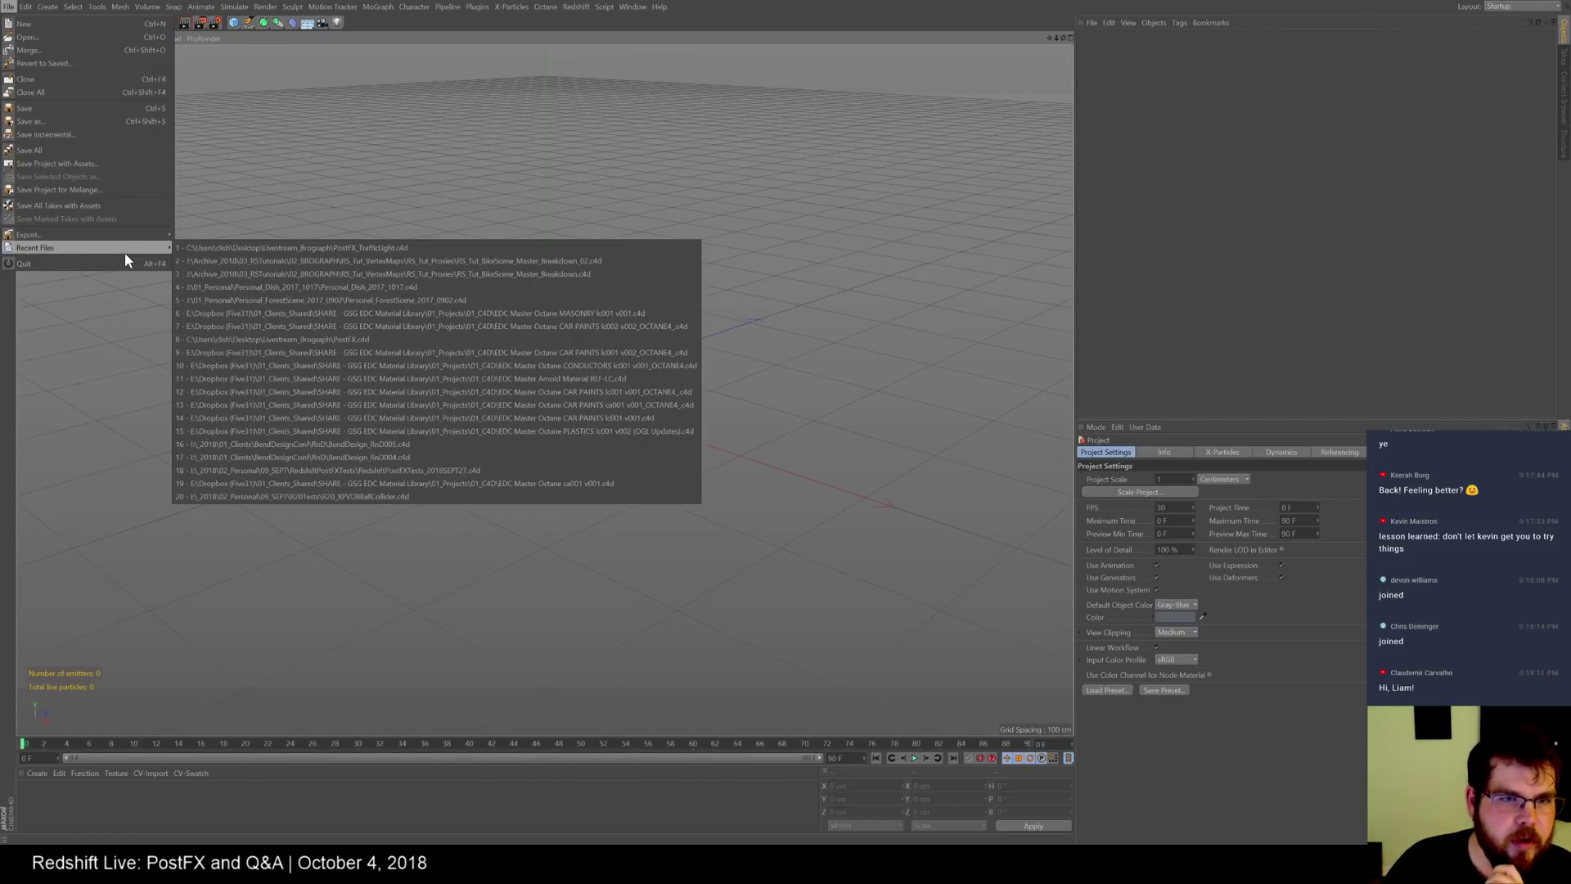
left_click(256, 248)
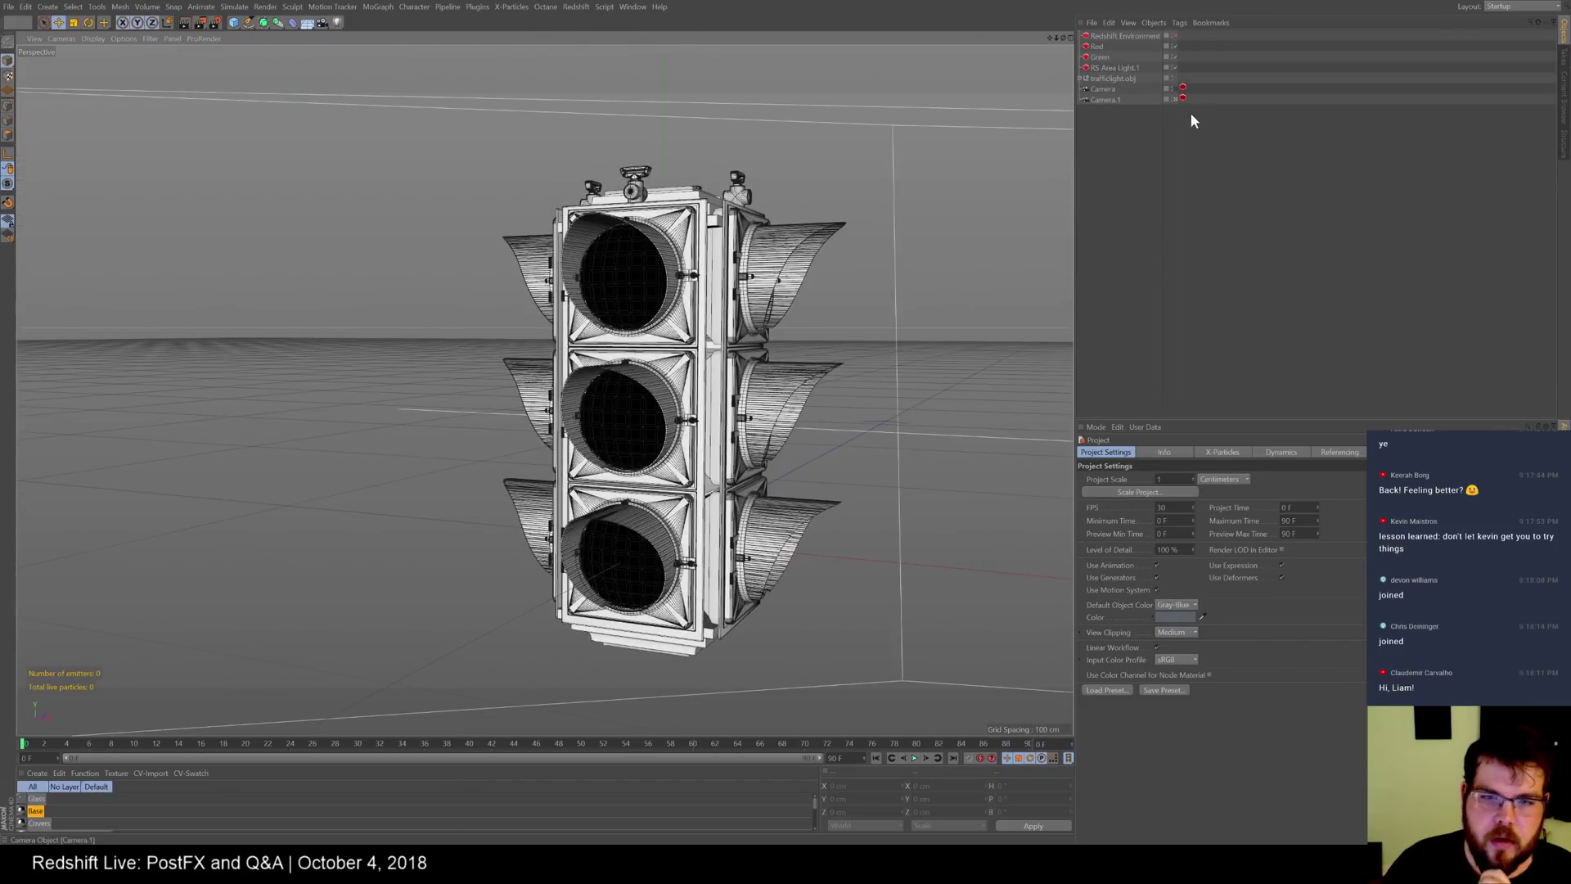
left_click(1517, 6)
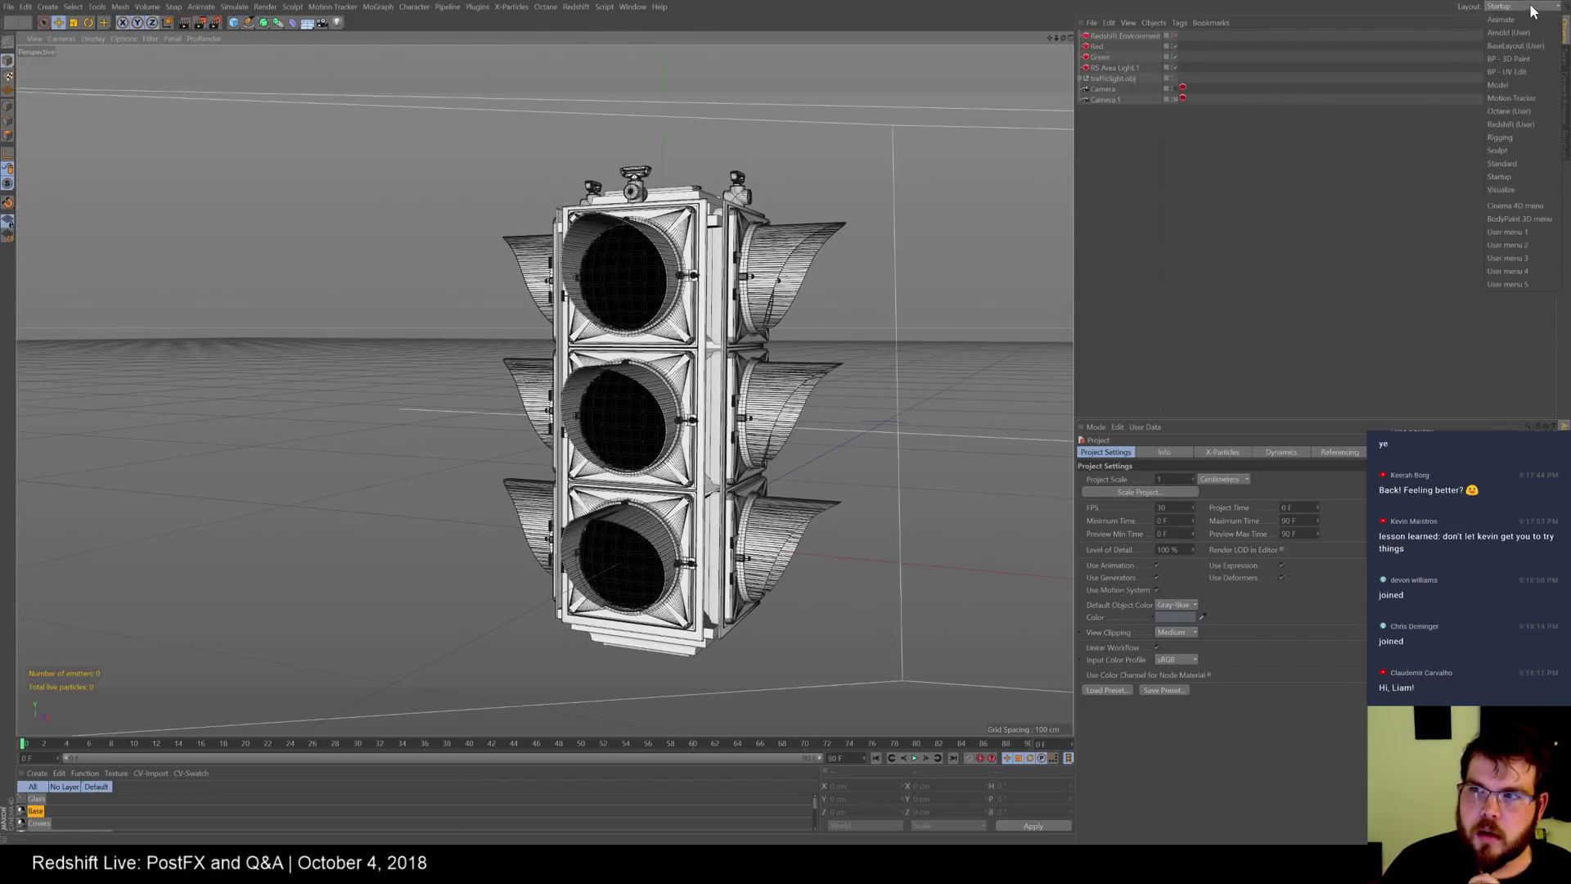
left_click(1512, 125)
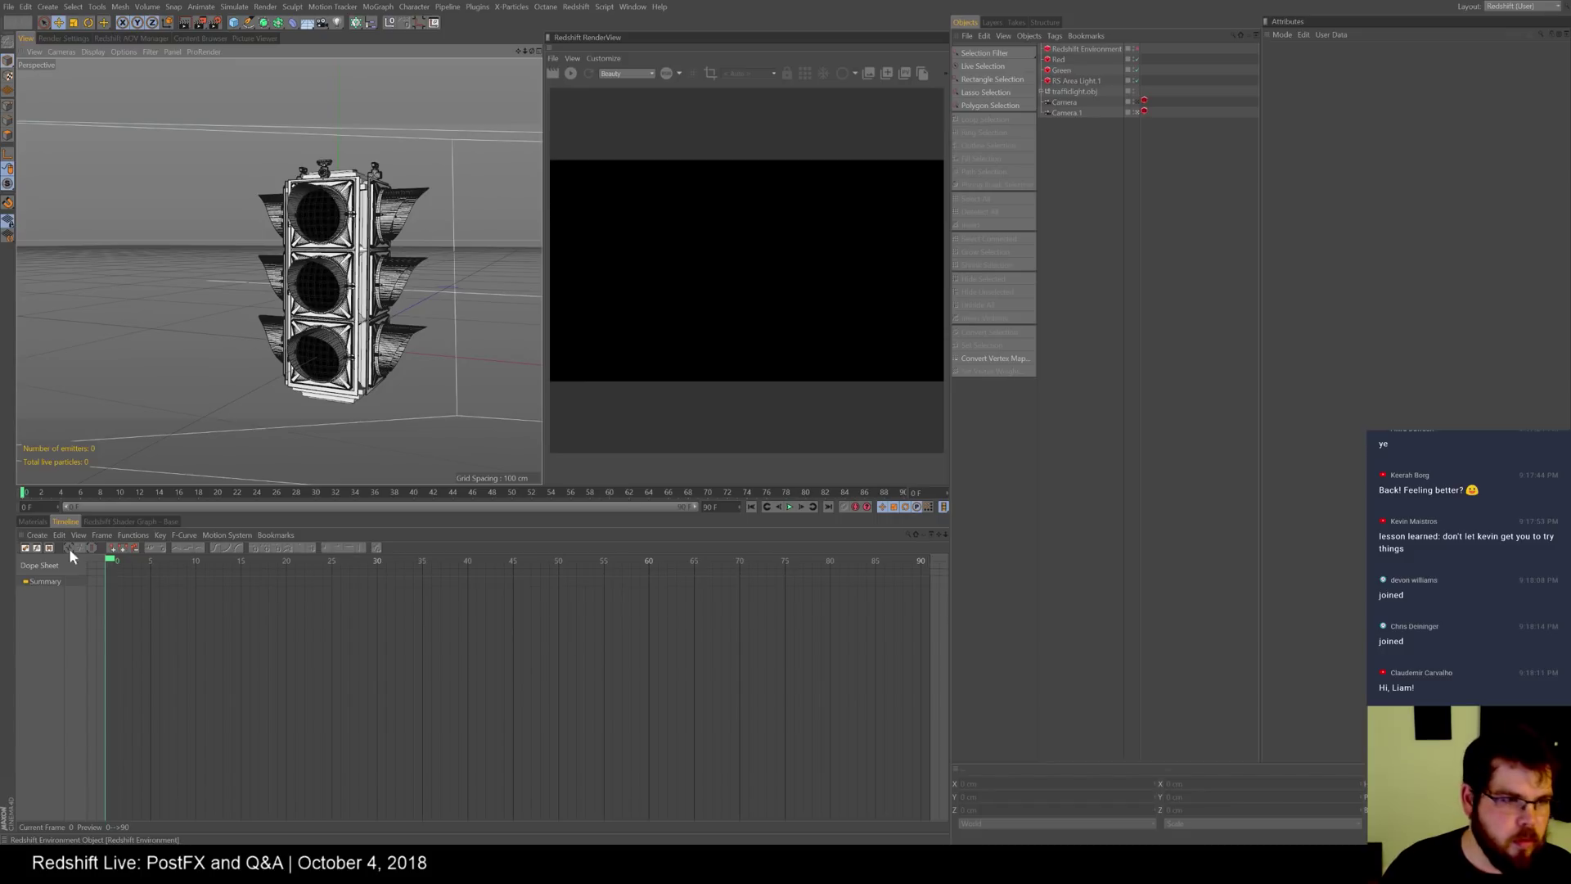
- Float the Redshift RenderView as a separate window with its display and PostFX settings shown
left_click(554, 54)
left_click(565, 57)
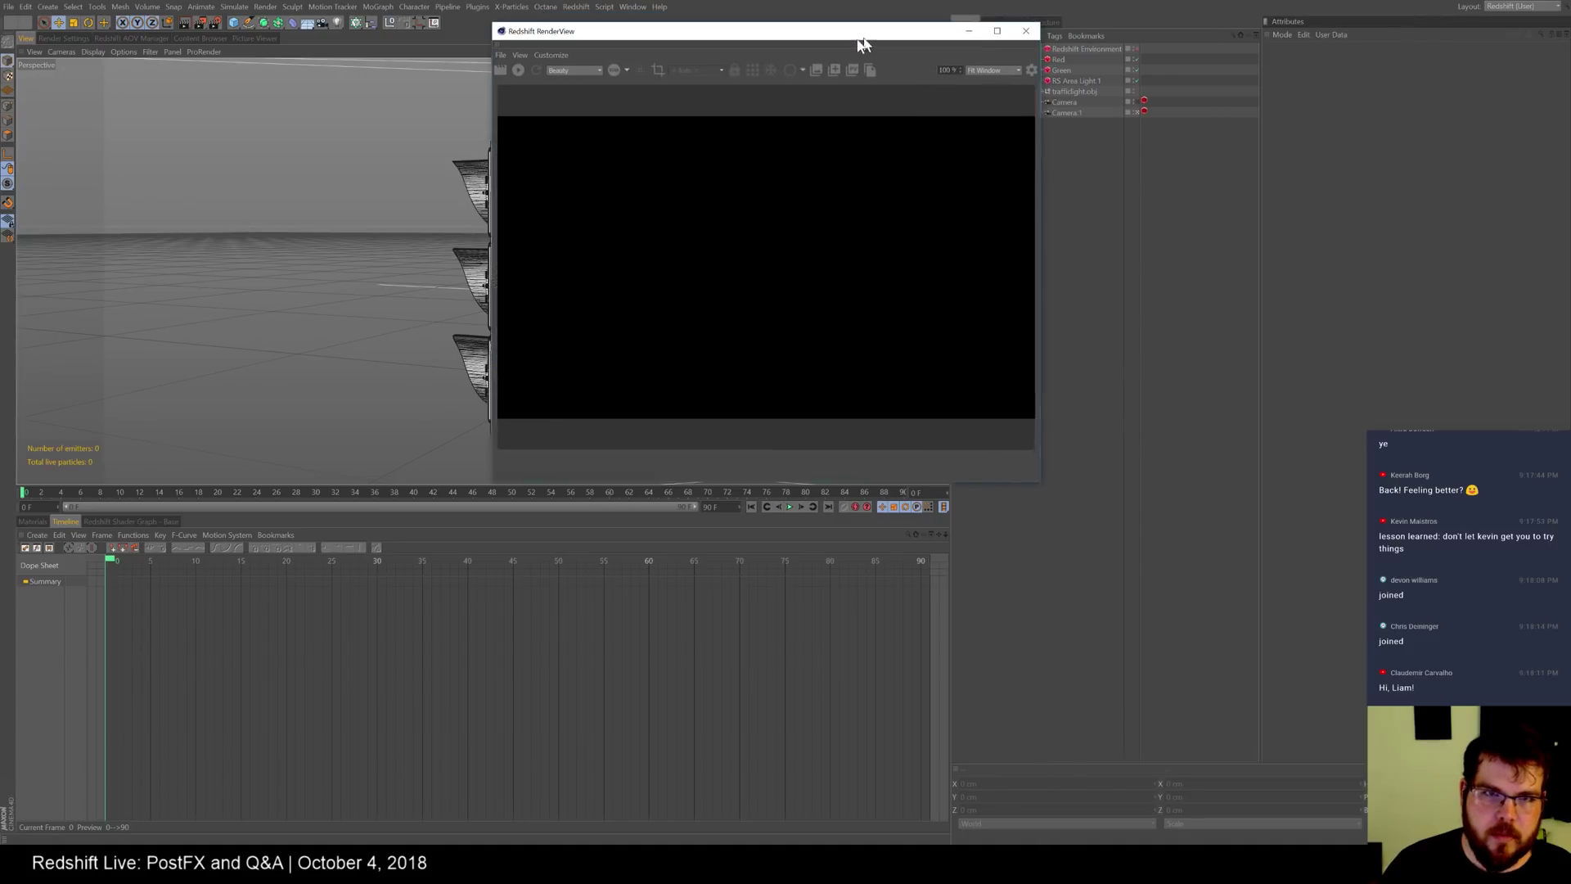
left_click(908, 96)
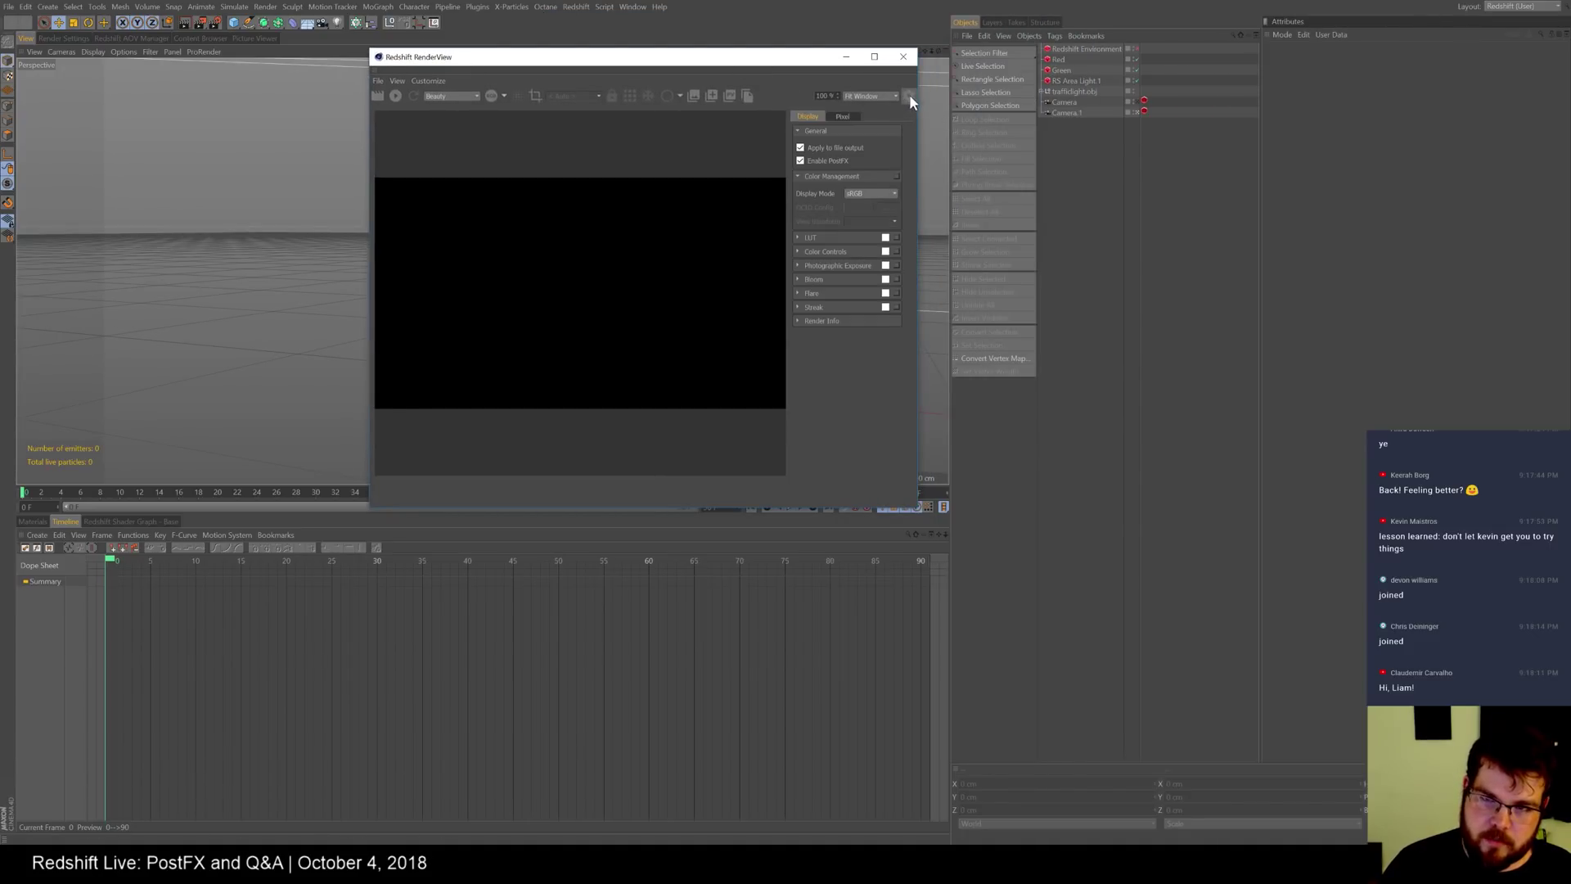
left_click_drag(618, 59, 657, 40)
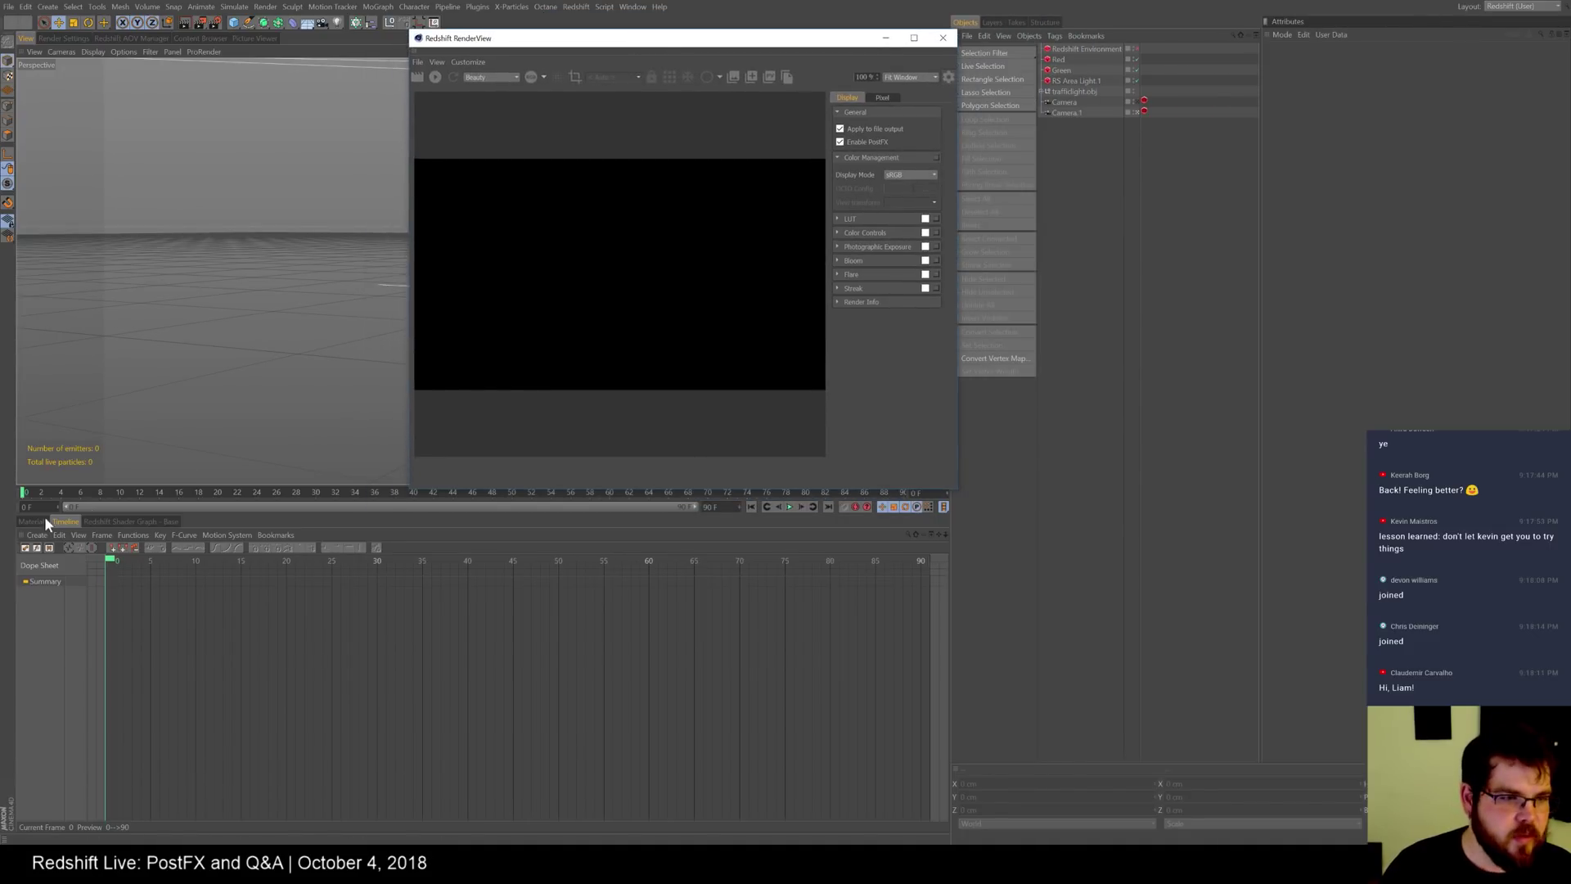
- Show the scene's materials and start the interactive Redshift render of the traffic light
left_click(33, 521)
left_click(434, 77)
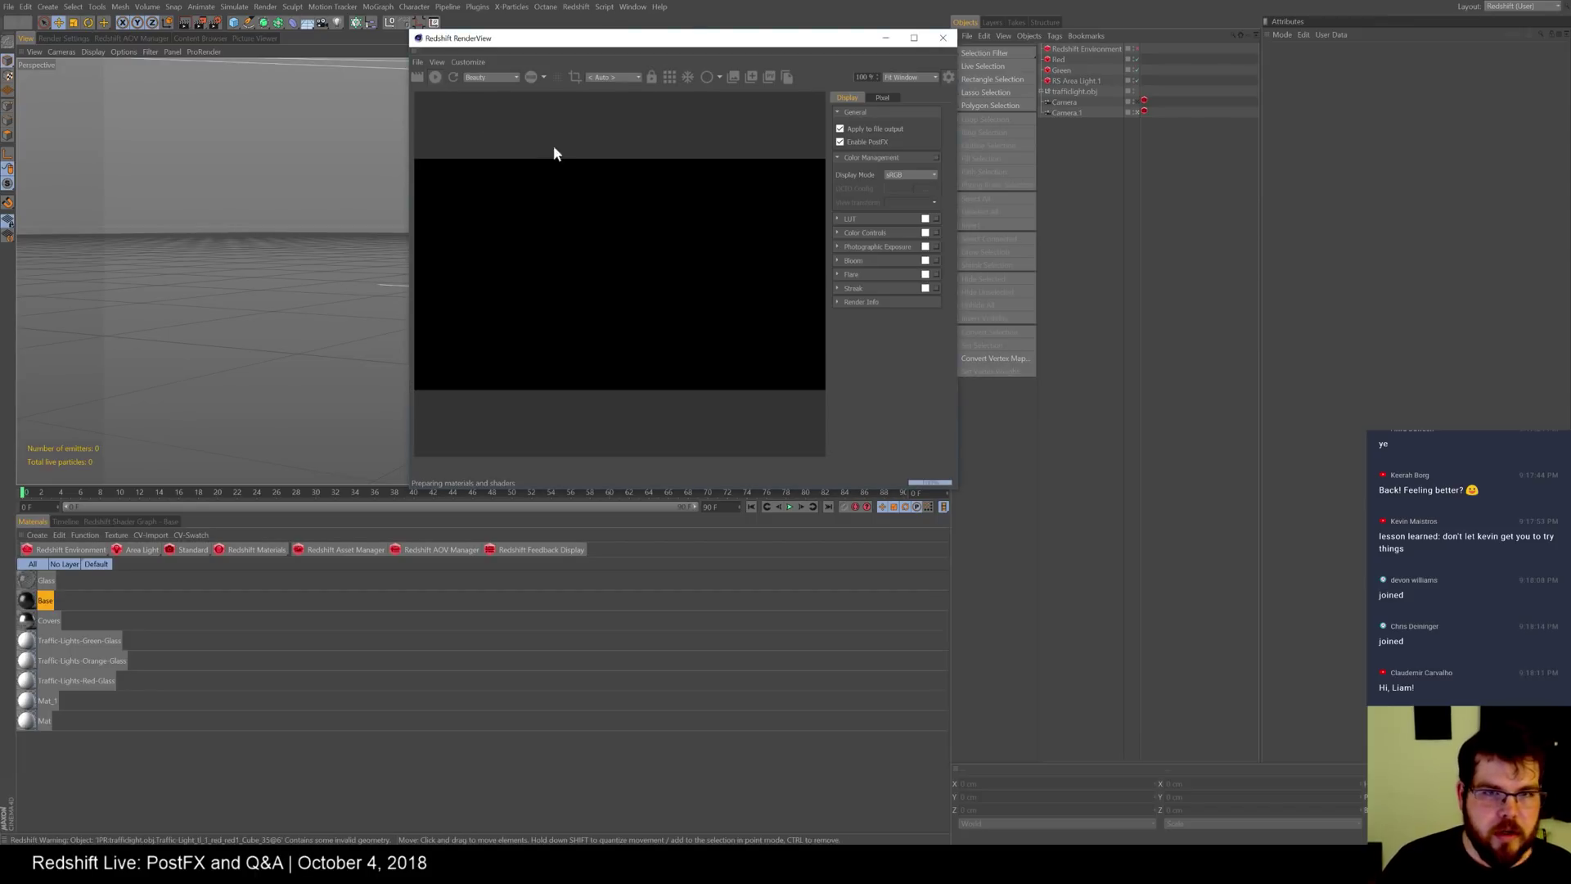
left_click_drag(727, 40, 798, 40)
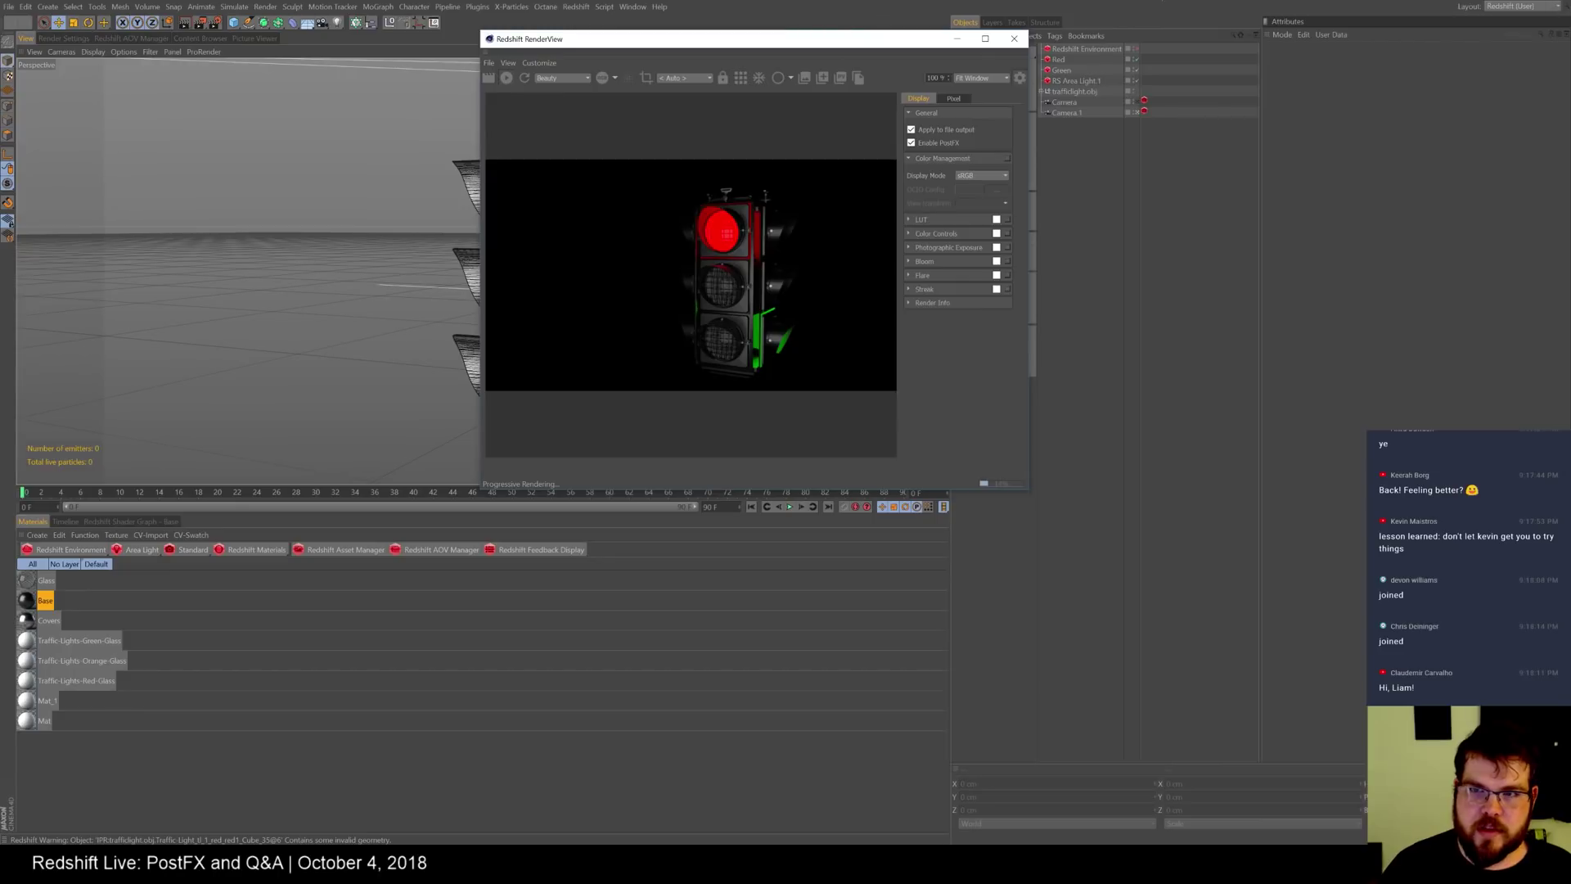
- Examine the Flare, Streak, Color Controls and general settings of the Redshift camera tag
left_click(1144, 100)
left_click(1143, 104)
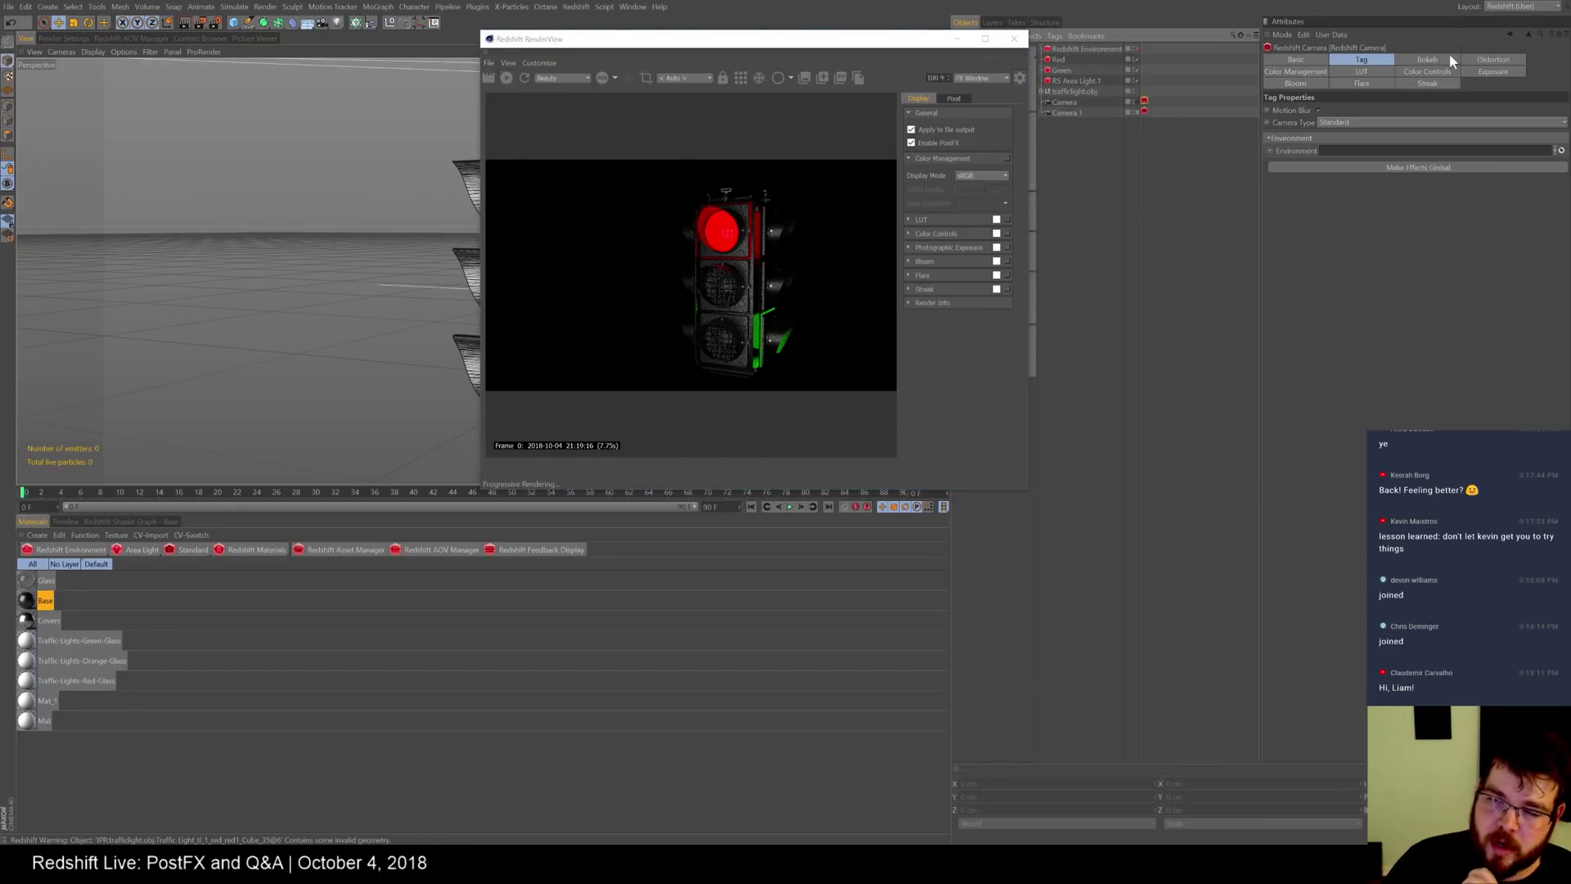
left_click(1361, 83)
left_click(1432, 83)
left_click(1434, 70)
left_click(1361, 60)
left_click(1424, 83)
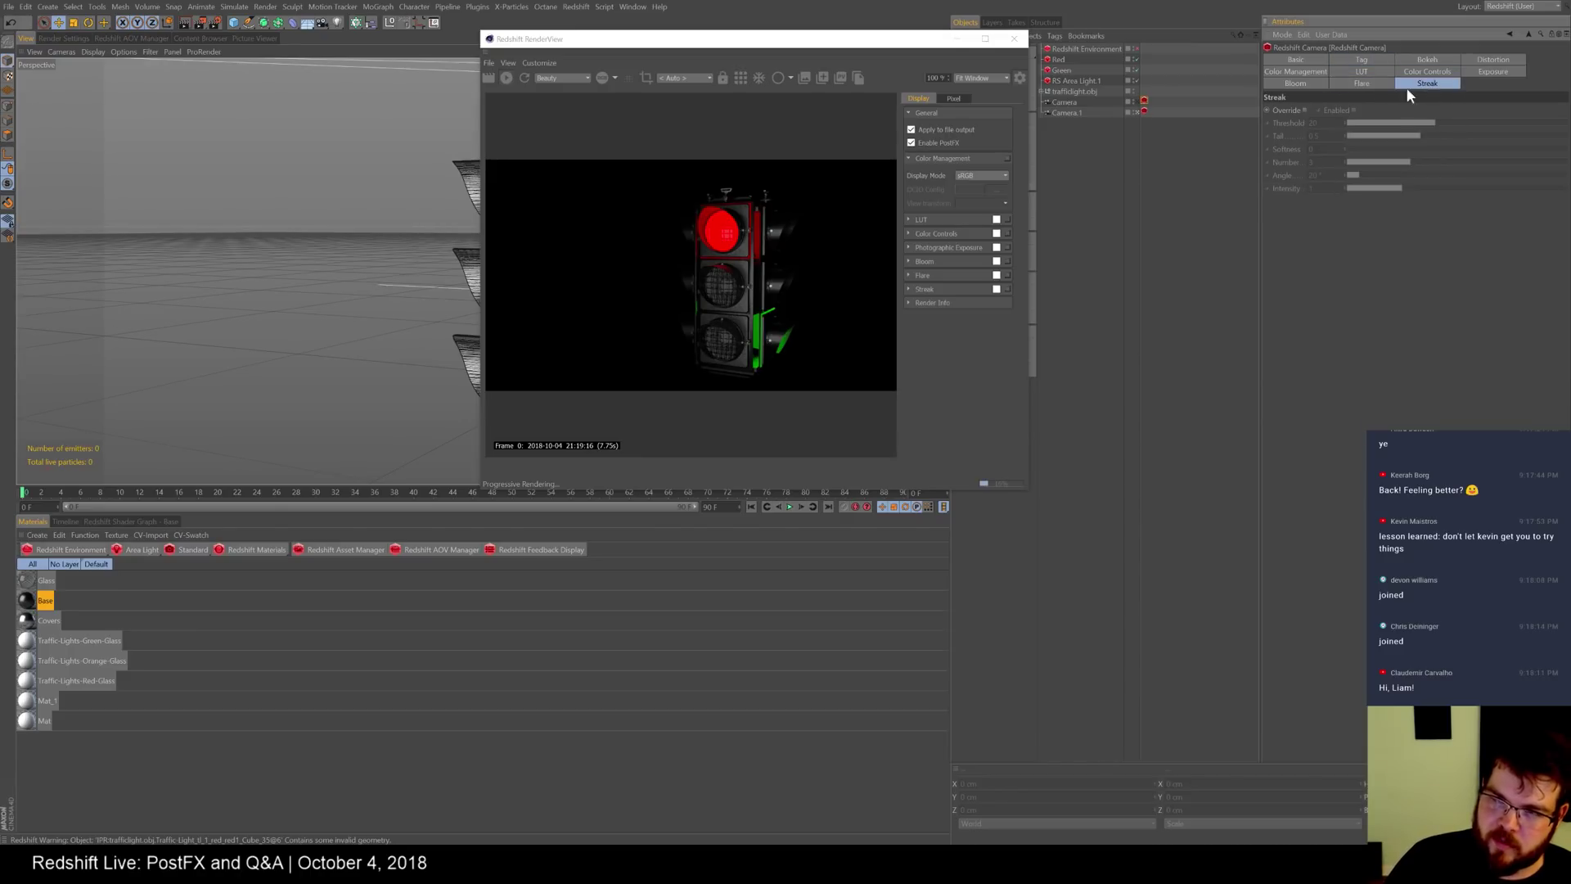
- Look through Camera and override its Redshift tag's Bloom with threshold about 2.57 and softness about 0.452
left_click_drag(1143, 101, 1132, 113, "ctrl")
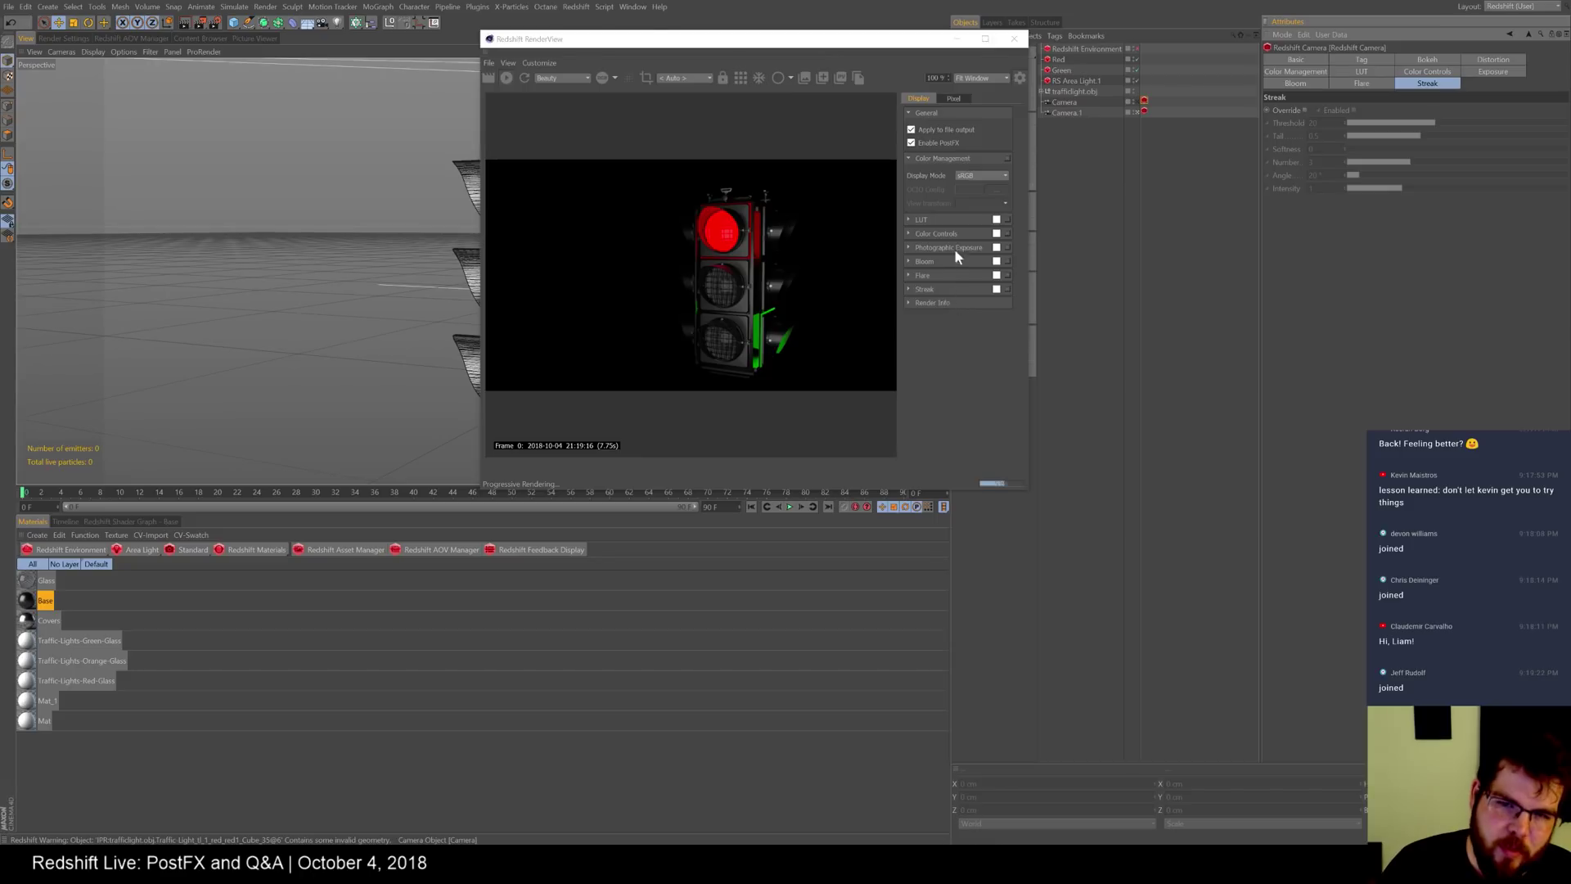
left_click(1137, 103)
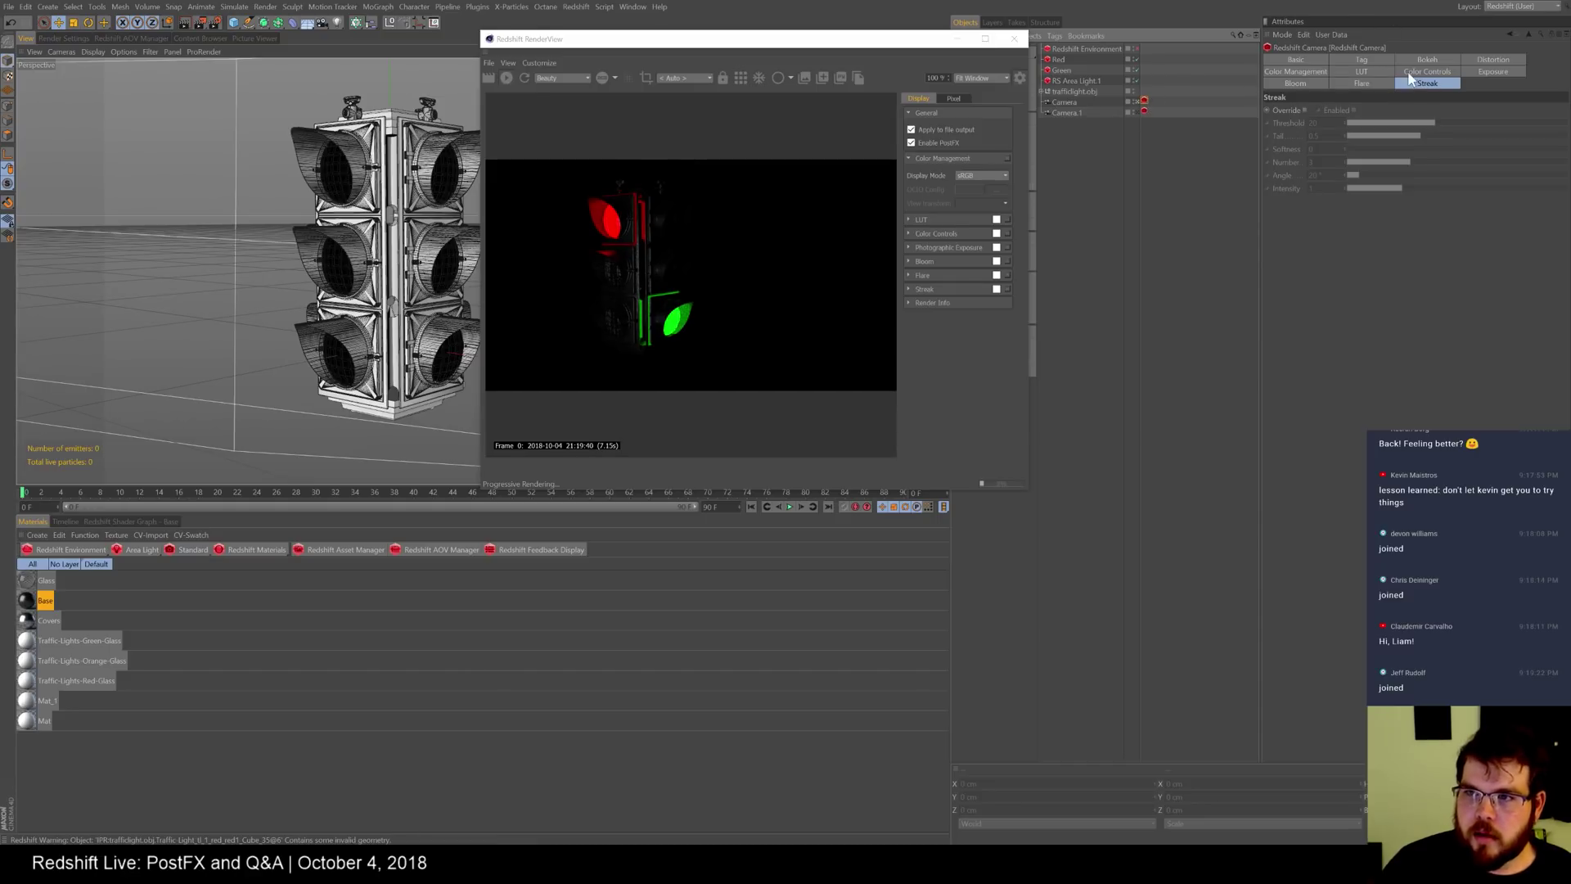
left_click(1298, 84)
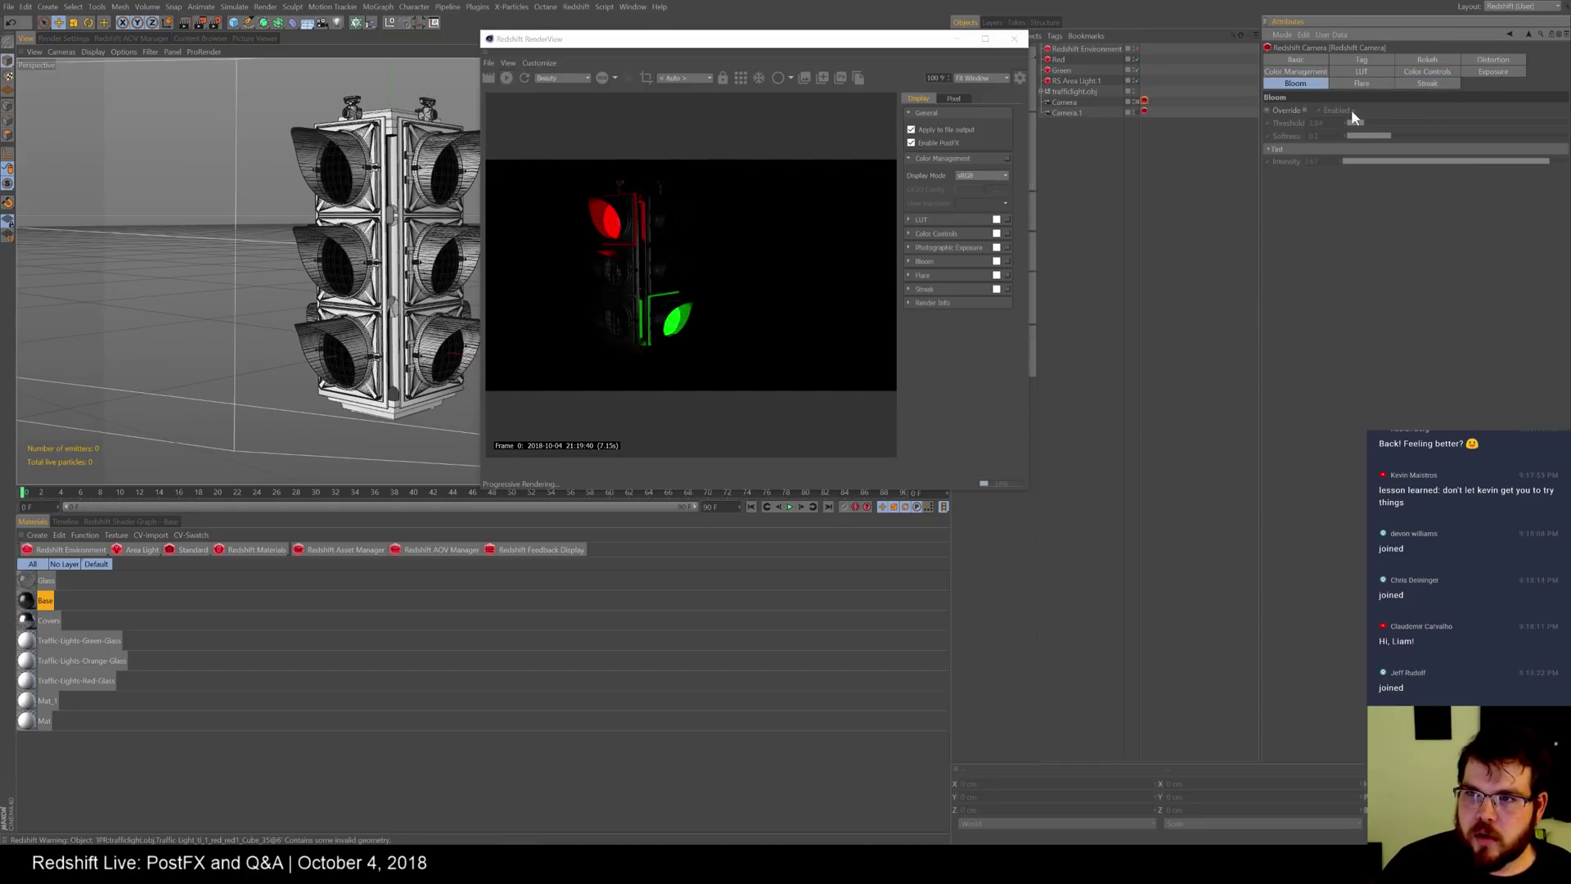
left_click(1304, 110)
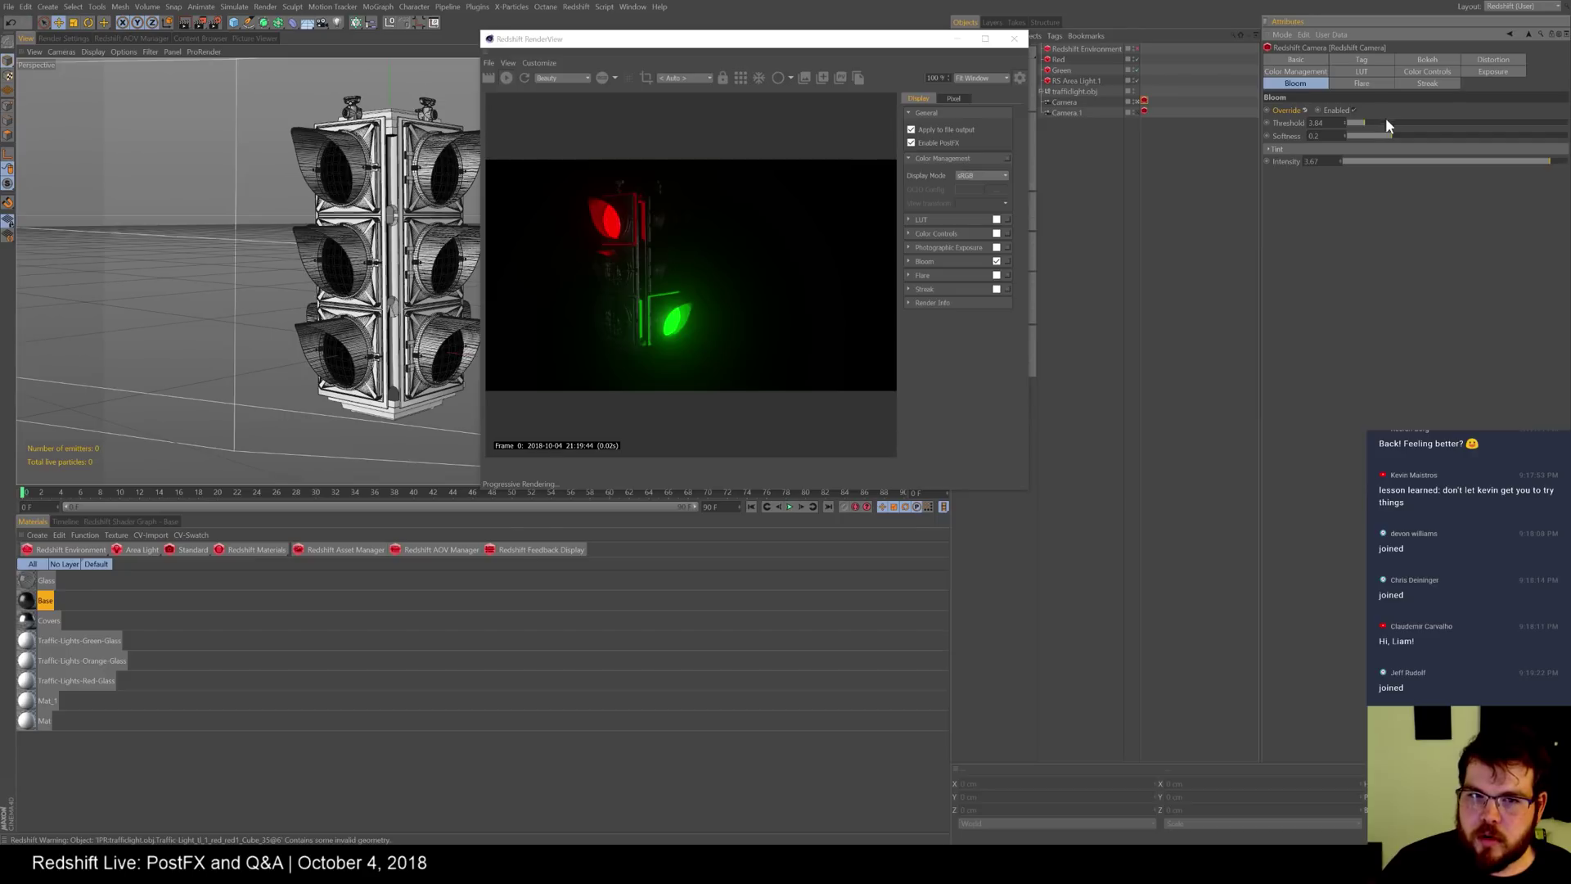
left_click_drag(1362, 120, 1354, 123)
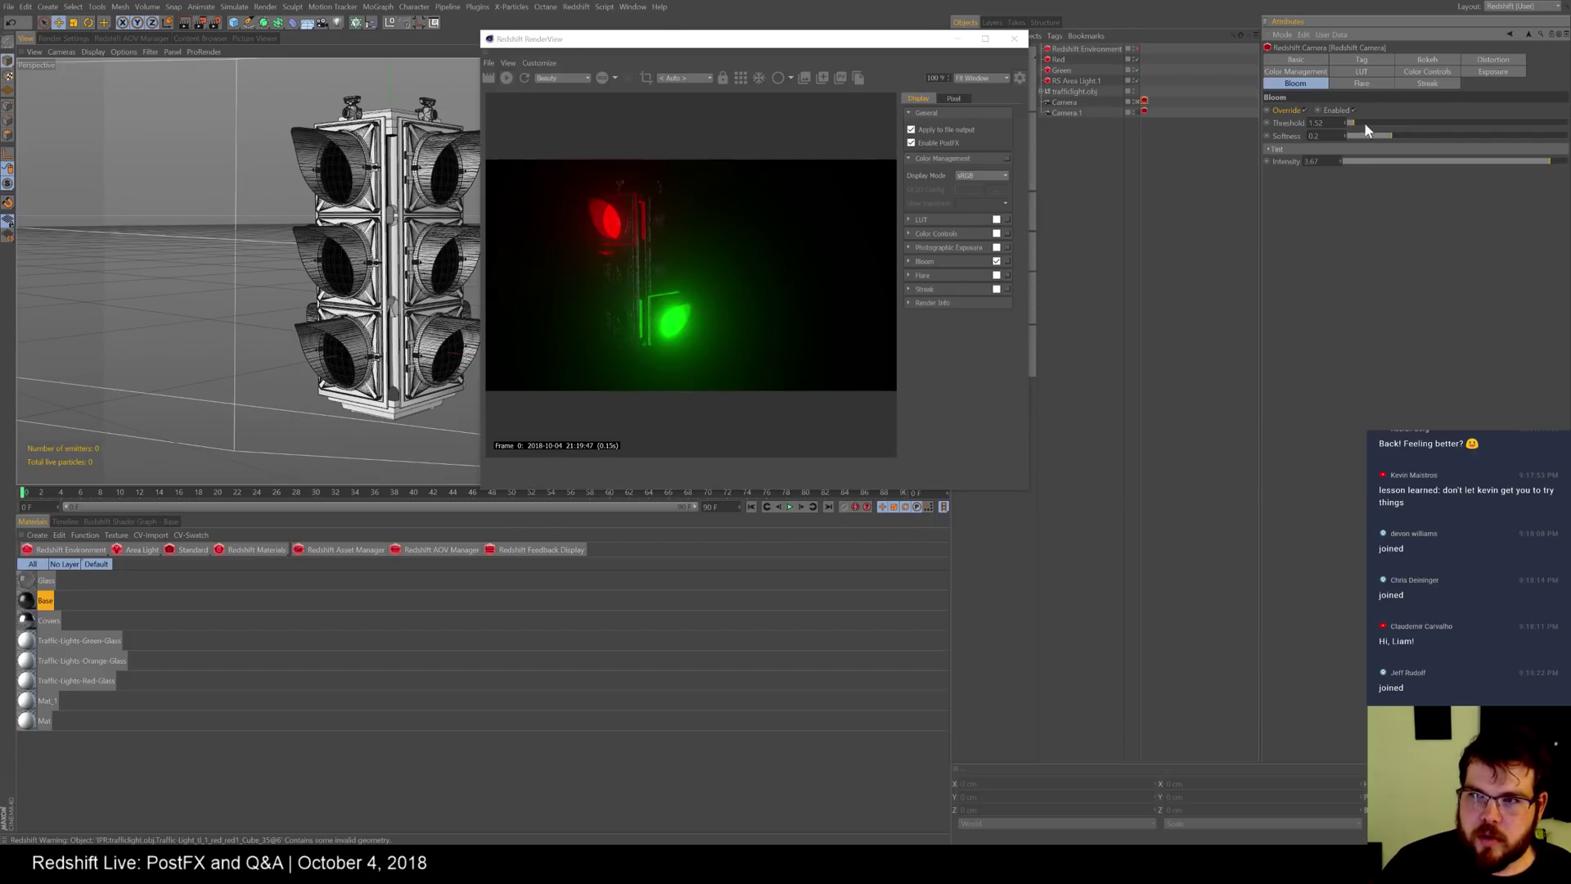
left_click_drag(1407, 135, 1448, 133)
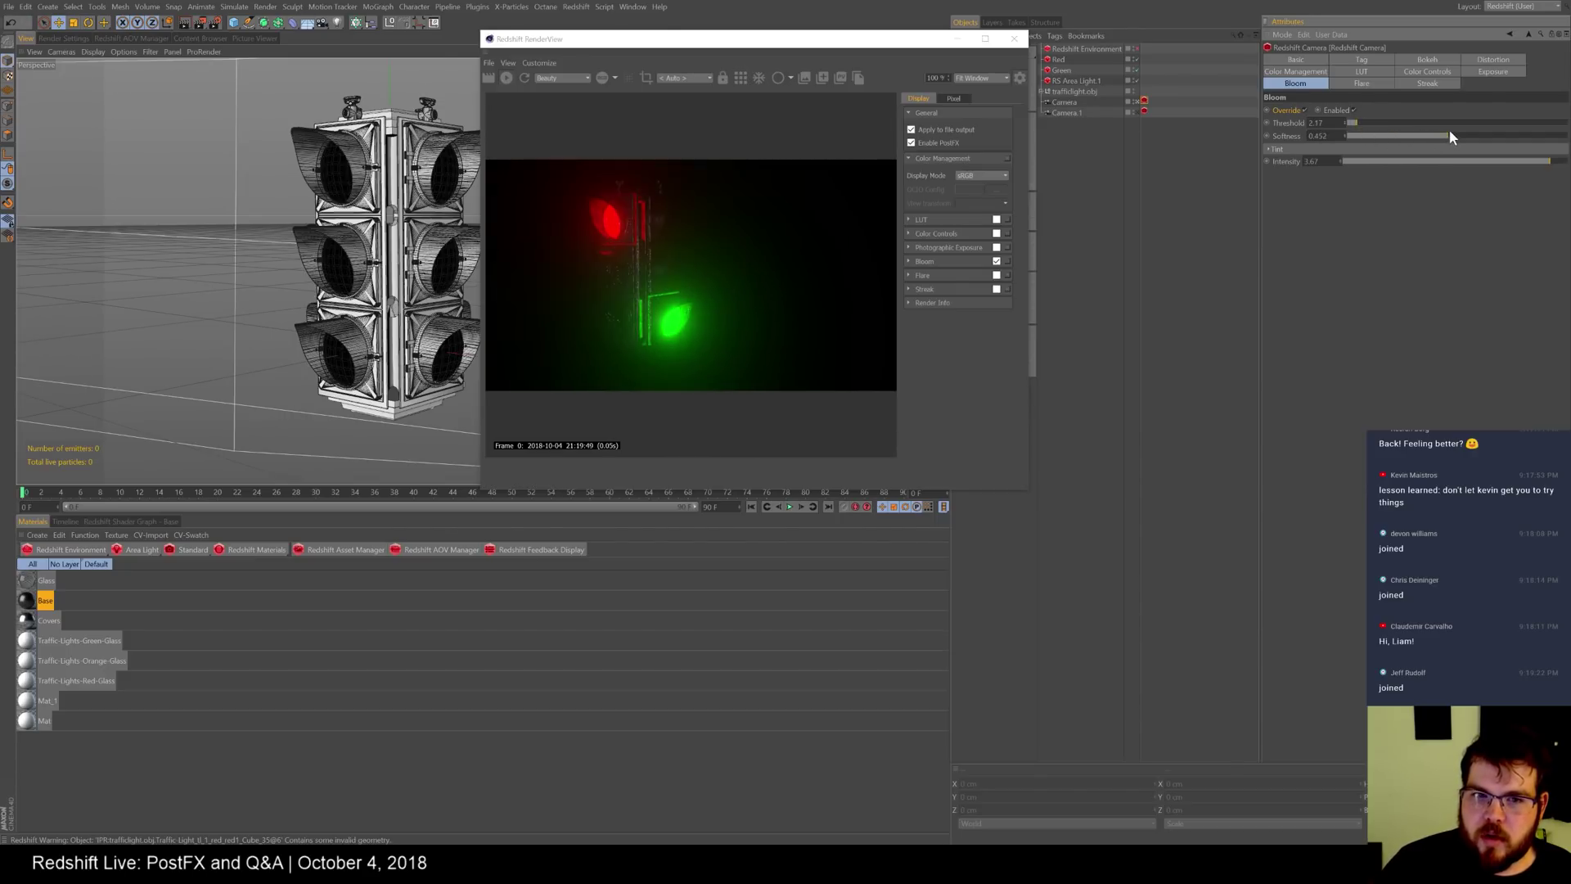
- Override the Redshift camera tag's Flare with threshold about 1.05, softness 0.198, halo 0.252 and intensity 0.676
left_click(1365, 83)
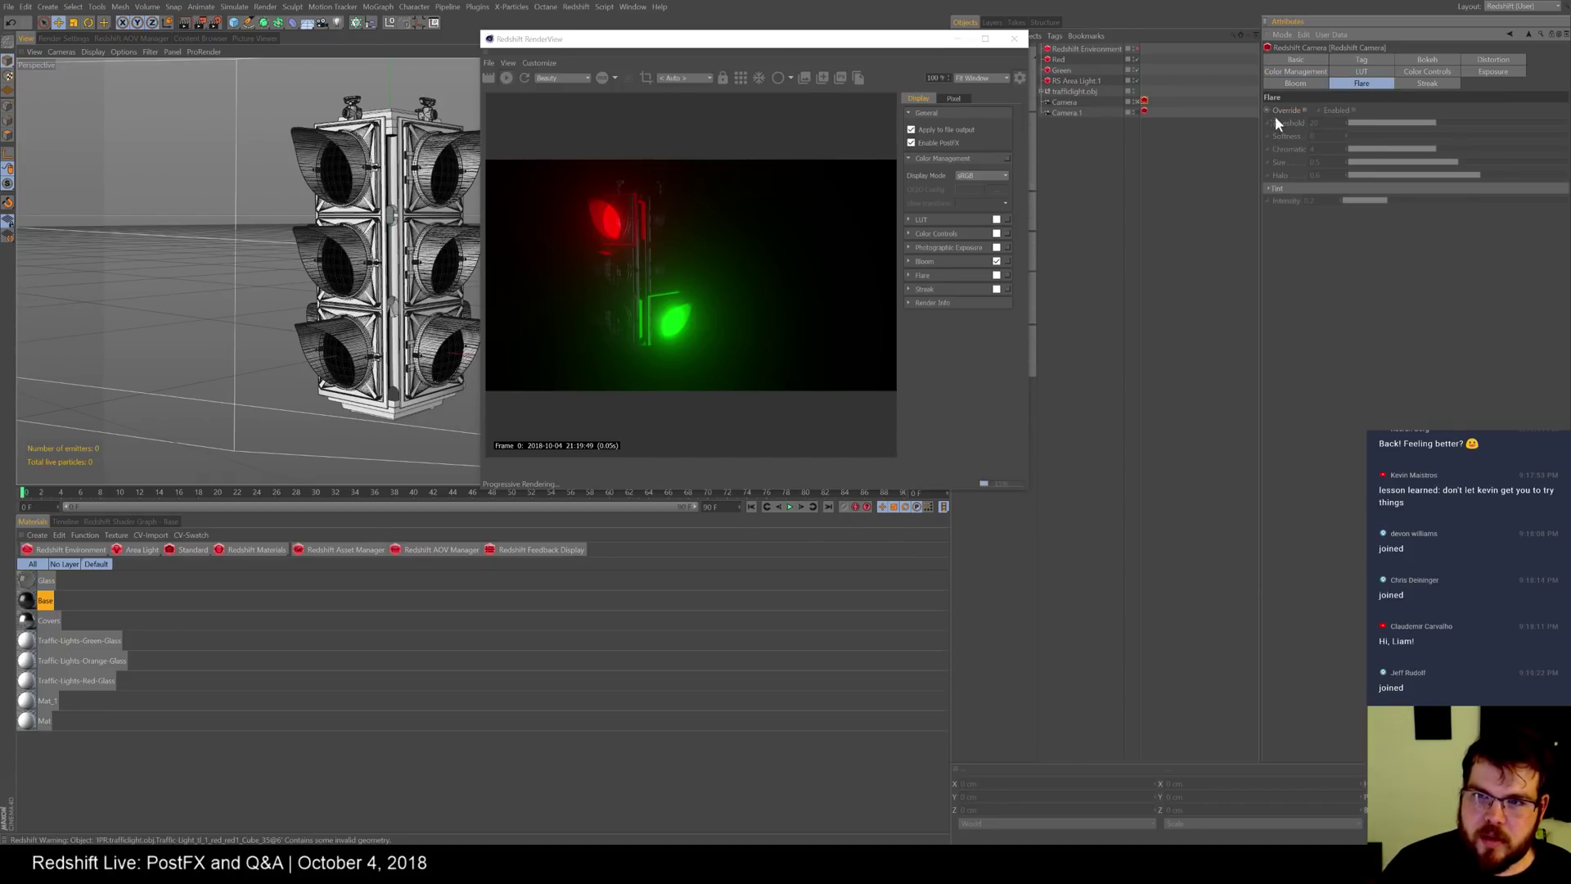
left_click(1351, 110)
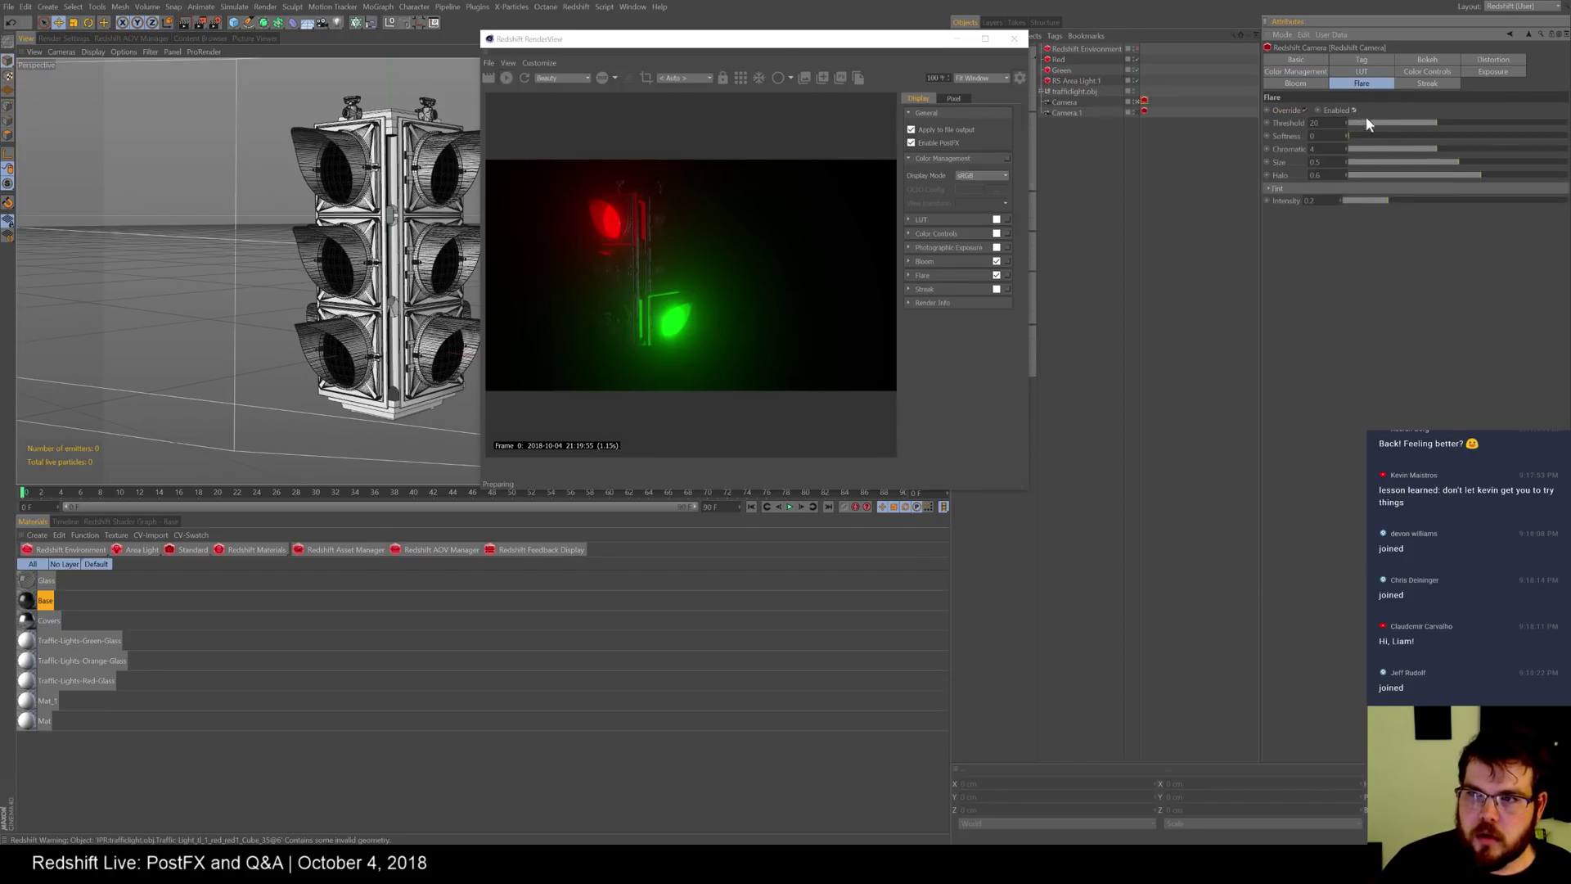
left_click_drag(1357, 139, 1483, 182)
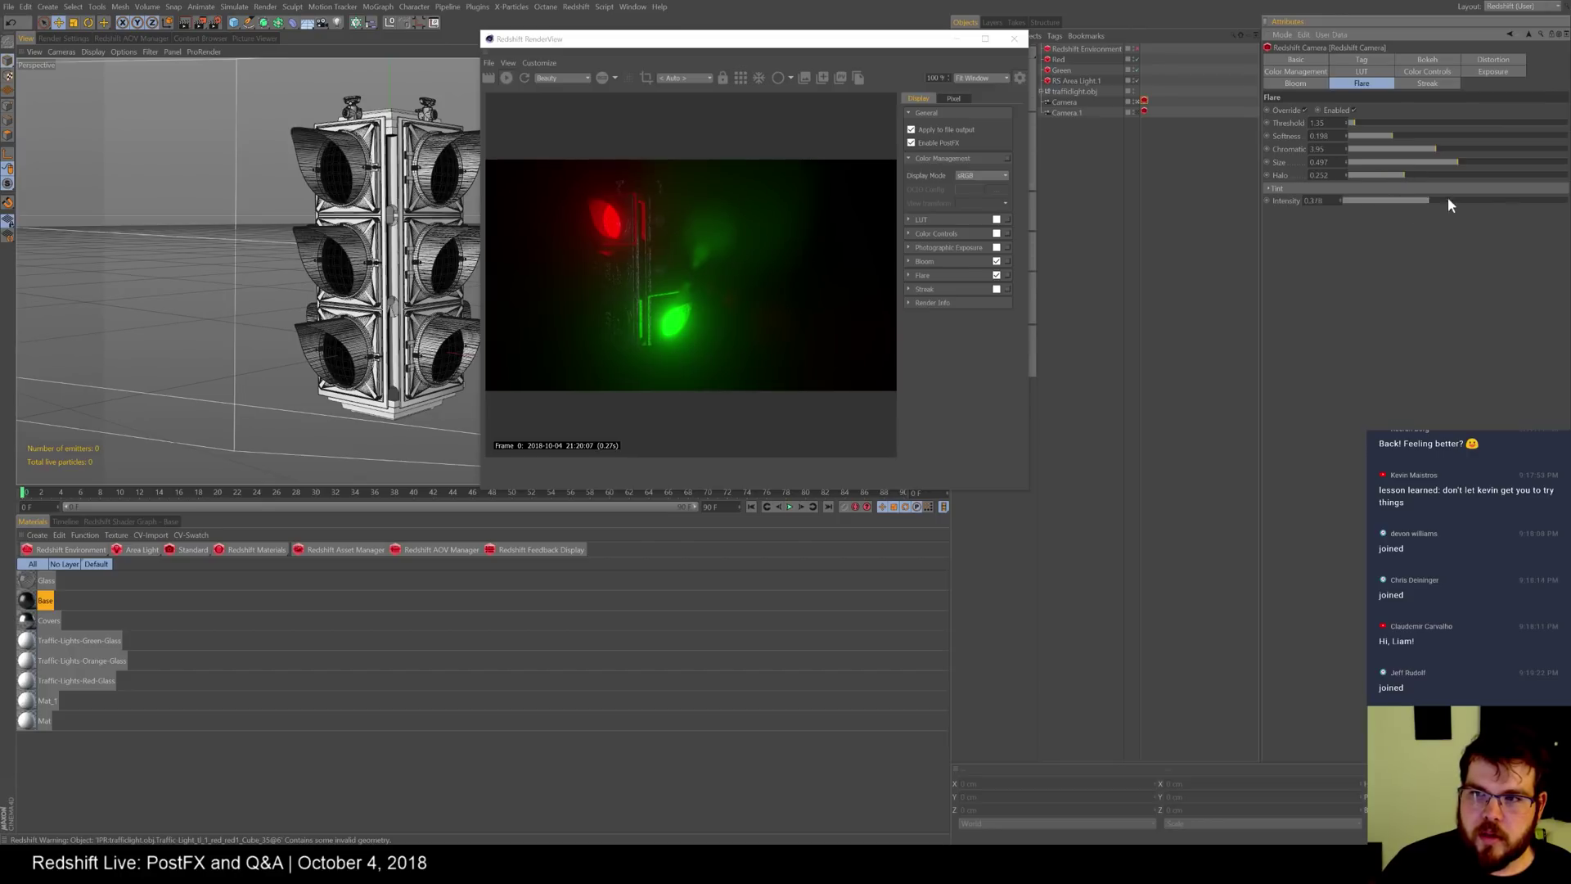
left_click_drag(317, 242, 360, 279, "alt")
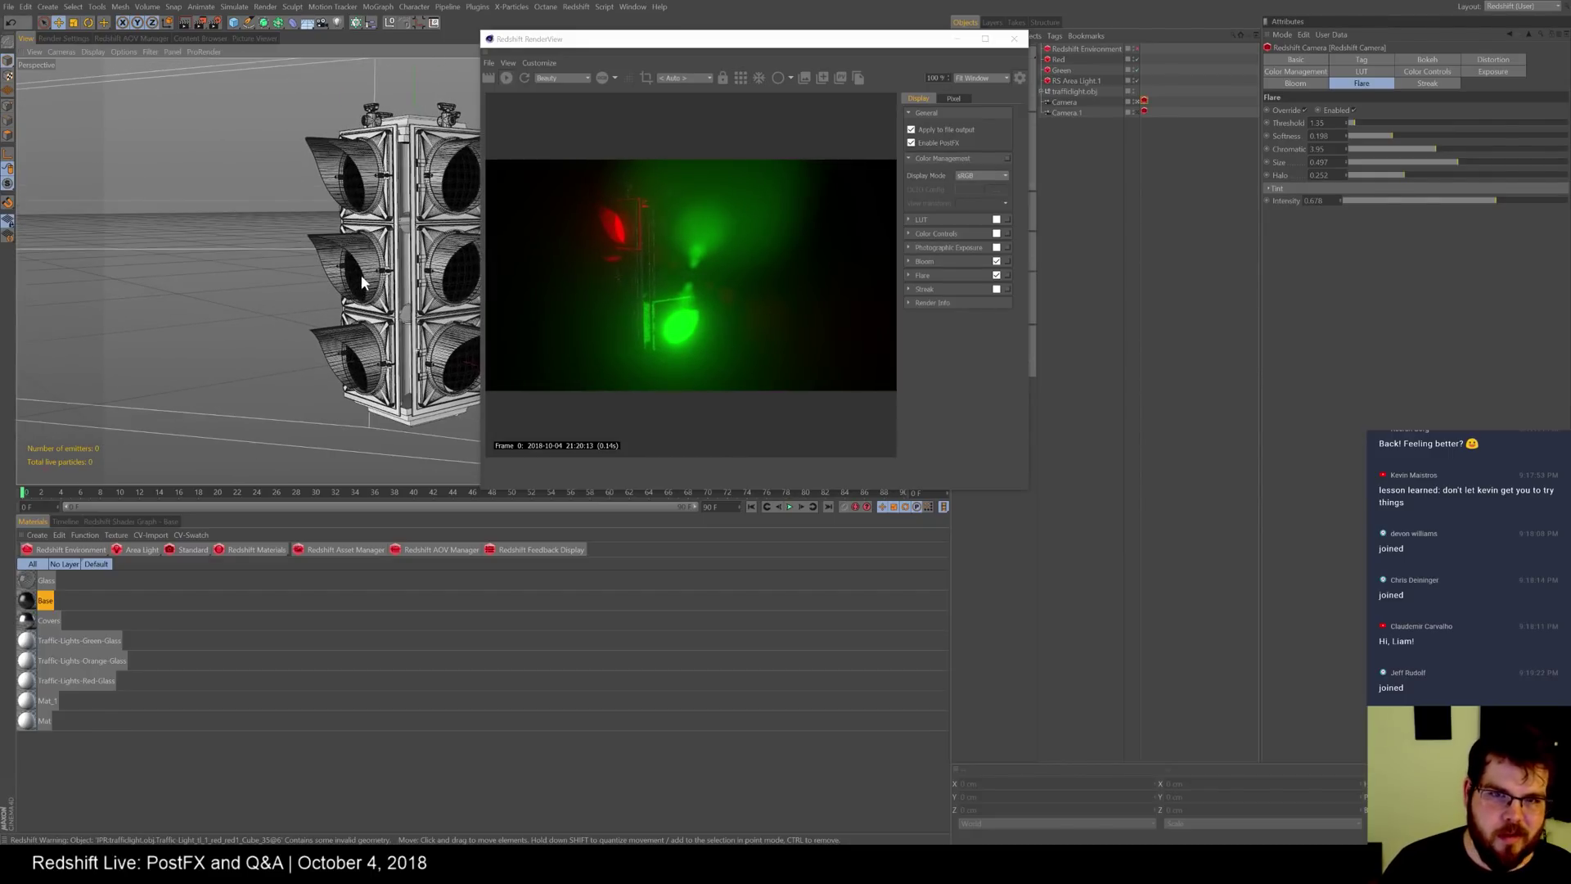
- Look through Camera 1 and enable LUT, Color Controls, Photographic Exposure, Bloom, Flare and Streak in the RenderView
left_click(1136, 112)
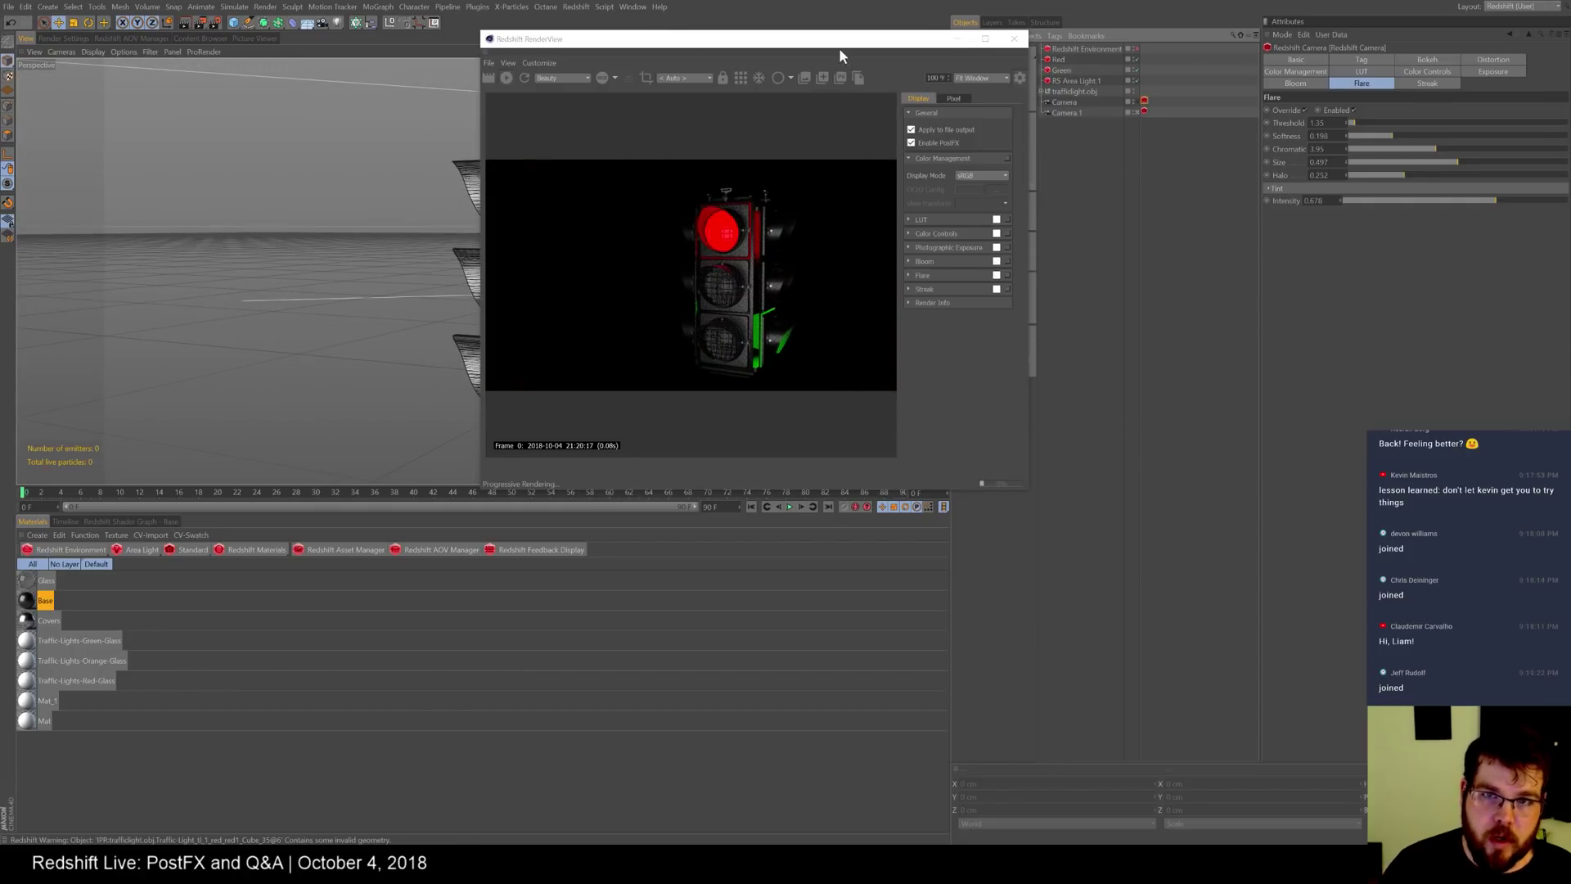
left_click_drag(337, 215, 229, 227, "alt")
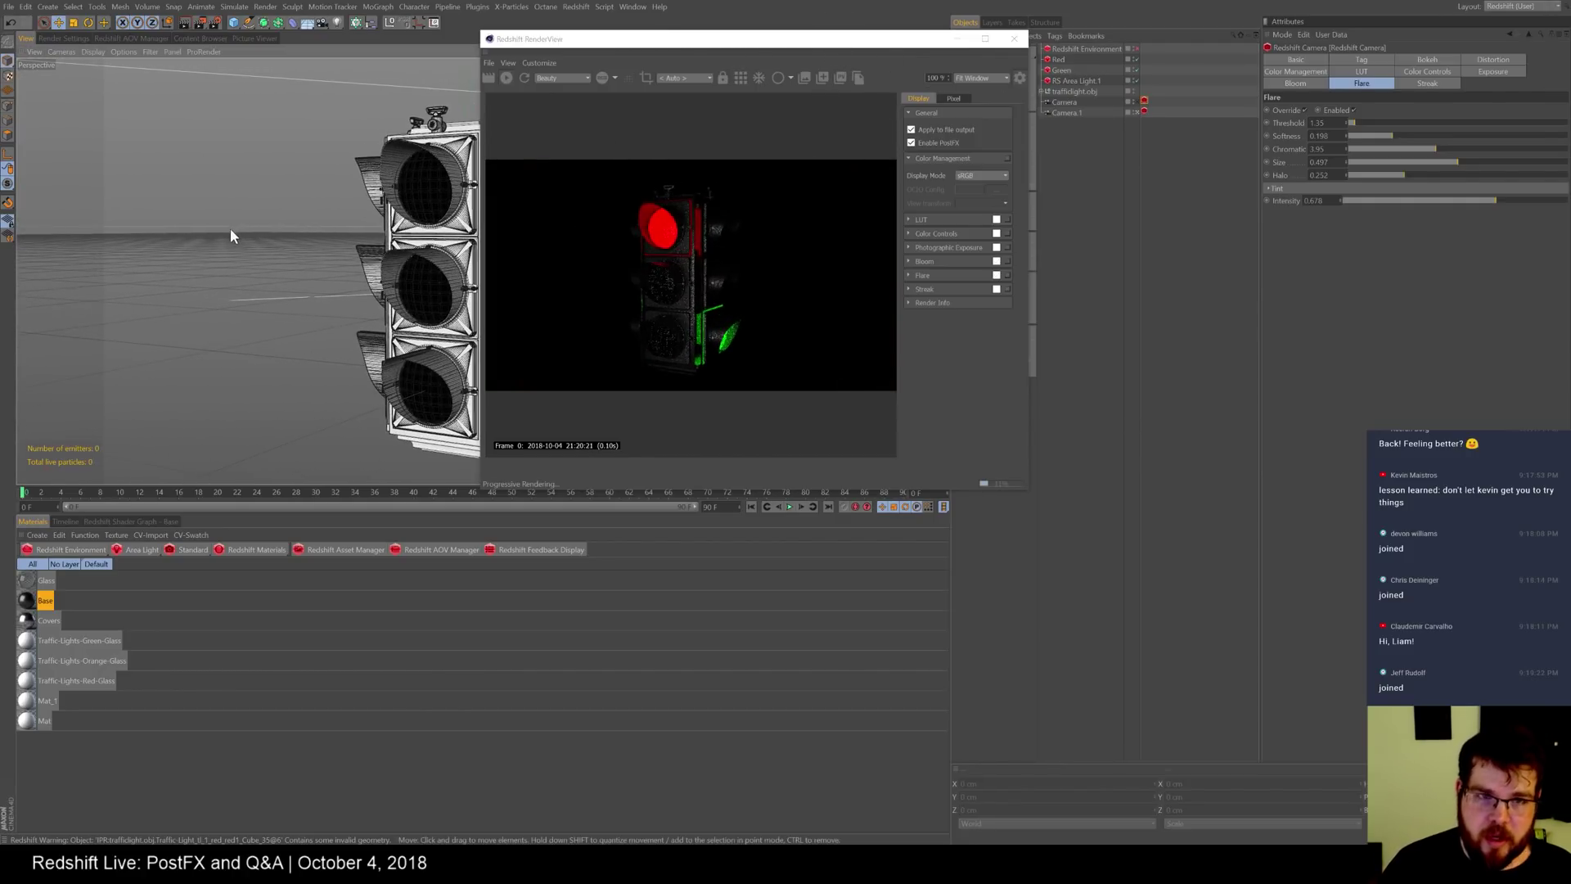
left_click(995, 219)
left_click(995, 234)
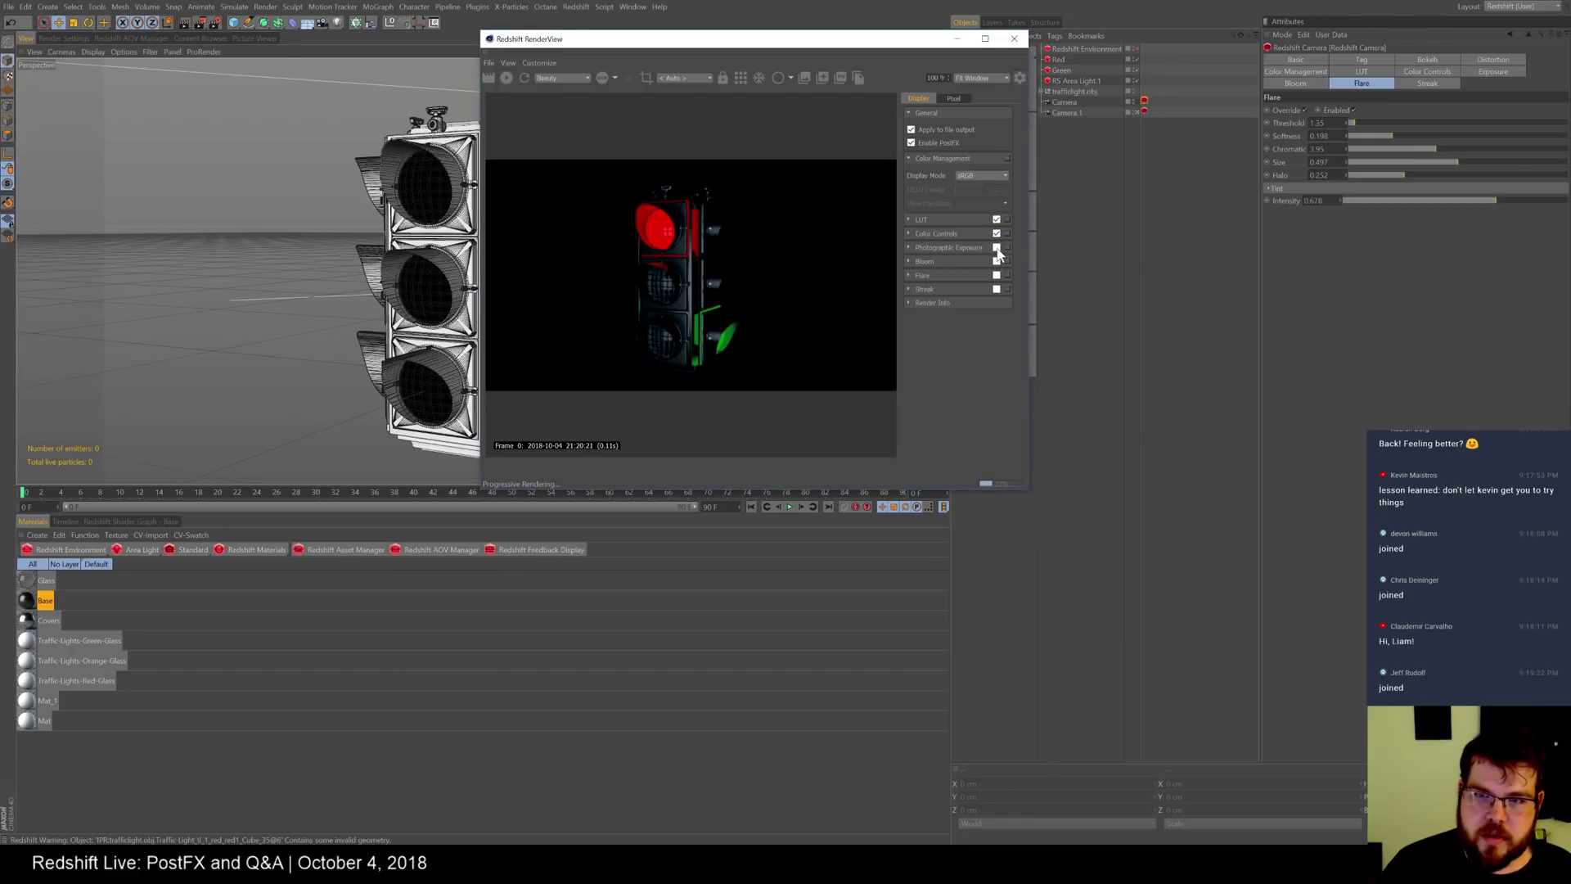
left_click(995, 247)
left_click(995, 261)
left_click(996, 275)
left_click(996, 288)
- Lower the RenderView's bloom threshold and lift the RGB curve in Color Controls to brighten the image
left_click(908, 261)
mouse_move(972, 278)
left_mouse_down()
mouse_move(975, 321)
mouse_move(963, 277)
left_mouse_up()
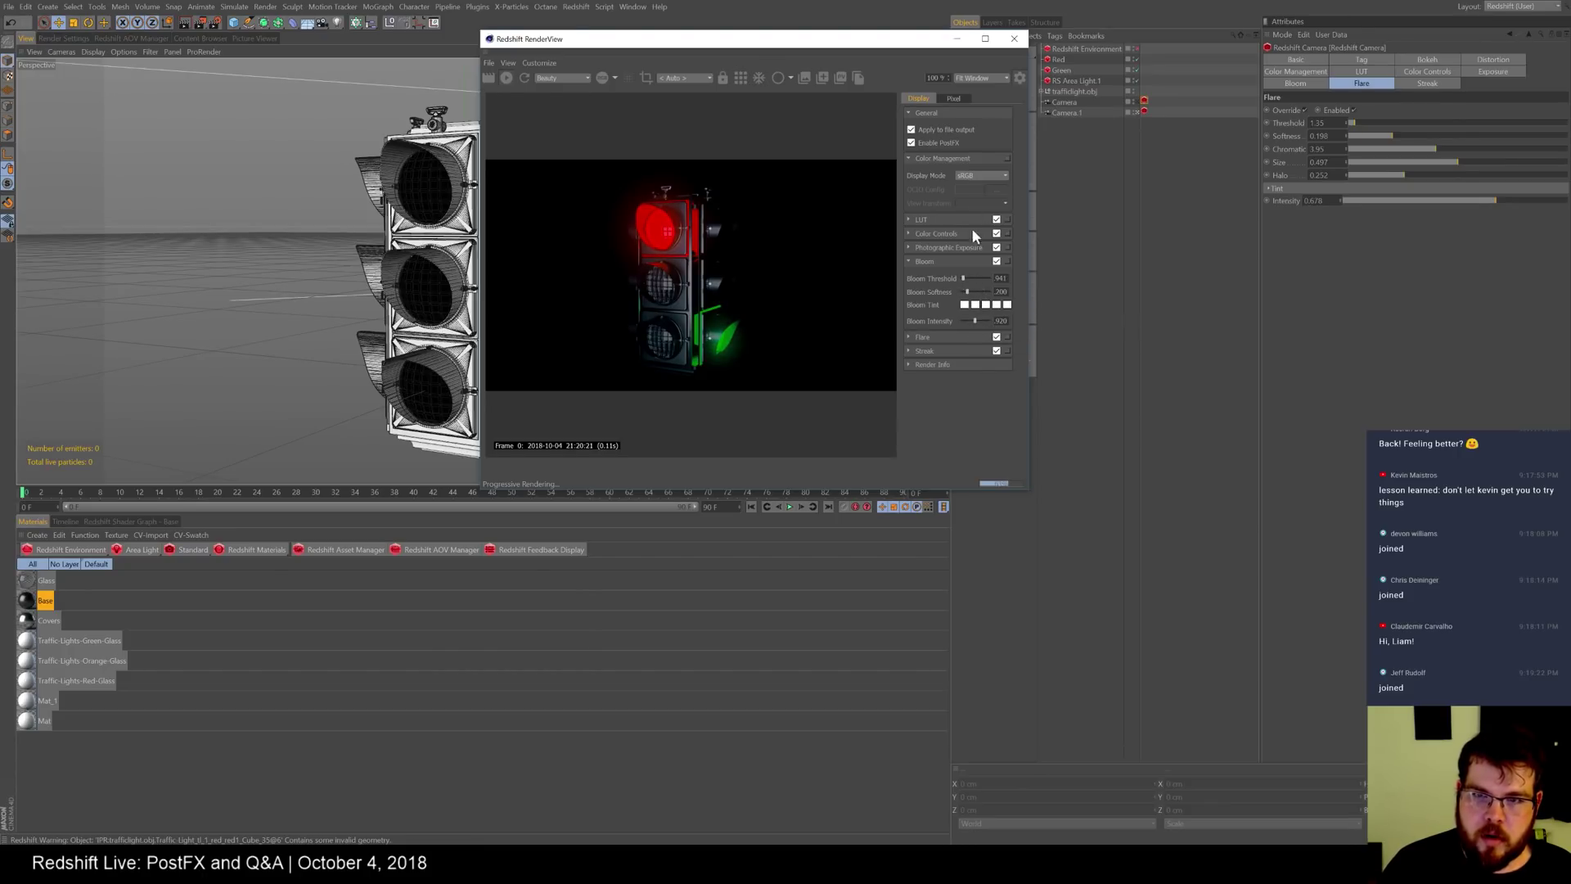
left_click(908, 233)
left_click_drag(922, 358, 947, 325)
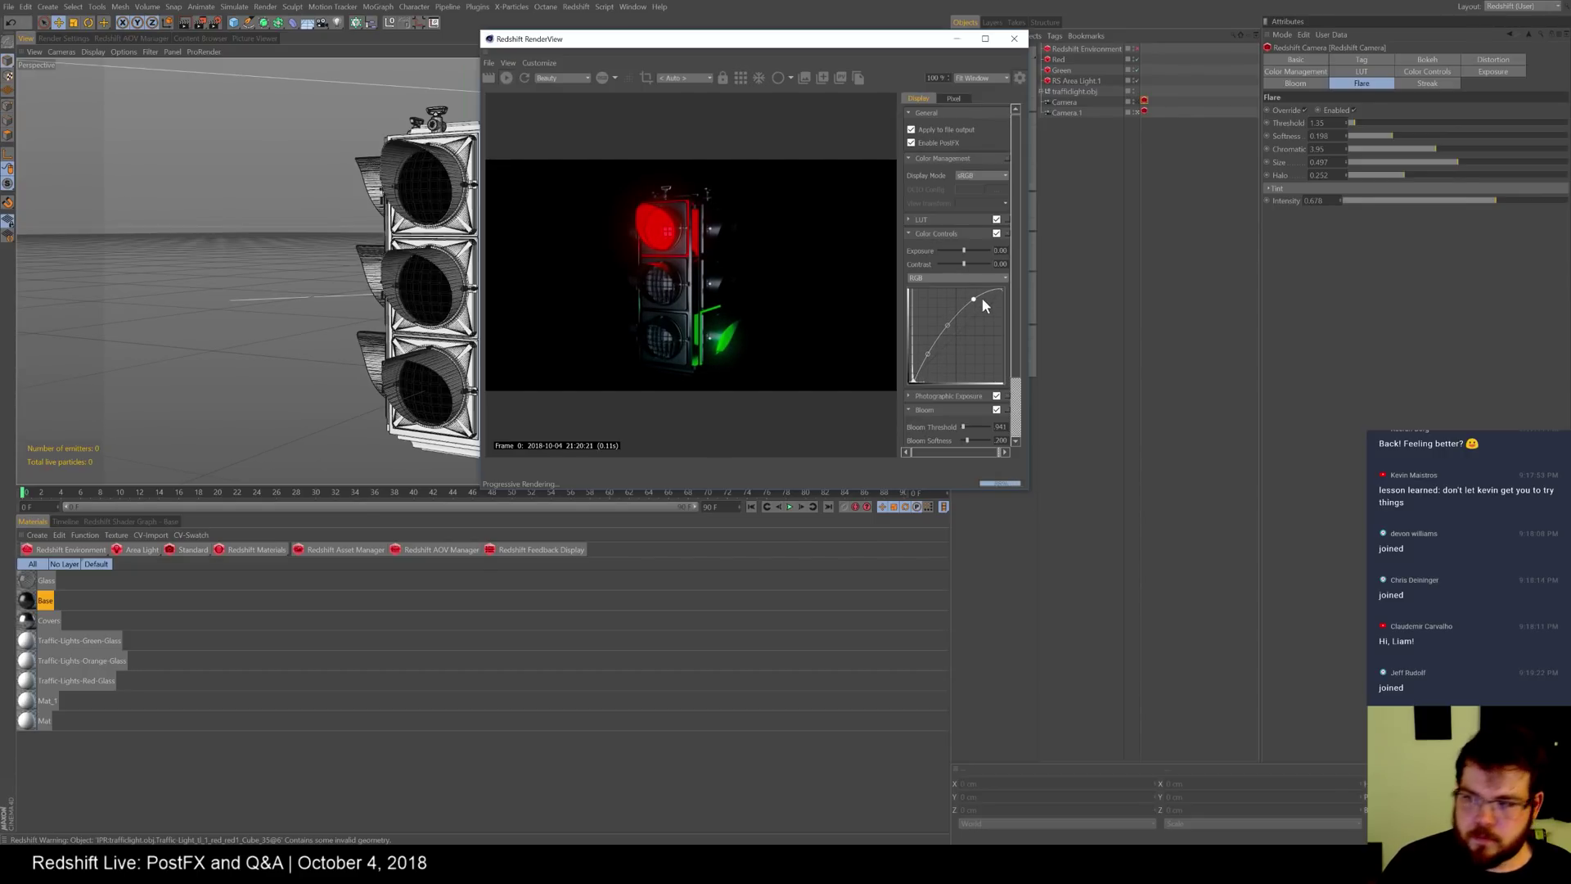
left_click(909, 233)
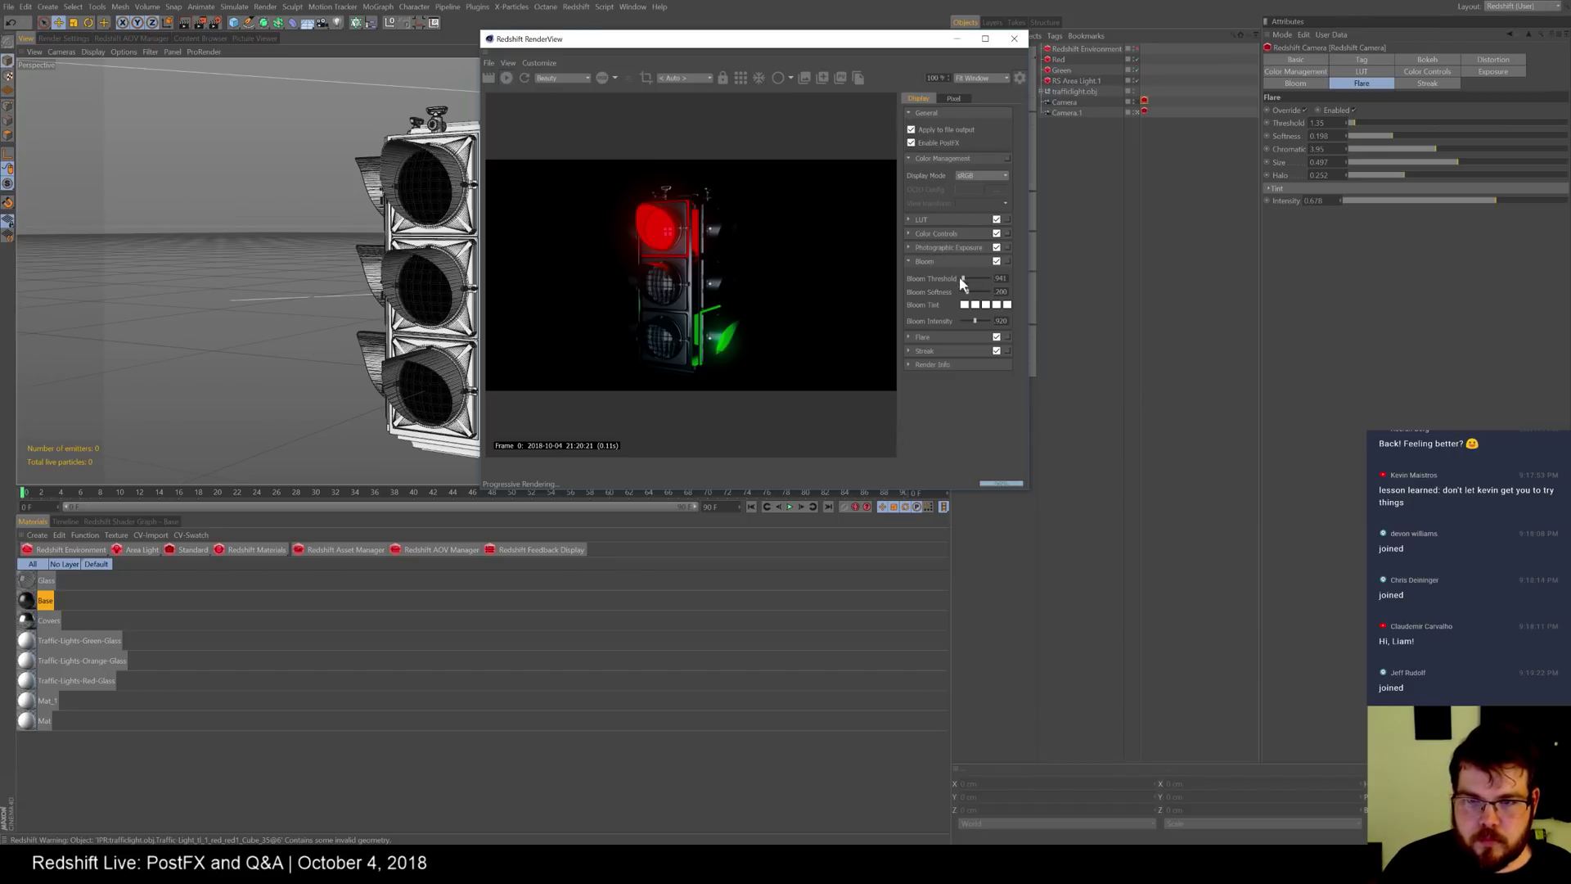
- Lower the streak threshold to near zero and lengthen the streak tail in the RenderView's PostFX settings
left_click(908, 351)
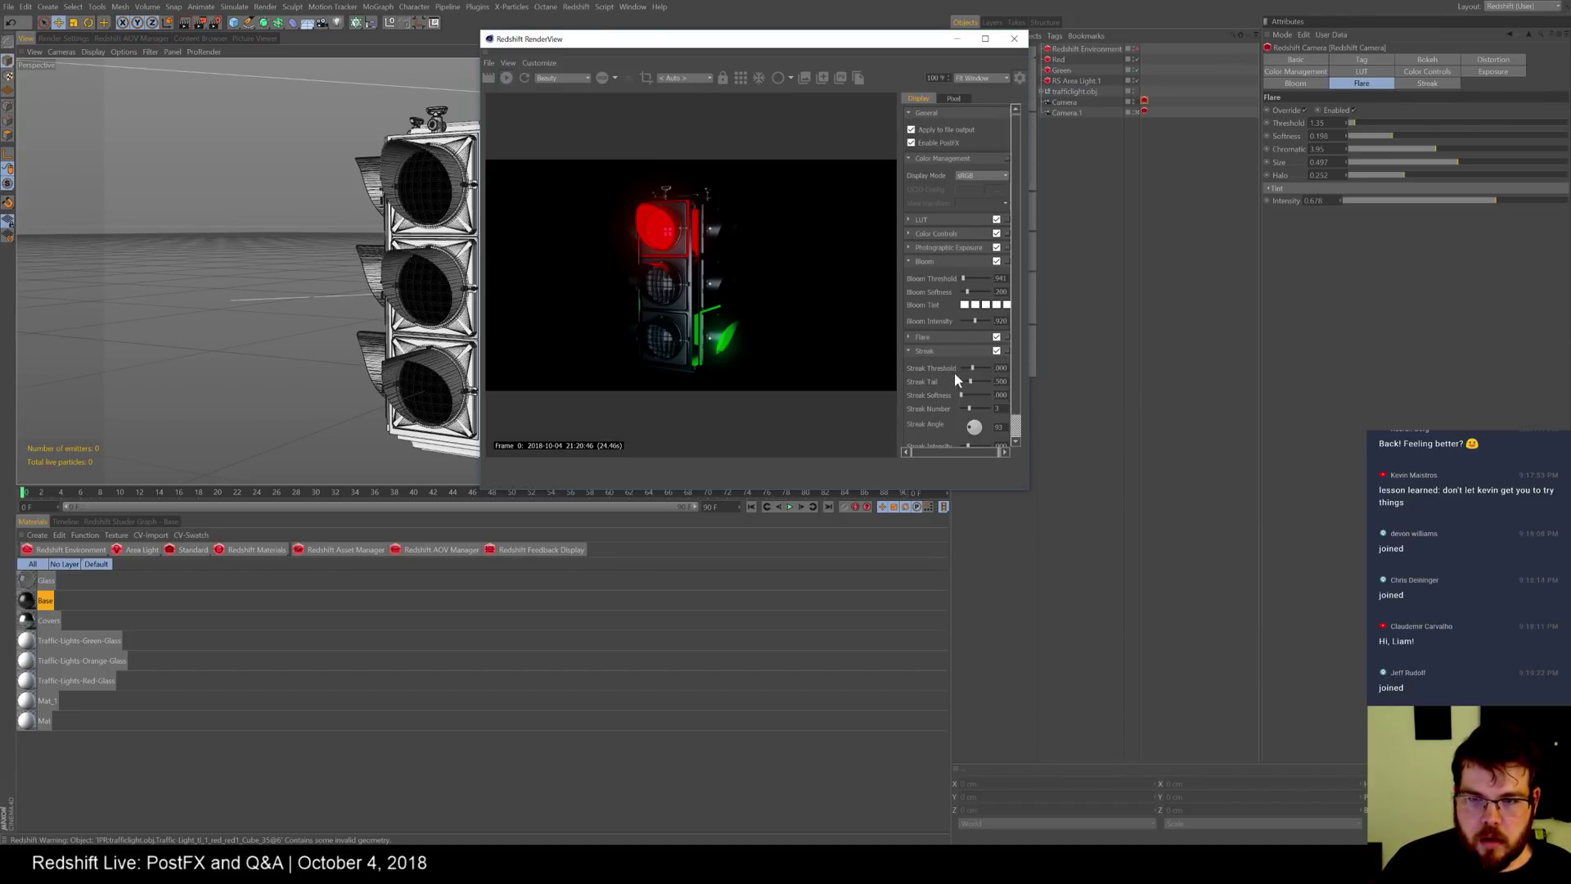
left_click_drag(972, 369, 963, 368)
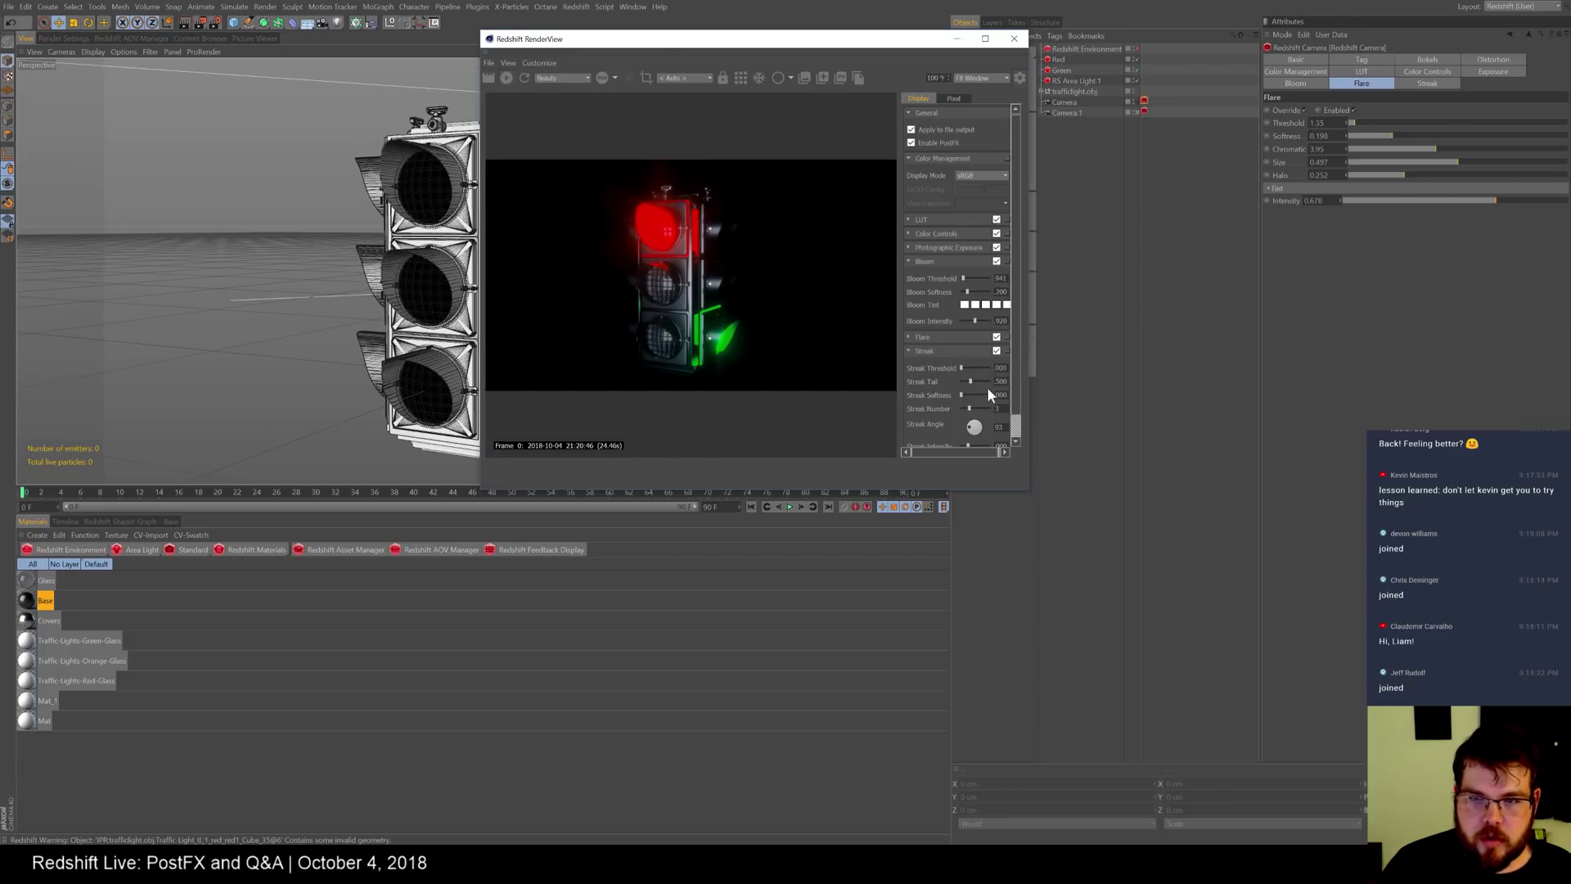
left_click_drag(971, 381, 982, 382)
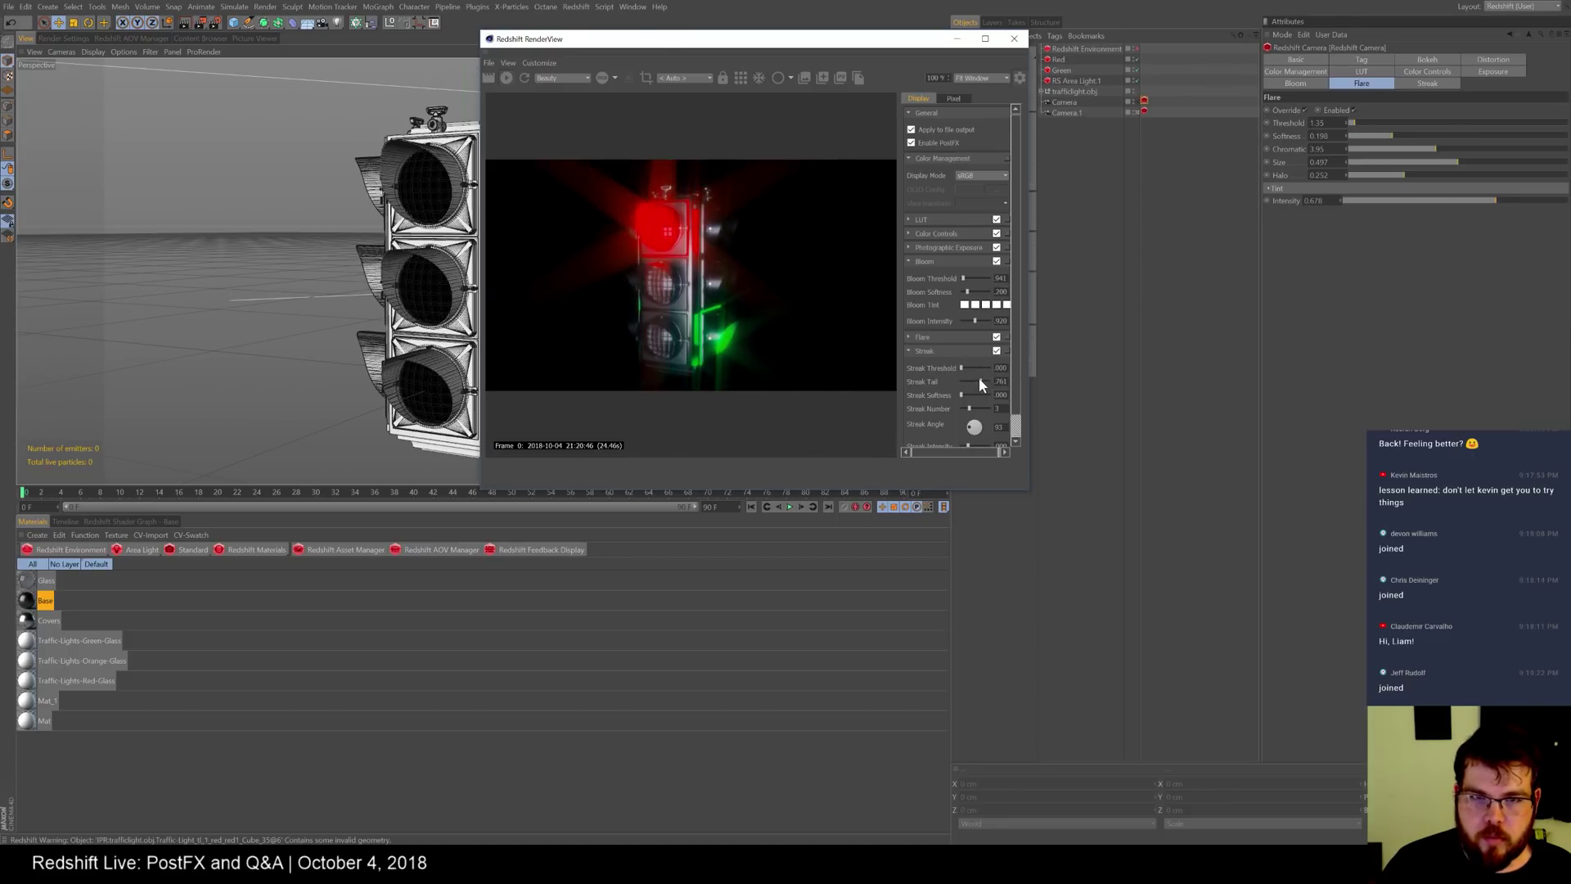
- Override Camera 1's Redshift Streak with threshold about 0.51, tail about 0.474, number 3 and intensity 4
left_click(1143, 110)
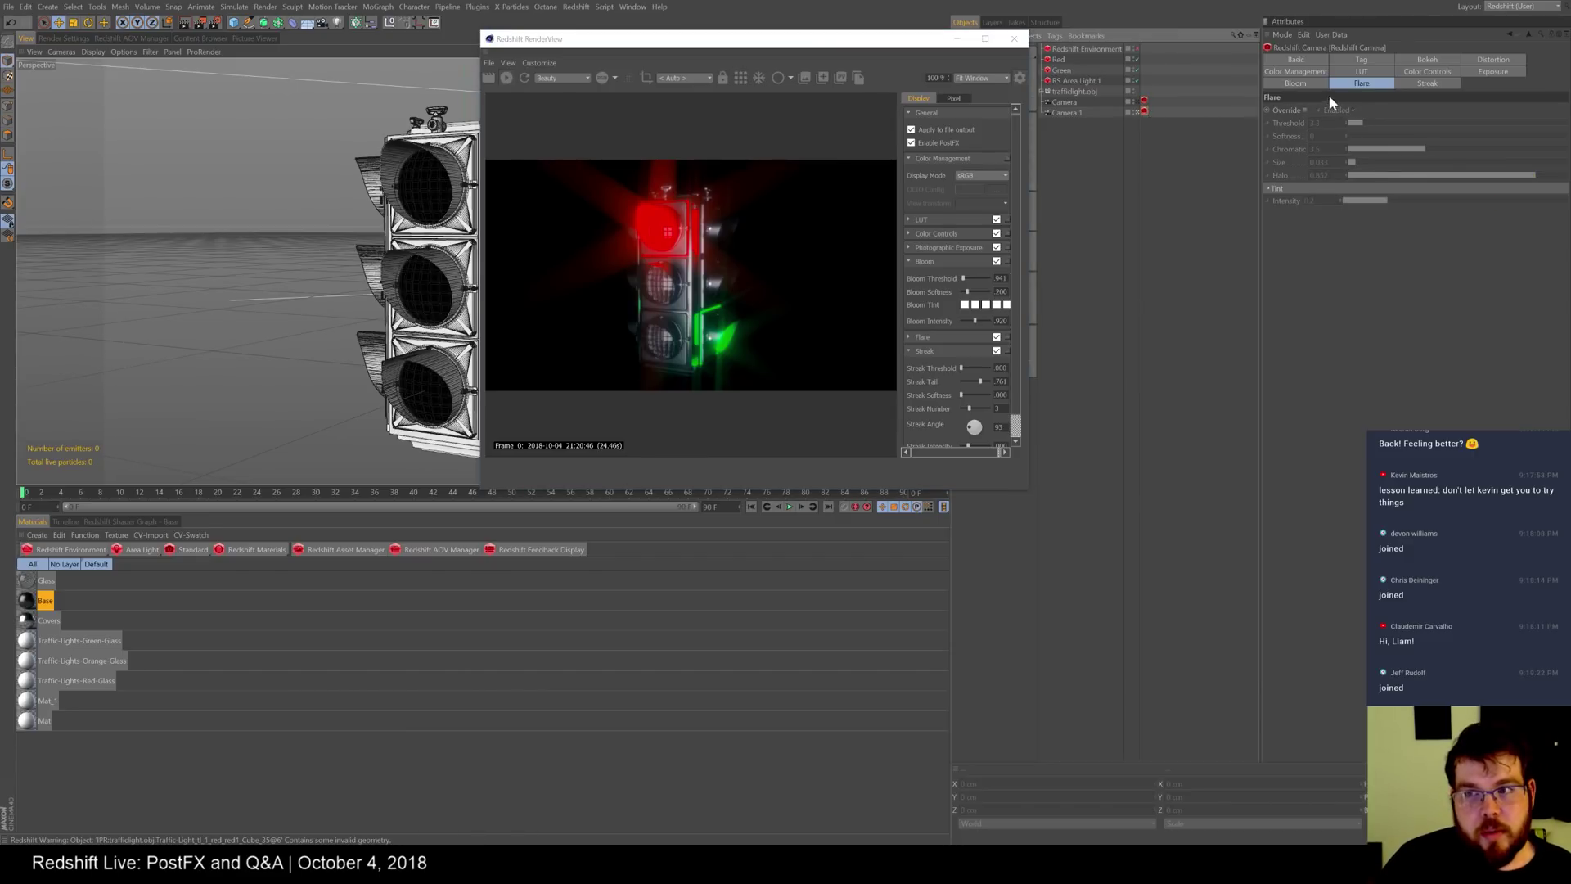
left_click(1432, 82)
left_click(1306, 110)
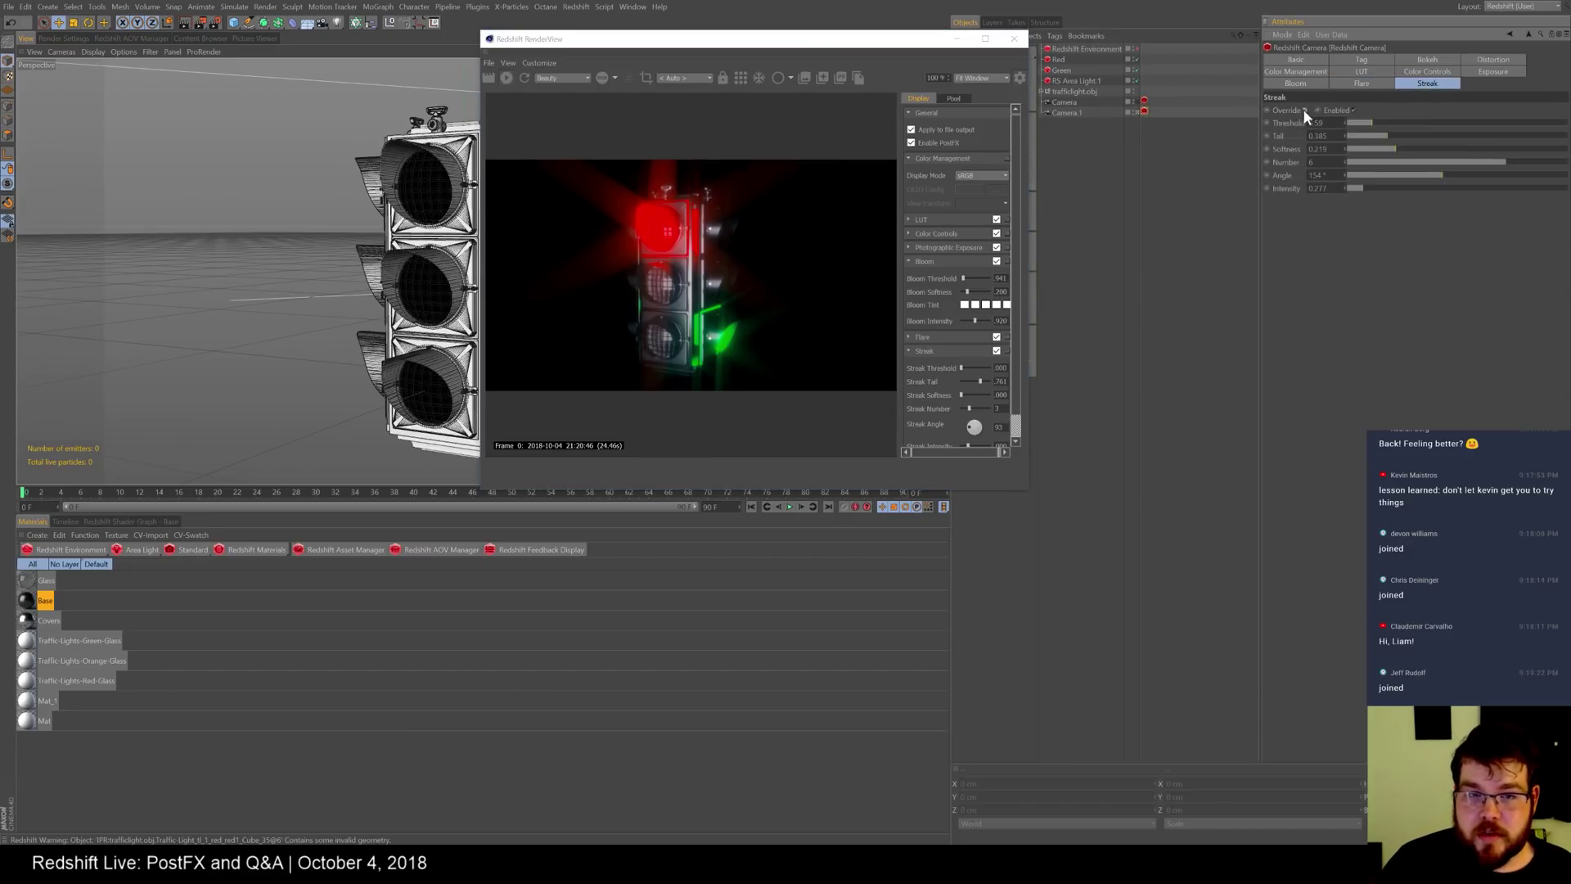
left_click_drag(1373, 189, 1569, 188)
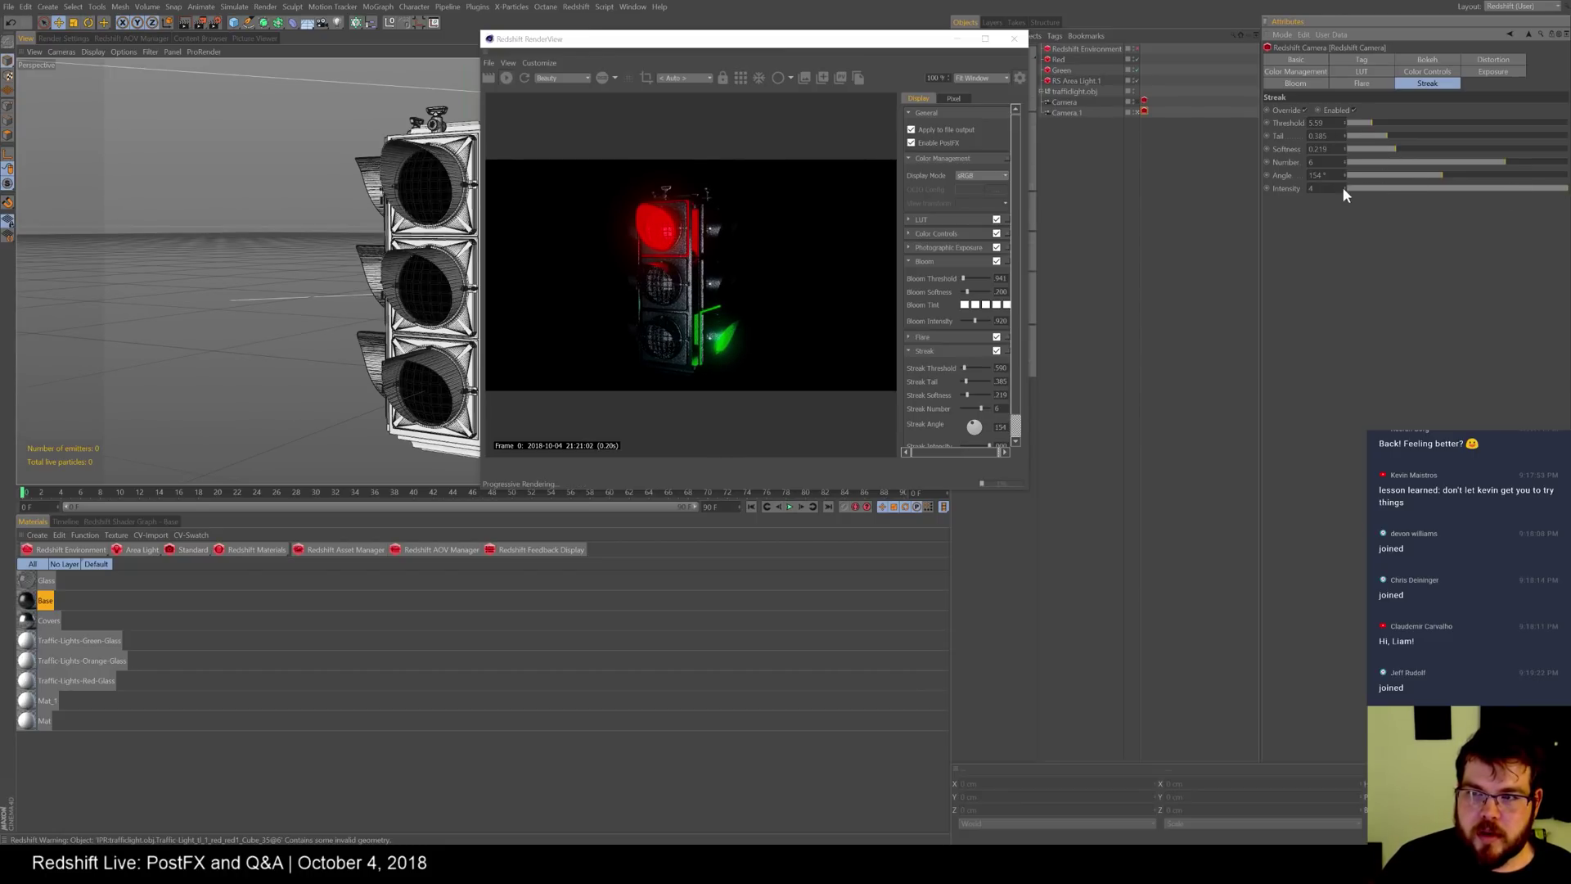
left_click_drag(1353, 122, 1348, 125)
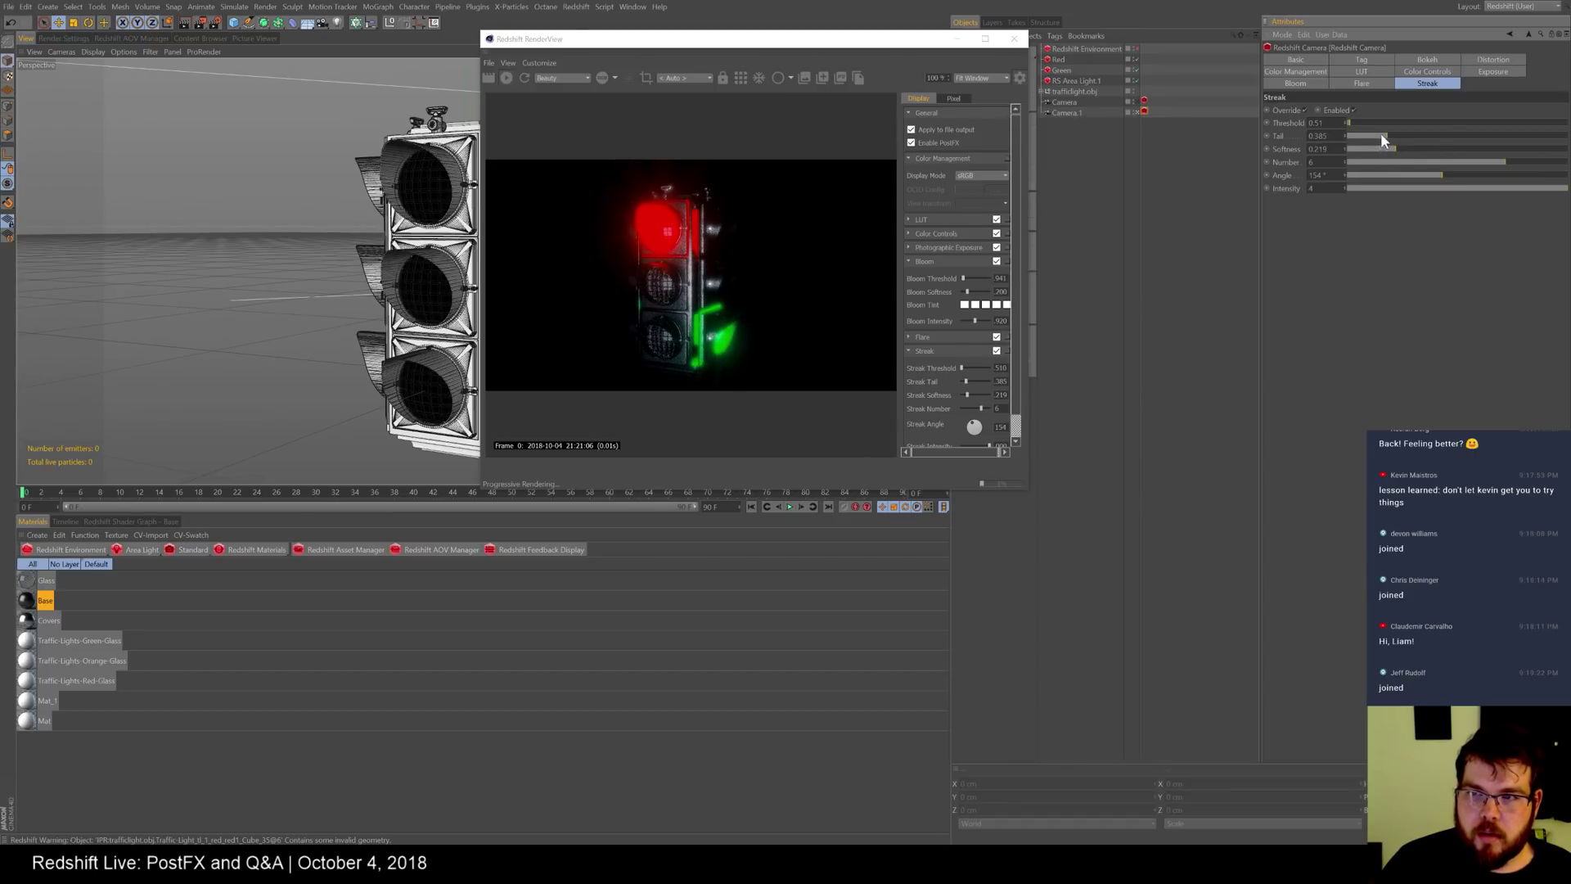
mouse_move(1466, 132)
left_mouse_down()
mouse_move(1413, 133)
mouse_move(1383, 161)
mouse_move(1449, 155)
left_mouse_up()
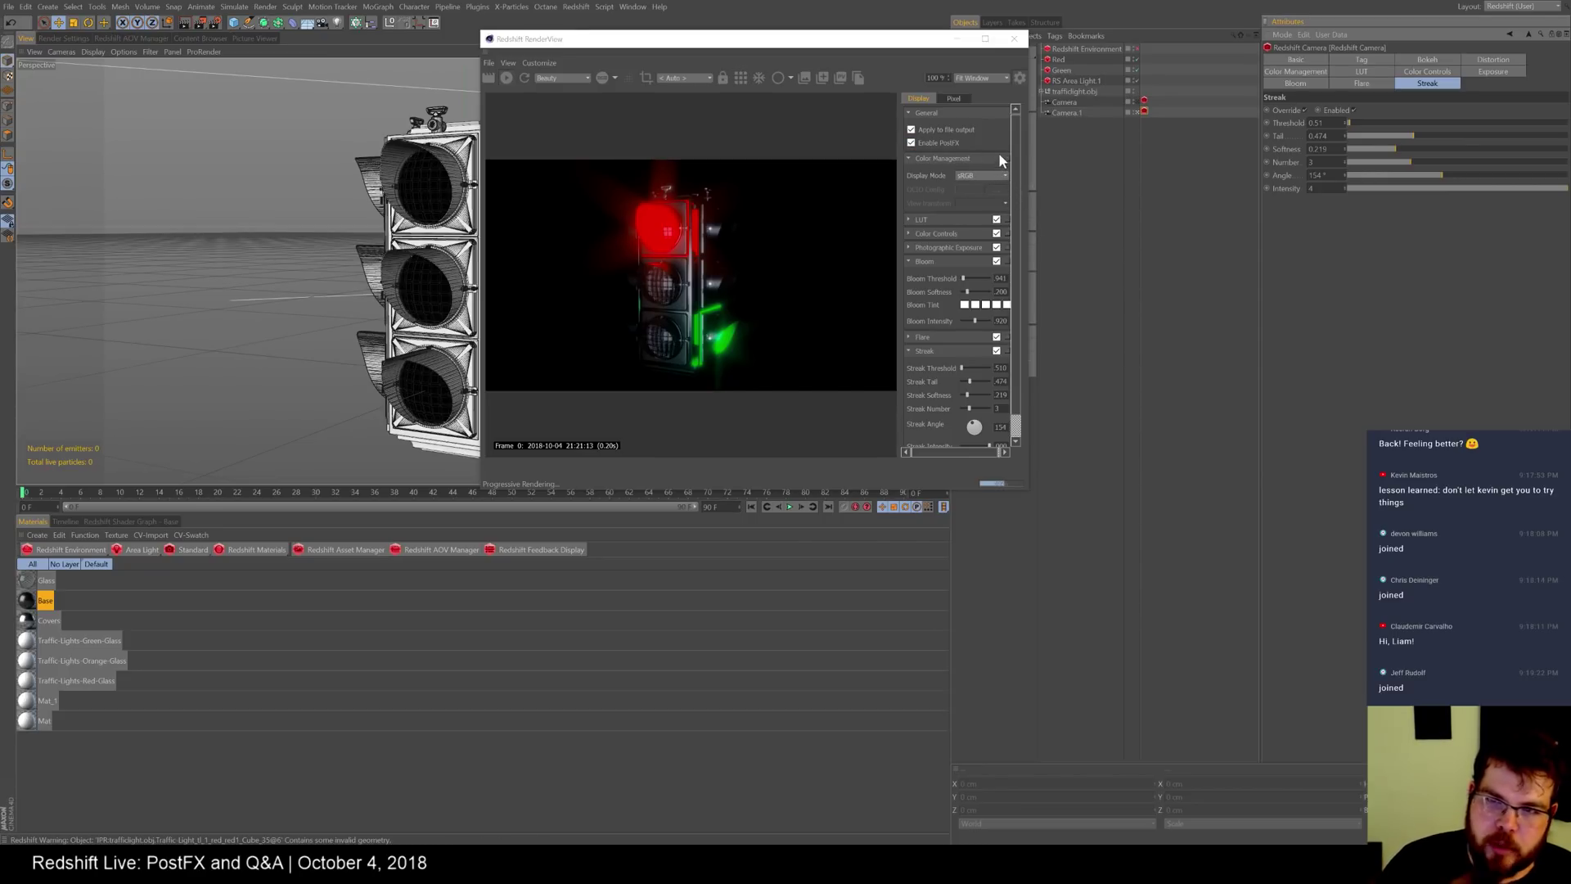
- Move the RenderView clear of the object list, add a new take and return to the scene objects
left_click_drag(799, 40, 629, 41)
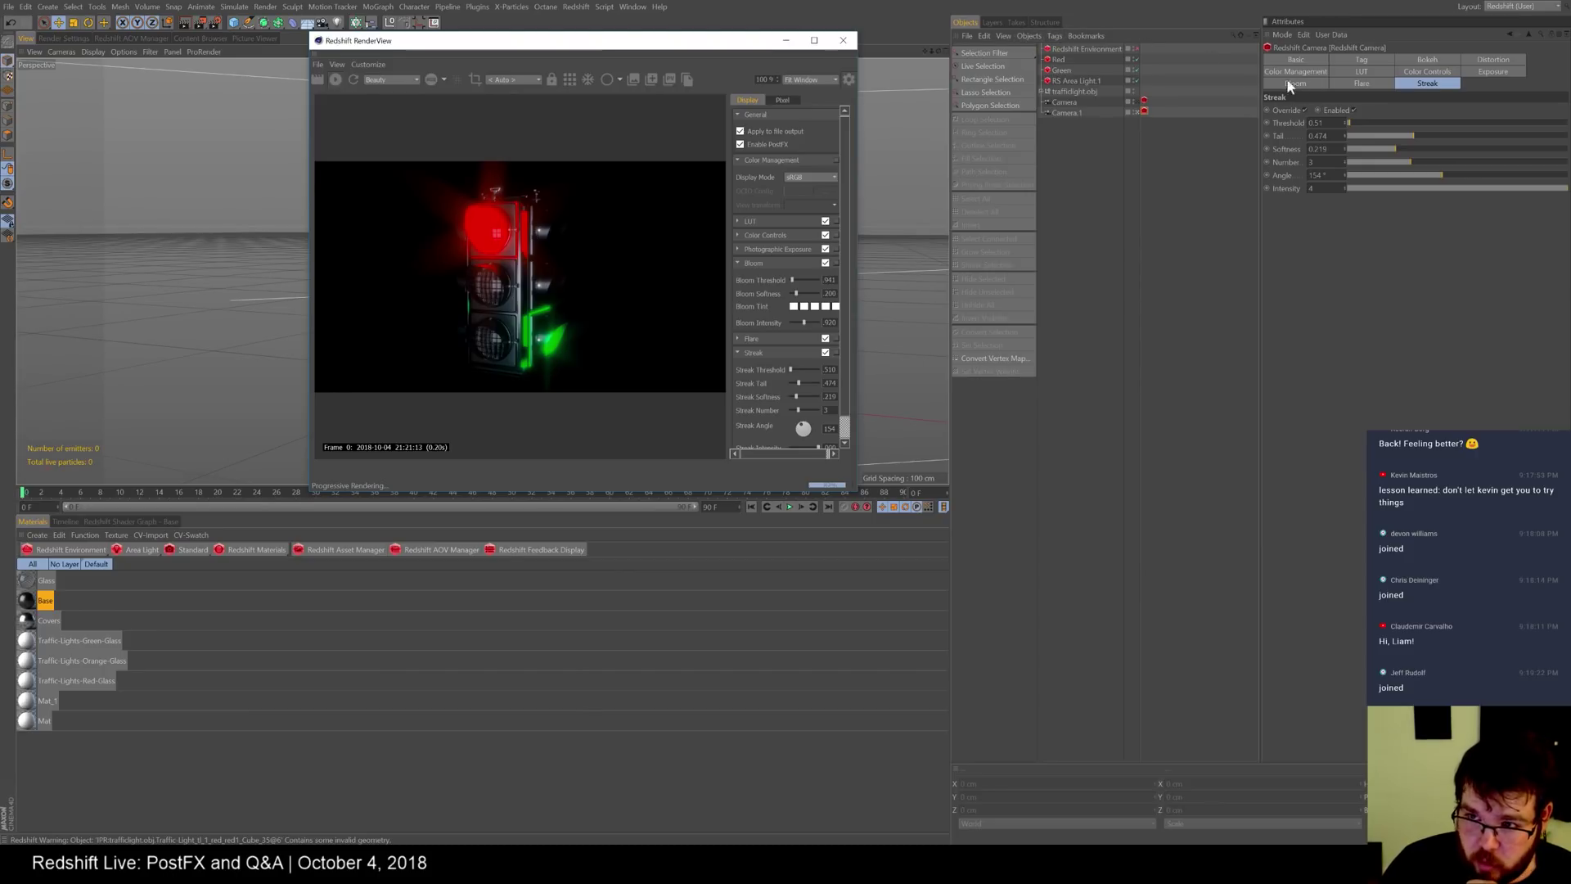
left_click(993, 22)
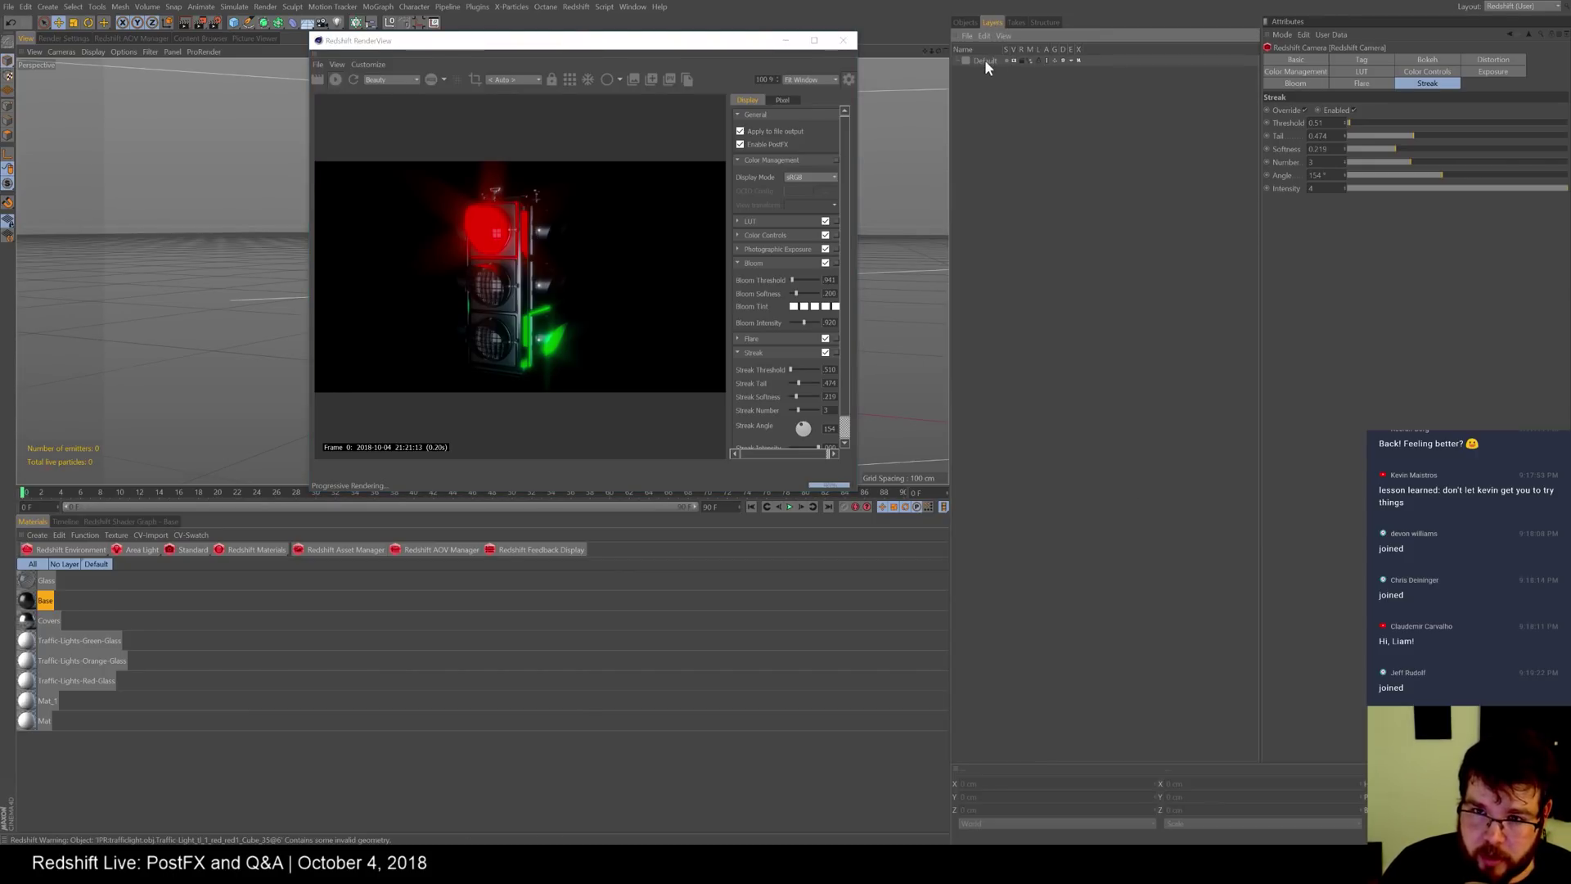
left_click(1016, 23)
left_click(959, 48)
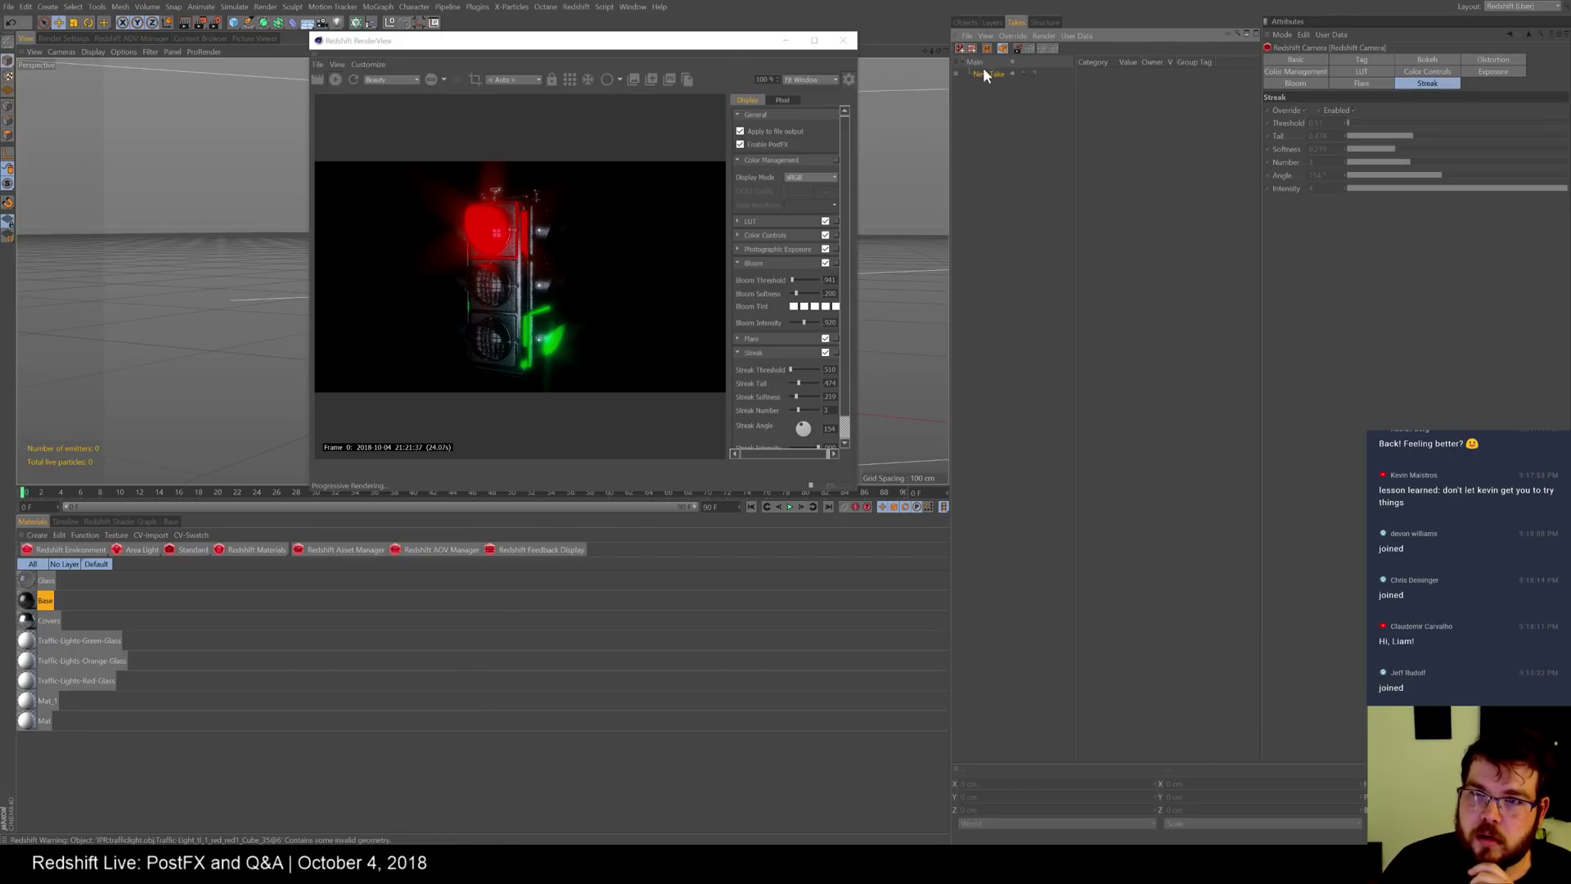
left_click(967, 23)
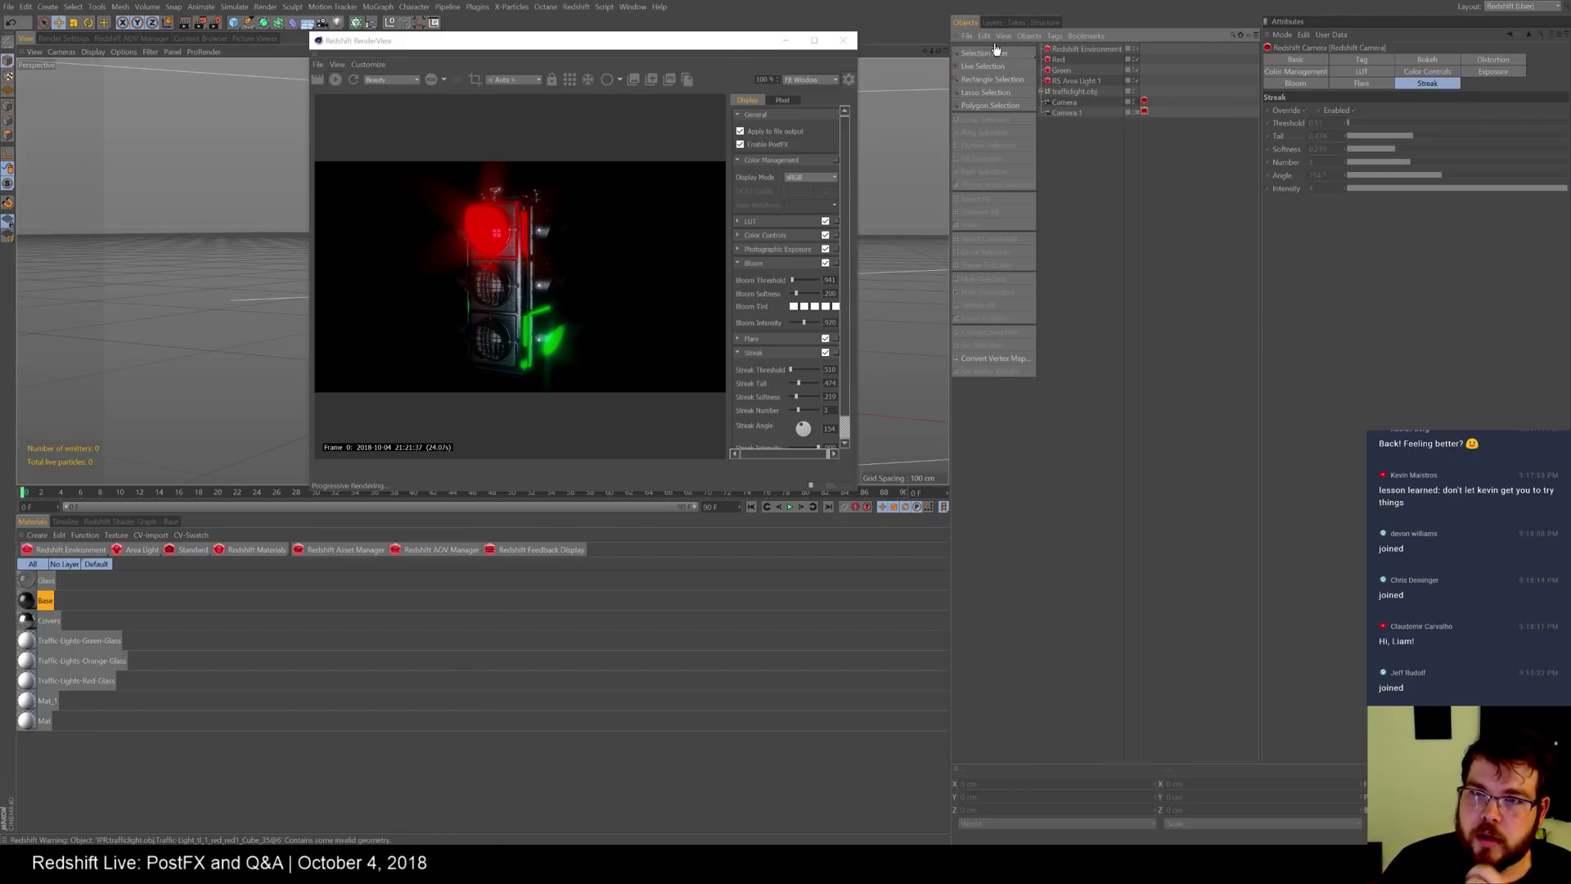
- Enable take overrides for the Override, Threshold and Tail parameters of Camera 1's Redshift Streak settings
left_click(1066, 112)
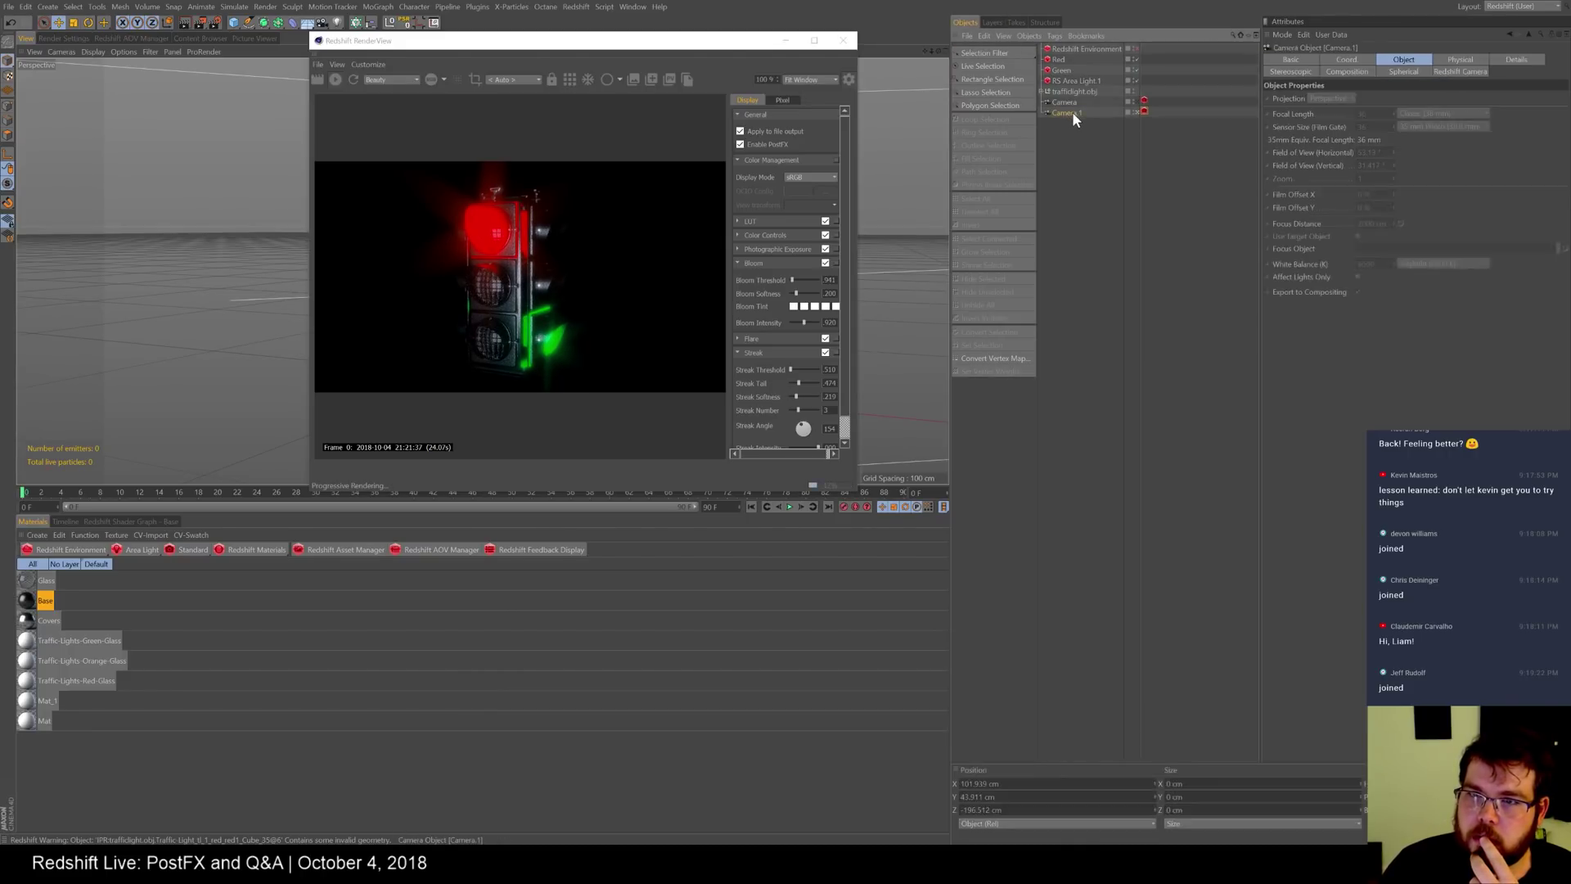
left_click(1143, 112)
right_click(1286, 116)
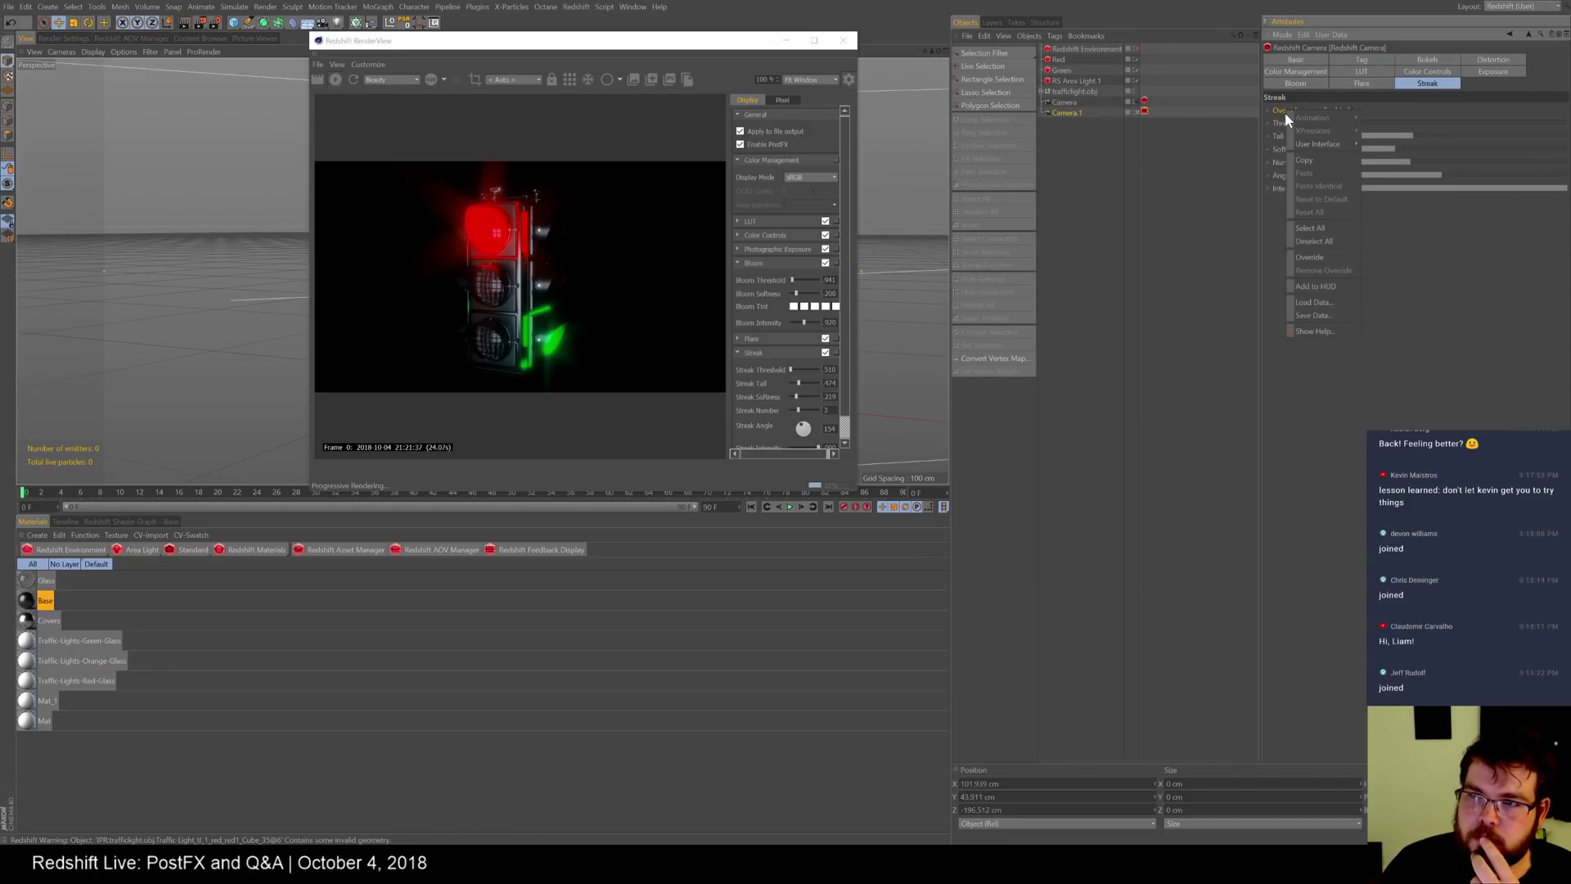
left_click(1314, 255)
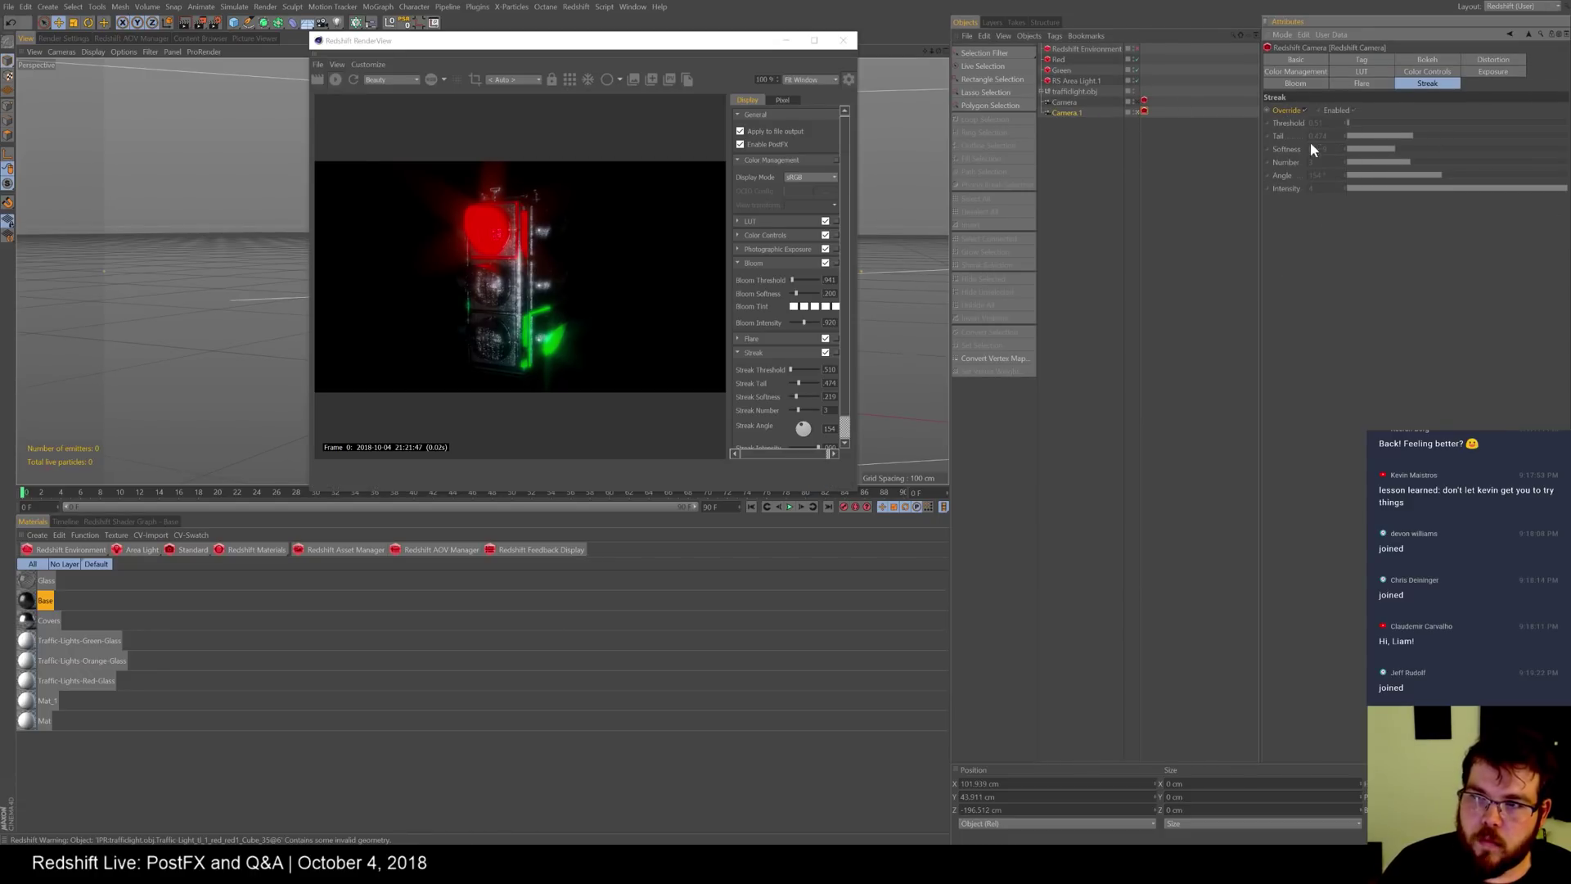
right_click(1298, 121)
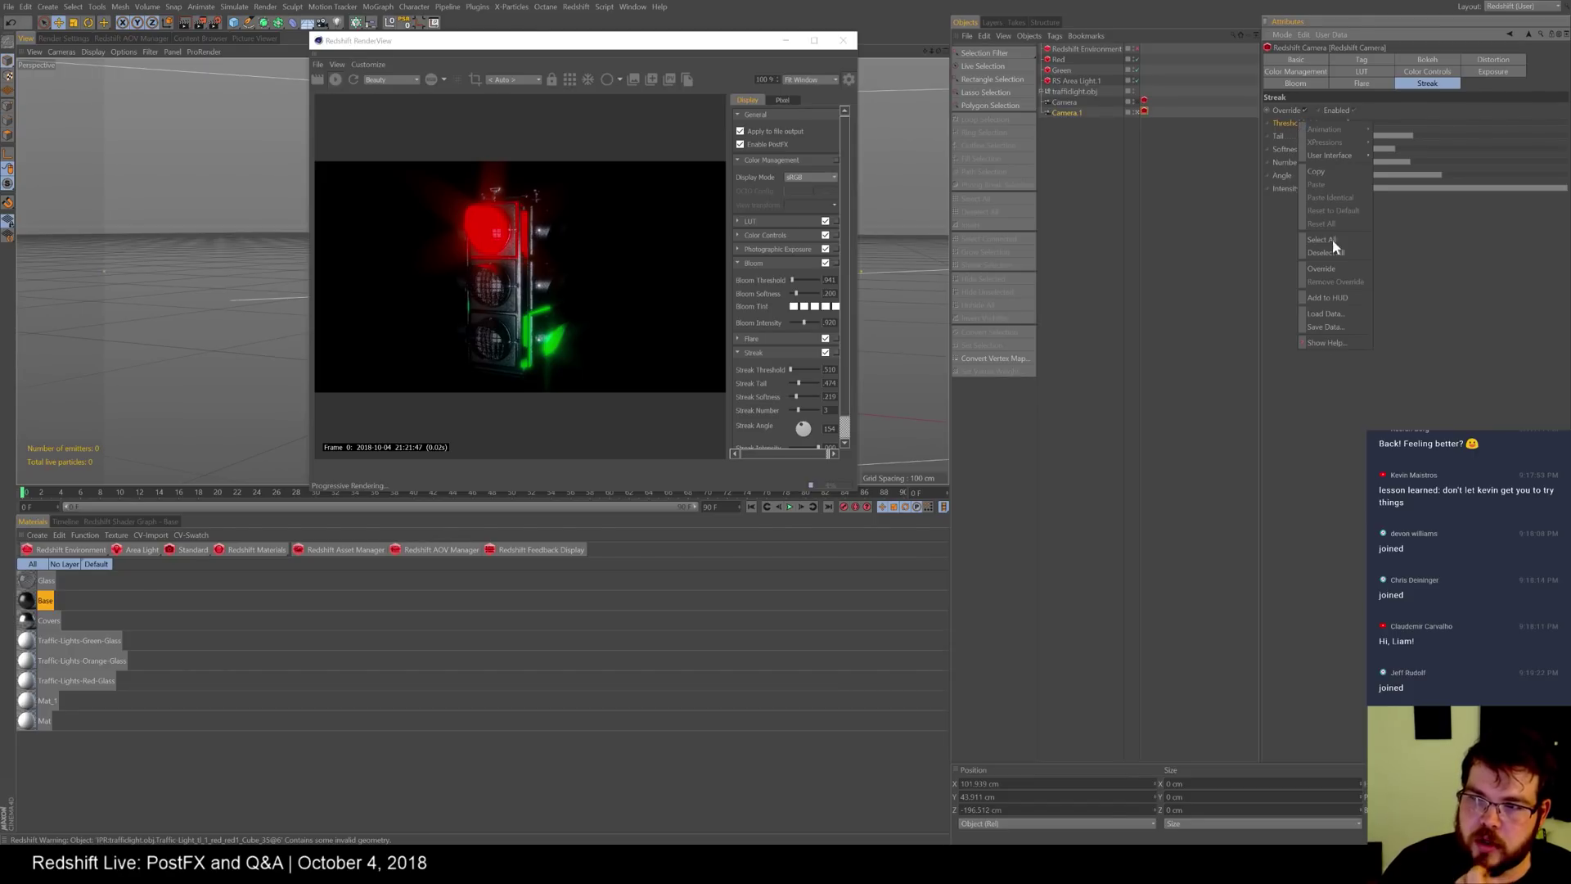
left_click(1346, 271)
right_click(1283, 137)
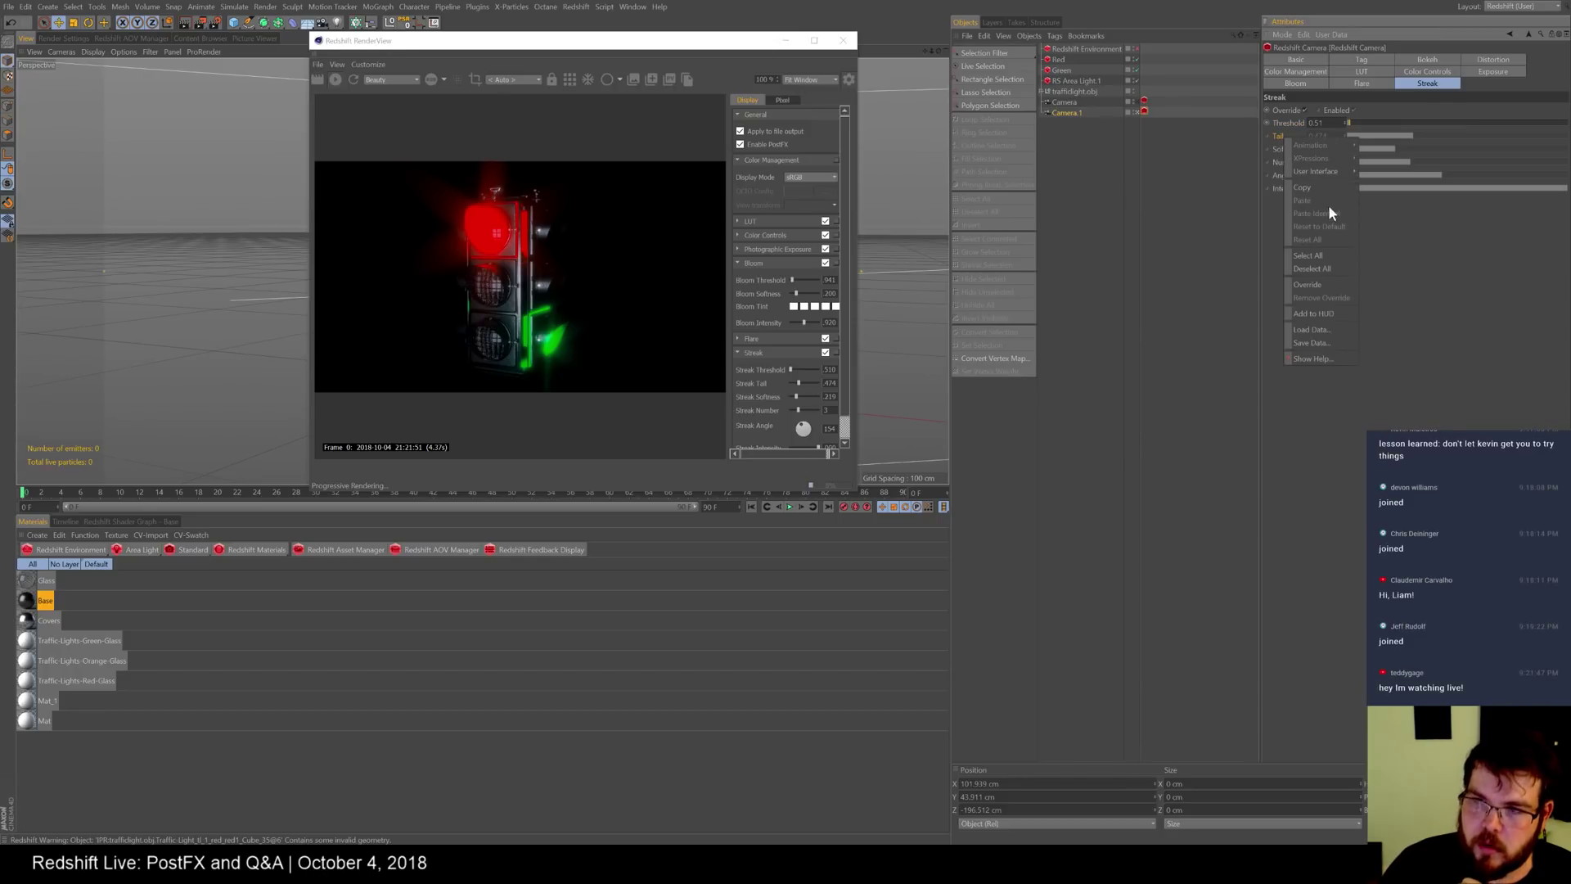
left_click(1332, 230)
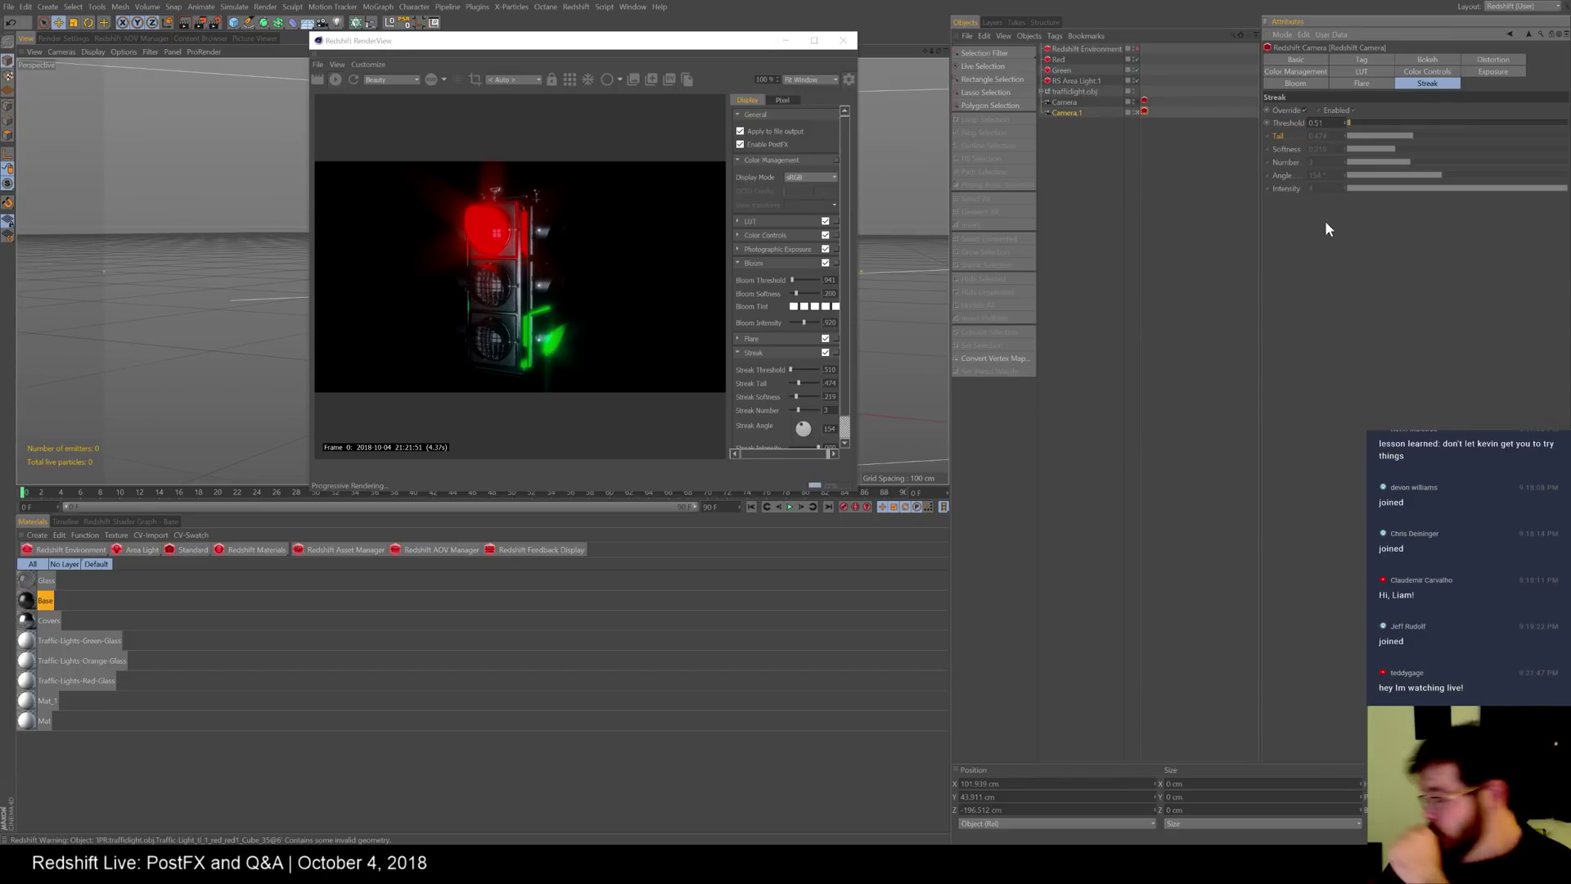
right_click(1279, 135)
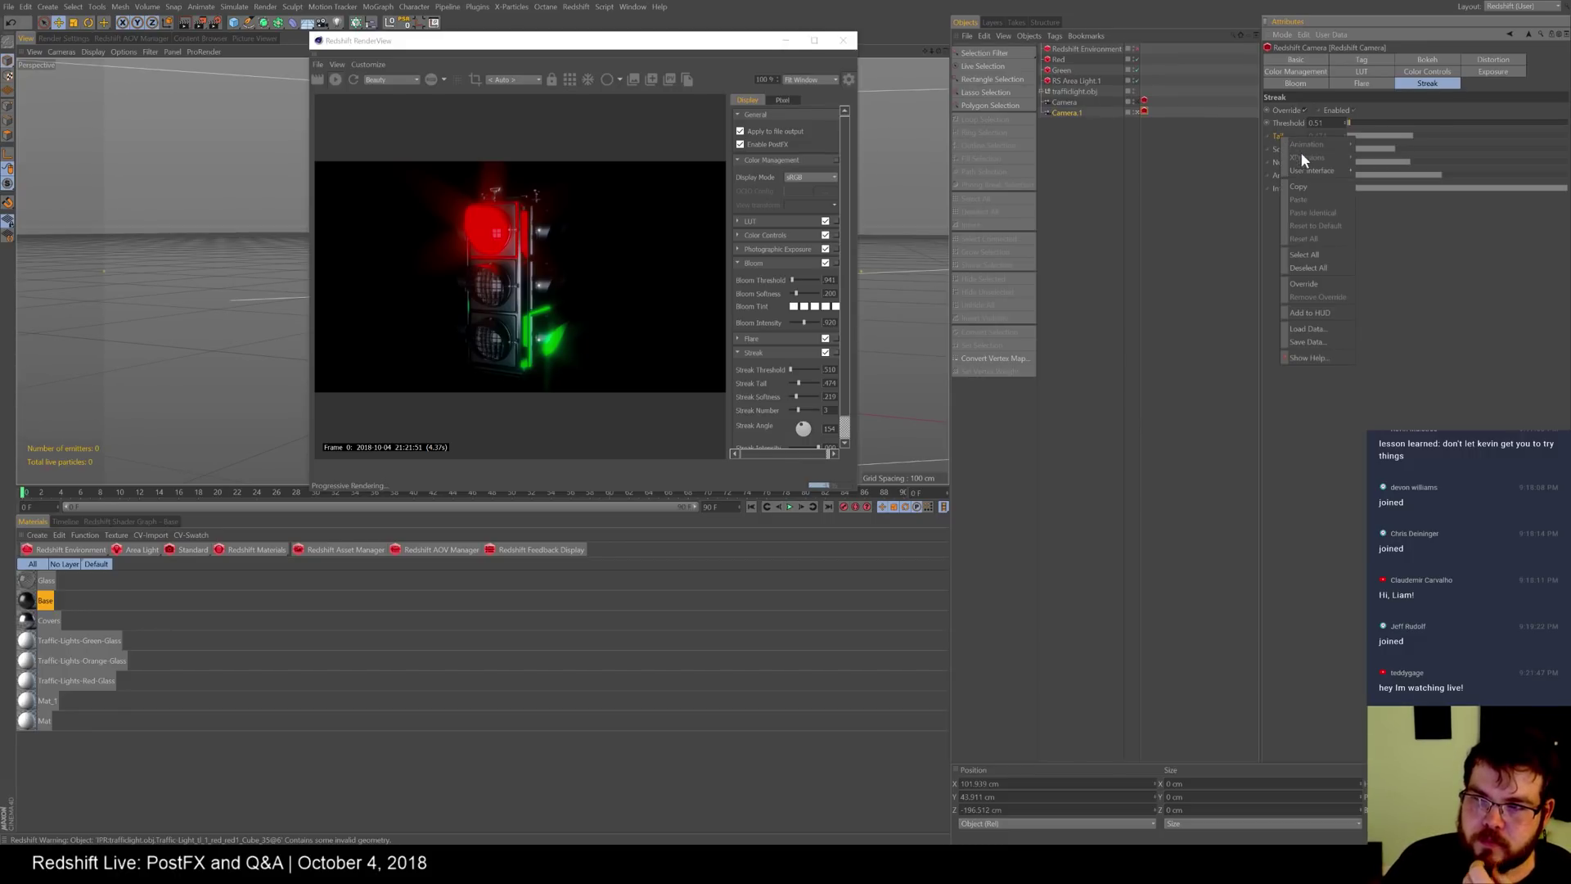
left_click(1309, 268)
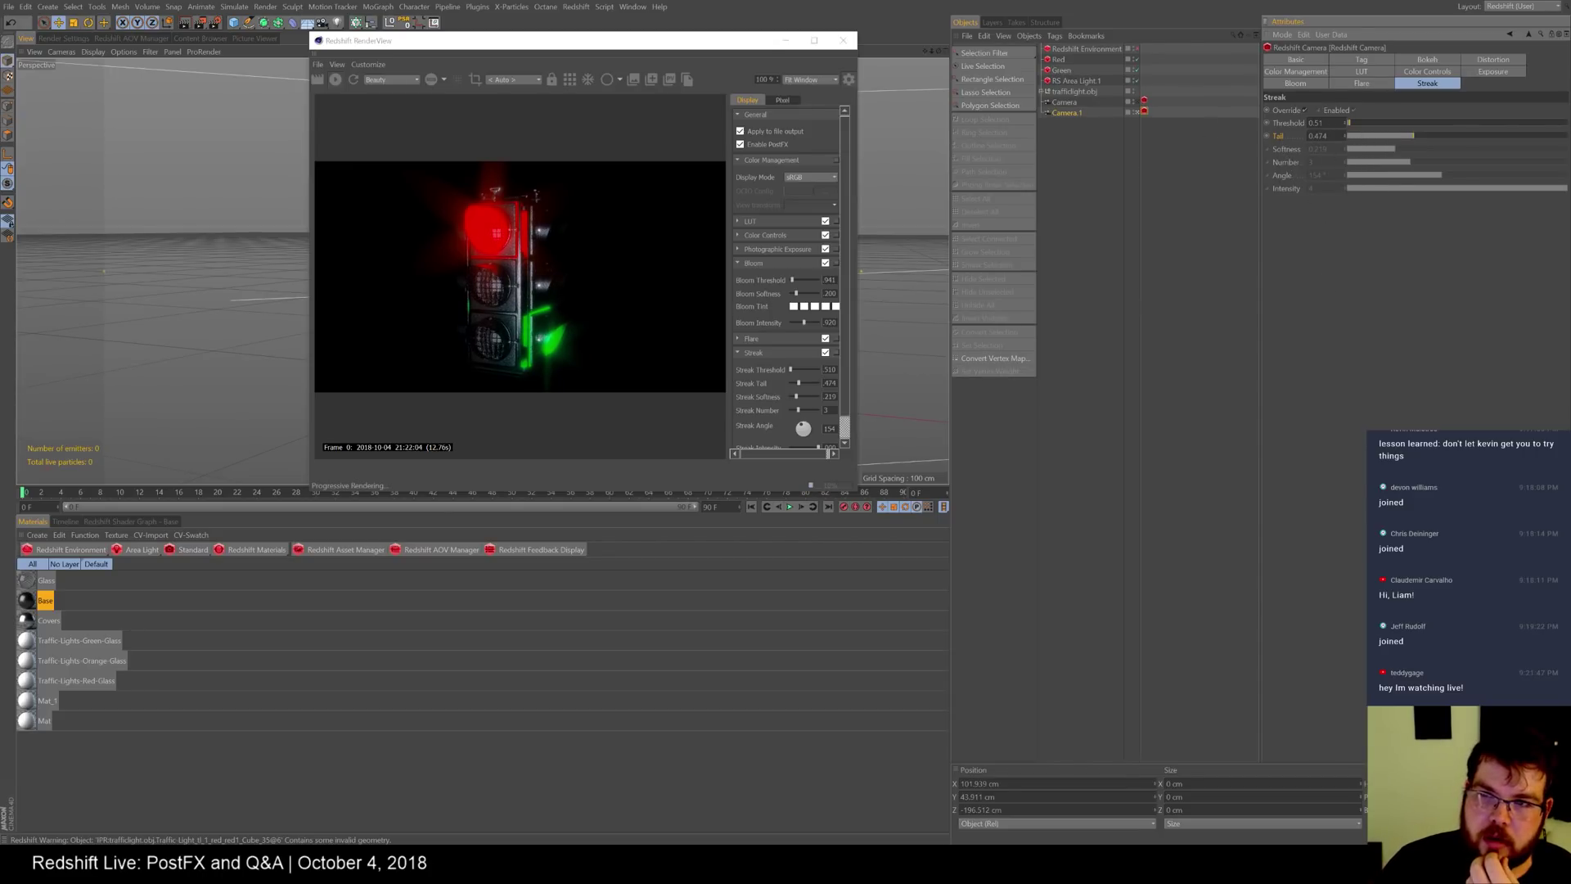
- Examine the layers and the scene's takes, and return to the object list
left_click(991, 22)
left_click(1016, 22)
left_click(955, 75)
left_click(970, 33)
left_click(970, 19)
left_click(970, 20)
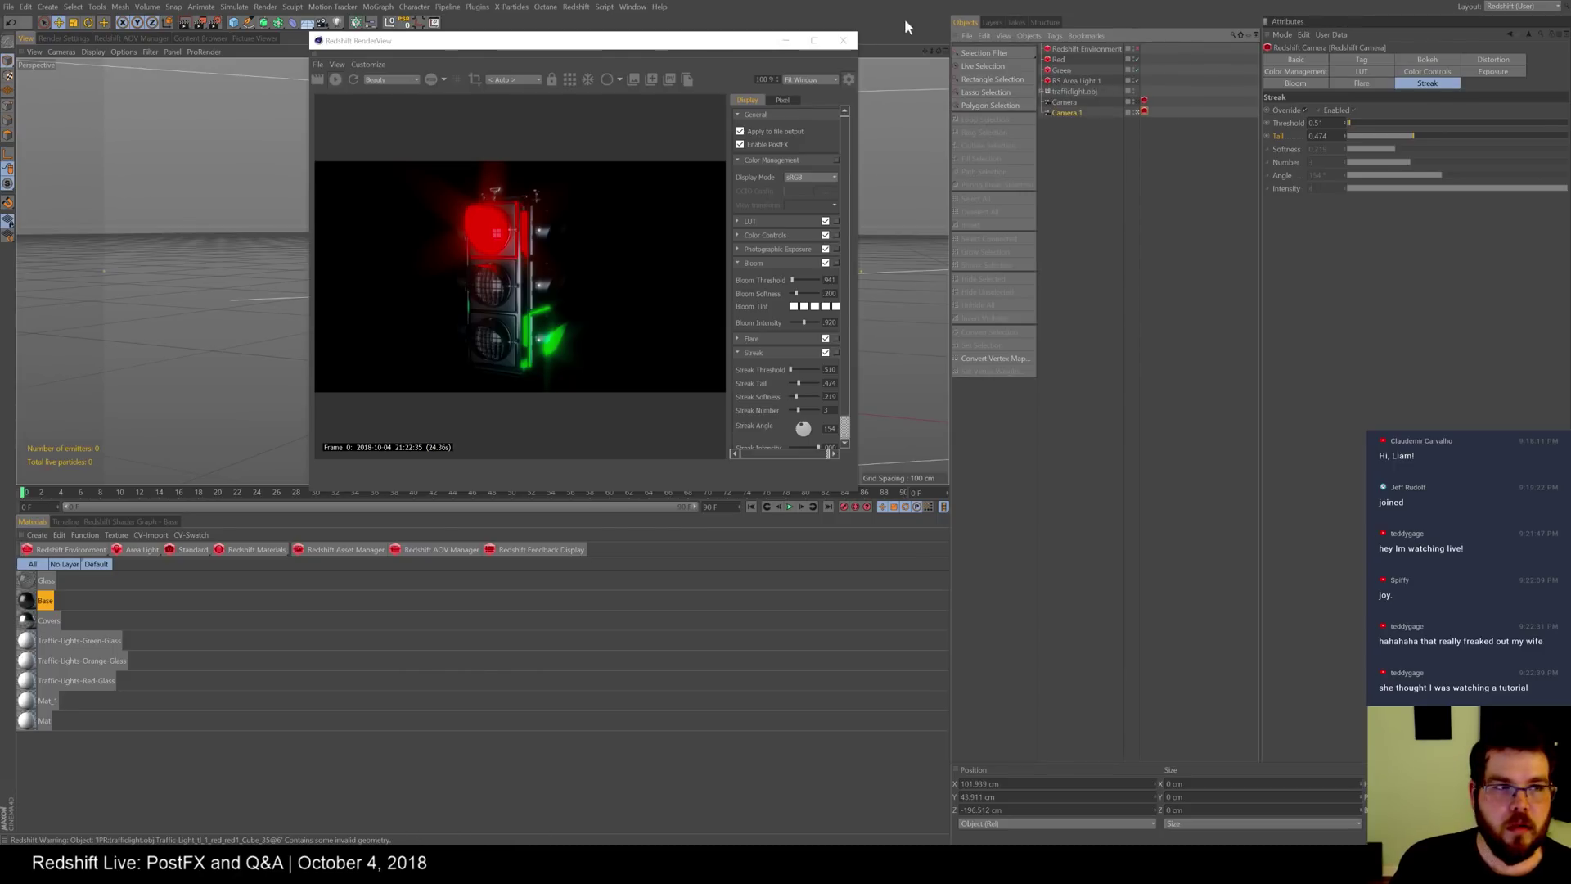
left_click(7, 13)
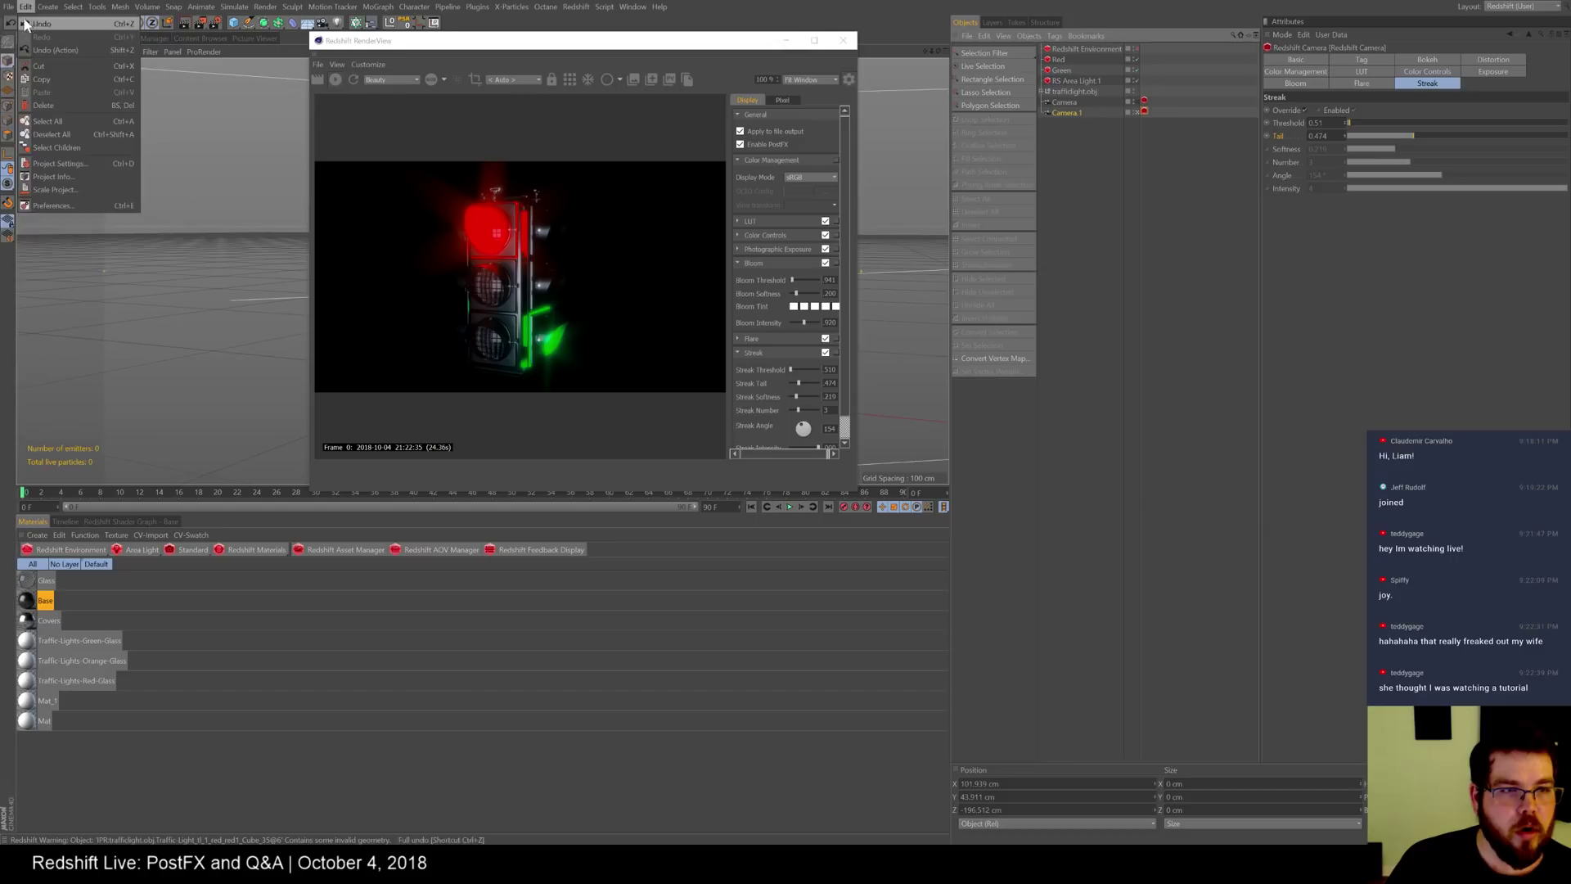
left_click(436, 126)
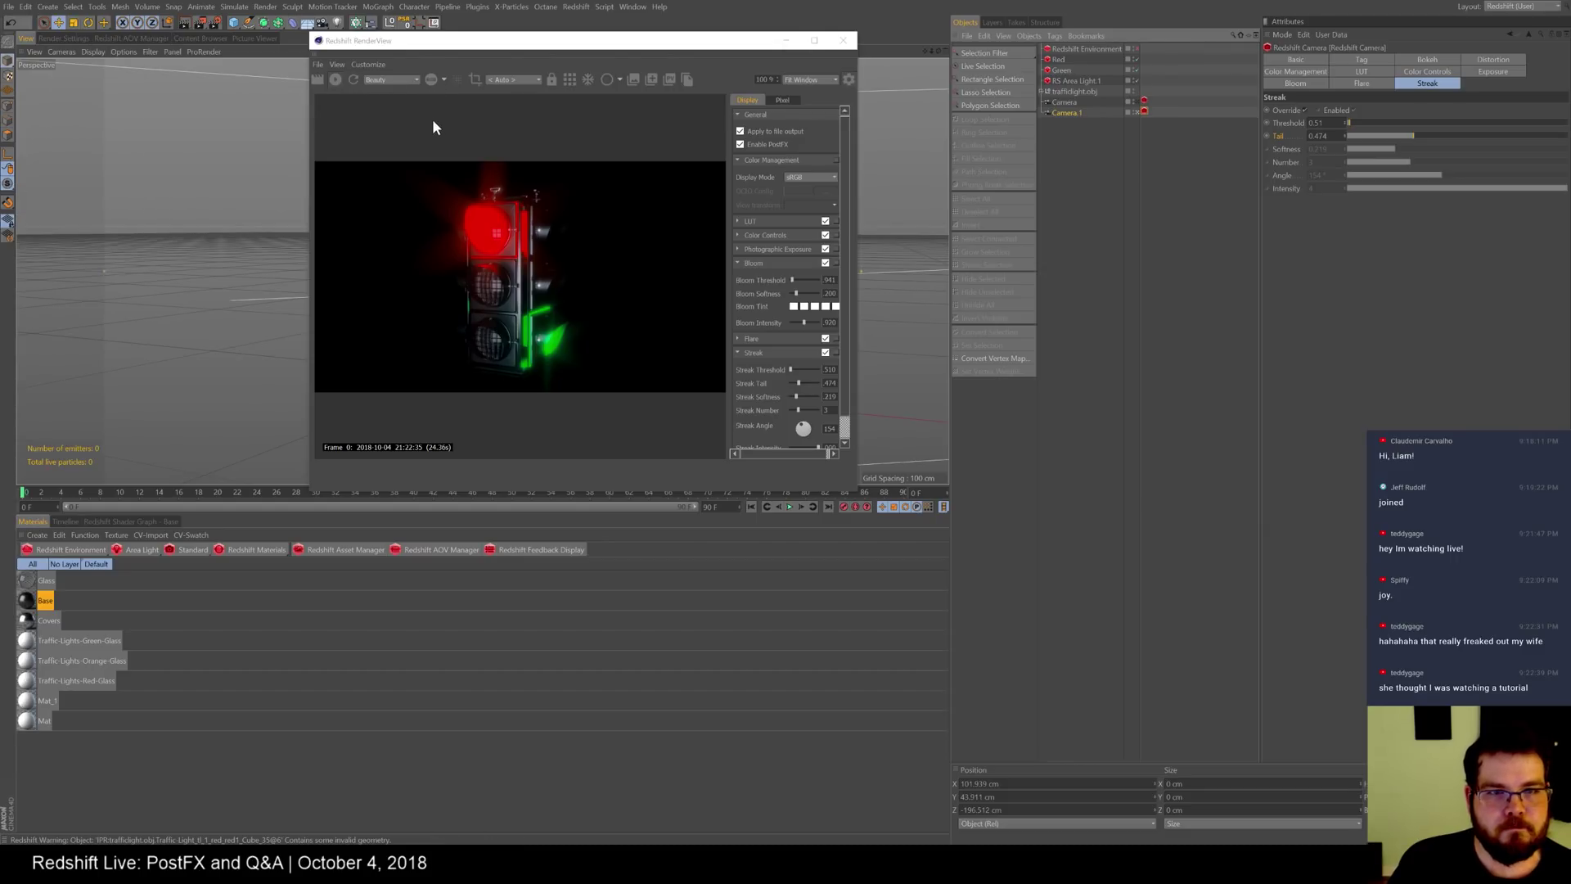
- Enable the Redshift Environment and re-render the traffic light's volumetric lighting with bucket rendering
left_click(1136, 49)
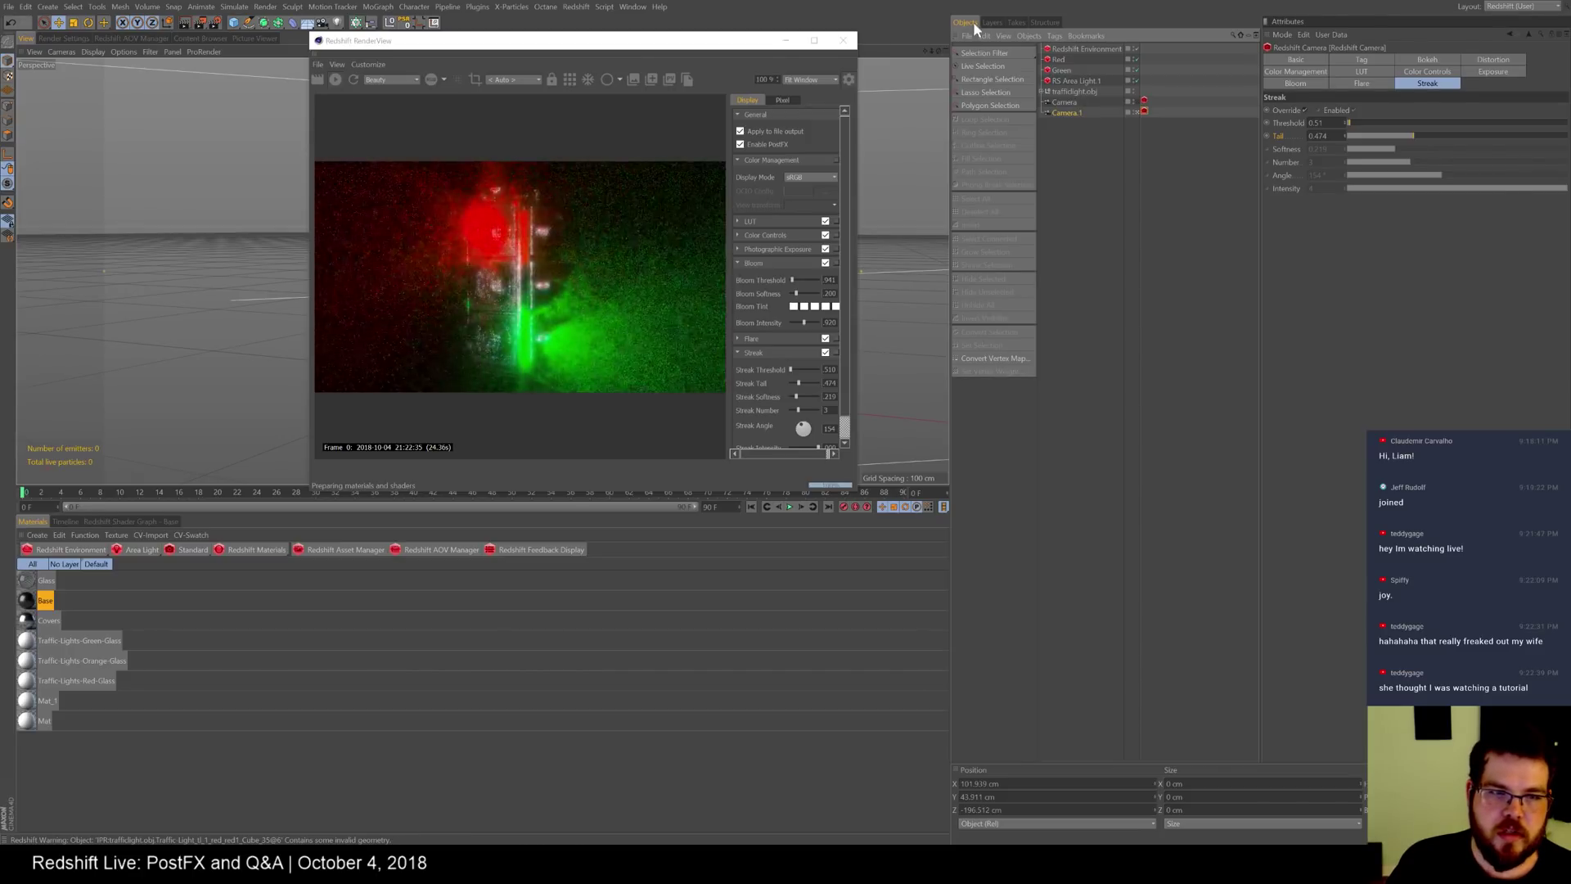
left_click(570, 79)
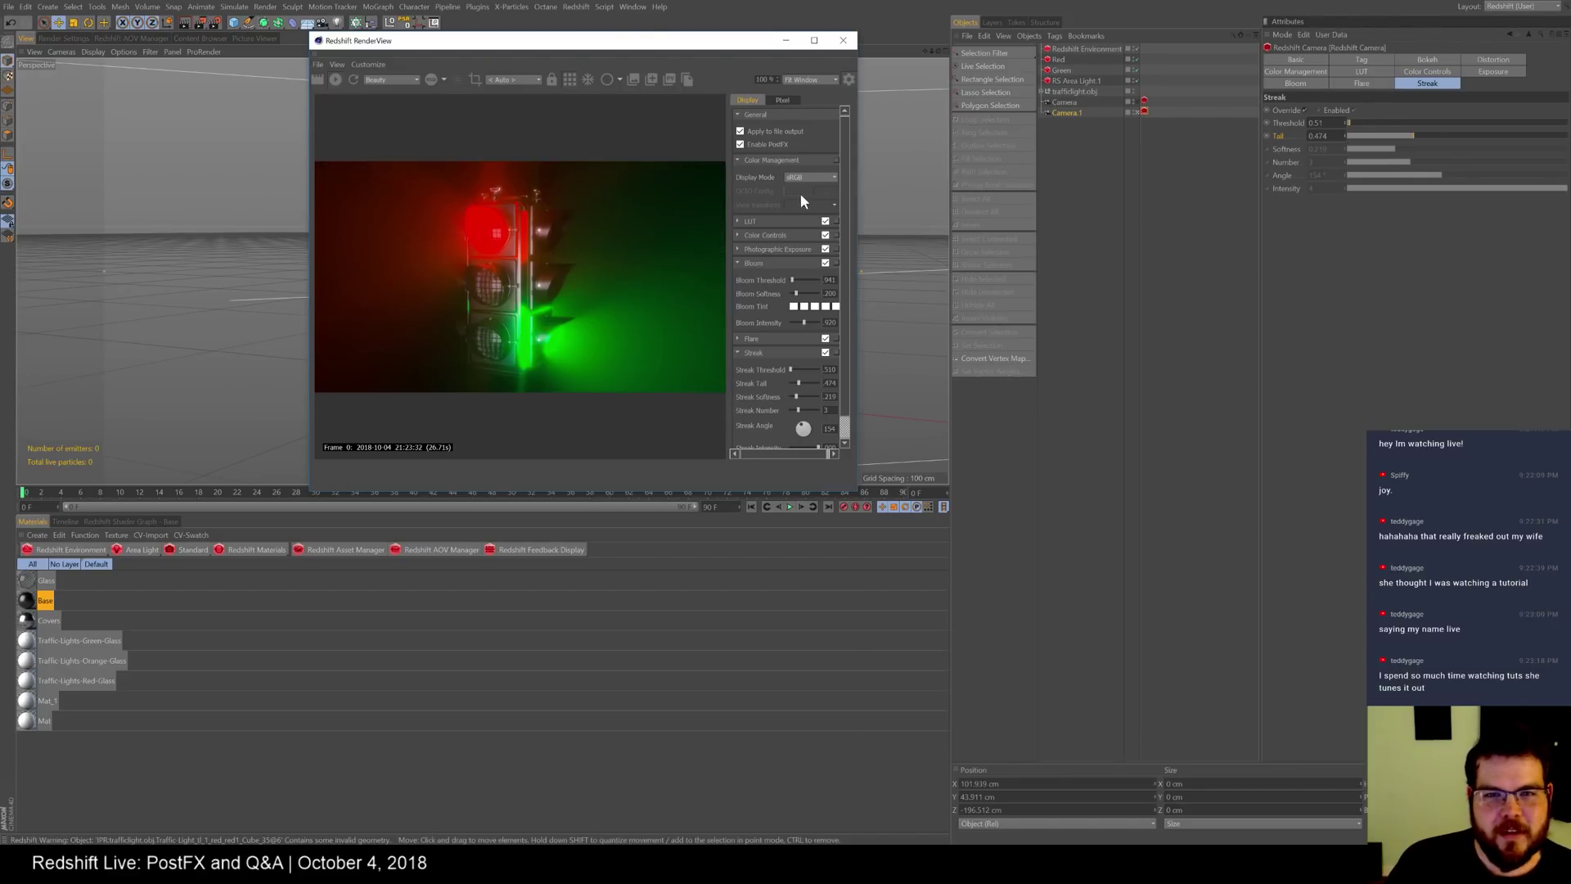
- Compare the traffic light render with PostFX disabled and enabled
left_click(741, 145)
left_click(741, 145)
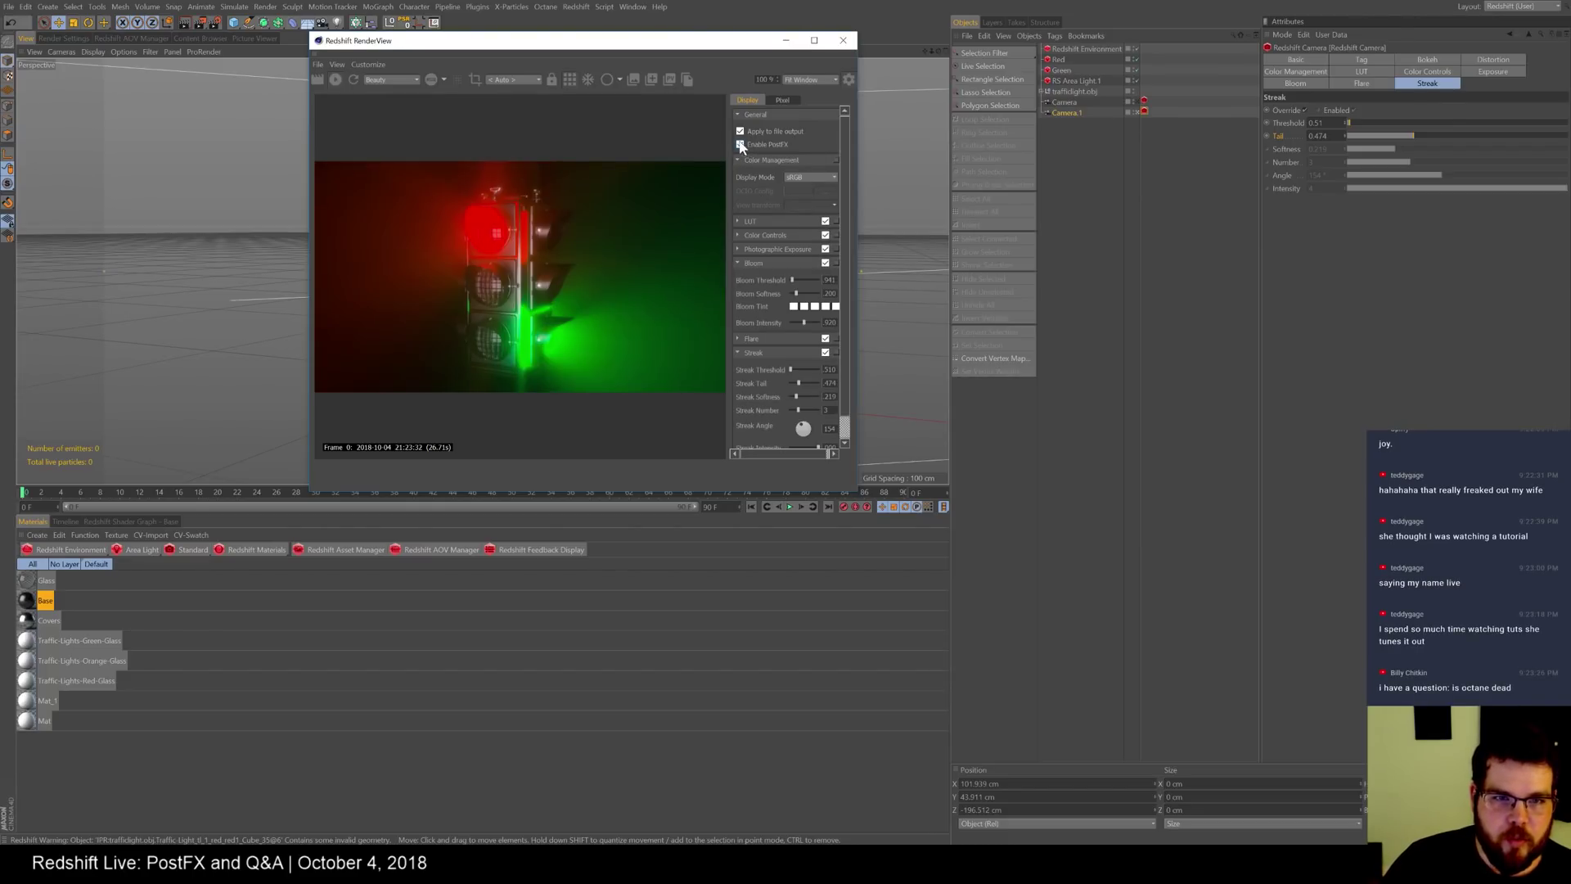
left_click(741, 144)
left_click(741, 144)
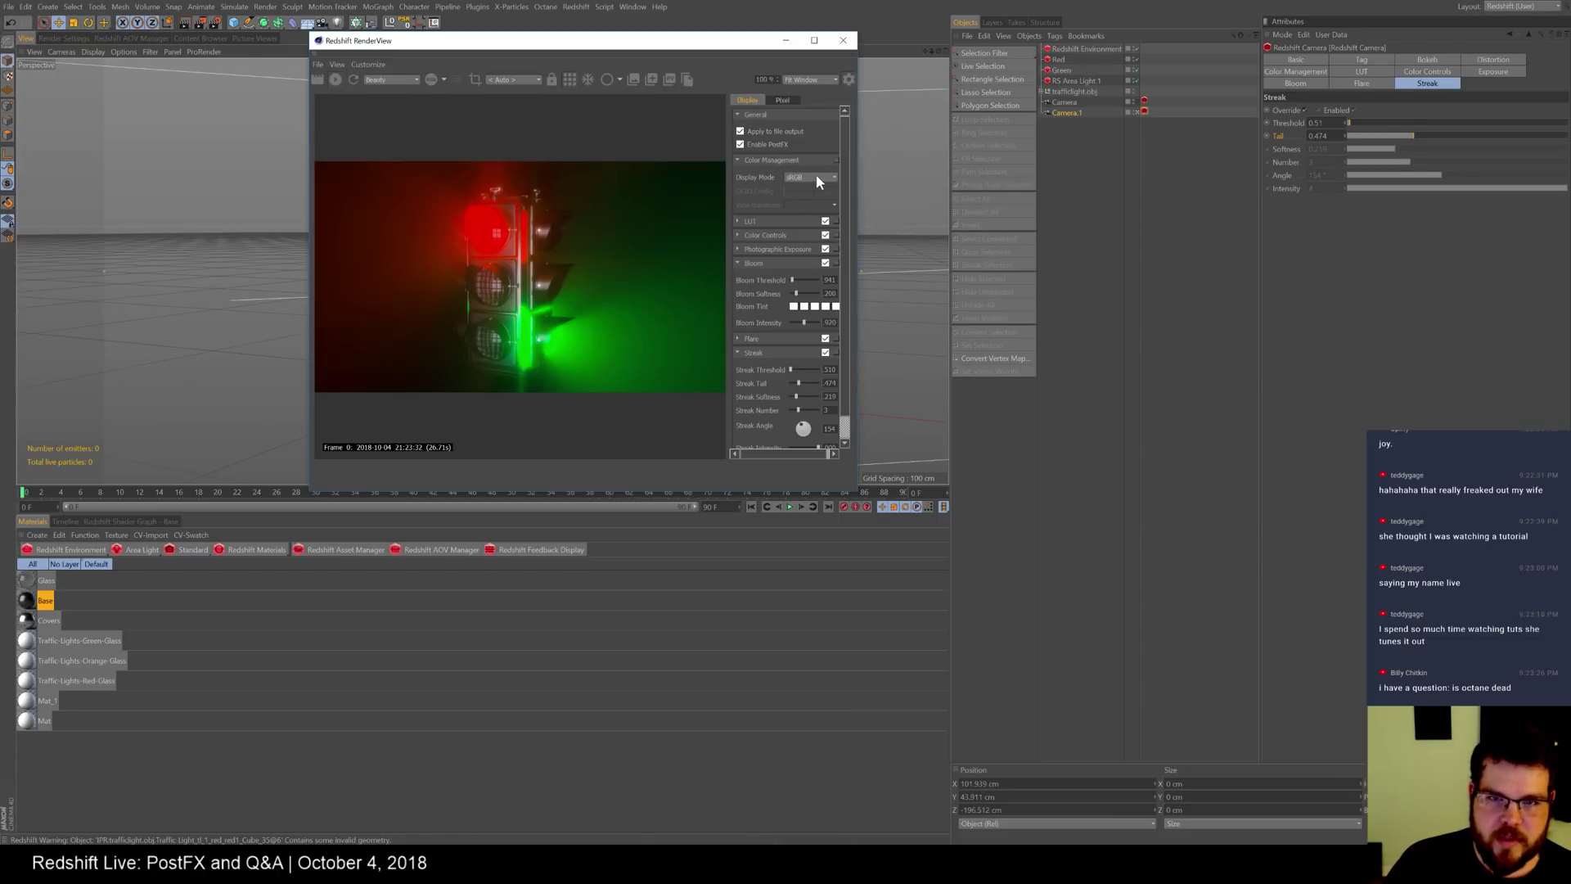
- Collapse the Color Management settings, expand Photographic Exposure and widen the RenderView window to enlarge the render
left_click(758, 154)
left_click(758, 158)
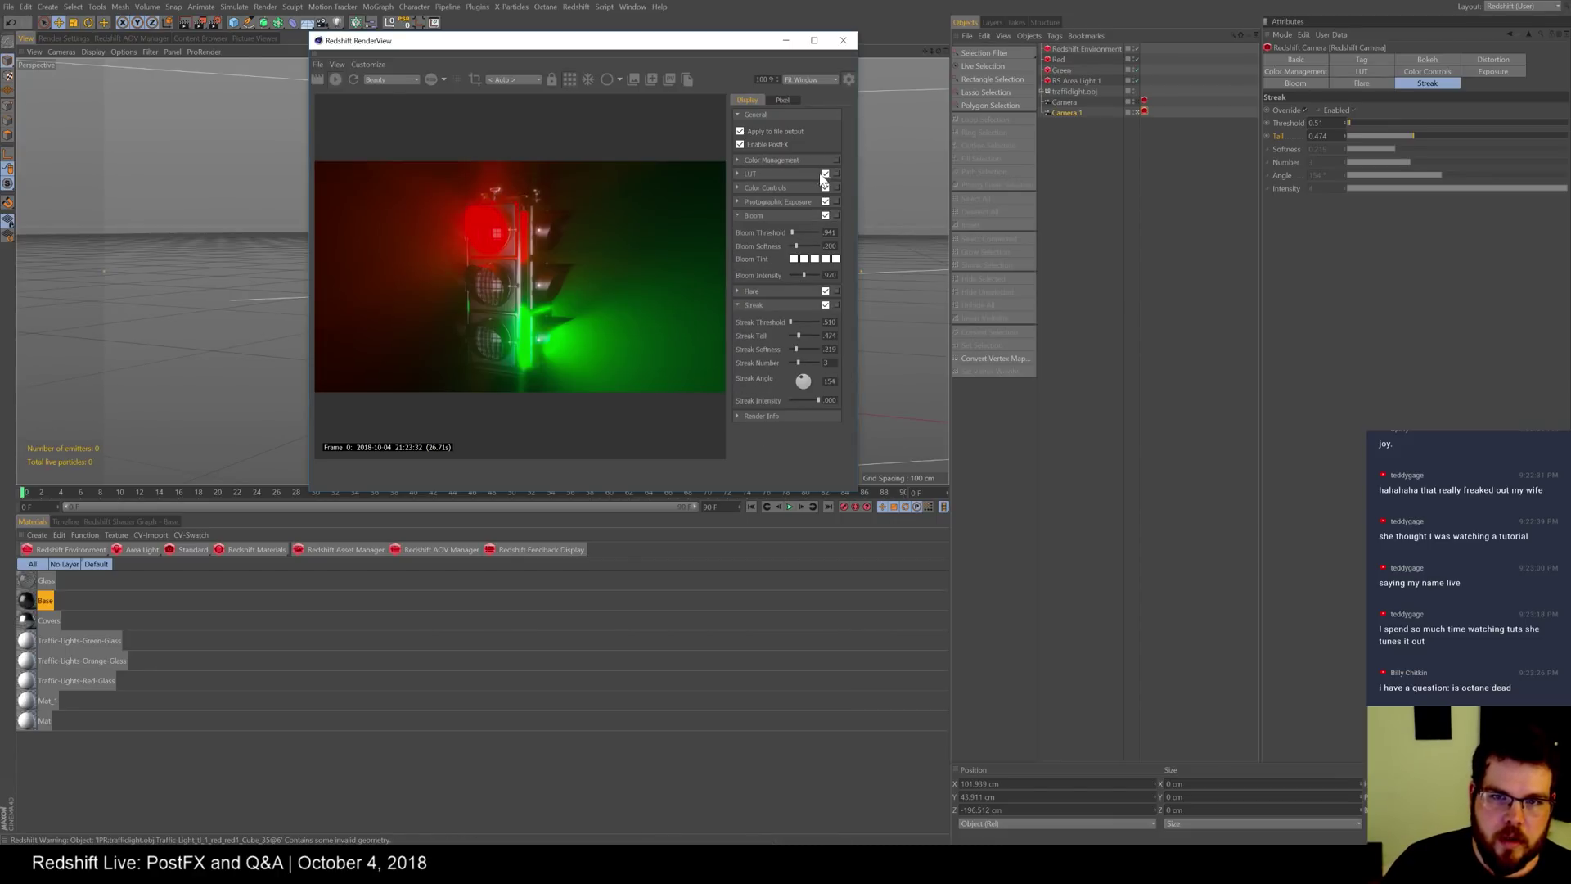
left_click(747, 204)
left_click_drag(808, 233, 975, 231)
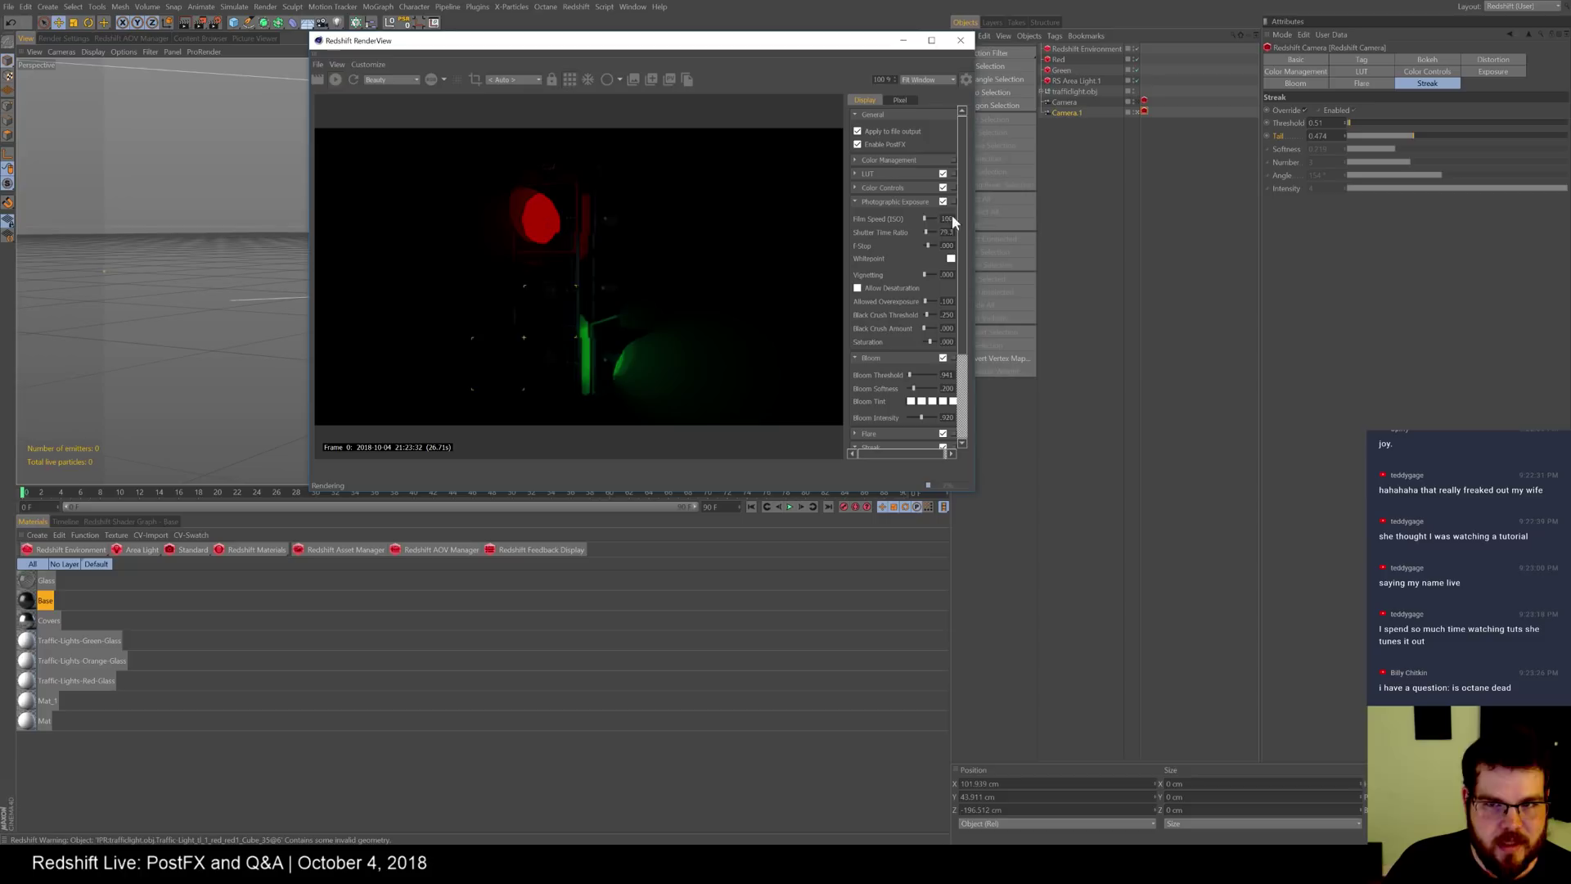
- Set the Photographic Exposure's Shutter Time Ratio to 50 and its F-Stop to 3.2
left_click_drag(926, 232, 925, 229)
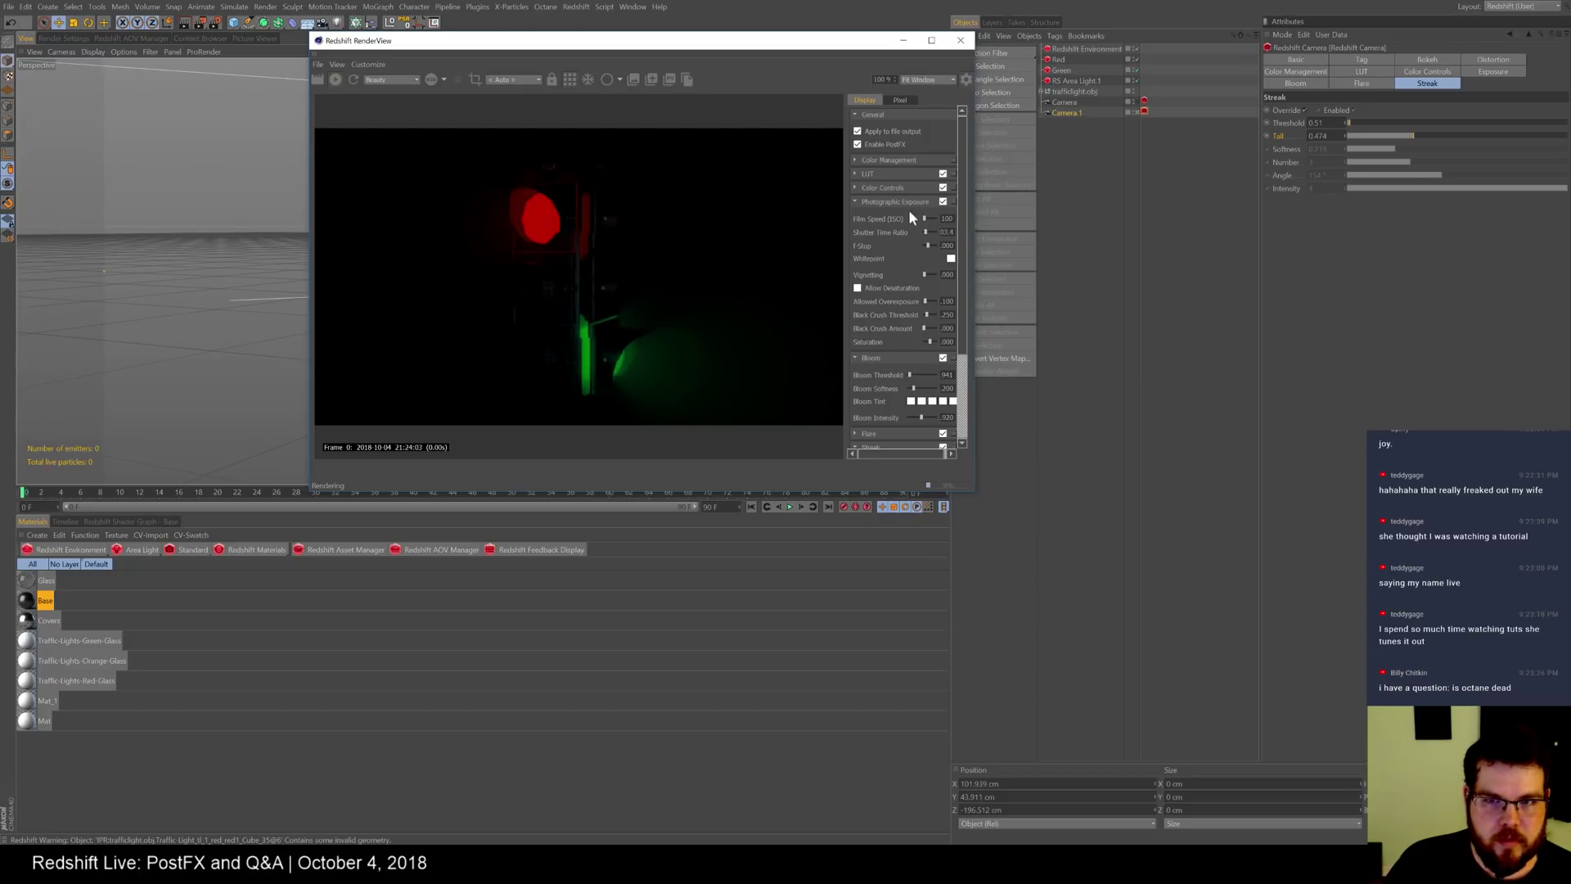
left_click_drag(926, 233, 924, 232)
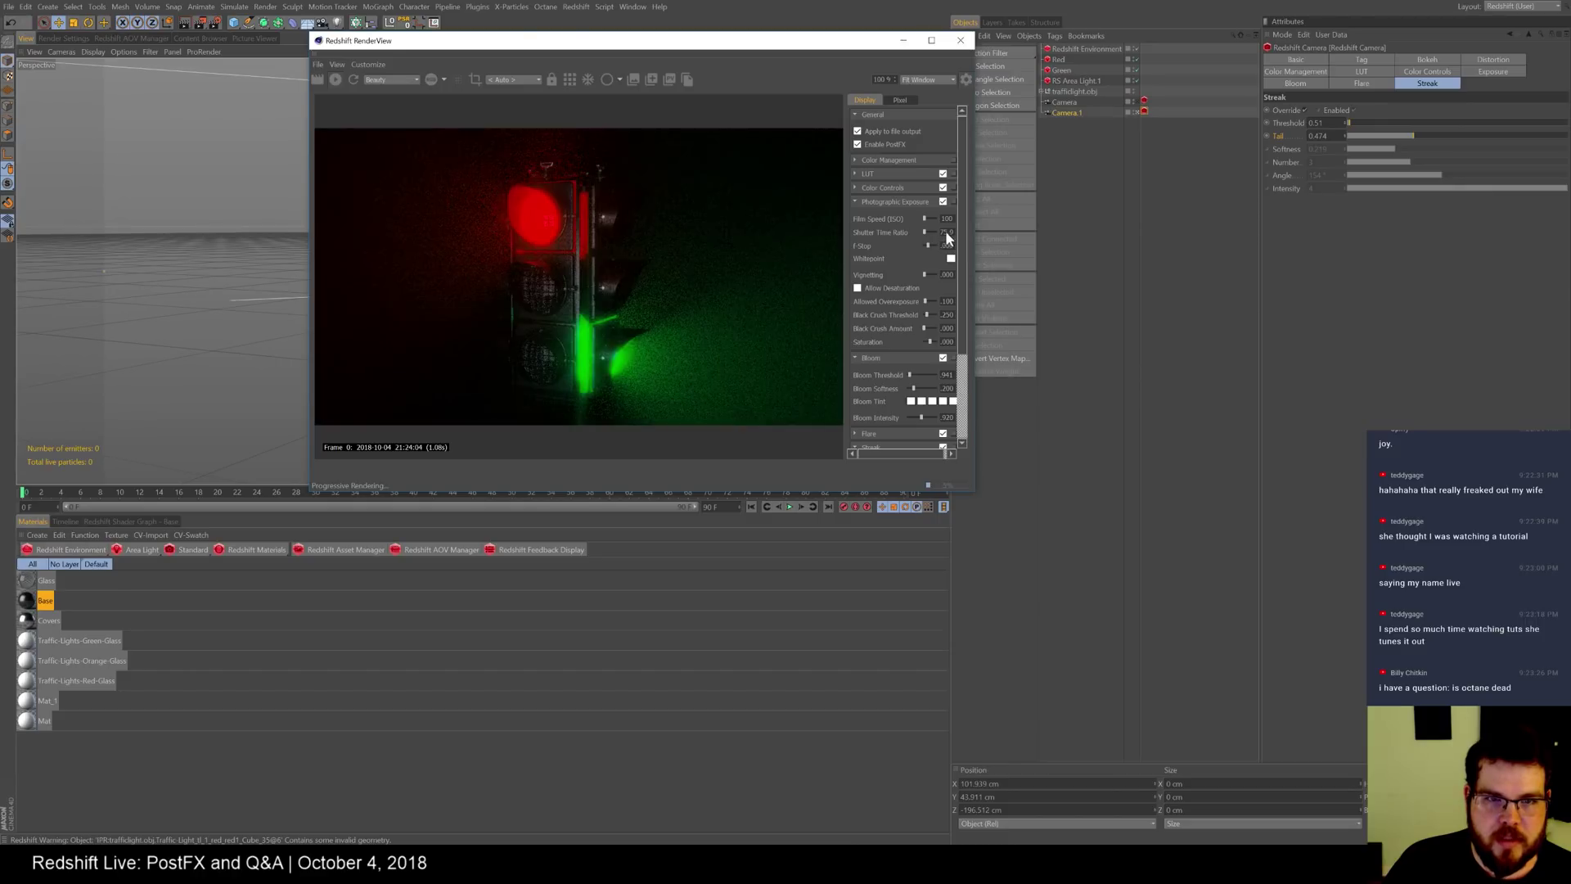
scroll(949, 213, "down", 1)
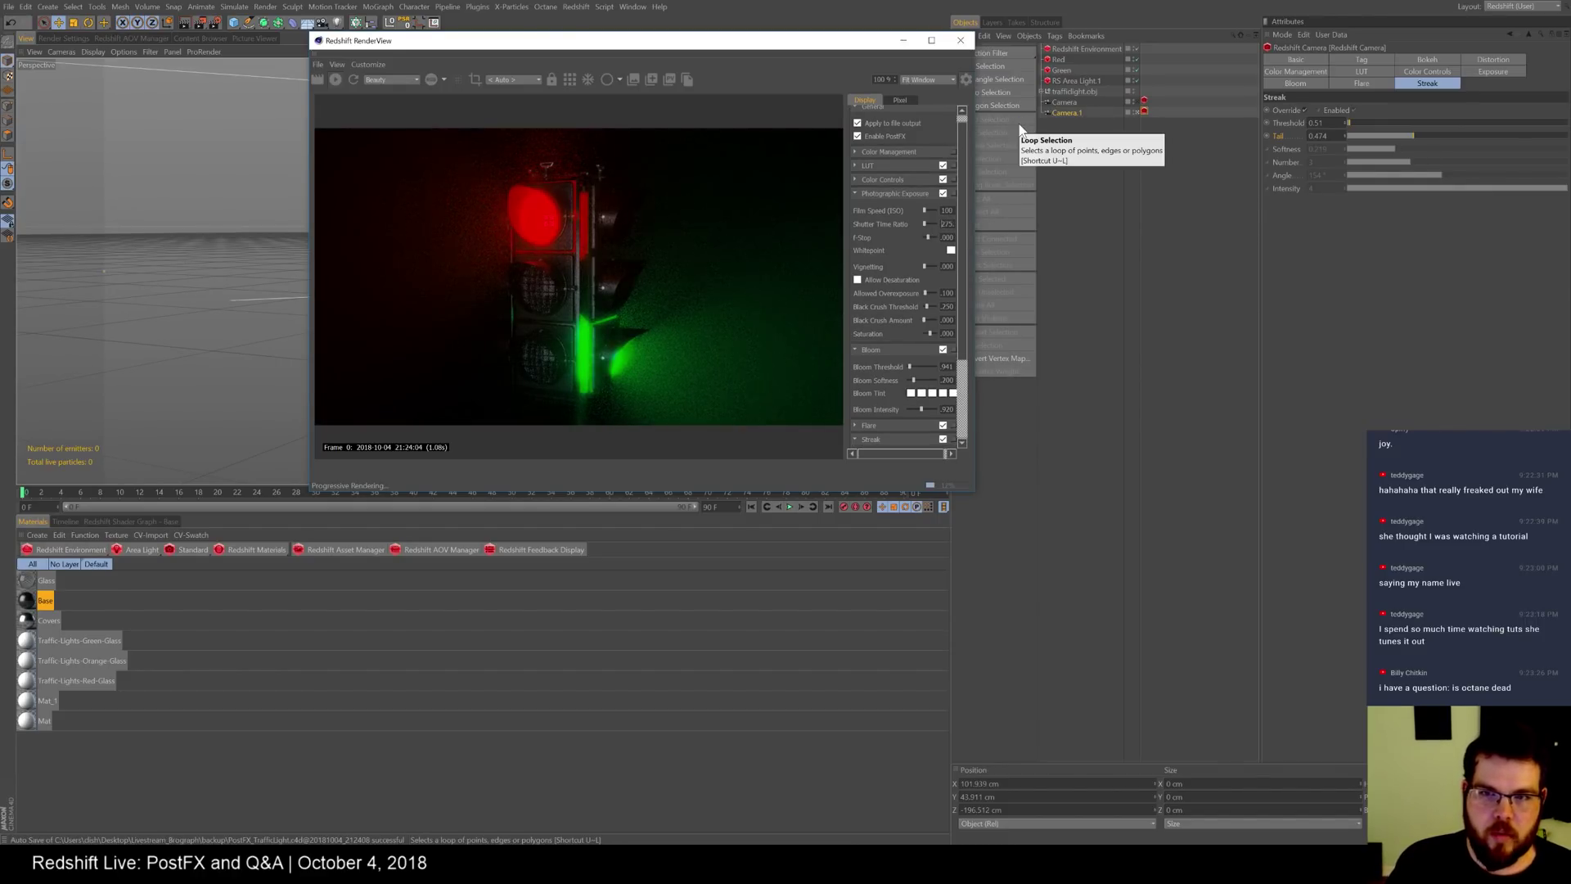
key("shift+End")
type("50")
key("Return")
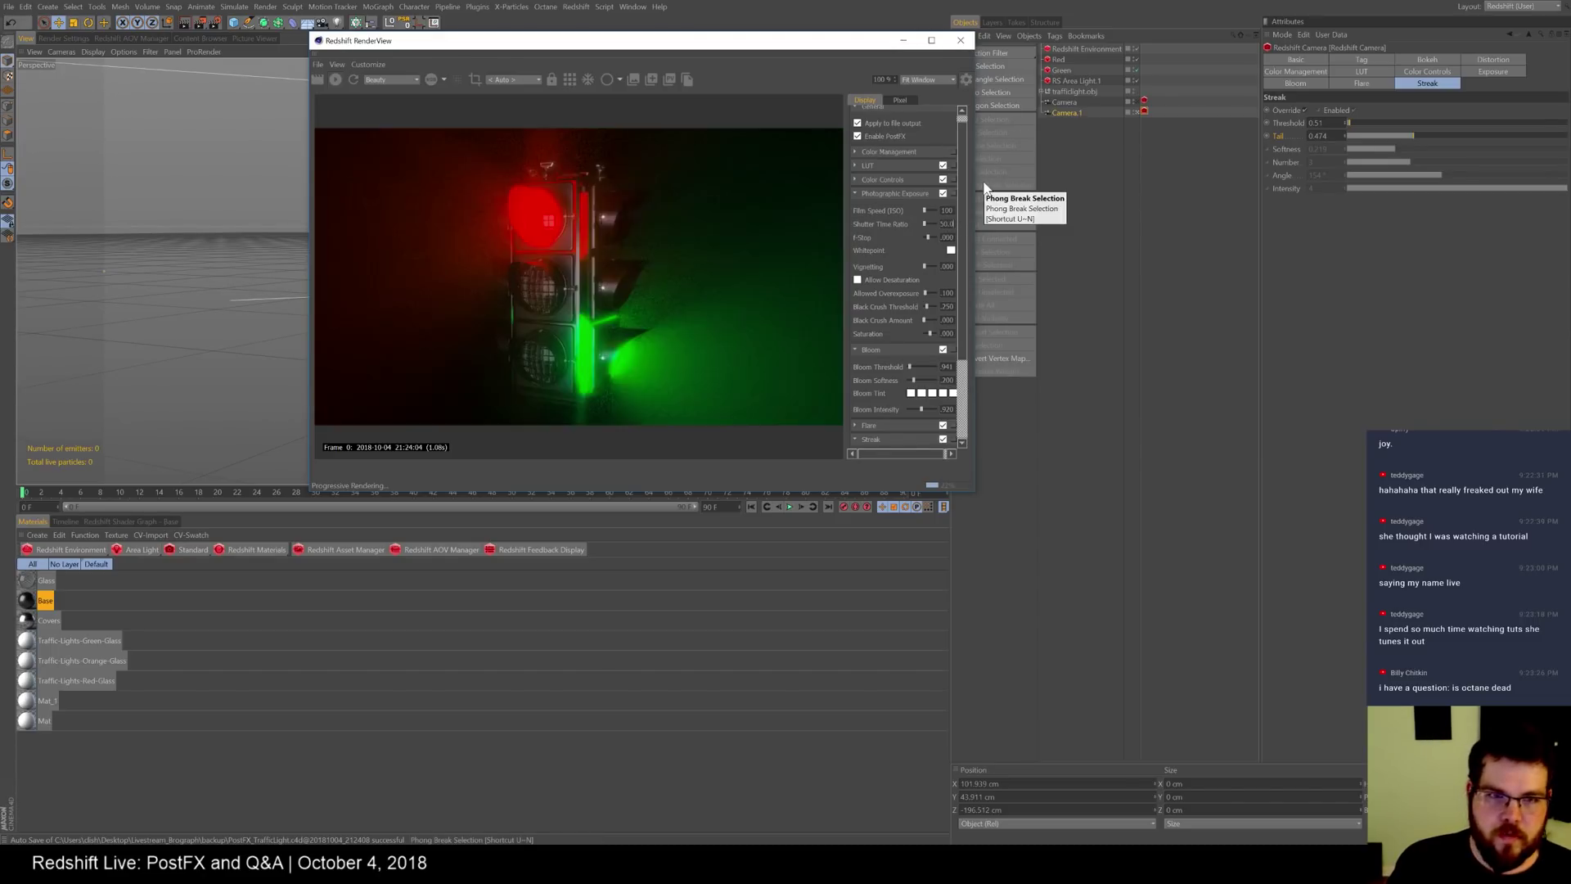
left_click(934, 237)
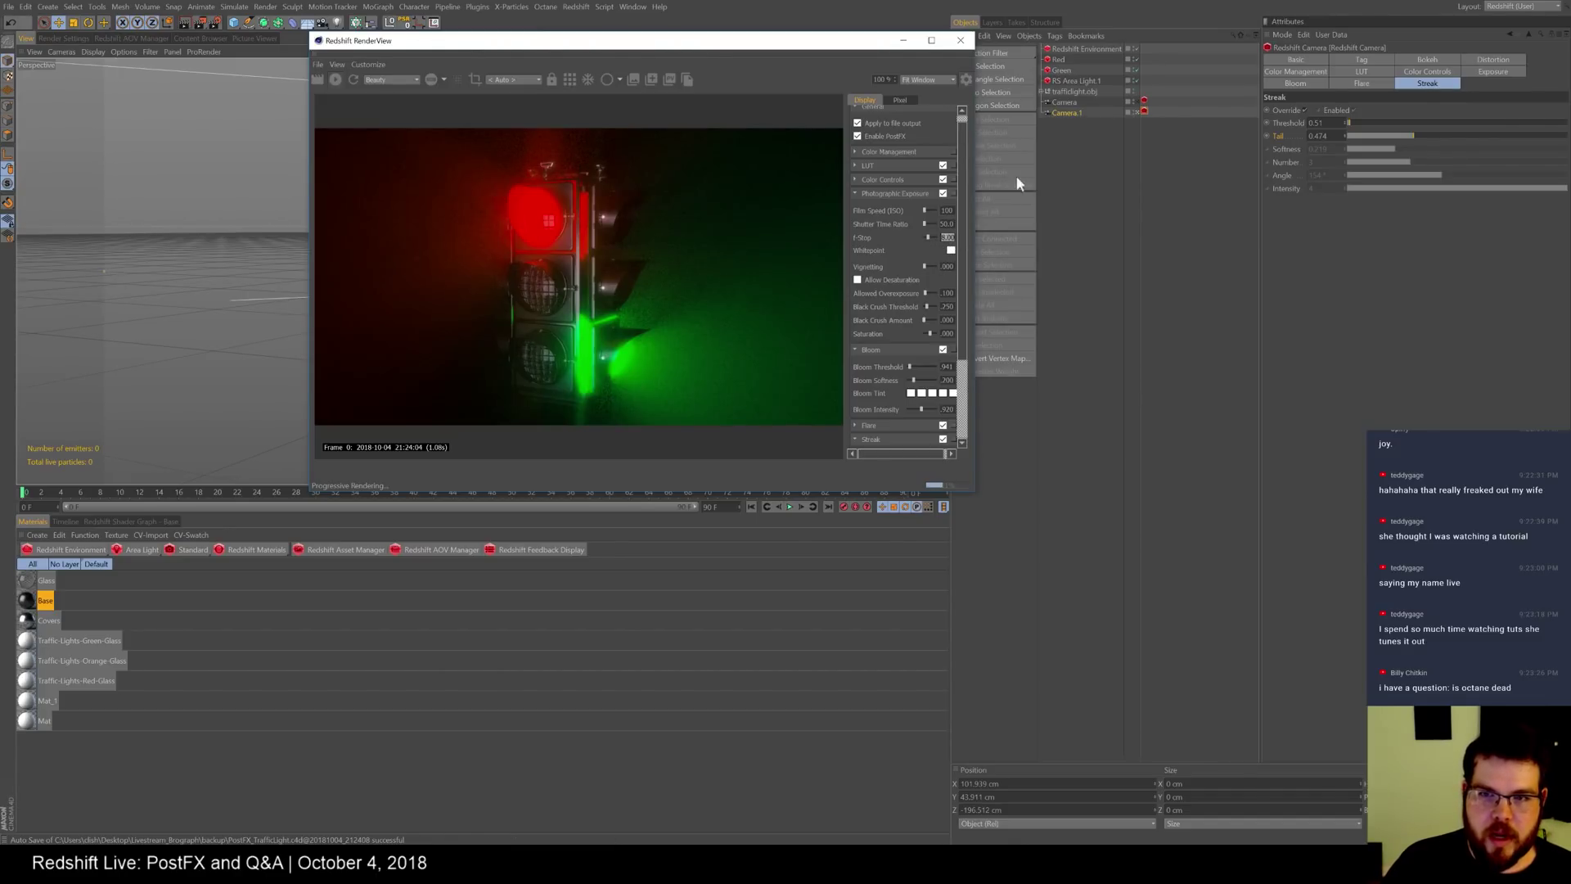
type("3.2")
key("Return")
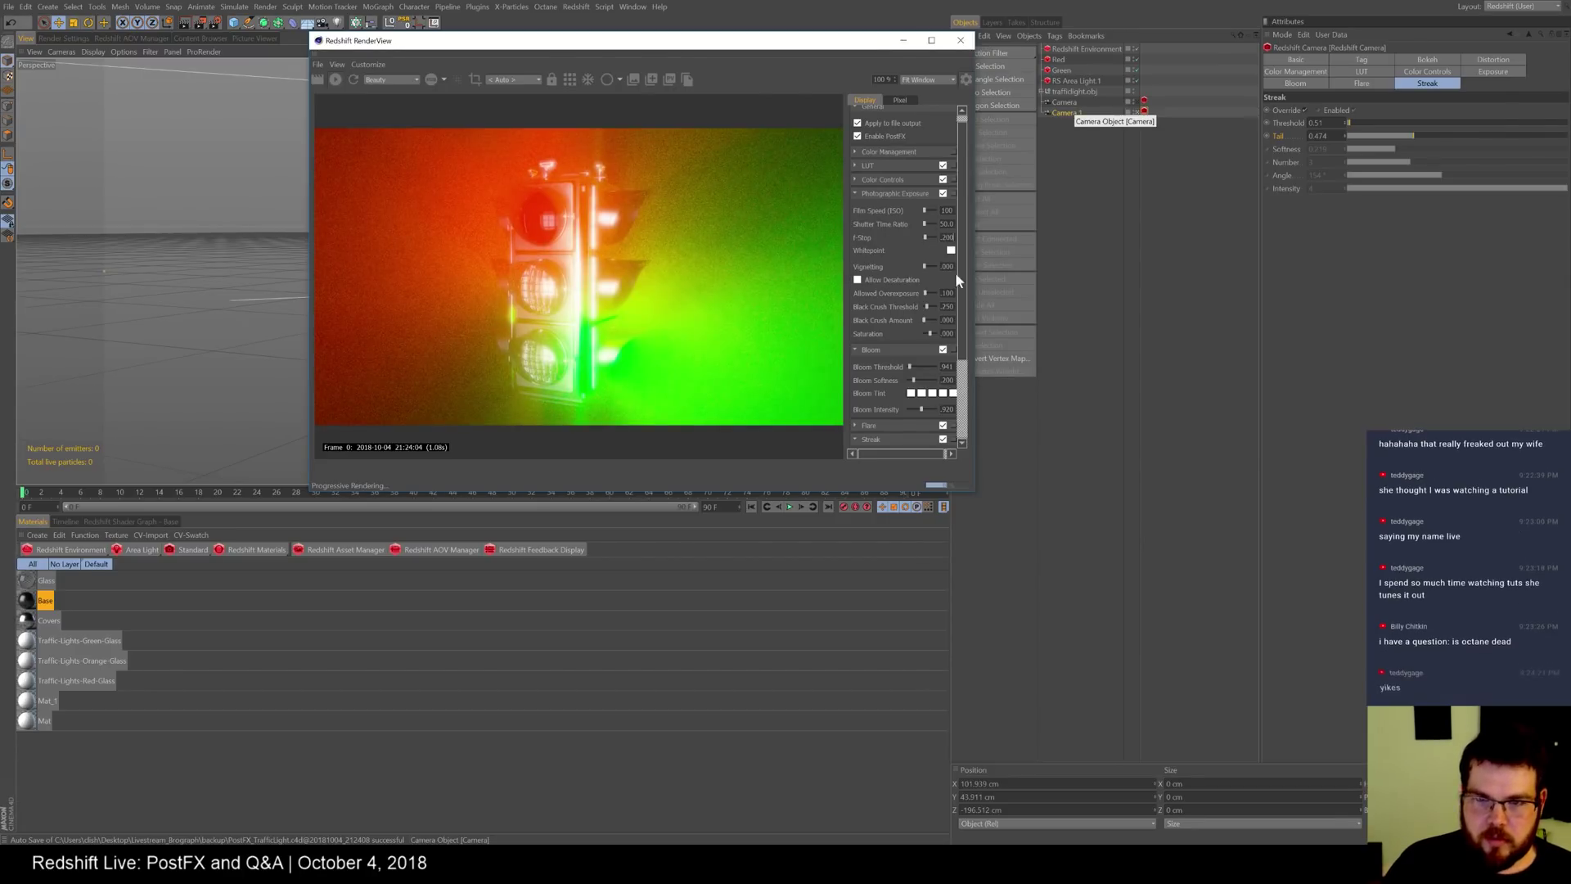
- Turn on Allow Desaturation and raise the Black Crush Amount to about 0.52
left_click(861, 280)
left_click(858, 283)
left_click(858, 283)
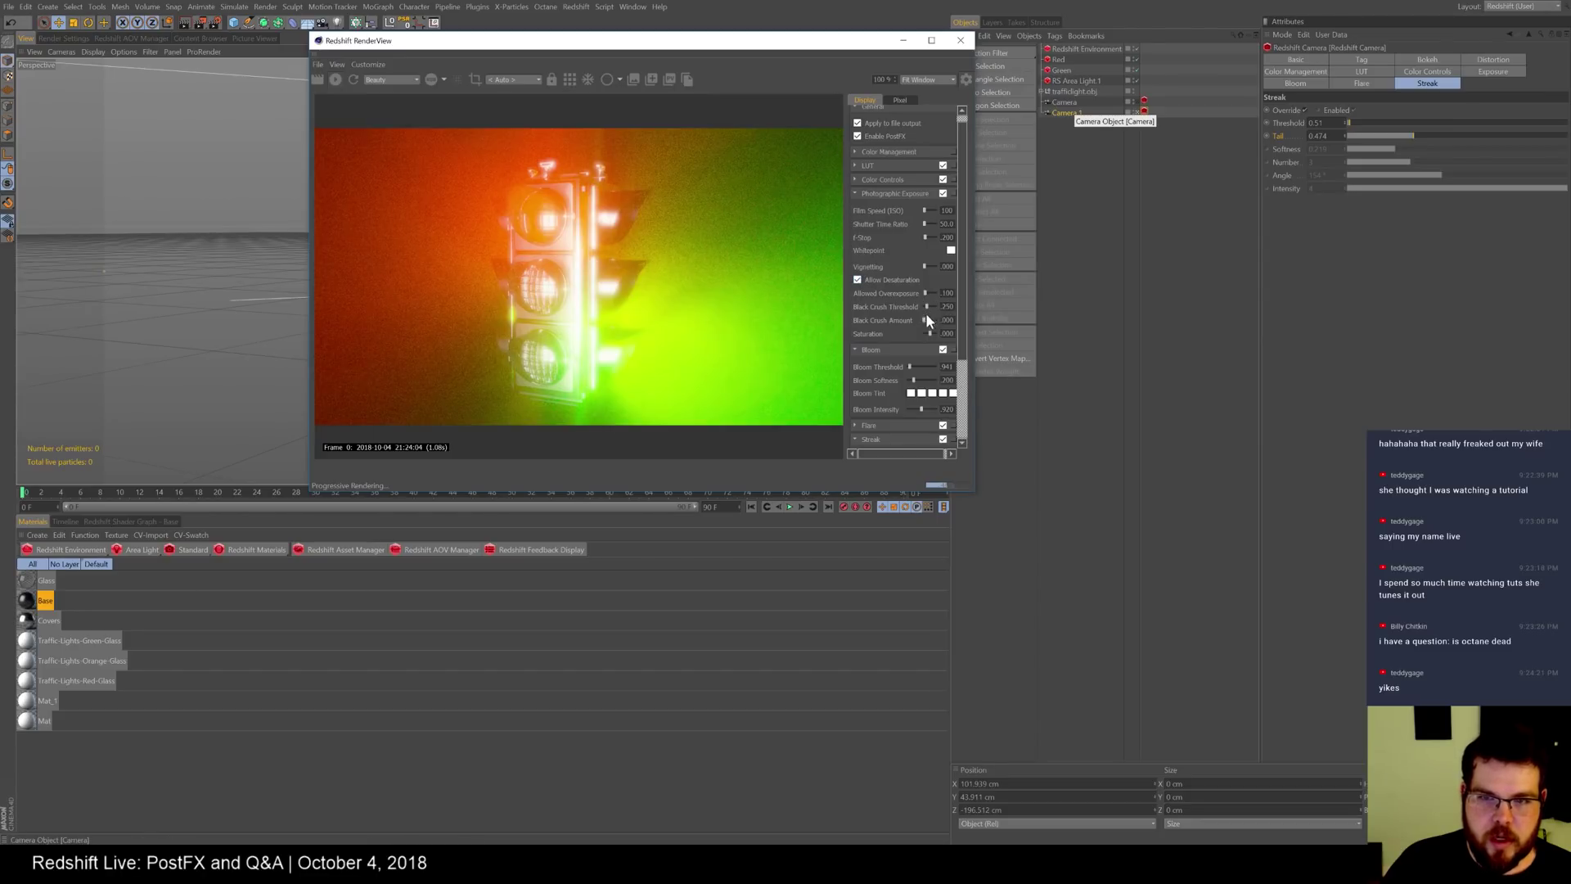
left_click_drag(925, 317, 930, 326)
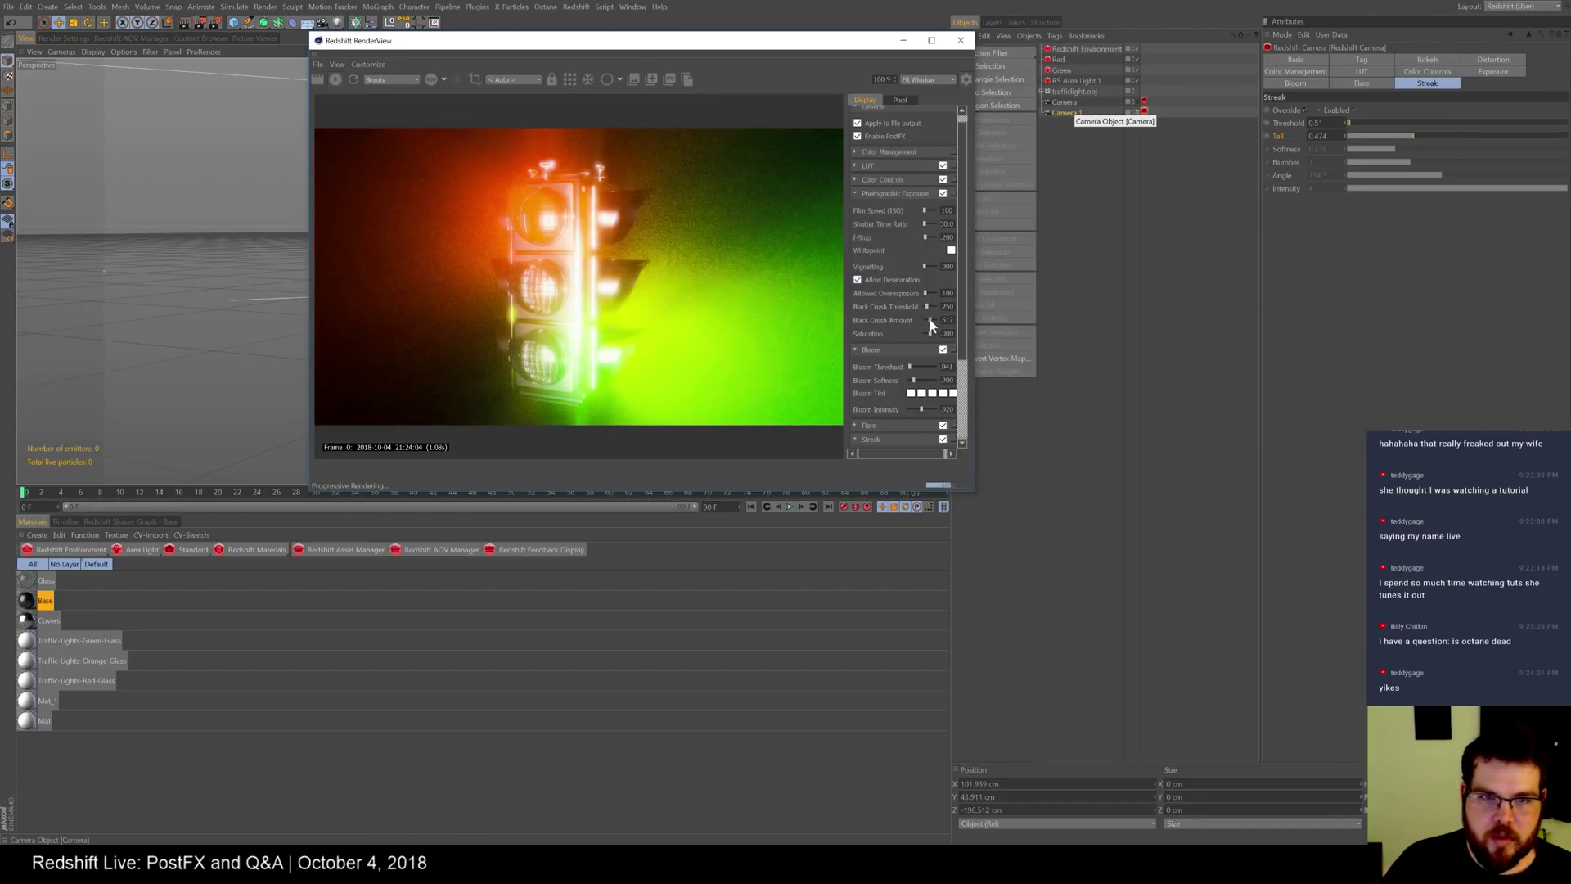
scroll(963, 281, "down", 3)
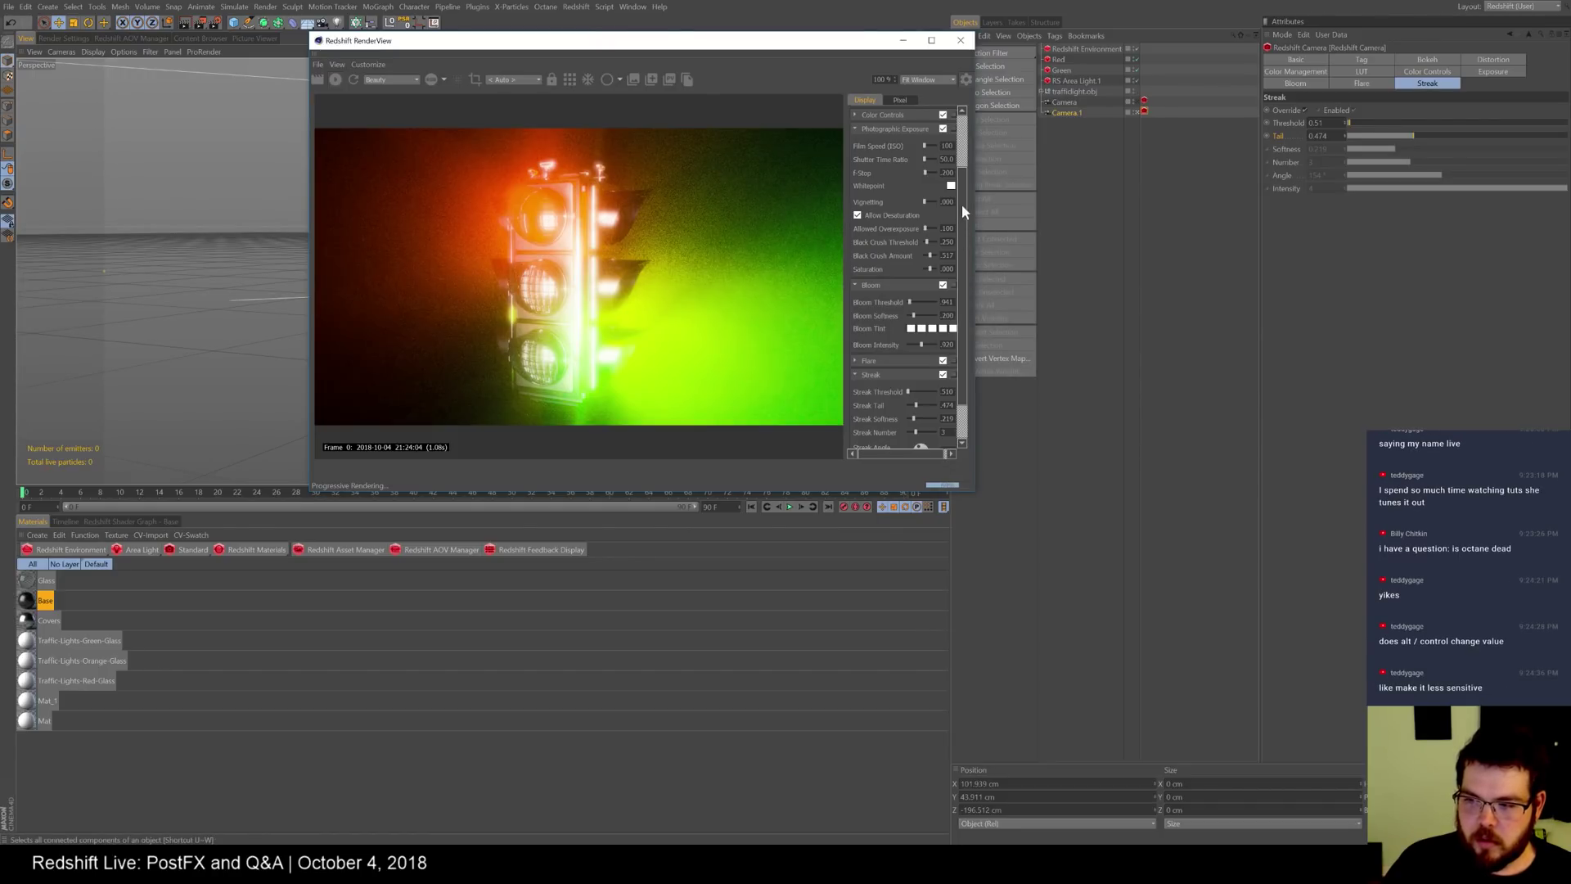
- Increase the Vignetting to about 0.48 and set the F-Stop to 4
left_click_drag(924, 198, 925, 173)
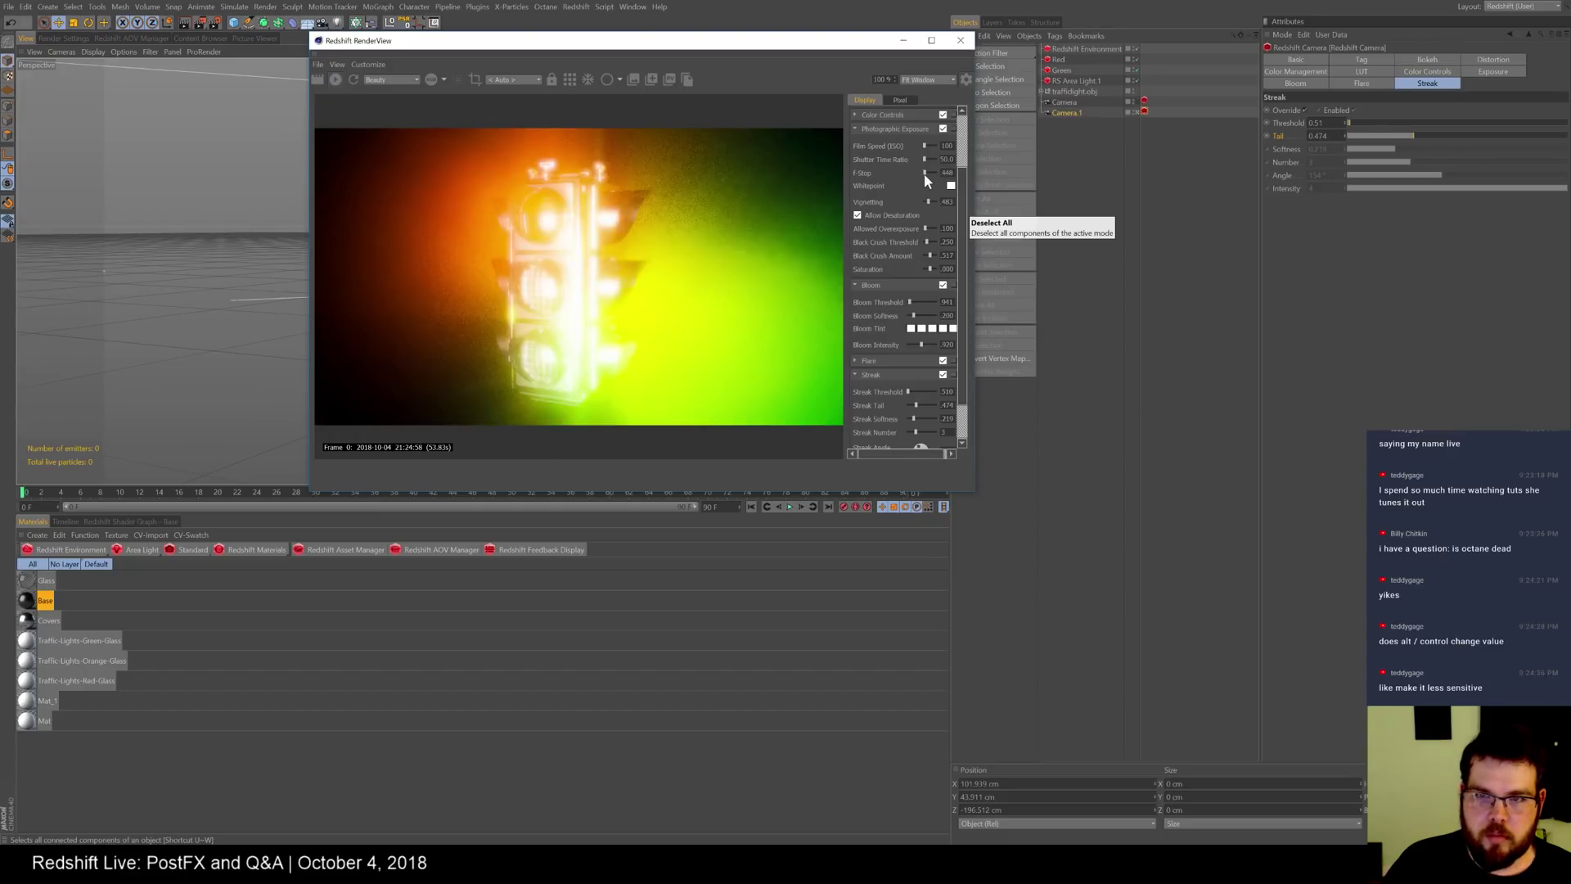
double_click(949, 174)
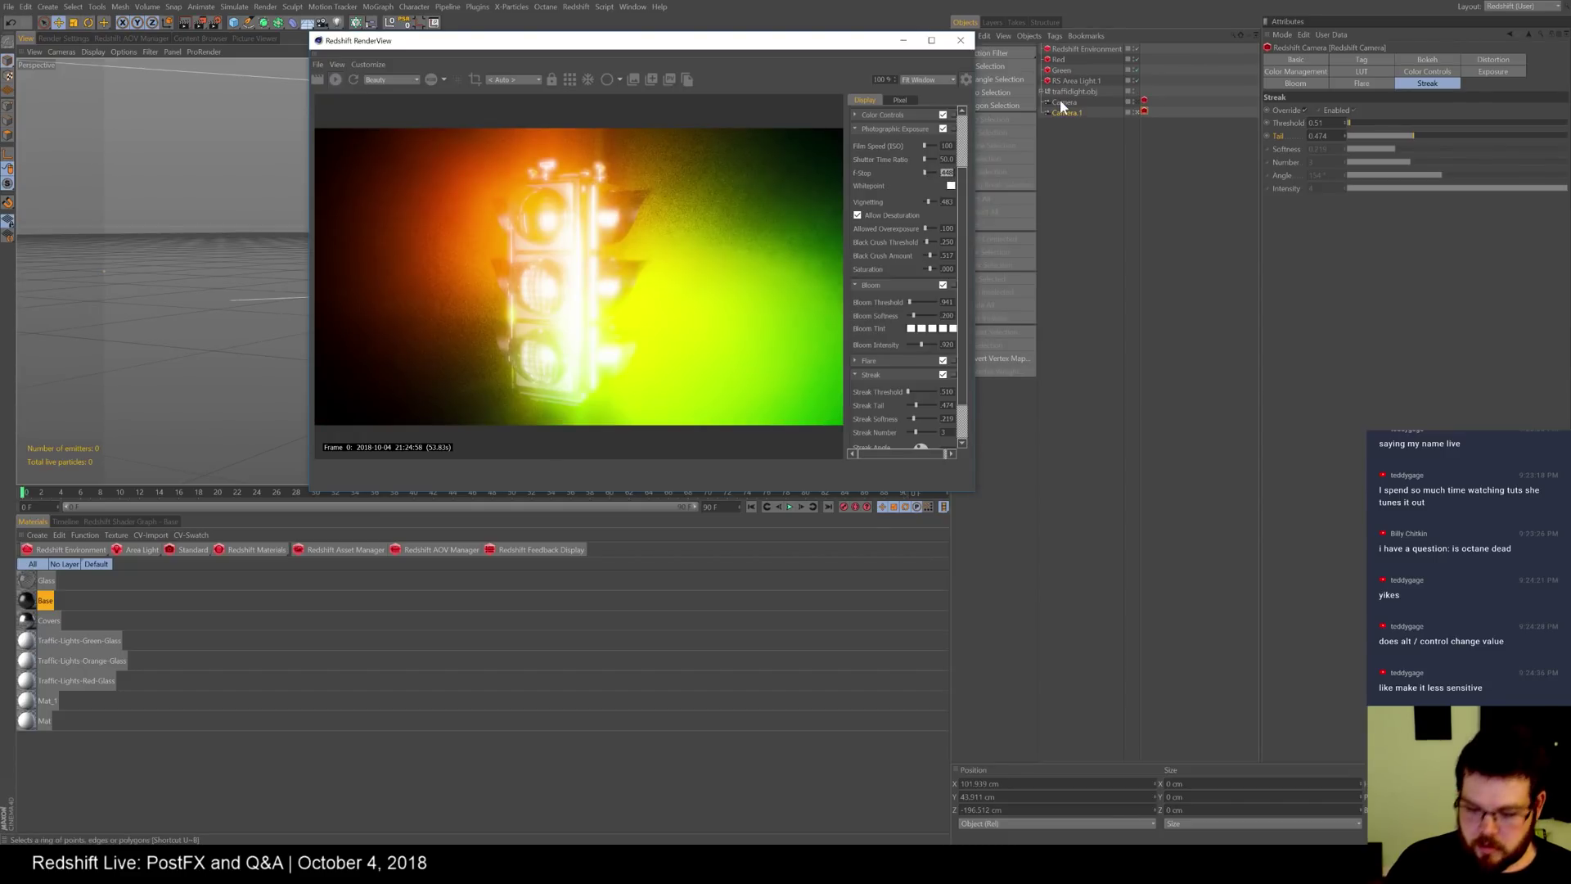
type("4")
key("Return")
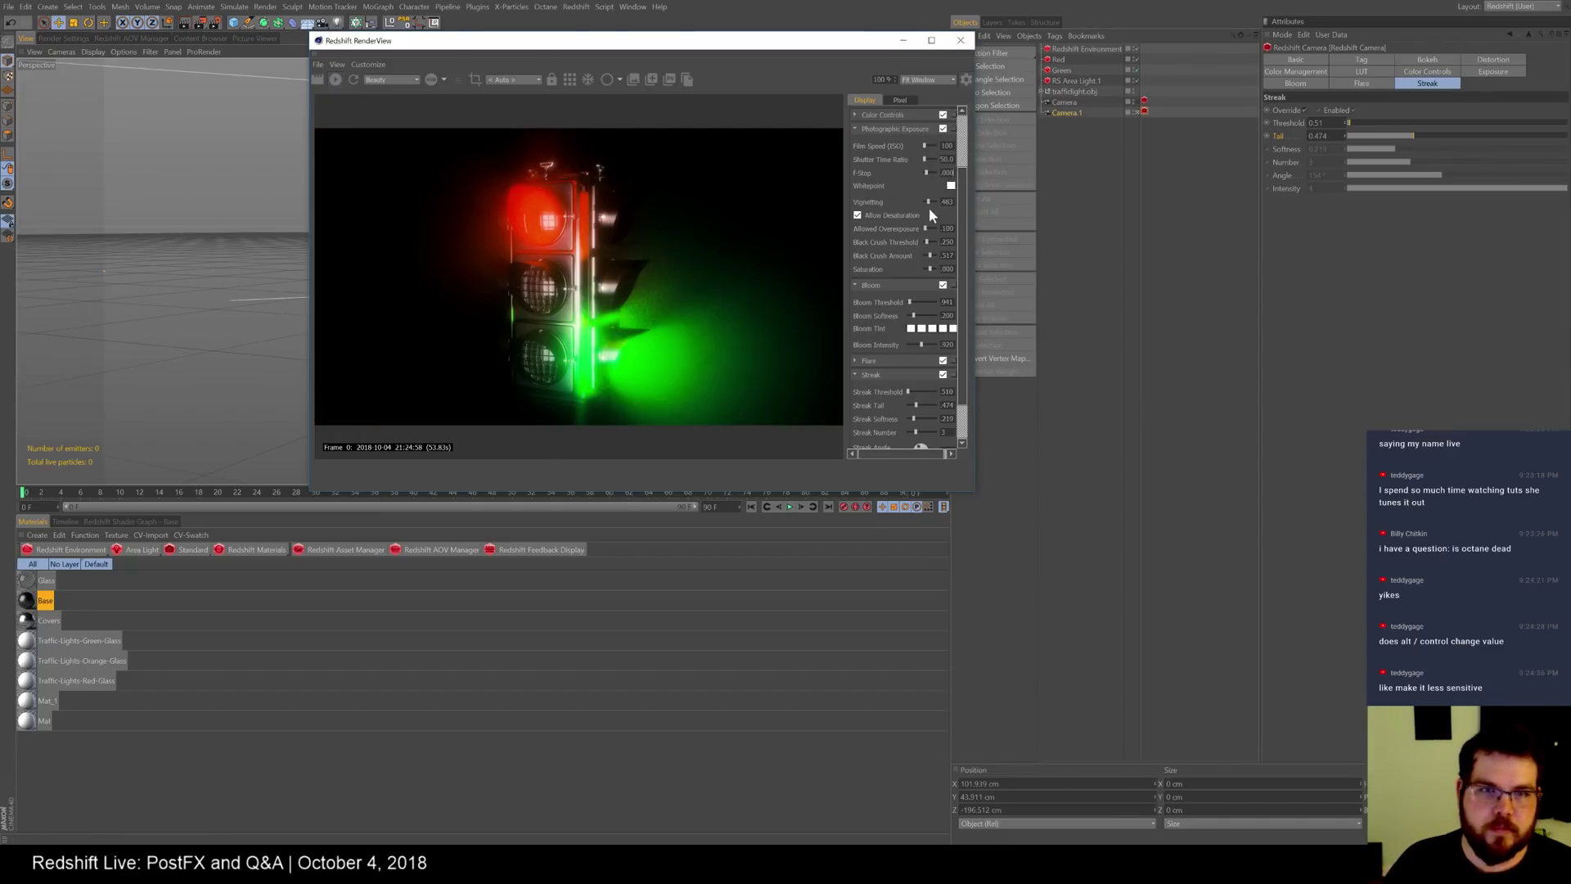
- Move the RenderView off the viewport, reframe the traffic light from a new angle and re-render it with bucket rendering
left_click_drag(962, 175, 964, 237)
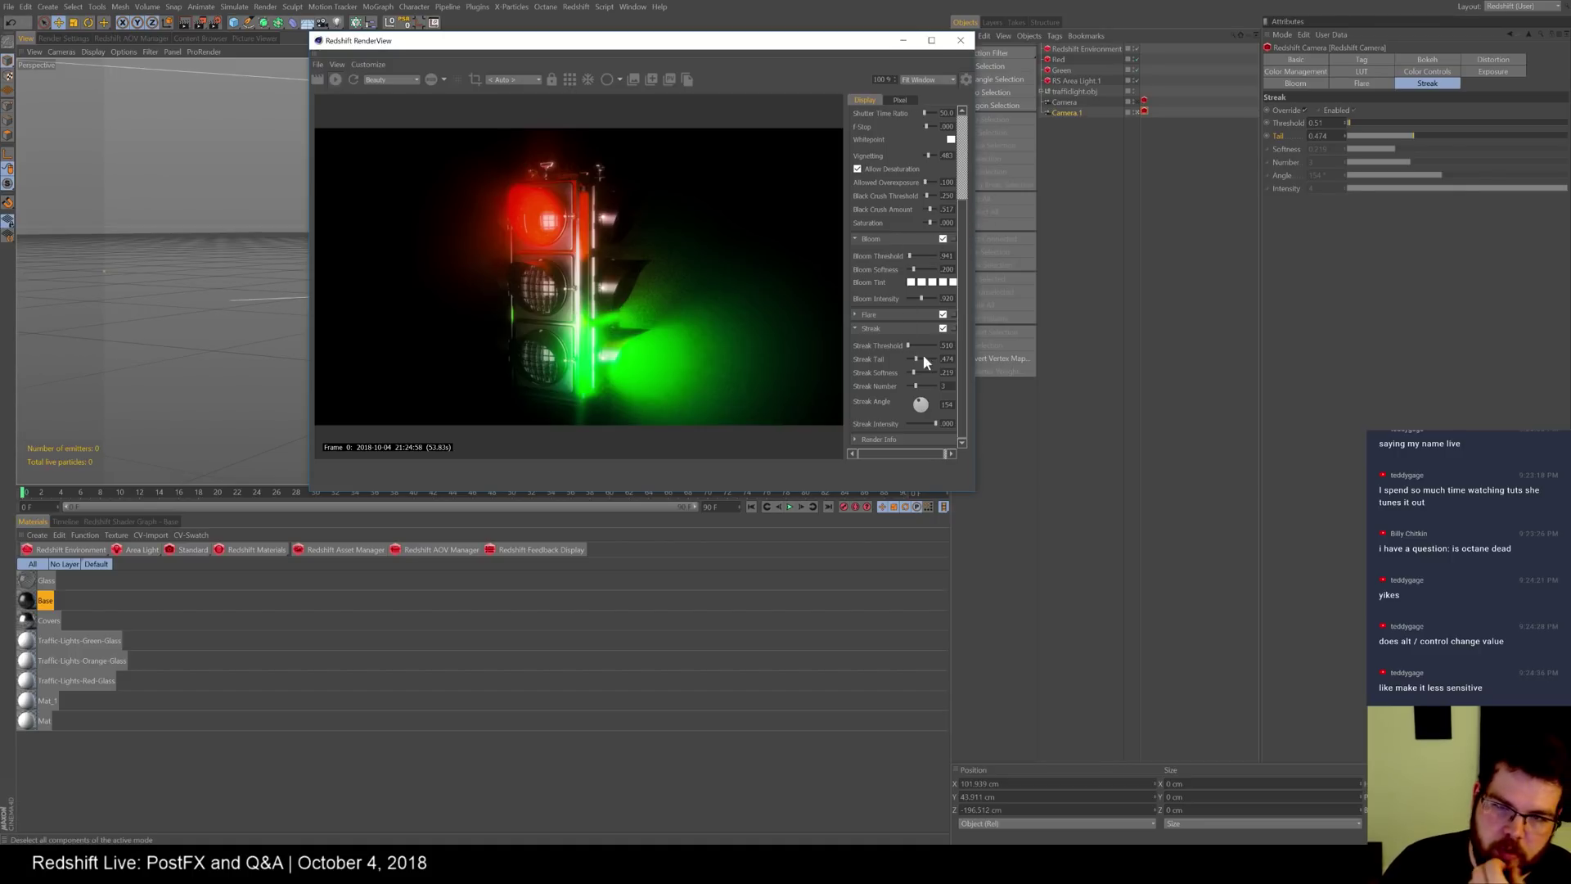
left_click_drag(797, 41, 1119, 47)
left_click_drag(320, 269, 348, 287, "alt")
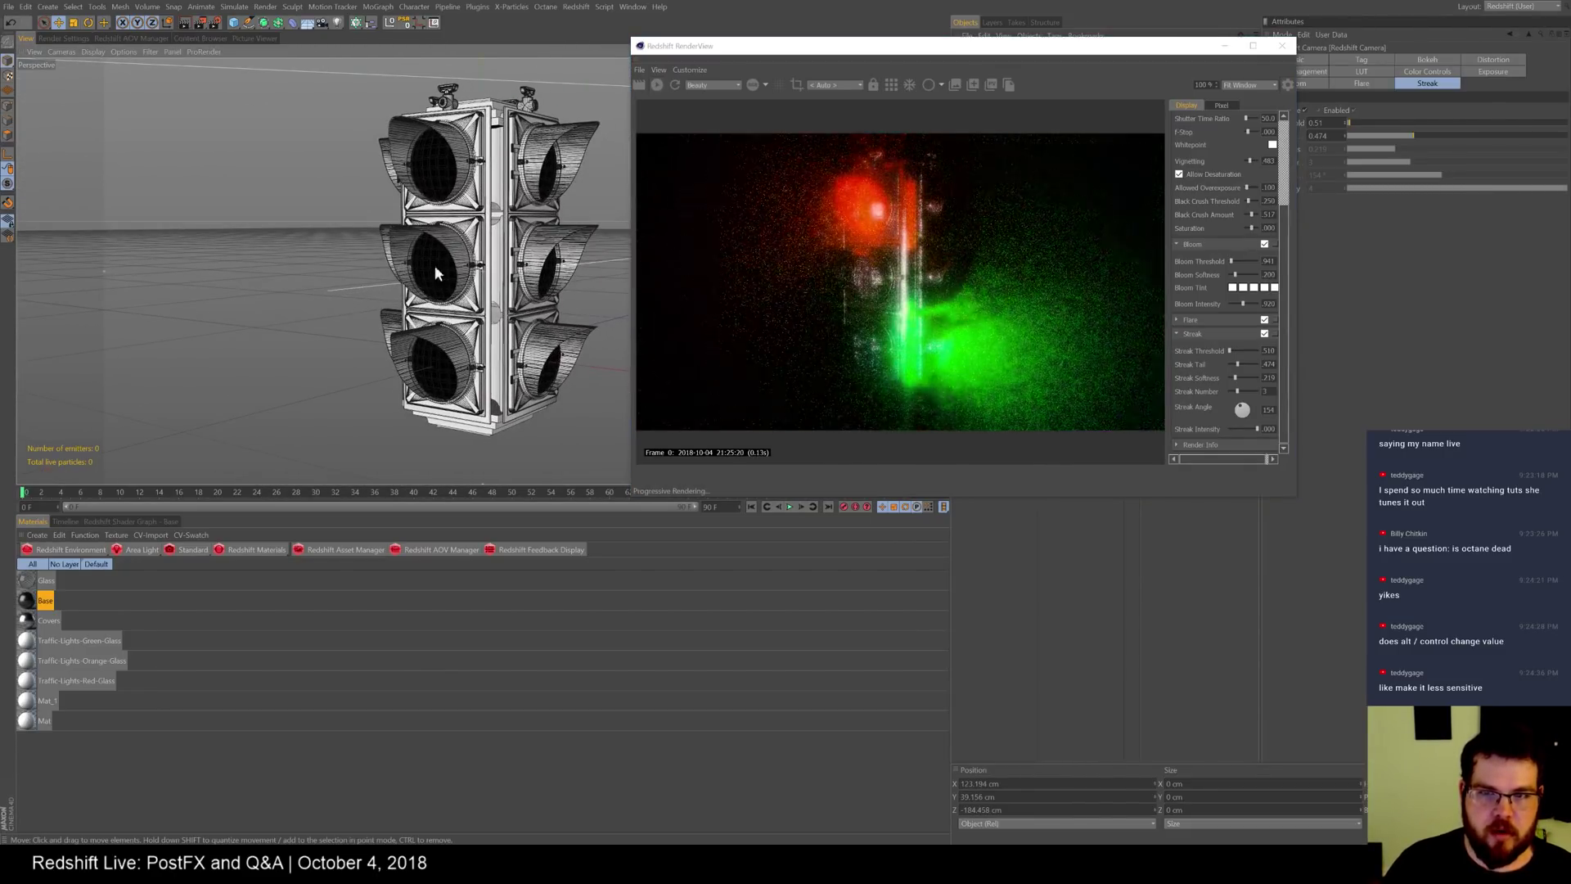
middle_click_drag(408, 225, 367, 269, "alt")
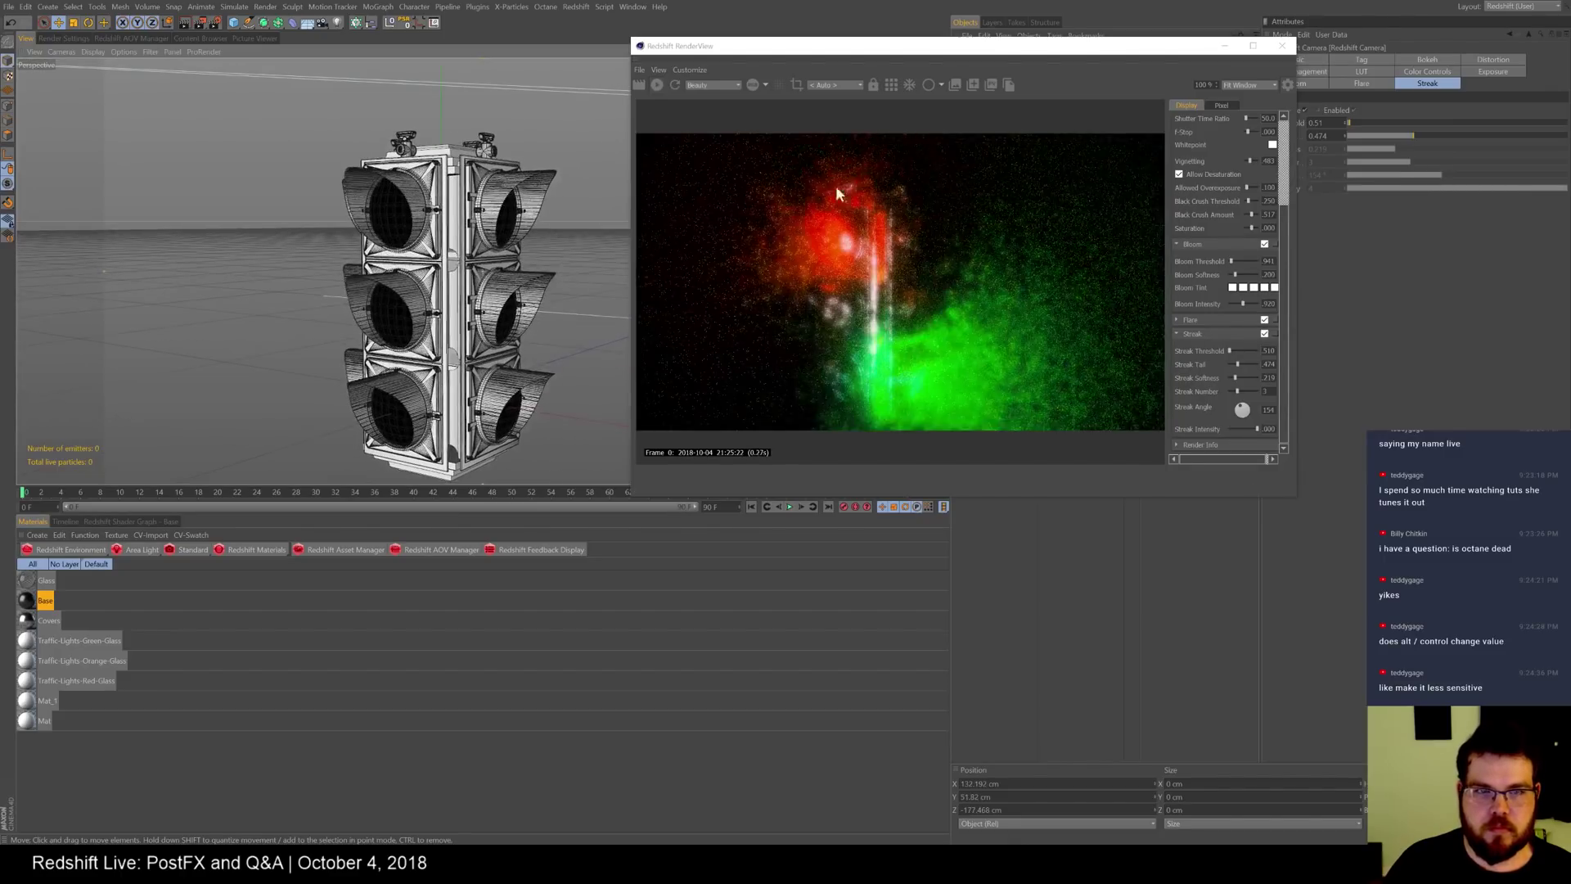
left_click(891, 86)
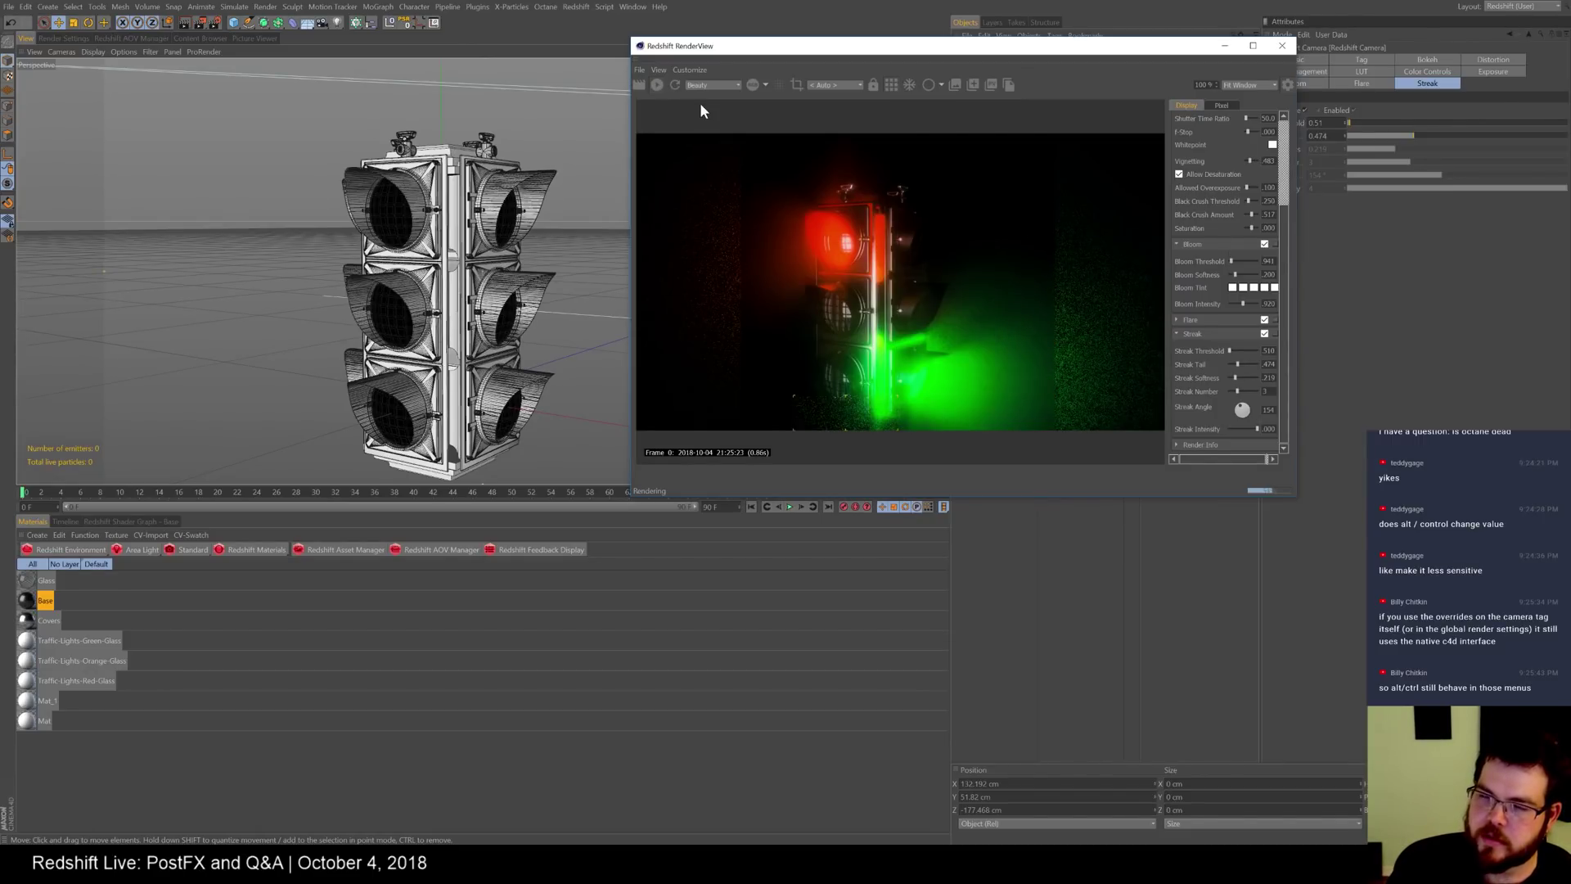
- Examine the traffic light's glow and volumetric light in the render, both close up and as a whole frame
scroll(1047, 229, "up", 2)
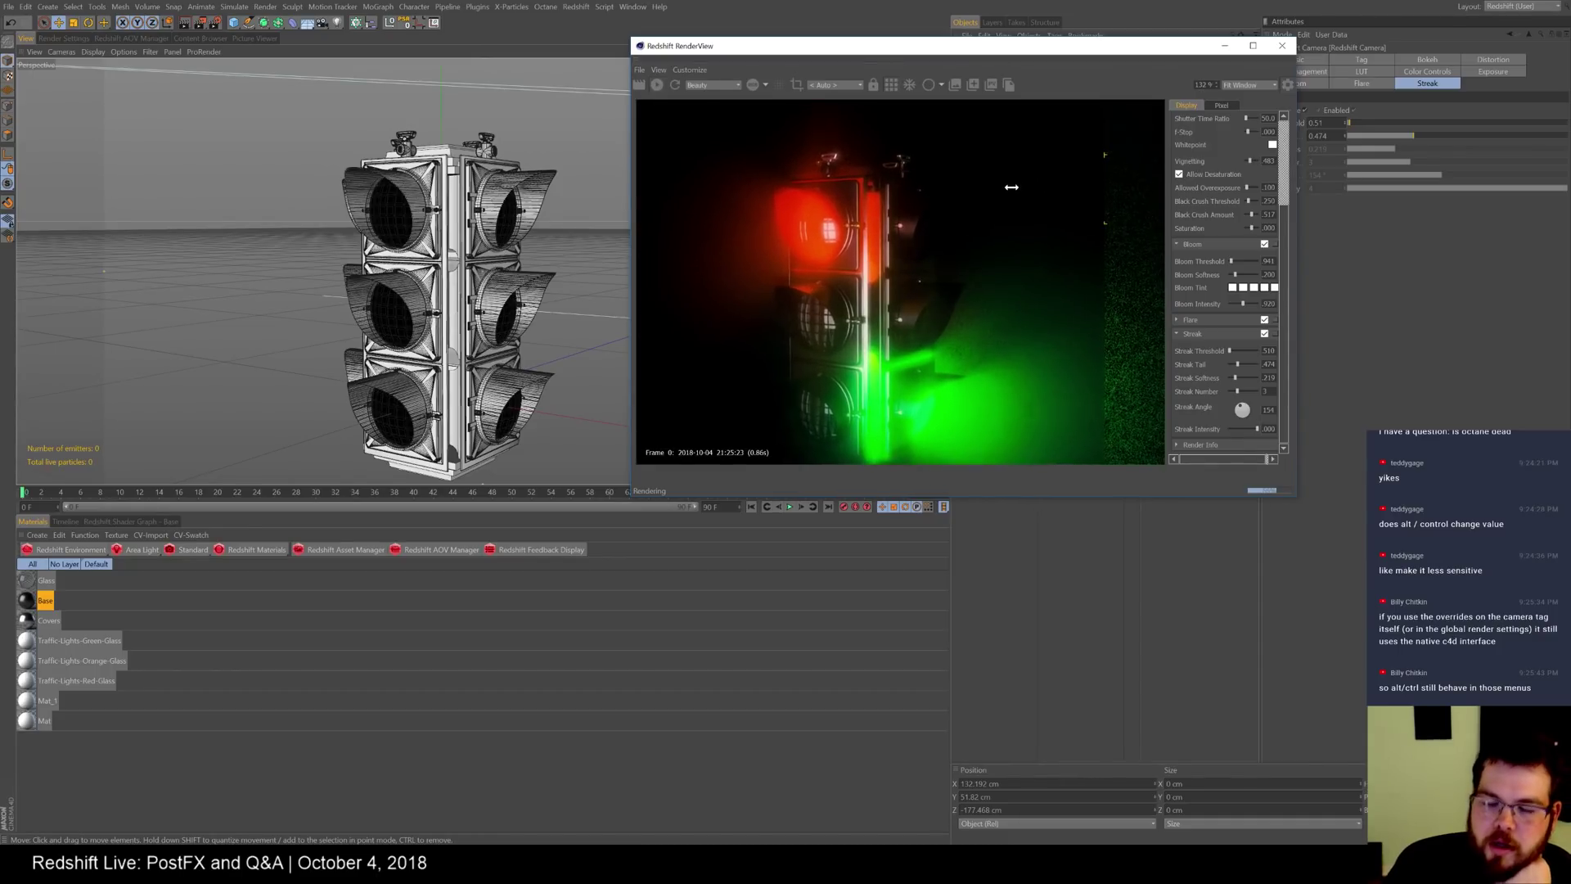
right_click_drag(1014, 160, 1005, 173, "alt")
middle_click_drag(1003, 176, 1053, 170, "alt")
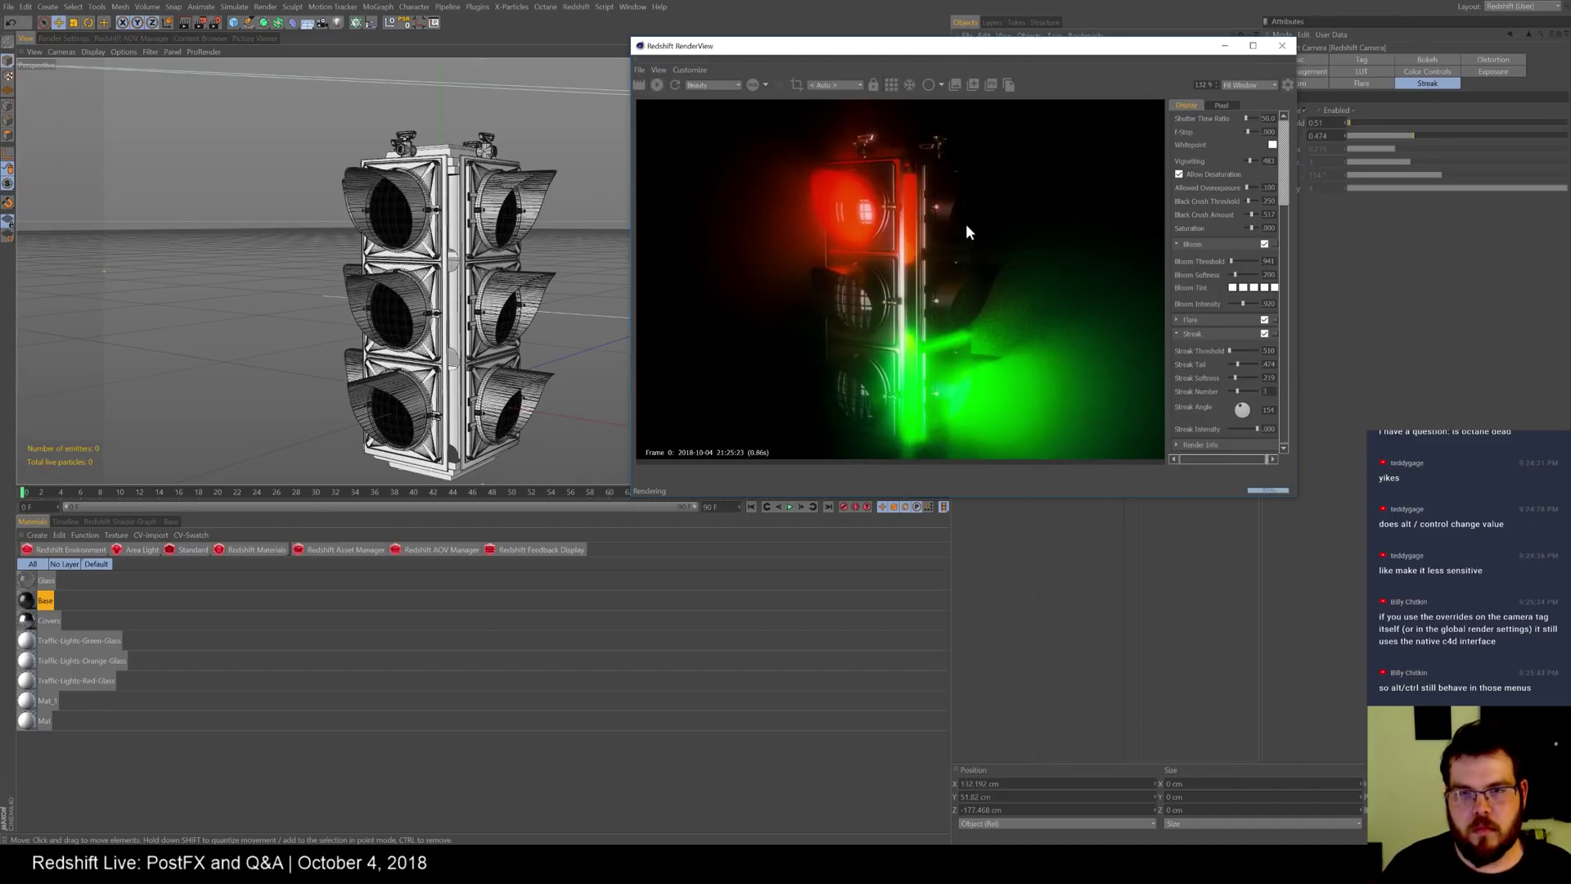
right_click_drag(901, 229, 757, 254, "alt")
middle_click_drag(896, 253, 864, 281, "alt")
right_click_drag(904, 265, 850, 262, "alt")
middle_click_drag(902, 255, 907, 236, "alt")
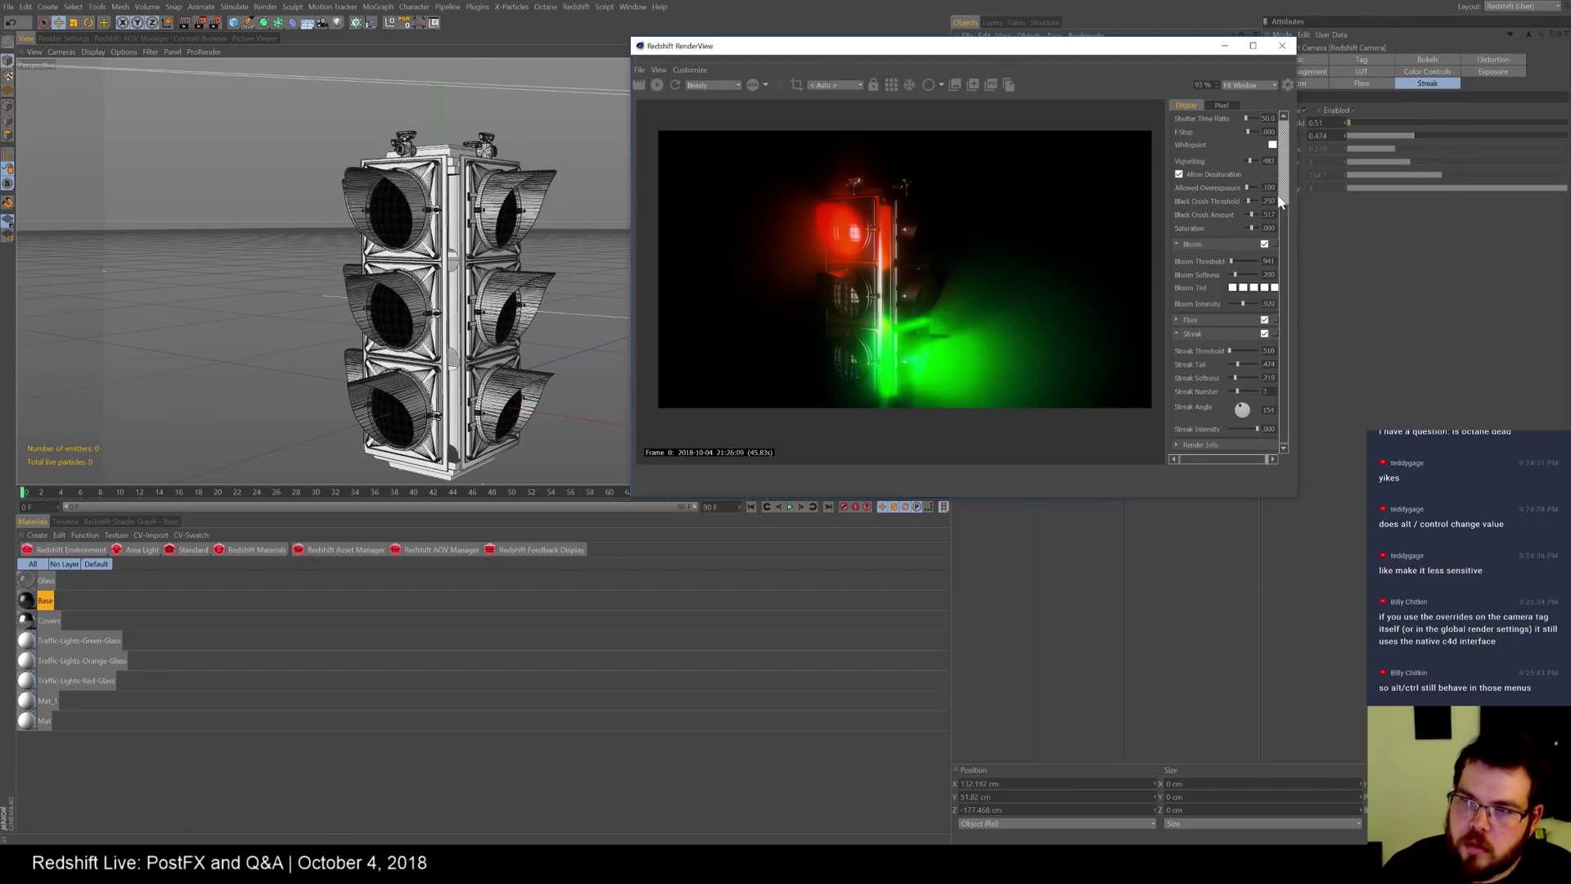
- Lower the Saturation slightly, raise the Bloom Threshold, Softness and Intensity, and collapse the Bloom and Photographic Exposure settings
left_click_drag(1252, 228, 1252, 228)
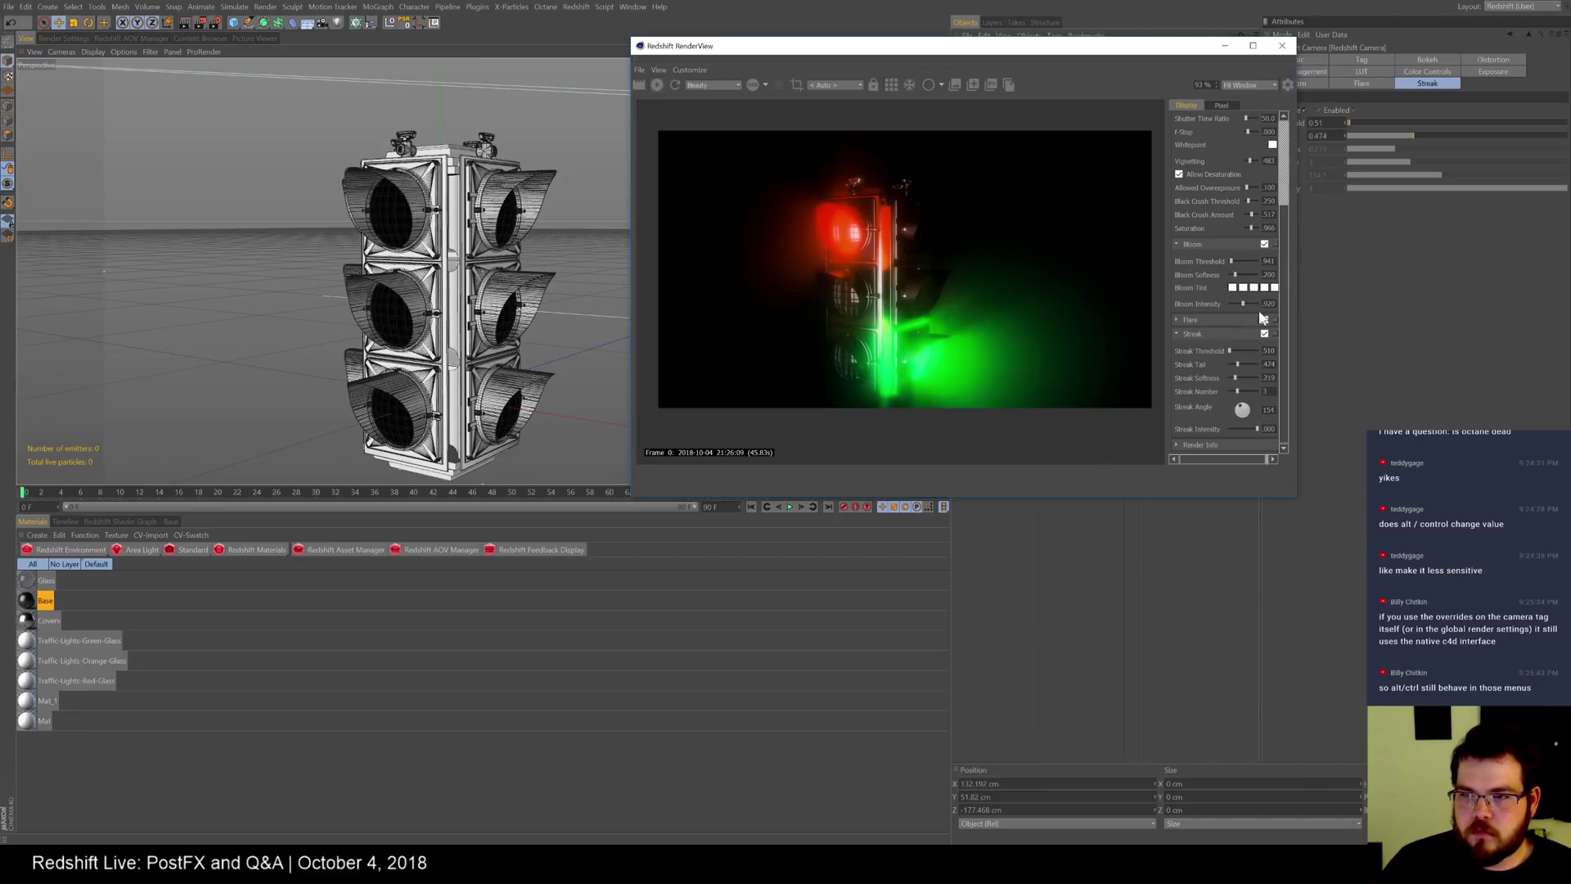
left_click_drag(1243, 304, 1241, 262)
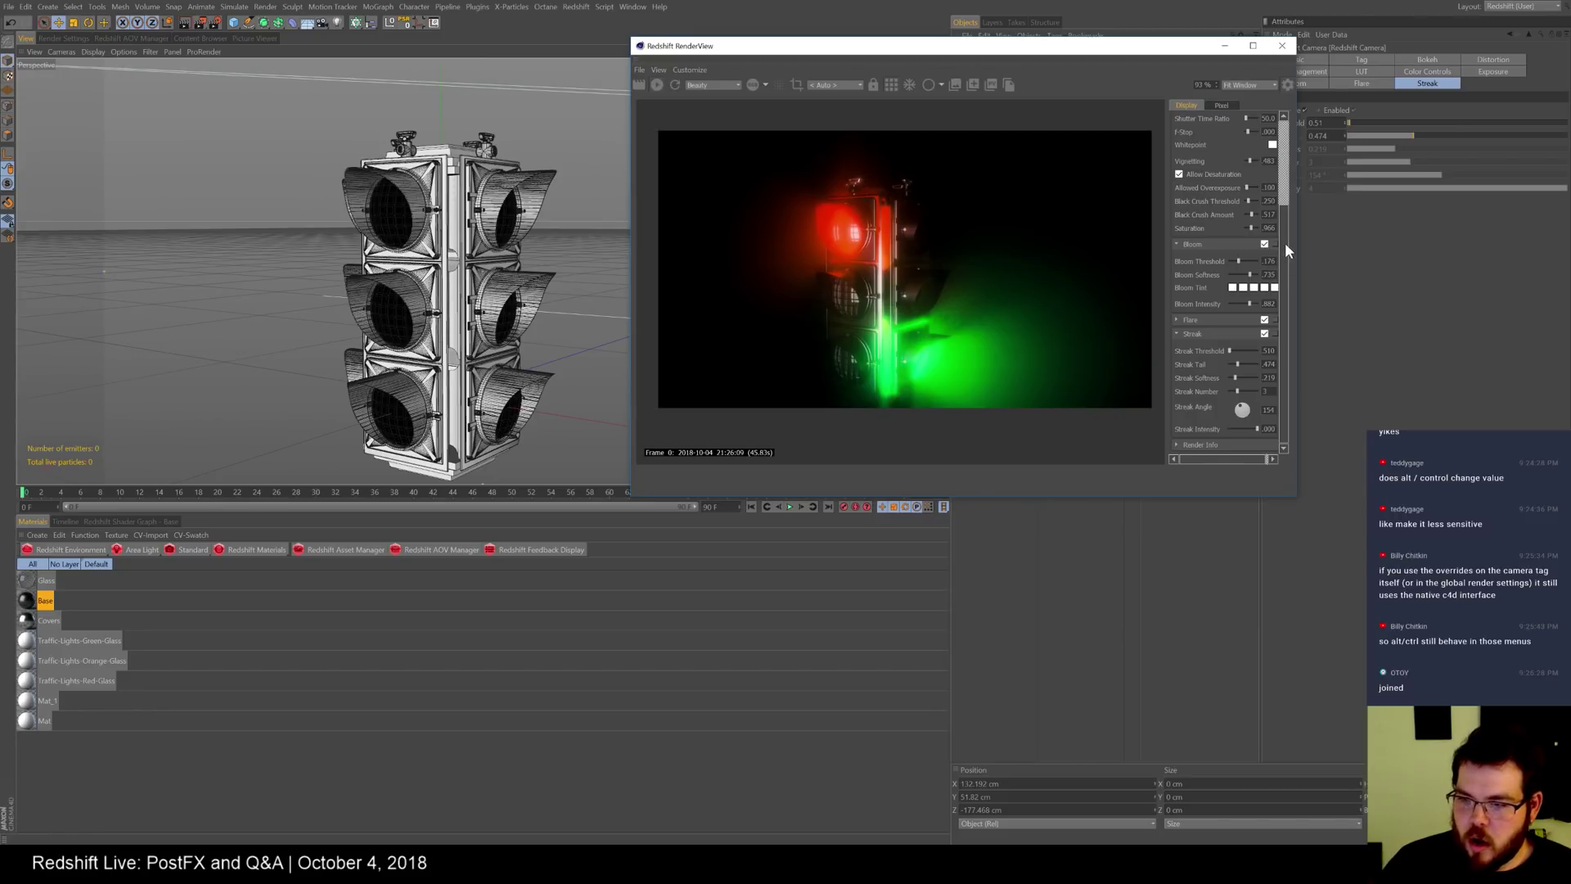
left_click(1180, 244)
left_click(1177, 148)
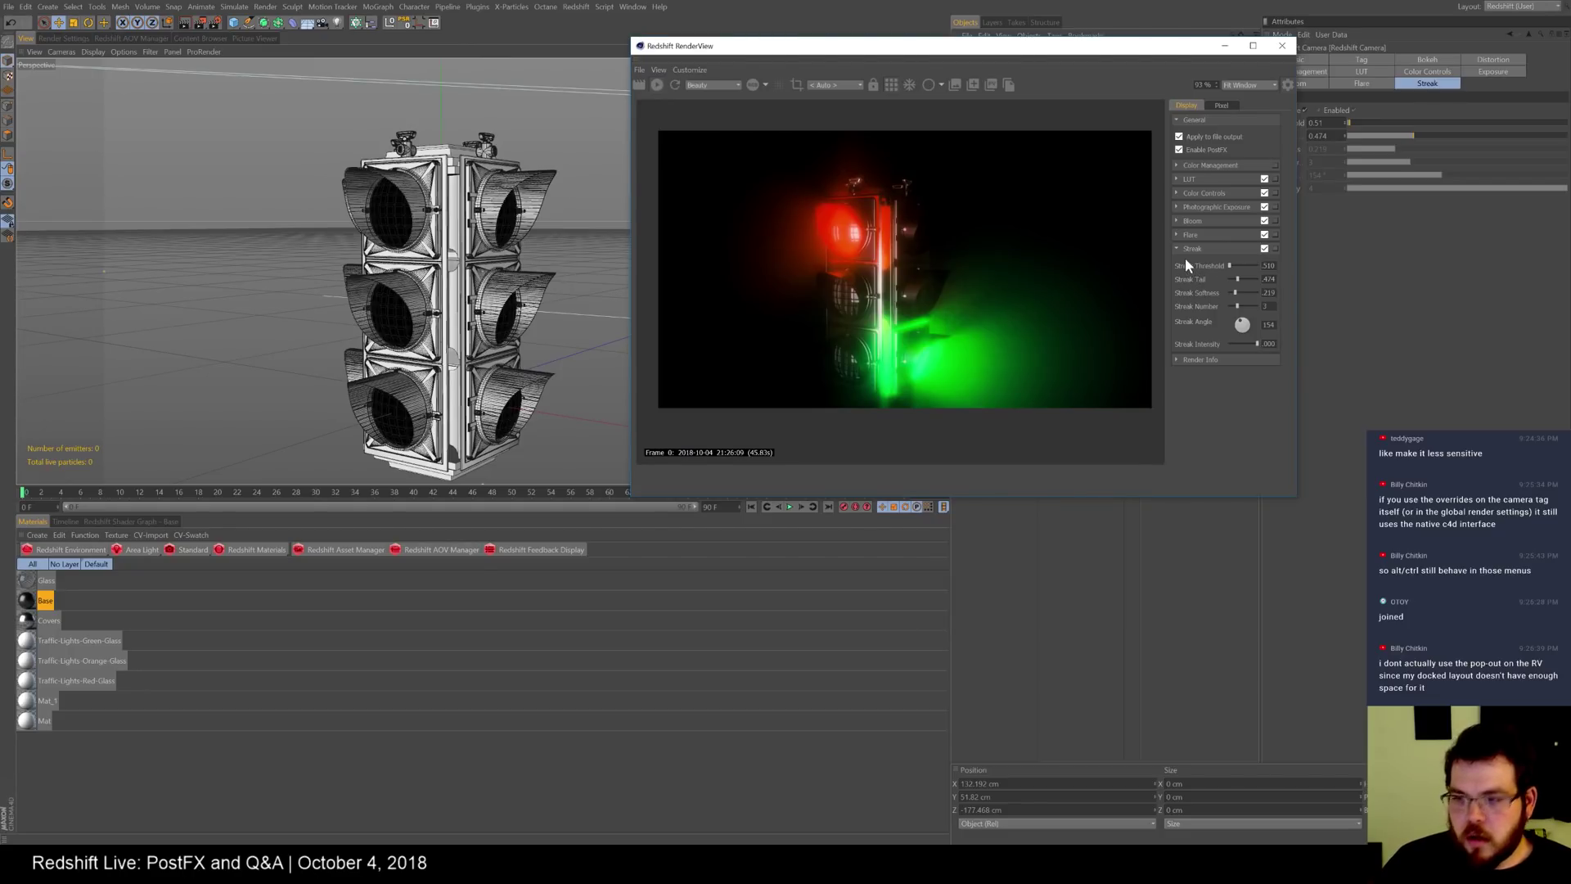
- Uncover the camera attributes beside the RenderView, set Streak Threshold to about 0.725 and Tail to about 0.566, and lower the Streak Intensity
left_click_drag(1139, 51, 991, 62)
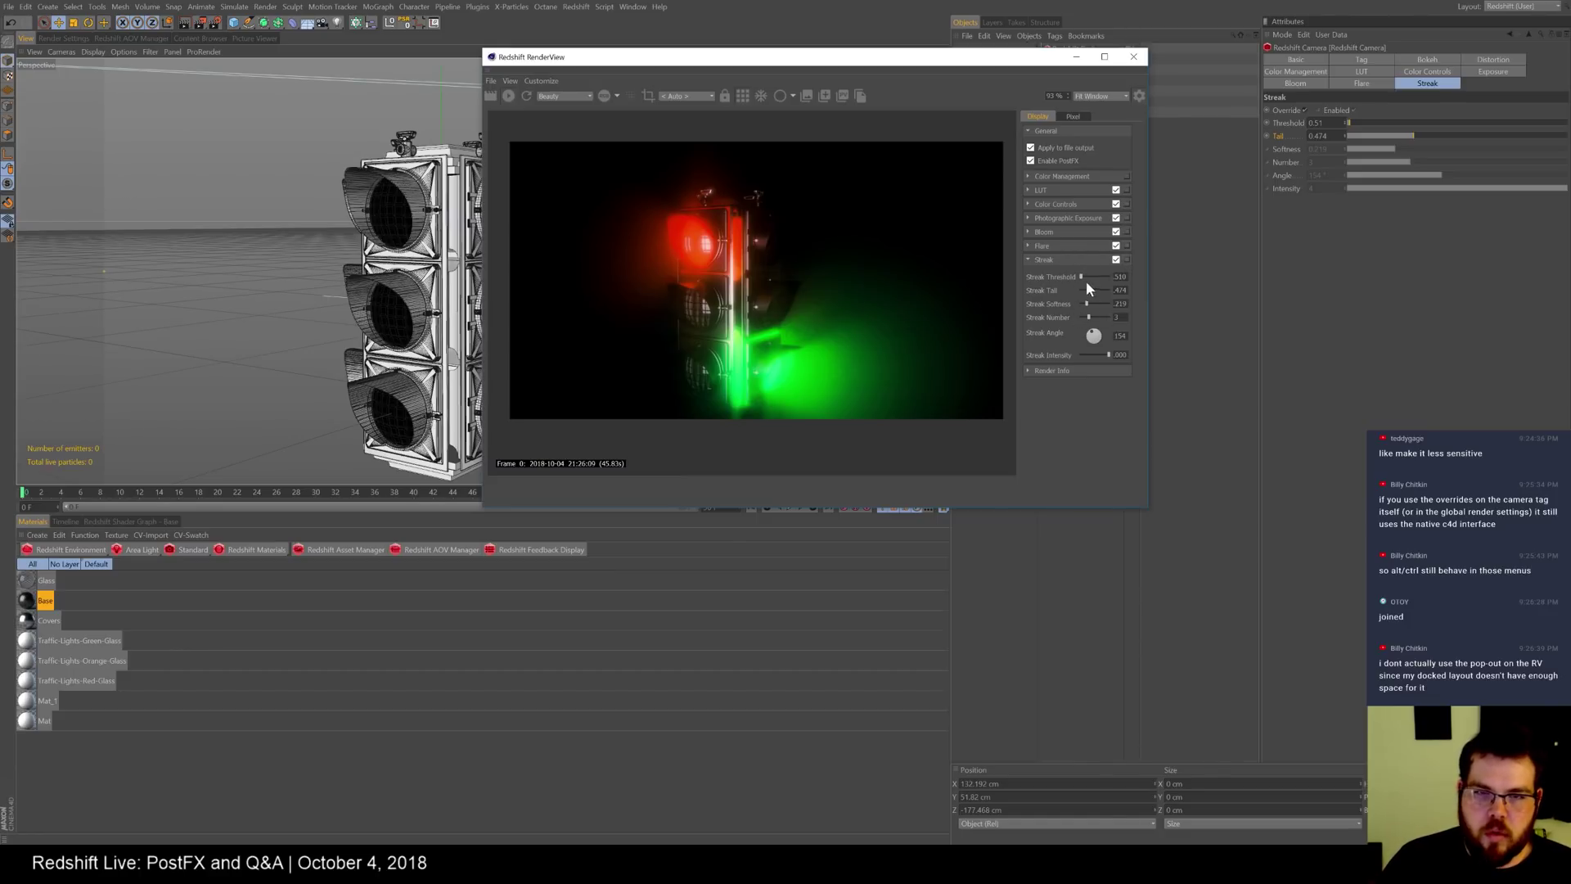
left_click_drag(1081, 278, 1080, 278)
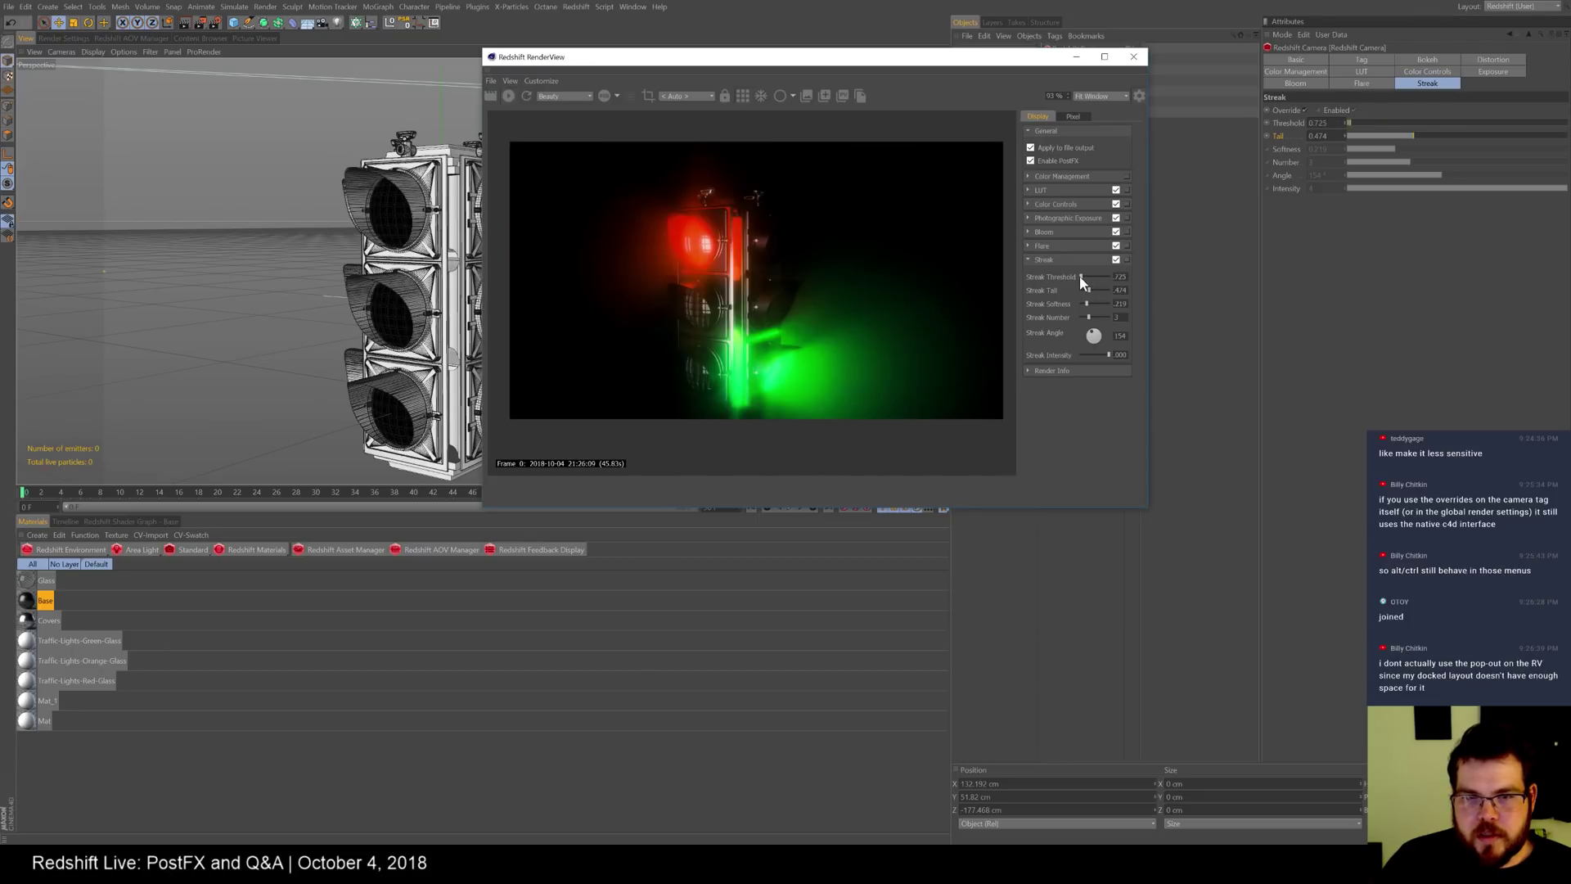
left_click_drag(1089, 289, 1094, 296)
left_click_drag(1107, 354, 1098, 354)
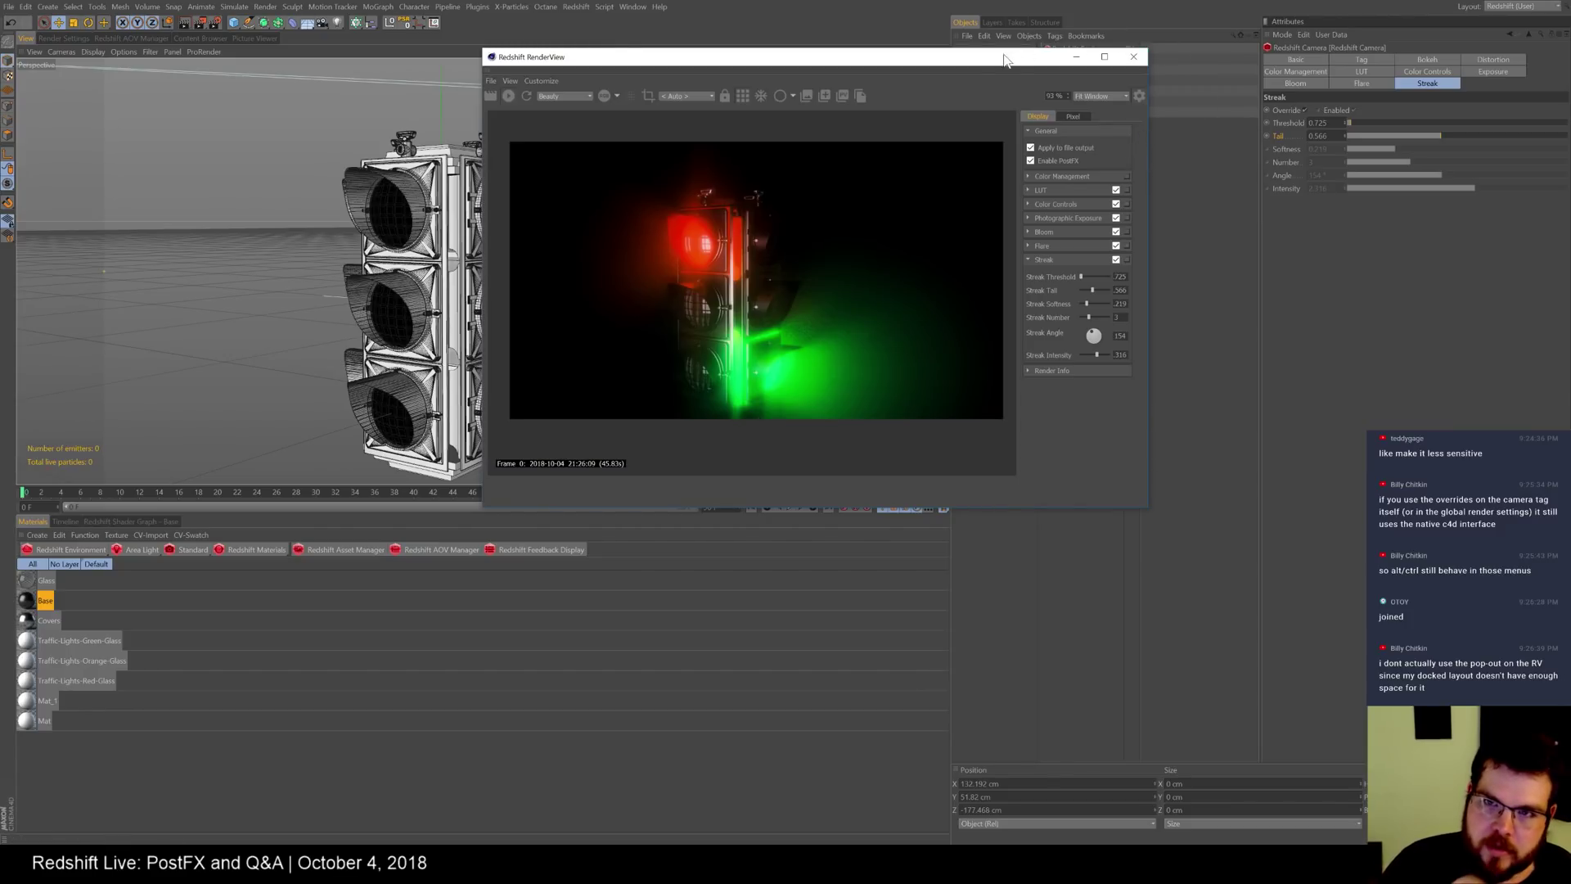
- Move the RenderView clear of the object list and select Camera 1's Redshift Camera tag
left_click_drag(1006, 57, 767, 65)
left_click(1143, 111)
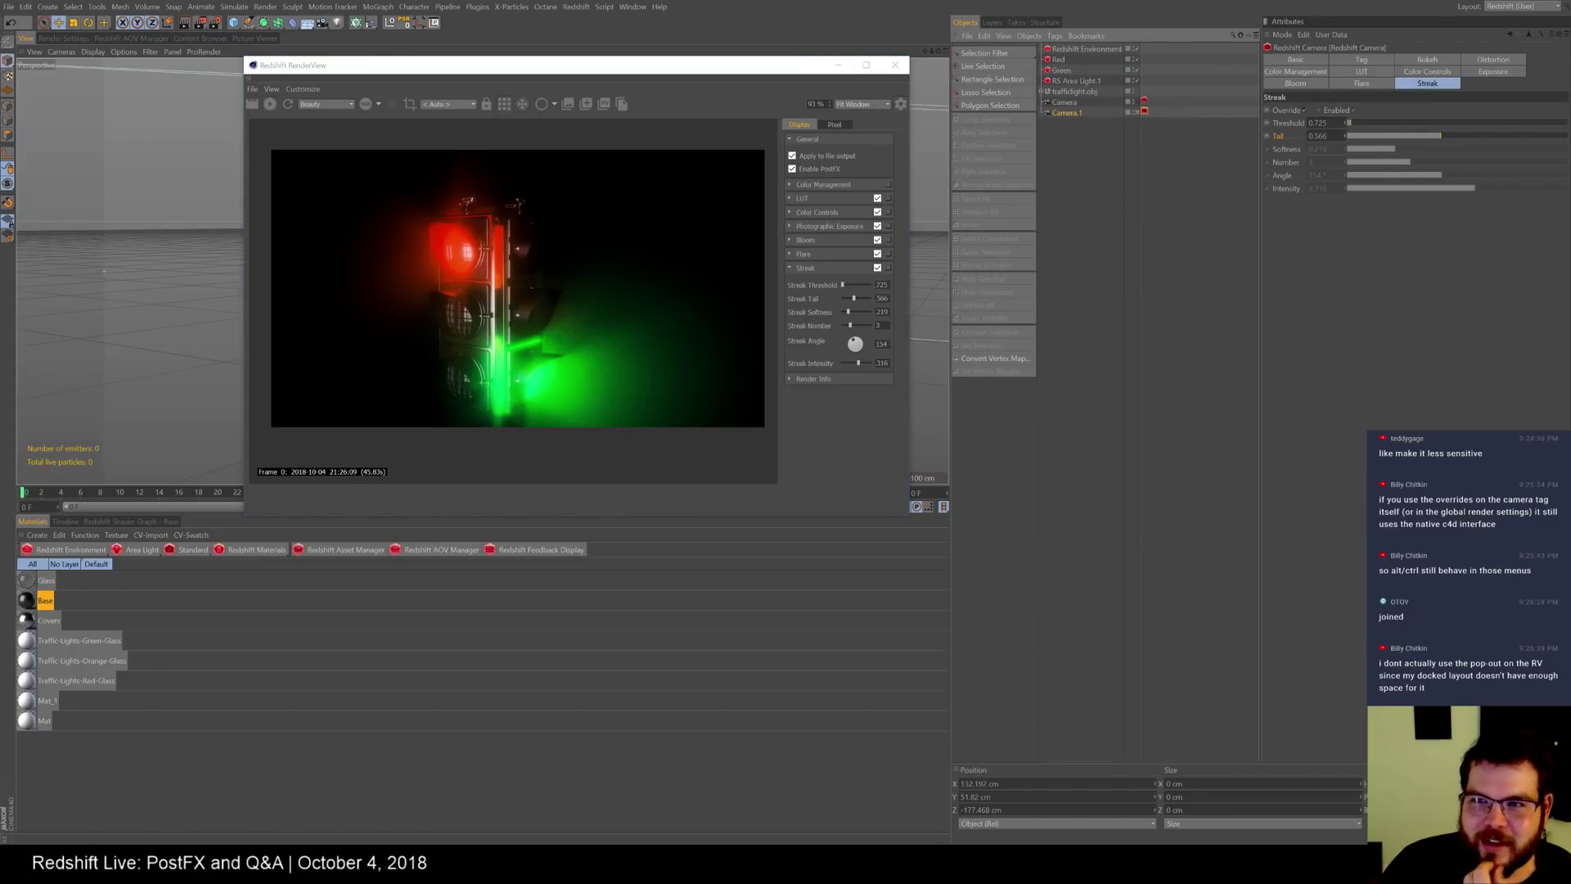
left_click_drag(744, 72, 802, 70)
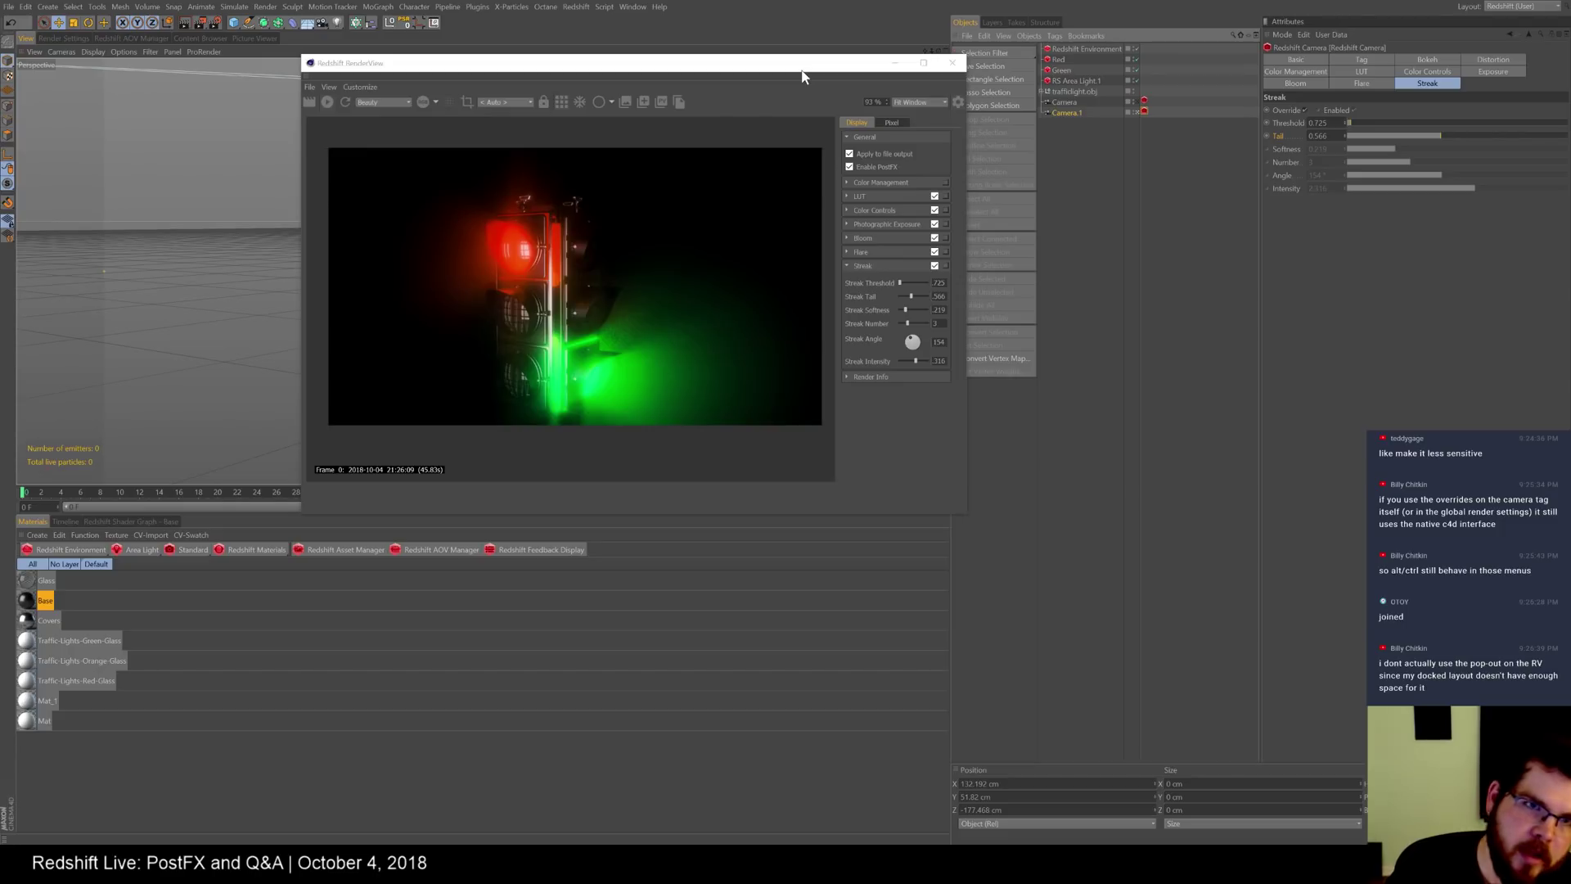
left_click(9, 7)
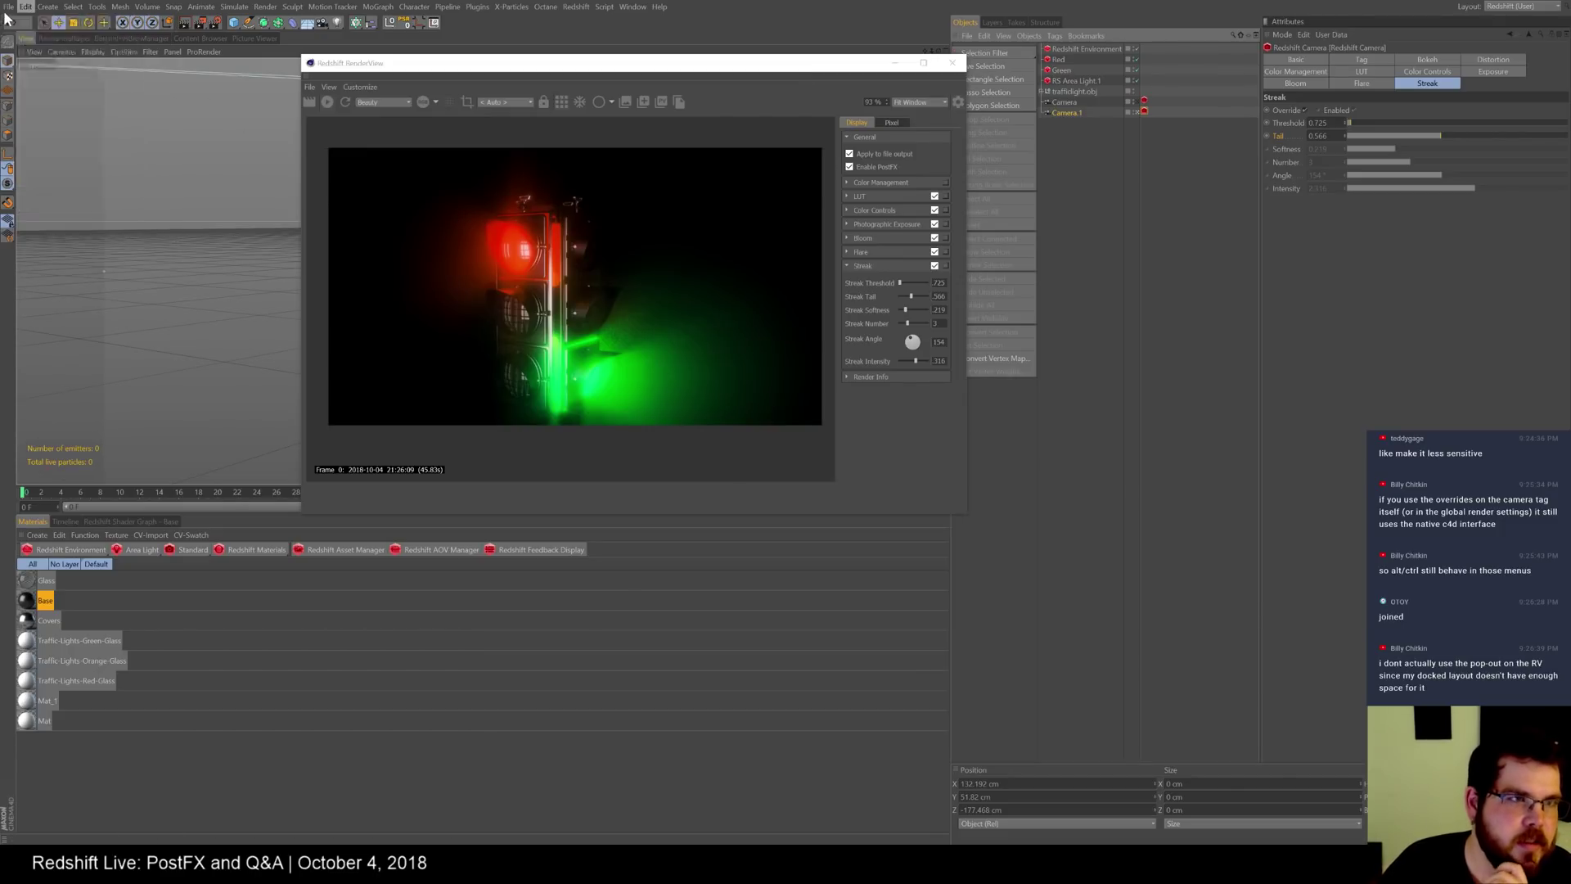
left_click(9, 7)
mouse_move(131, 247)
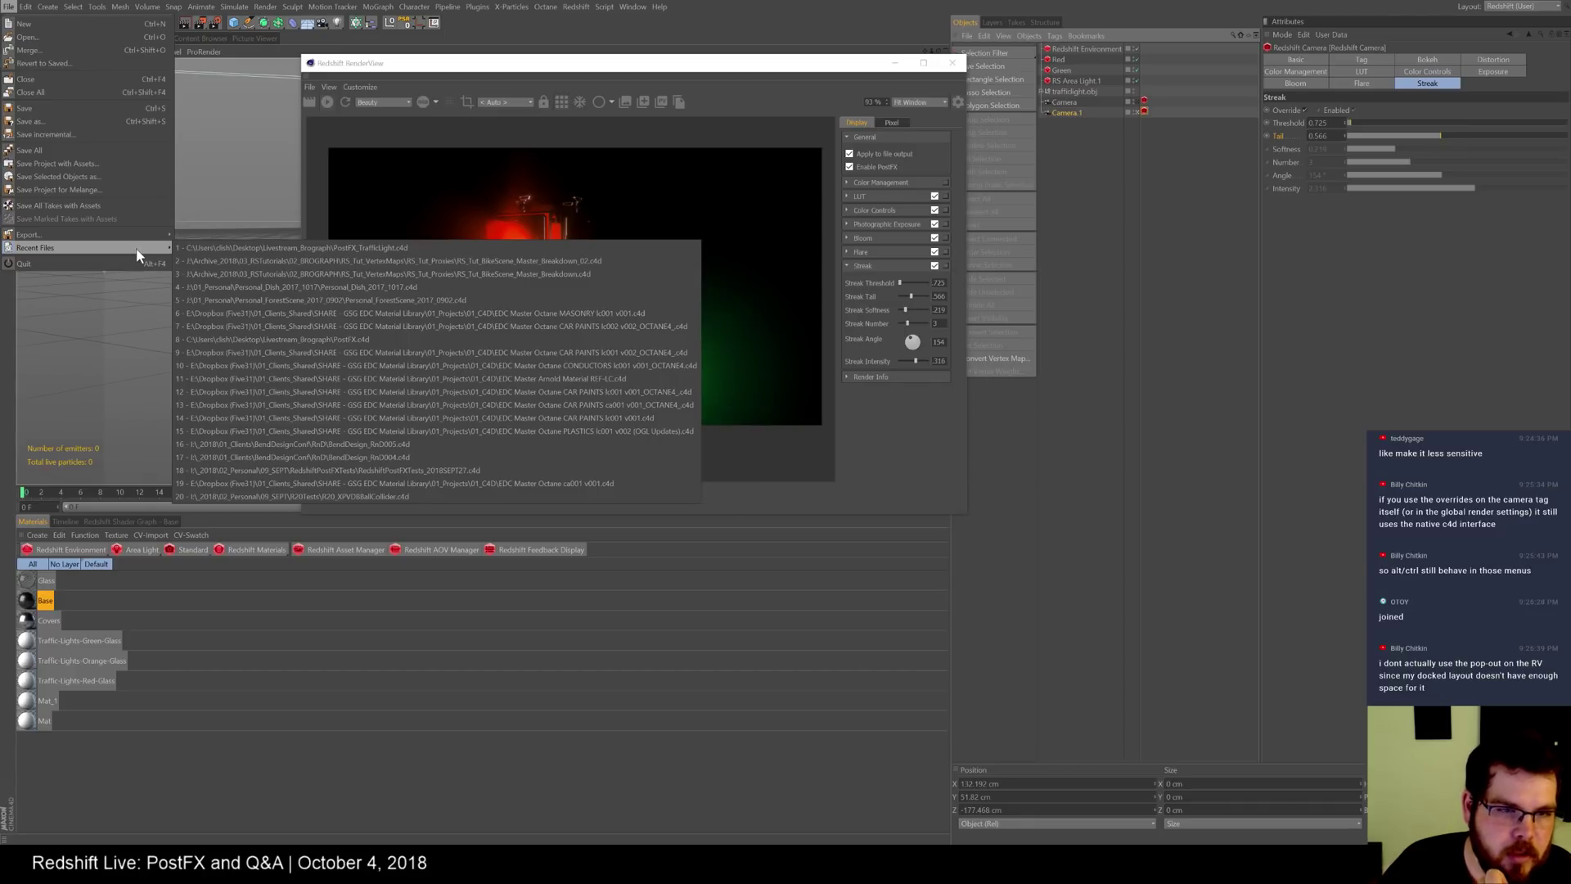
left_click(414, 2)
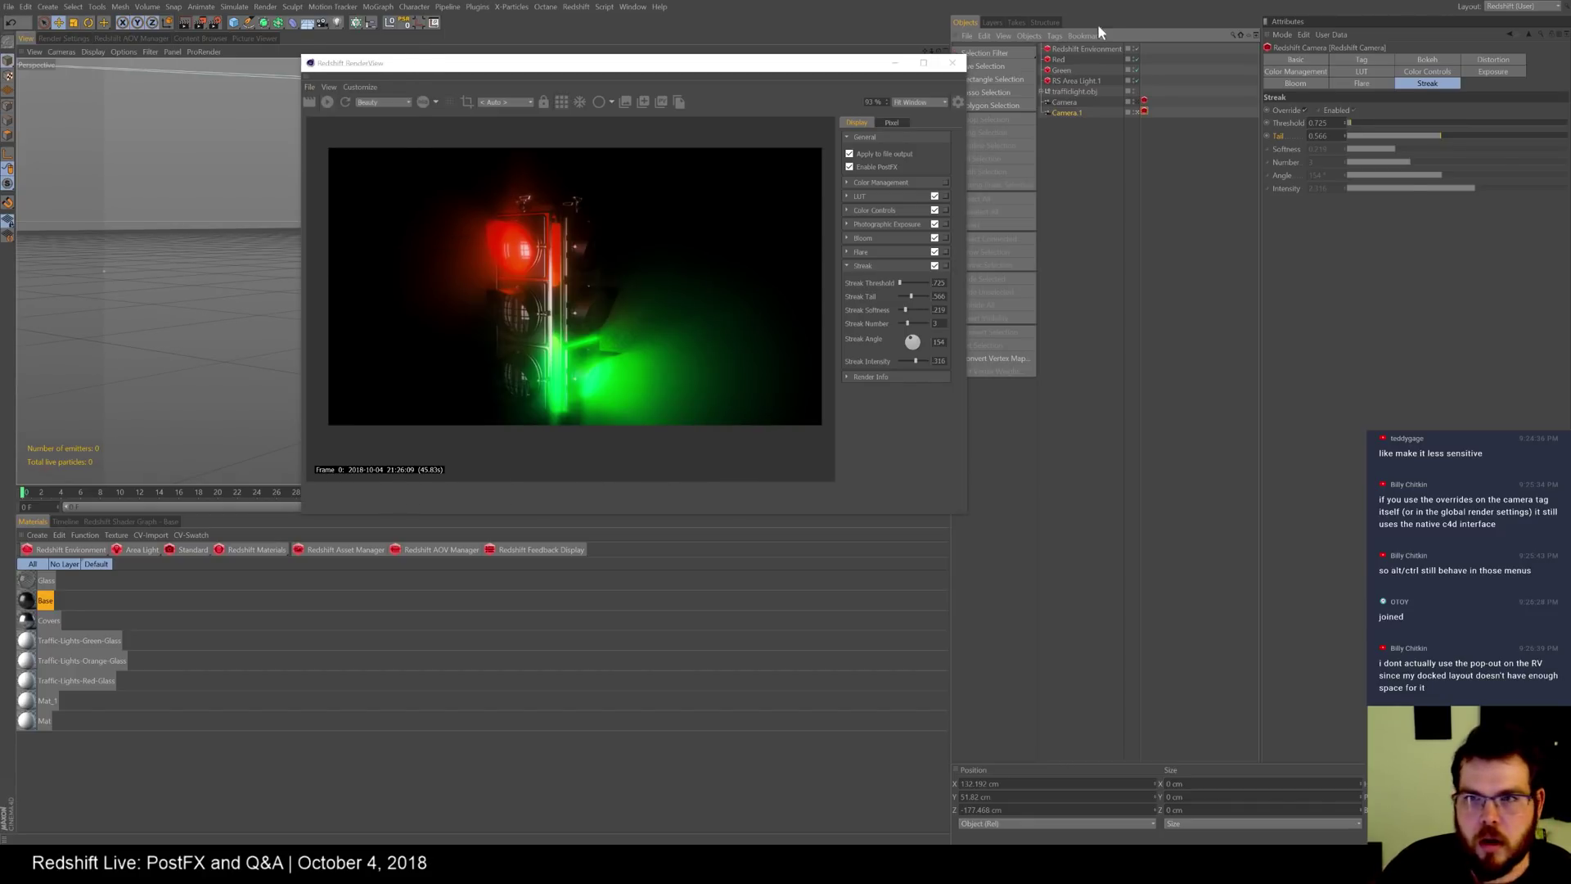
- Select the Redshift Camera tags of both cameras together and review their shared Bloom, Flare and Streak override settings
left_click(1144, 100, "ctrl")
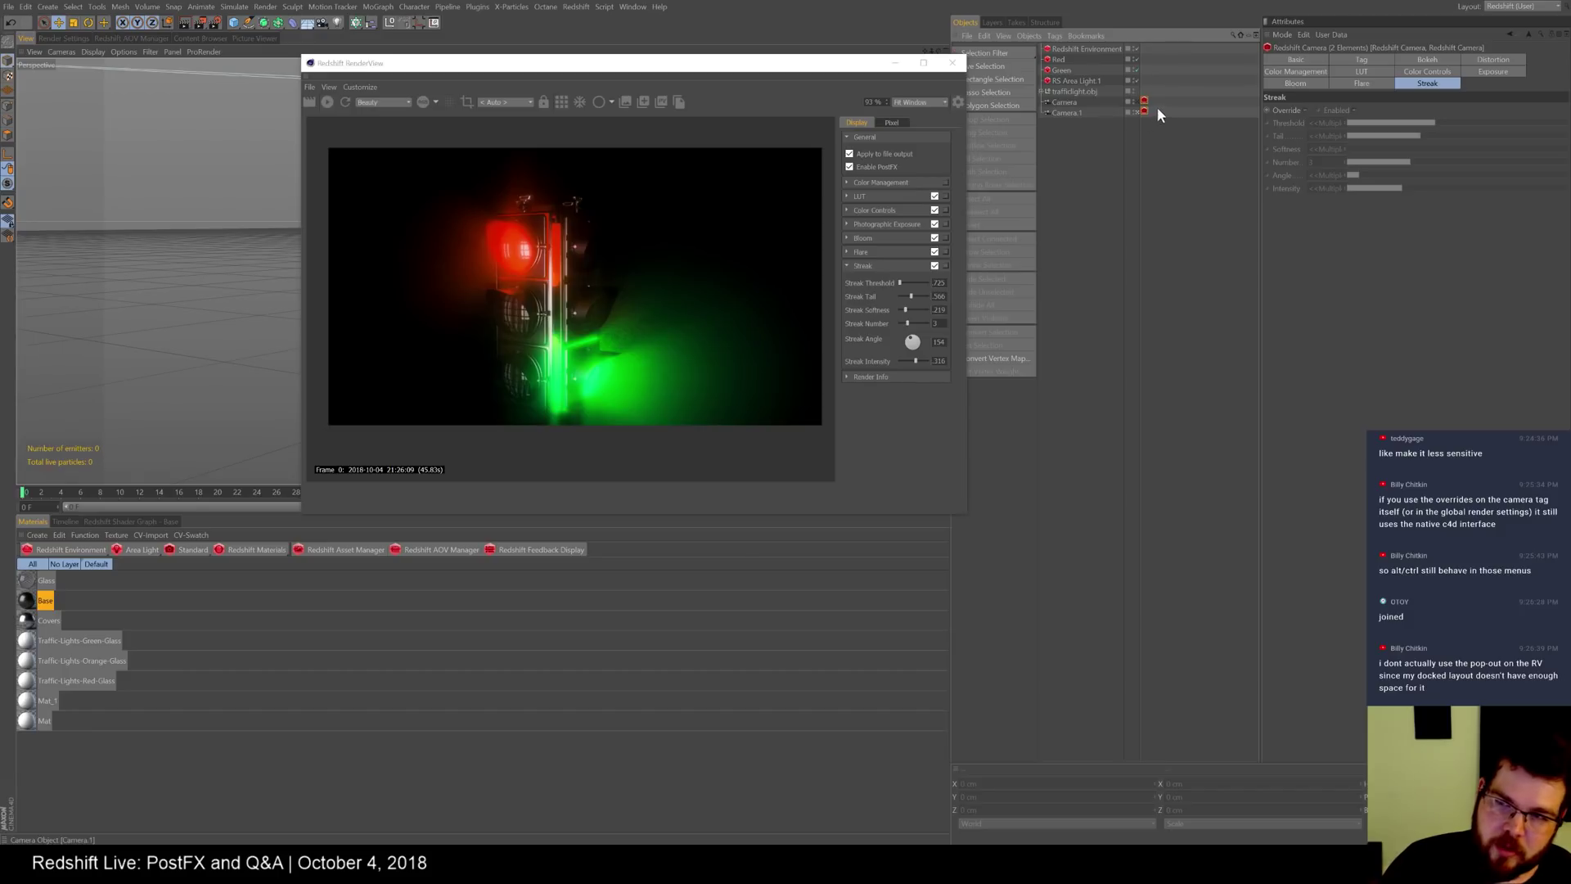
left_click(1307, 82)
left_click(1370, 83)
left_click(1419, 83)
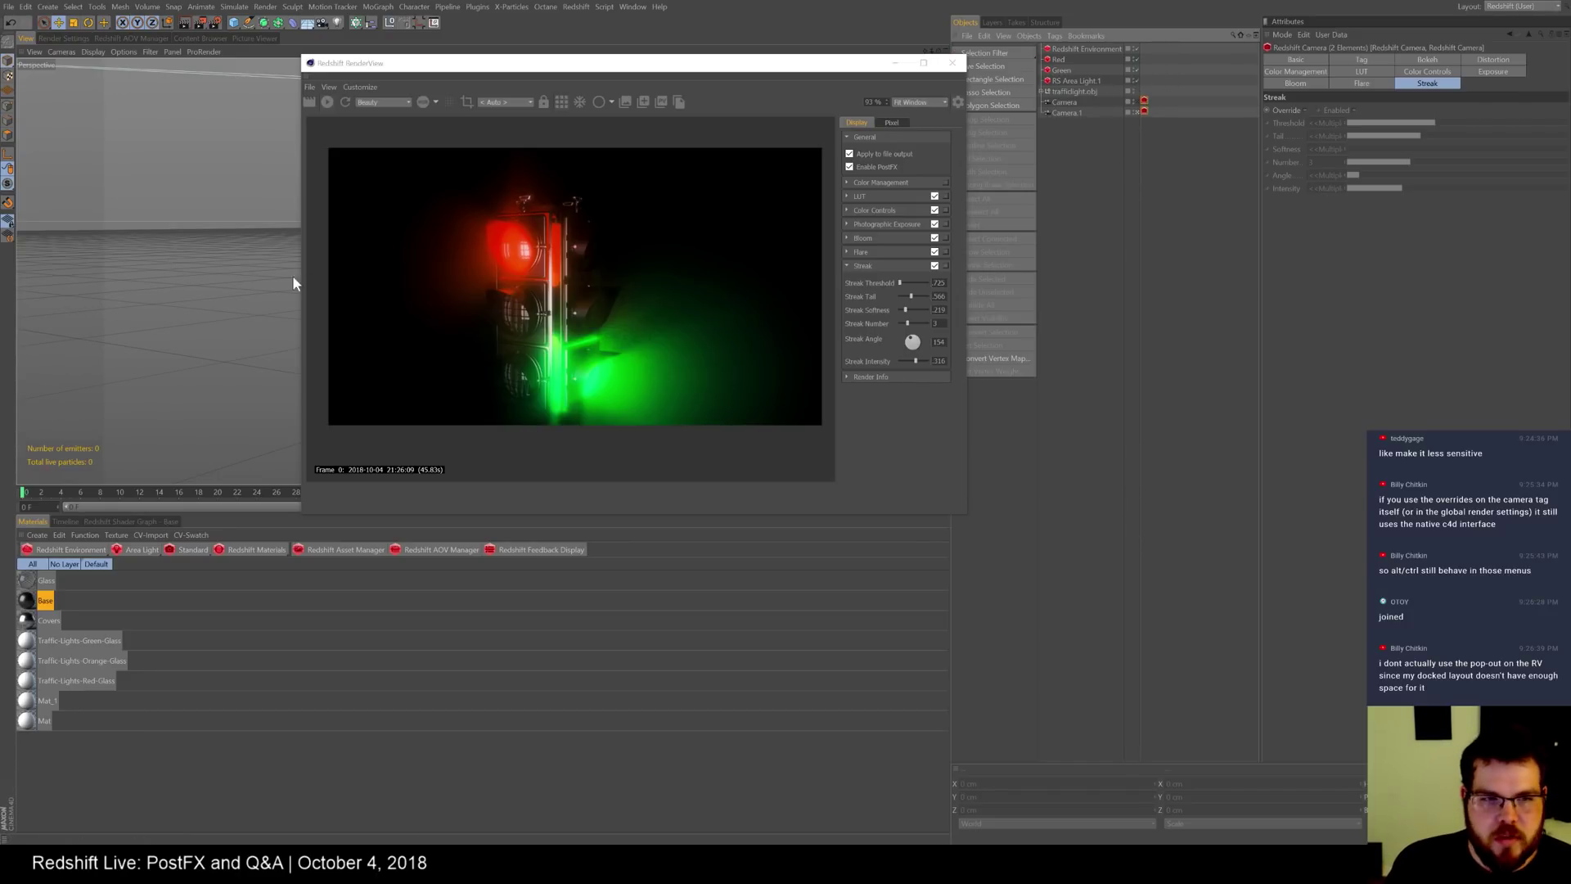
- Move the RenderView away from the viewport and orbit the traffic light to a three-quarter view
left_click_drag(221, 234, 252, 248, "alt")
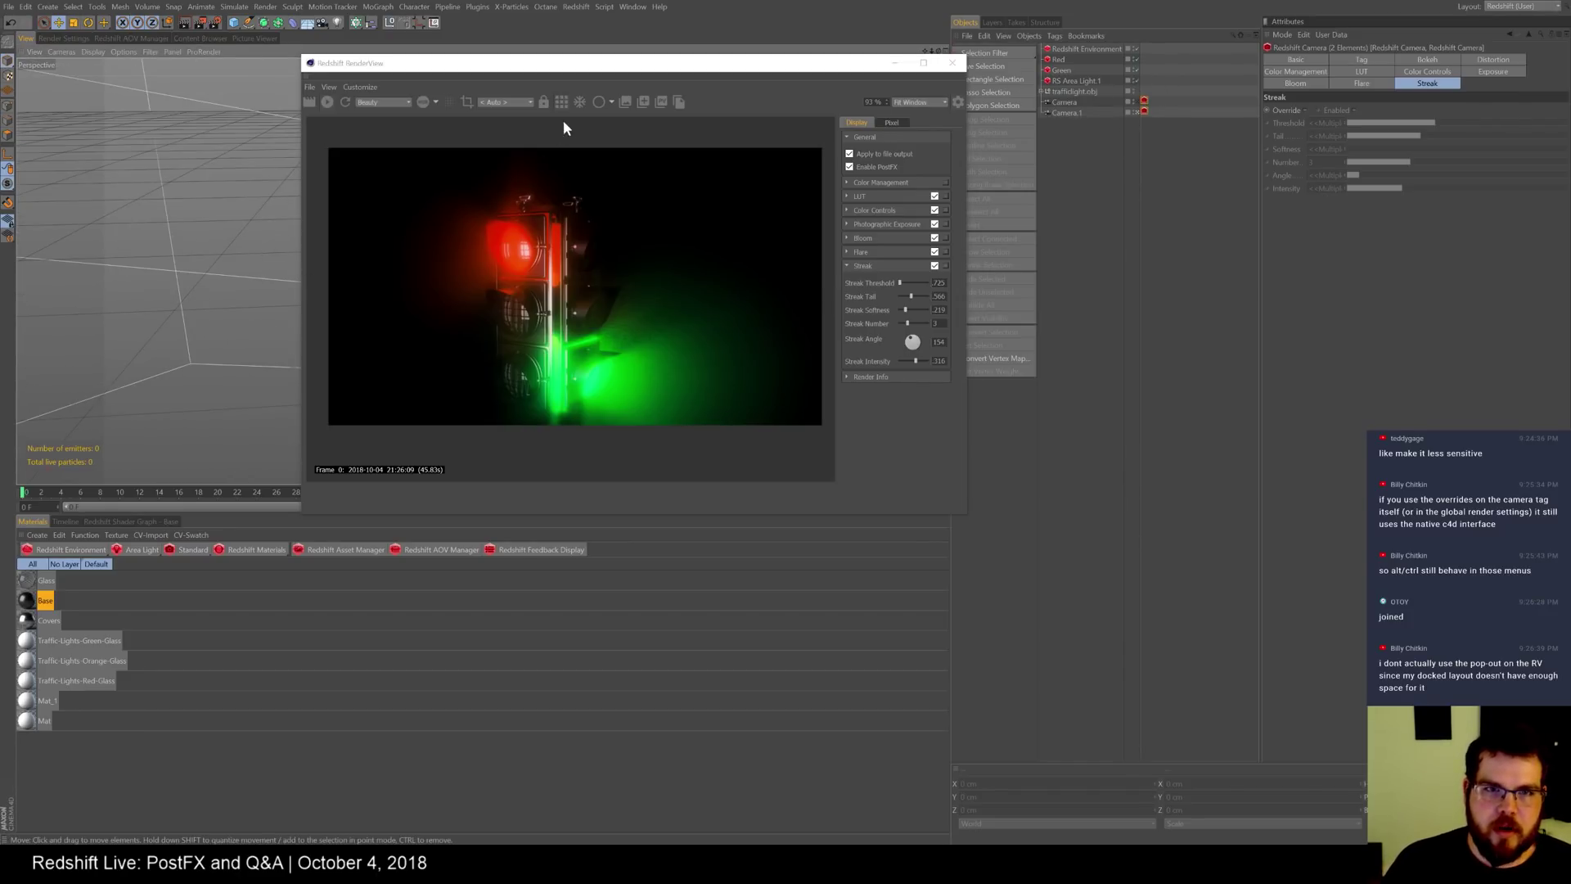
left_click_drag(563, 62, 779, 62)
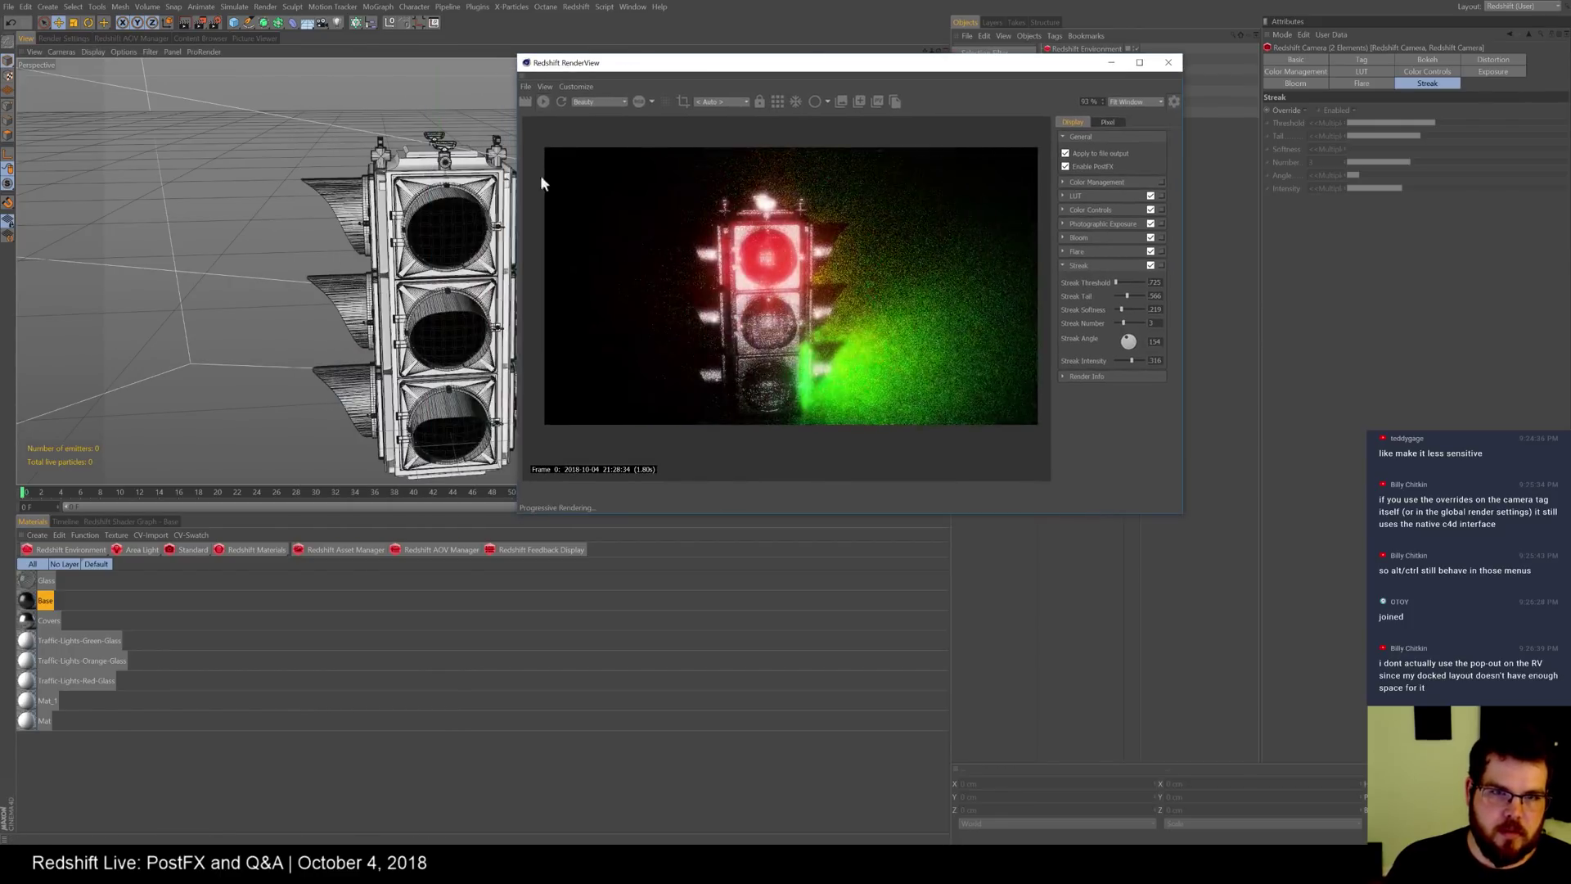
mouse_move(374, 263)
left_mouse_down("alt")
mouse_move(450, 243)
mouse_move(331, 249)
mouse_move(387, 247)
left_mouse_up("alt")
- Compare the render with PostFX off and on, and switch off the Redshift Environment object
left_click(1099, 165)
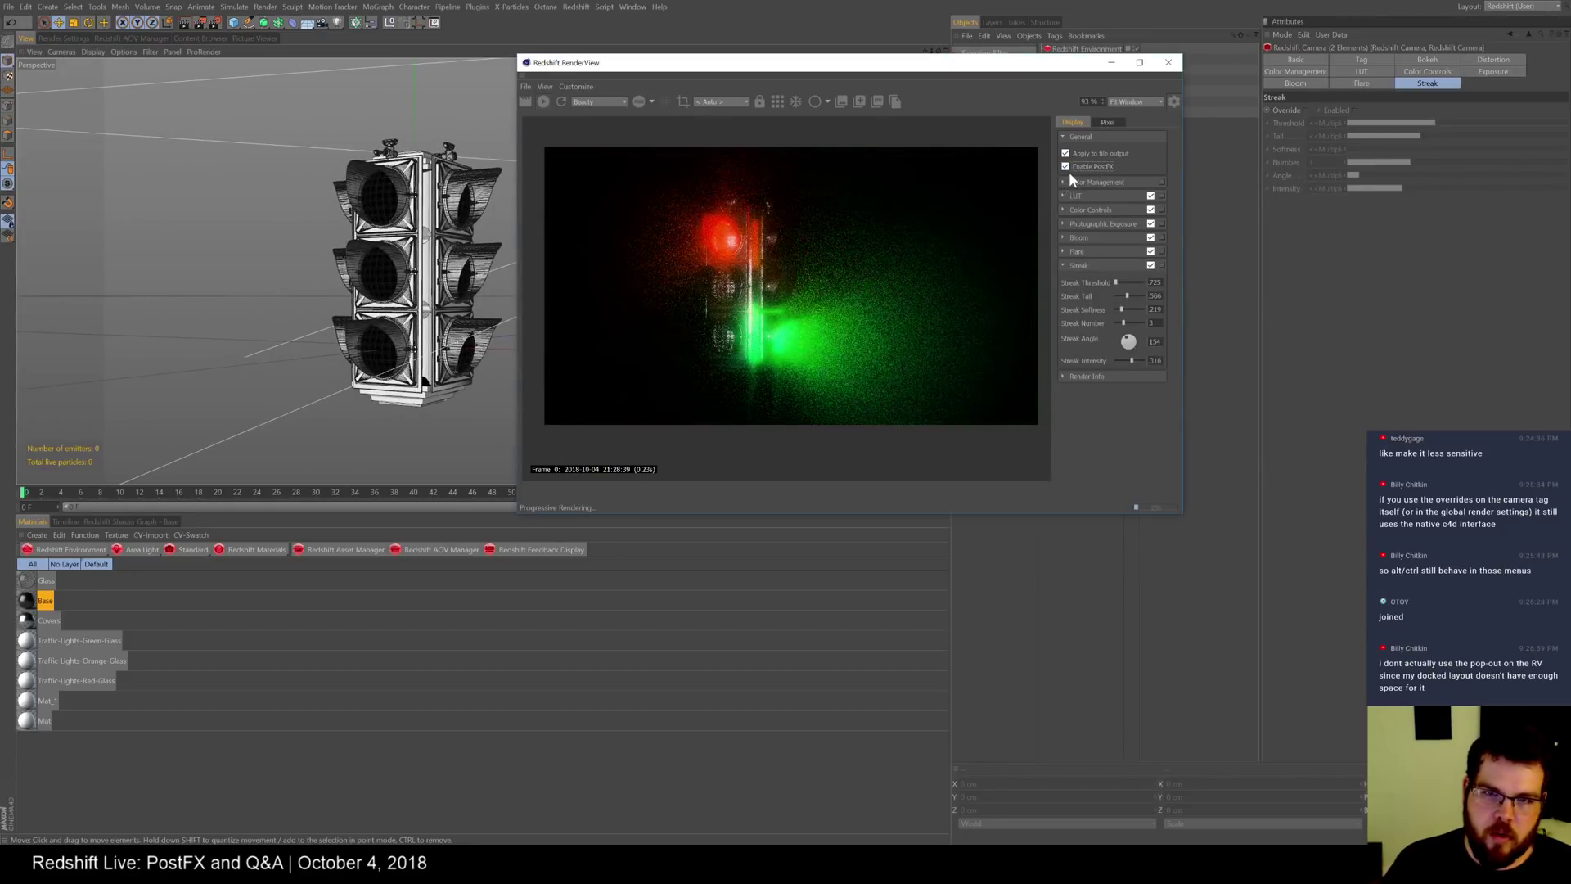
left_click(1067, 168)
left_click(1071, 166)
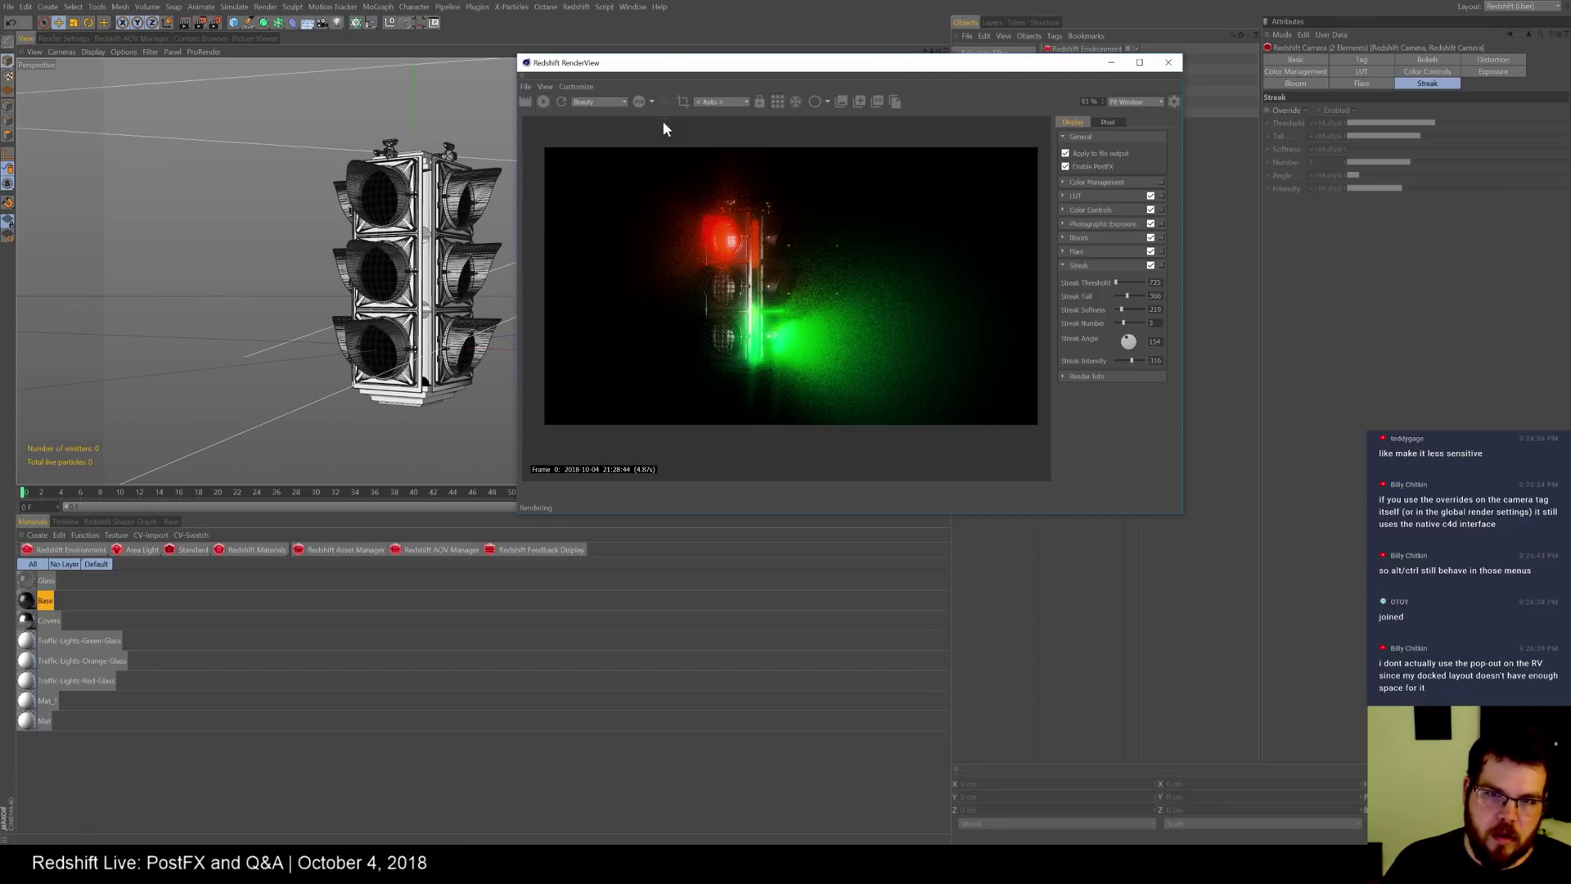
left_click(1135, 49)
left_click(1136, 50)
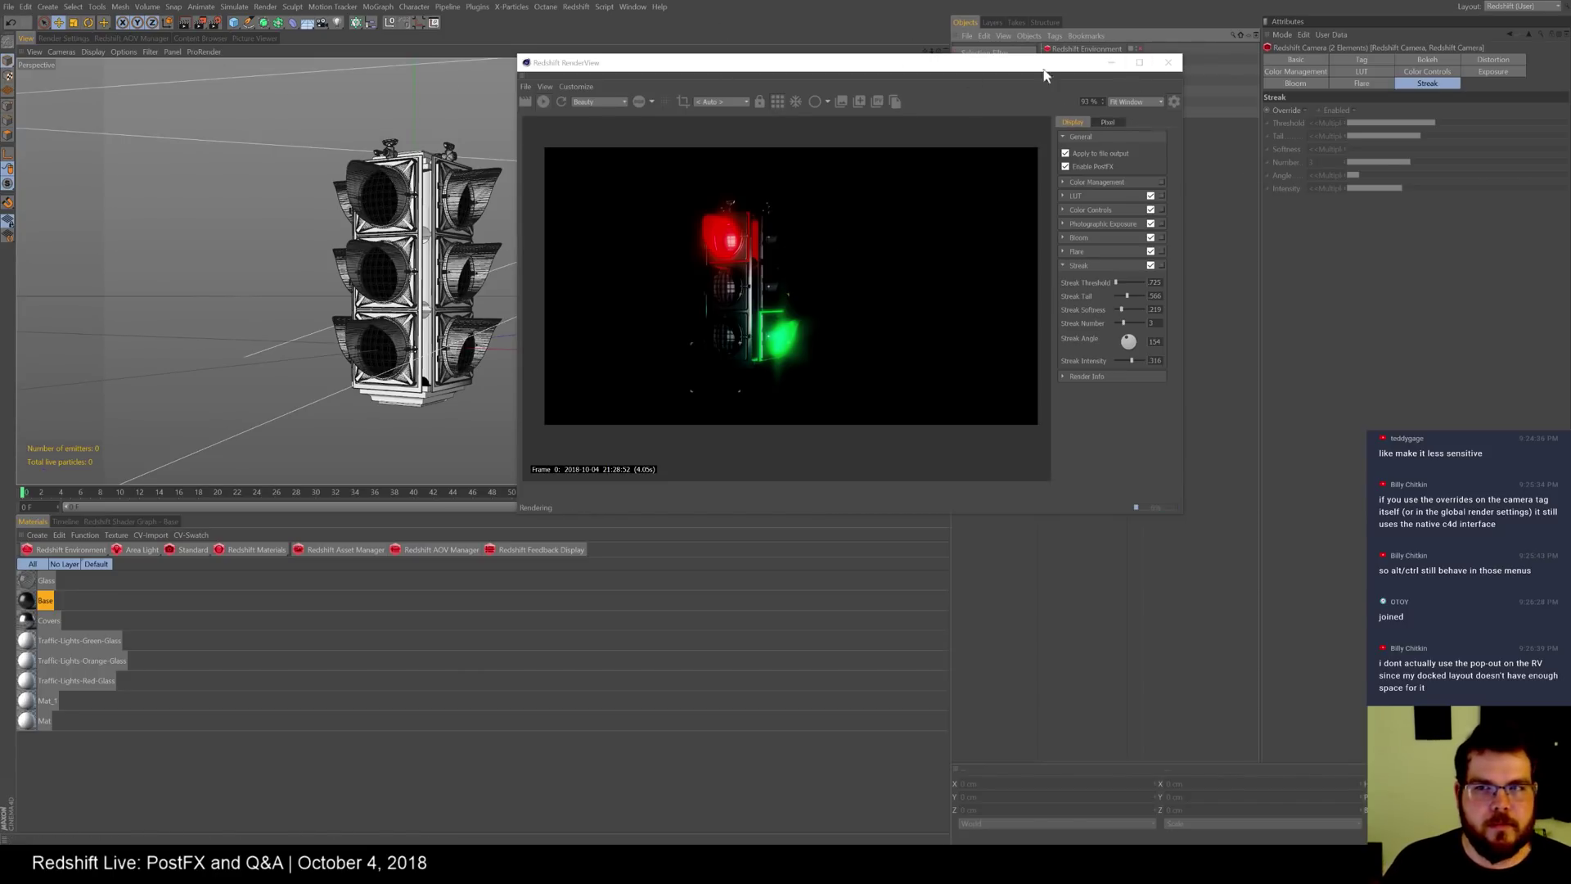
- Create a new empty project, move the RenderView clear of the object list and refresh the render
left_click(8, 8)
left_click(52, 21)
left_click_drag(941, 73, 978, 197)
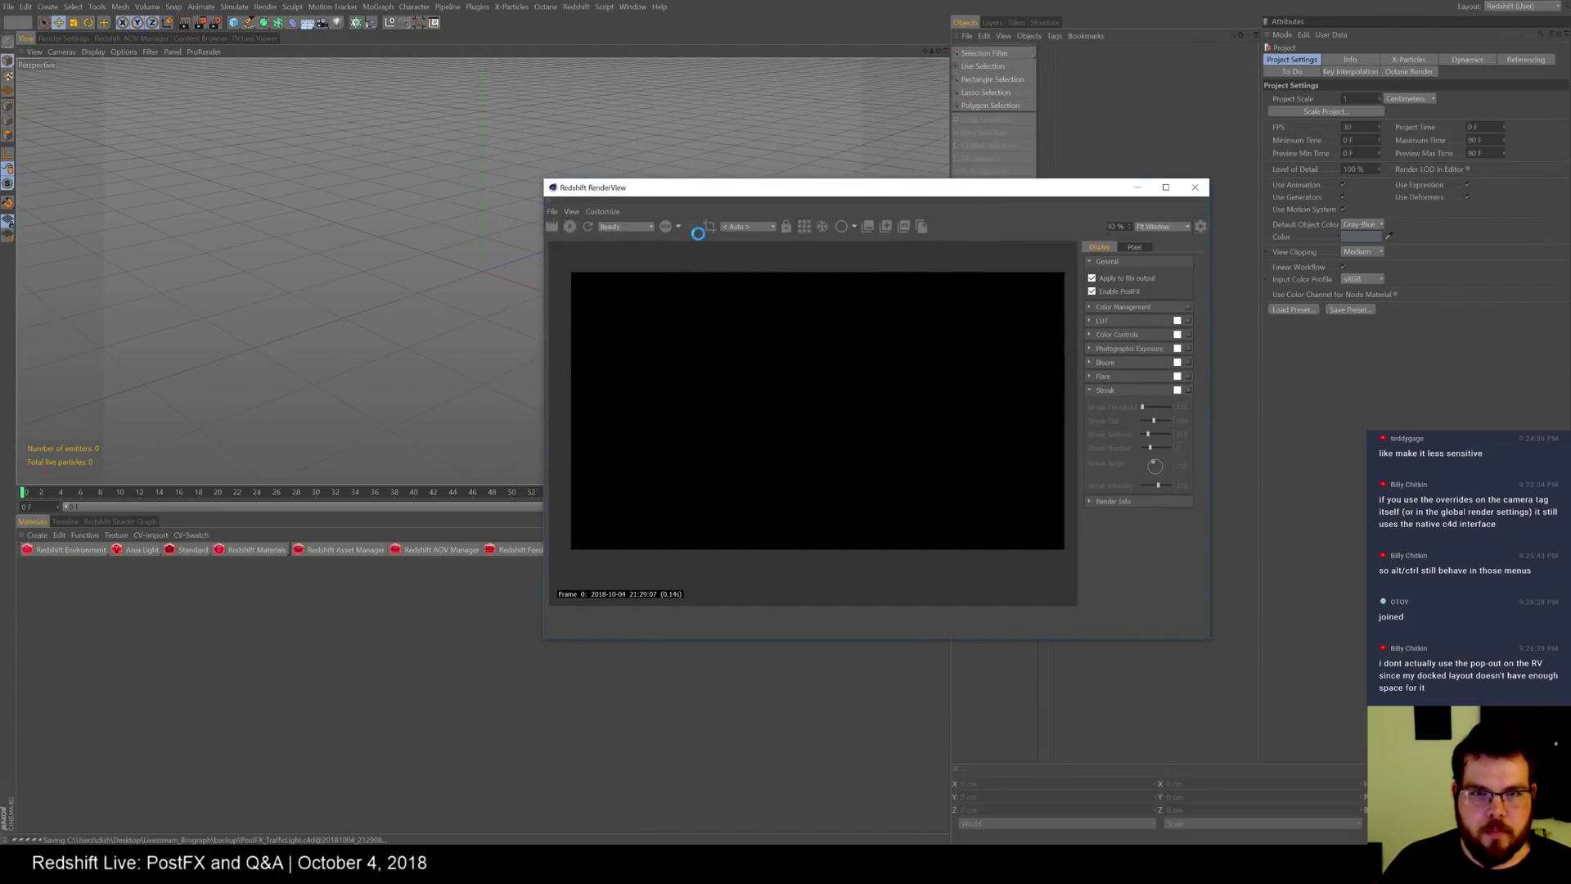
left_click(591, 223)
- Start merging objects and look through the PRODUCTION and G-UNIT drives, including Archive_2018, for a scene file
left_click(966, 36)
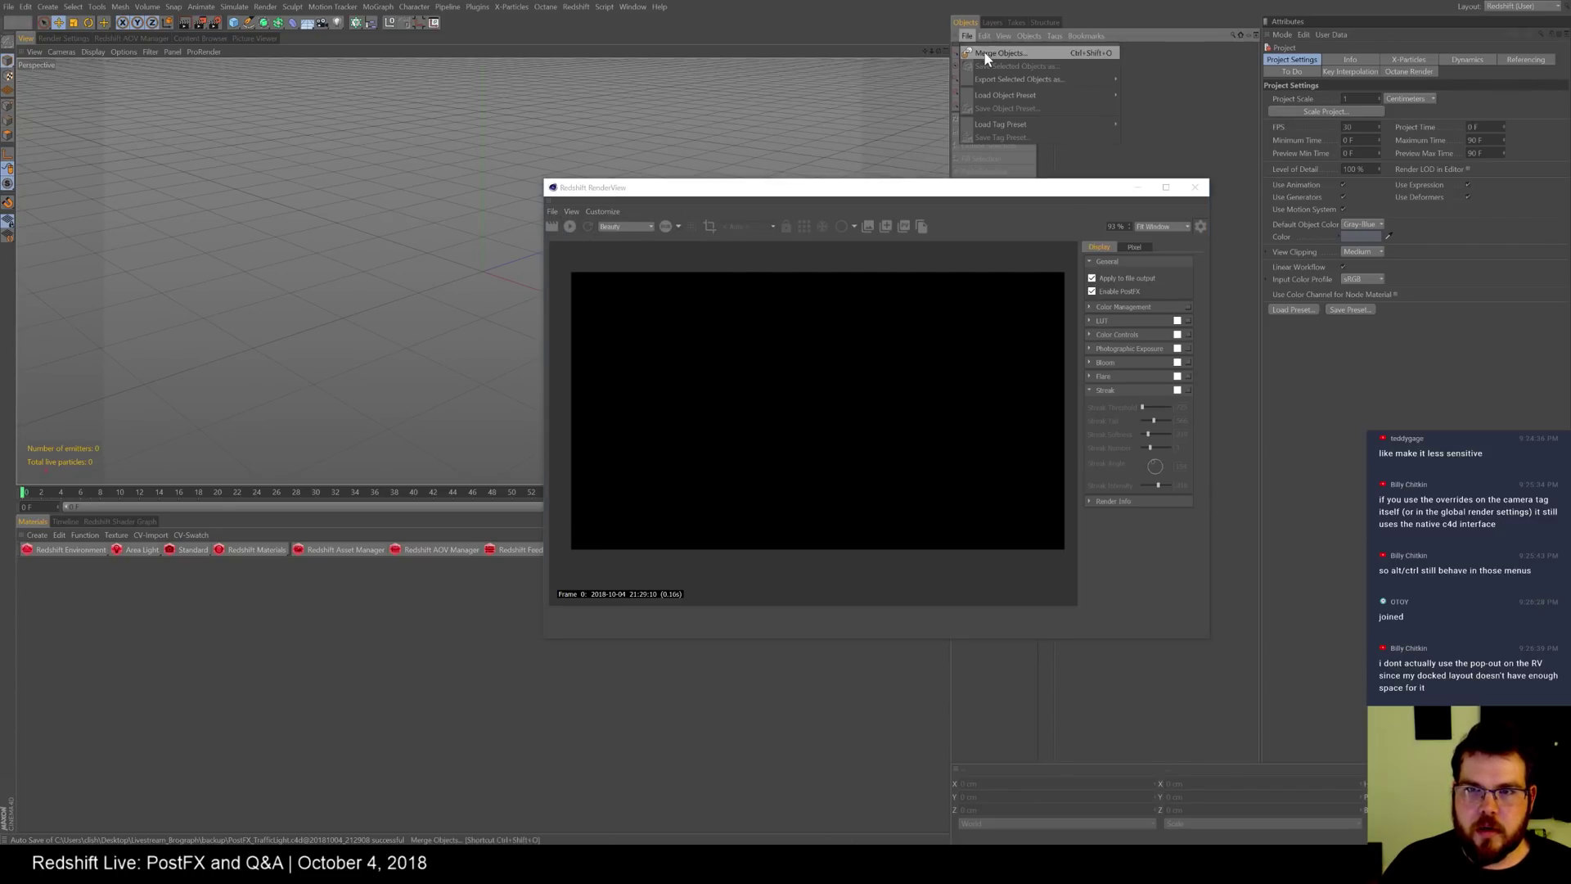
left_click(984, 54)
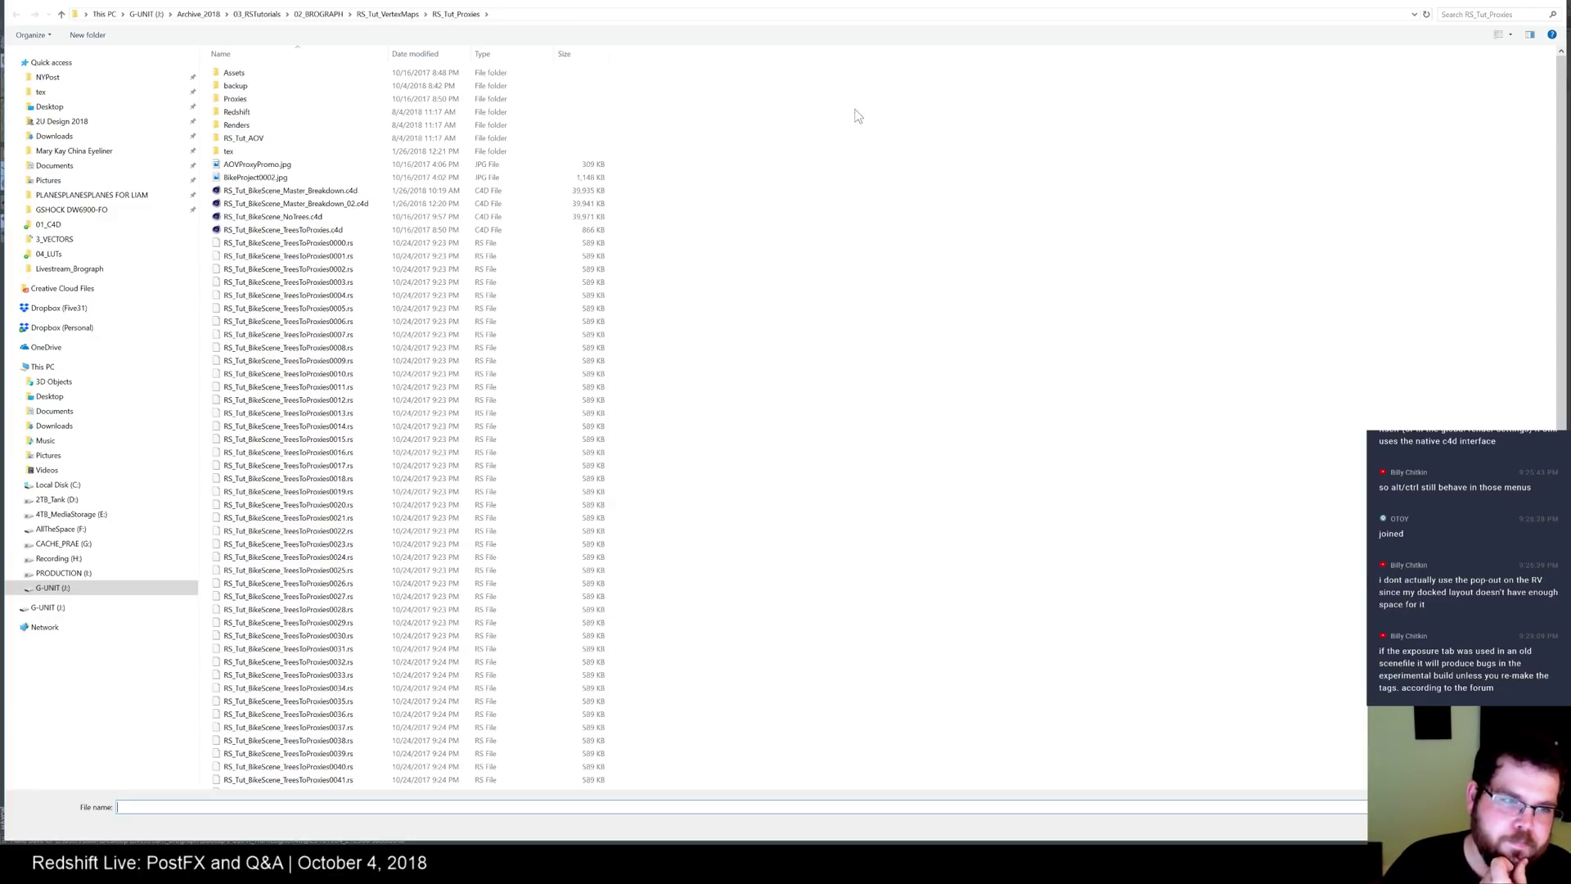
left_click(90, 574)
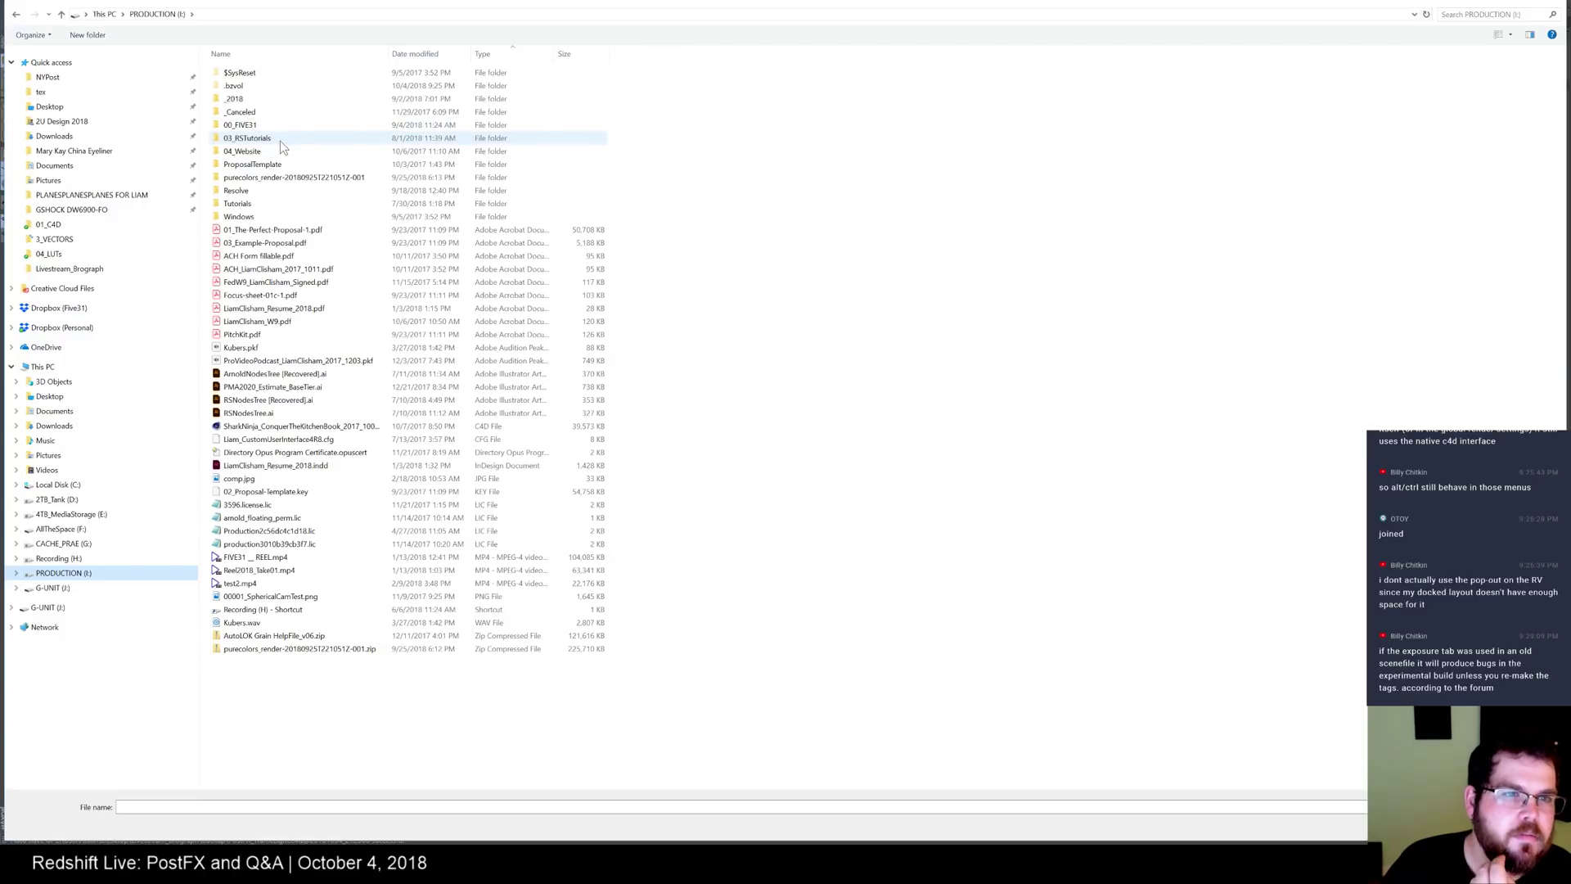
left_click(90, 588)
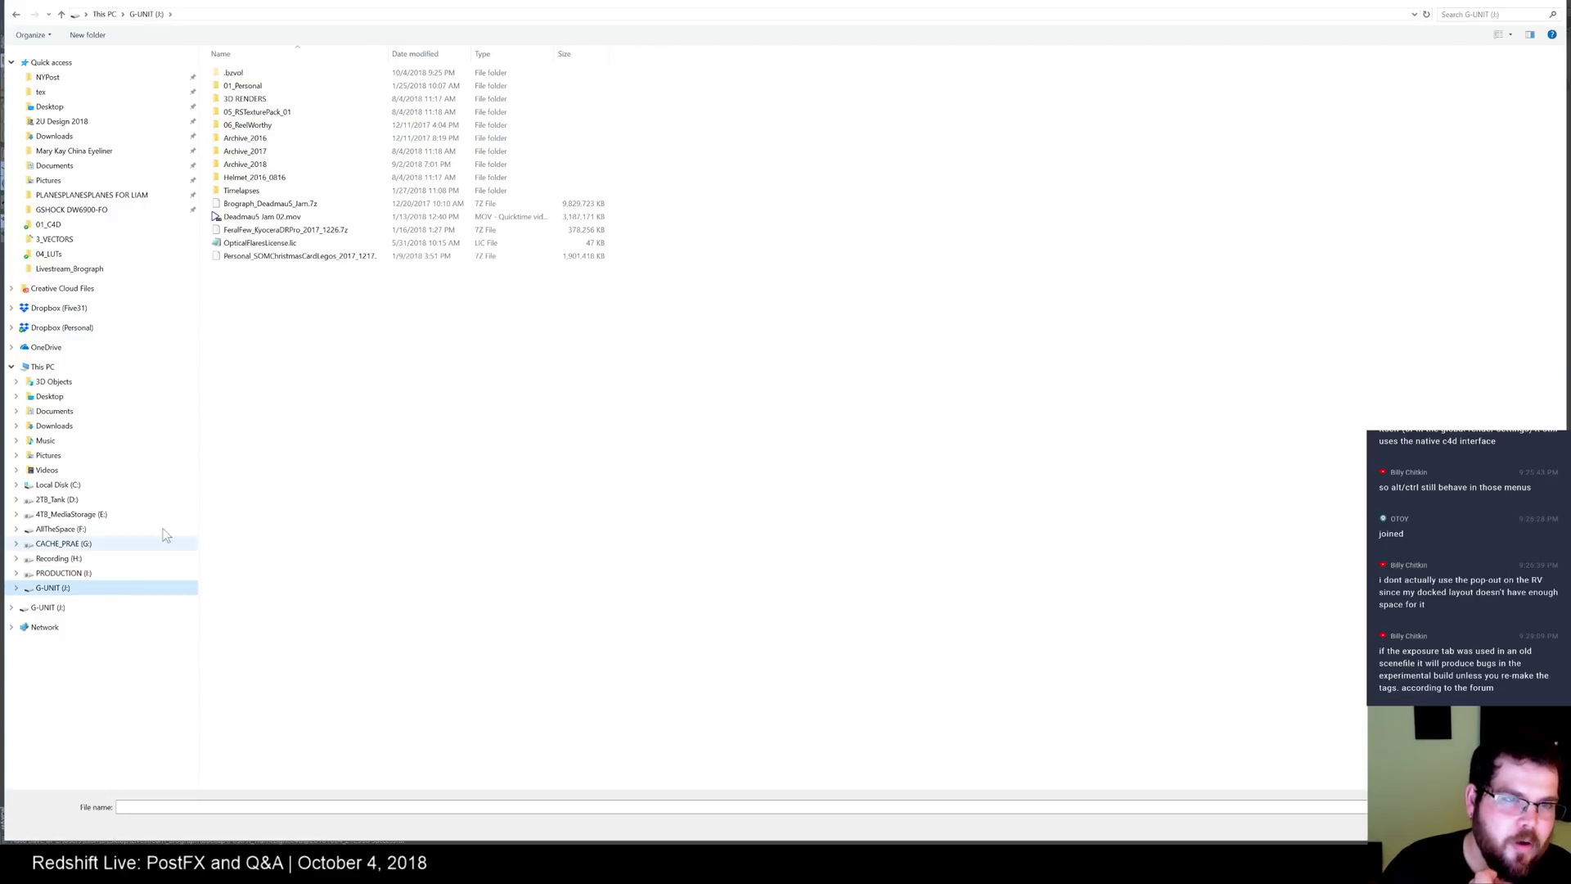
double_click(270, 162)
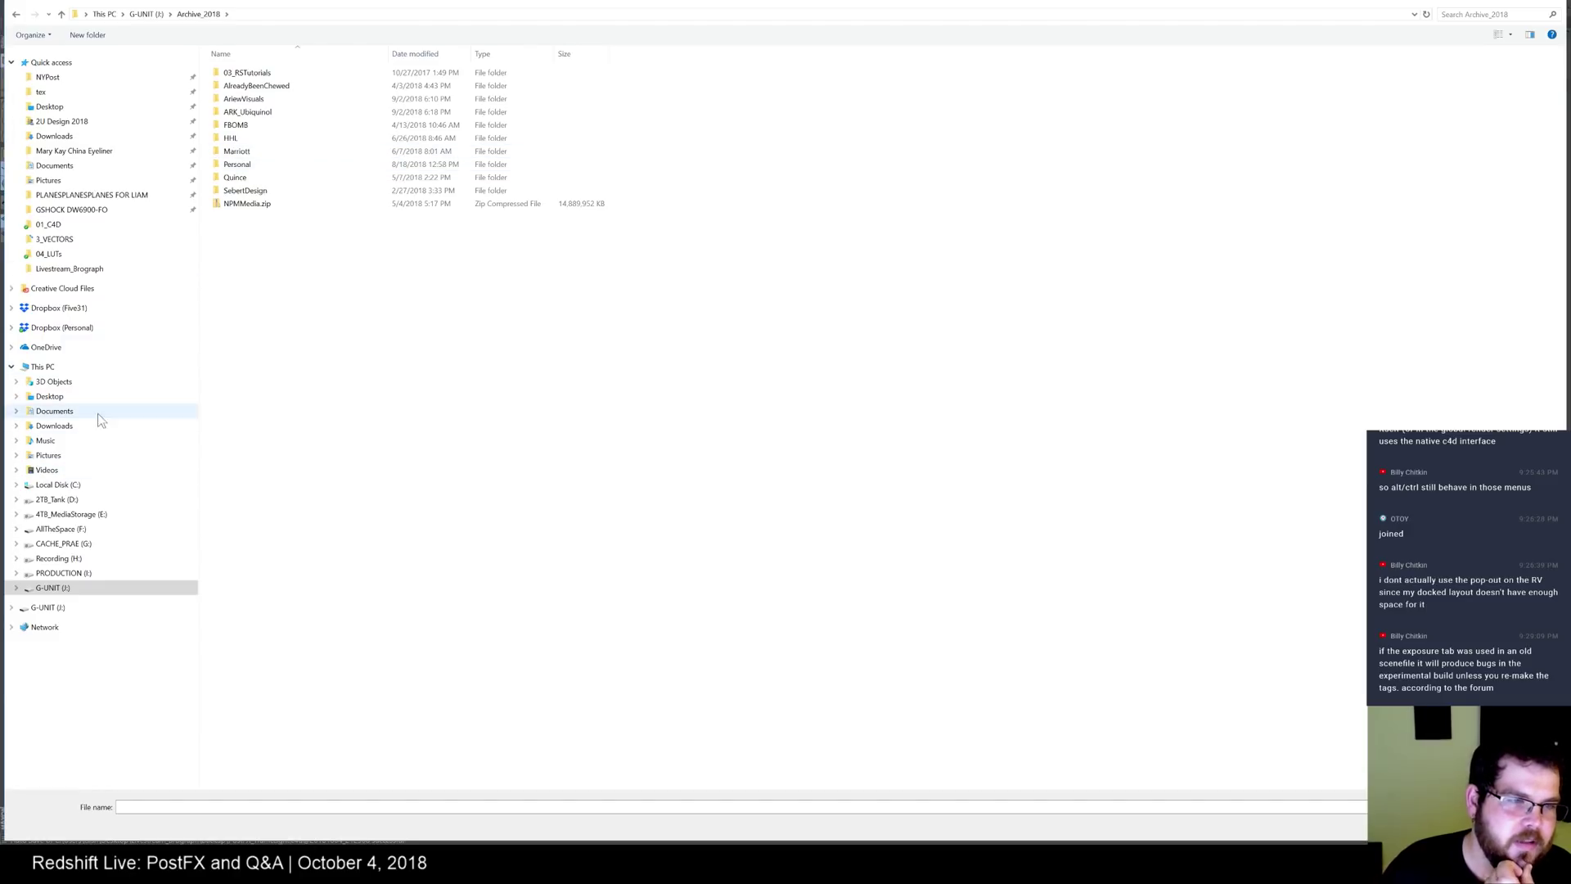
left_click(85, 576)
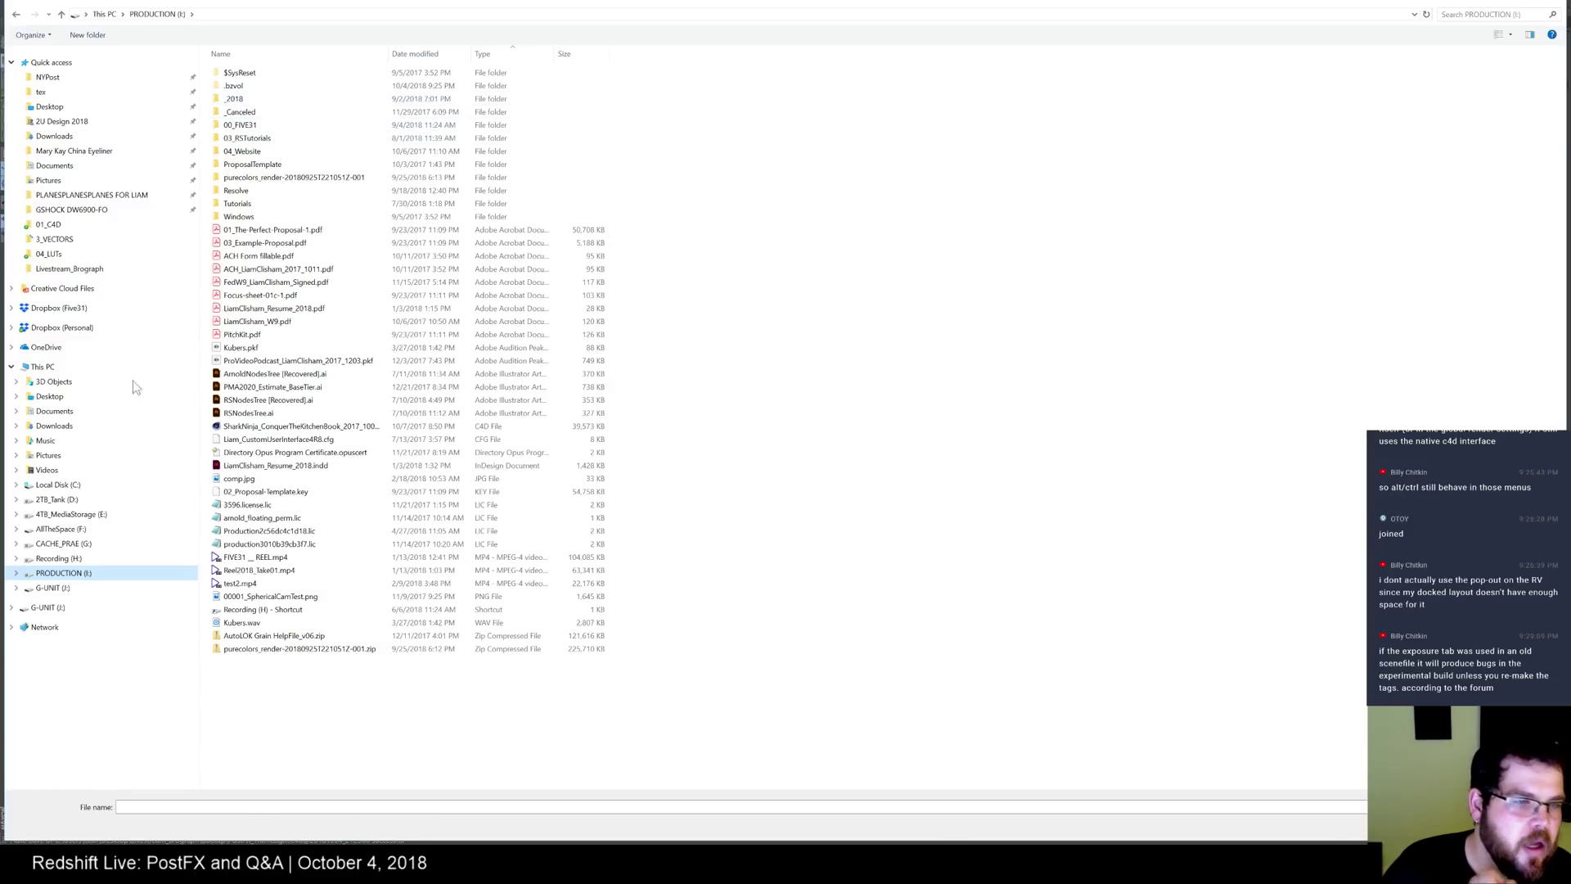
- Merge RS_TexturePack.c4d from the 05_RSTexturePack_01 folder on 4TB_MediaStorage without reassigning the included takes
left_click(86, 514)
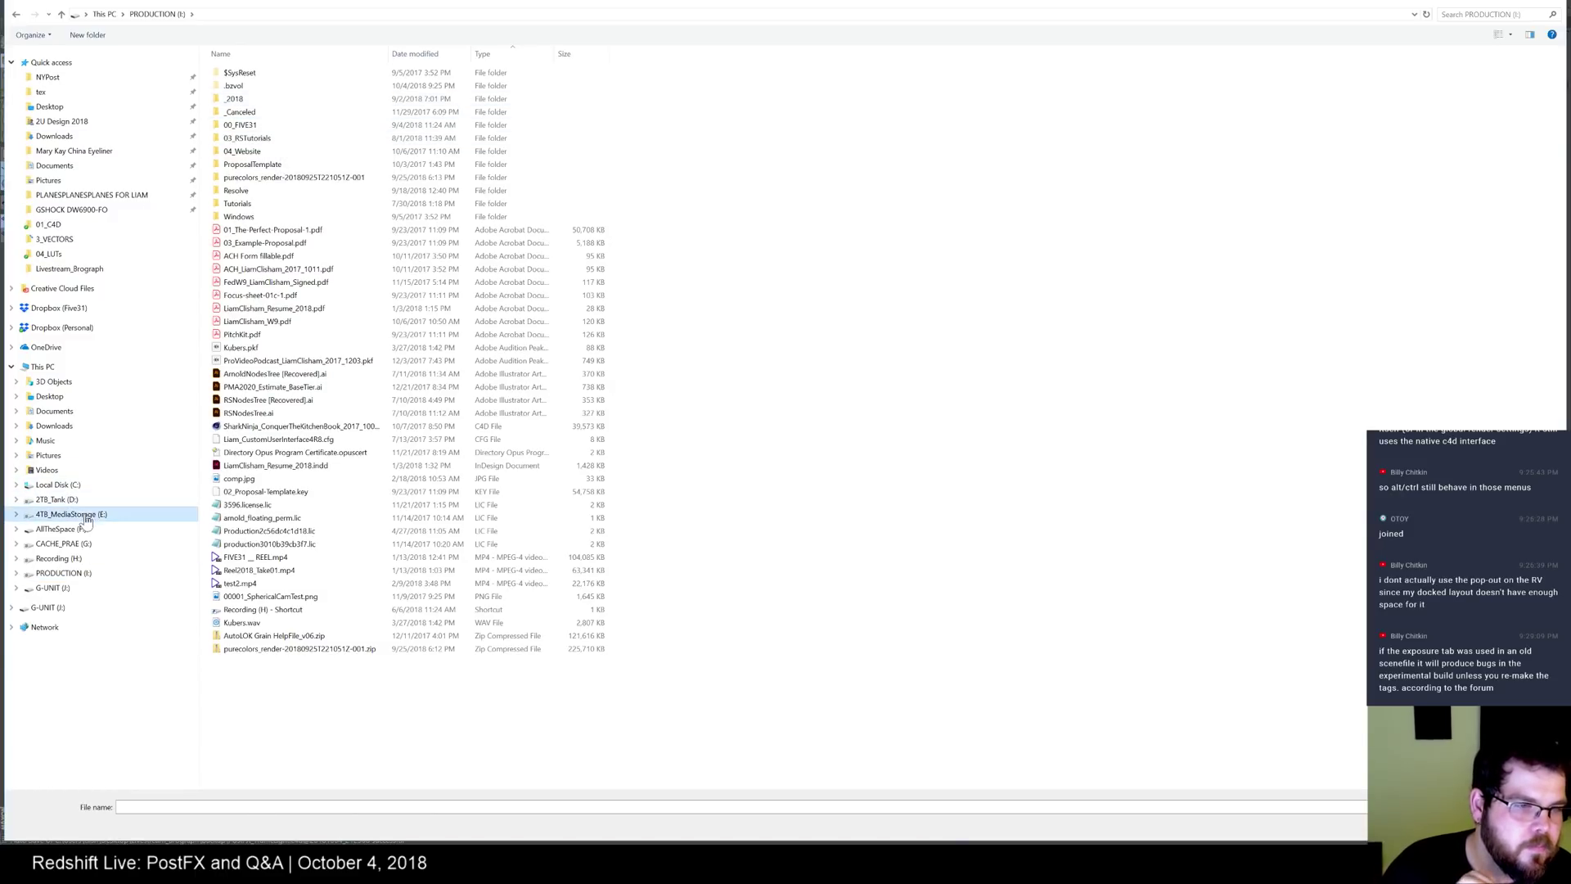
double_click(252, 204)
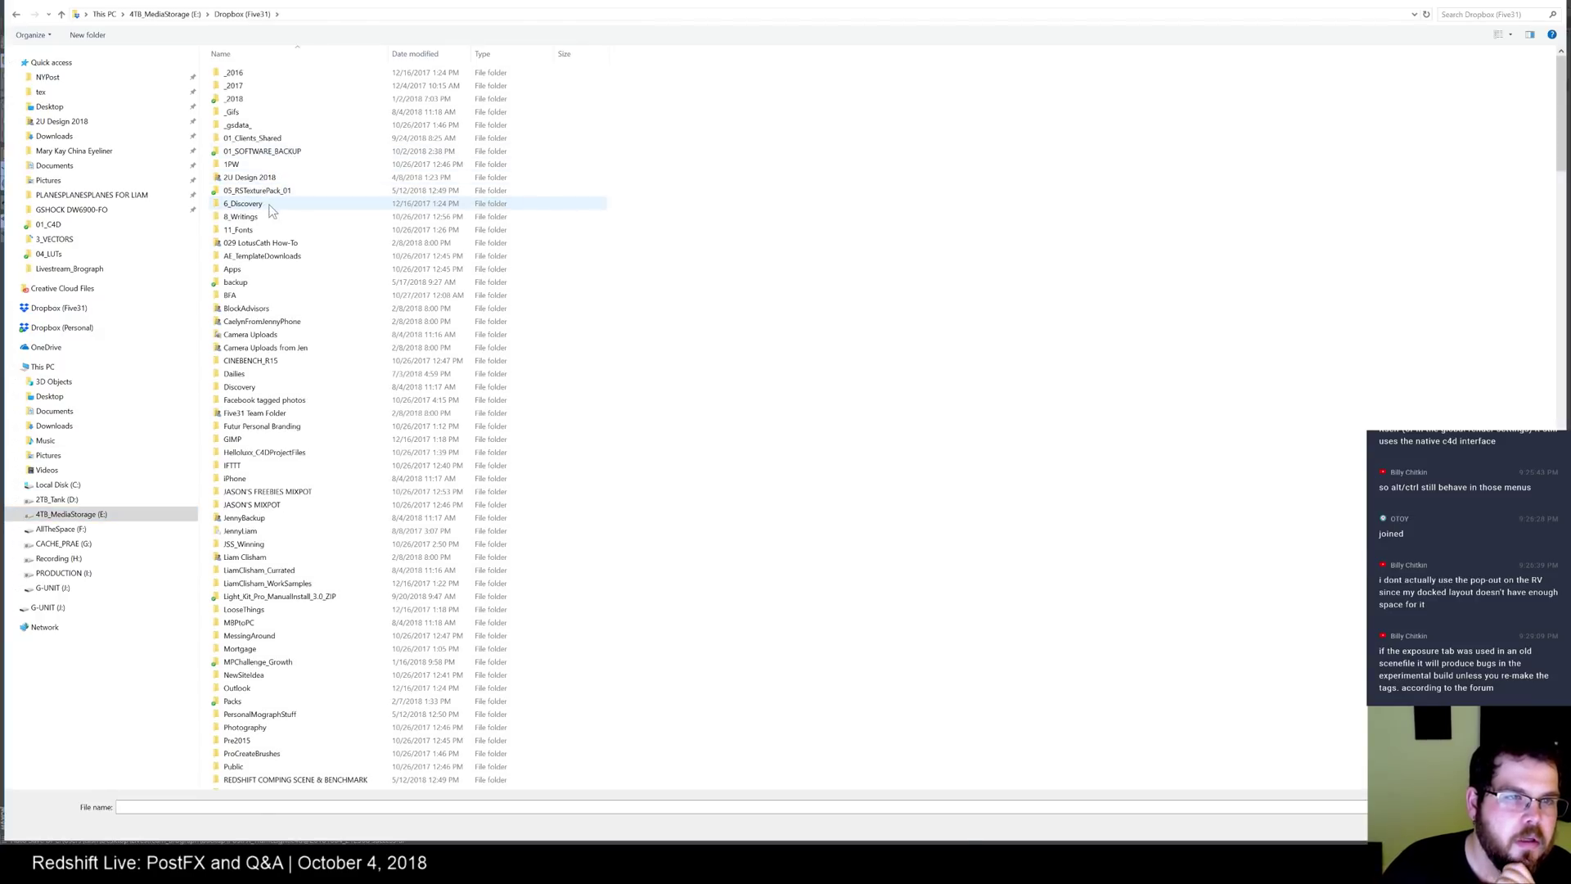
double_click(249, 190)
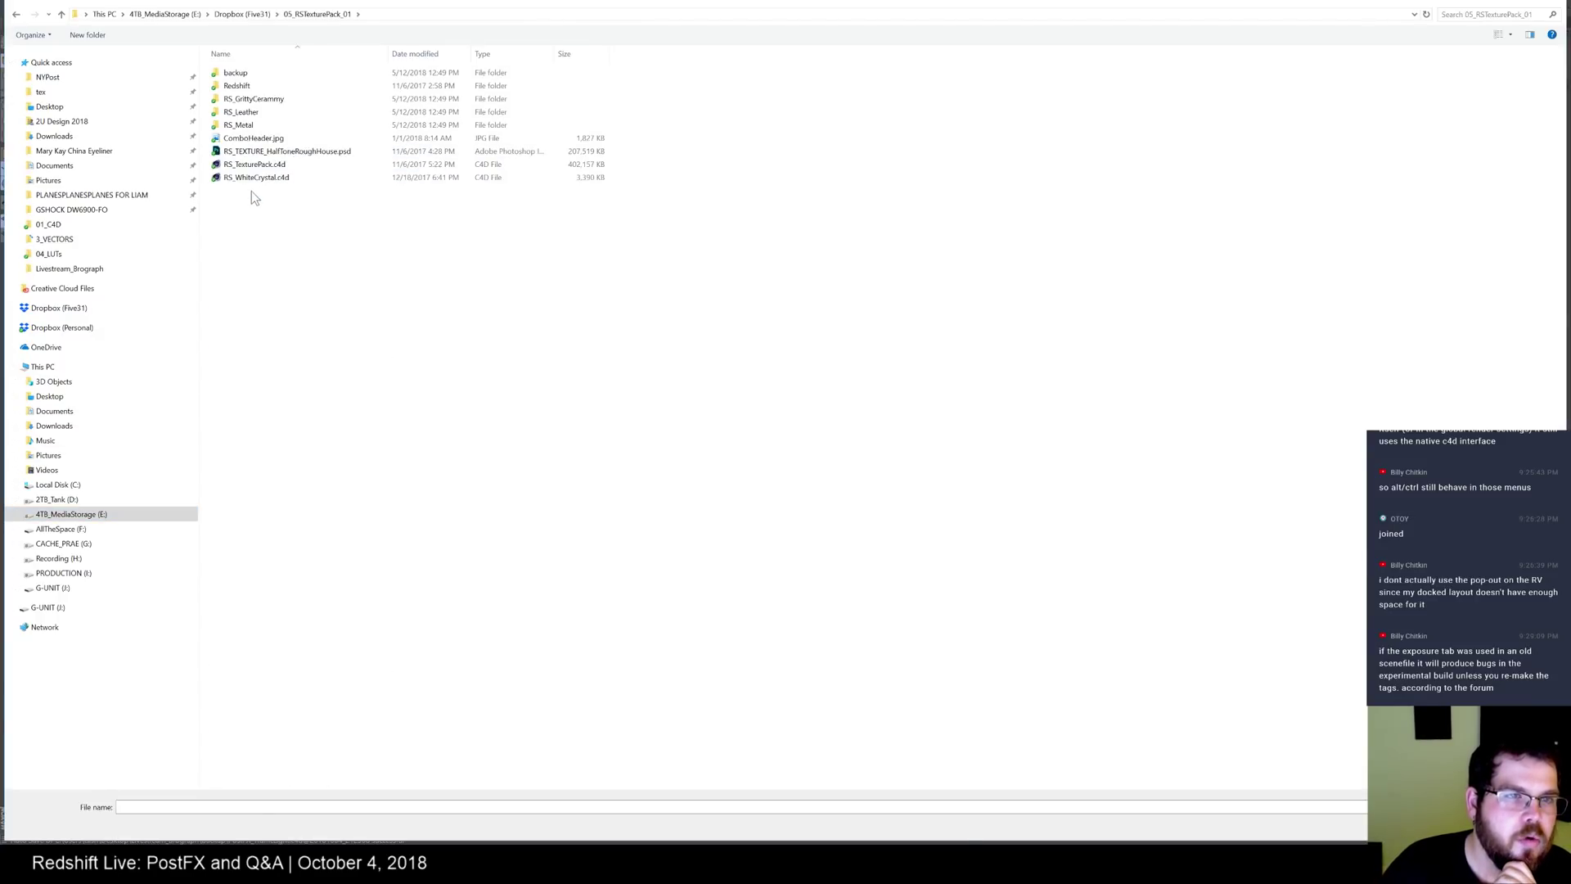
double_click(249, 164)
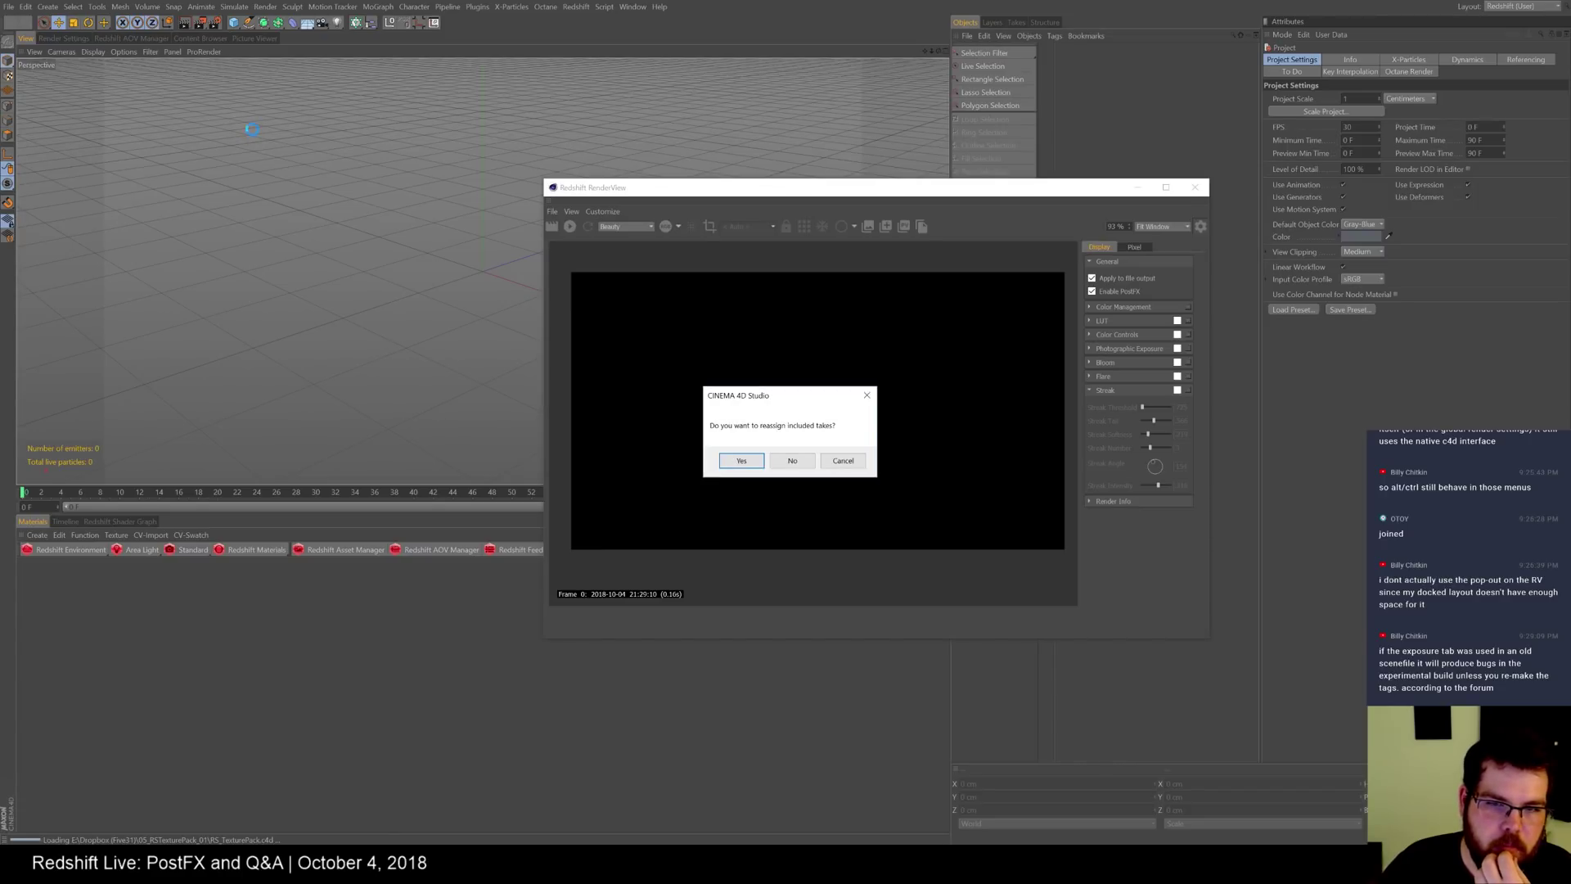
left_click(800, 459)
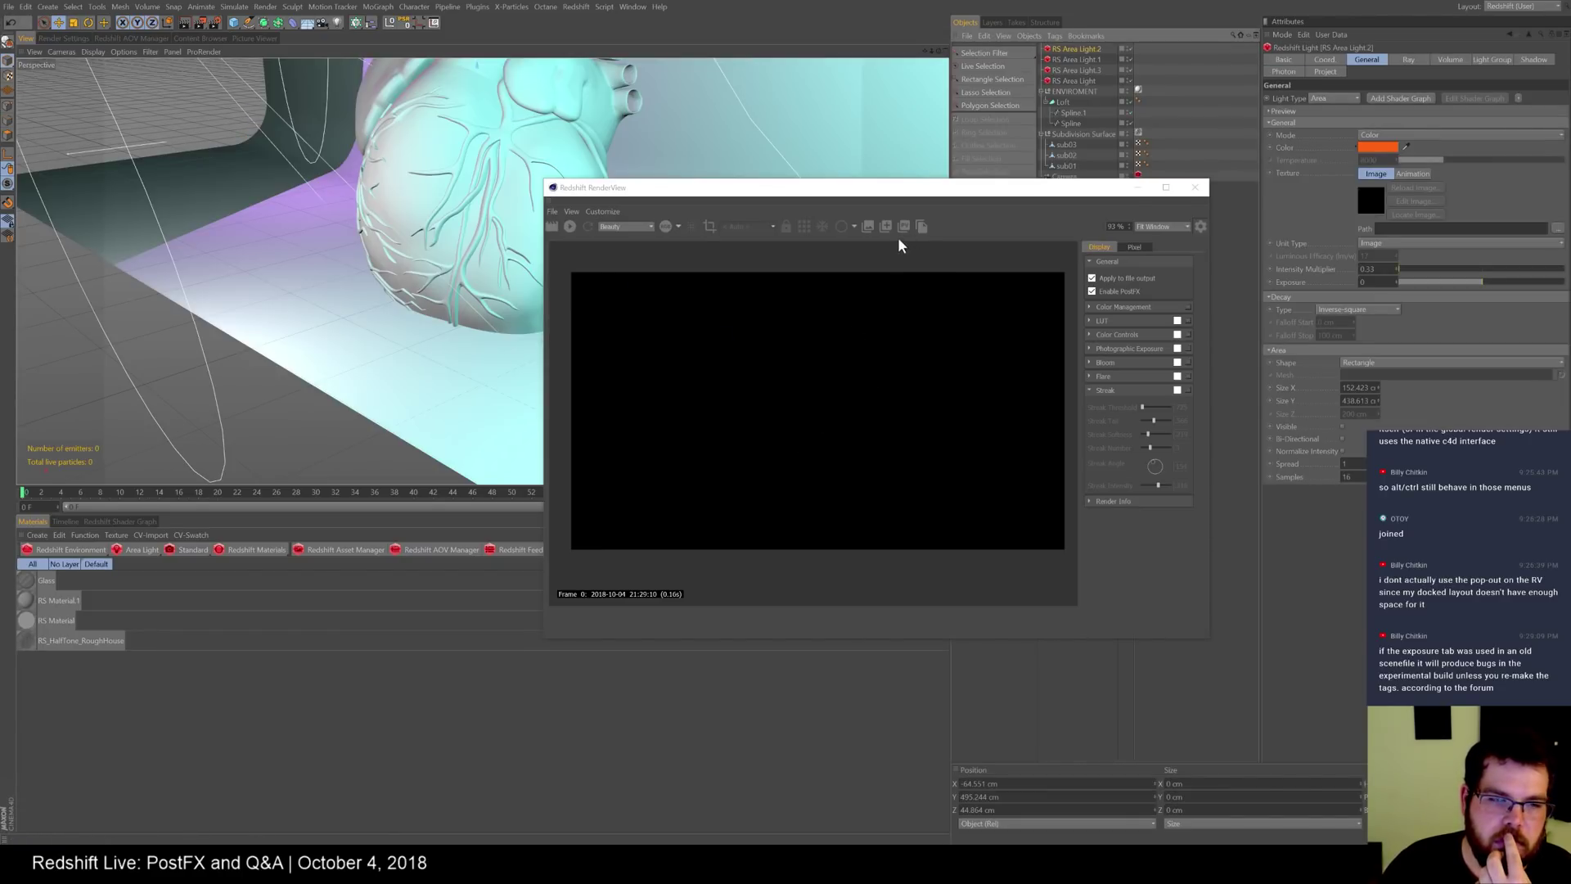
- Move the RenderView aside and close the project with the merged heart scene without saving it
mouse_move(927, 199)
left_mouse_down()
mouse_move(820, 409)
mouse_move(896, 231)
left_mouse_up()
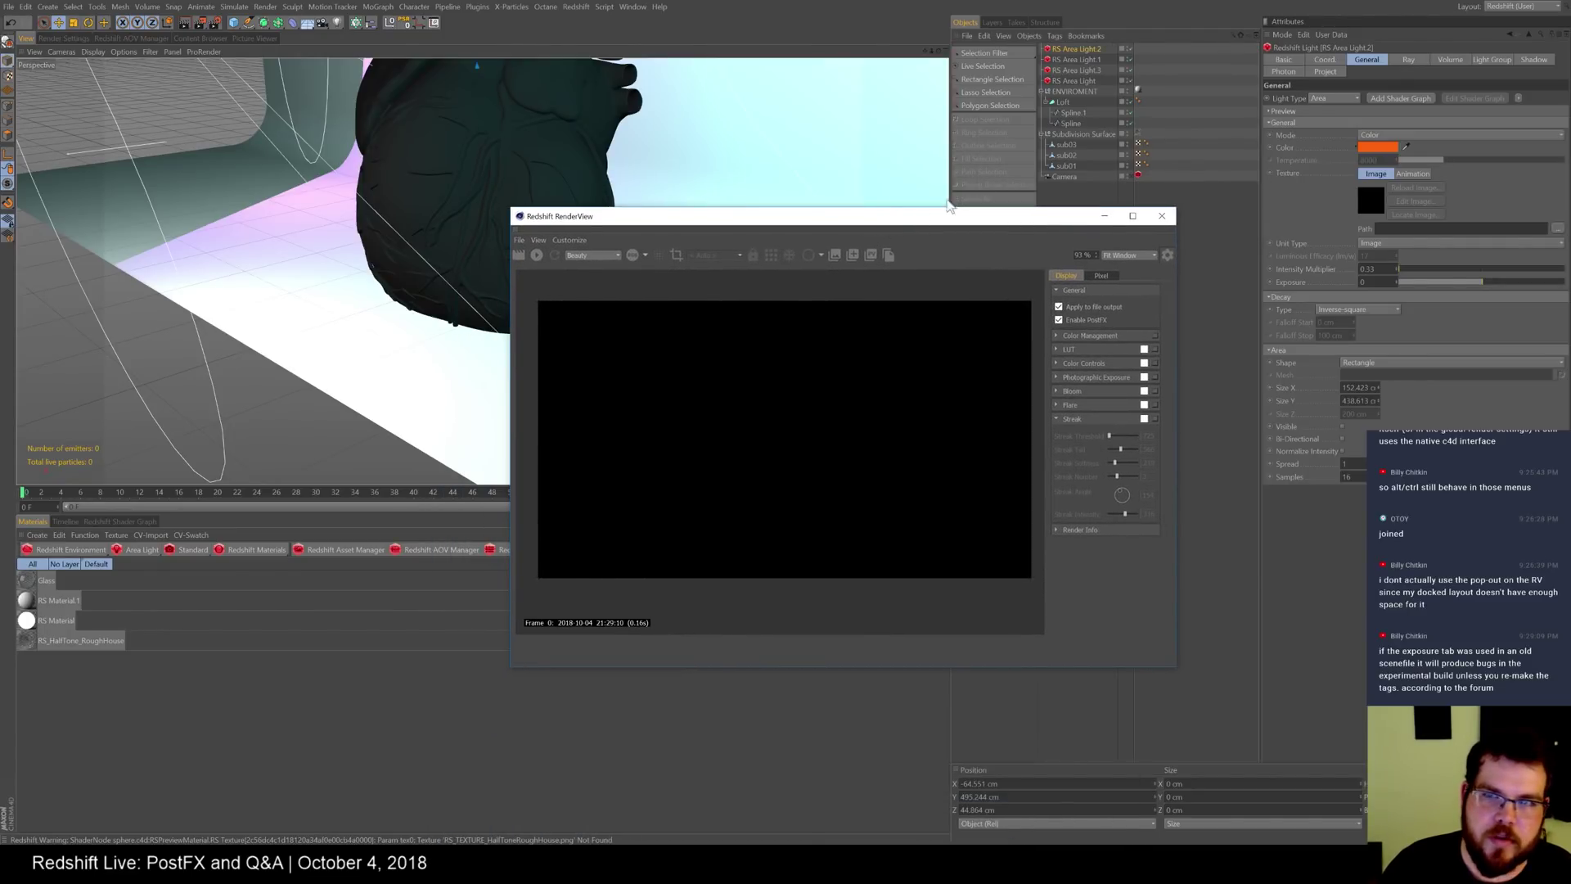
left_click(25, 6)
left_click(9, 6)
left_click(35, 80)
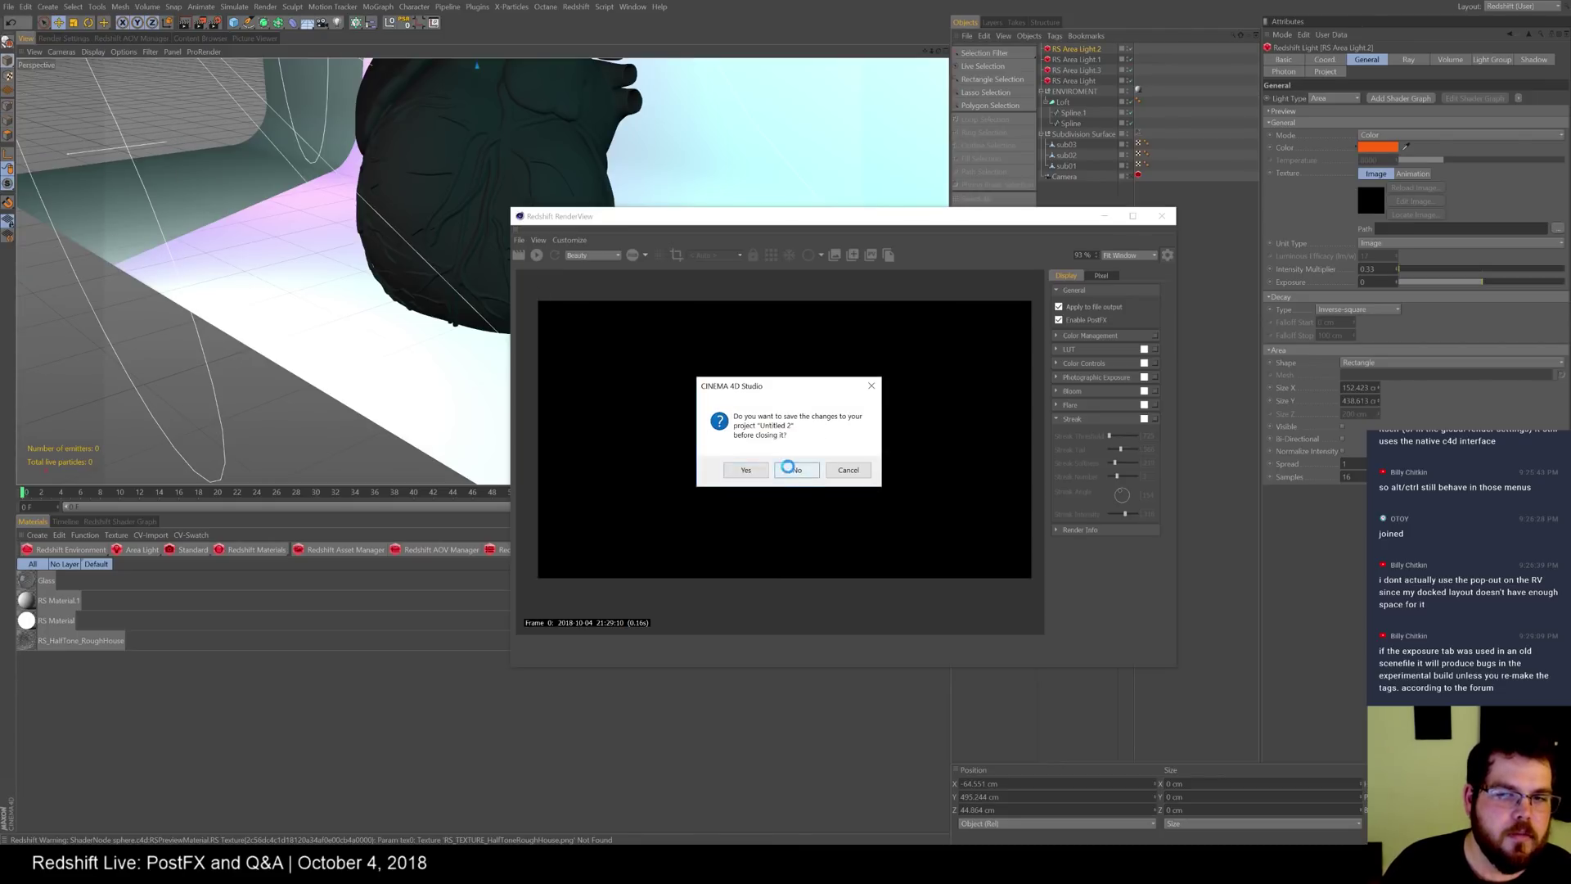
left_click(796, 470)
- Open the RS_WhiteCrystal.c4d scene and accept its upgrade to the latest Redshift format
left_click(9, 7)
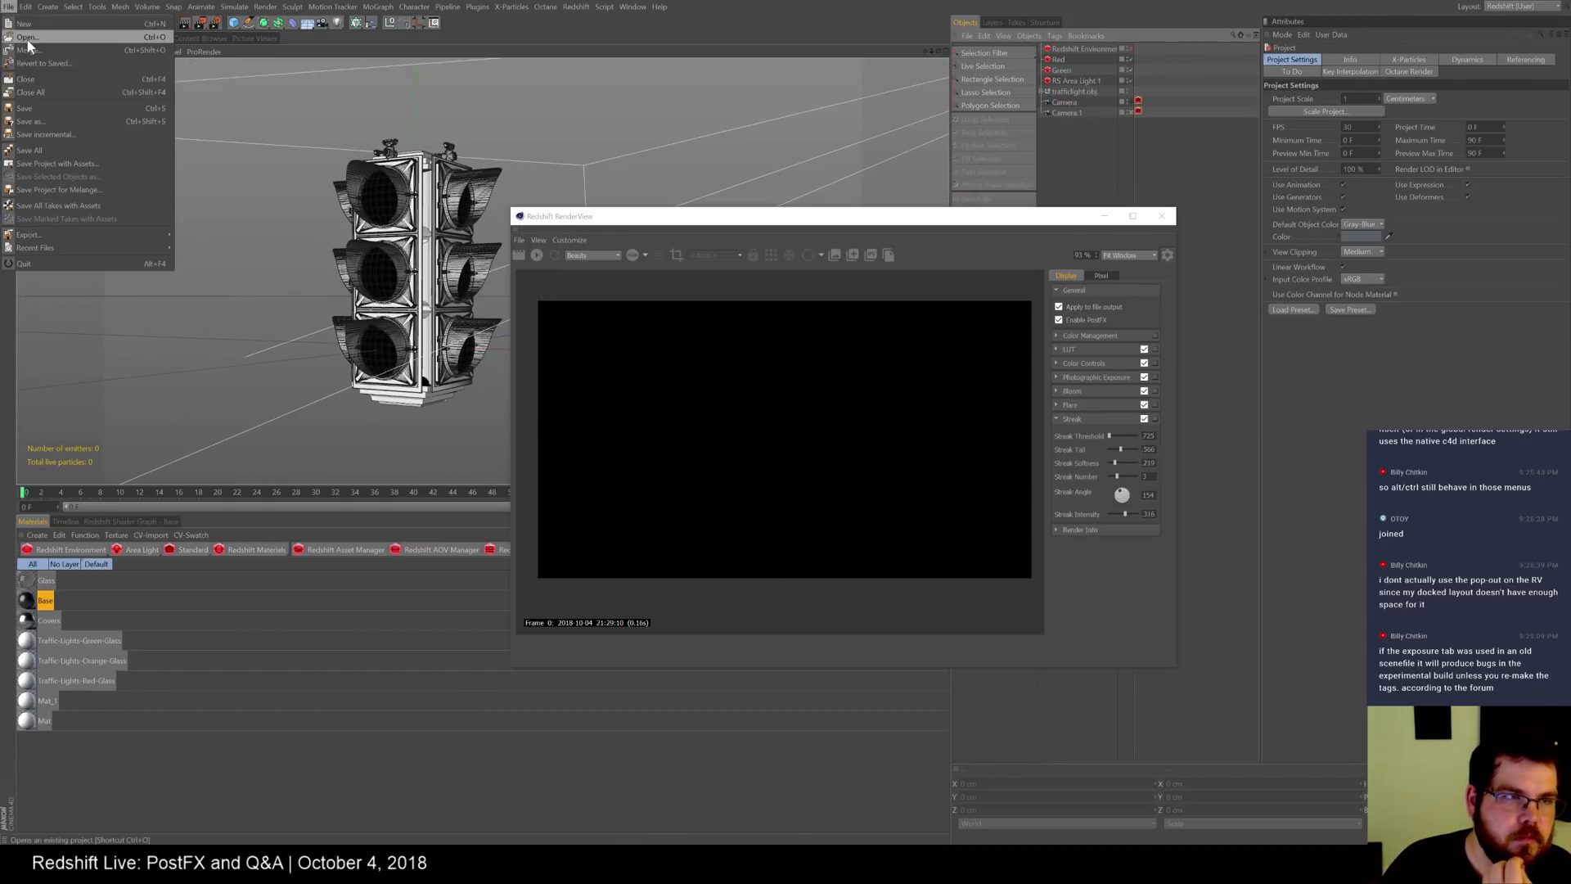
left_click(71, 37)
double_click(273, 178)
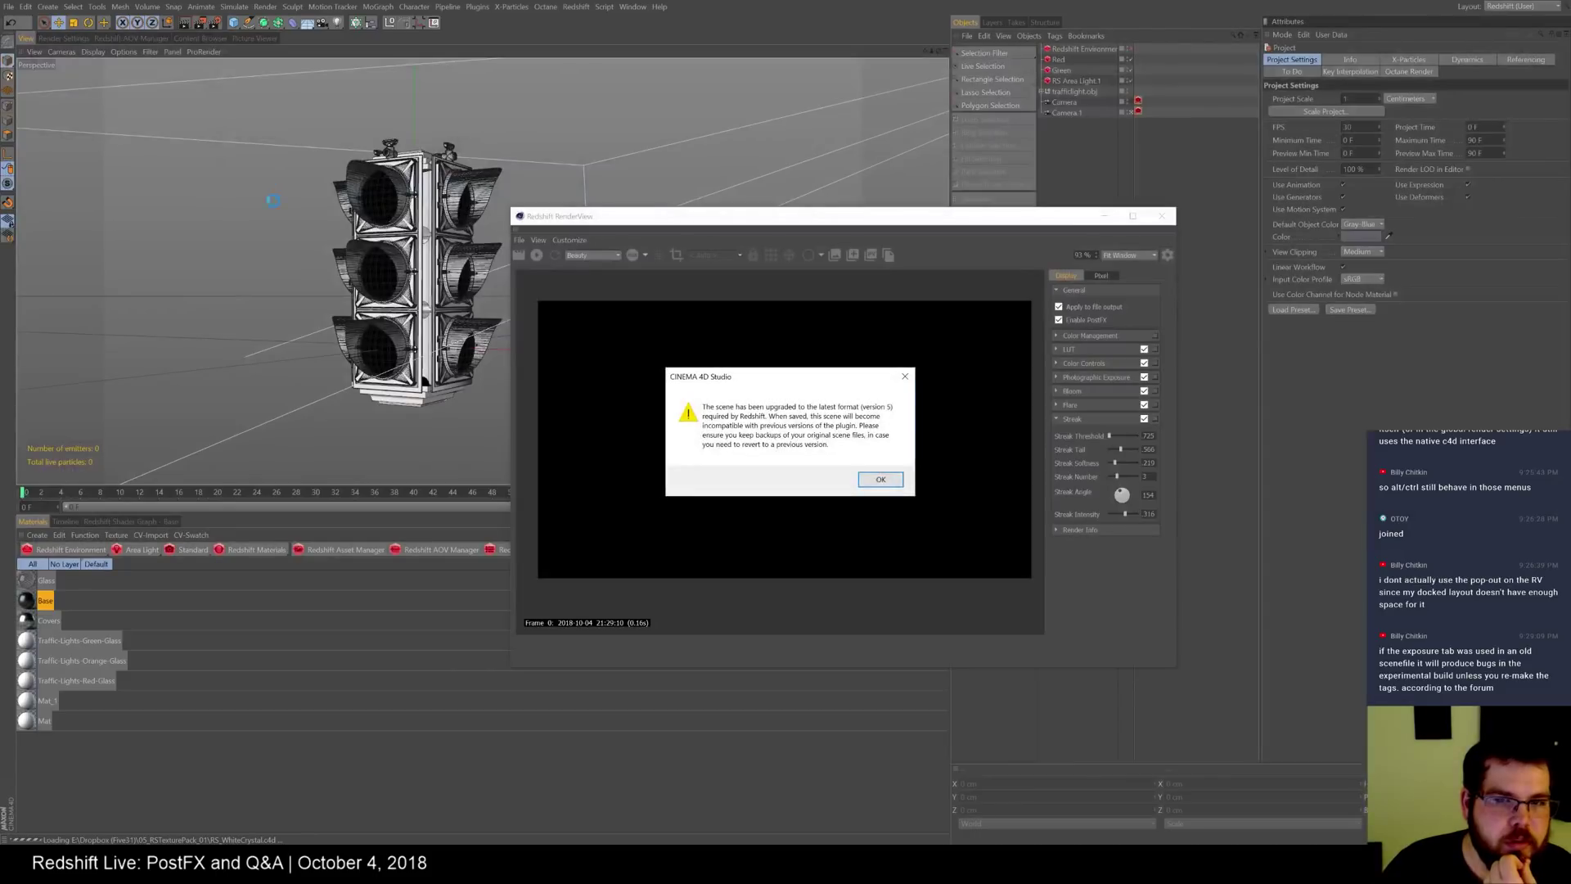
left_click(887, 479)
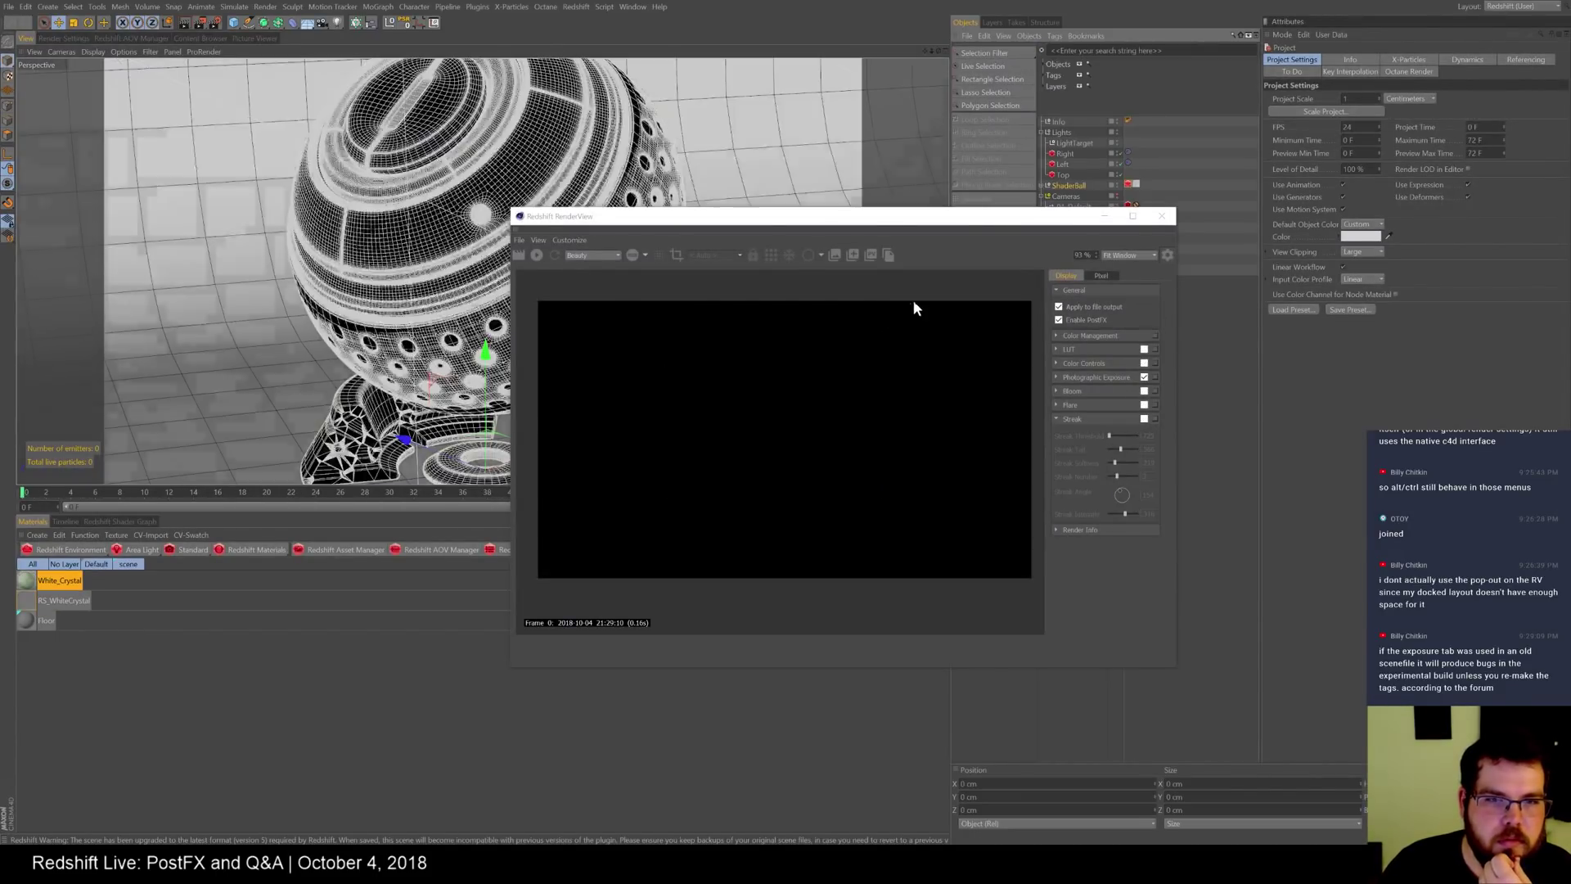
- Uncover the object list and delete the White_Crystal and RS_WhiteCrystal materials, keeping the Floor material
left_click_drag(1029, 217, 858, 408)
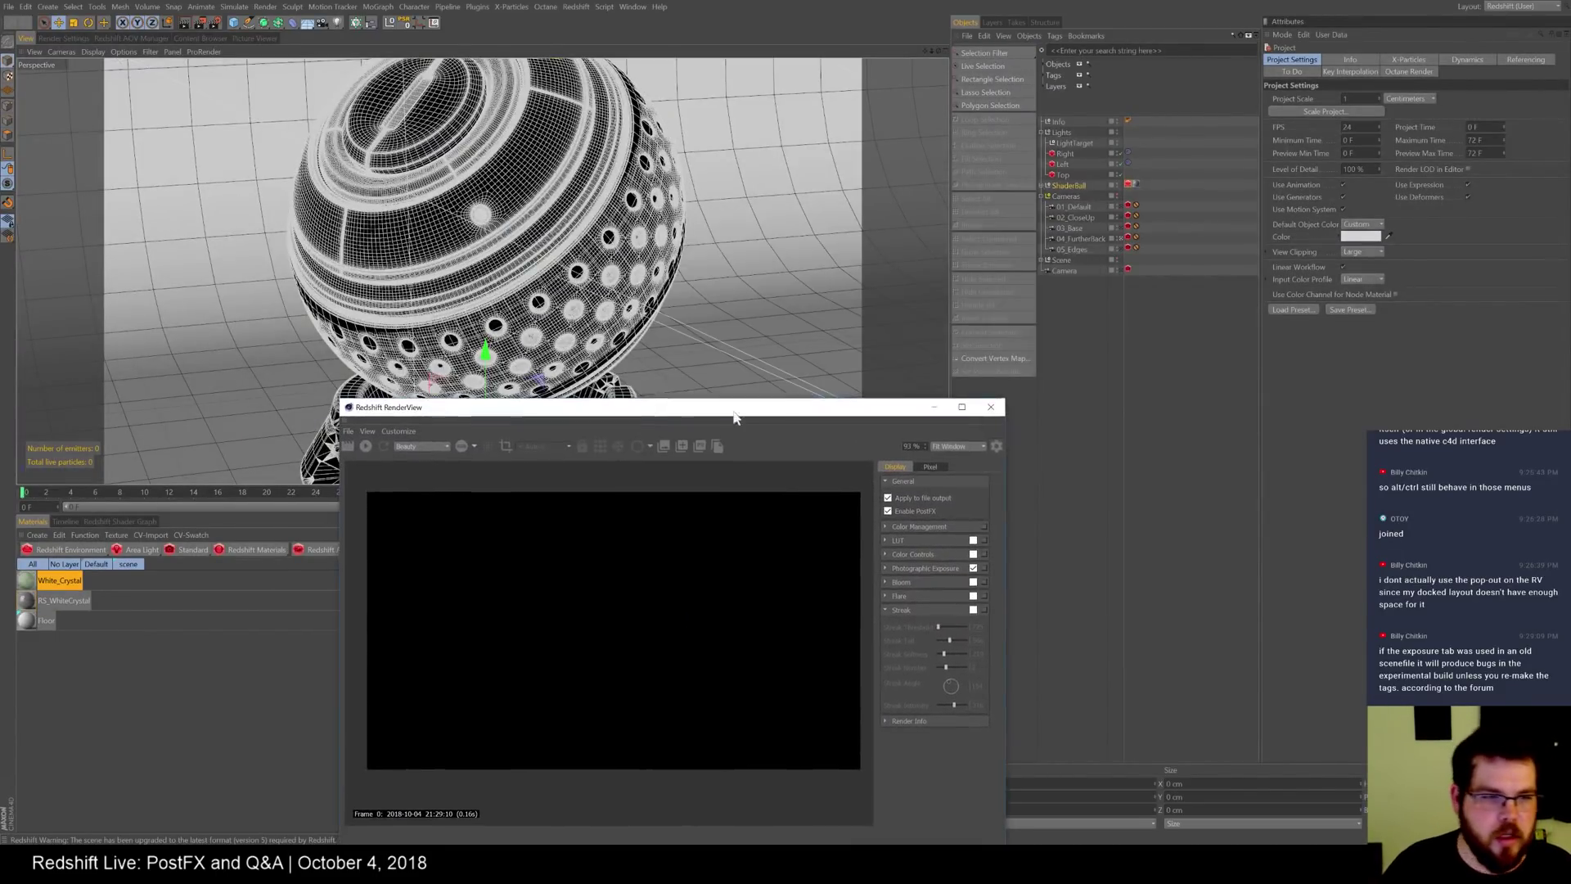
left_click(135, 654)
key("ctrl+a")
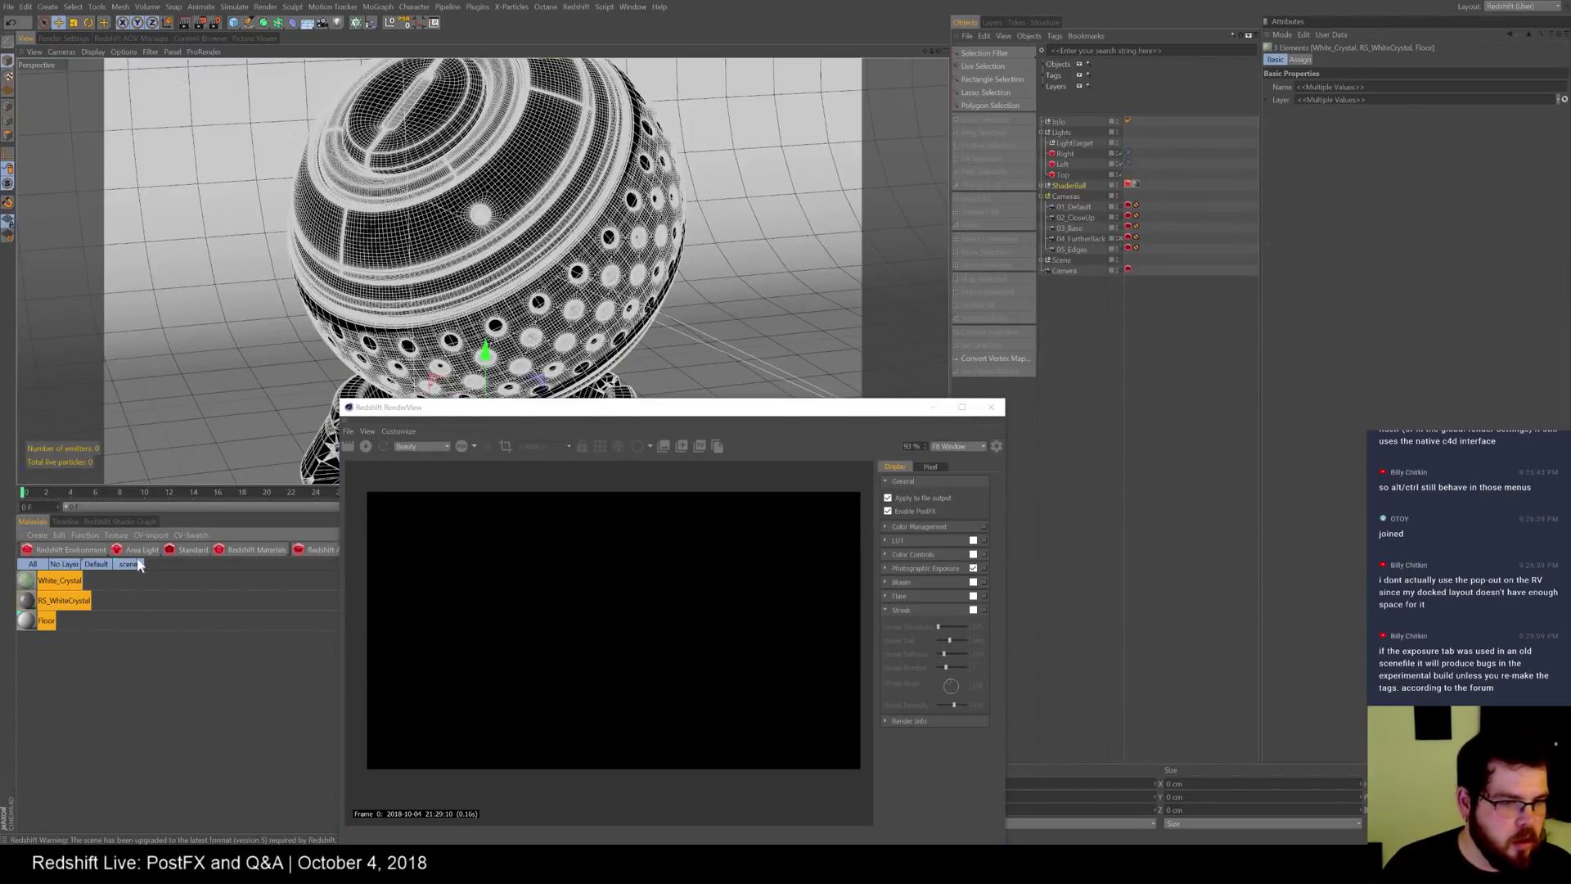
left_click_drag(134, 606, 56, 576)
key("Delete")
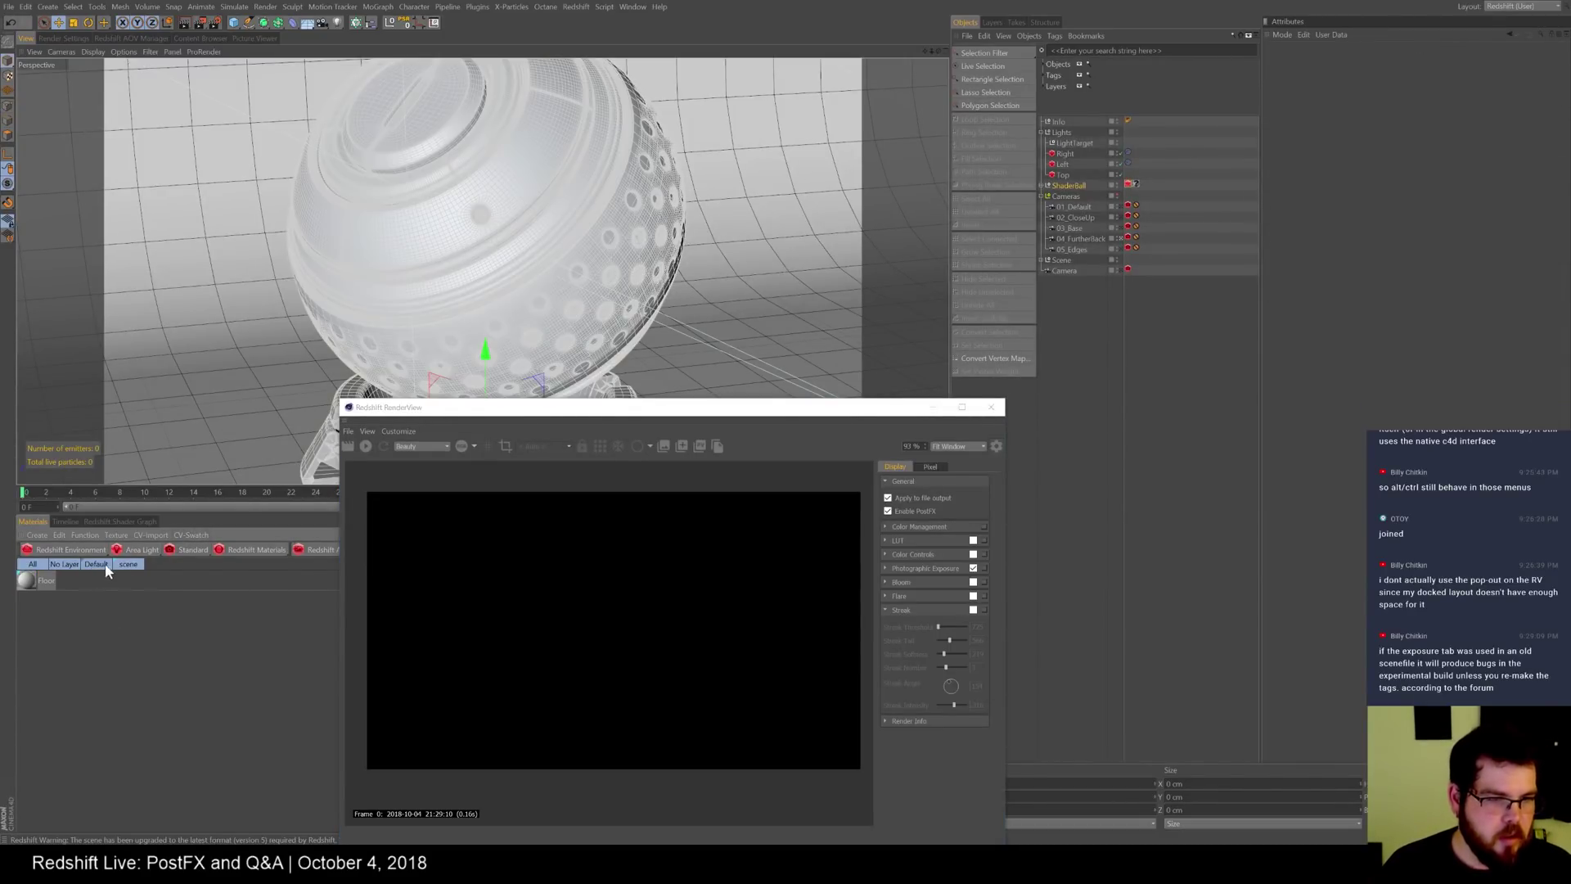
- Delete the ShaderBall's material tag and the Redshift Camera tags from all the scene's cameras
left_click(1129, 185)
key("Delete")
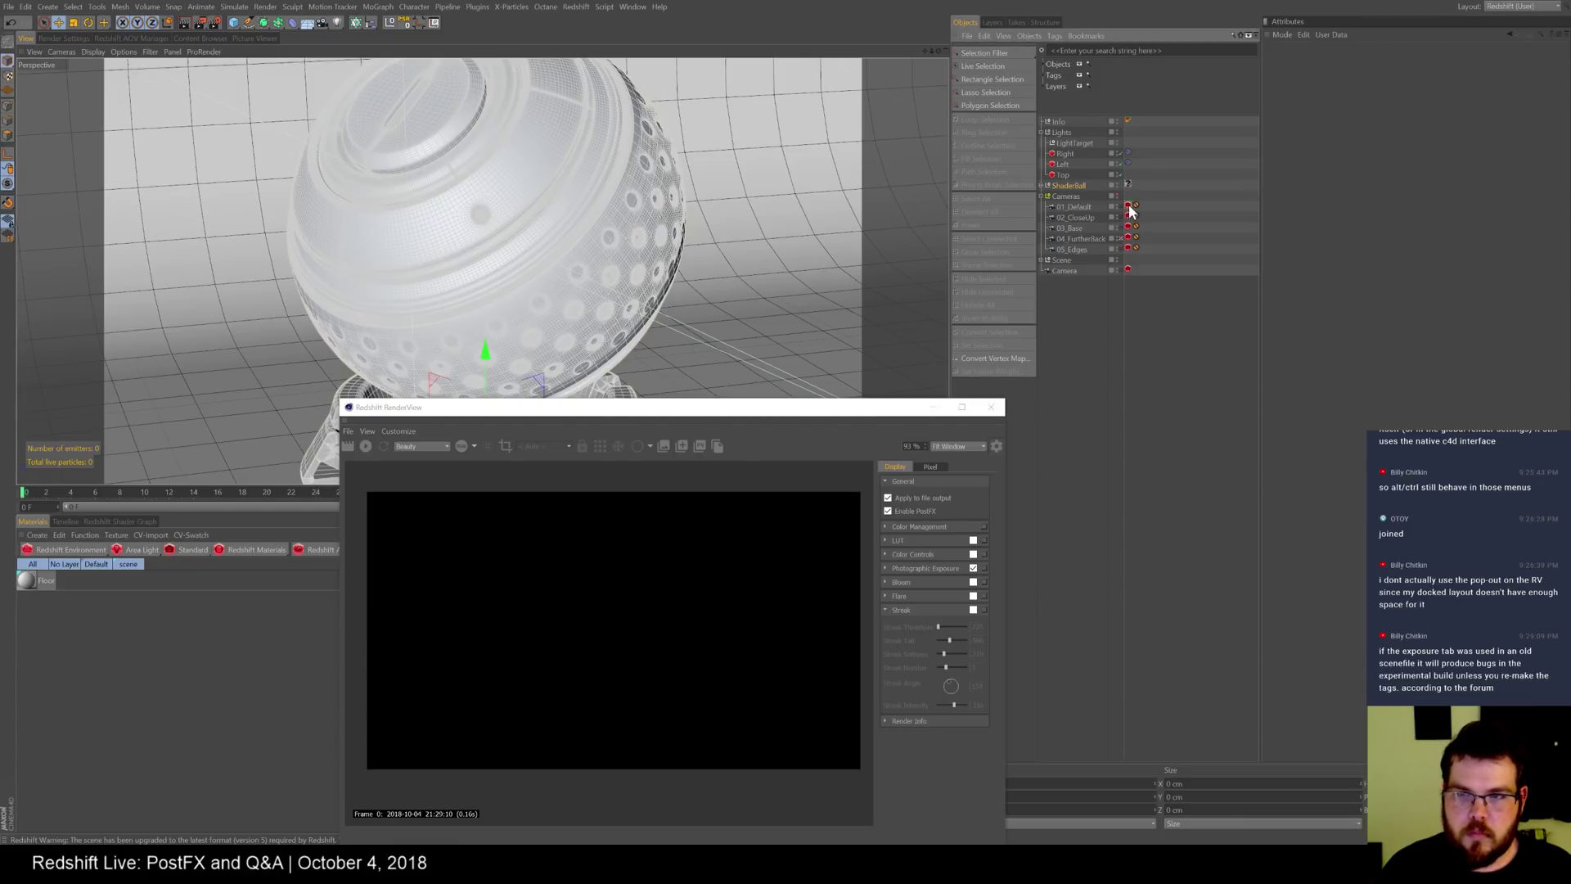
left_click(1127, 238)
key("Delete")
left_click(1128, 249)
key("Delete")
- Place the RenderView below the camera list, look through 01_Default, and return the viewport to the 04_FurtherBack camera
left_click_drag(664, 409, 867, 175)
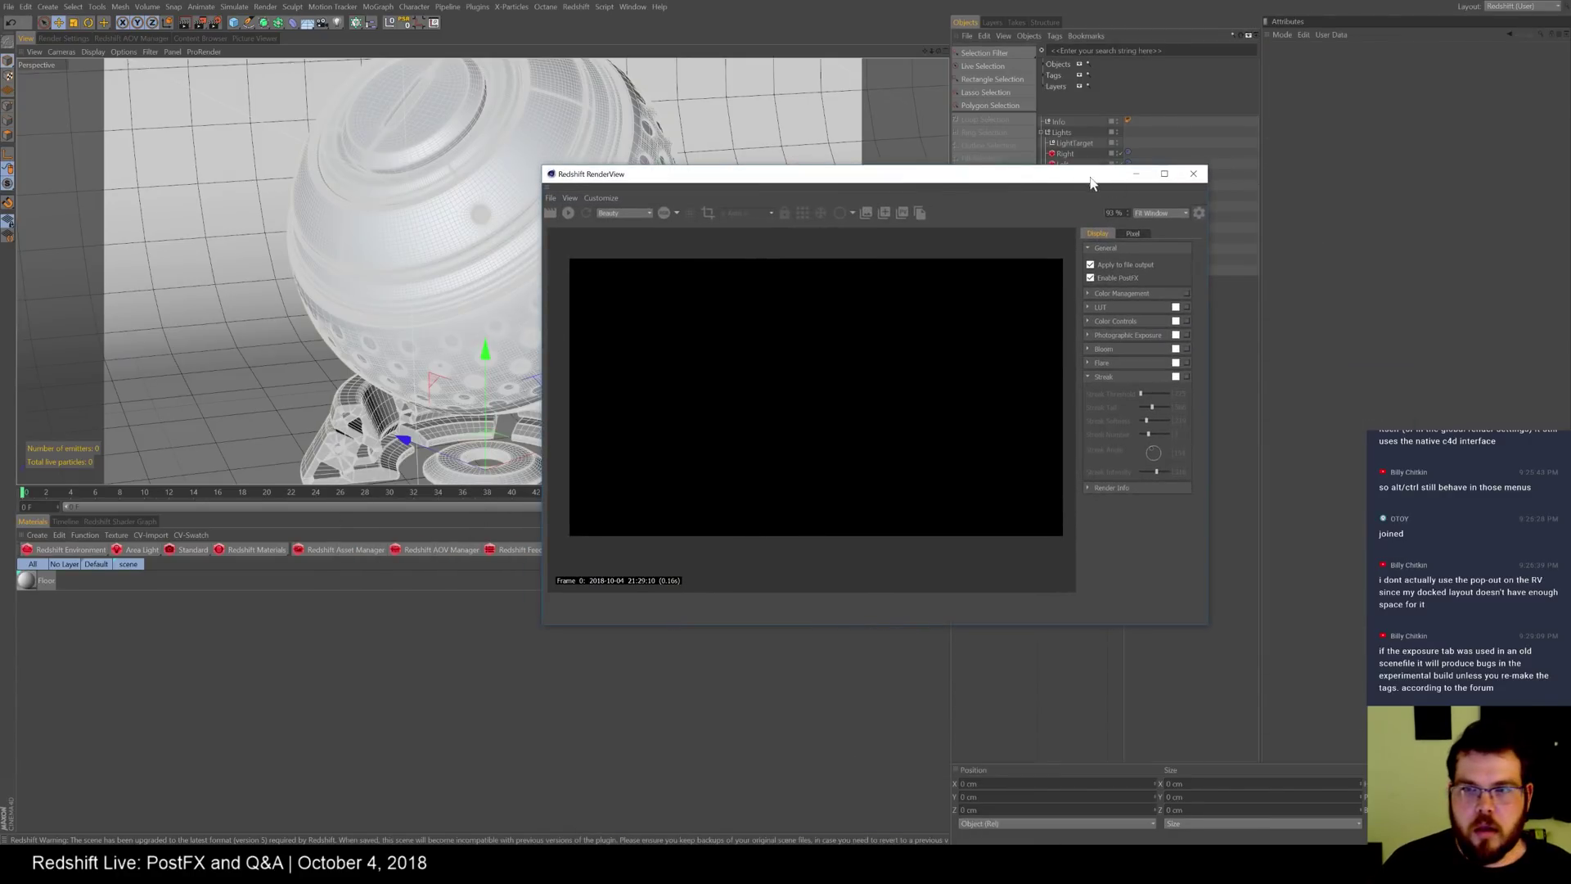
left_click_drag(1091, 181, 1091, 308)
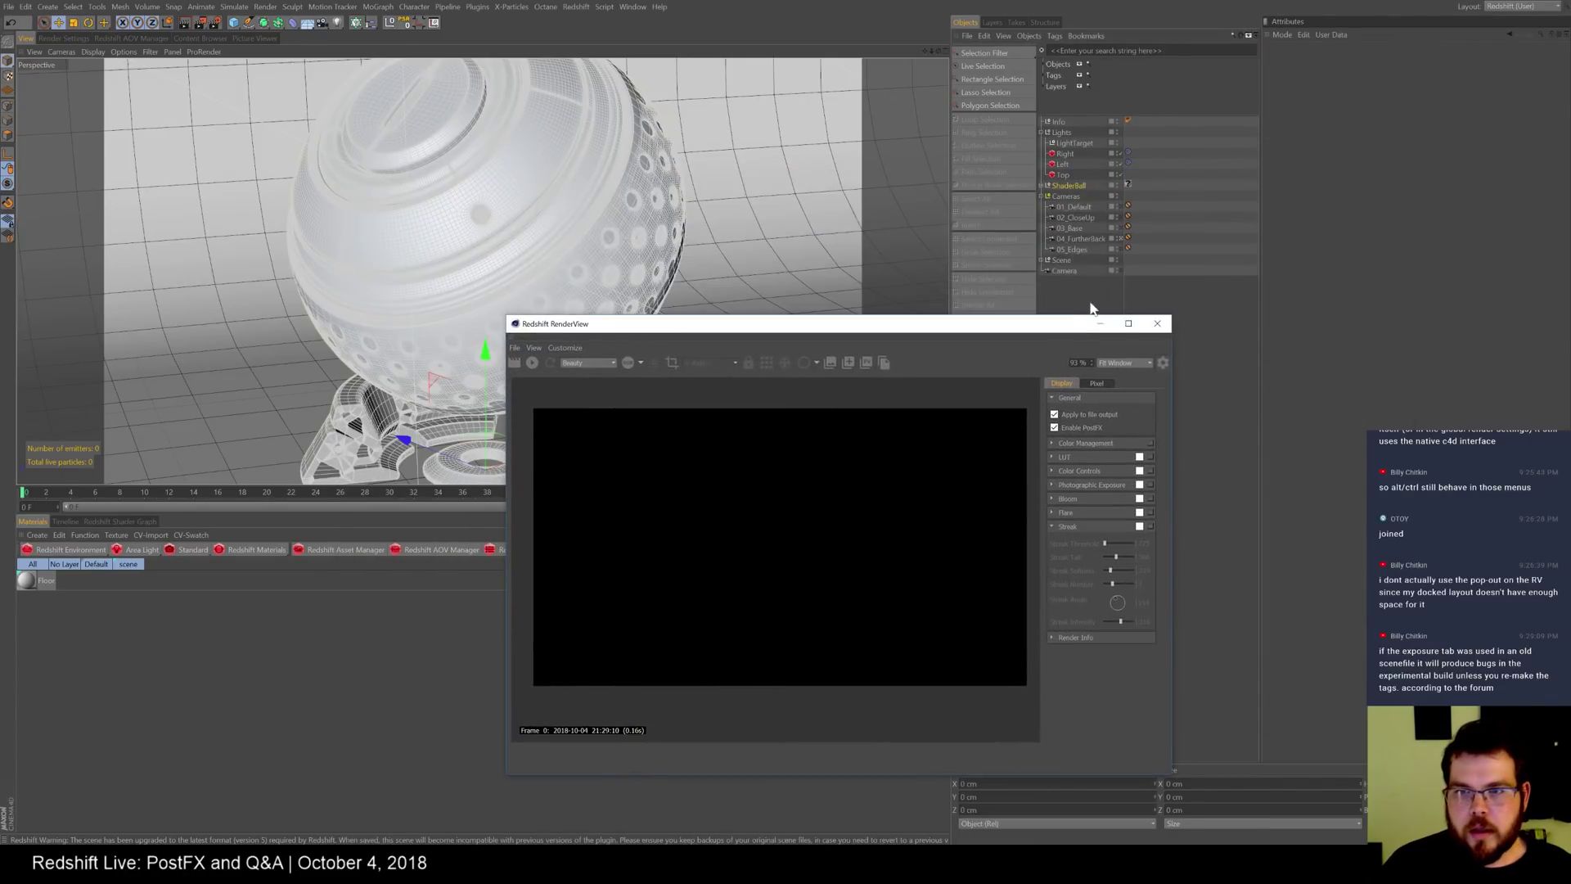
left_click(1120, 206)
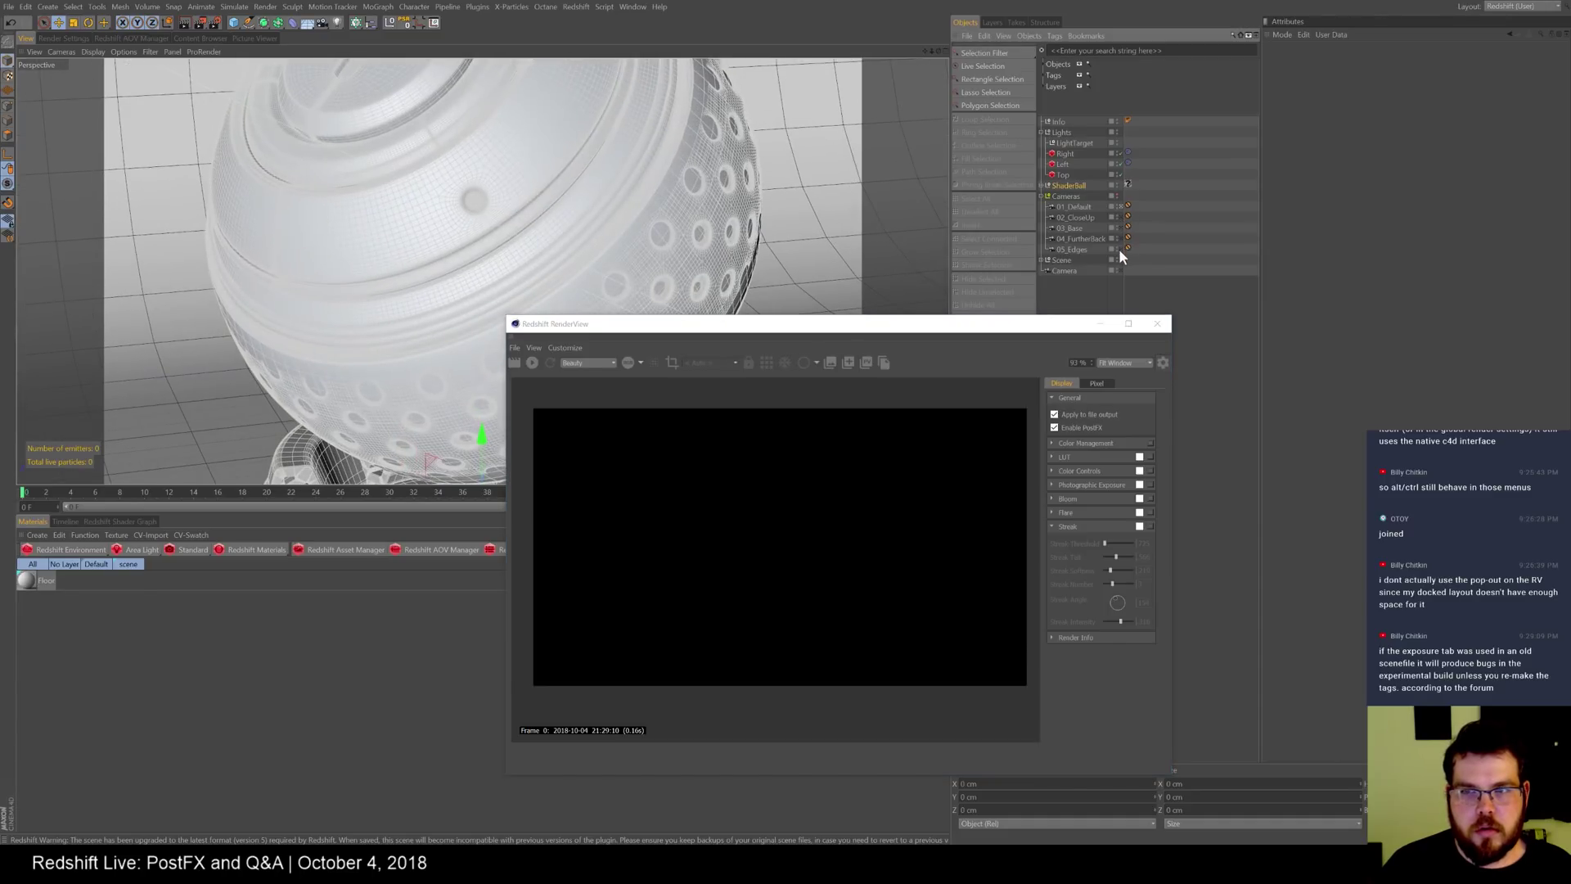
left_click(1120, 238)
- Move the RenderView off the material list and create a Redshift Car Paint material
left_click_drag(728, 331, 667, 97)
left_click(239, 549)
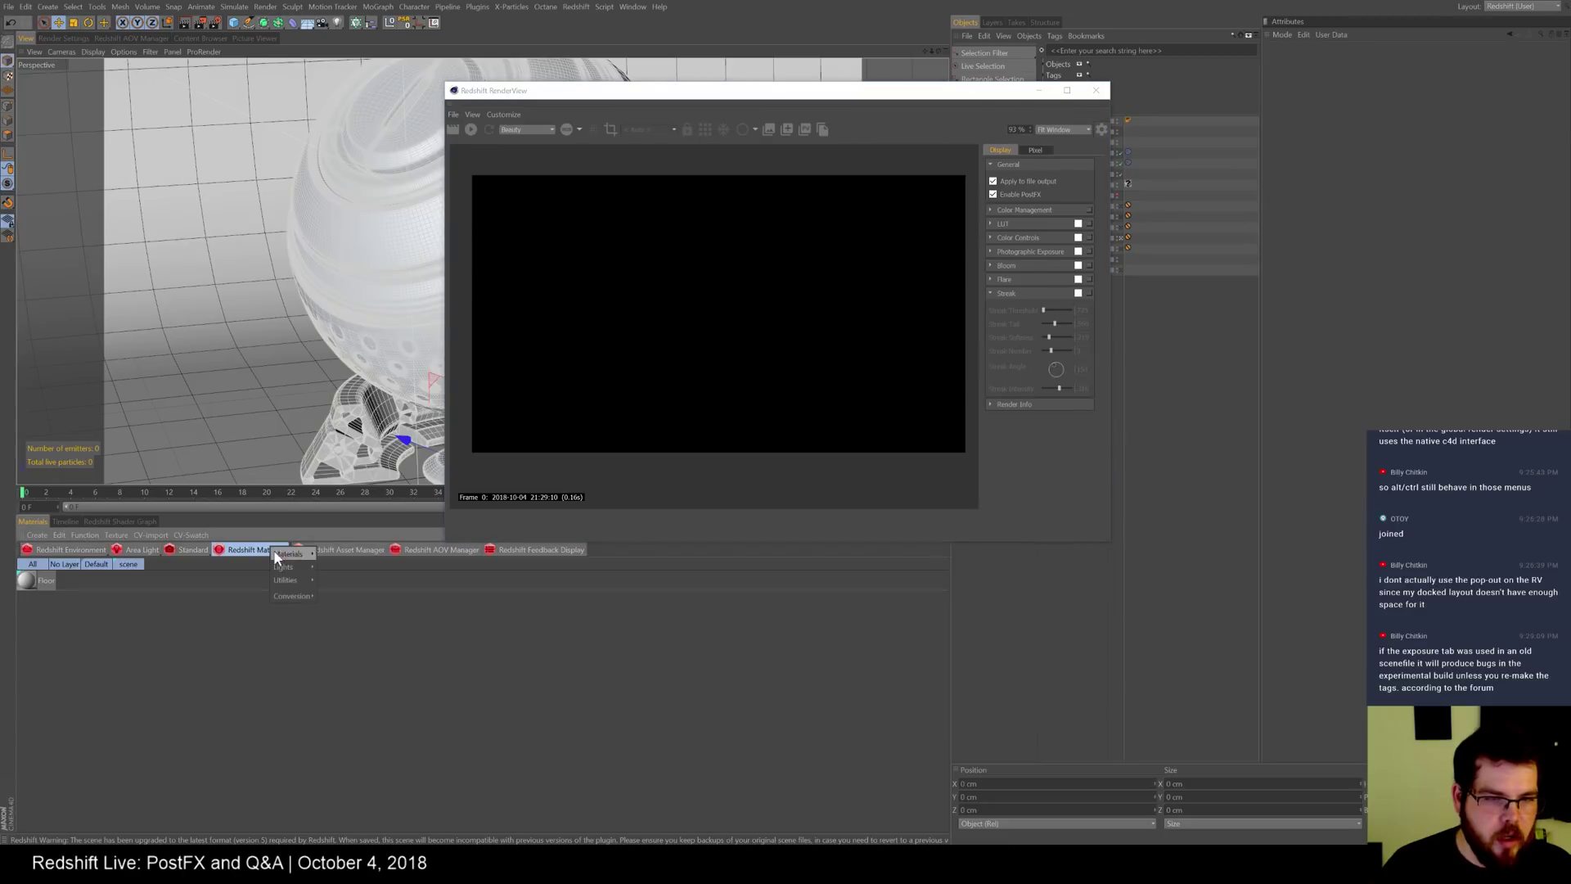
mouse_move(278, 553)
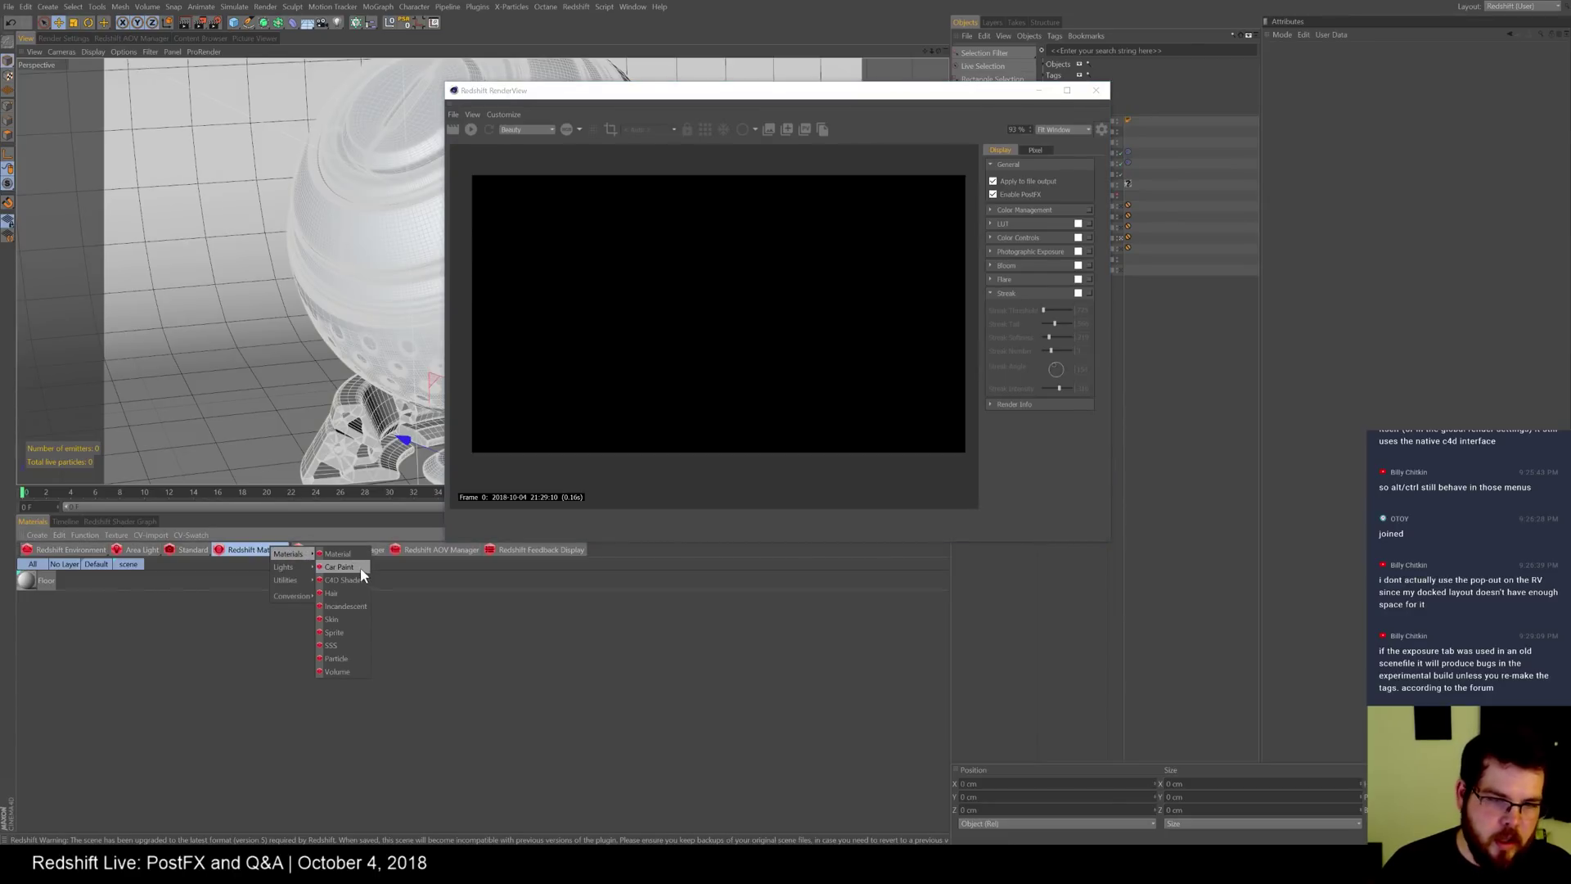
left_click(340, 566)
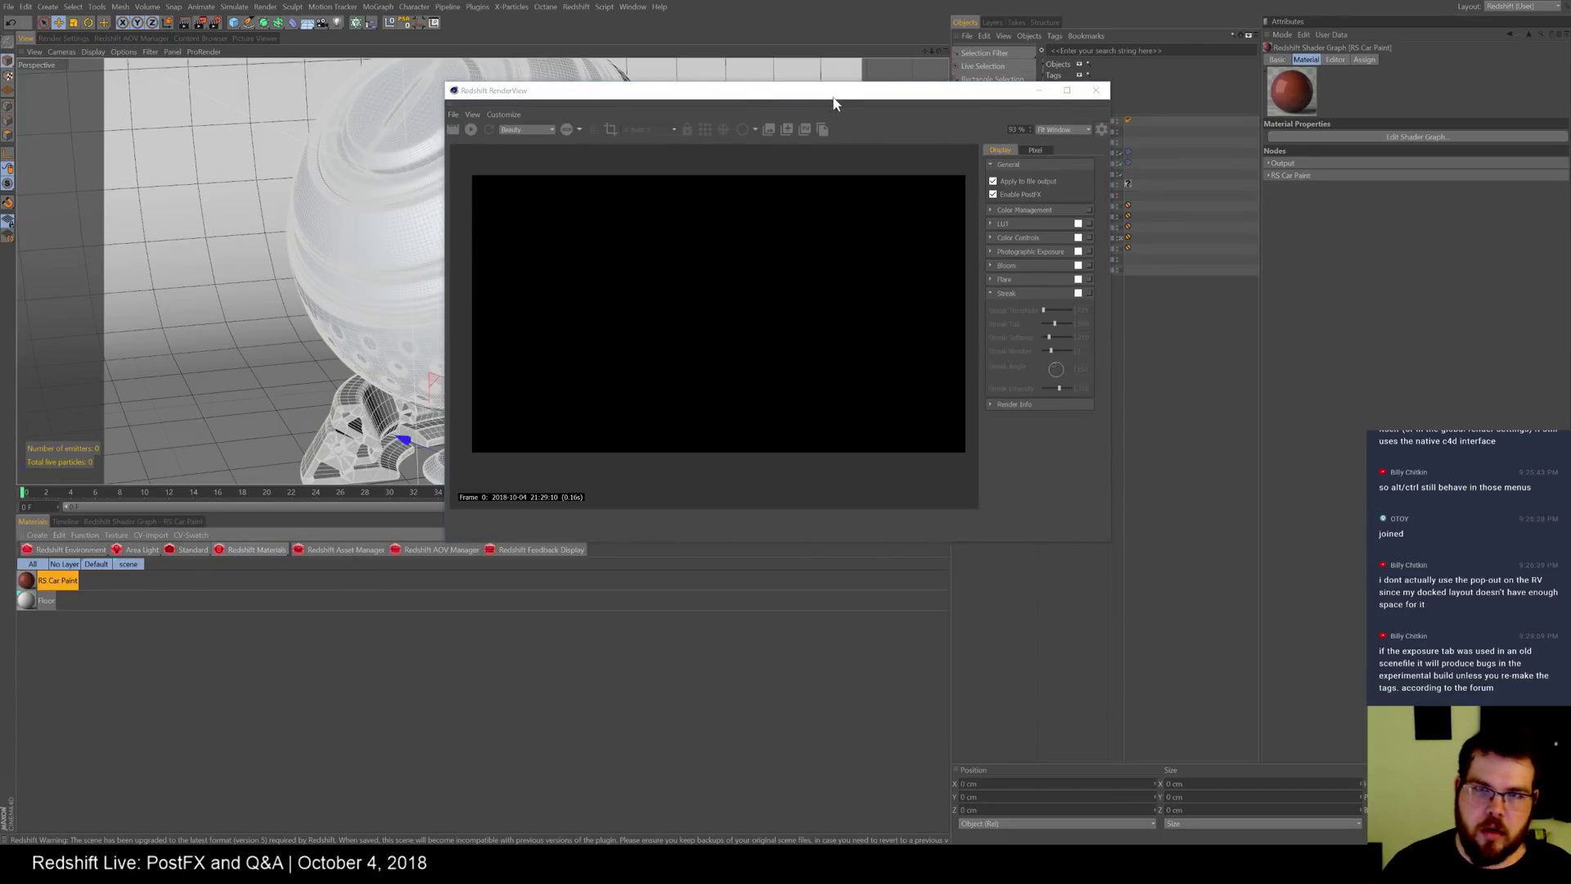
- Apply the RS Car Paint material to the ShaderBall, reposition the RenderView and start the live render
left_click_drag(831, 92, 484, 126)
mouse_move(486, 475)
left_mouse_down()
mouse_move(1093, 184)
mouse_move(1127, 183)
left_mouse_up()
left_click_drag(395, 133, 796, 97)
left_click(526, 130)
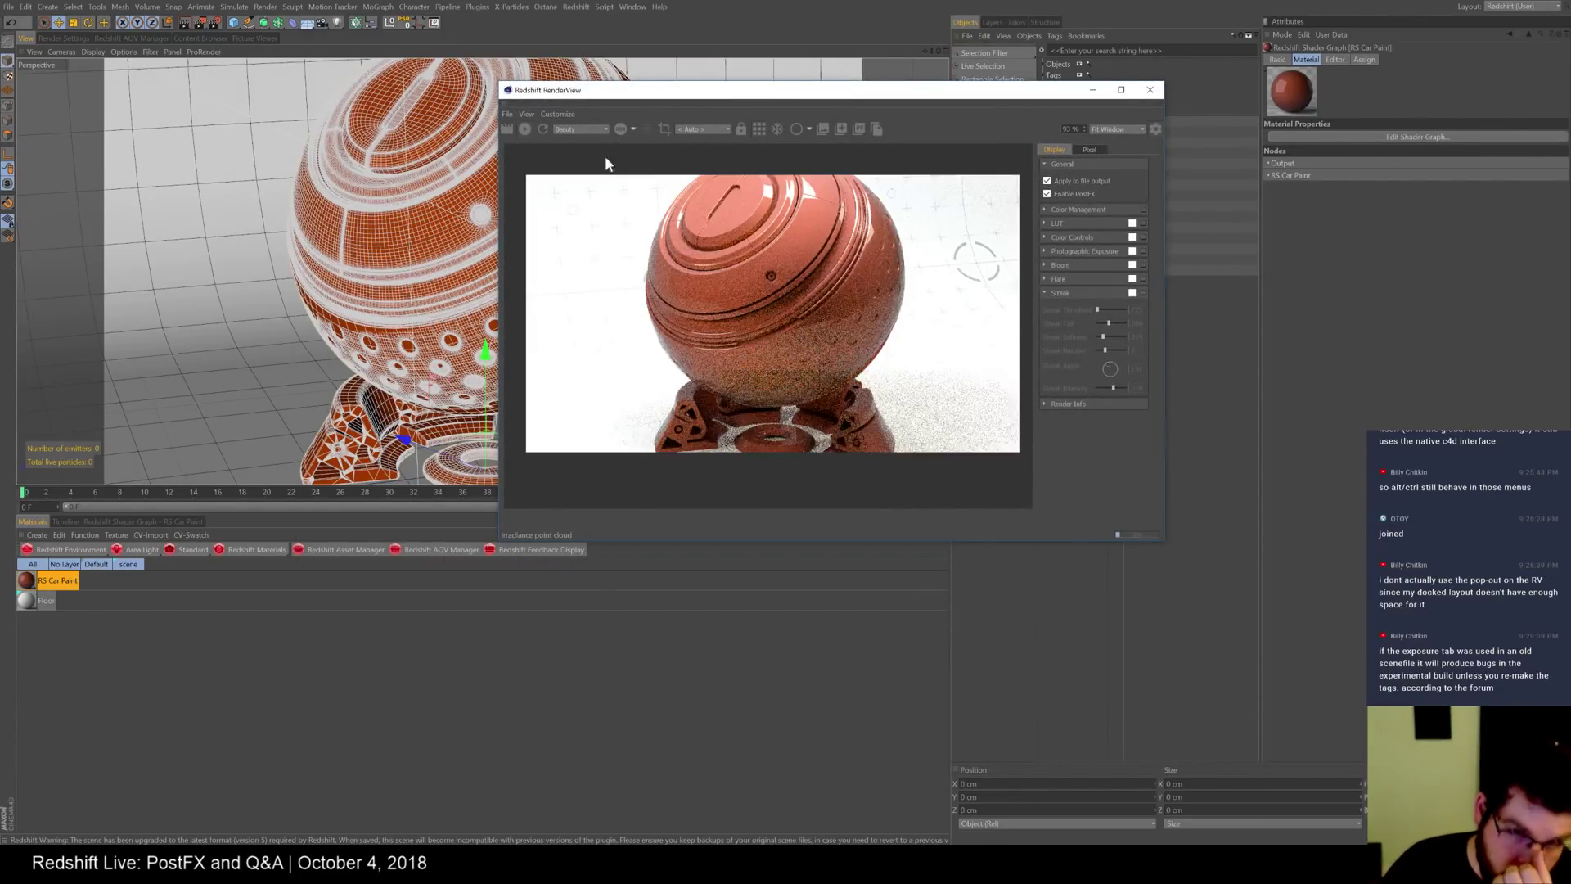
- Set the Redshift primary and secondary GI engines to None in the render settings and return to the viewport
left_click(65, 38)
left_click(47, 115)
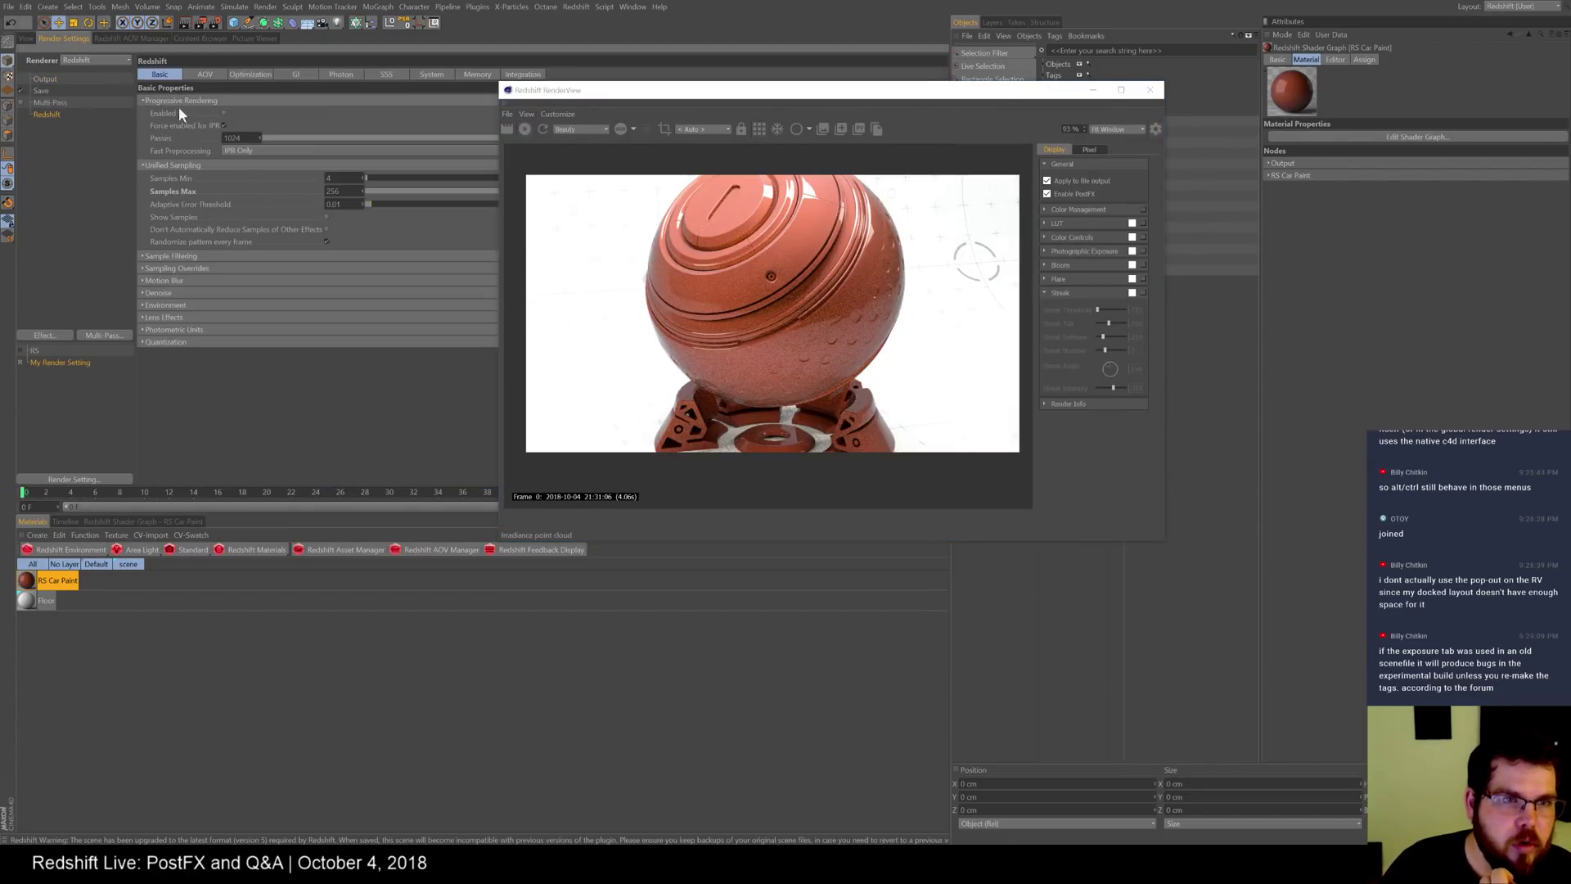
left_click(296, 74)
left_click(306, 125)
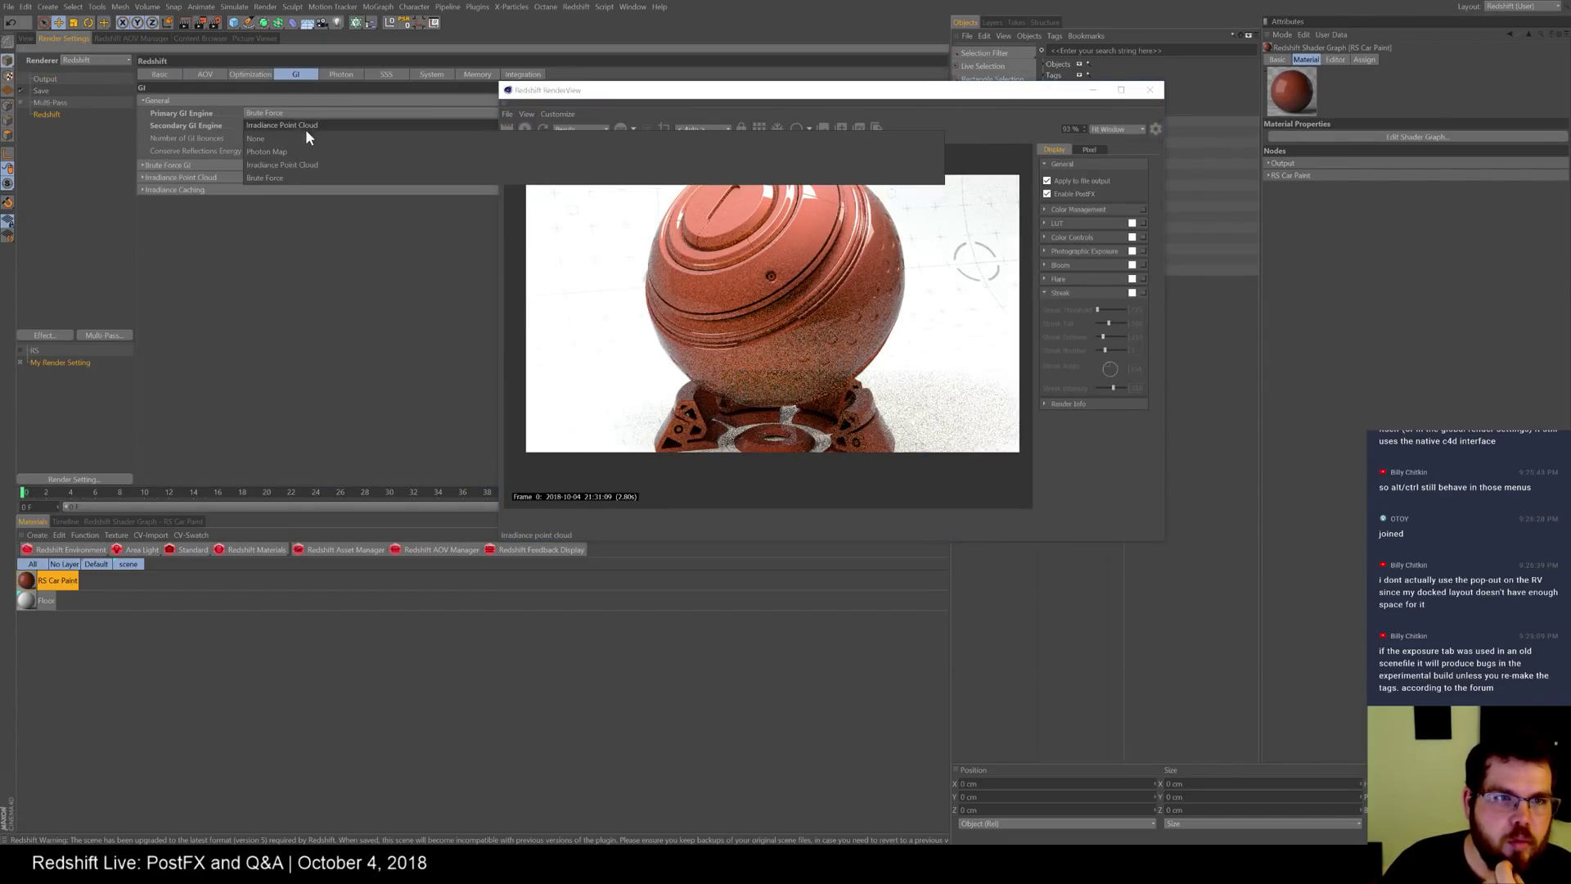
left_click(298, 134)
left_click(293, 113)
left_click(294, 128)
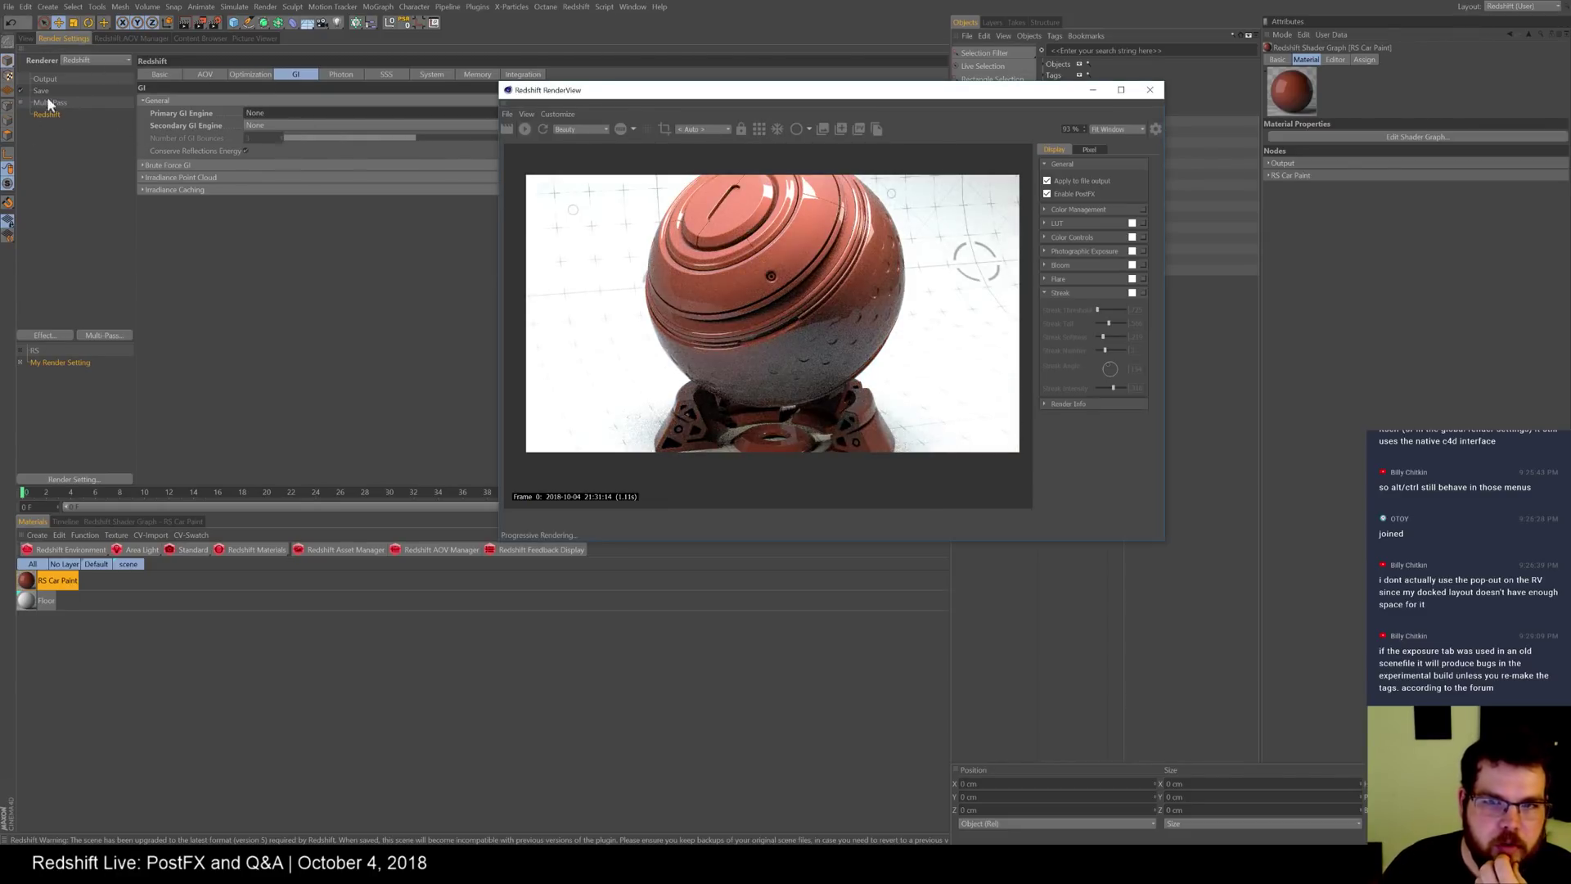
left_click(26, 38)
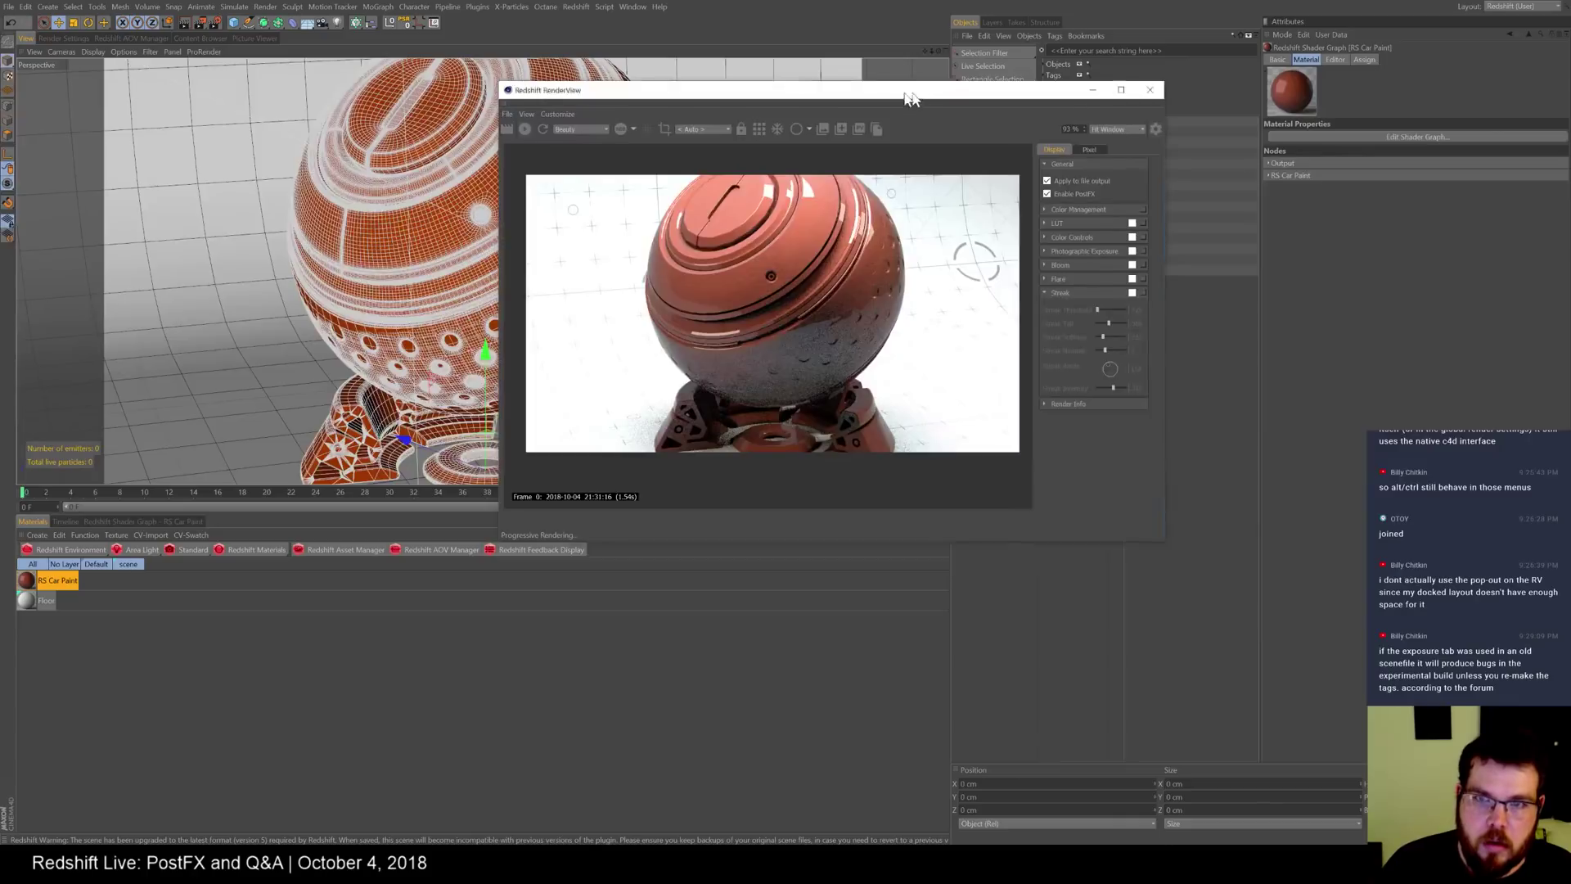
- Move the RenderView off the scene list and set RS Car Paint's base layer pigment color to pale cyan with 20% saturation
left_click_drag(589, 90, 349, 100)
left_click(30, 583)
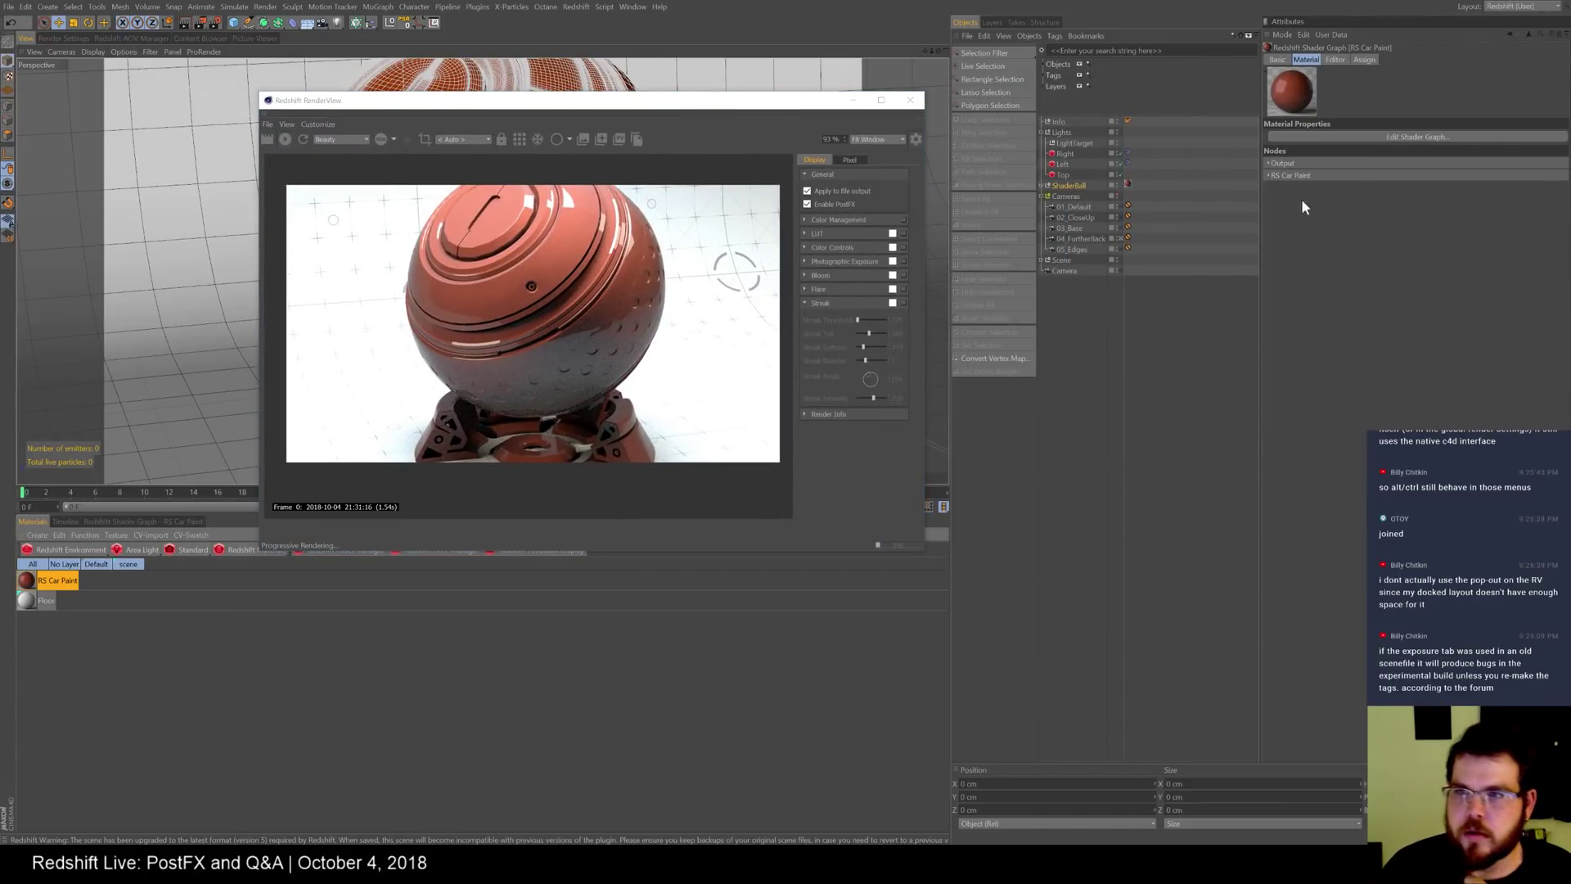
left_click(1287, 175)
left_click(1348, 226)
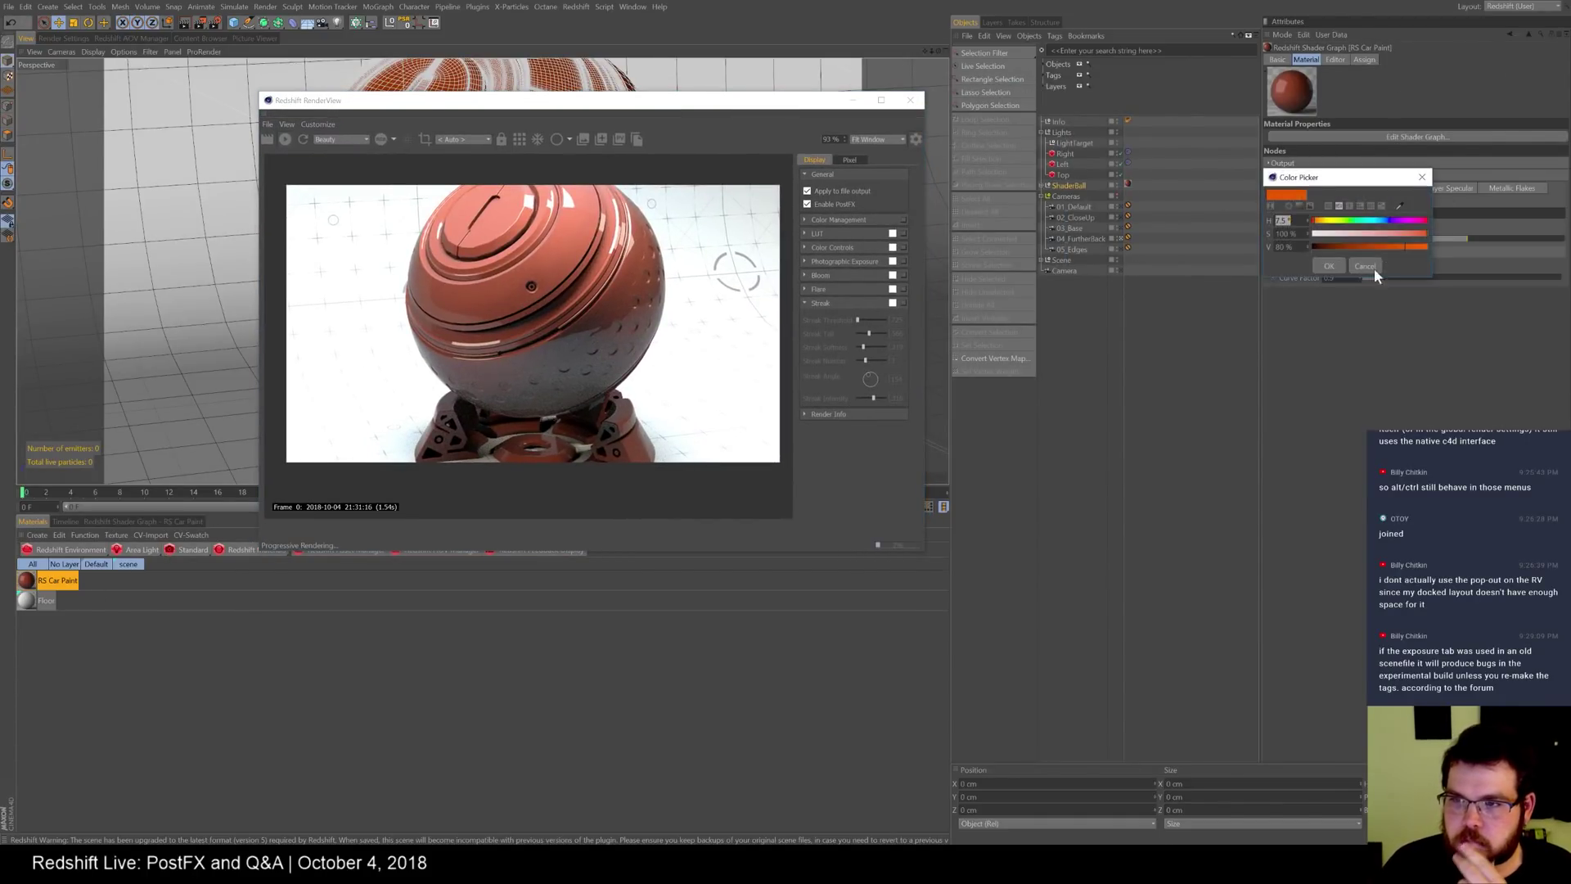
left_click(1378, 222)
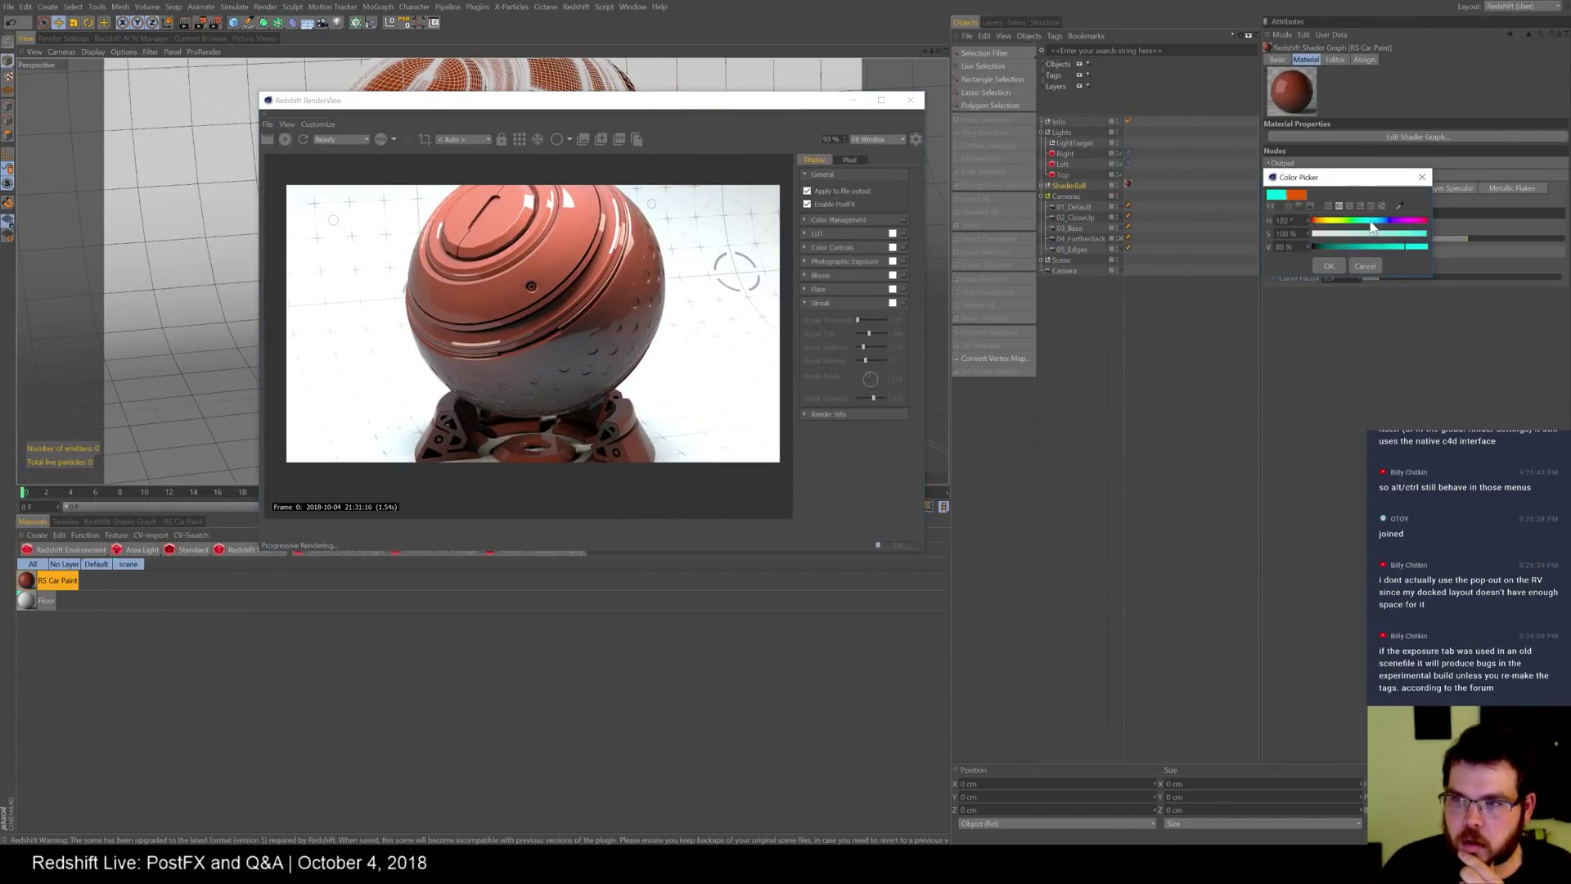
left_click(1328, 265)
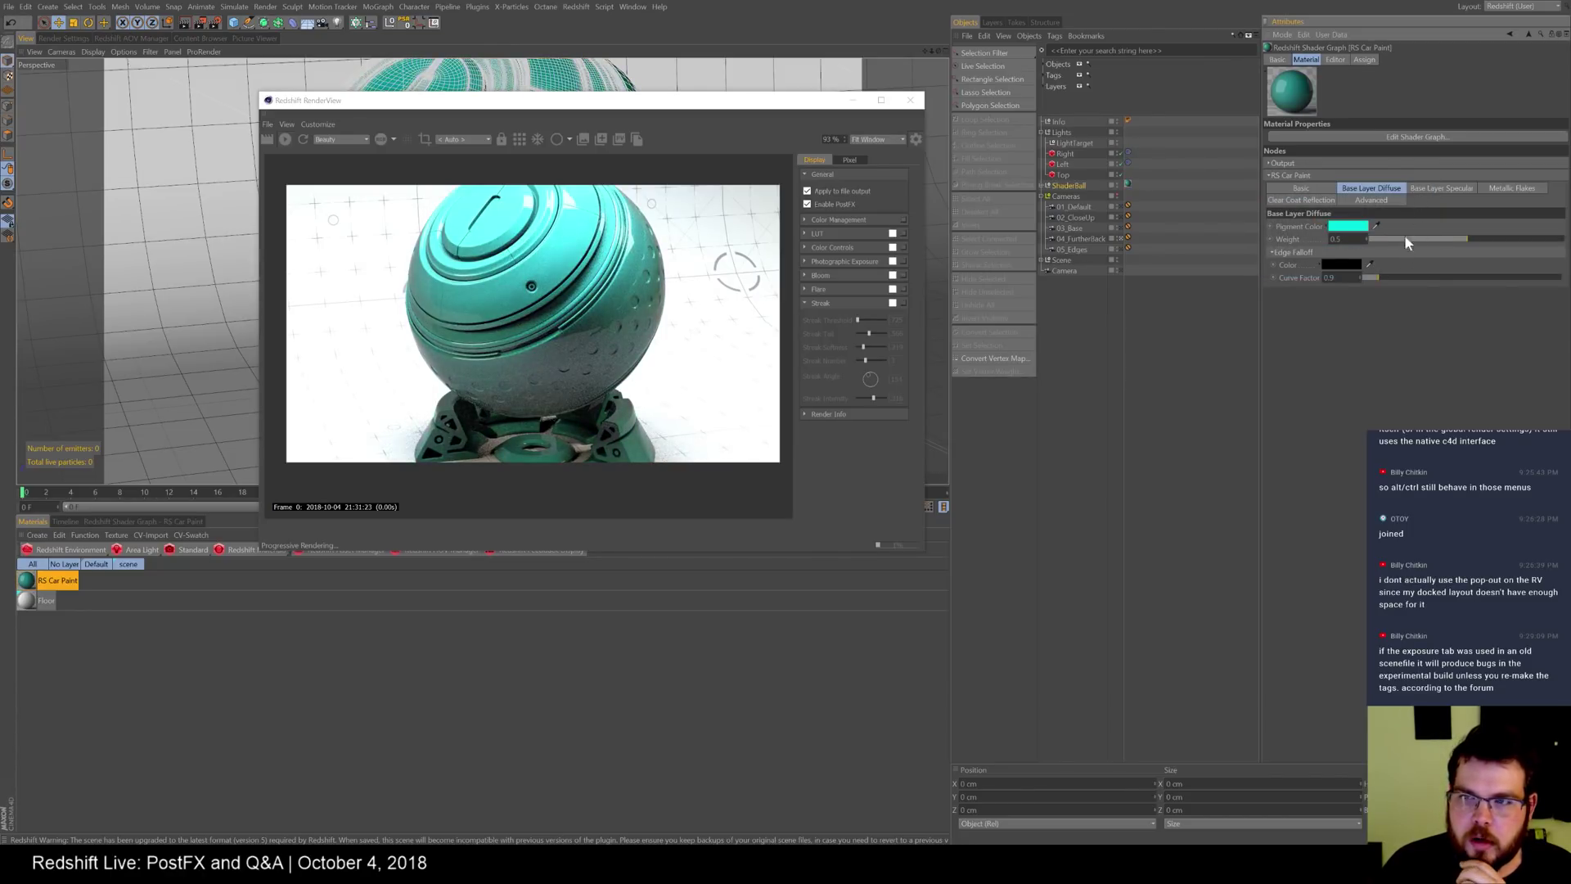
left_click(1348, 227)
left_click(1355, 235)
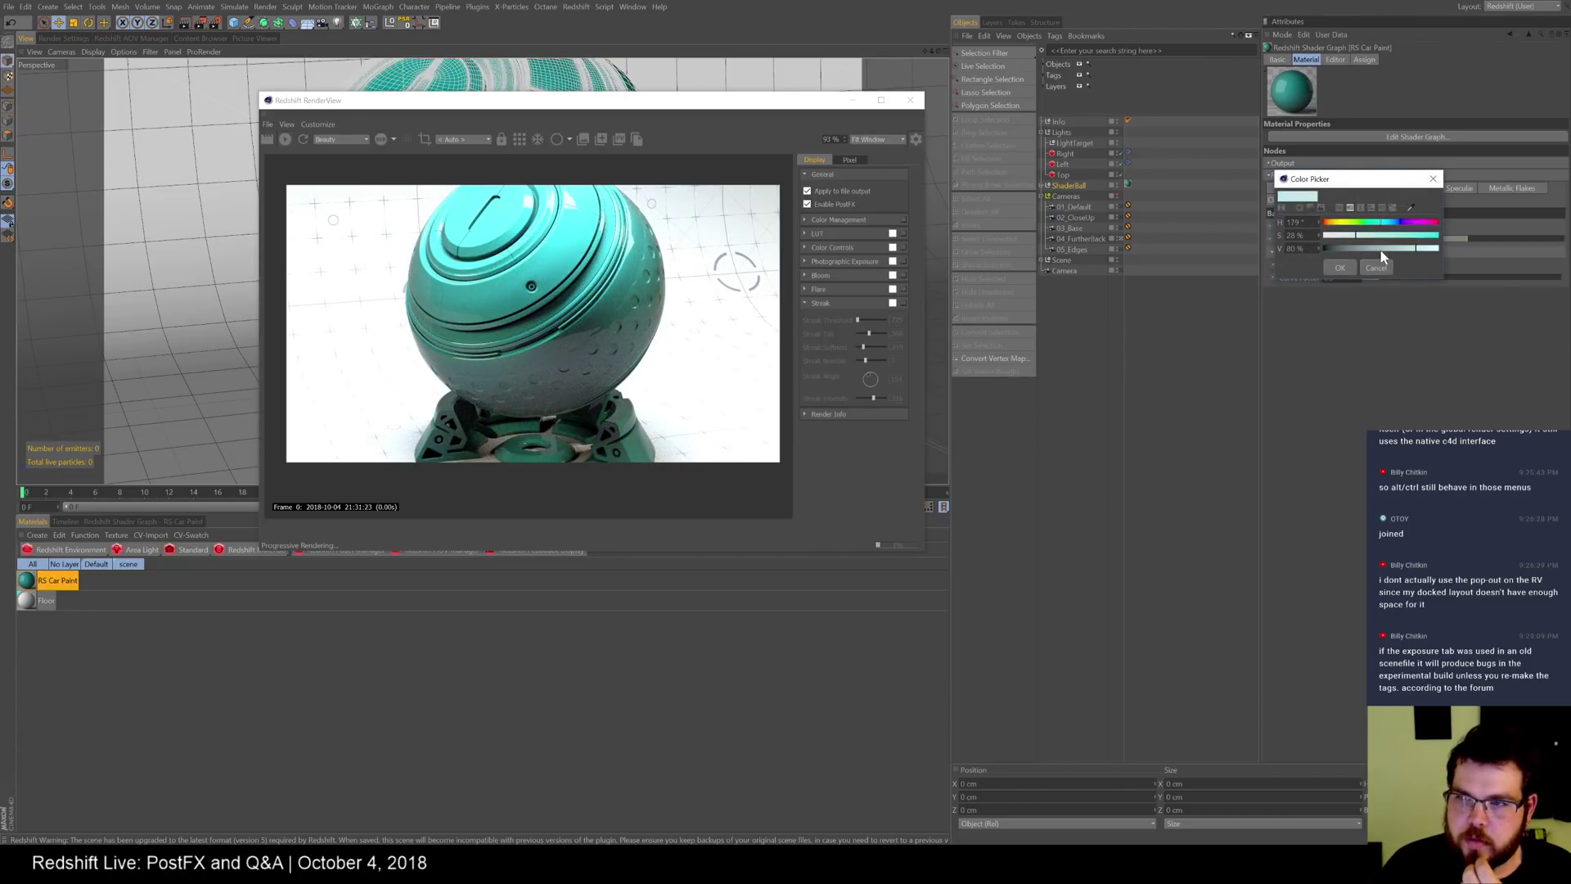
left_click(1342, 268)
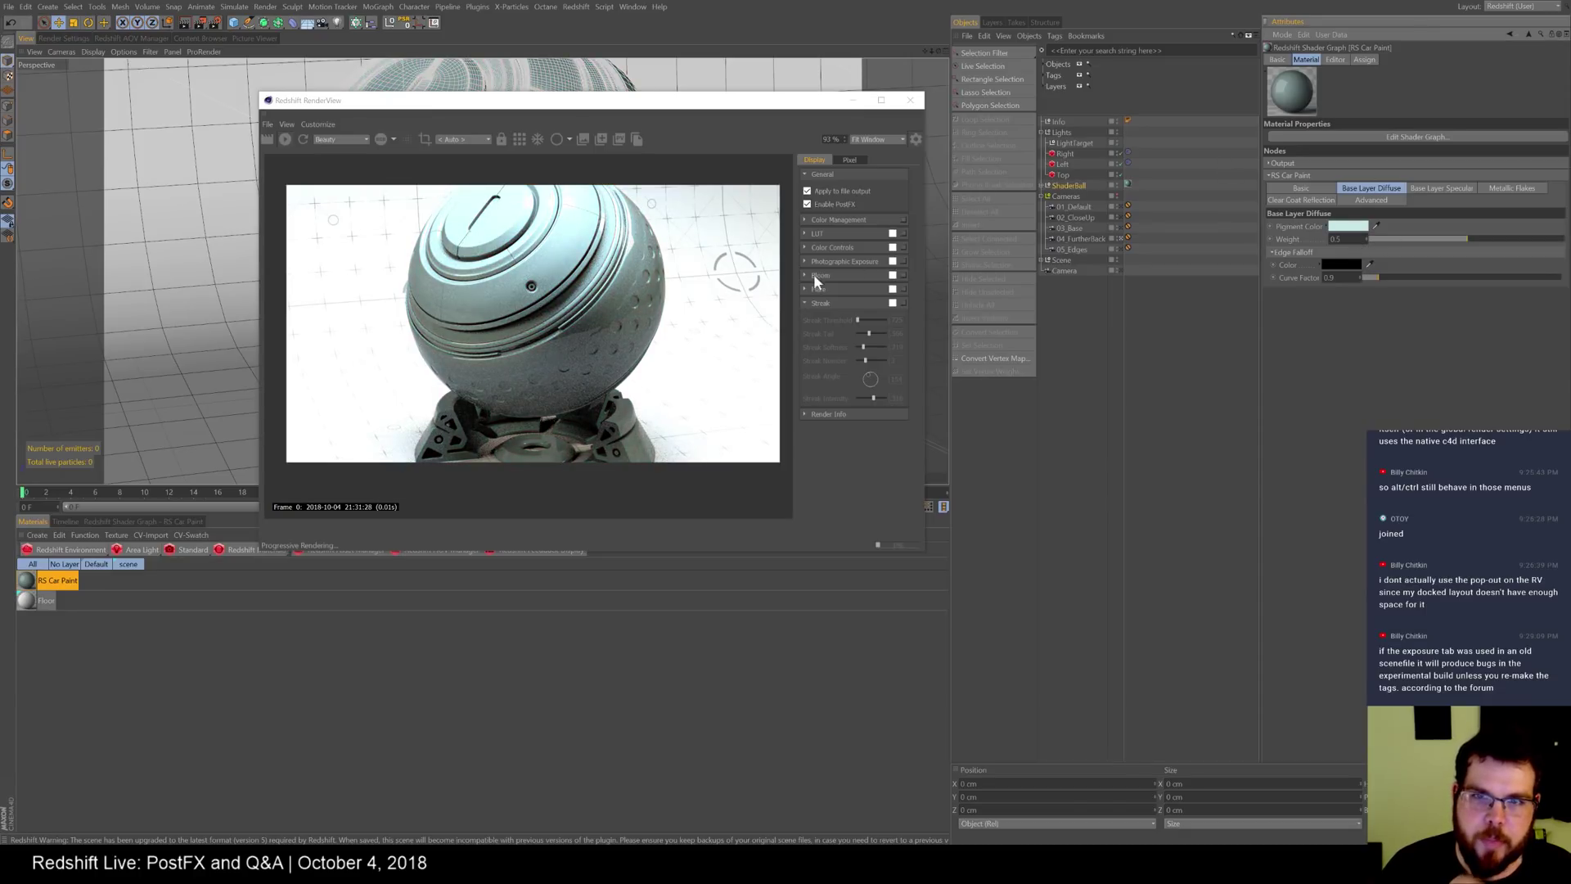
- Enable the LUT, Bloom, Flare and Streak effects in the RenderView
left_click(893, 234)
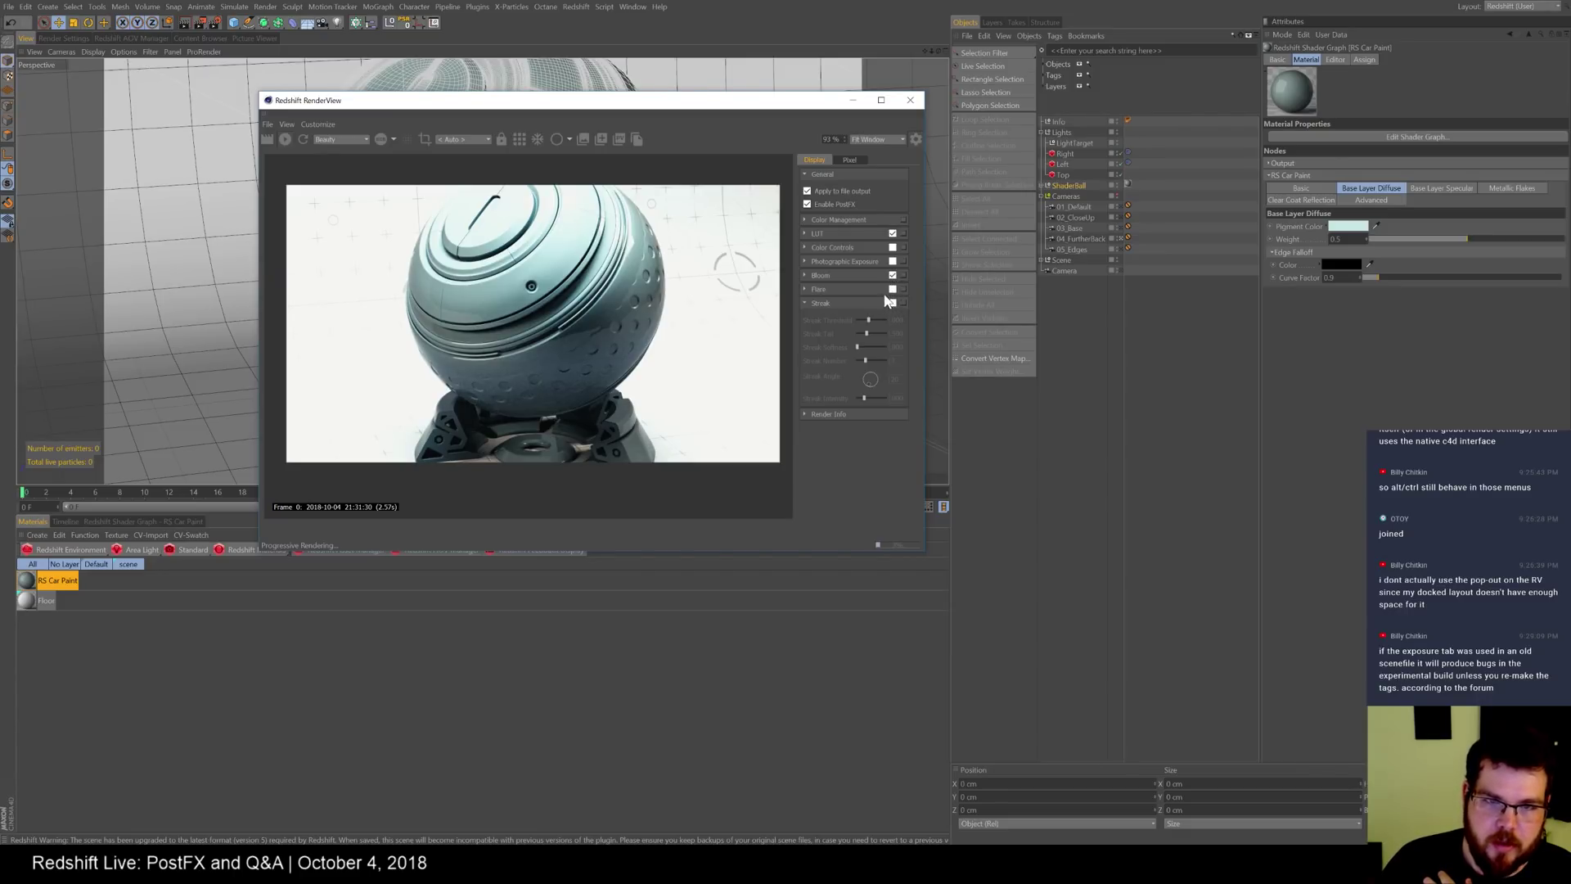
left_click(893, 303)
left_click(893, 288)
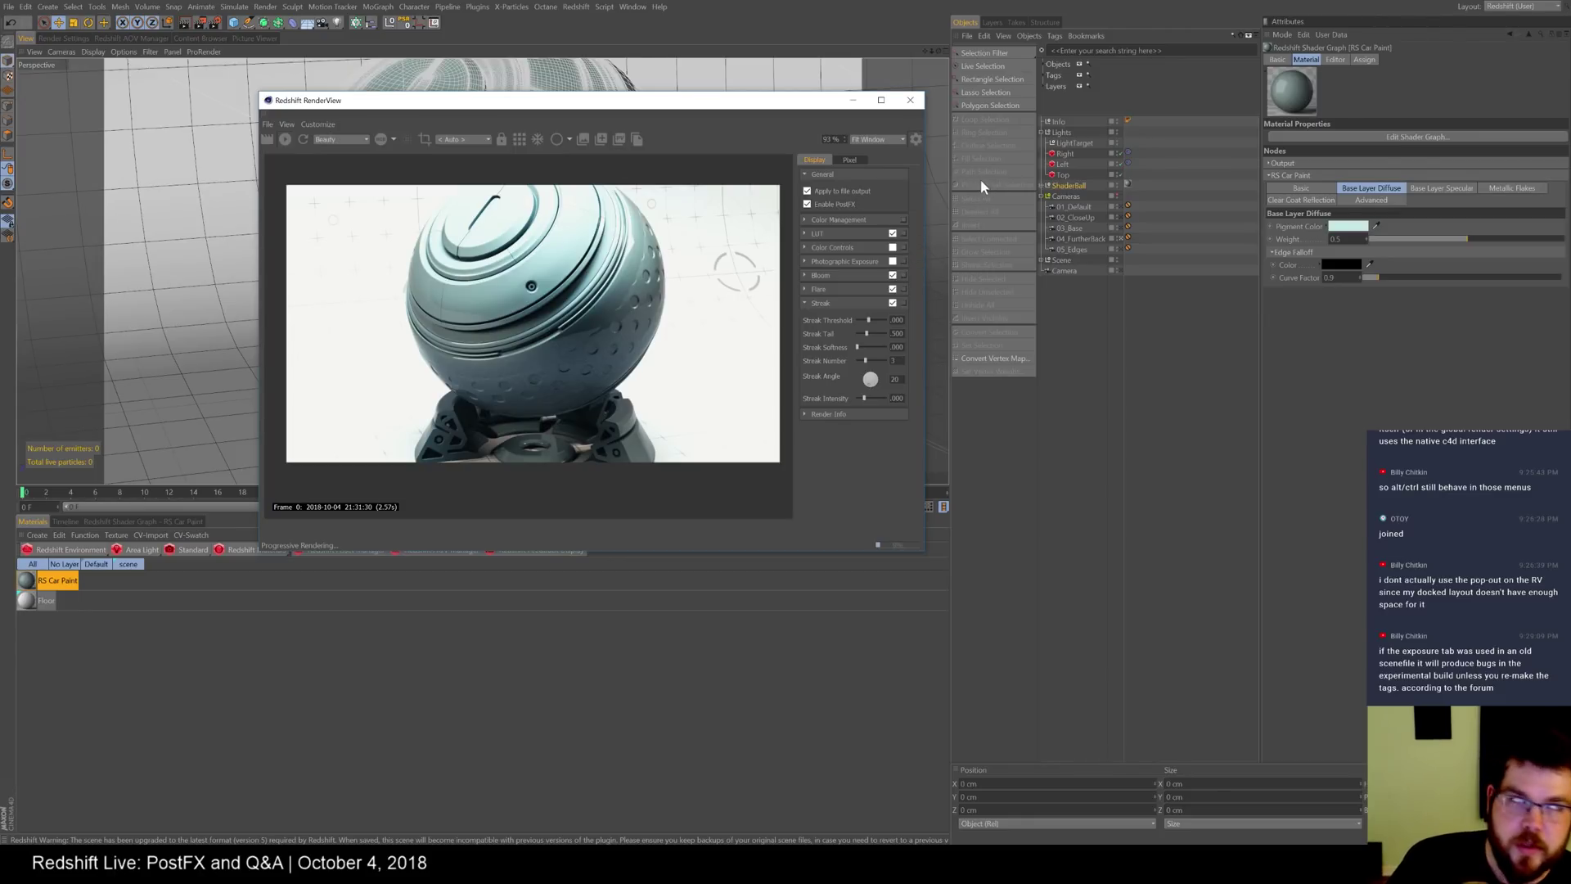
- Lower the streak threshold and tail, raise the streak intensity, and turn Bloom off
left_click(869, 320)
left_click_drag(861, 317, 858, 316)
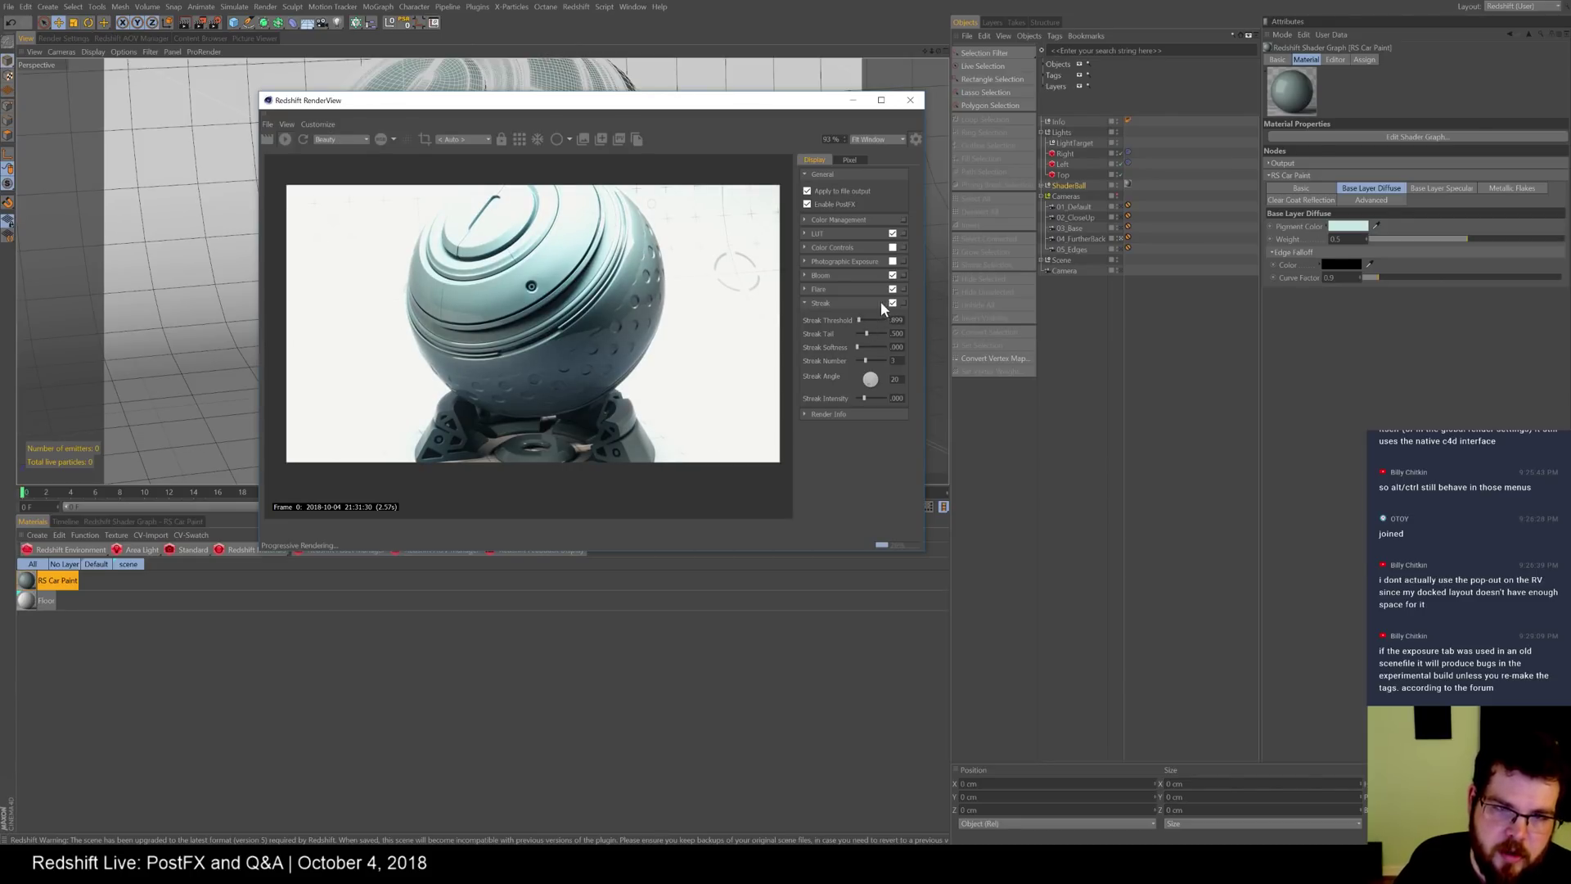
left_click_drag(859, 399, 872, 399)
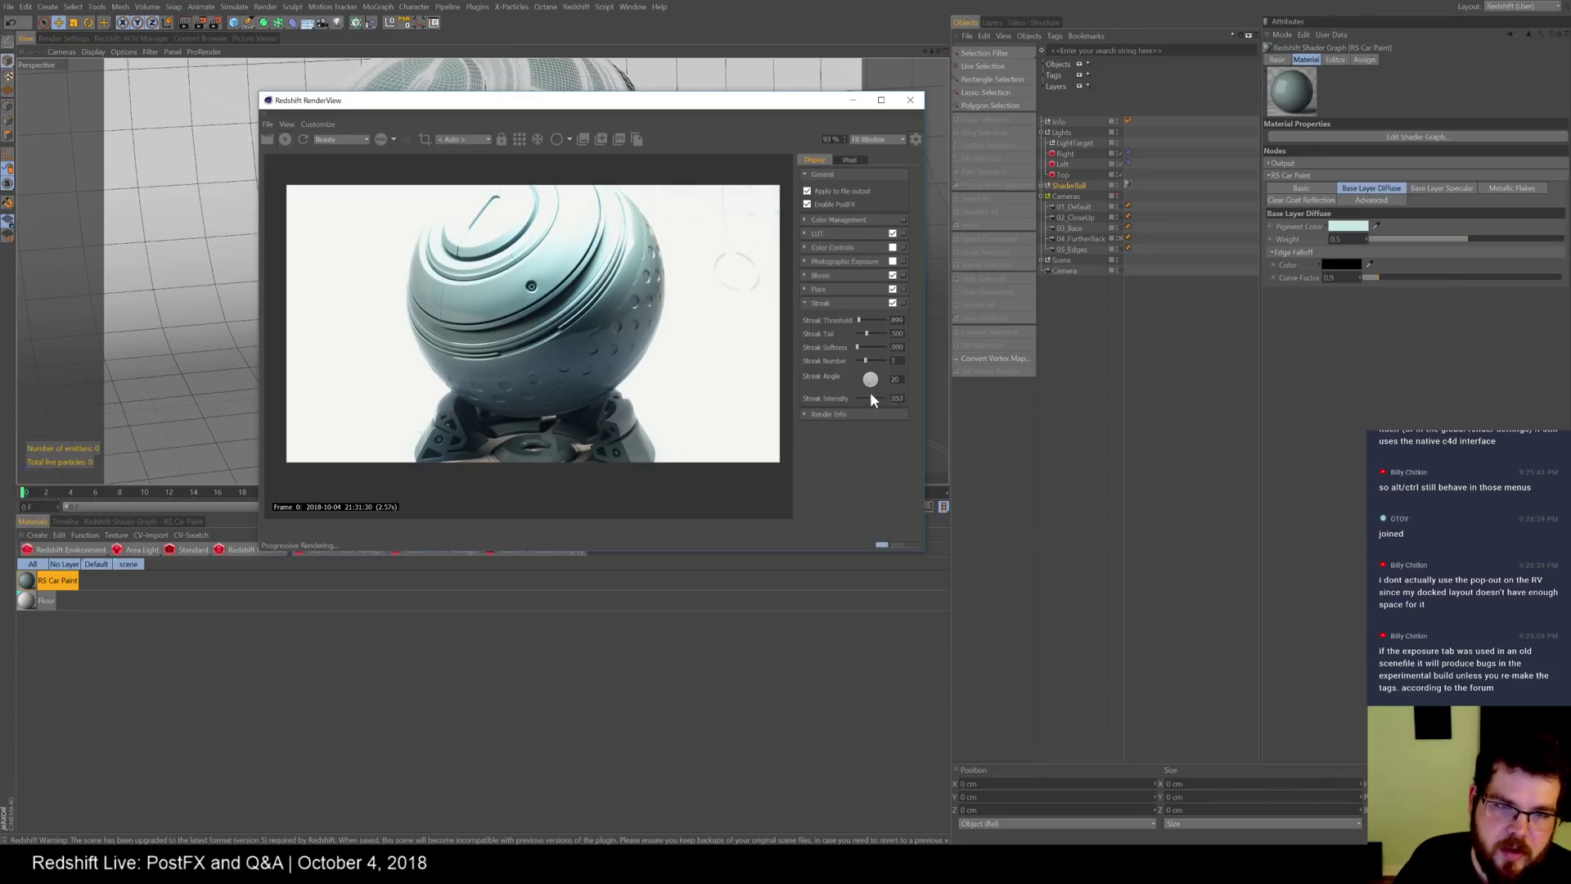
left_click(892, 290)
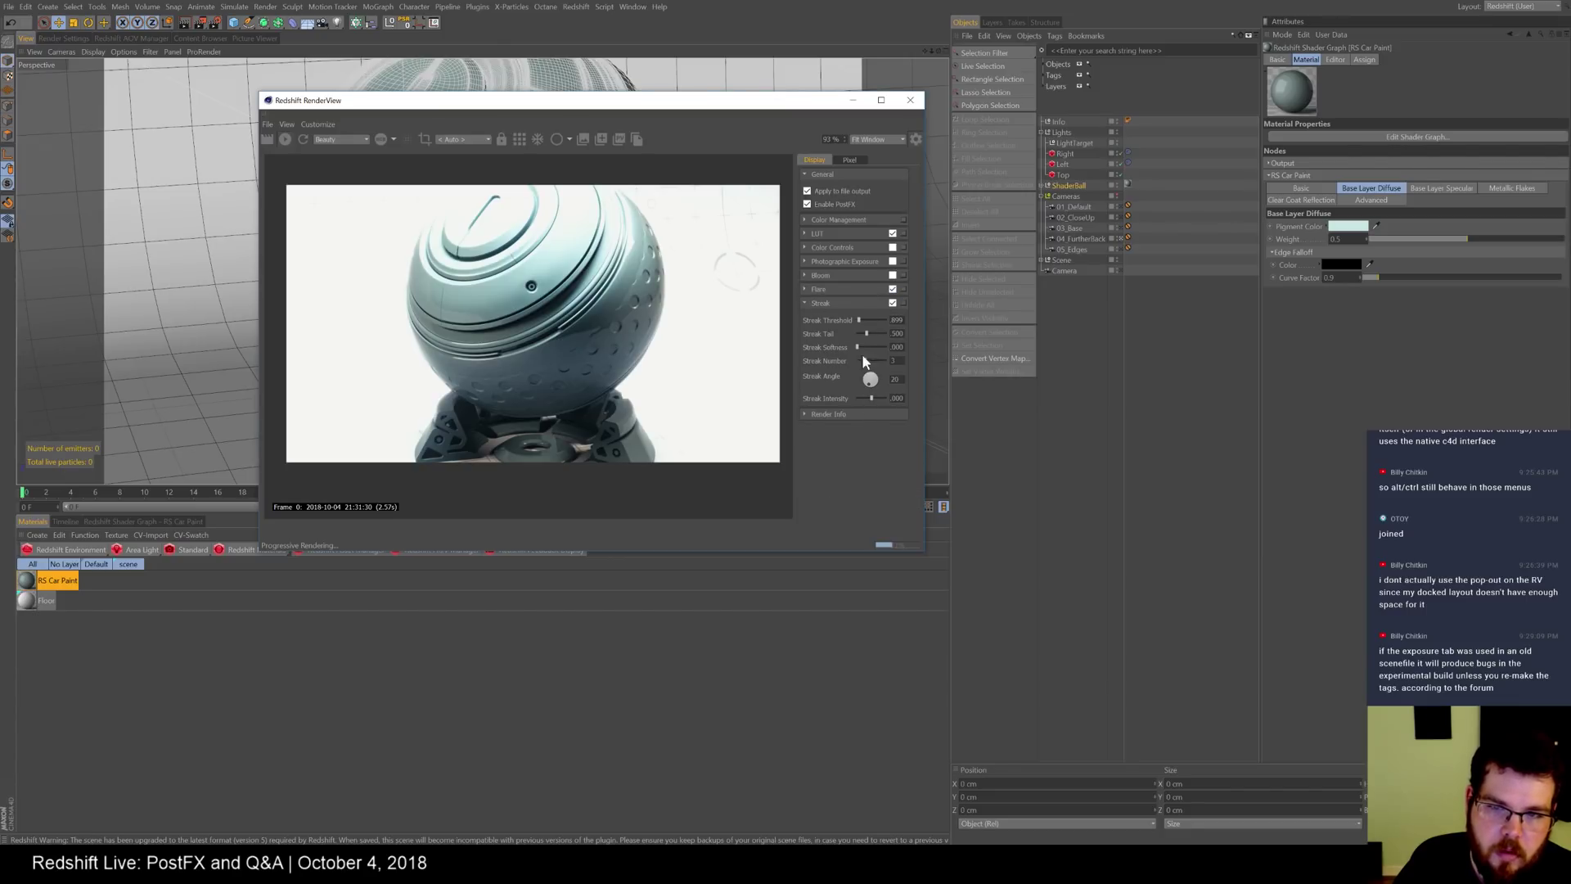
left_click_drag(866, 332, 861, 329)
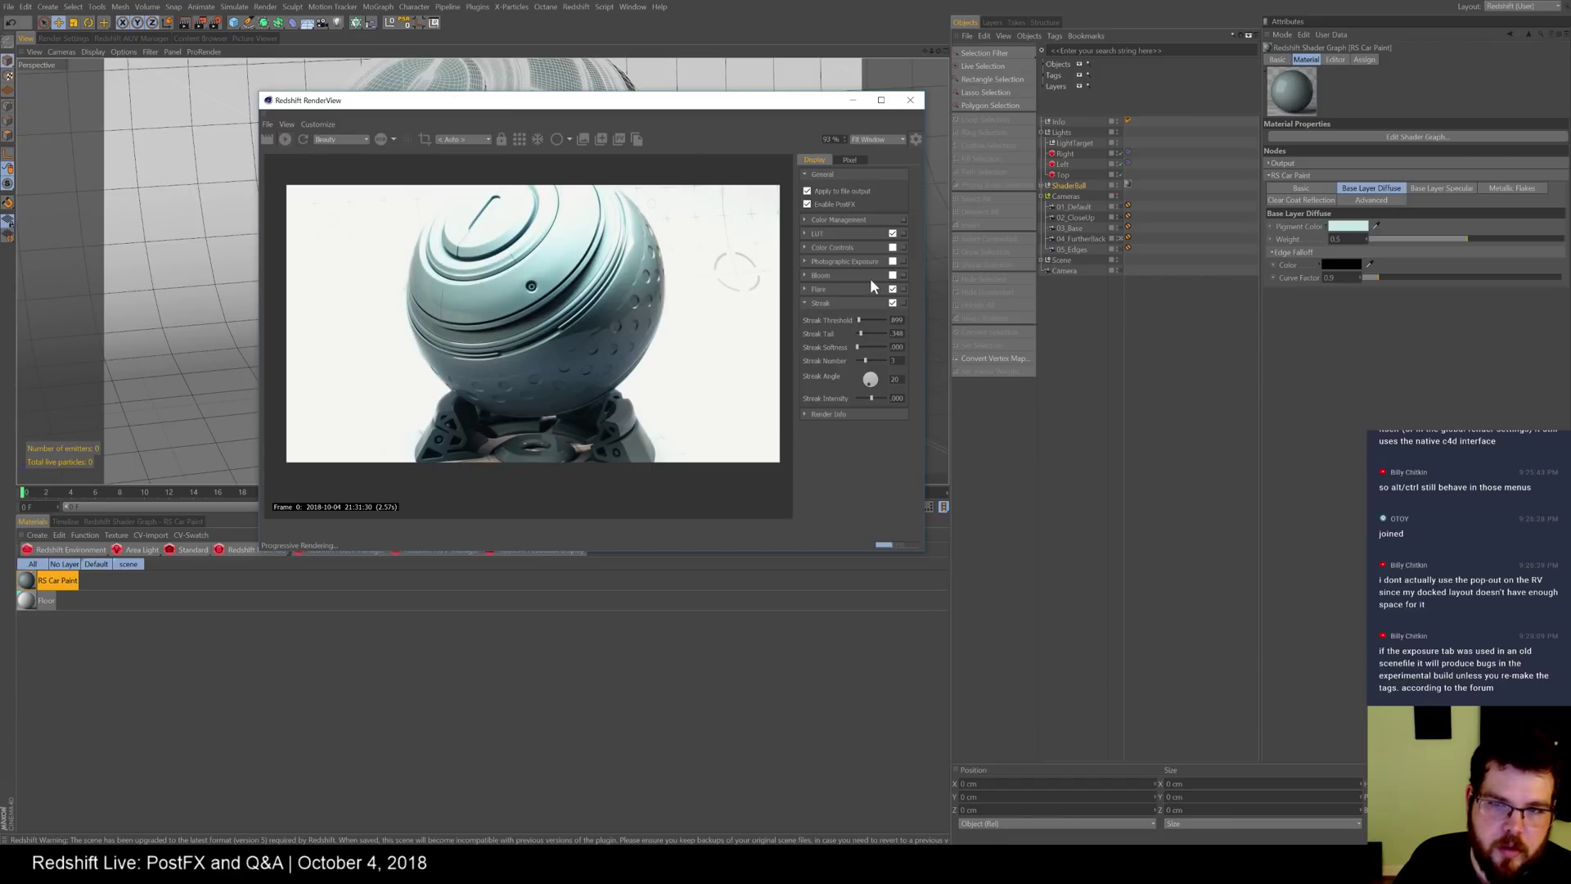
- Lower the flare threshold to about 0.28, the flare size to about 0.23 and the flare halo to about 0.21
left_click(808, 302)
left_click(807, 289)
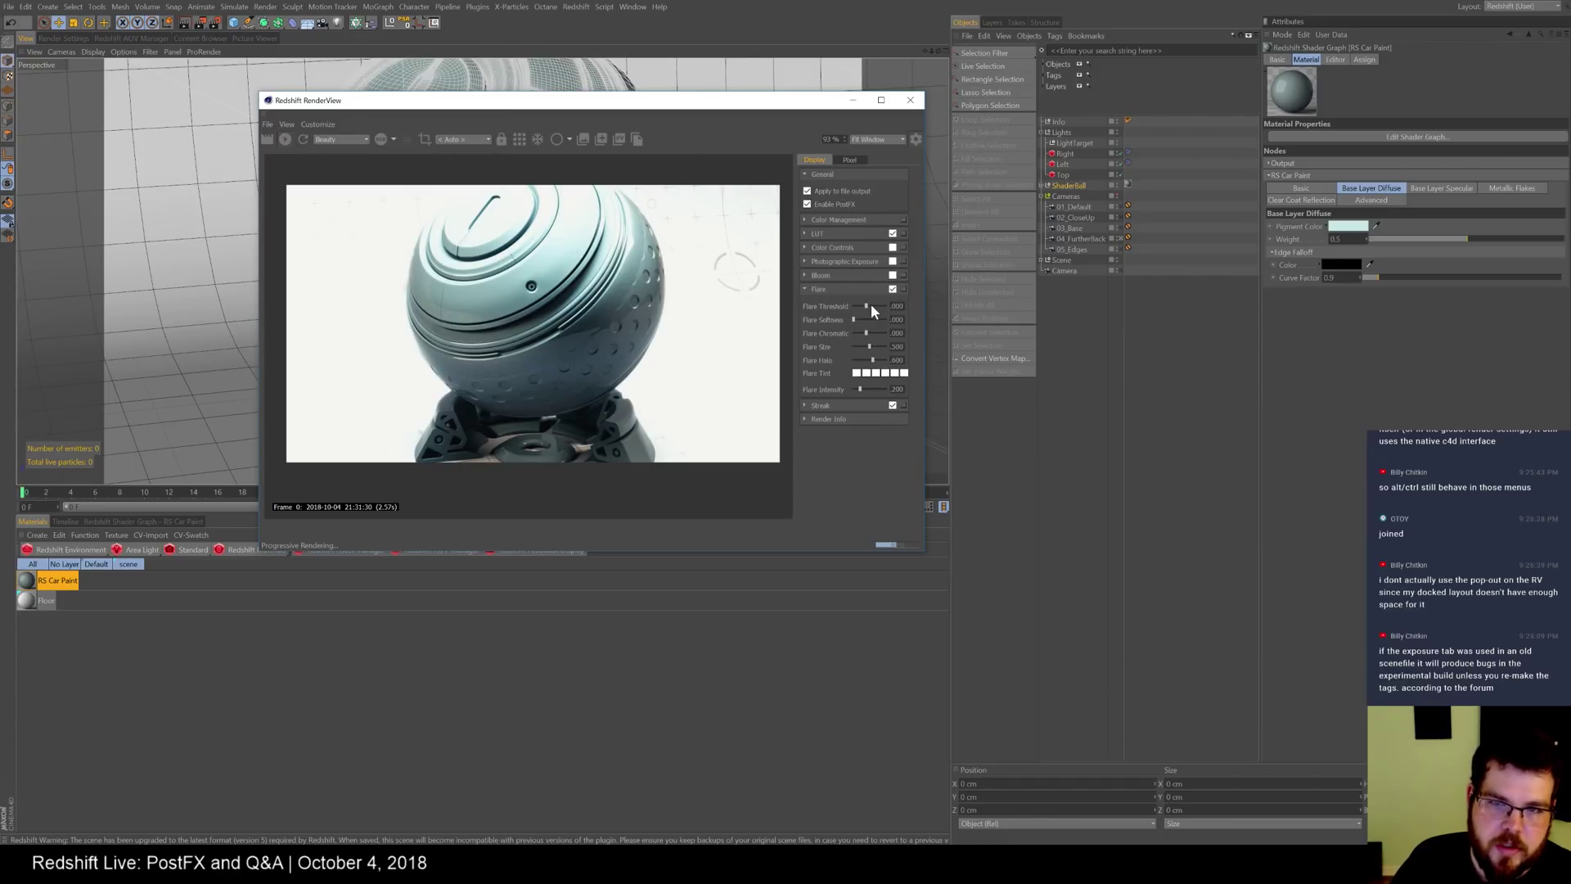
left_click_drag(859, 308, 853, 307)
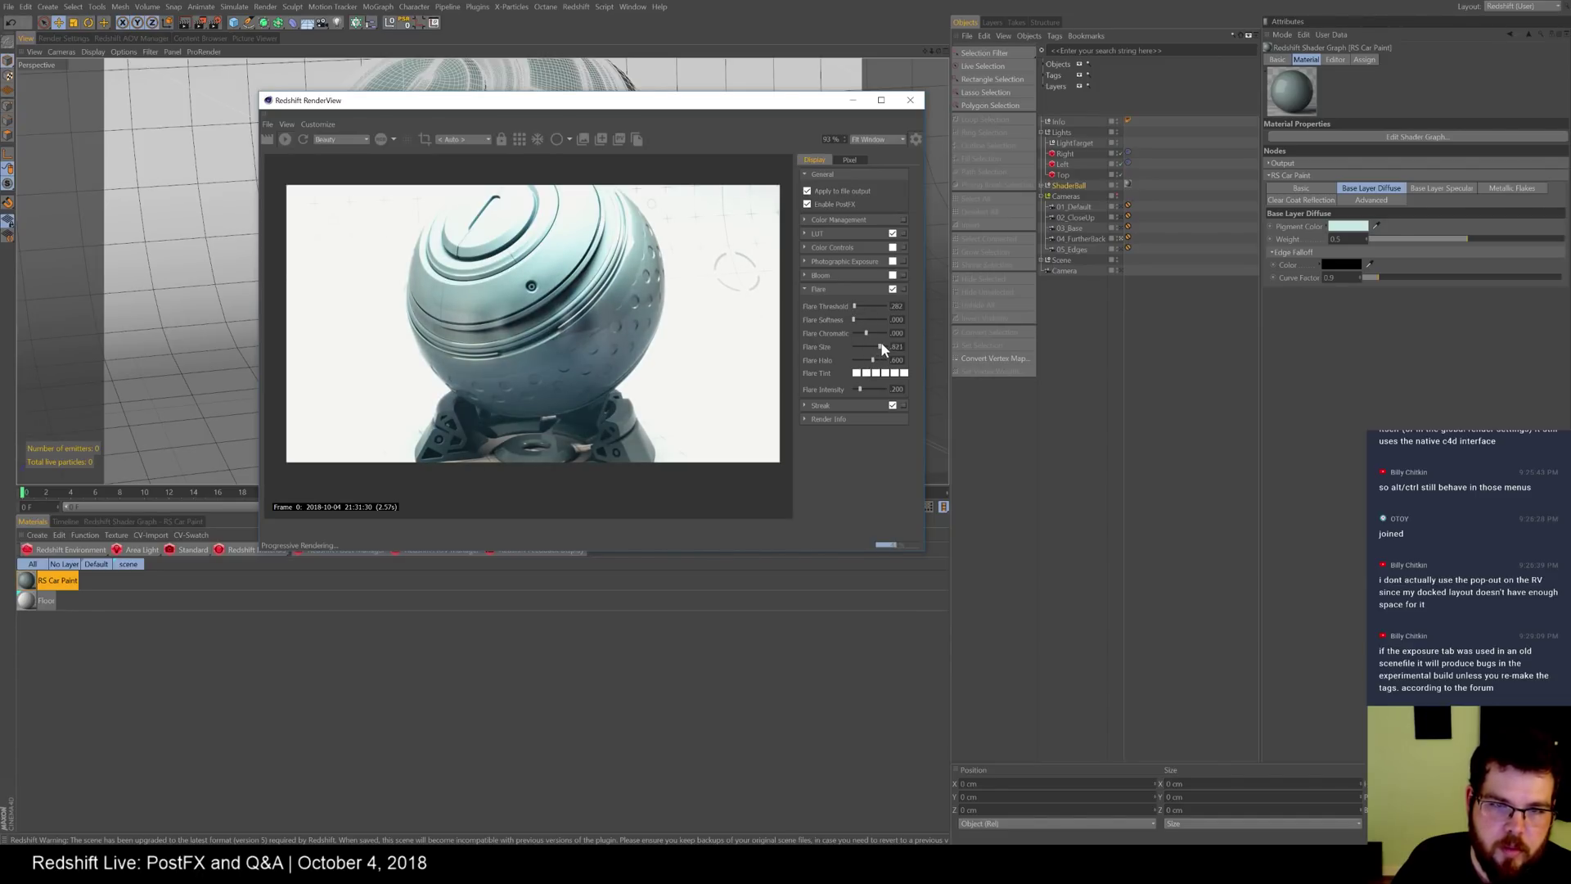
mouse_move(876, 343)
left_mouse_down()
mouse_move(858, 341)
mouse_move(854, 361)
left_mouse_up()
left_click(863, 360)
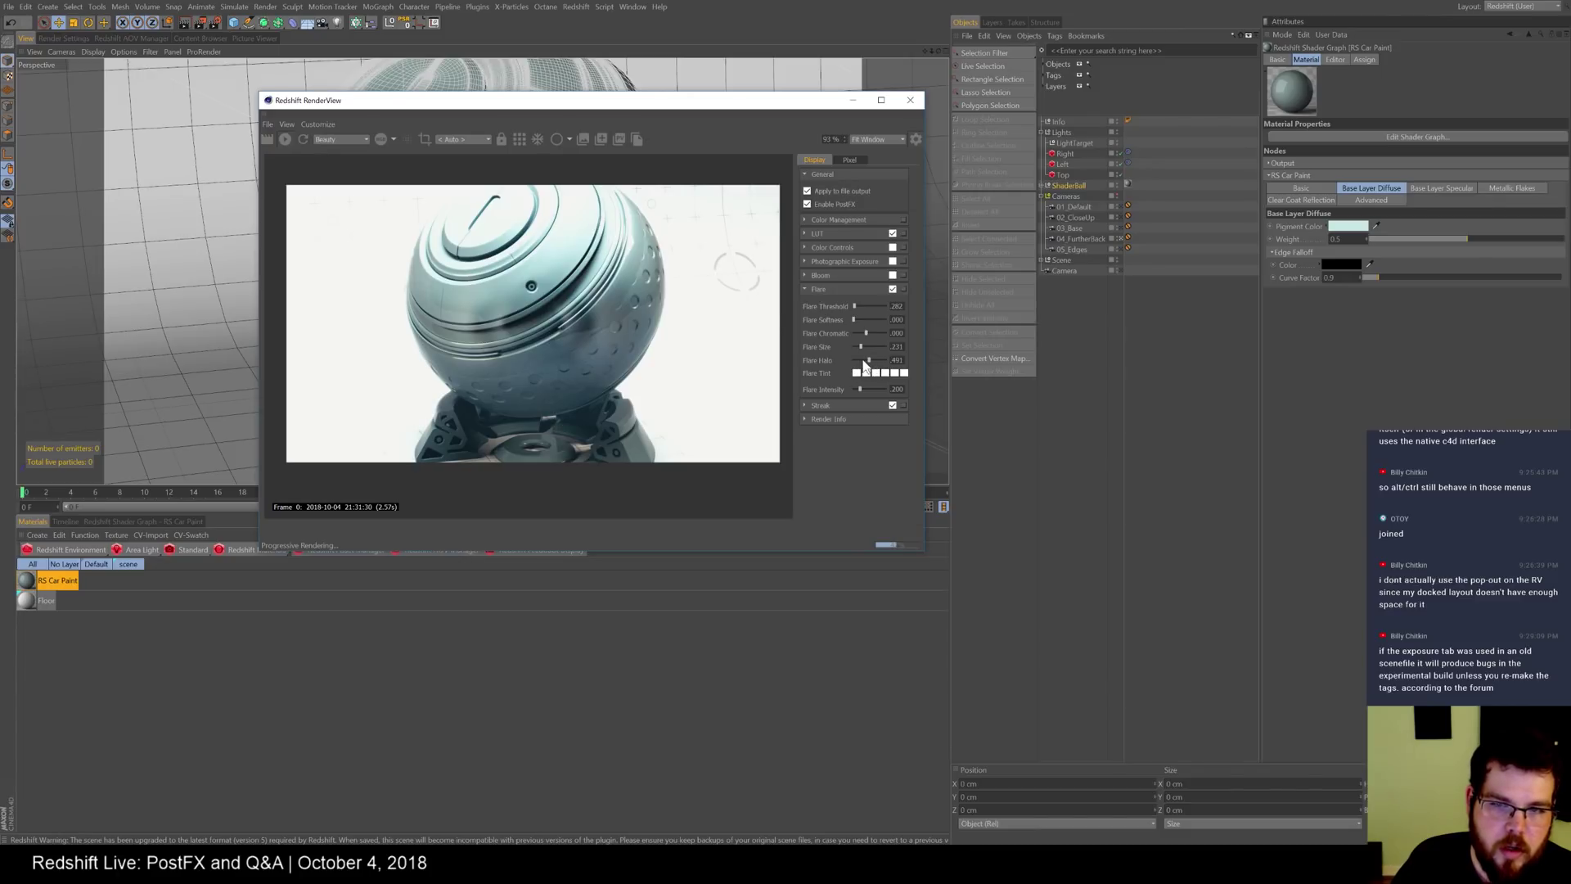
- Look through the 02_CloseUp and 01_Default cameras, and return to 04_FurtherBack to compare the flare effect
left_click(1120, 216)
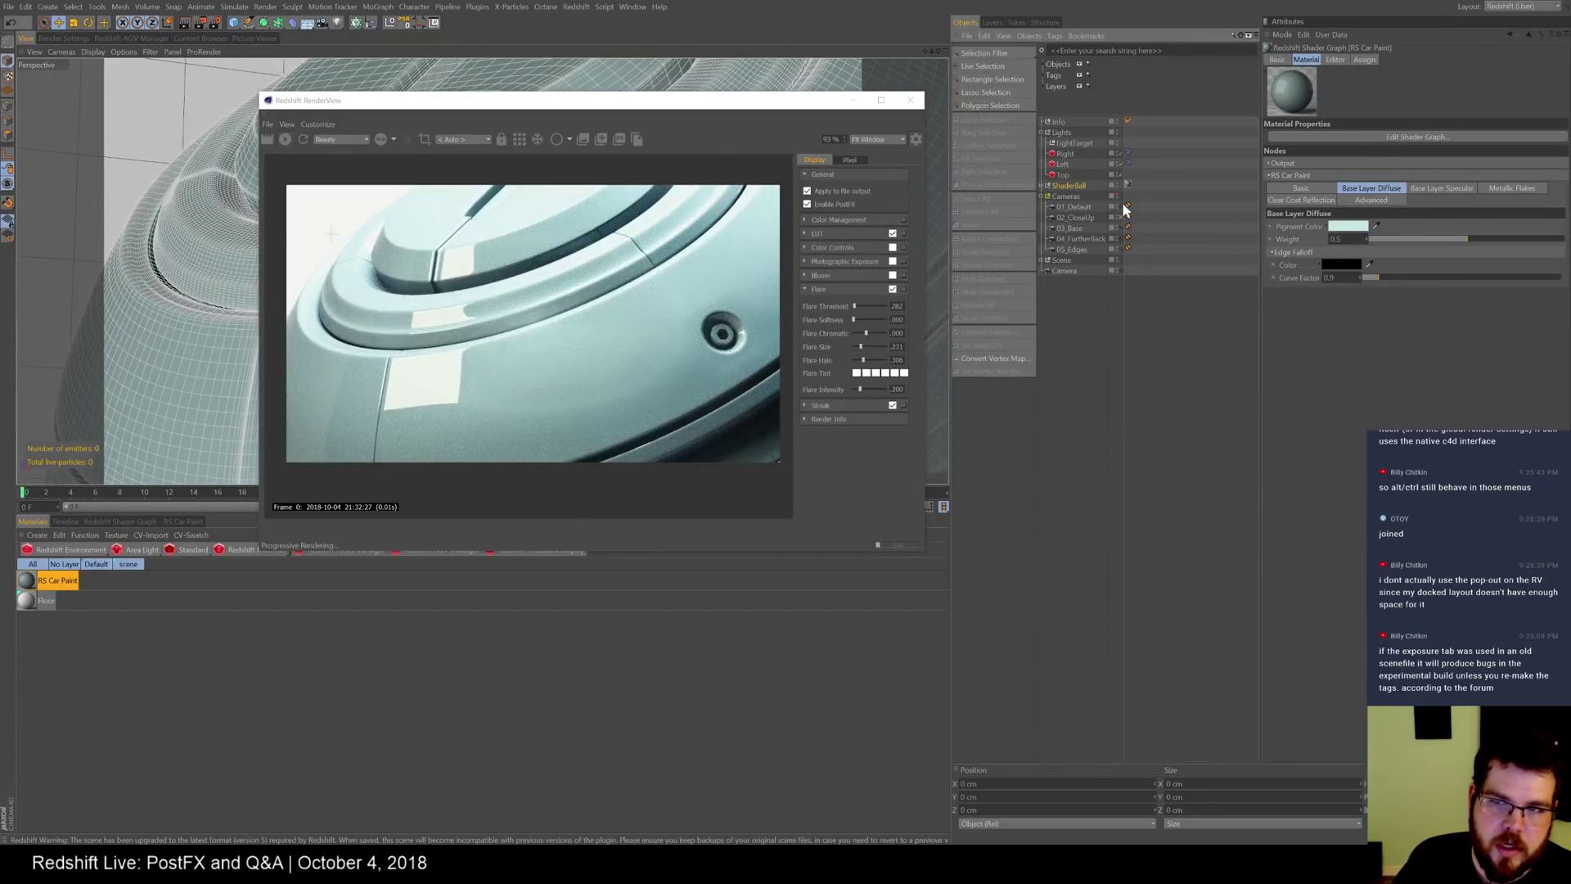
left_click(1121, 204)
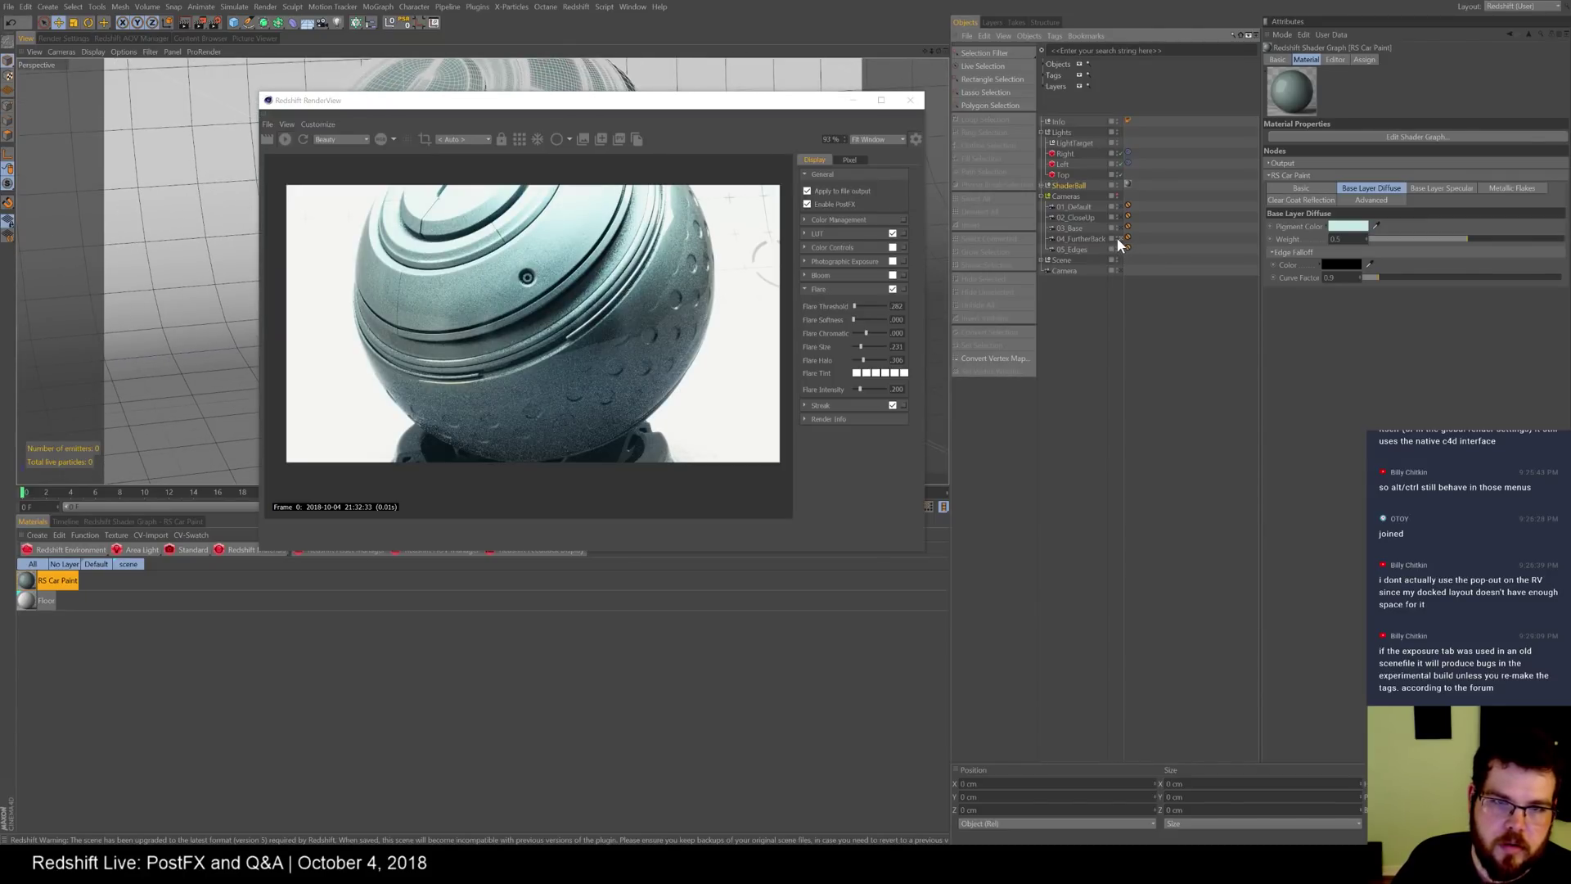
left_click(1120, 238)
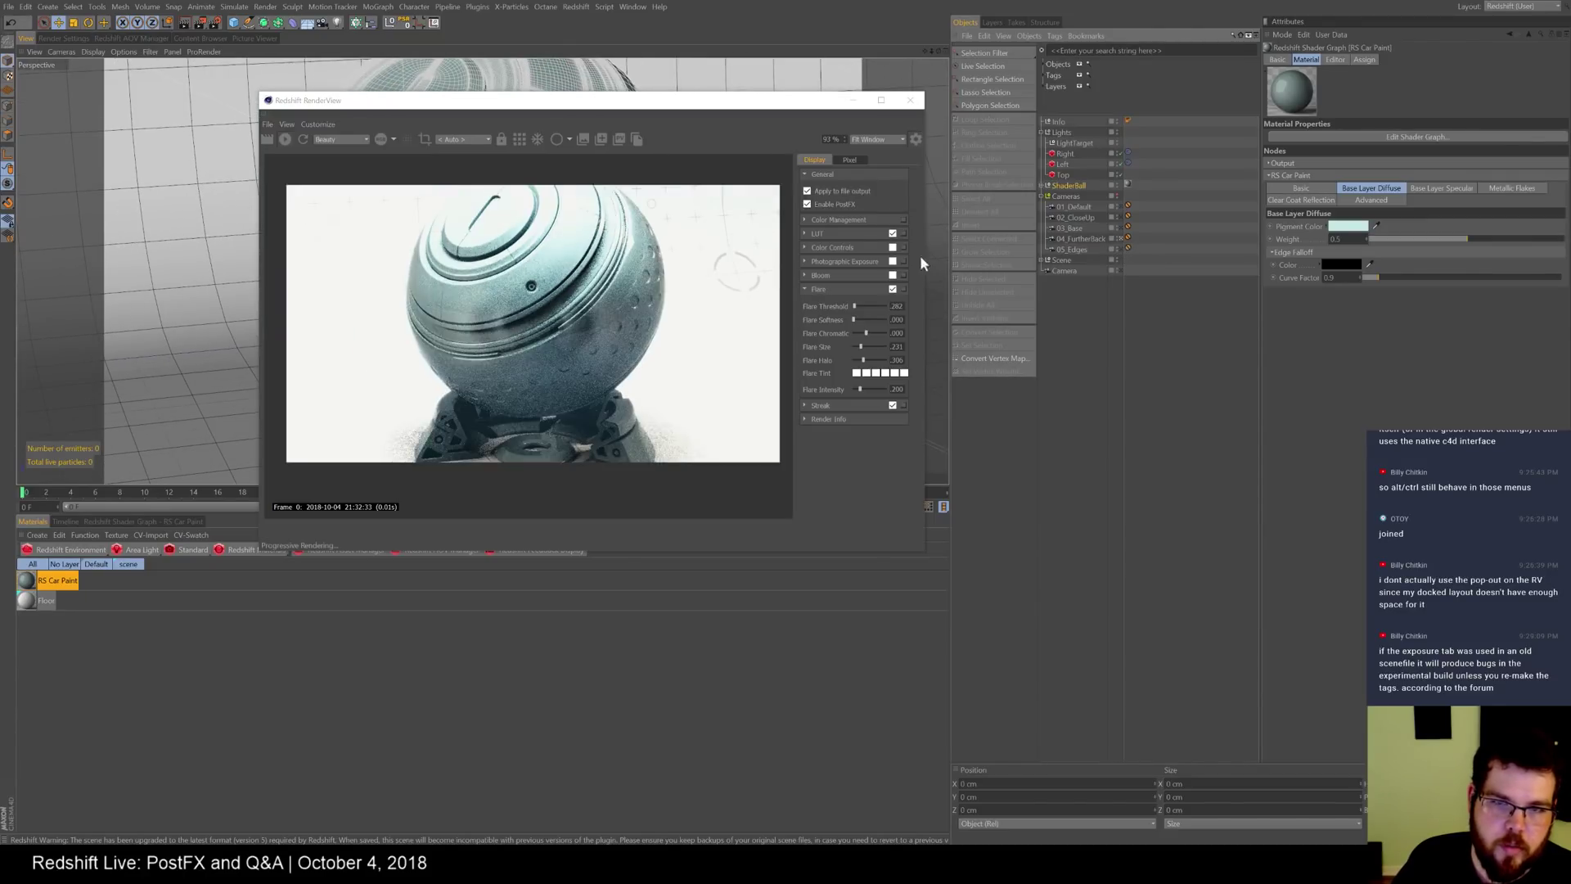
- Adjust the flare intensity slightly, and set the sixth flare tint to cyan and the fourth to red
left_click(857, 386)
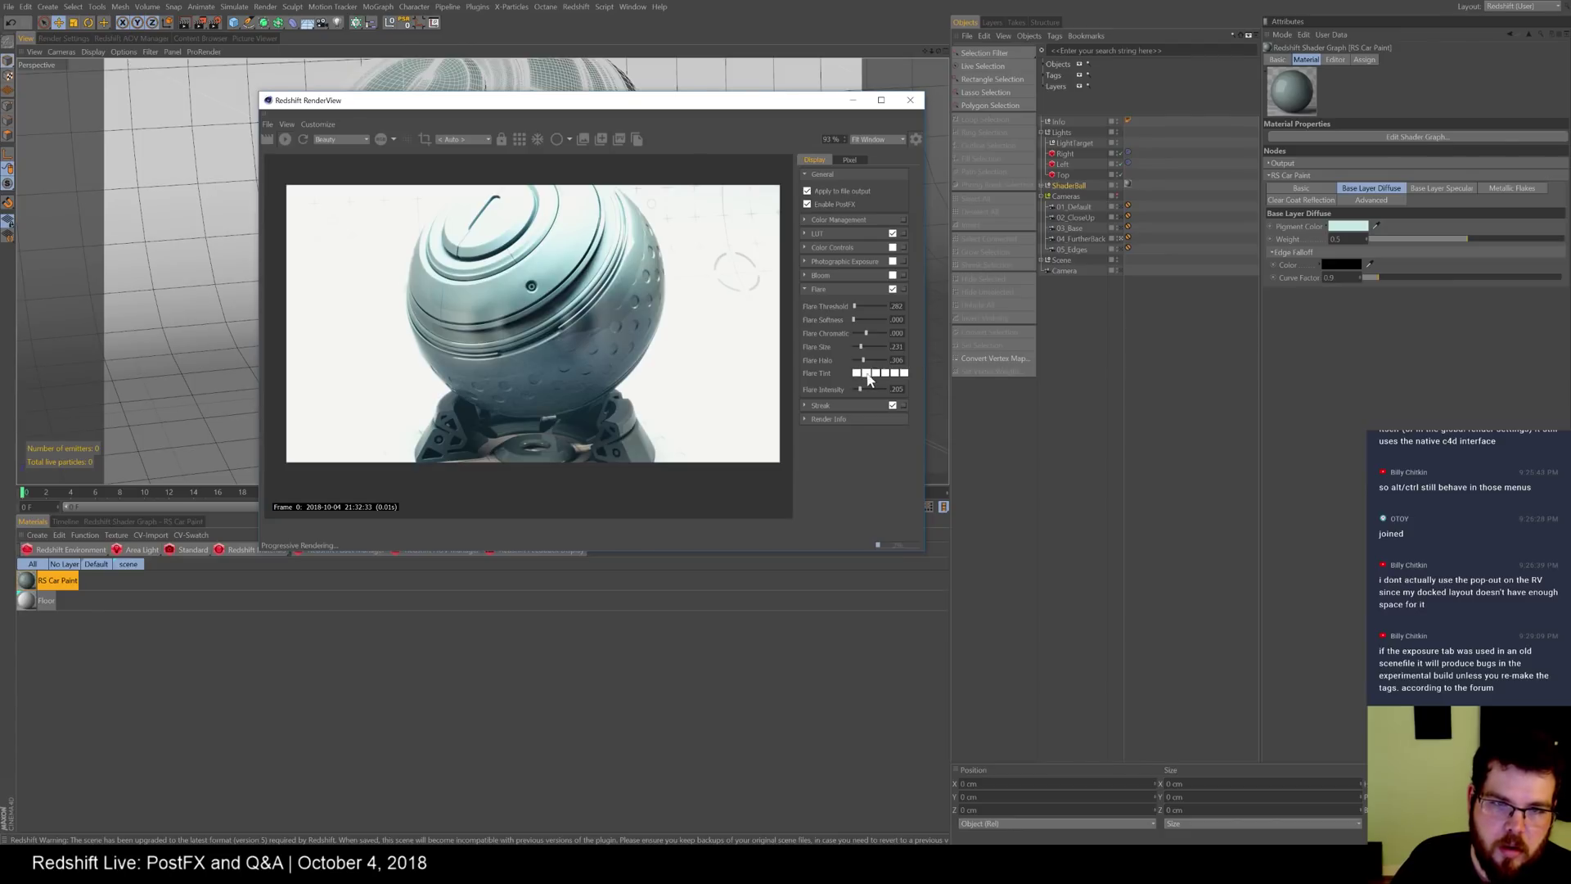
left_click(903, 374)
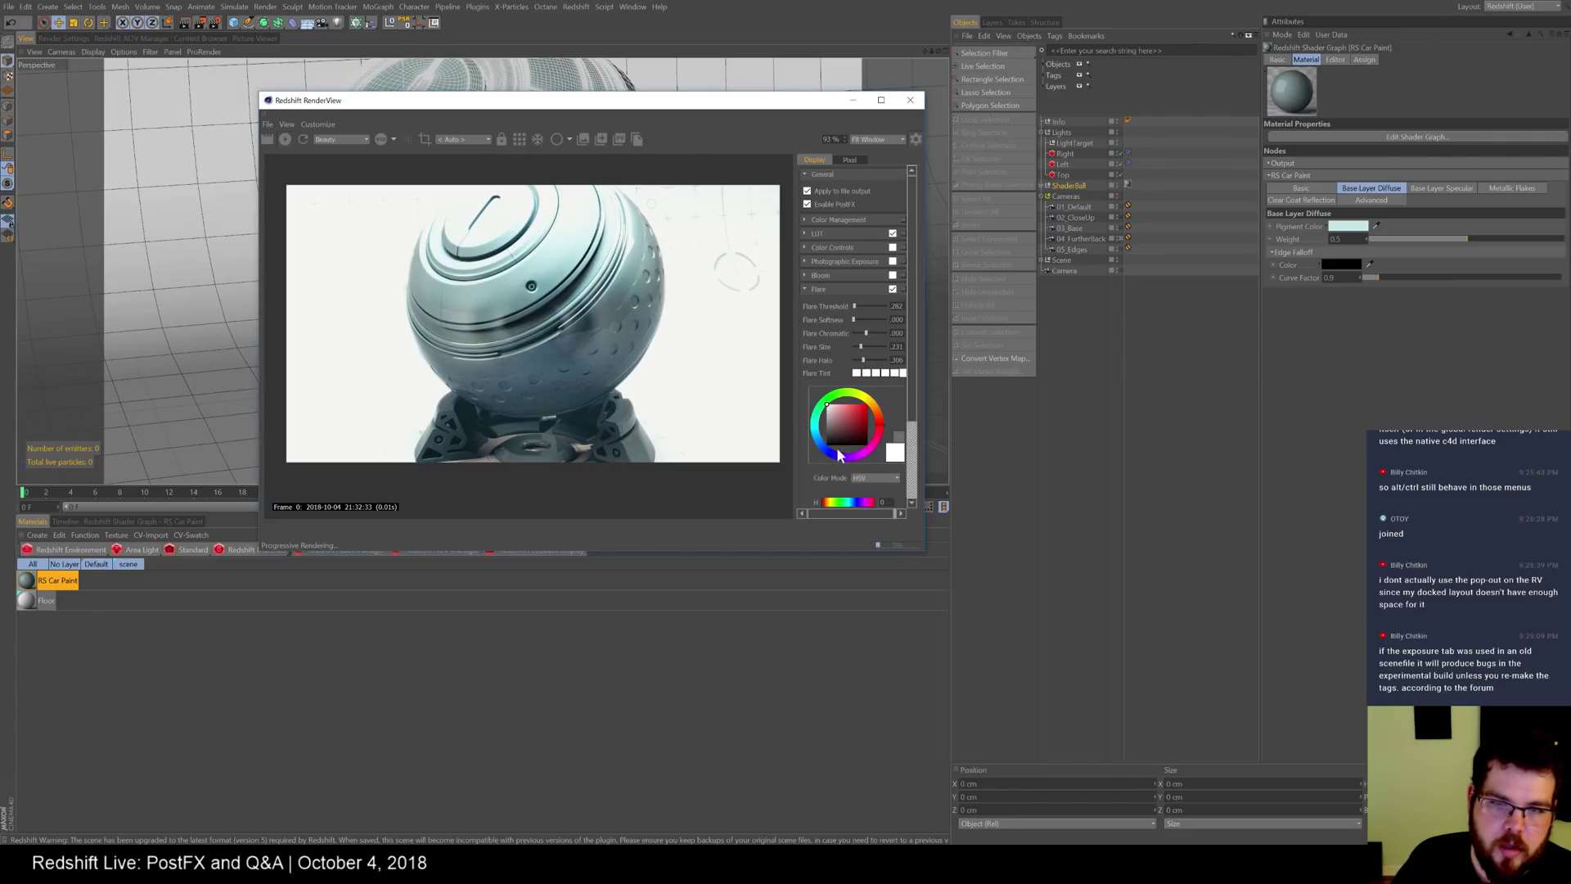
left_click(813, 426)
left_click(858, 411)
left_click(813, 424)
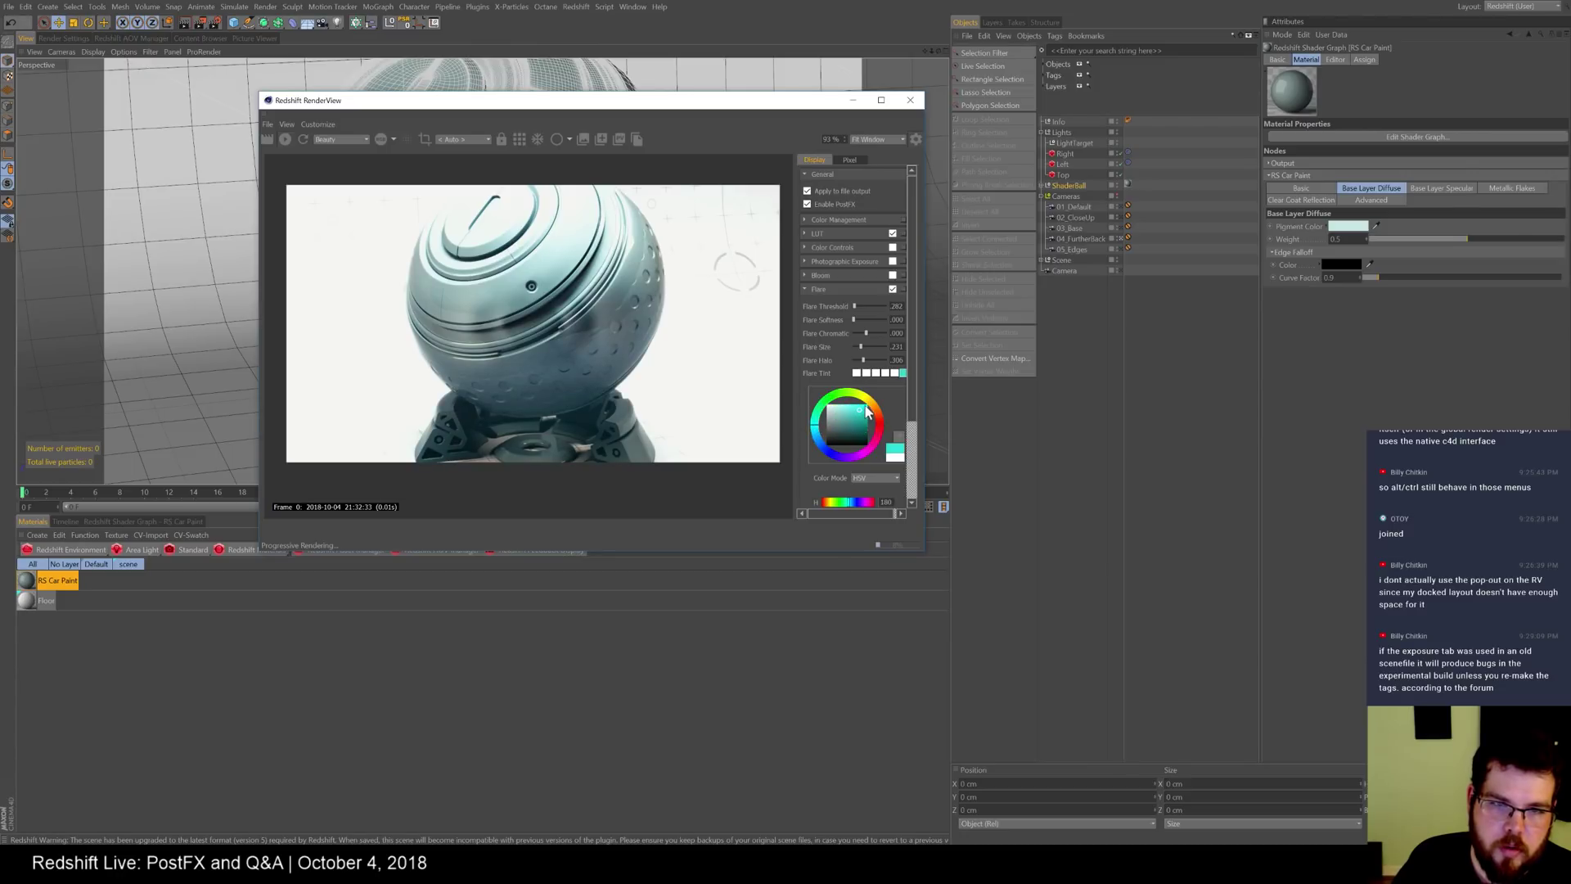
left_click(881, 374)
left_click(863, 410)
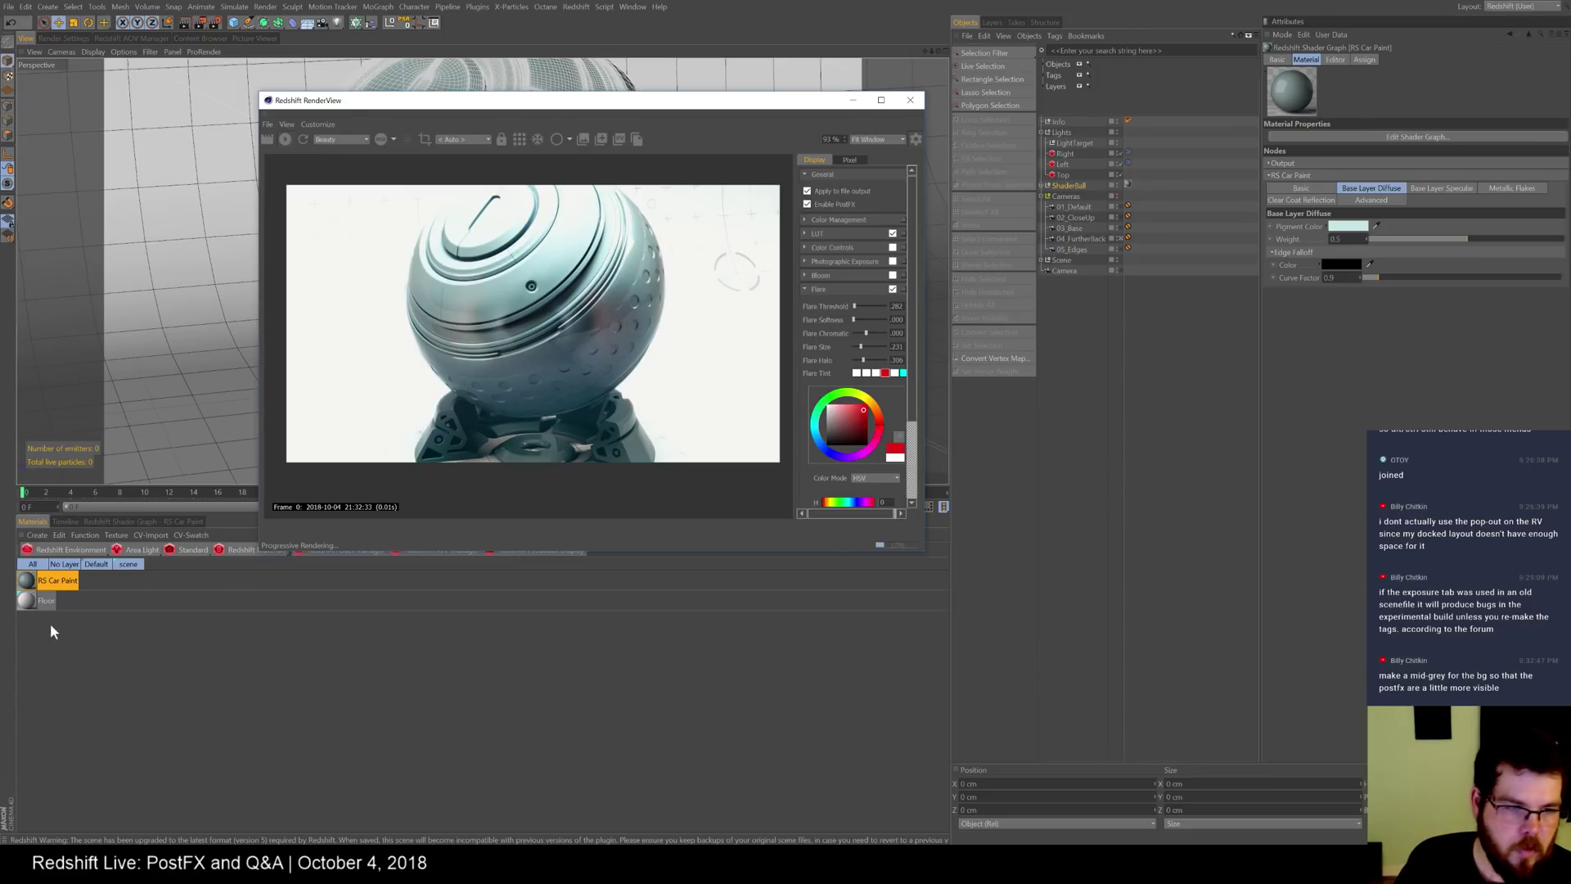
- Darken the first gradient knot of the RS Ramp in the Floor material's shader graph
left_click(31, 600)
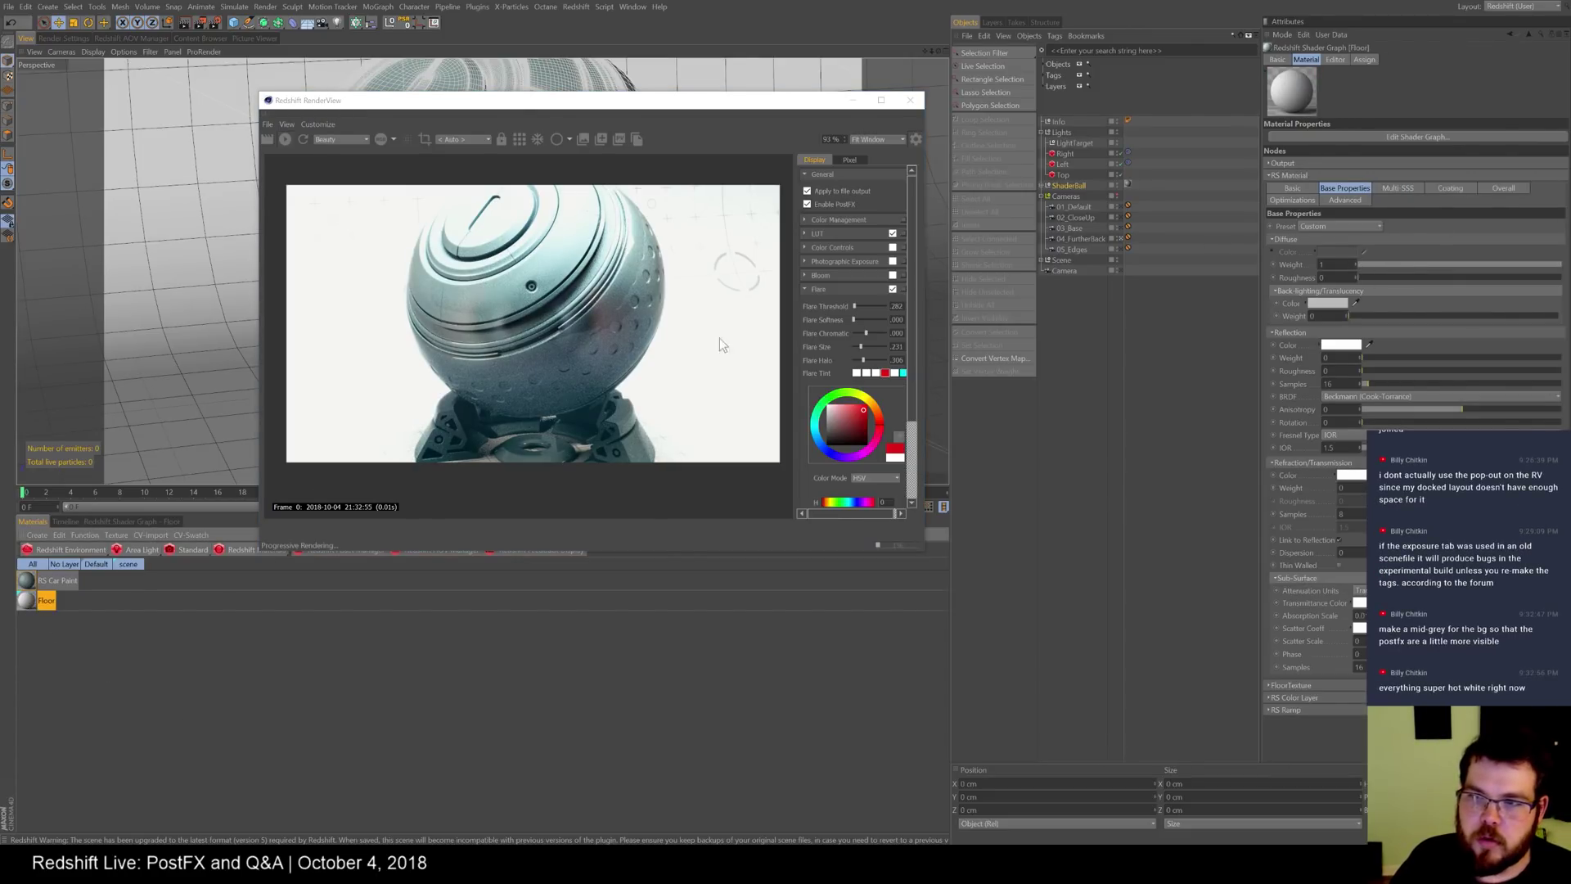
left_click(162, 522)
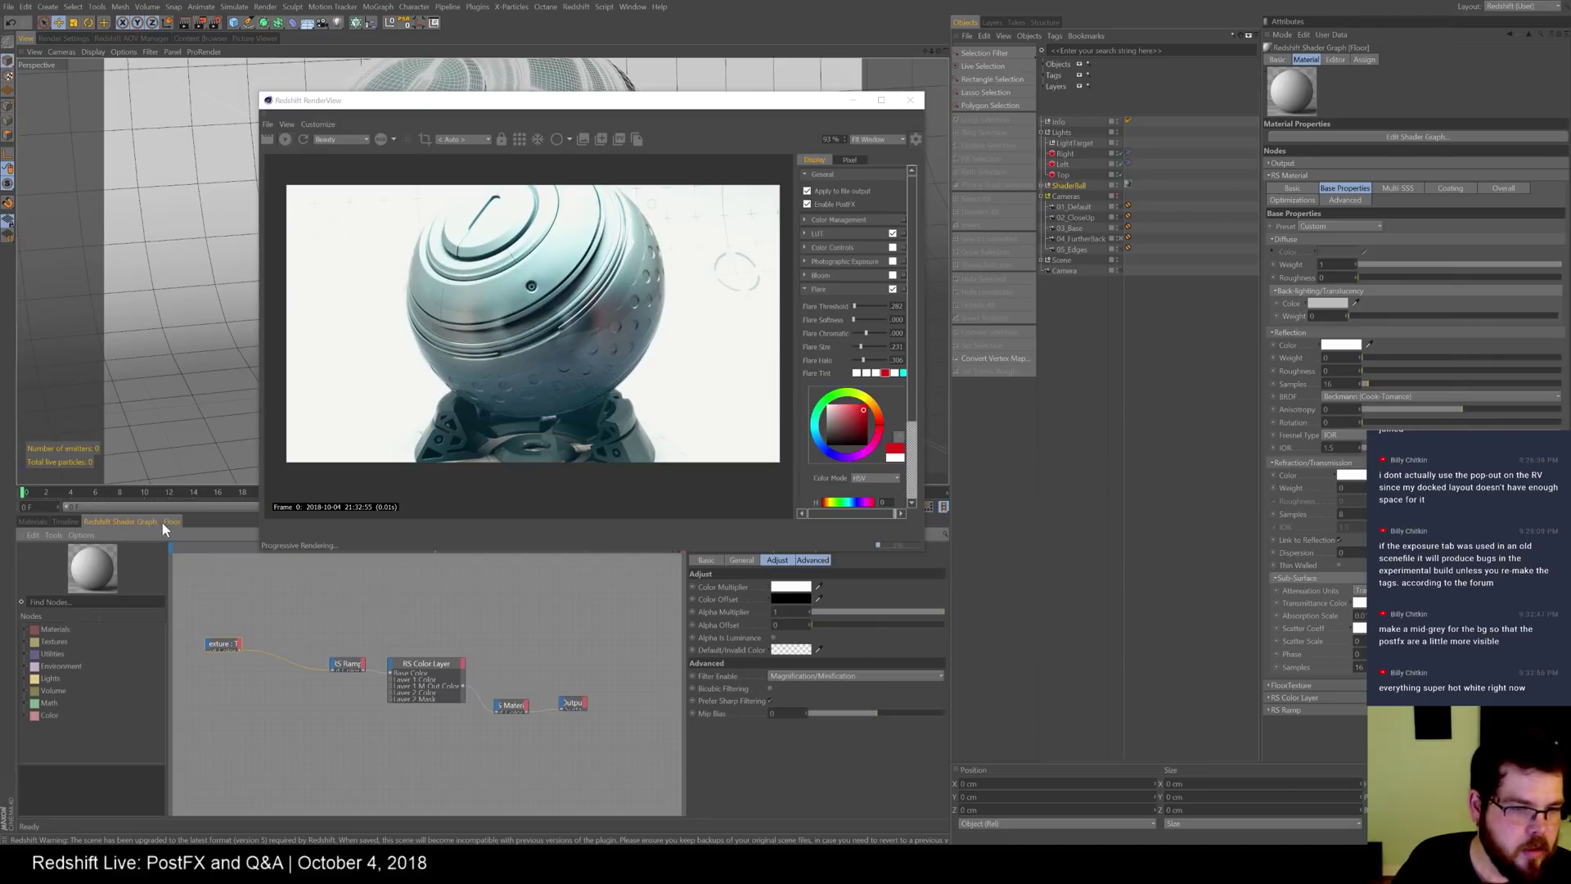
left_click(361, 667)
left_click(221, 645)
left_click(361, 661)
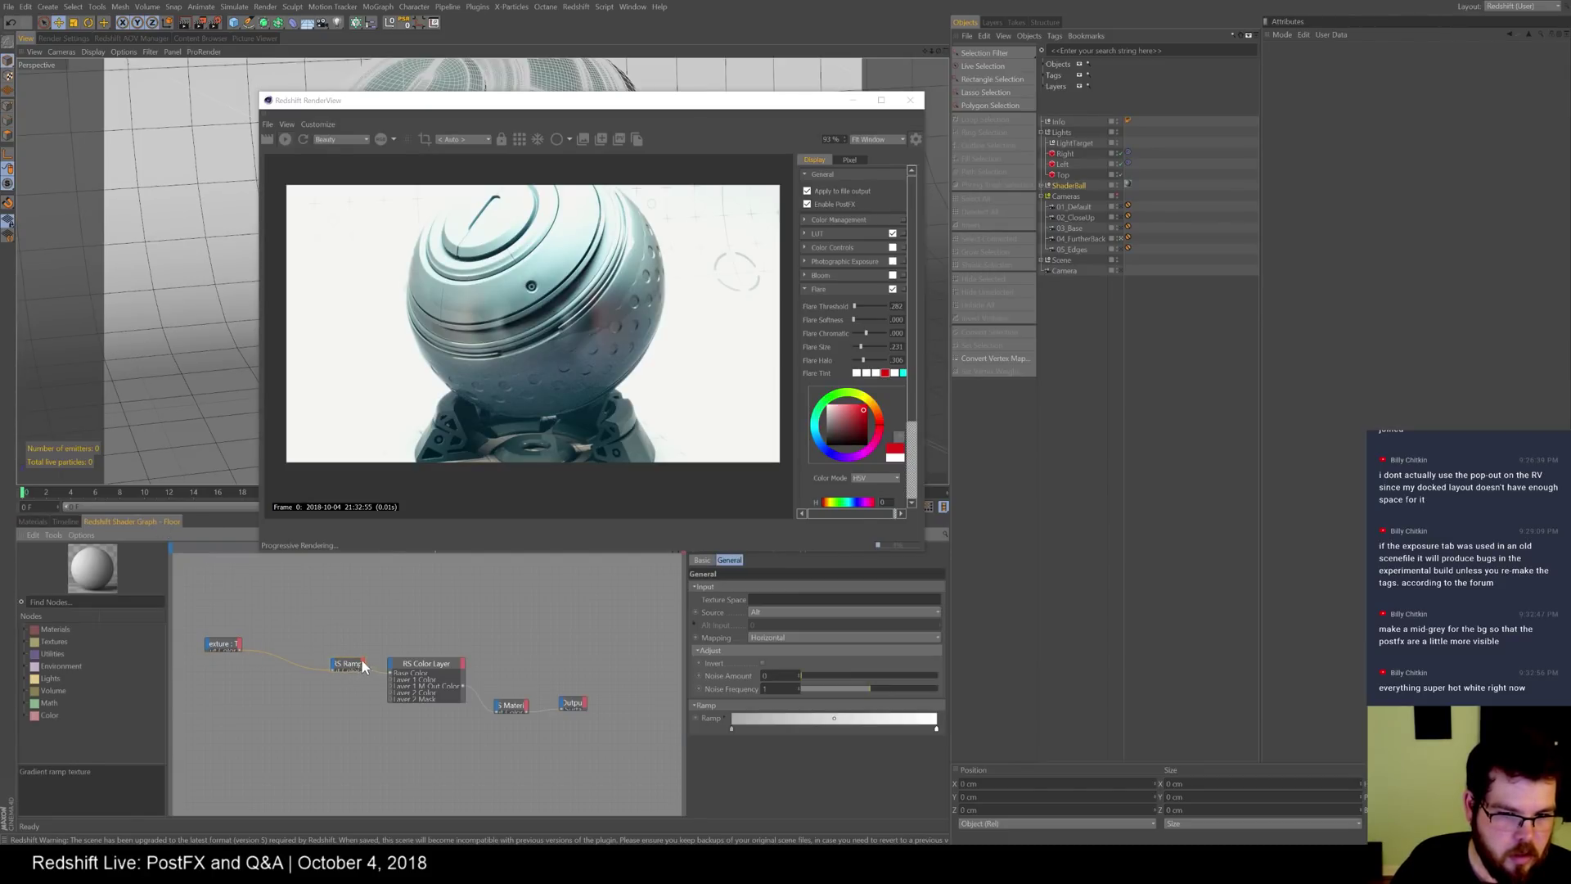
double_click(732, 730)
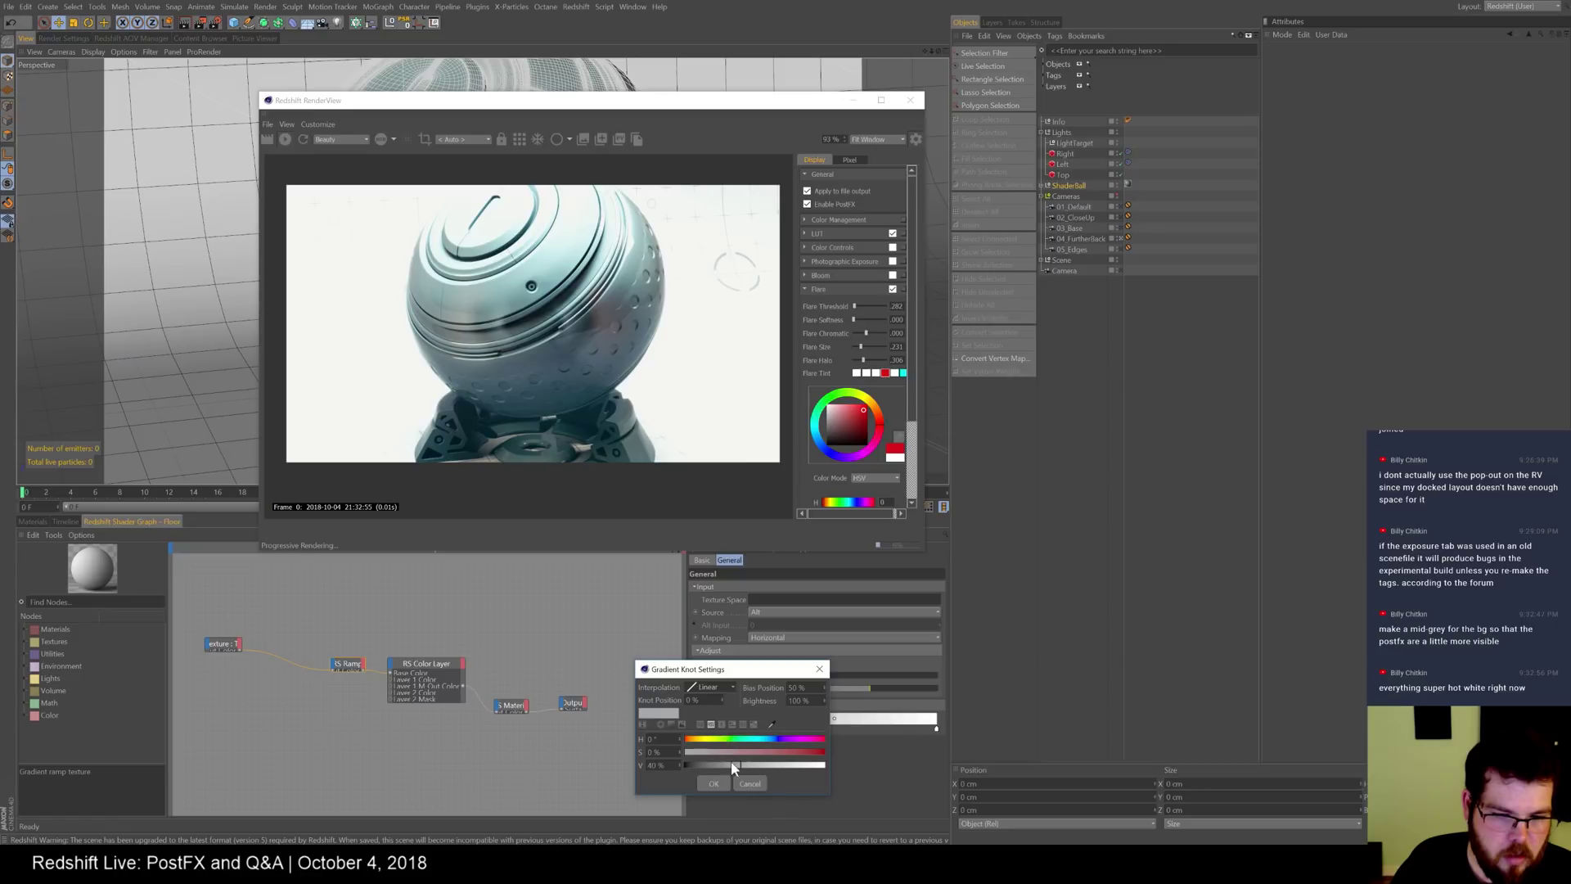
left_click(708, 762)
left_click(710, 782)
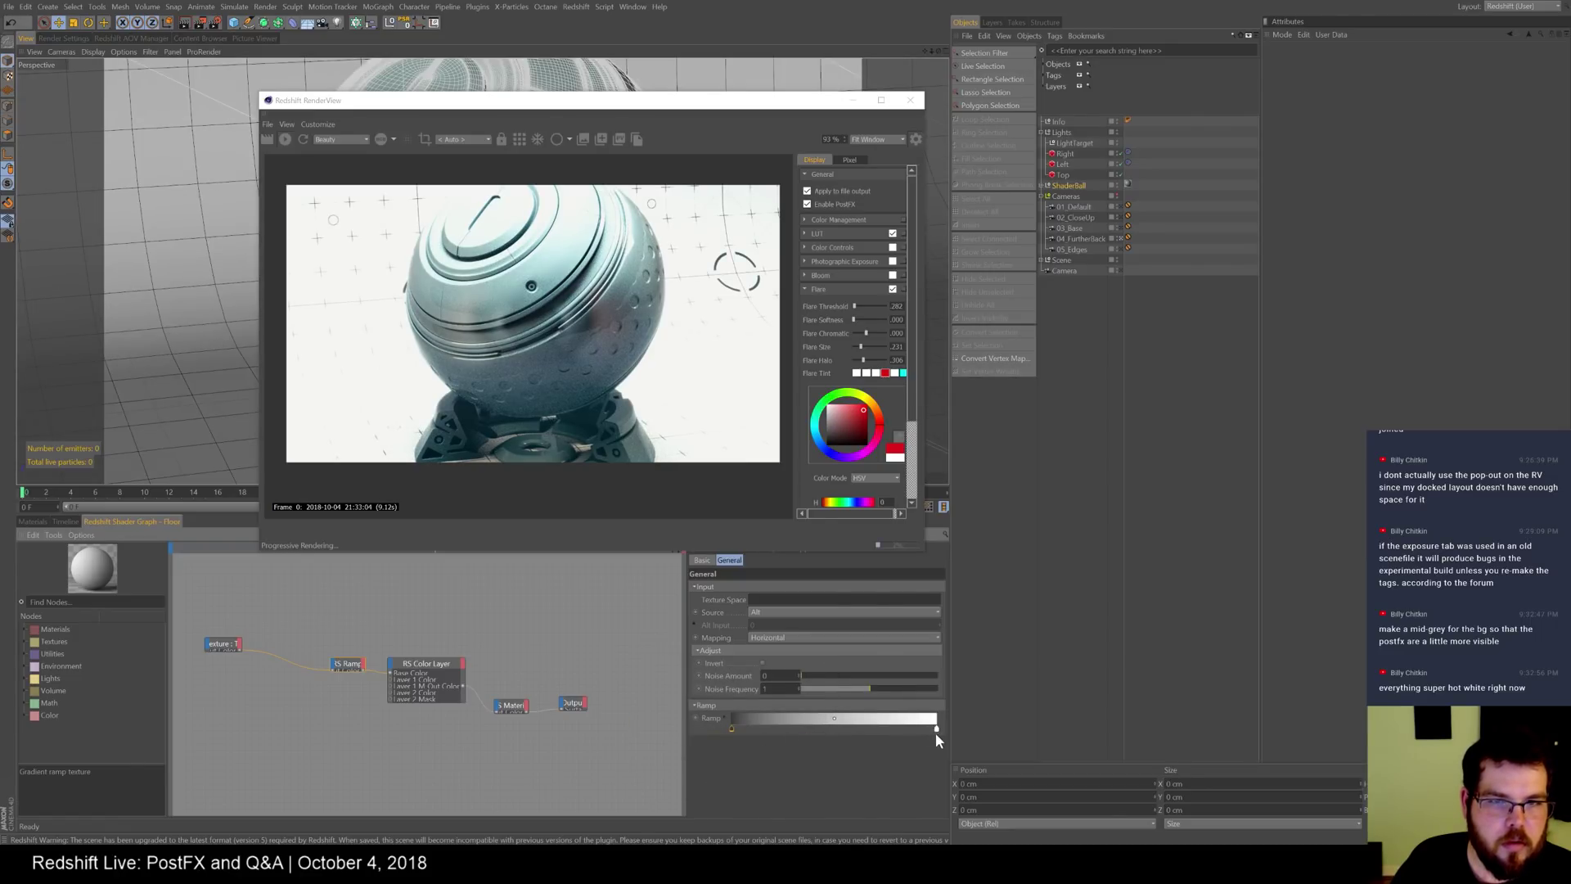
mouse_move(936, 731)
- Create a standard Redshift RS Material and apply it to the Plane in the Scene group
left_click(32, 521)
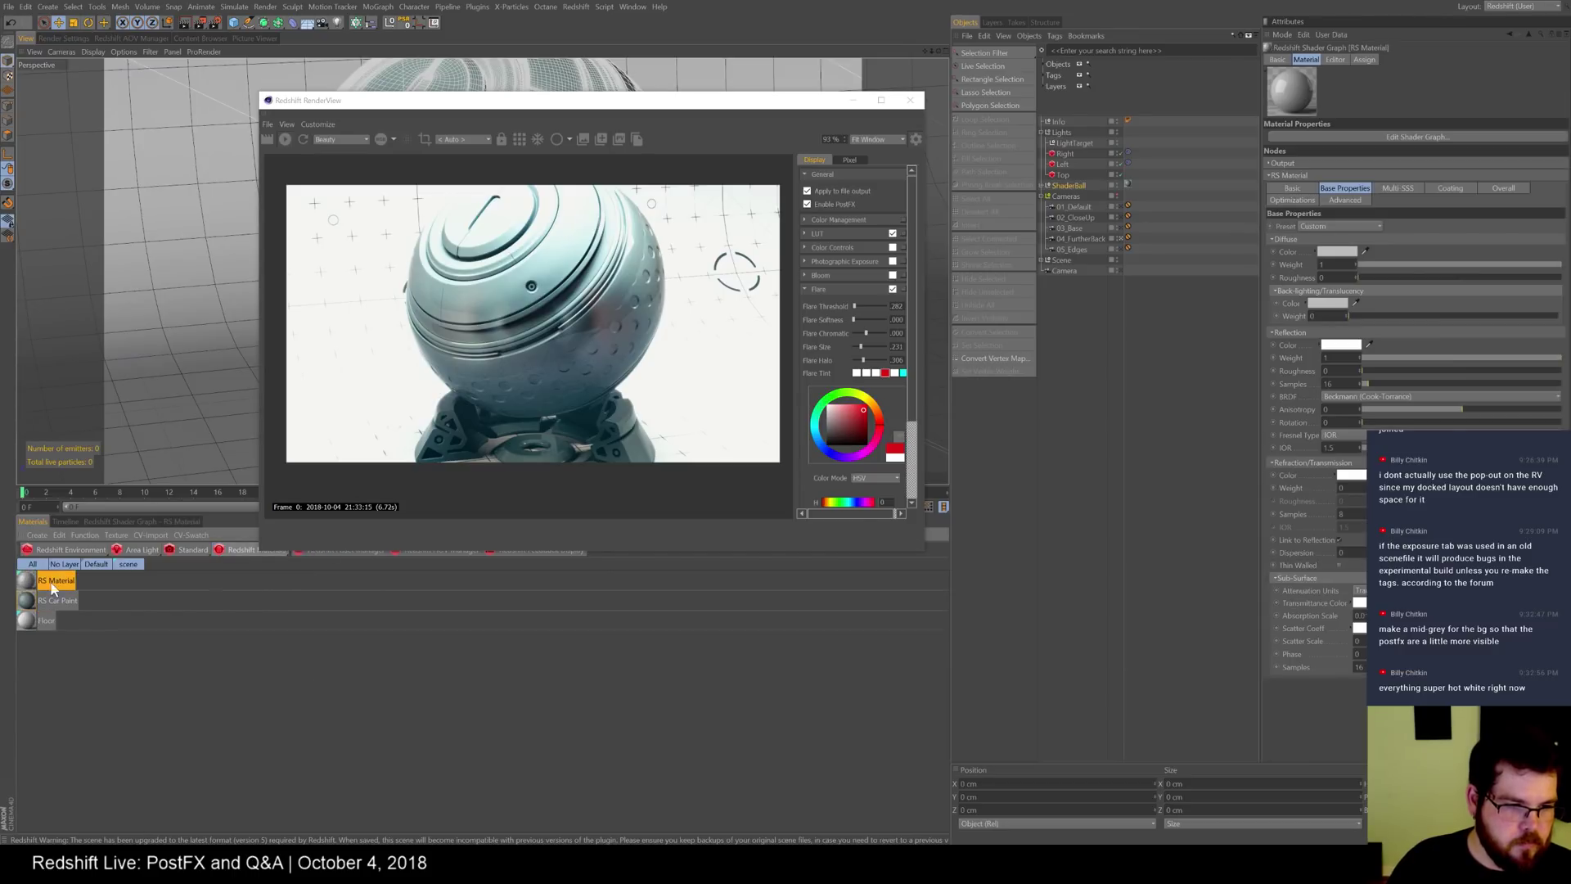
left_click_drag(29, 582, 64, 586)
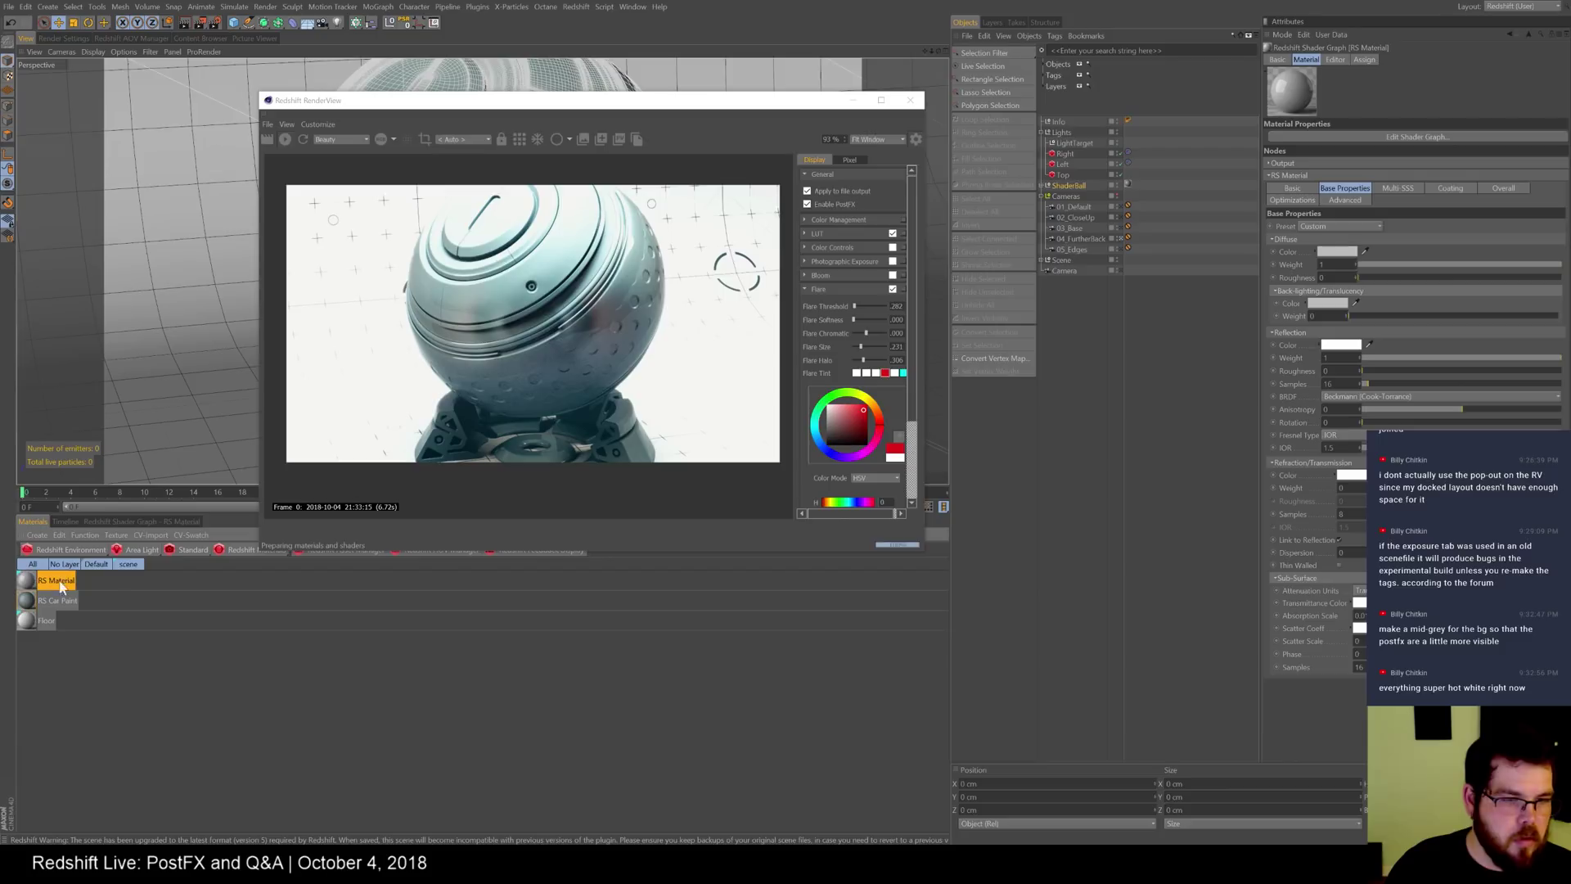
left_click(1043, 260)
left_click_drag(61, 583, 1134, 270)
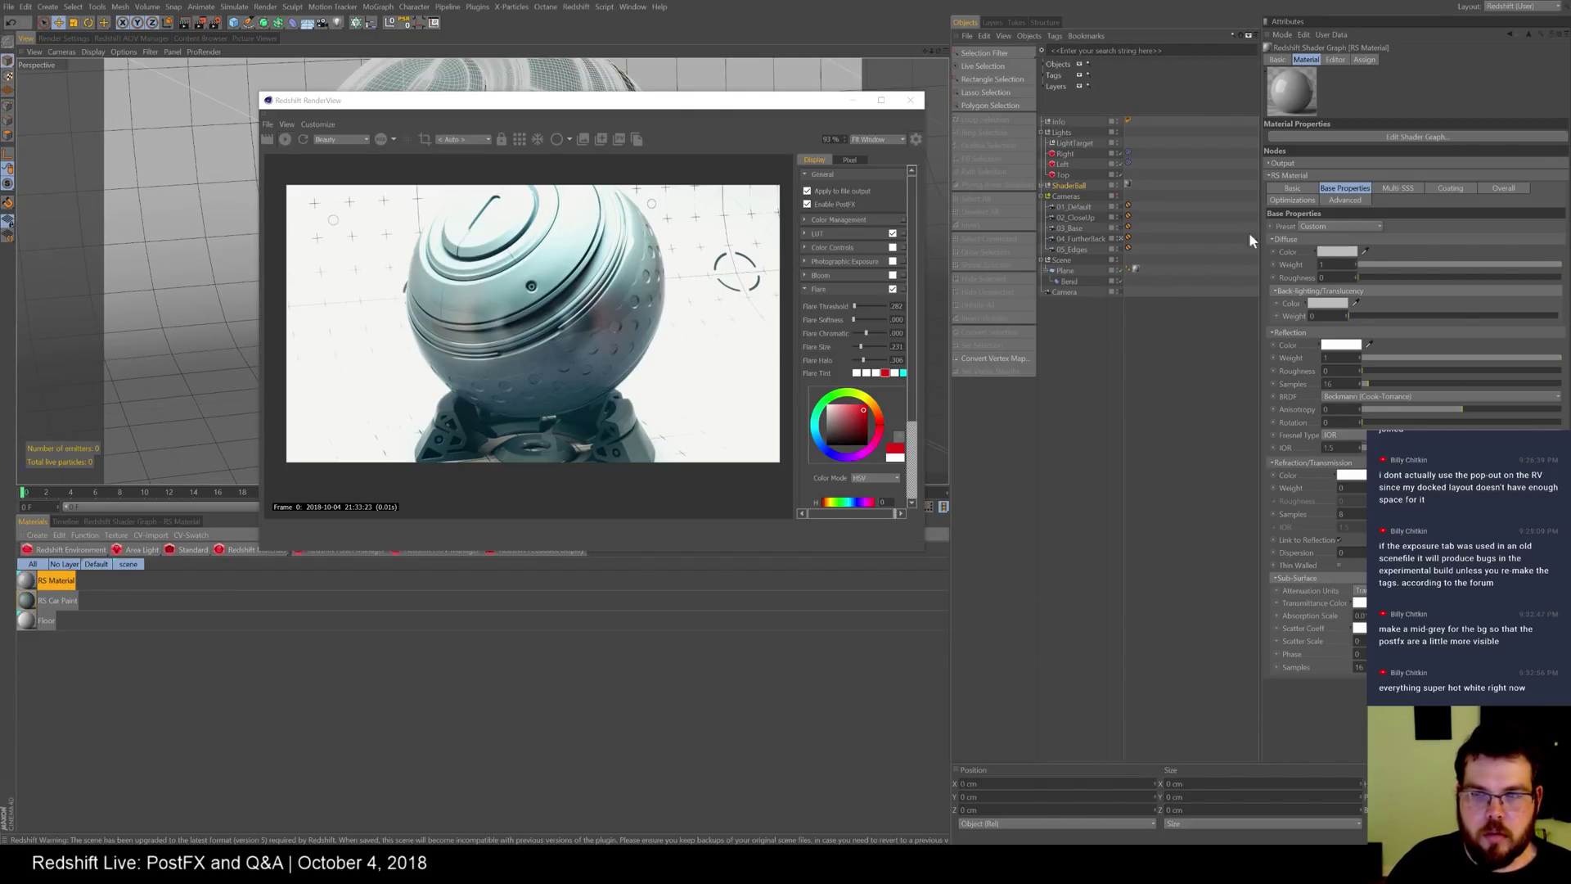
- Darken the RS Material's diffuse color to a value of 5% and set its diffuse roughness to 0.42
left_click(1336, 252)
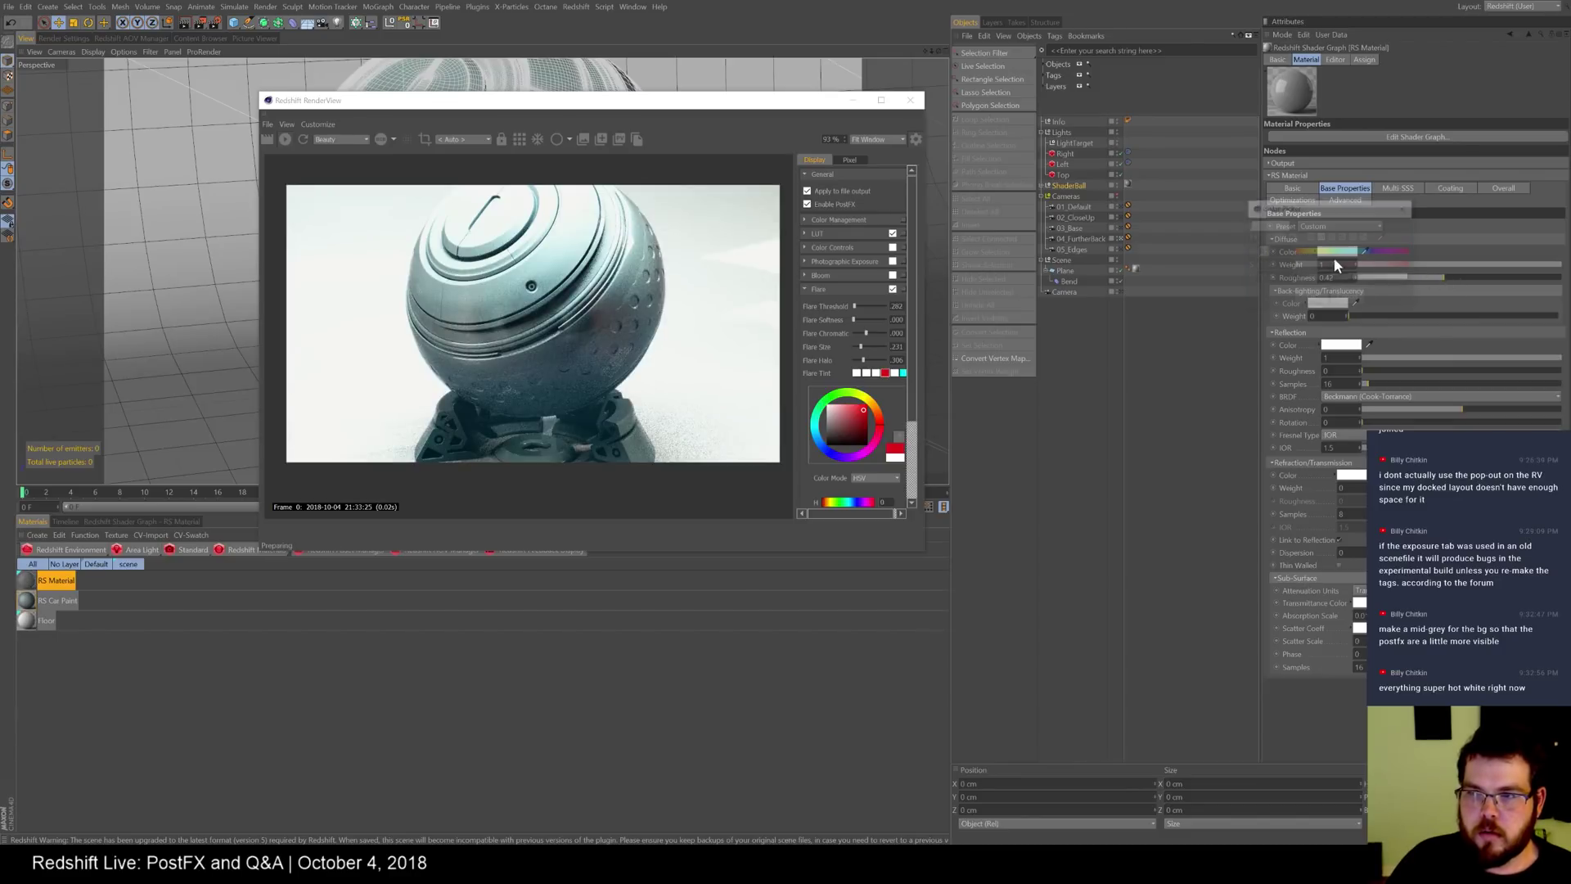
left_click(1311, 296)
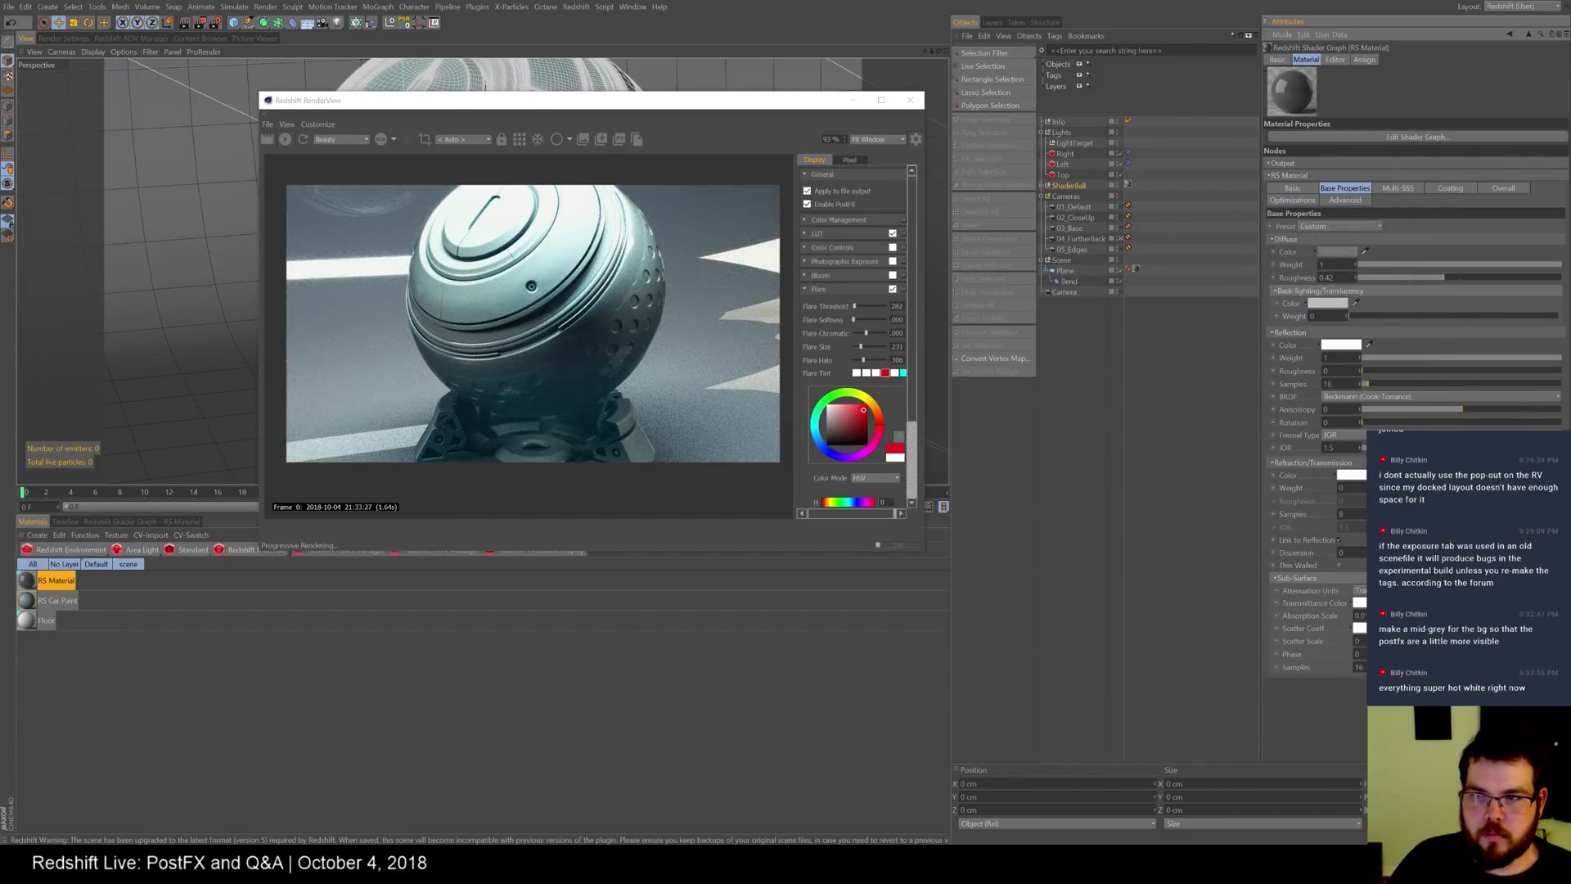
left_click(1342, 252)
double_click(1280, 278)
type("5")
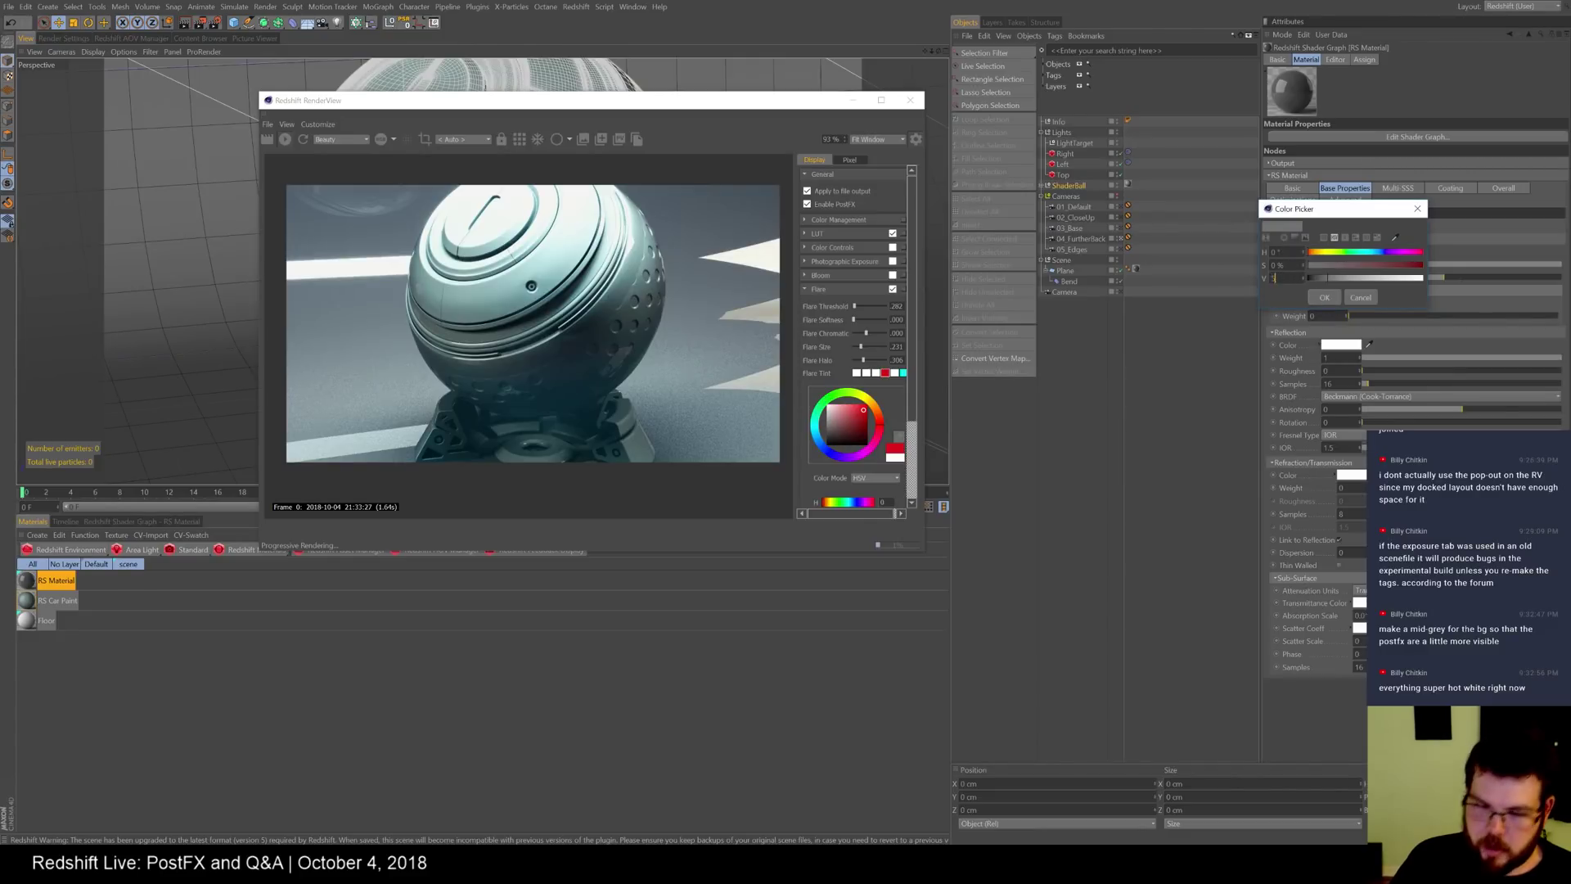
key("Return")
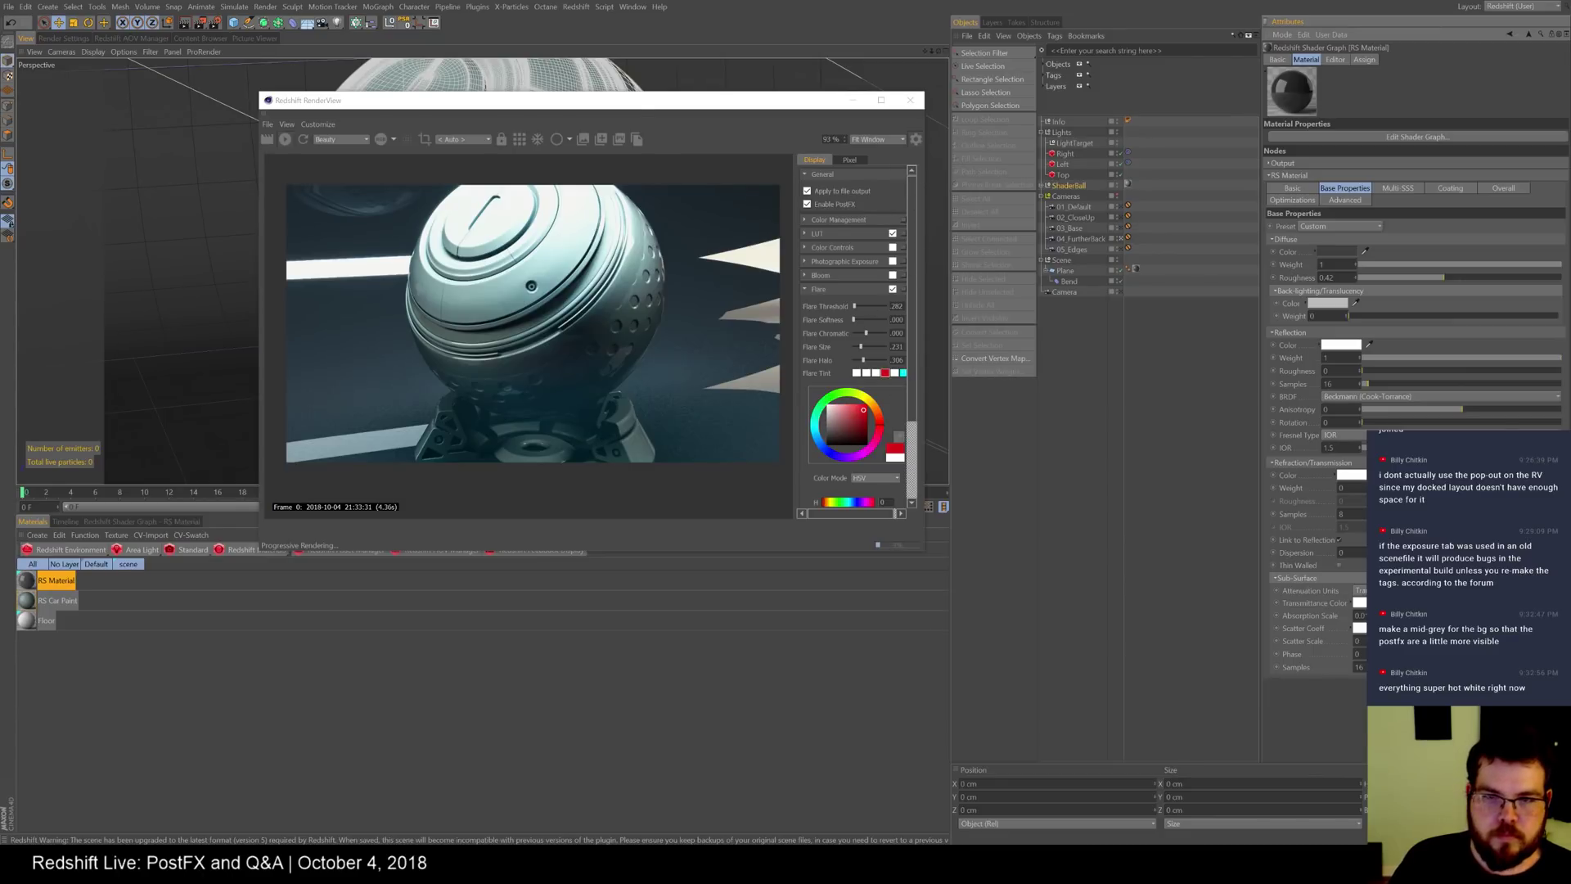
- Enable Photographic Exposure for the render and allow desaturation
left_click(806, 219)
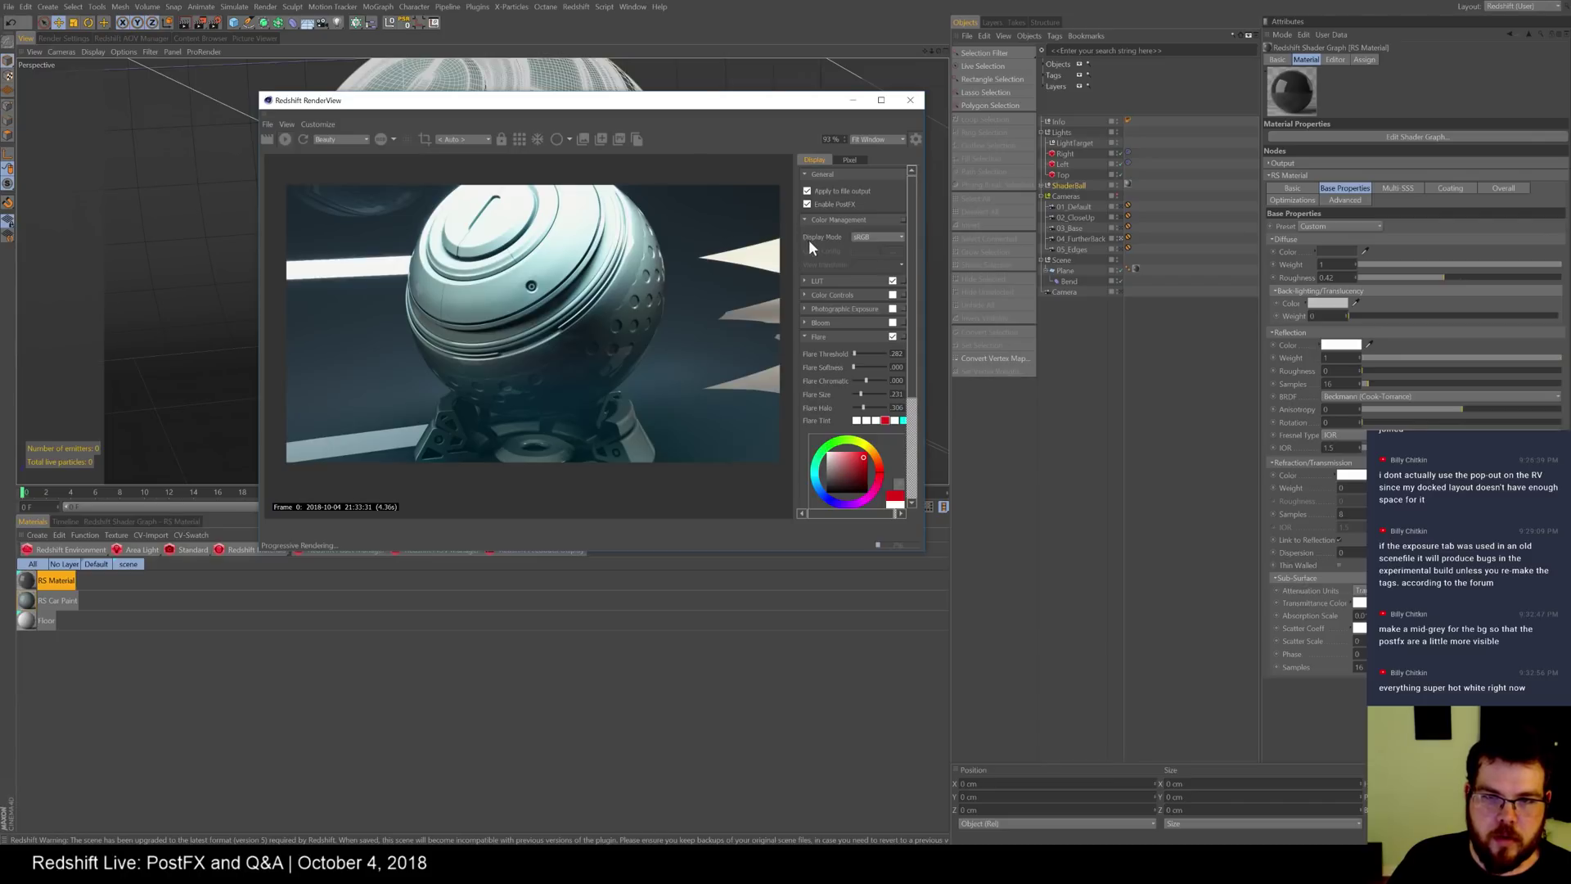
left_click(807, 218)
left_click(804, 248)
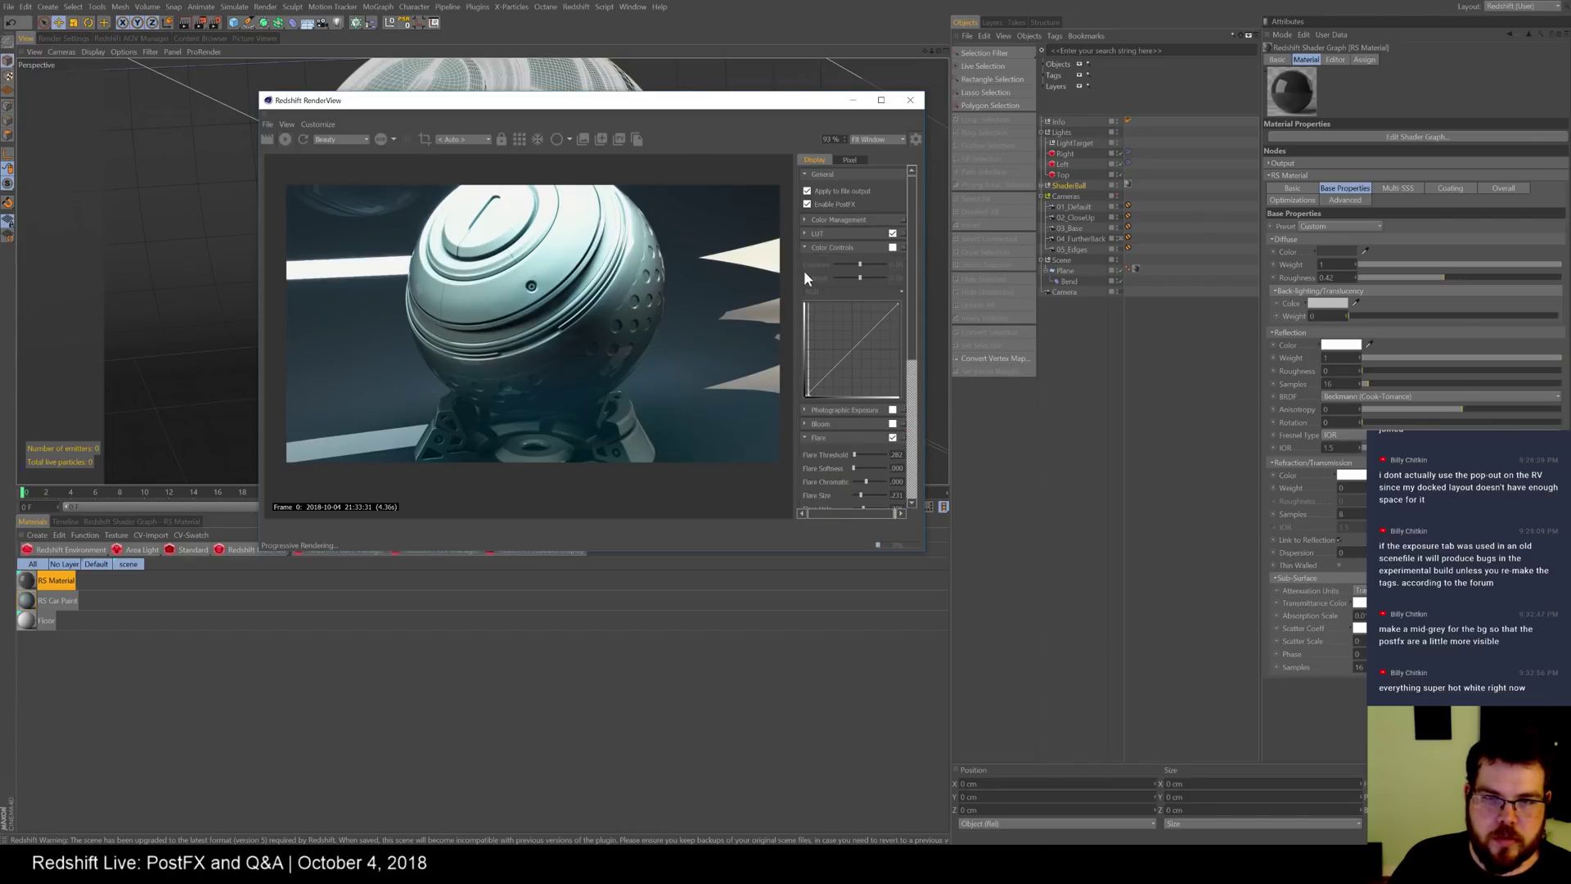
left_click(803, 248)
left_click(804, 261)
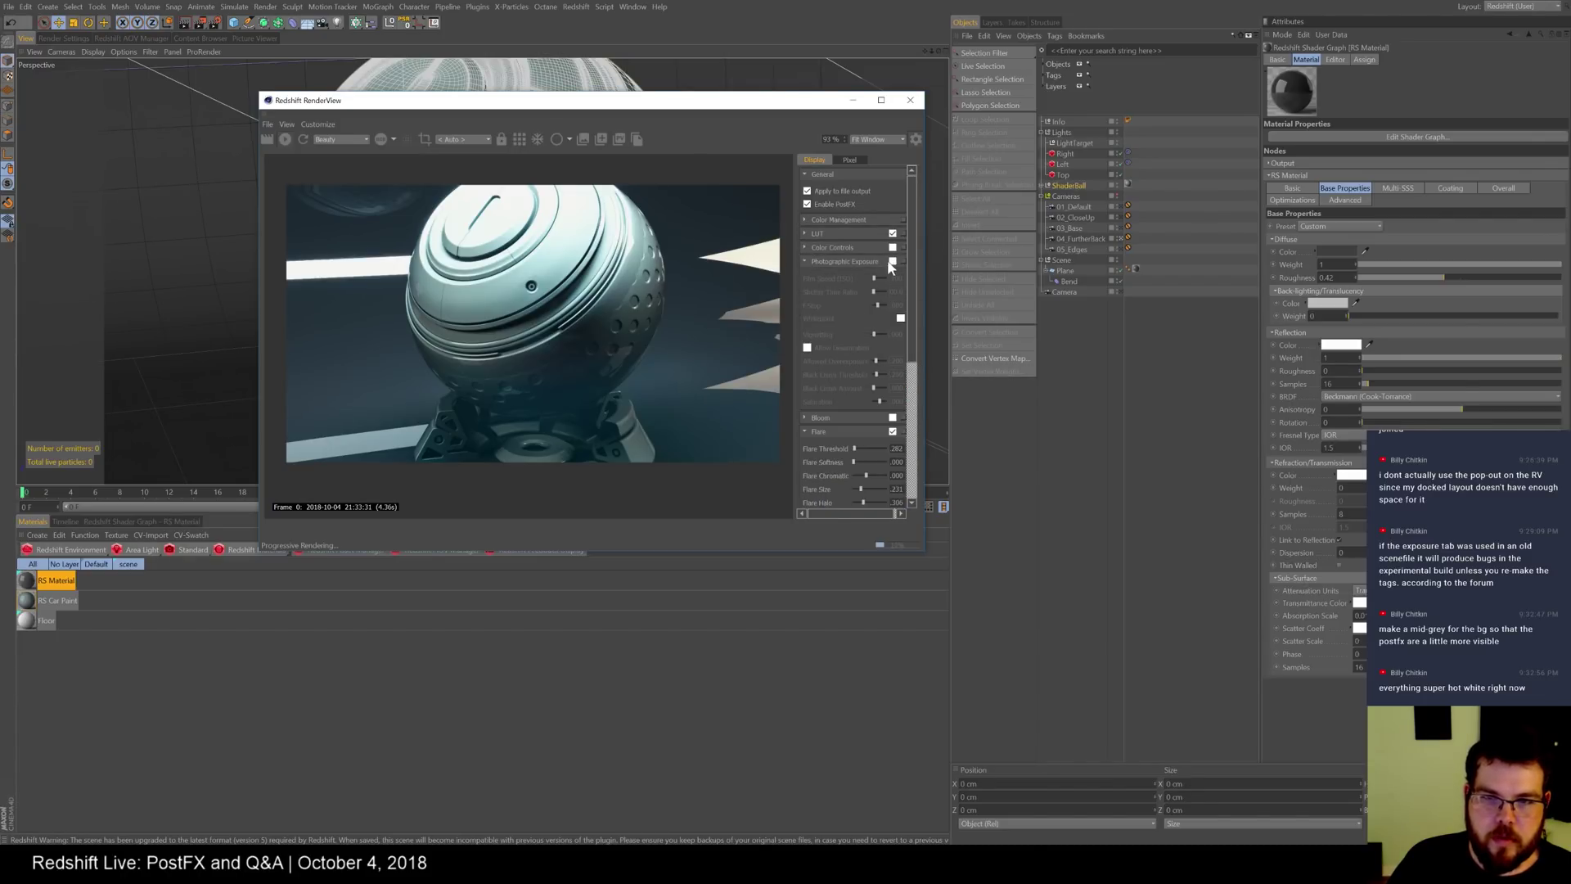
left_click(893, 262)
left_click(807, 348)
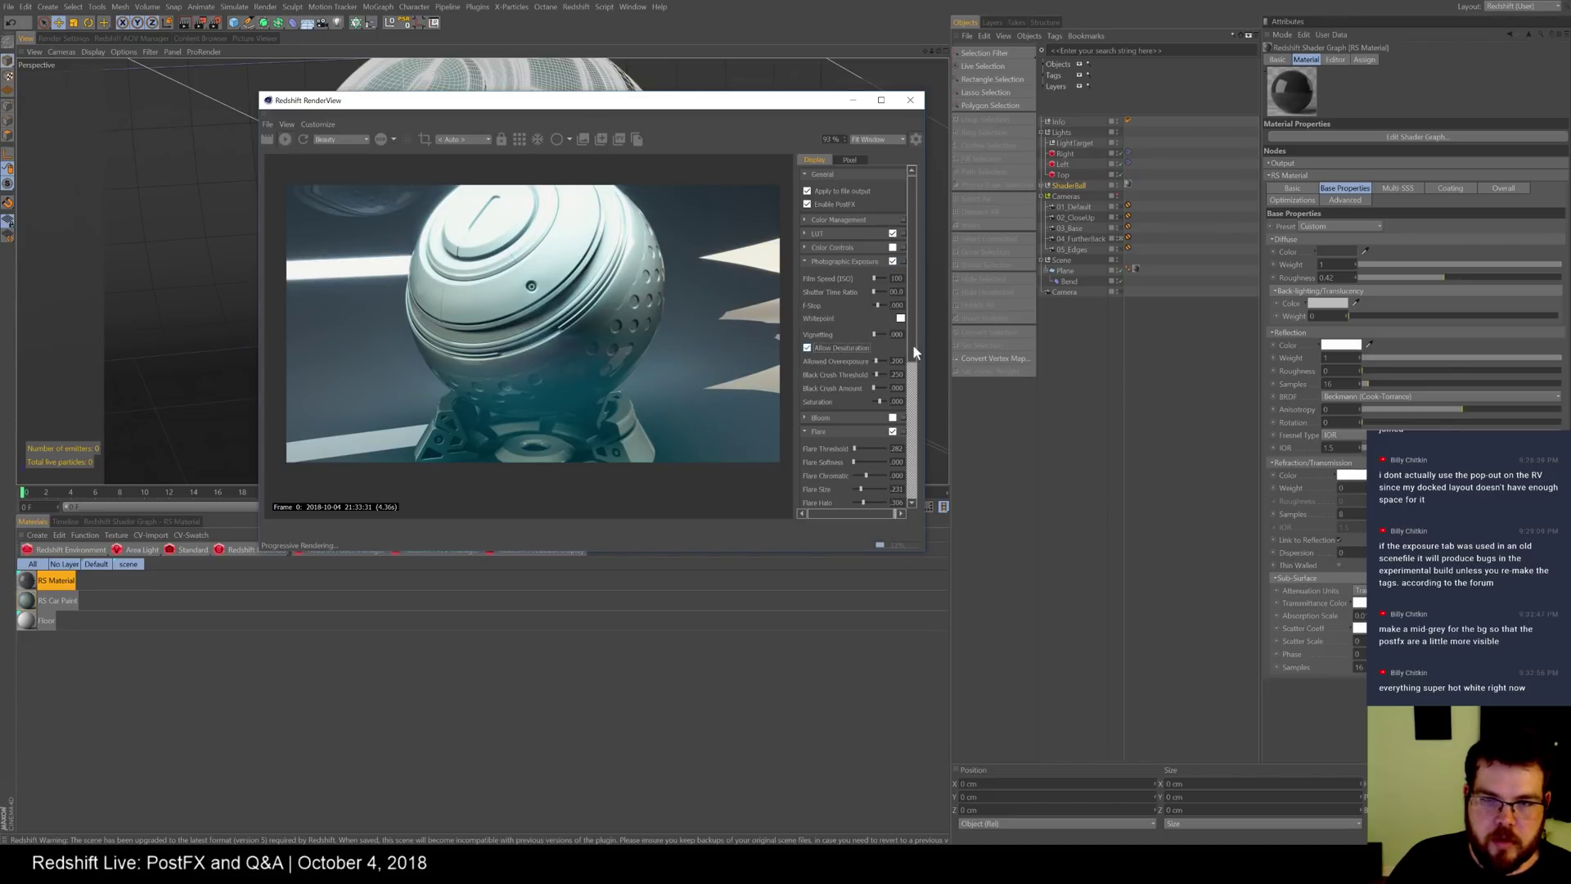
- Widen the RenderView window and raise Allowed Overexposure to about 0.345
scroll(913, 336, "down", 1)
left_click_drag(924, 350, 1016, 350)
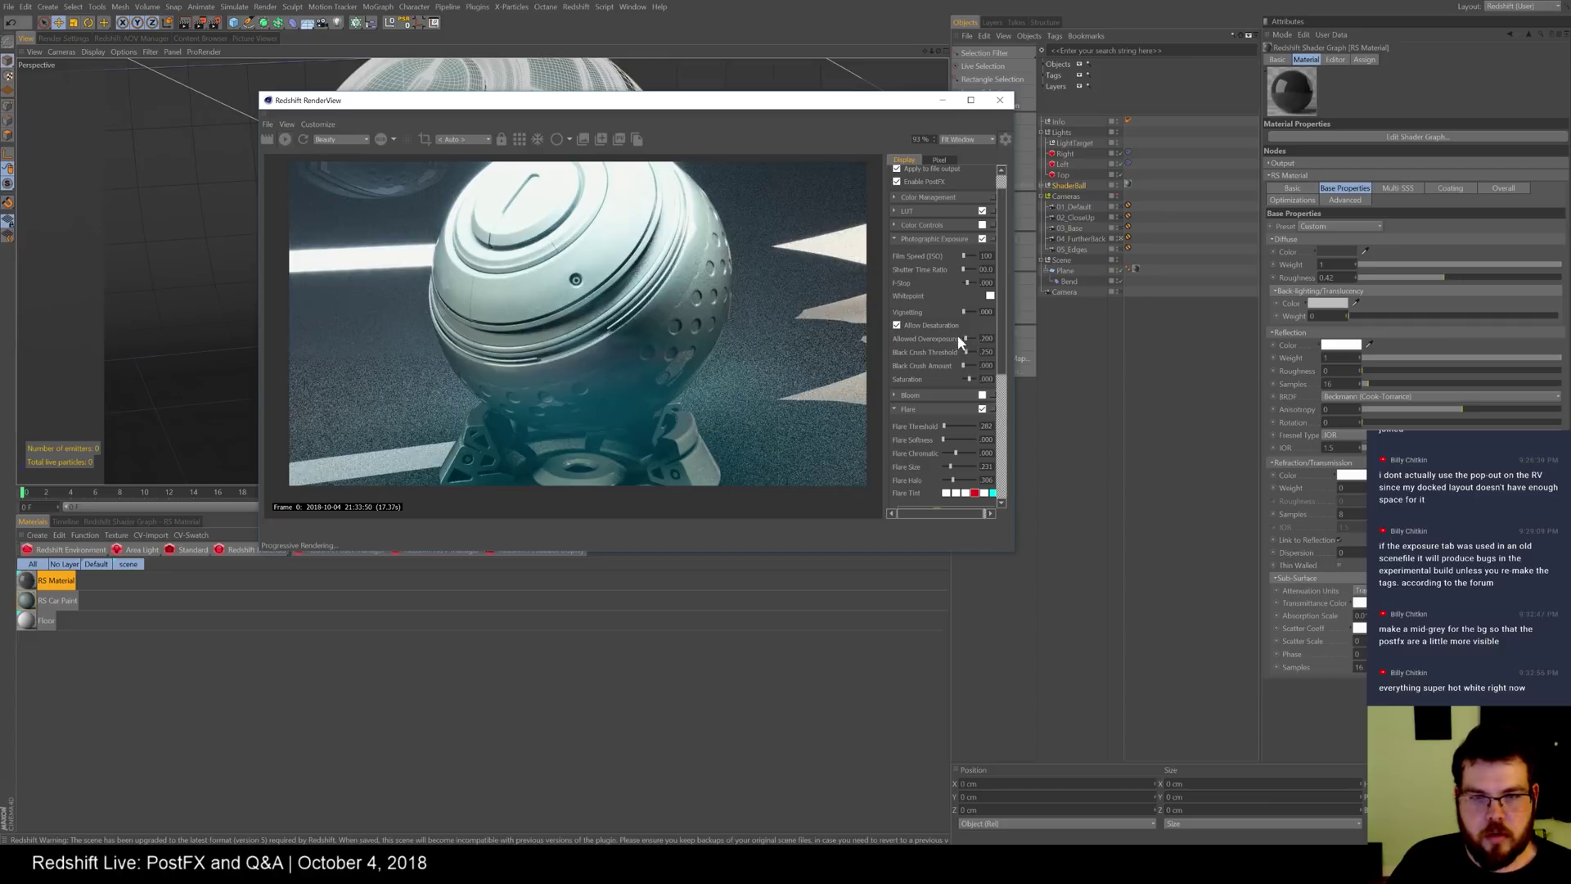
left_click_drag(966, 340, 966, 340)
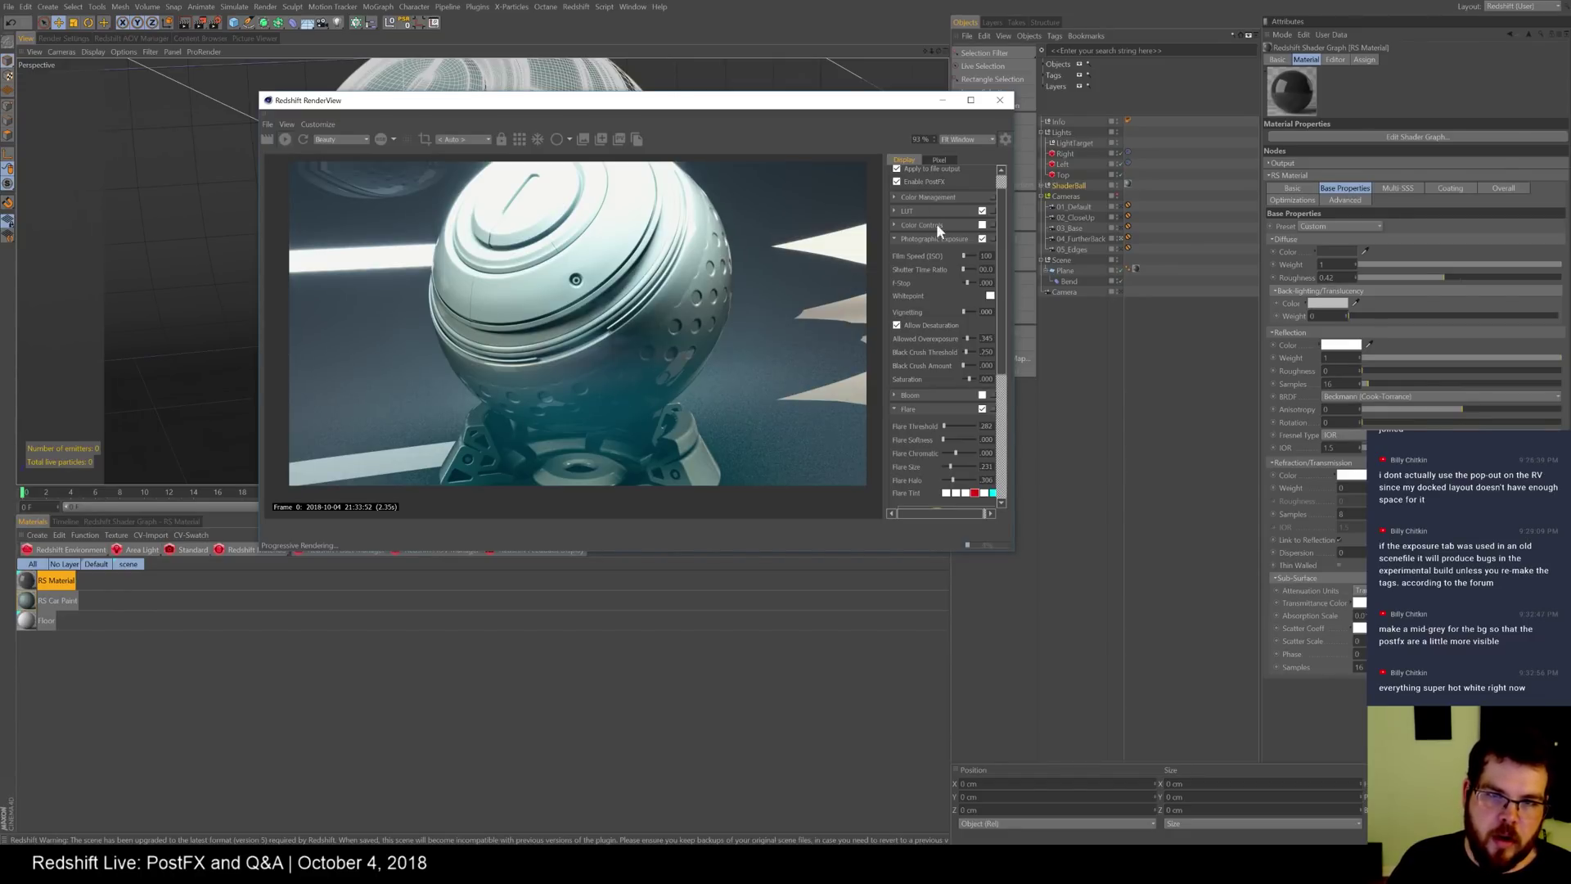
- Enable Color Controls and shape the RGB curve, shifting its black point inward and lifting the midtones and highlights
left_click(896, 238)
left_click(895, 225)
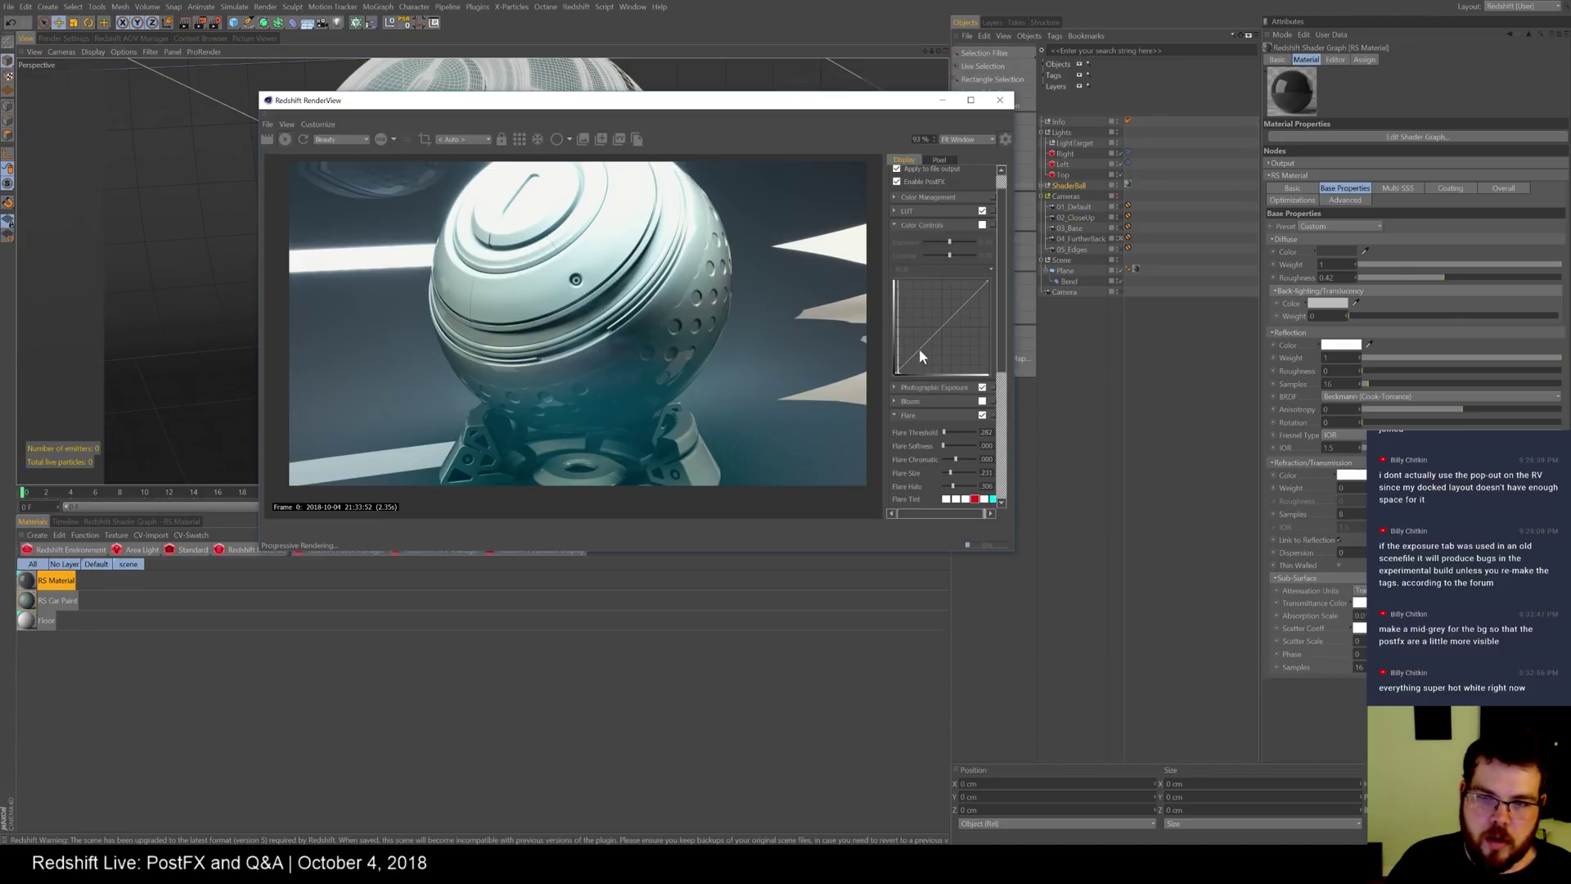
left_click(981, 225)
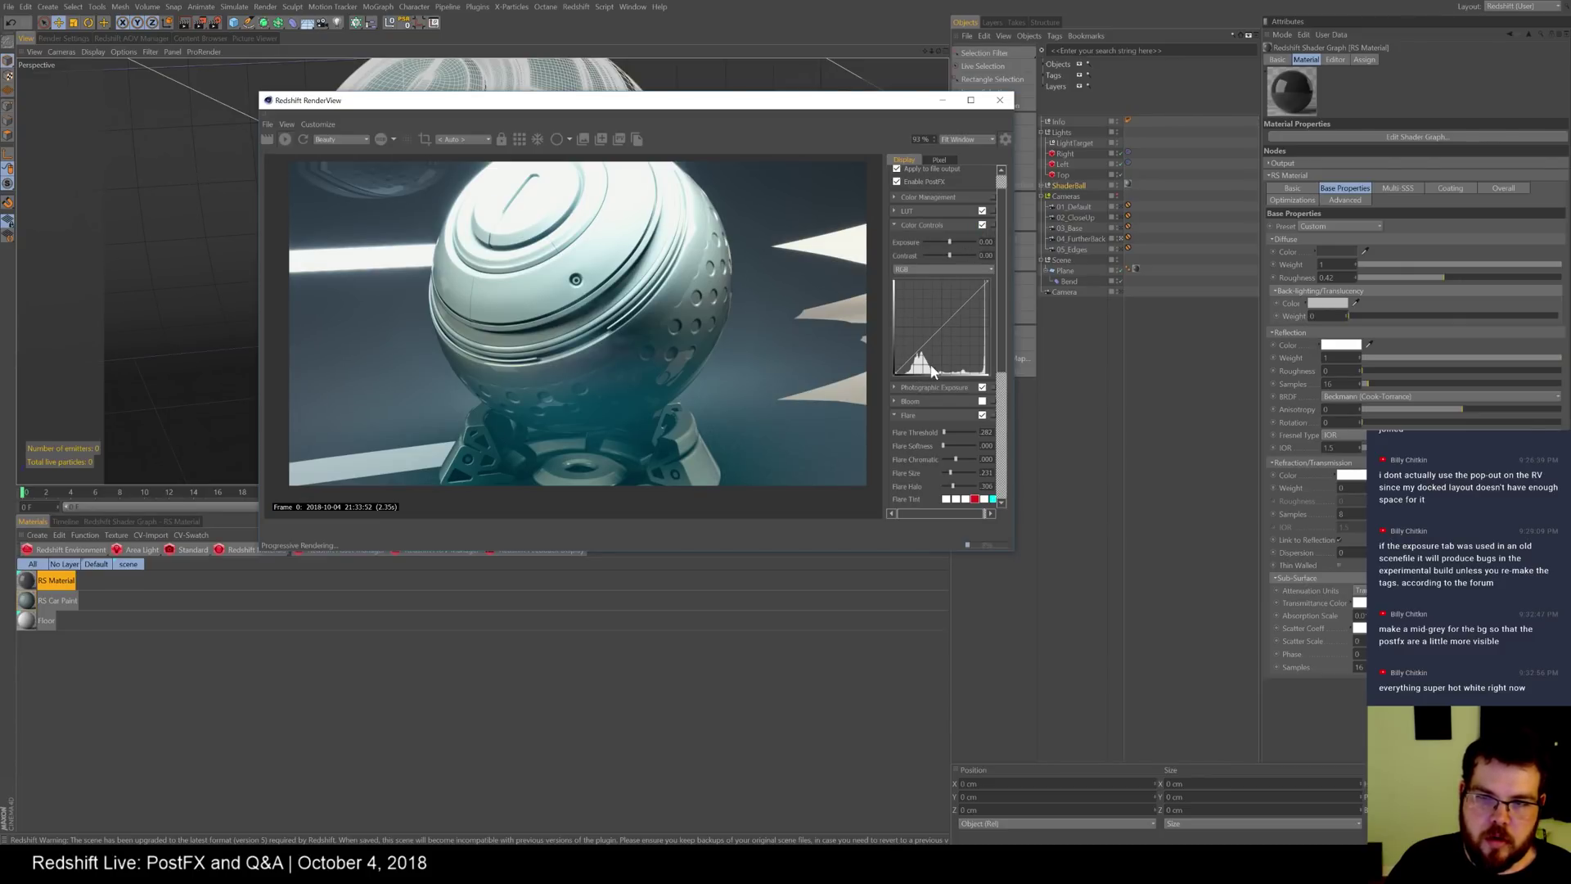
left_click_drag(897, 375, 906, 378)
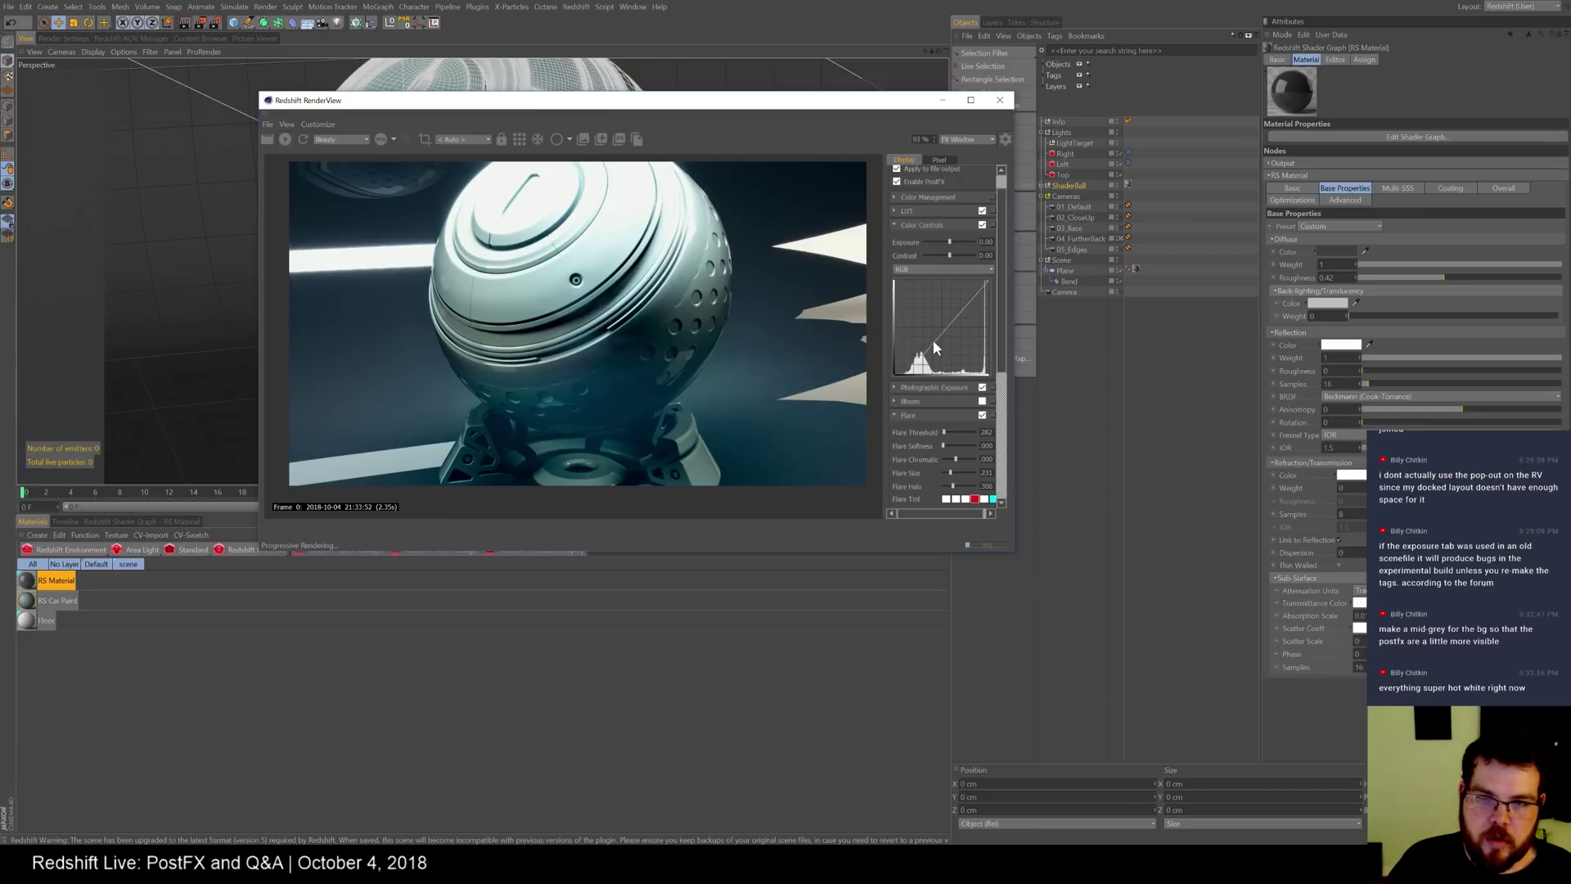
mouse_move(942, 331)
left_mouse_down()
mouse_move(958, 295)
mouse_move(923, 350)
left_mouse_up()
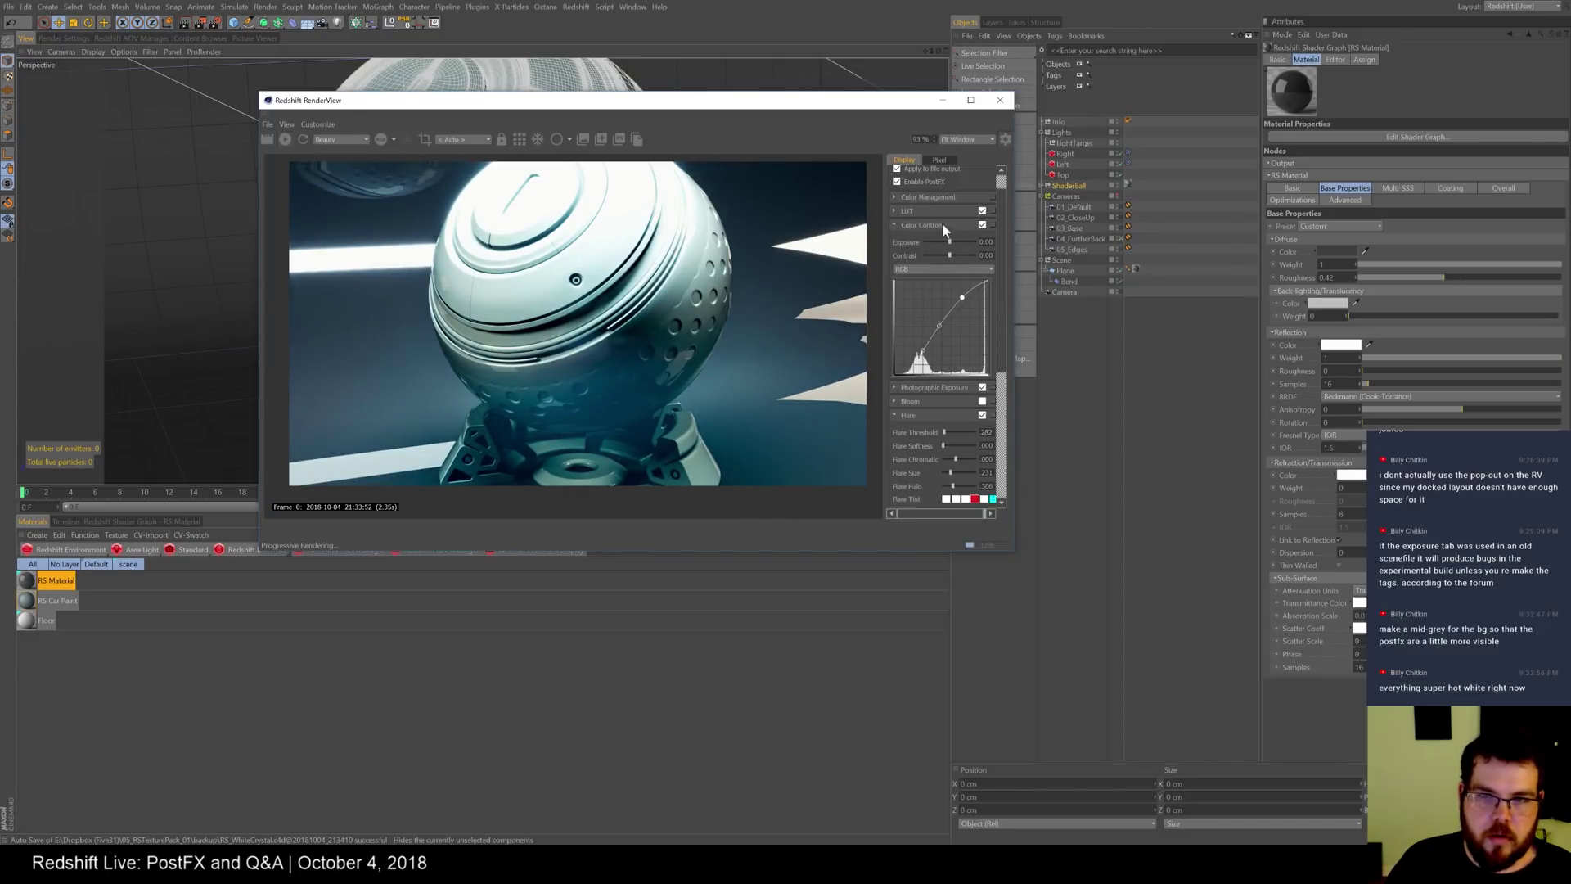
left_click(894, 225)
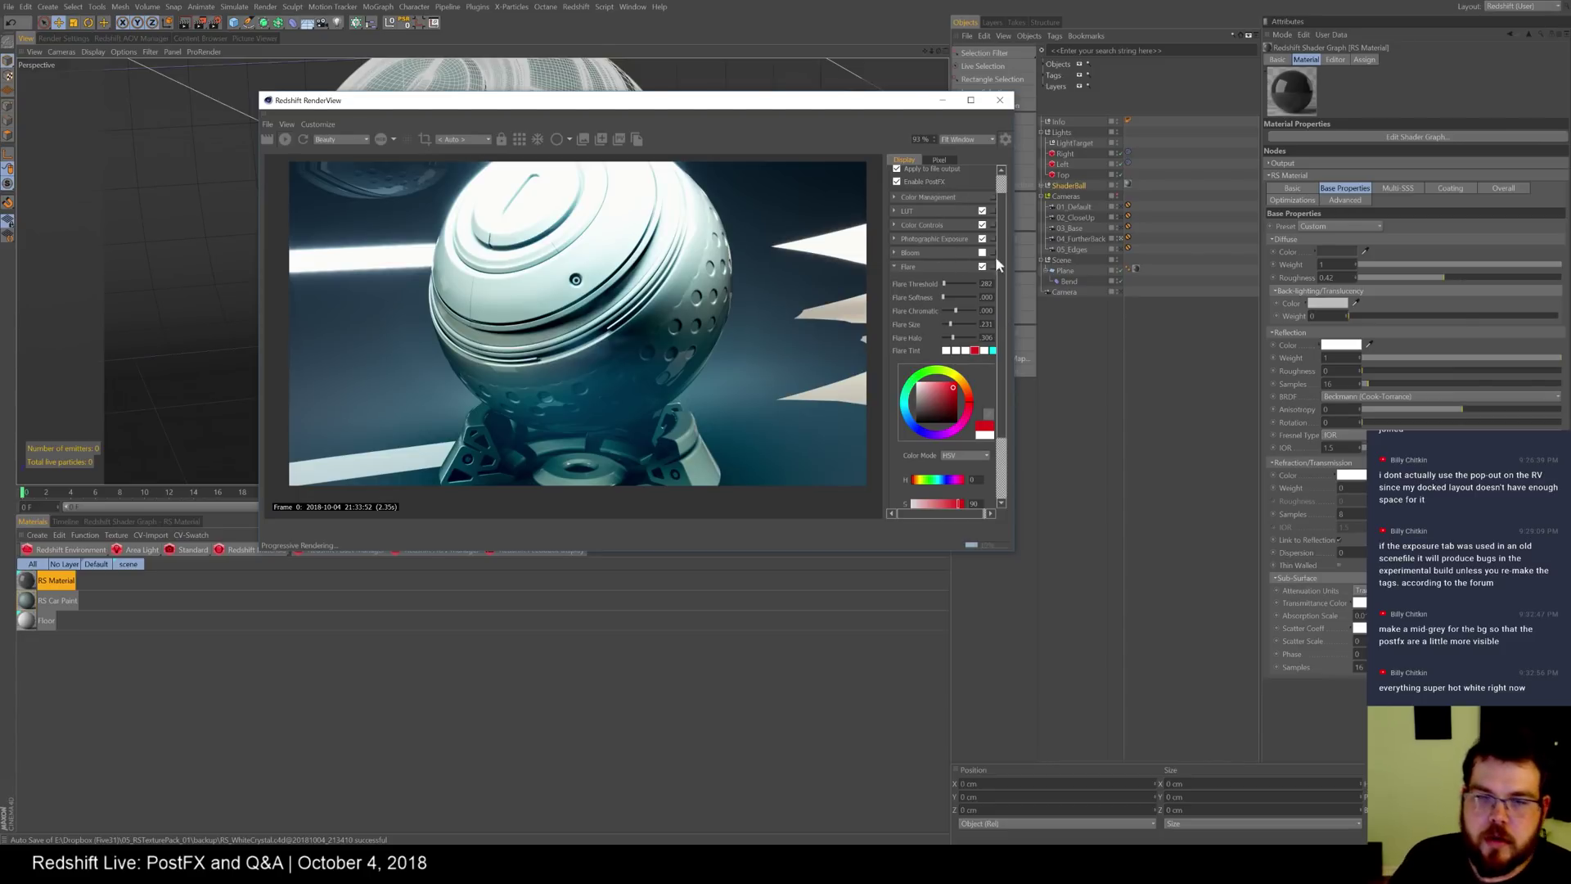
scroll(1003, 327, "down", 1)
scroll(1003, 360, "down", 2)
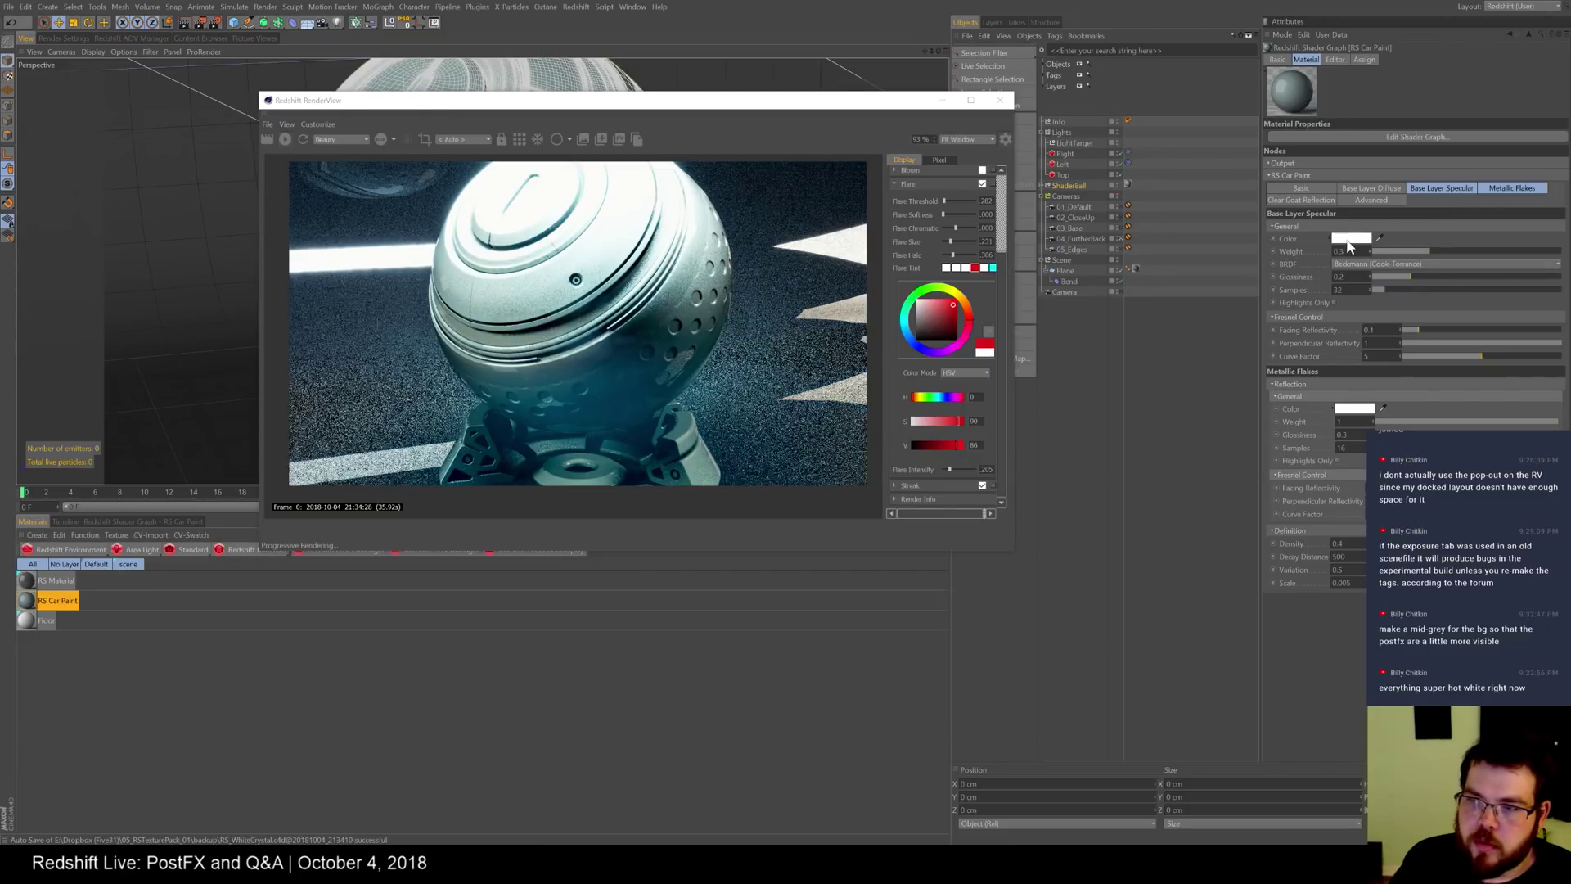
- Set the RS Car Paint's Base Layer Specular color and Base Layer Diffuse pigment color to black
left_click(1319, 262)
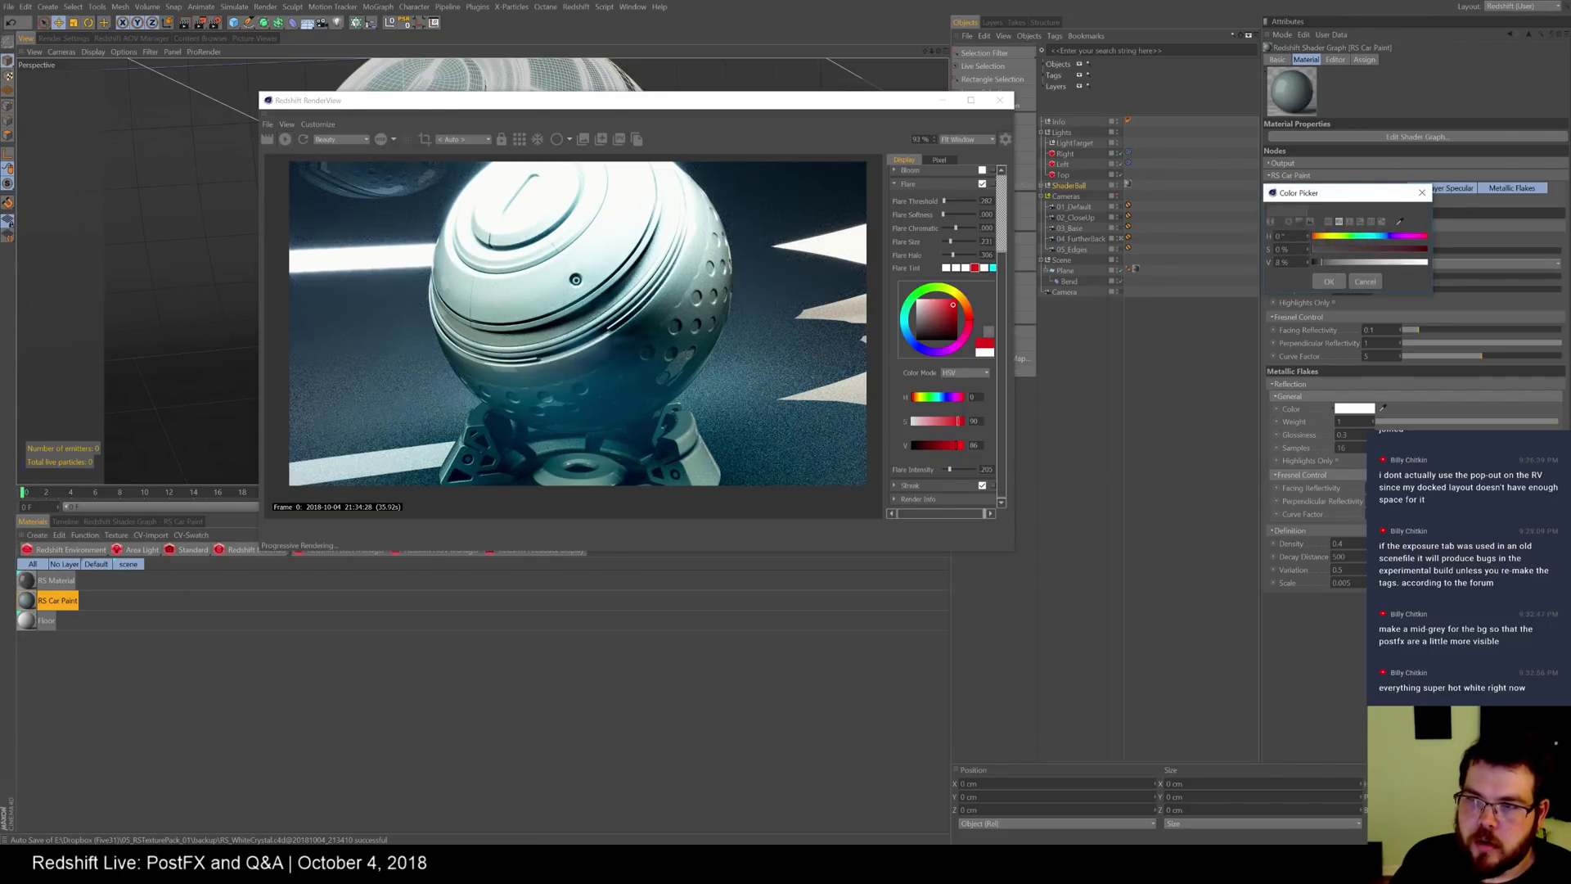
left_click(1329, 281)
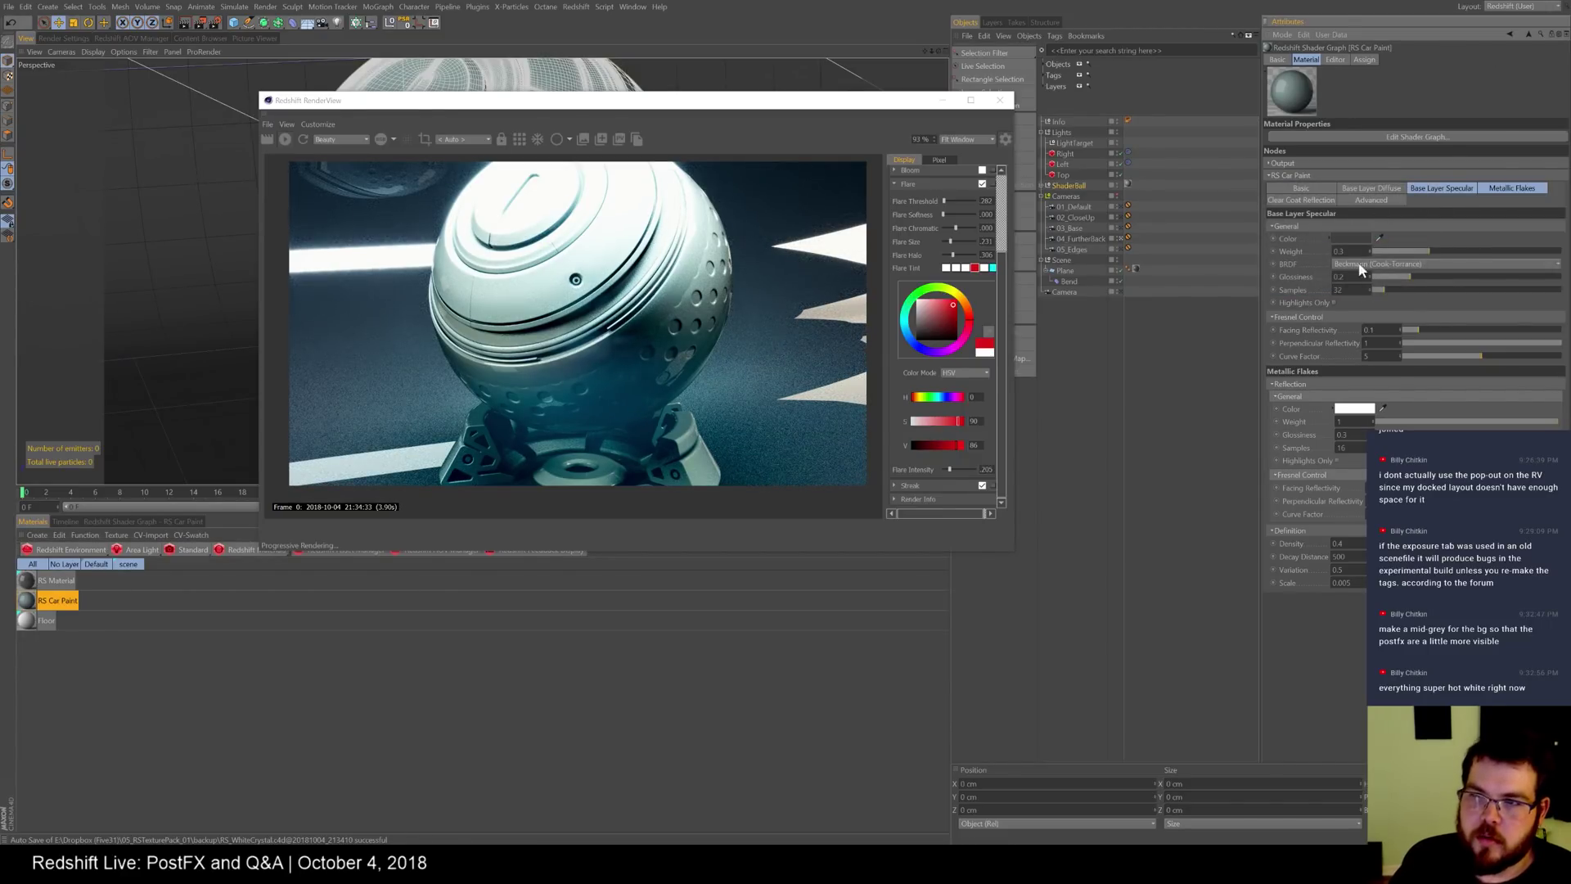
left_click(1340, 188)
left_click(1346, 239)
left_click_drag(1327, 246, 1306, 249)
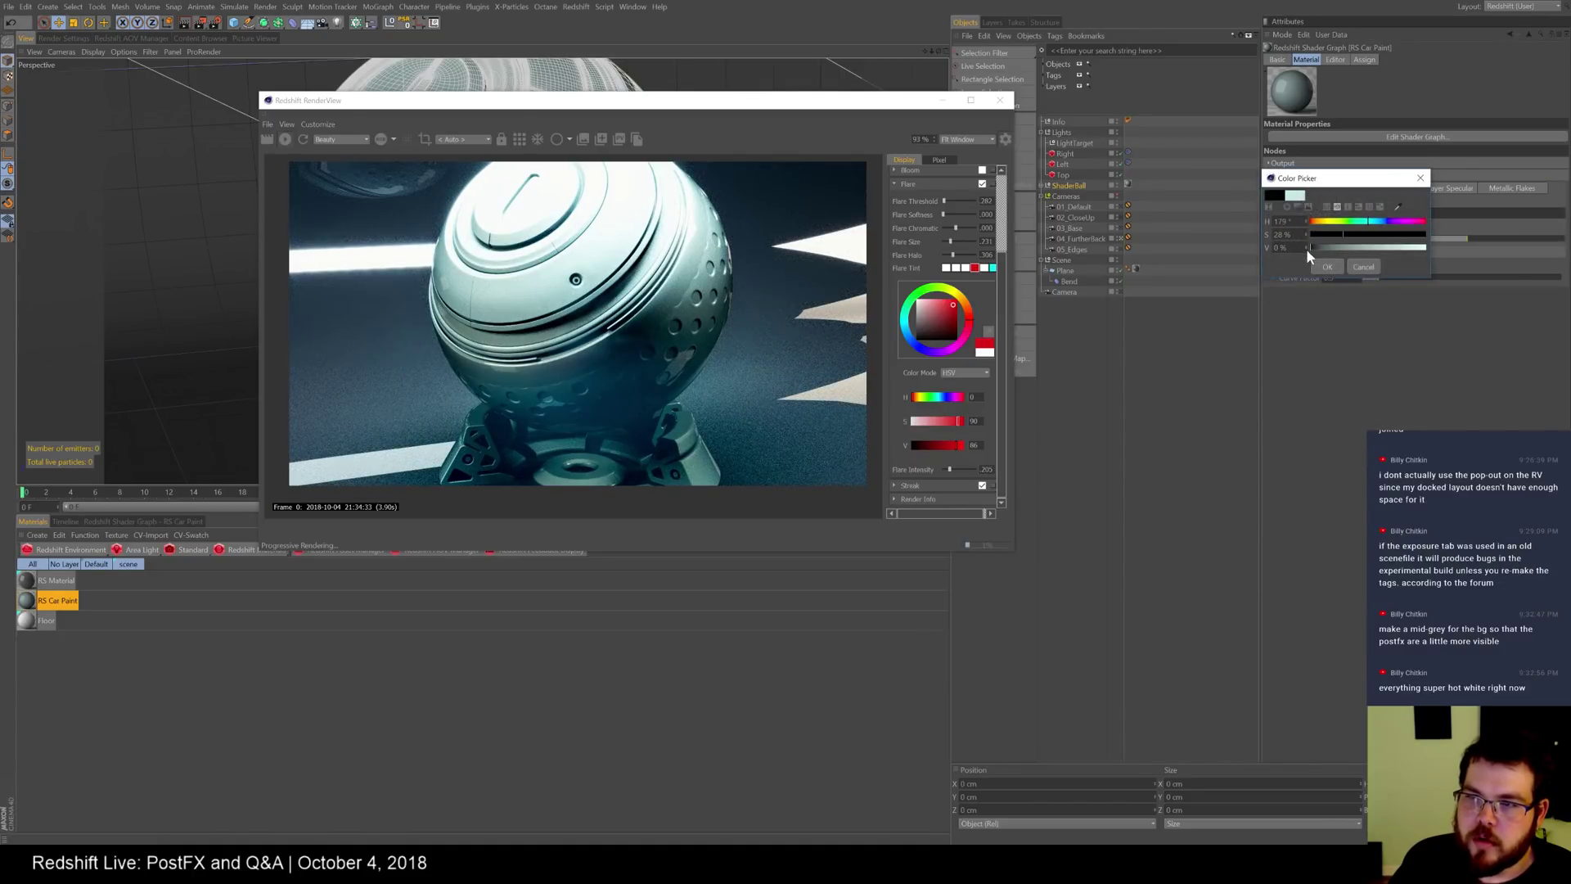
left_click(1327, 266)
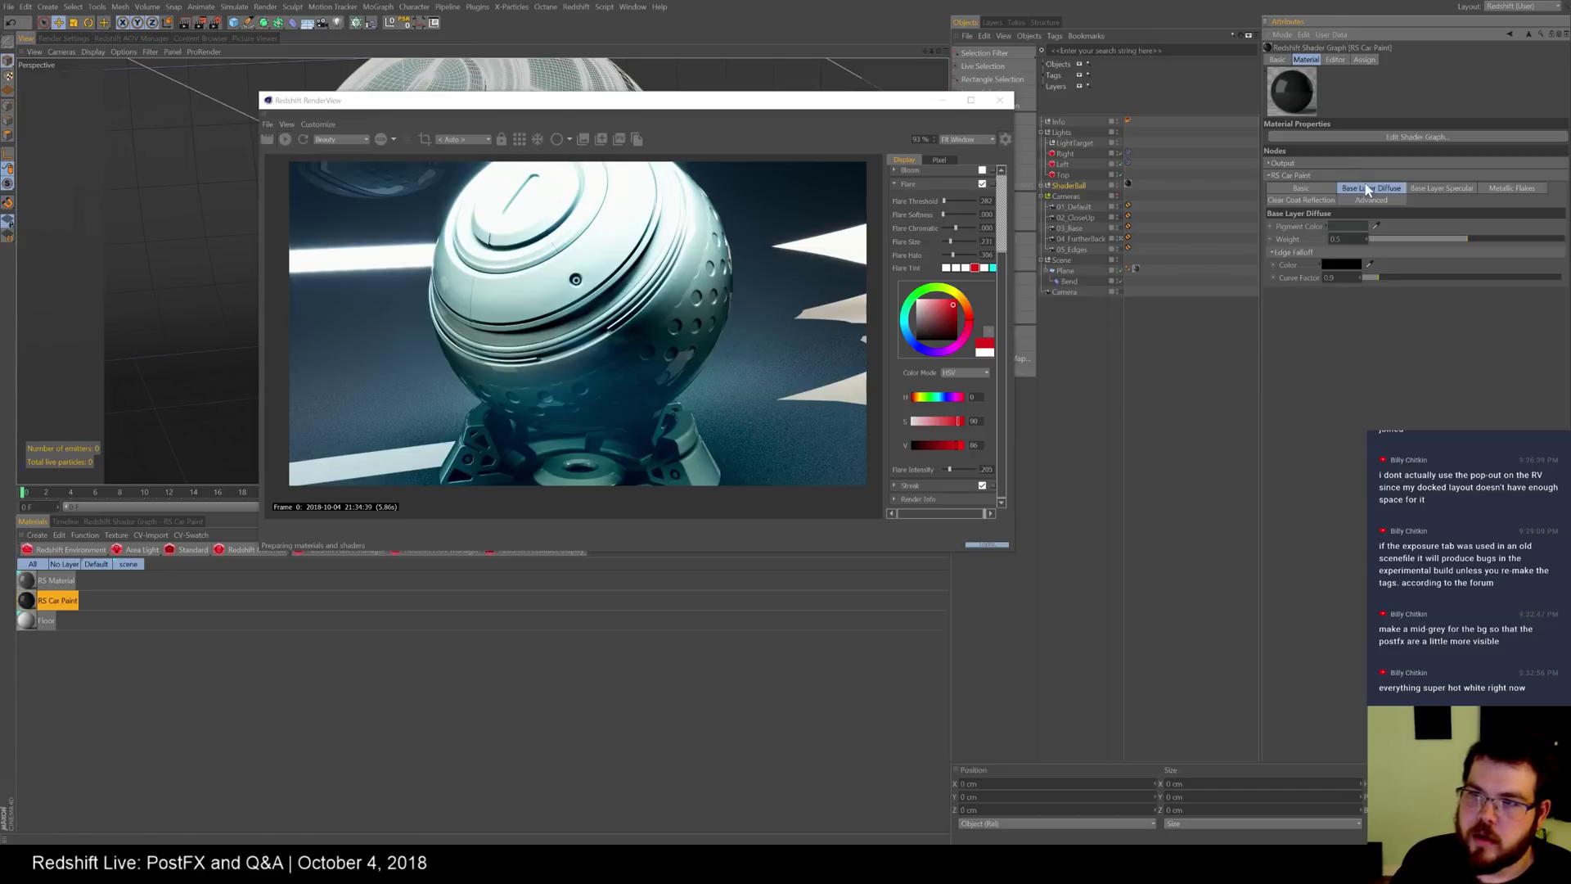
- Set the RS Car Paint's Base Layer Specular color back to white
left_click(1431, 189)
left_click(1354, 237)
left_click_drag(1351, 261, 1432, 261)
left_click(1335, 279)
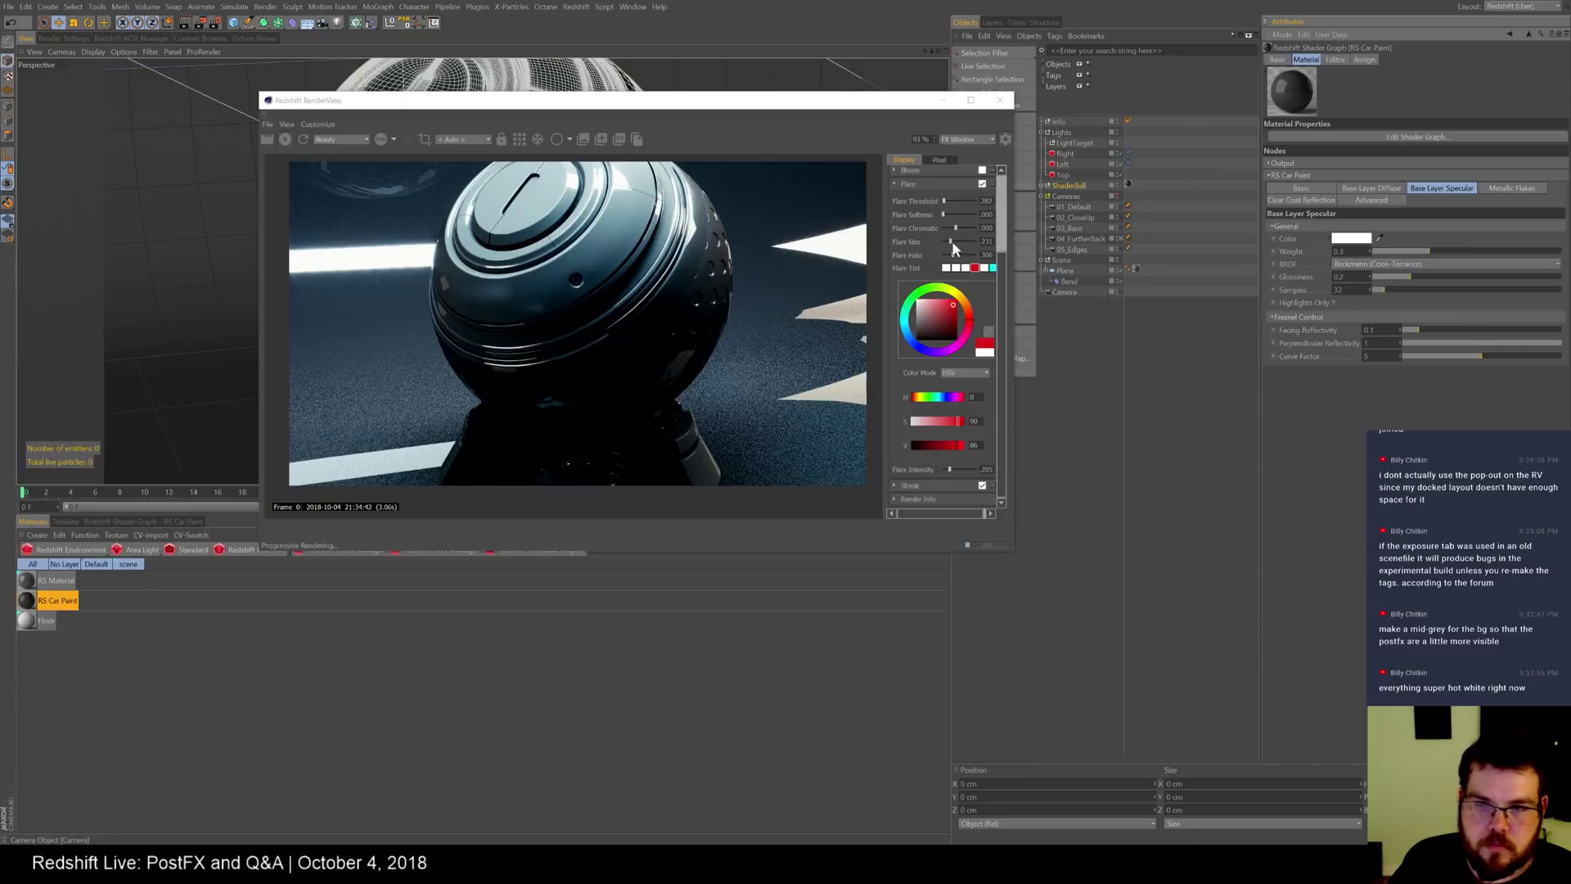
- Raise the car paint's Metallic Flakes density to about 0.626 and scale to about 0.11
left_click(895, 182)
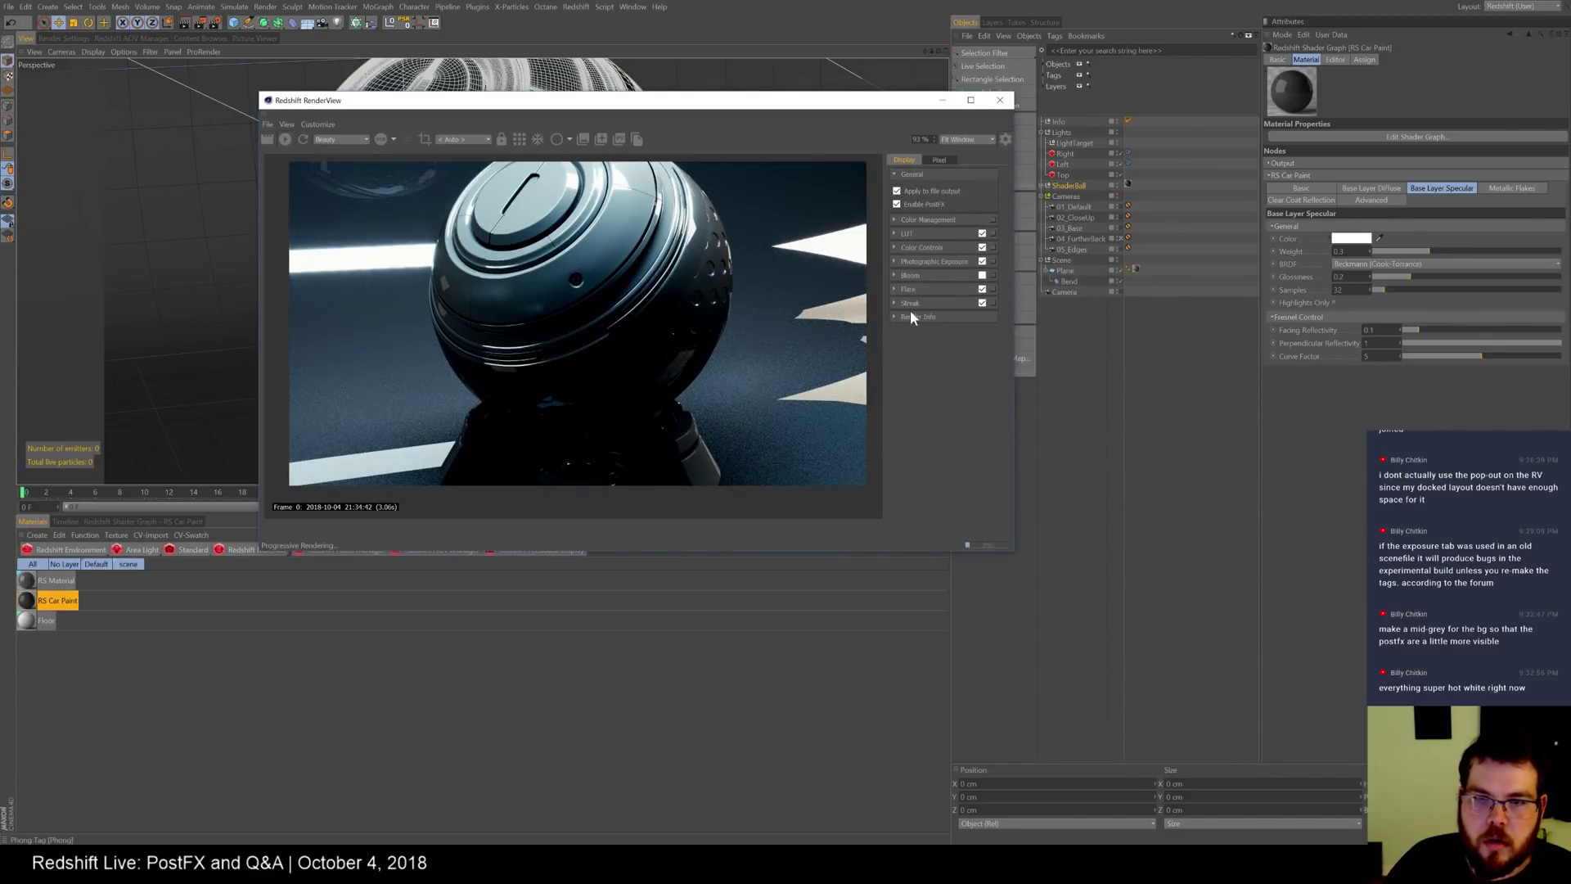
left_click(1526, 195)
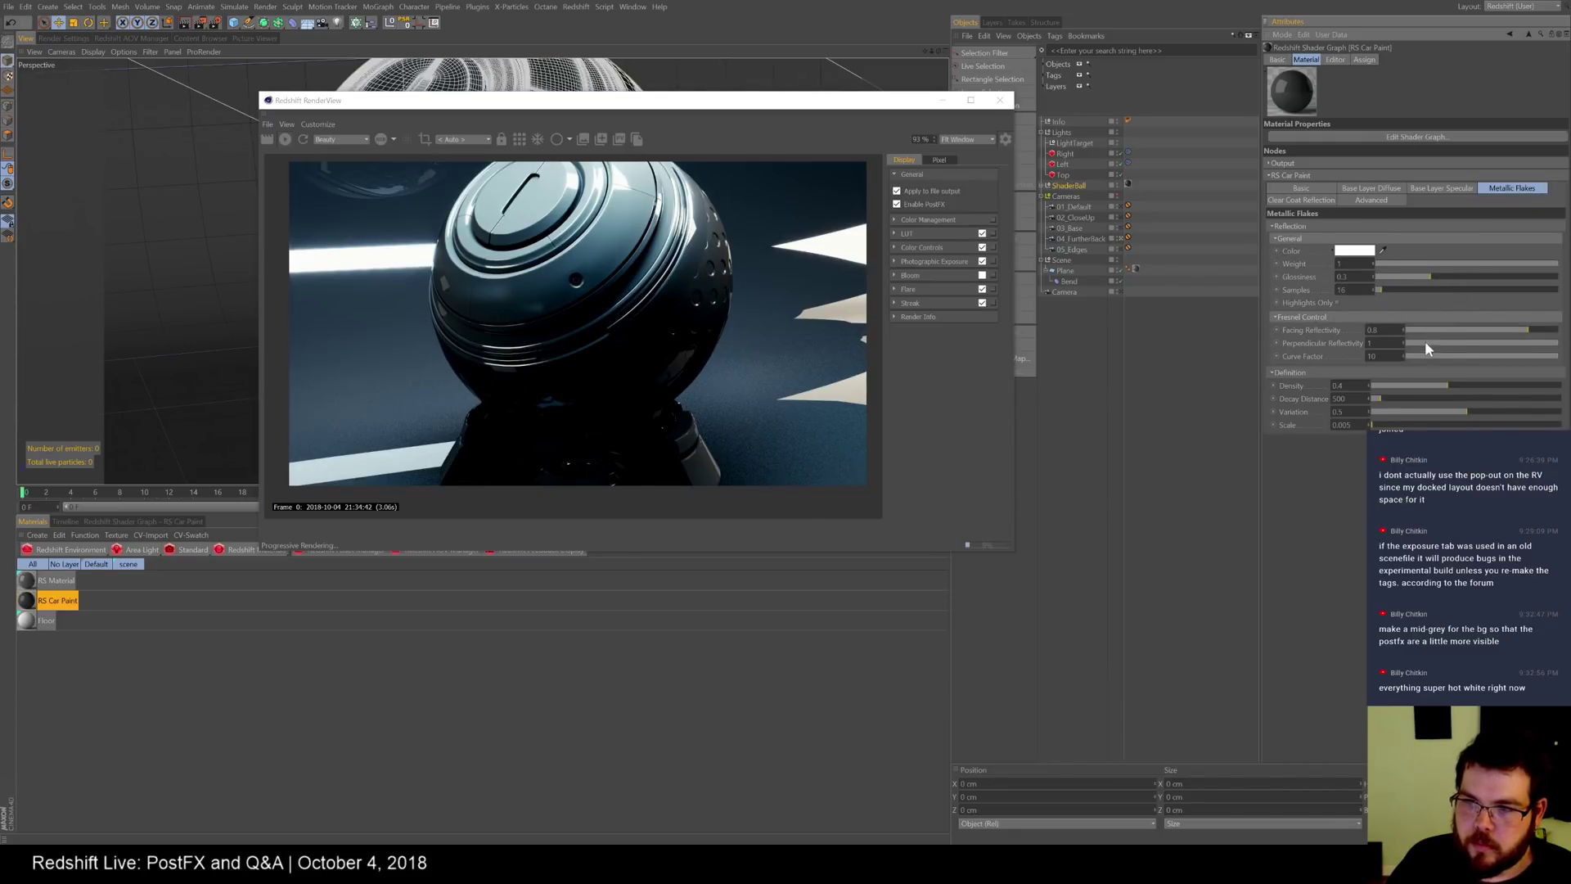
left_click_drag(1486, 384, 1490, 386)
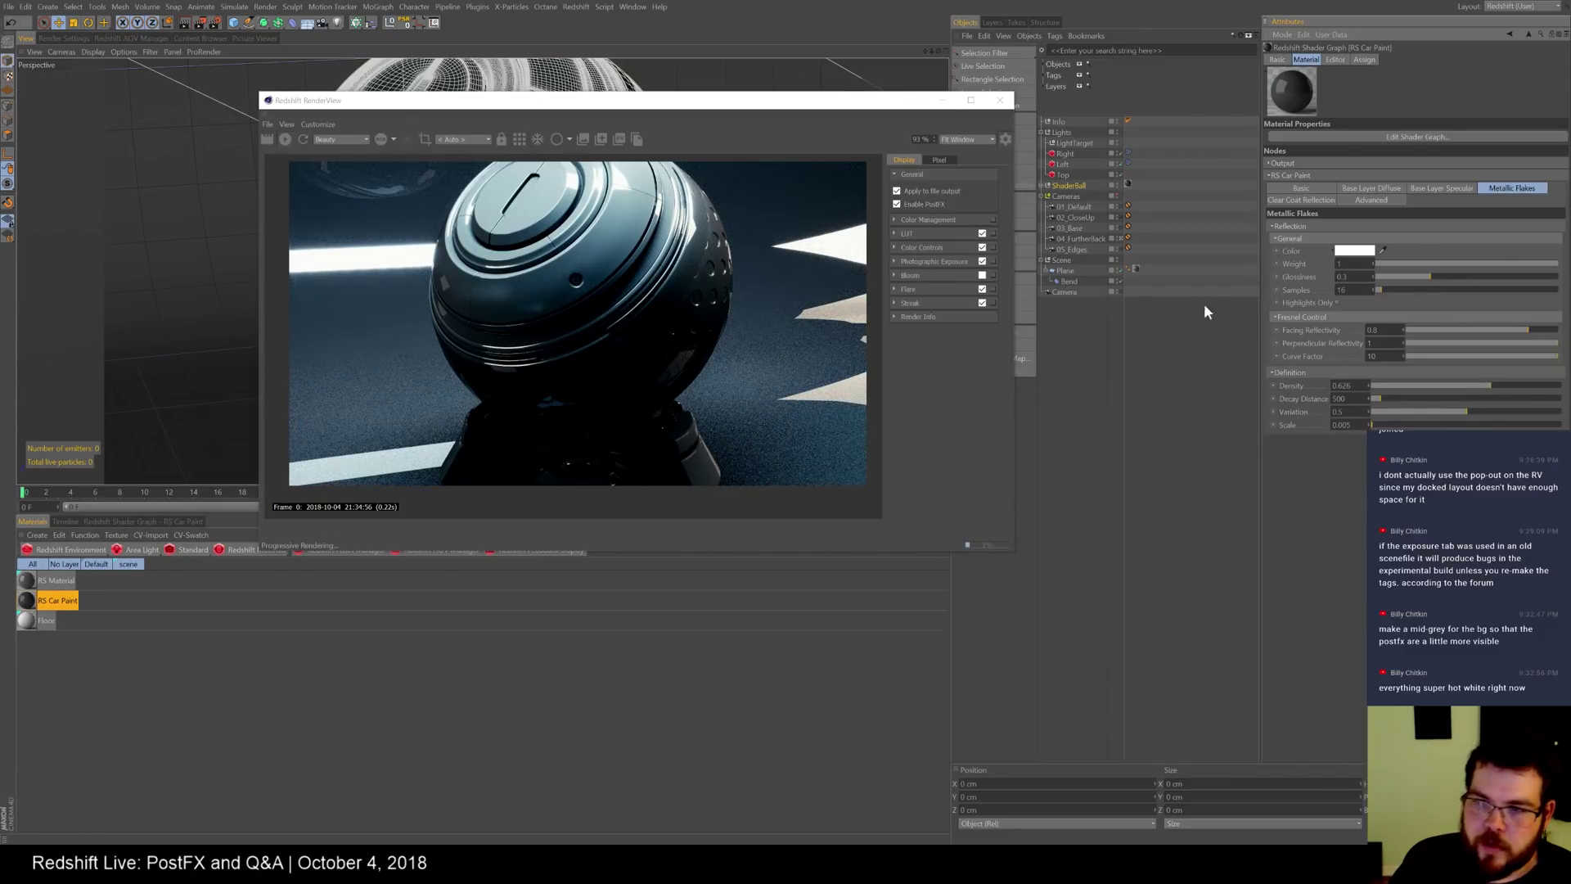
left_click_drag(1372, 425, 1391, 425)
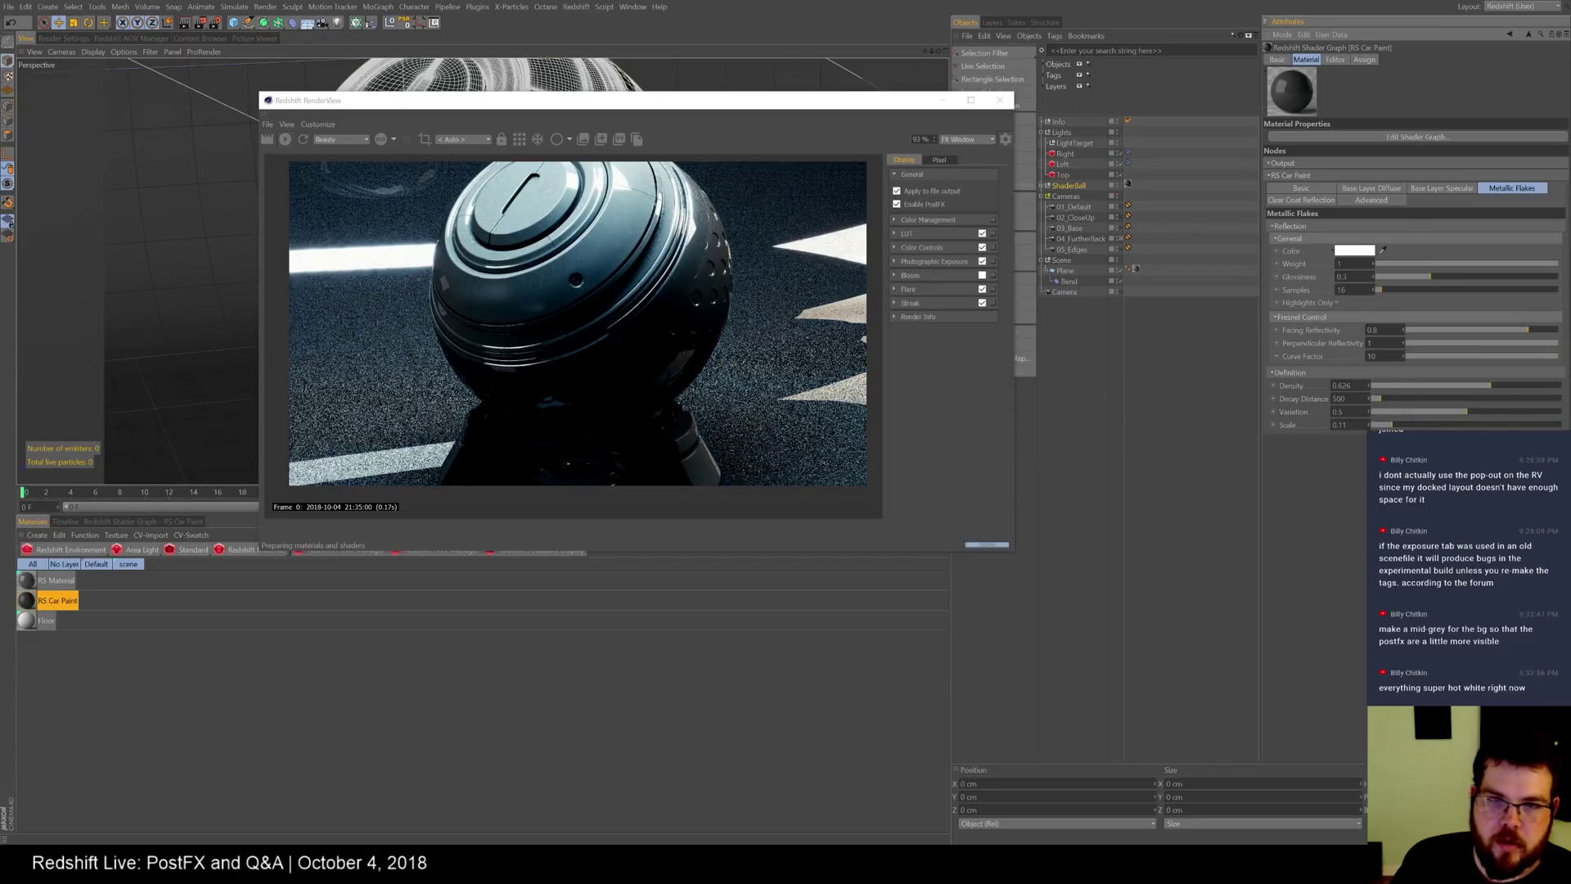
- Strengthen the Streak effect with intensity about 0.377, threshold 0 and tail about 0.435
left_click_drag(715, 99, 591, 85)
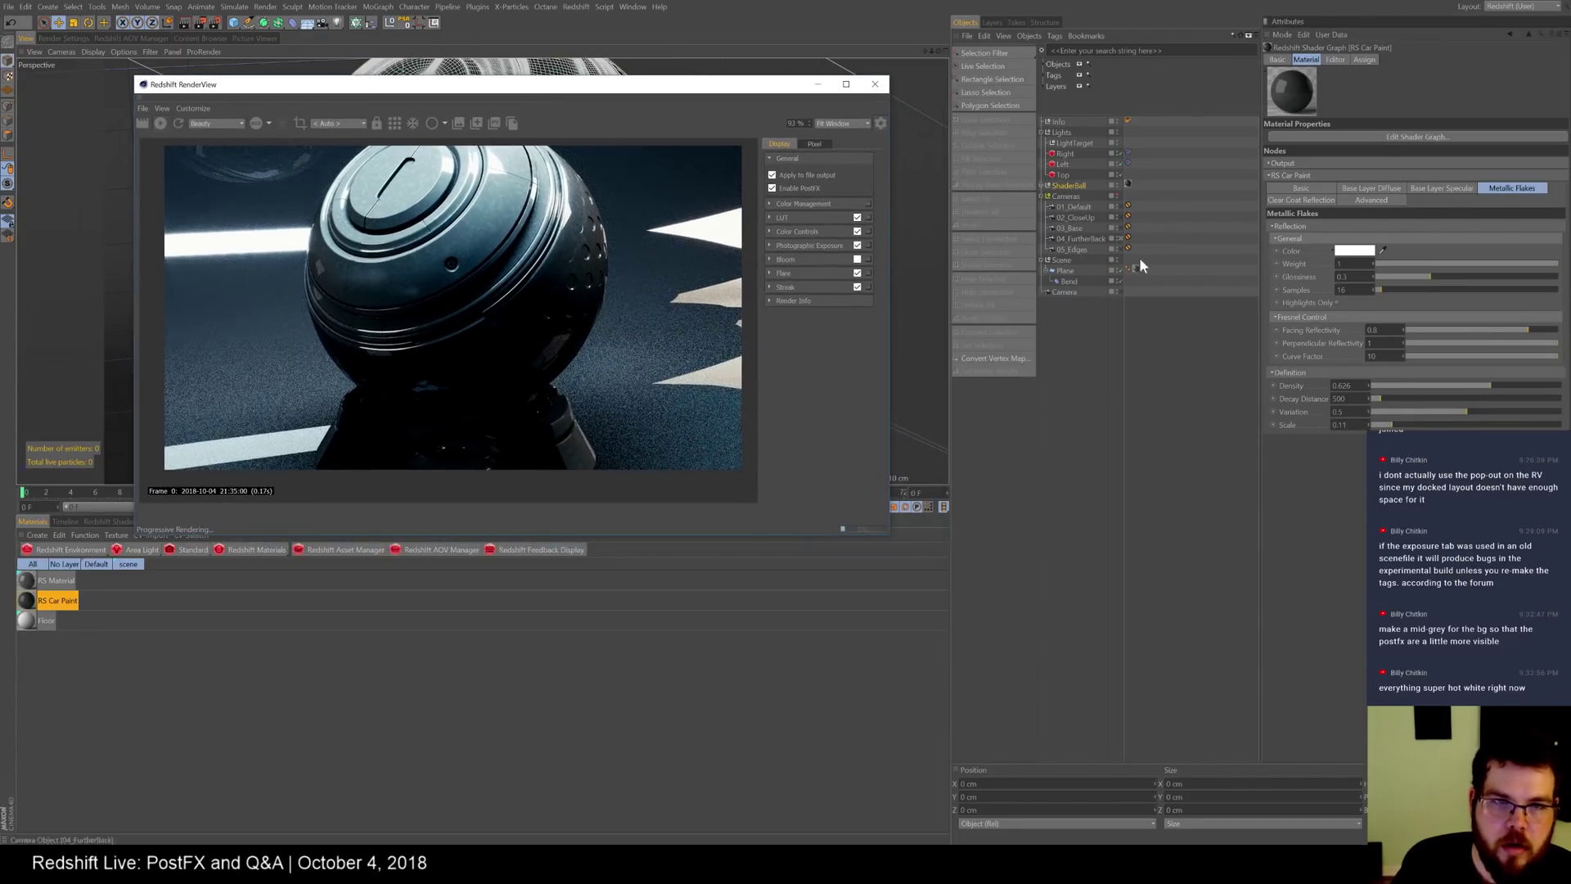
left_click(772, 258)
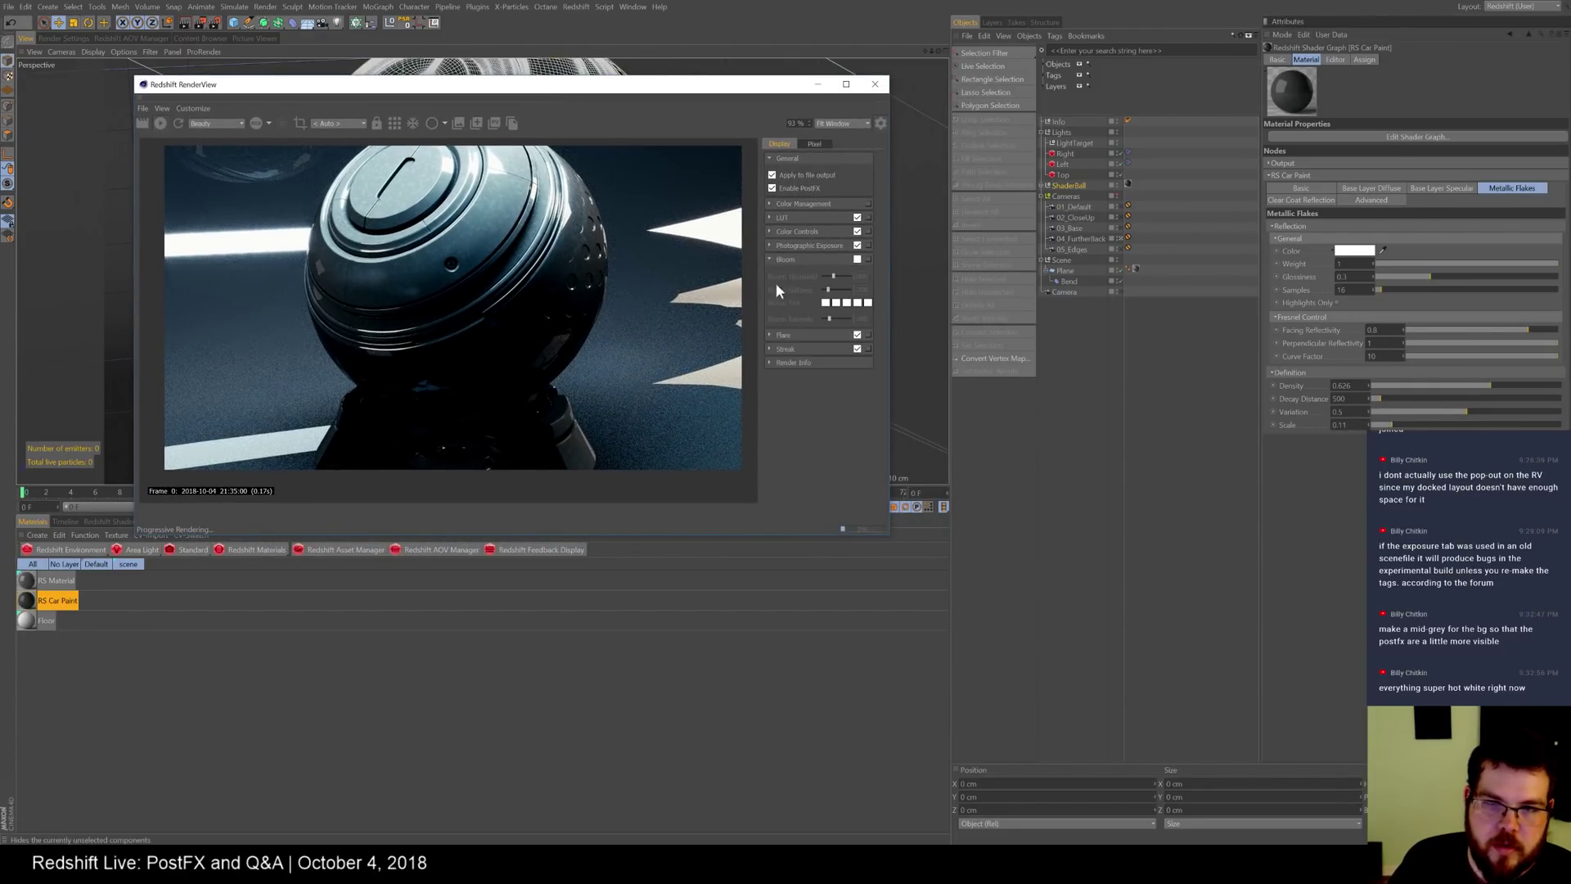
left_click(770, 349)
mouse_move(837, 442)
left_mouse_down()
mouse_move(851, 440)
mouse_move(837, 442)
left_mouse_up()
left_click_drag(822, 365, 819, 365)
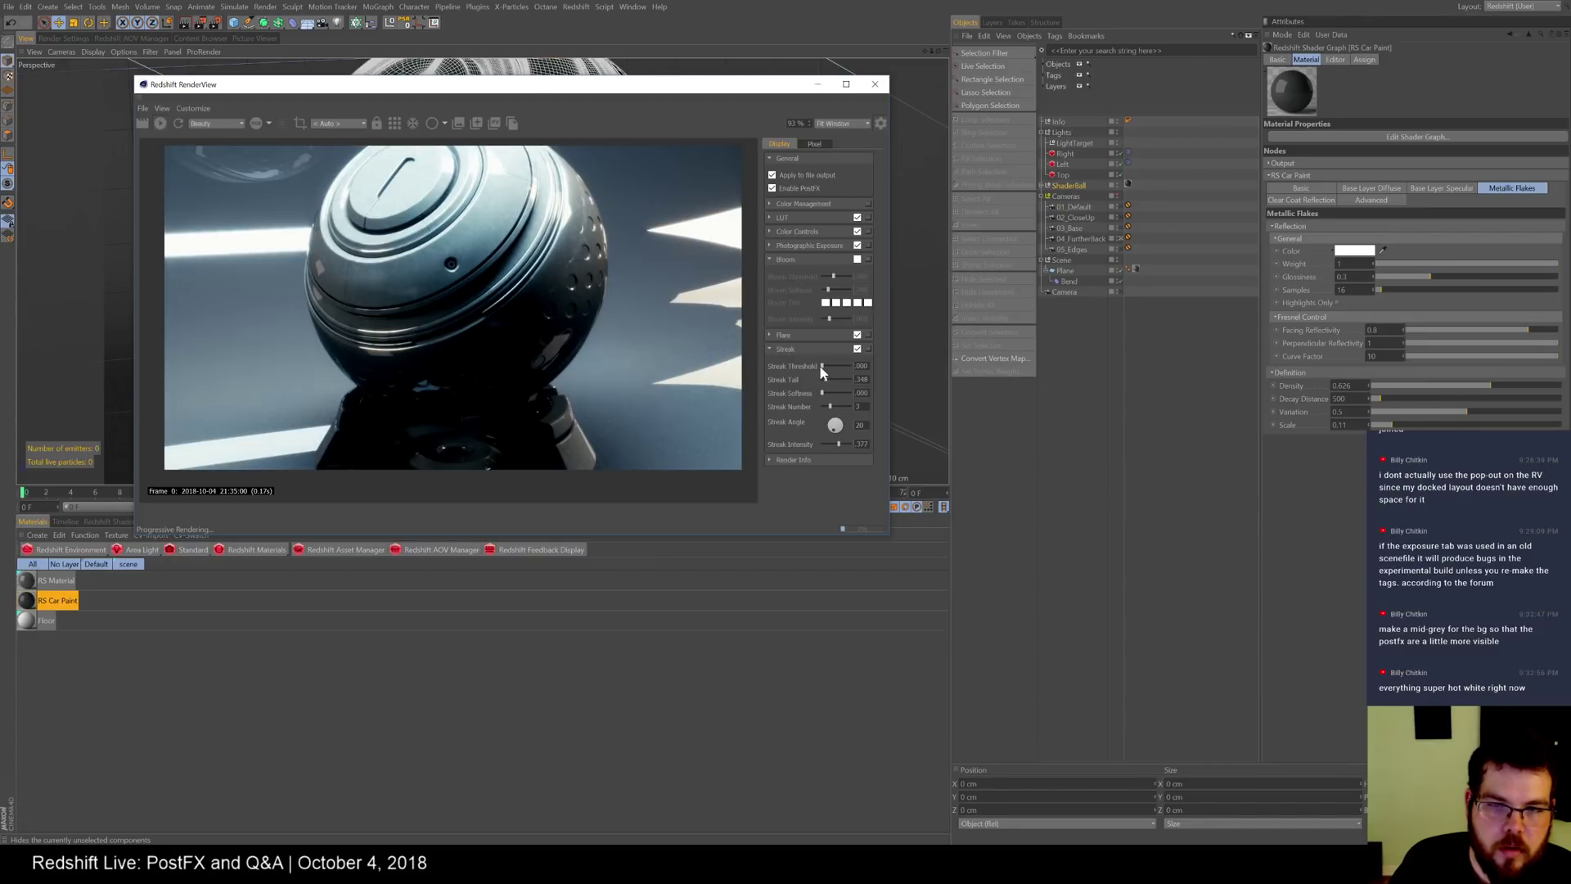
mouse_move(824, 381)
left_mouse_down()
mouse_move(841, 377)
mouse_move(828, 381)
left_mouse_up()
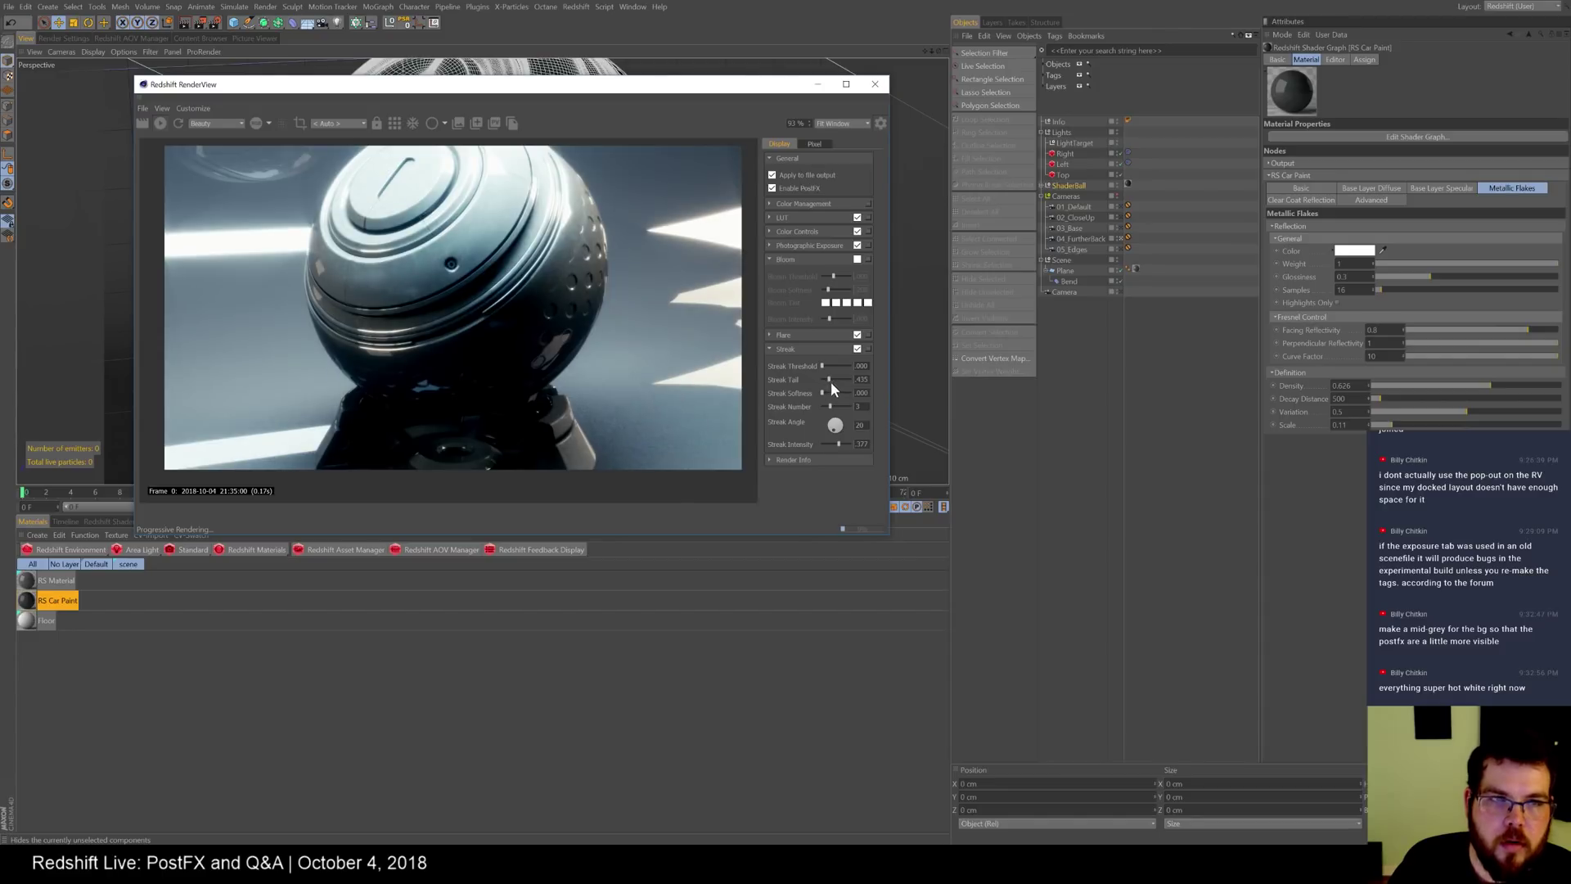
- Lower the RS Material's reflection weight to about 0.124 and raise its diffuse roughness to 1
left_click(37, 583)
left_click(1344, 188)
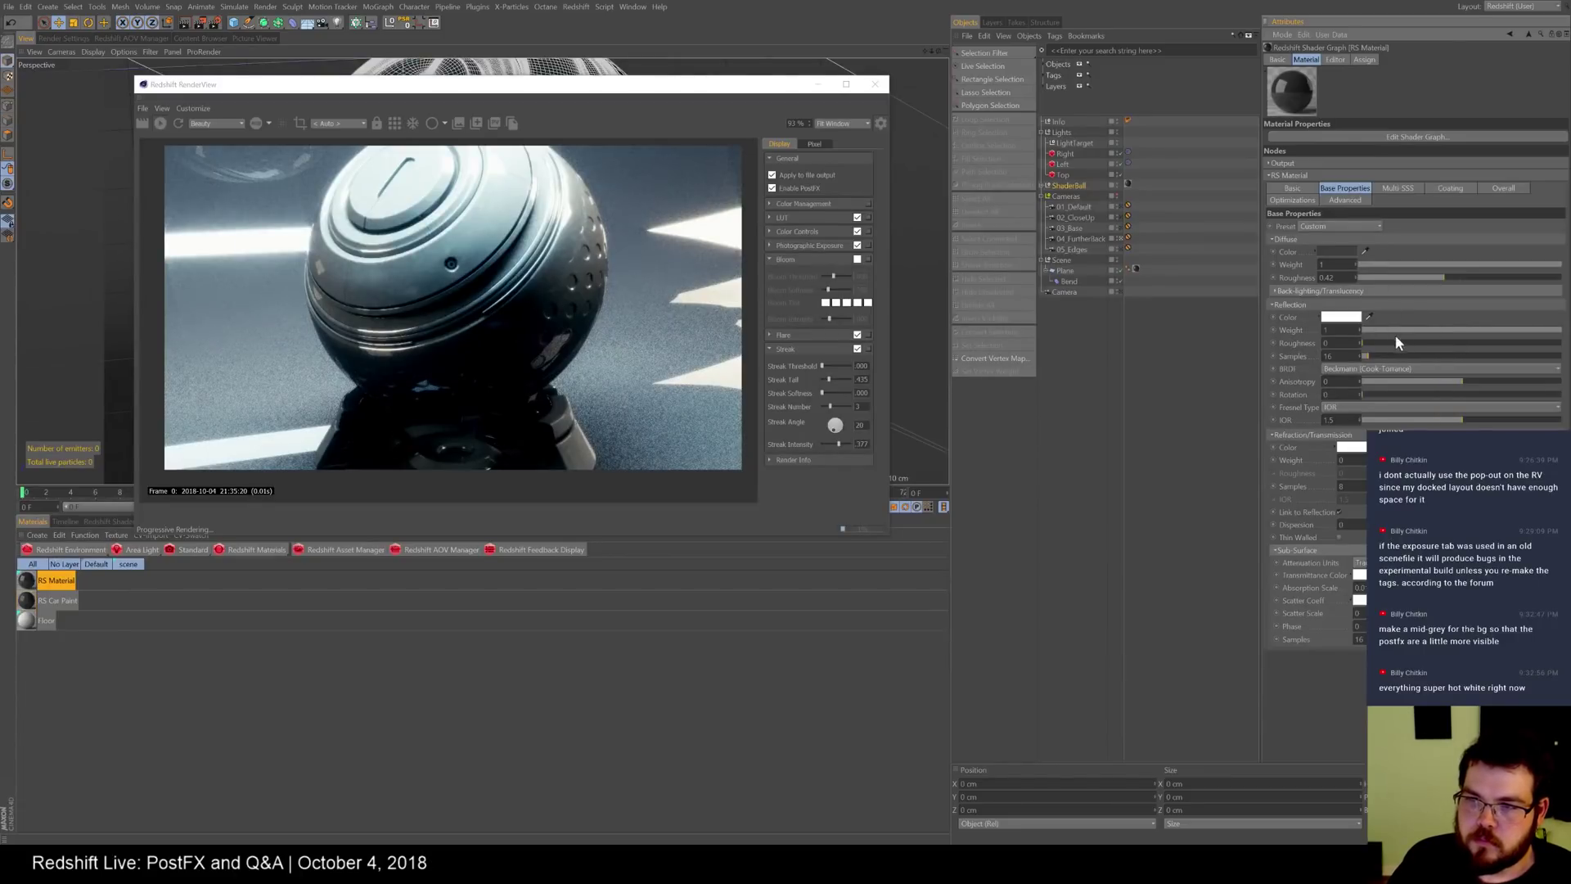
left_click_drag(1409, 350, 1385, 326)
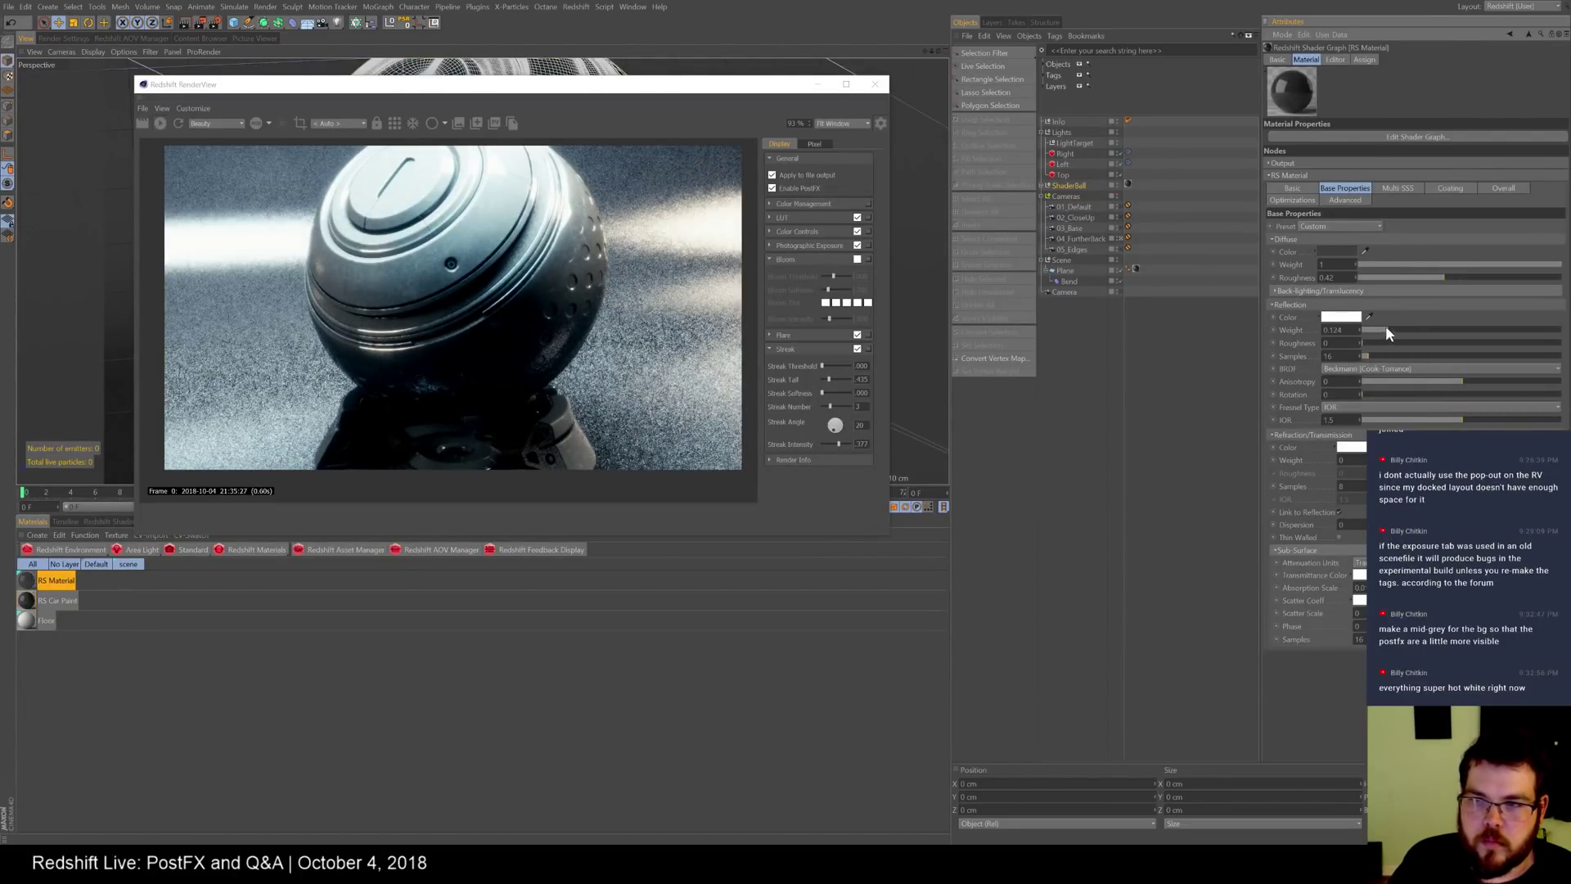
left_click_drag(1407, 277, 1556, 280)
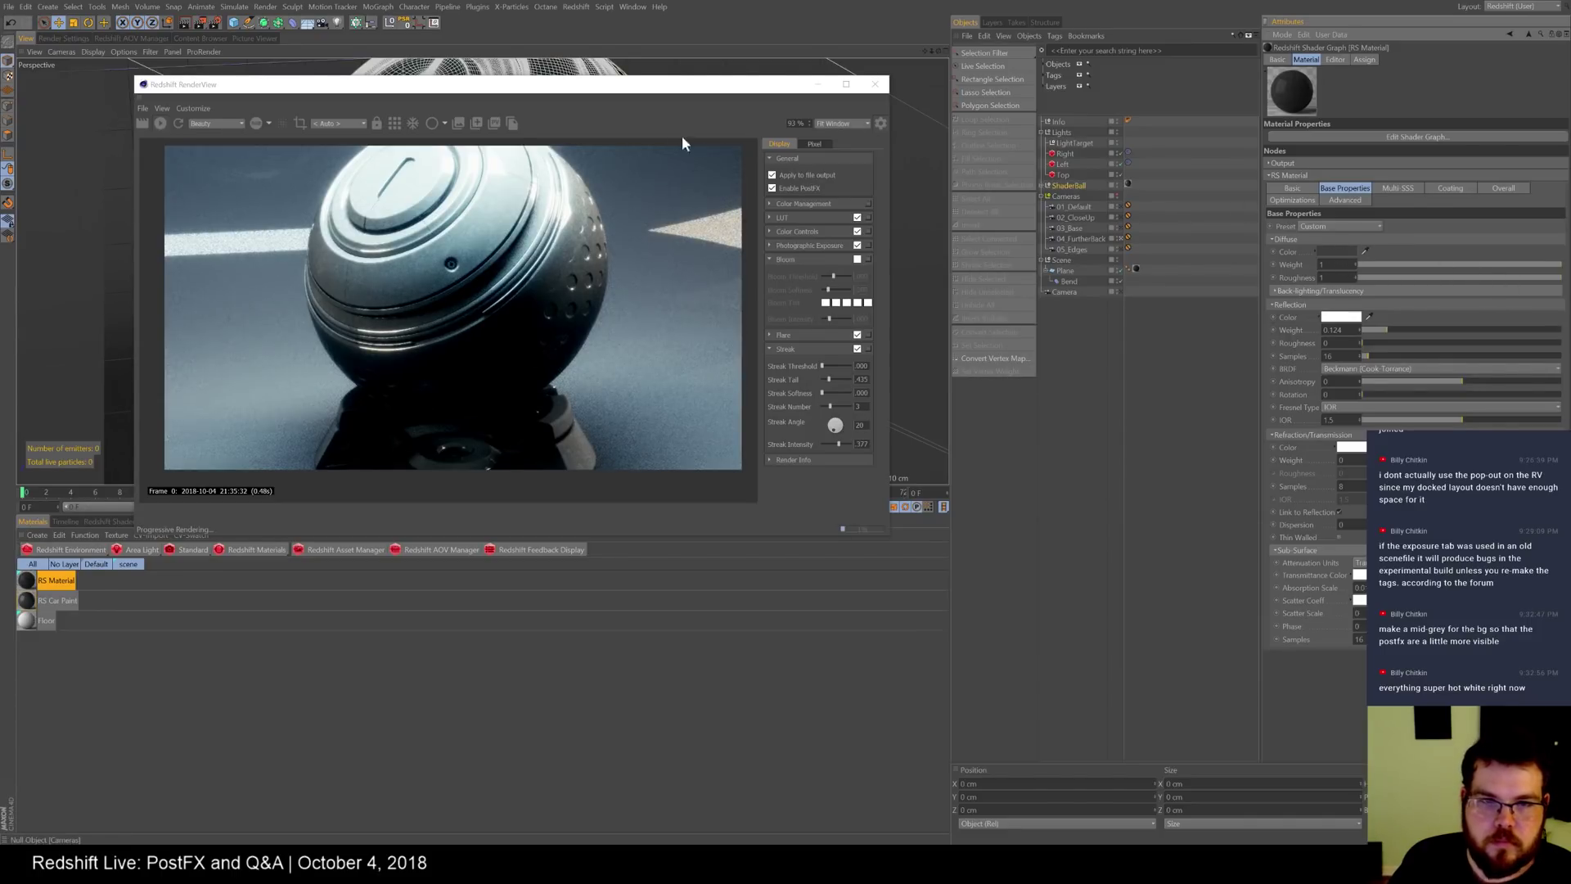
- Enable Bloom, adjust its intensity and lower its threshold to 0
left_click_drag(710, 85, 719, 80)
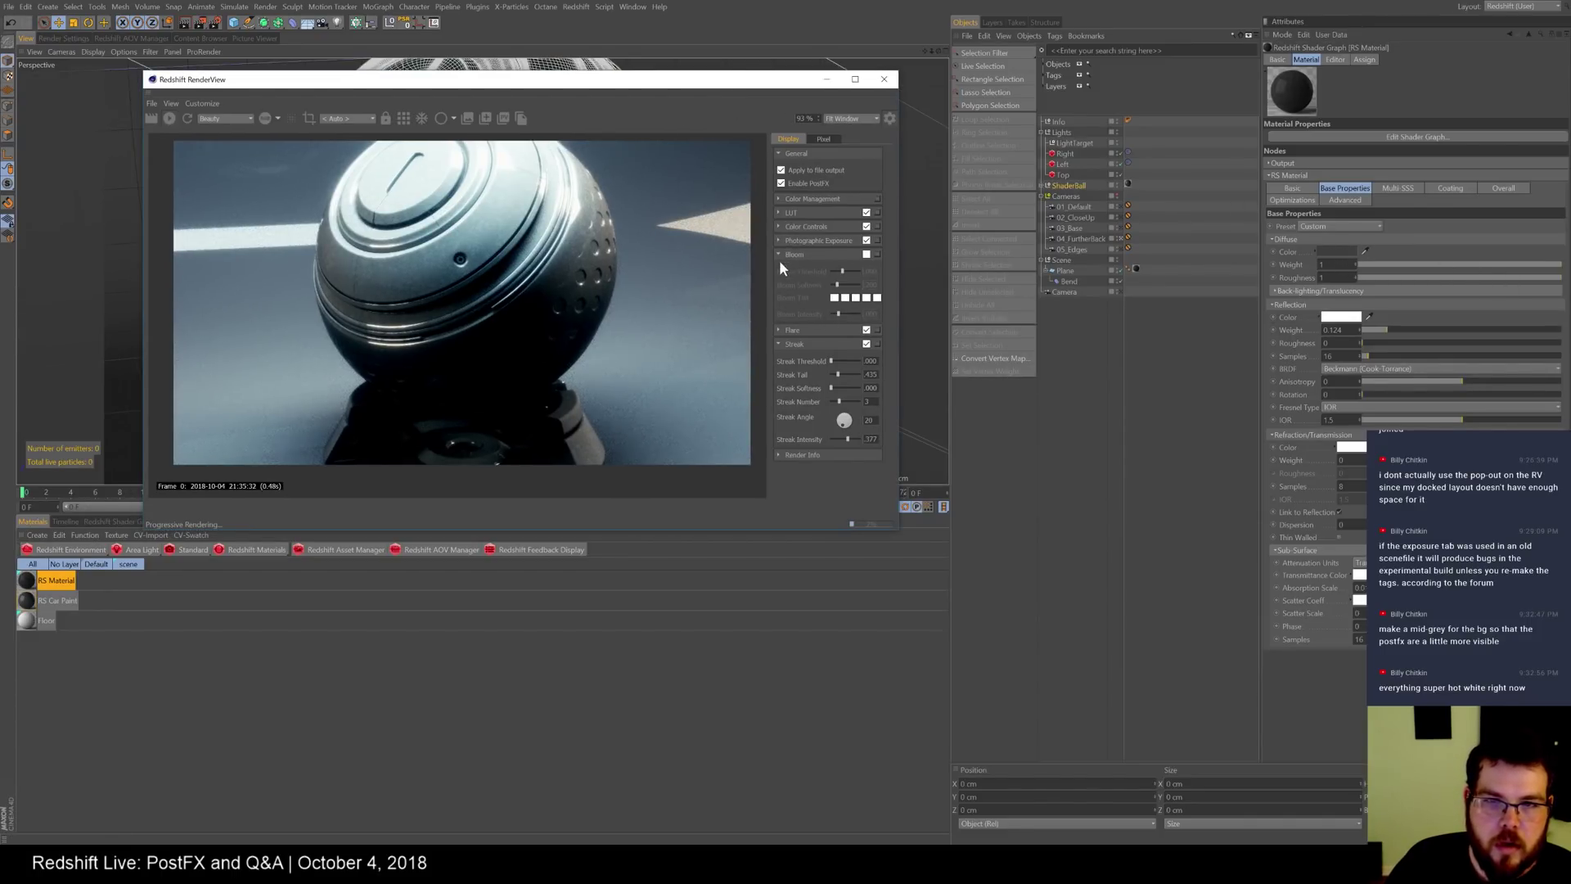
left_click(866, 254)
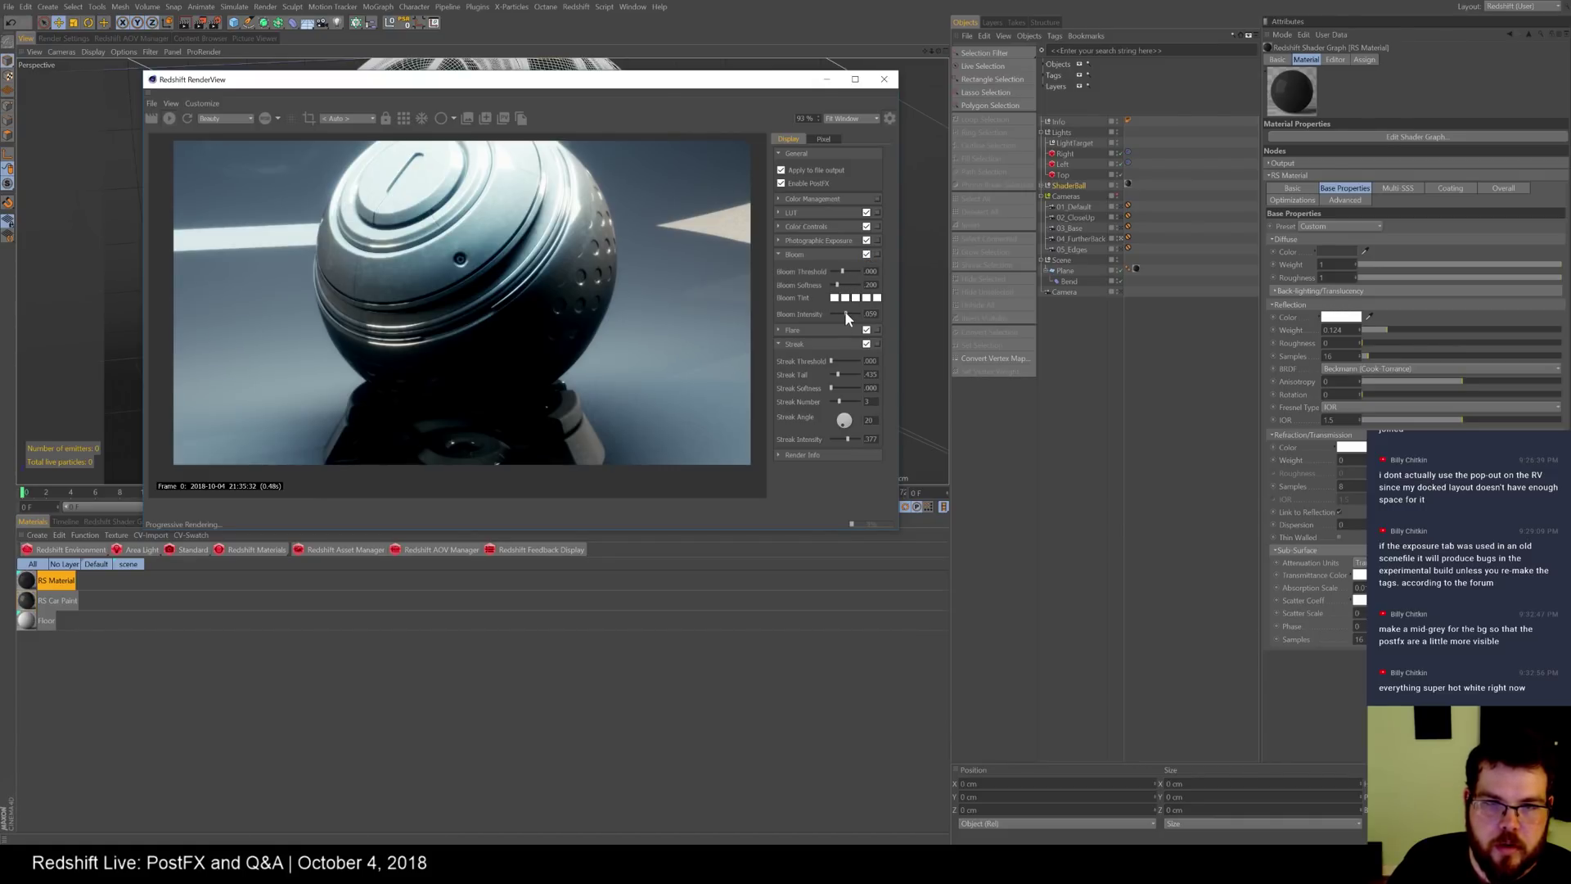
mouse_move(838, 273)
left_mouse_down()
mouse_move(833, 312)
mouse_move(828, 271)
left_mouse_up()
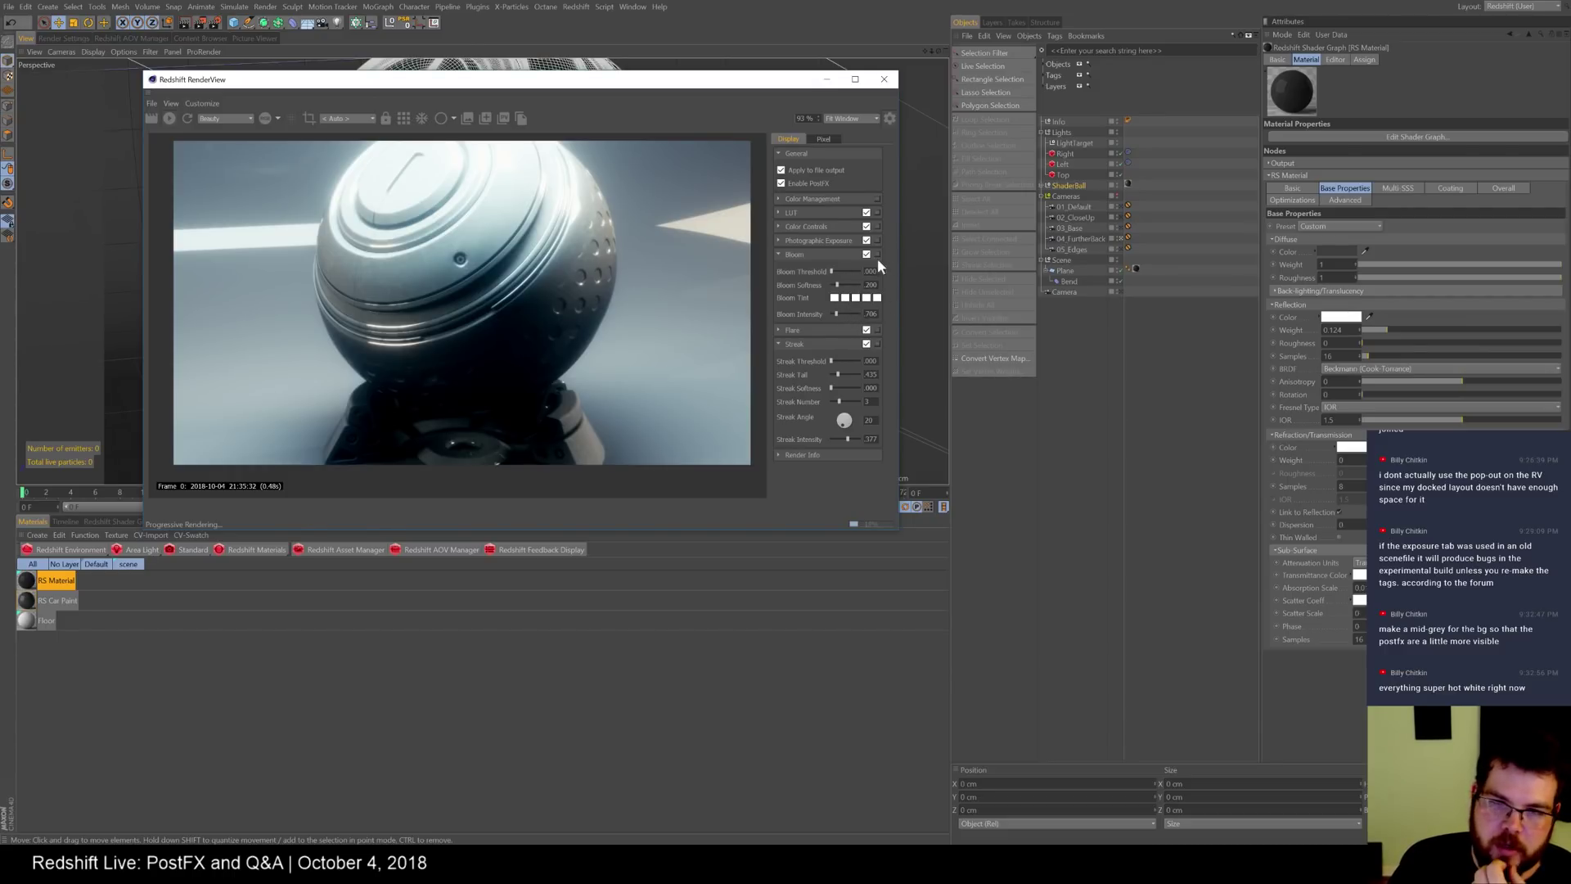
- Tint the first Bloom Tint swatch dark red and the third swatch green
left_click(835, 298)
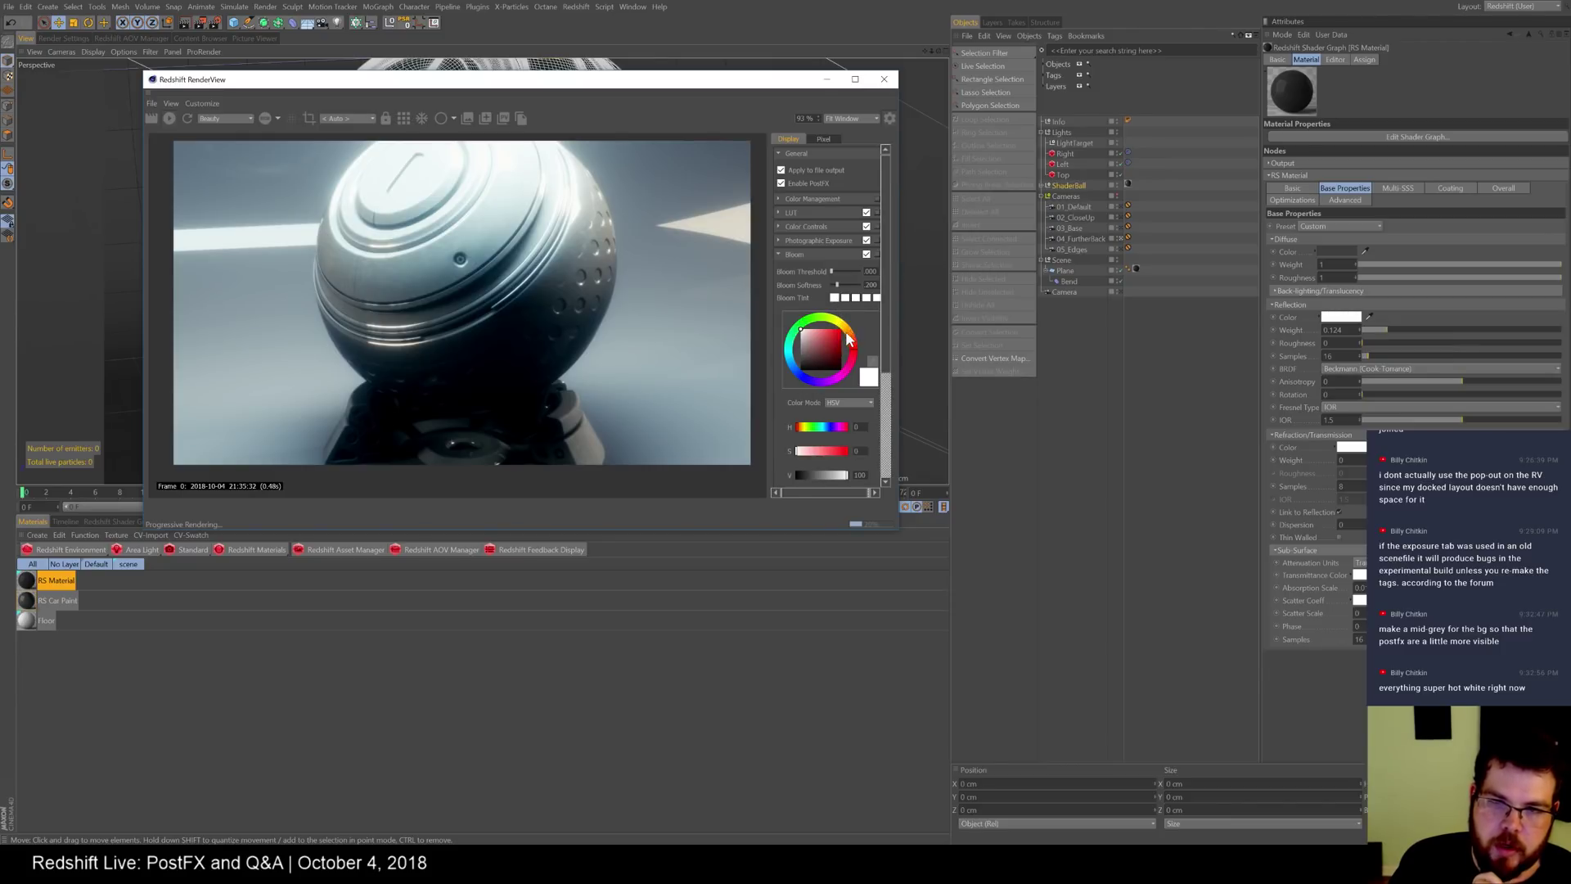
left_click_drag(859, 345, 841, 335)
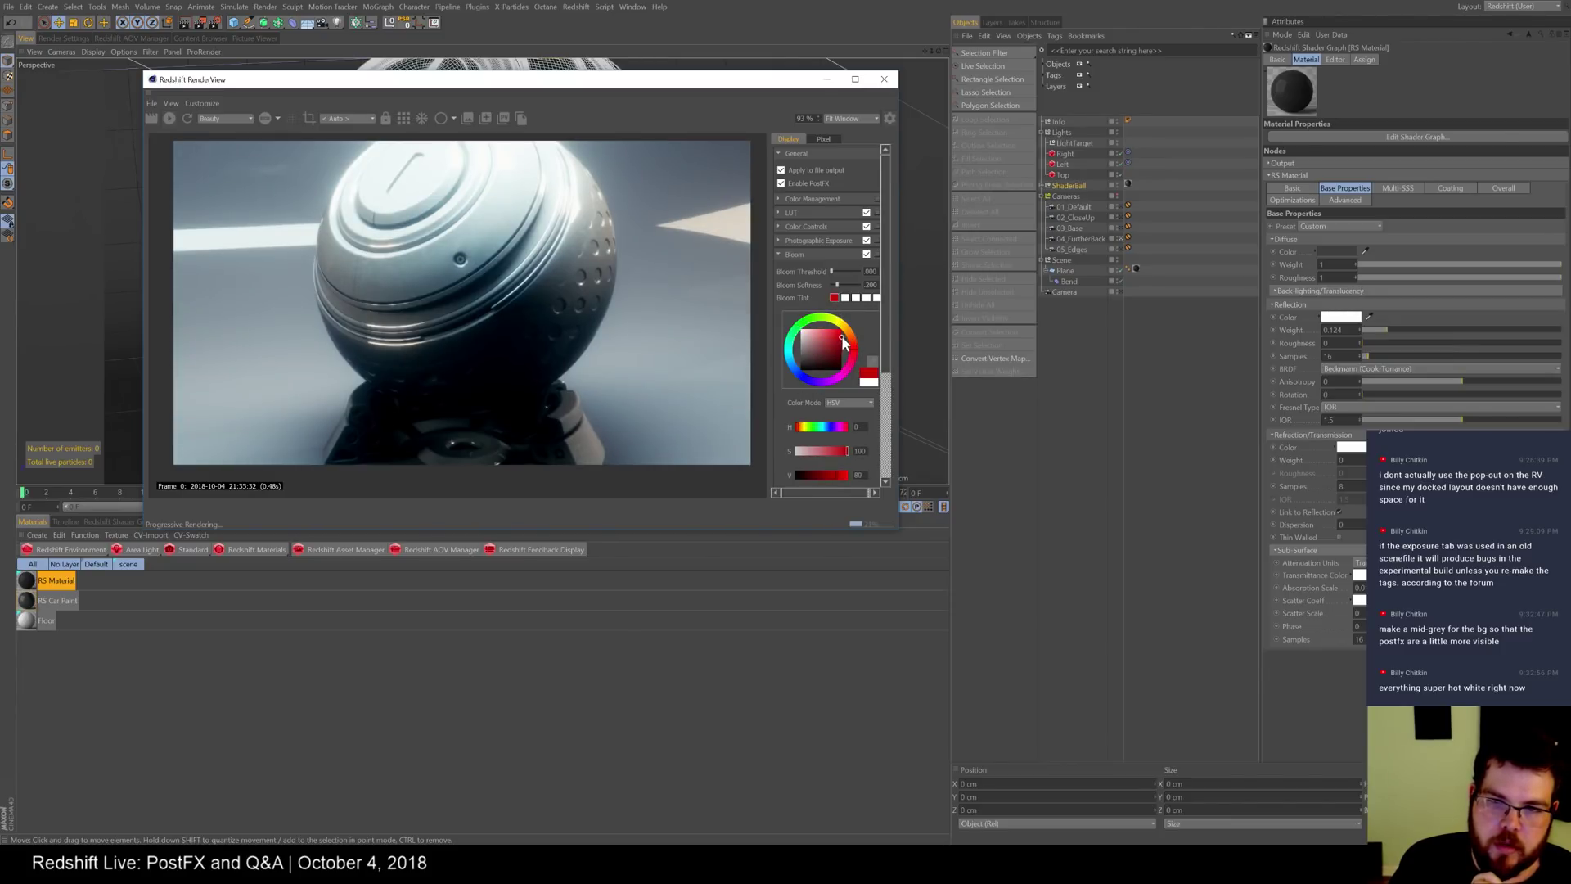
left_click(855, 299)
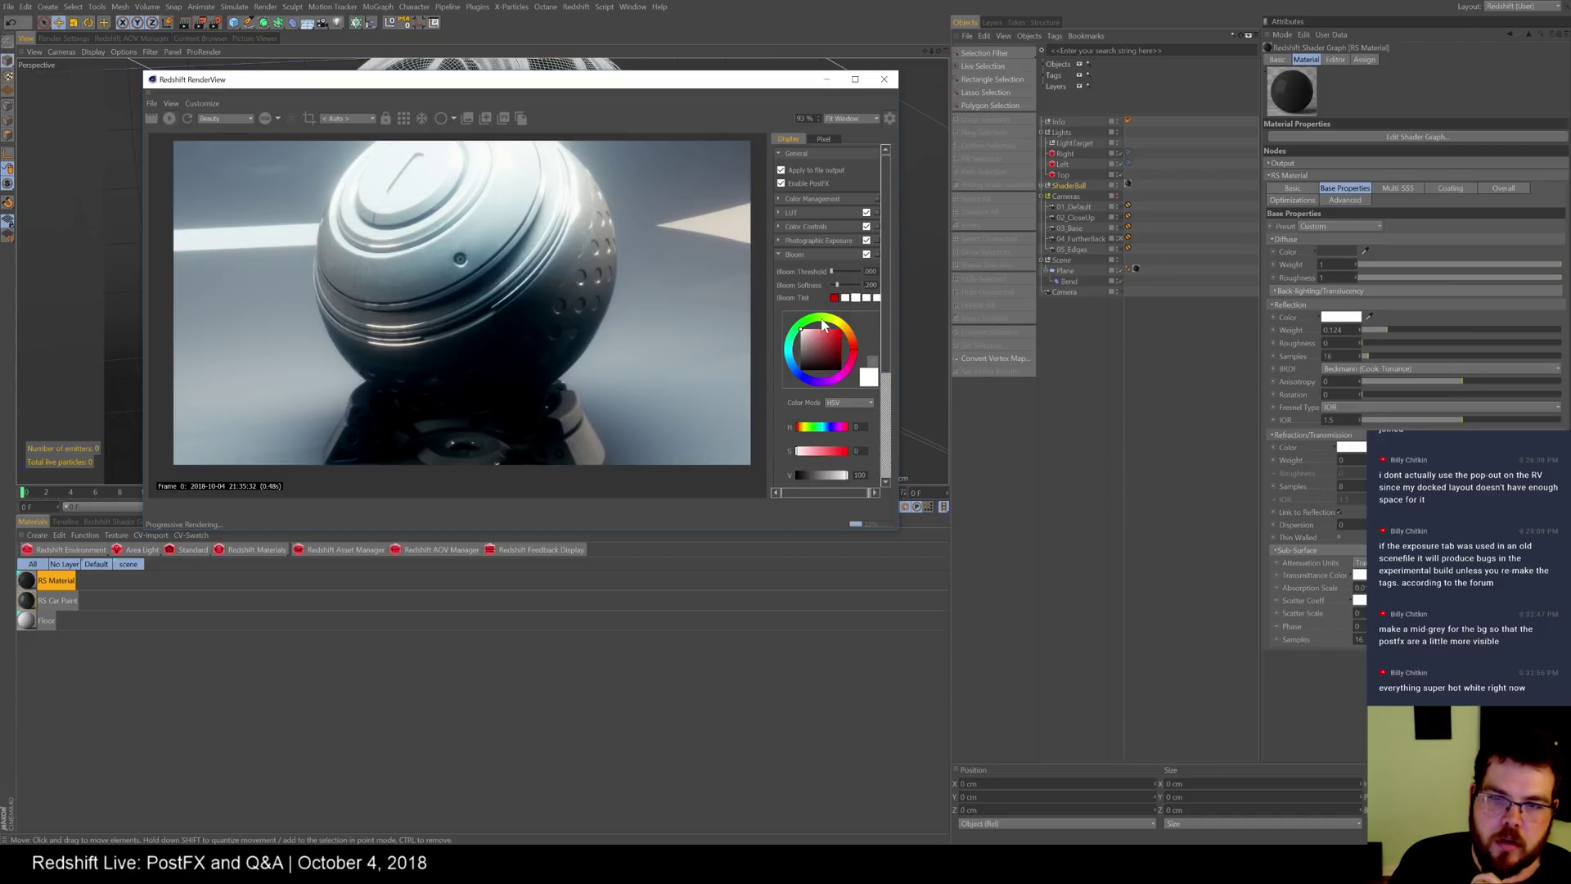
left_click(832, 336)
left_click(819, 318)
- Tint the fifth Bloom Tint swatch magenta and the fourth swatch orange
left_click(867, 298)
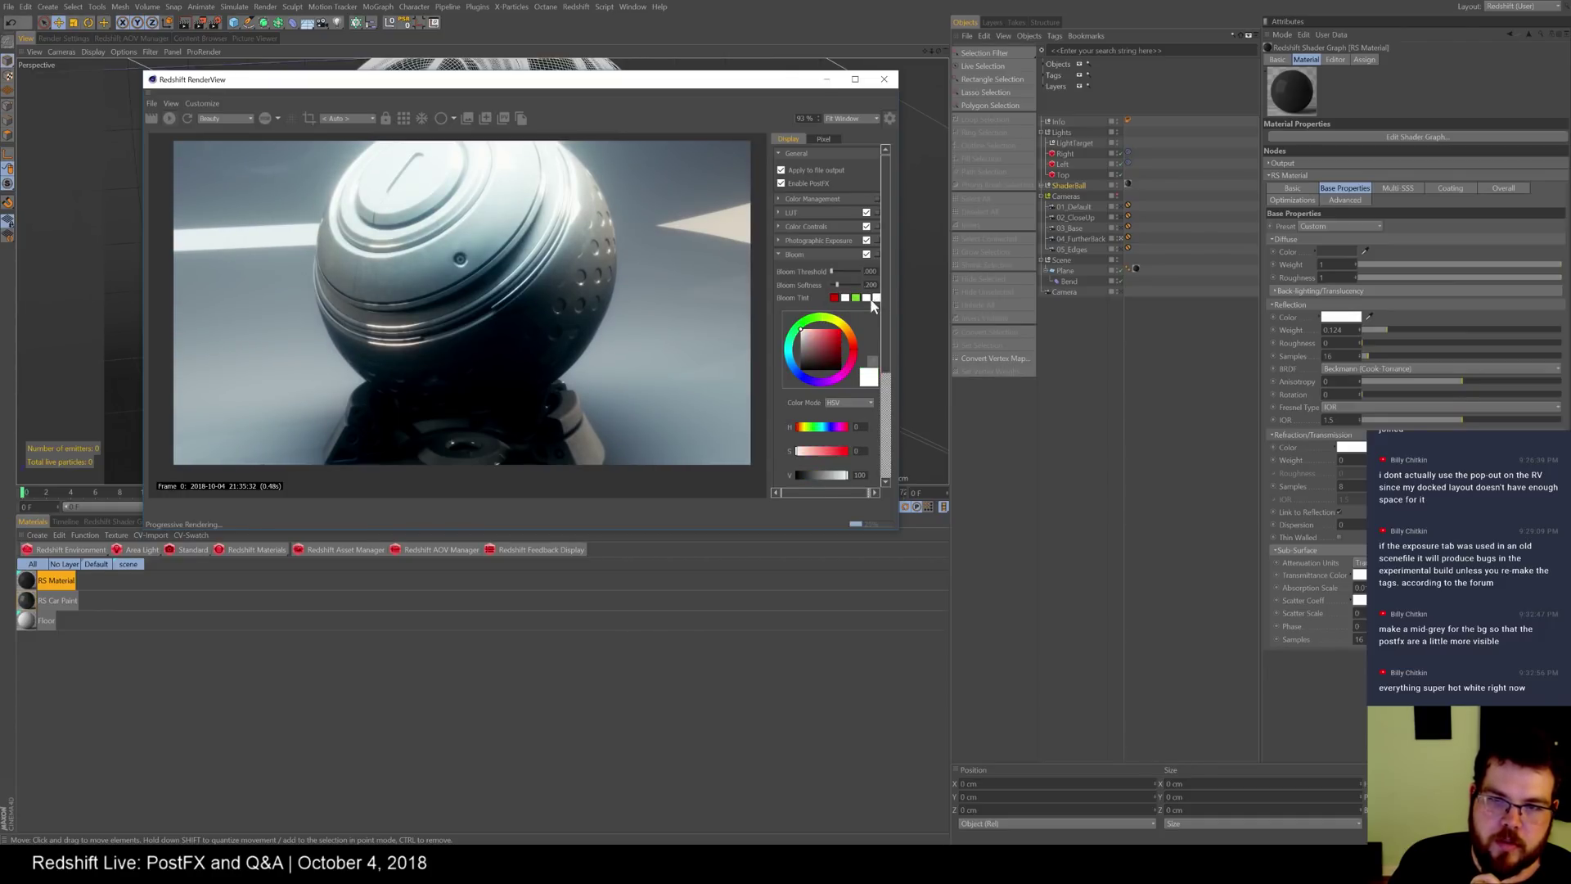
left_click(843, 325)
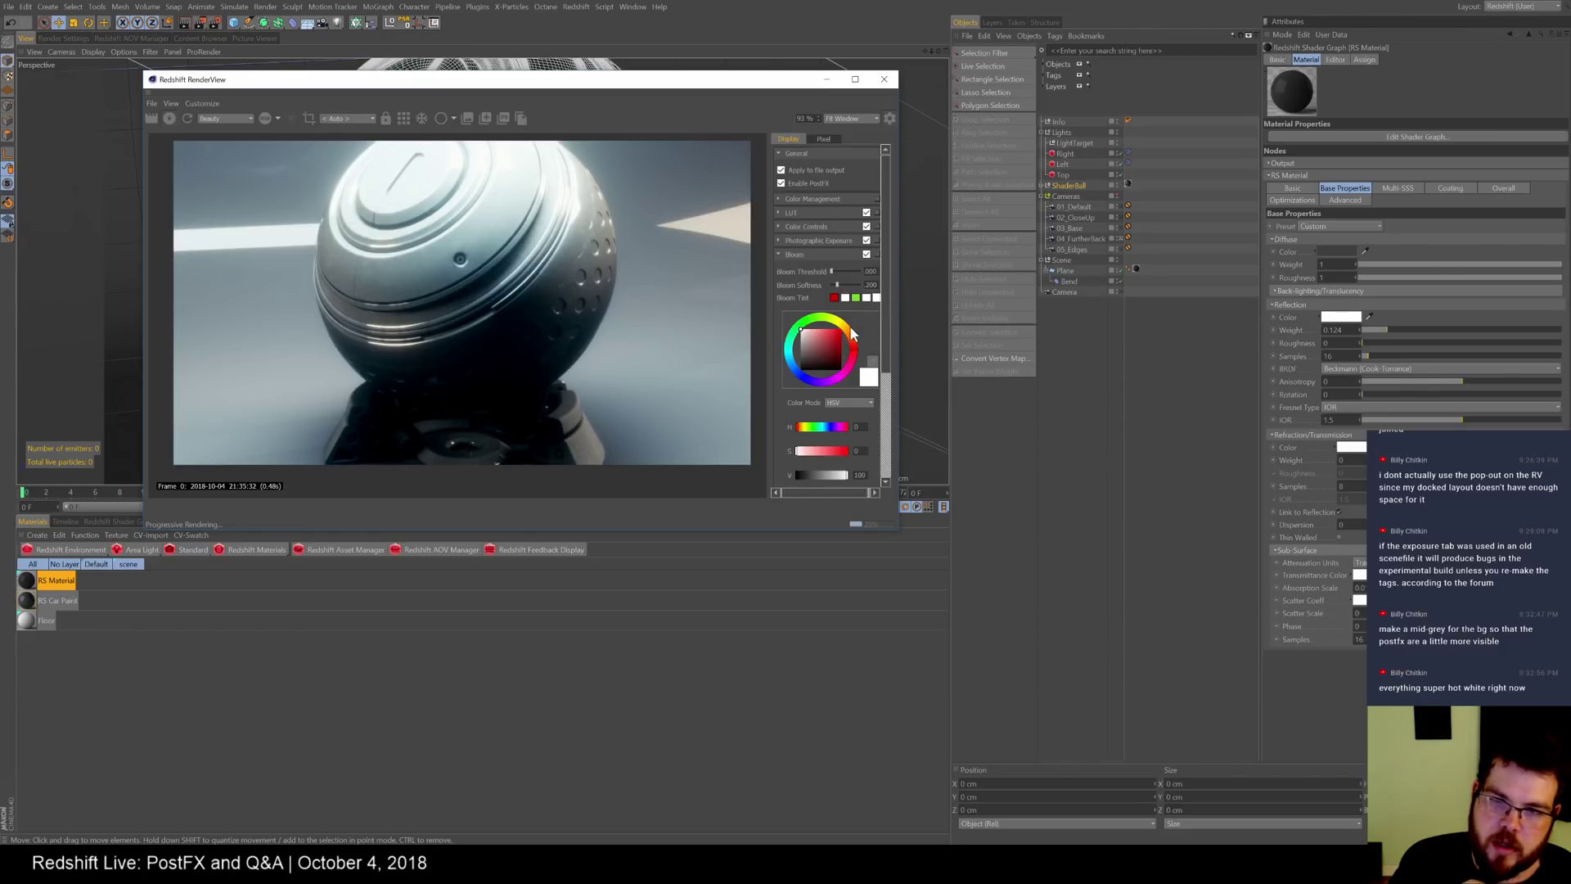
left_click(824, 345)
left_click_drag(839, 375, 834, 335)
left_click(866, 297)
left_click(851, 337)
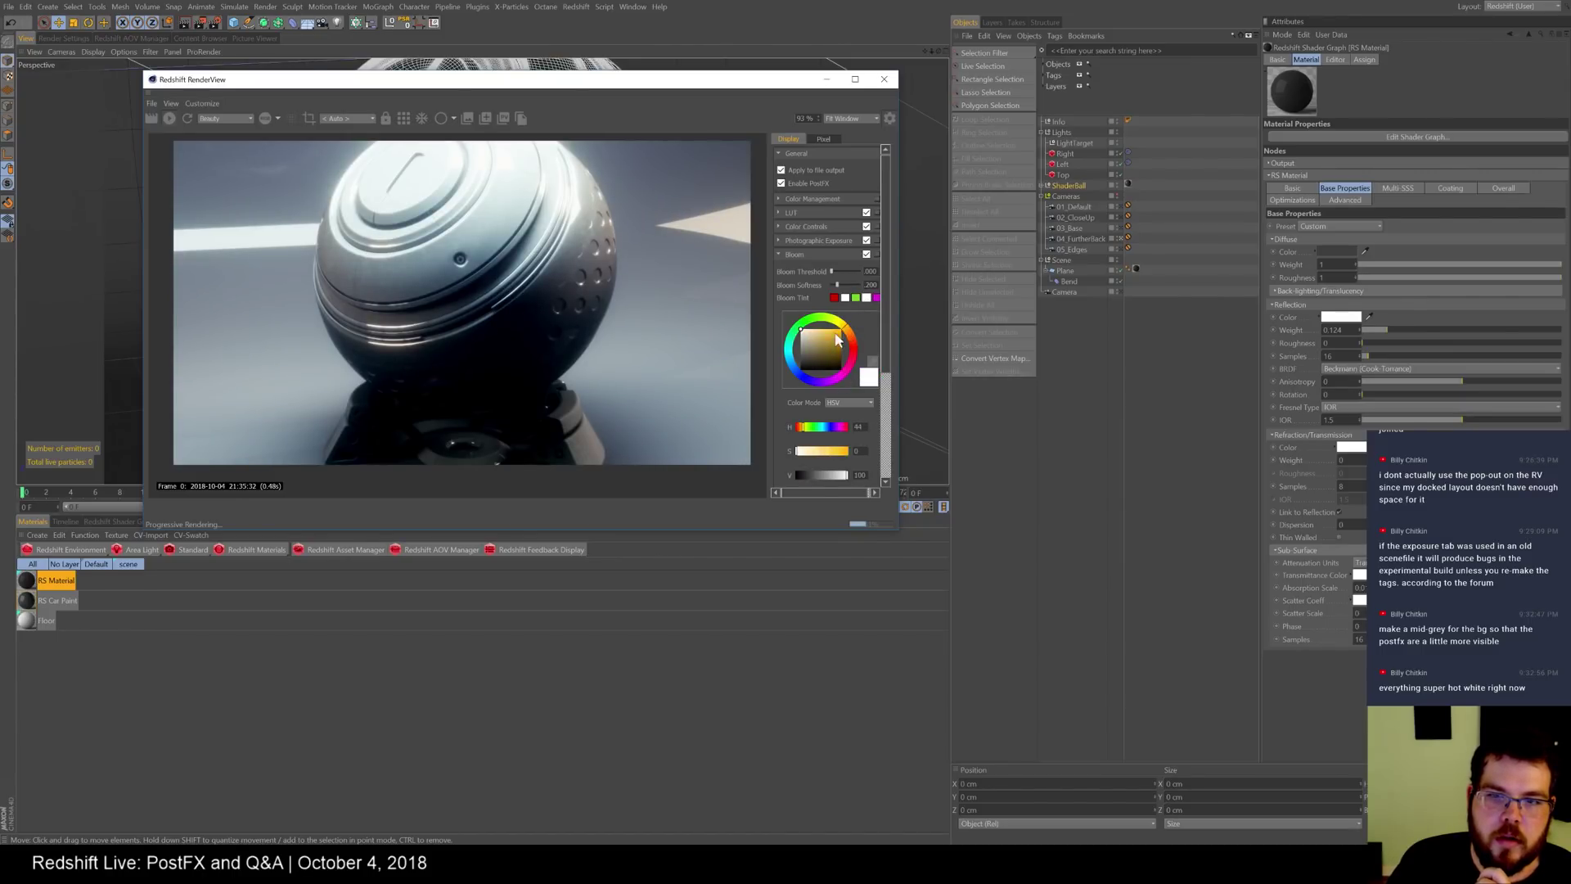
left_click(826, 347)
left_click_drag(833, 350, 839, 334)
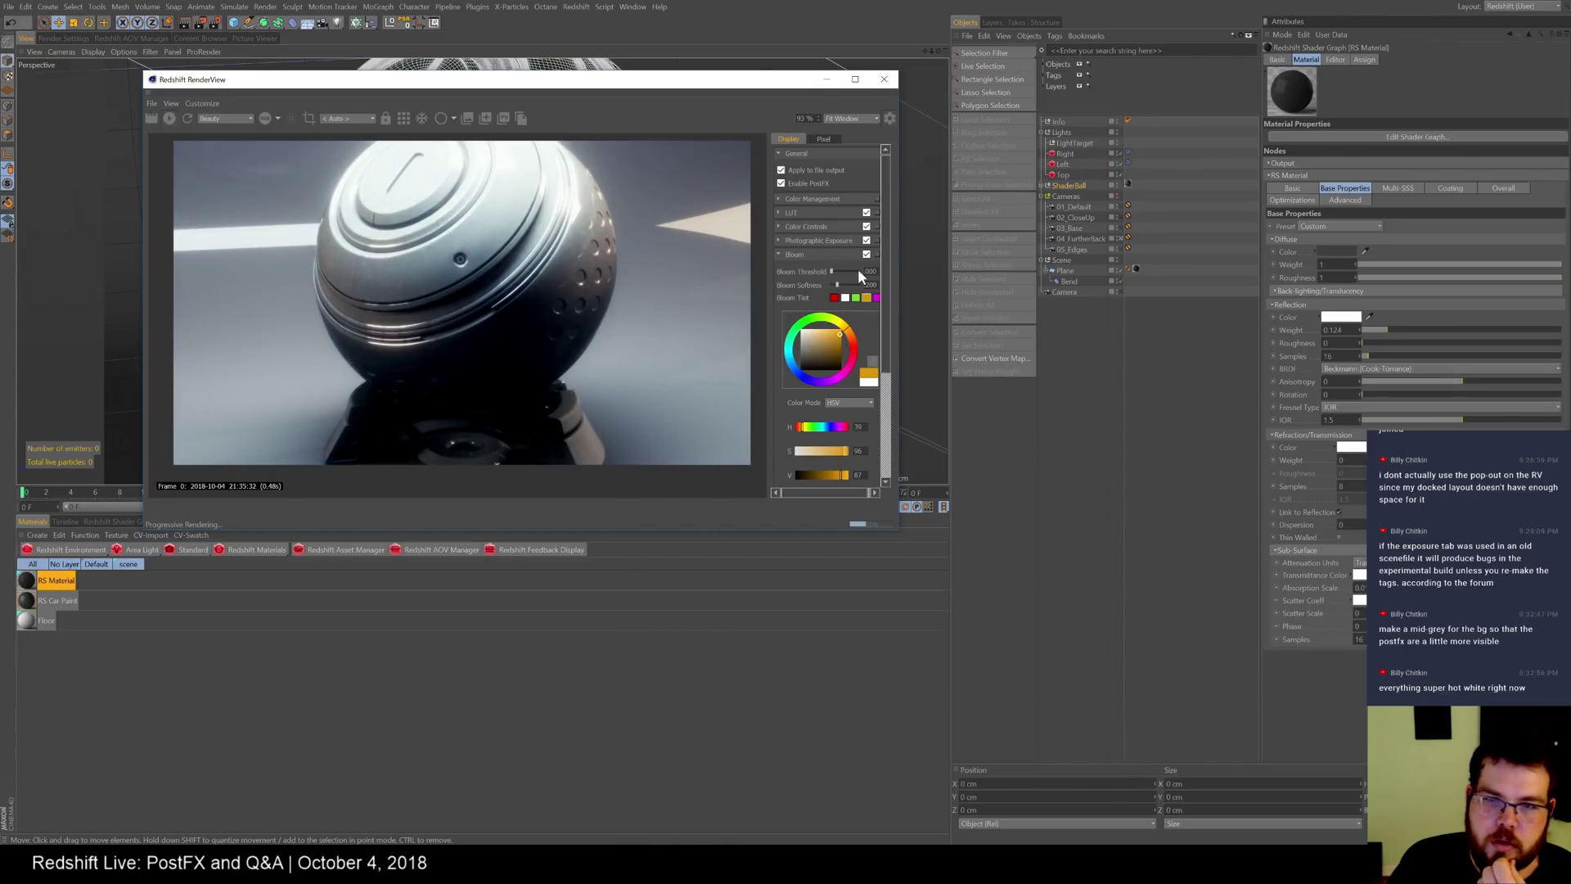
- Collapse the Bloom settings and review the LUT options in the render view
left_click(778, 254)
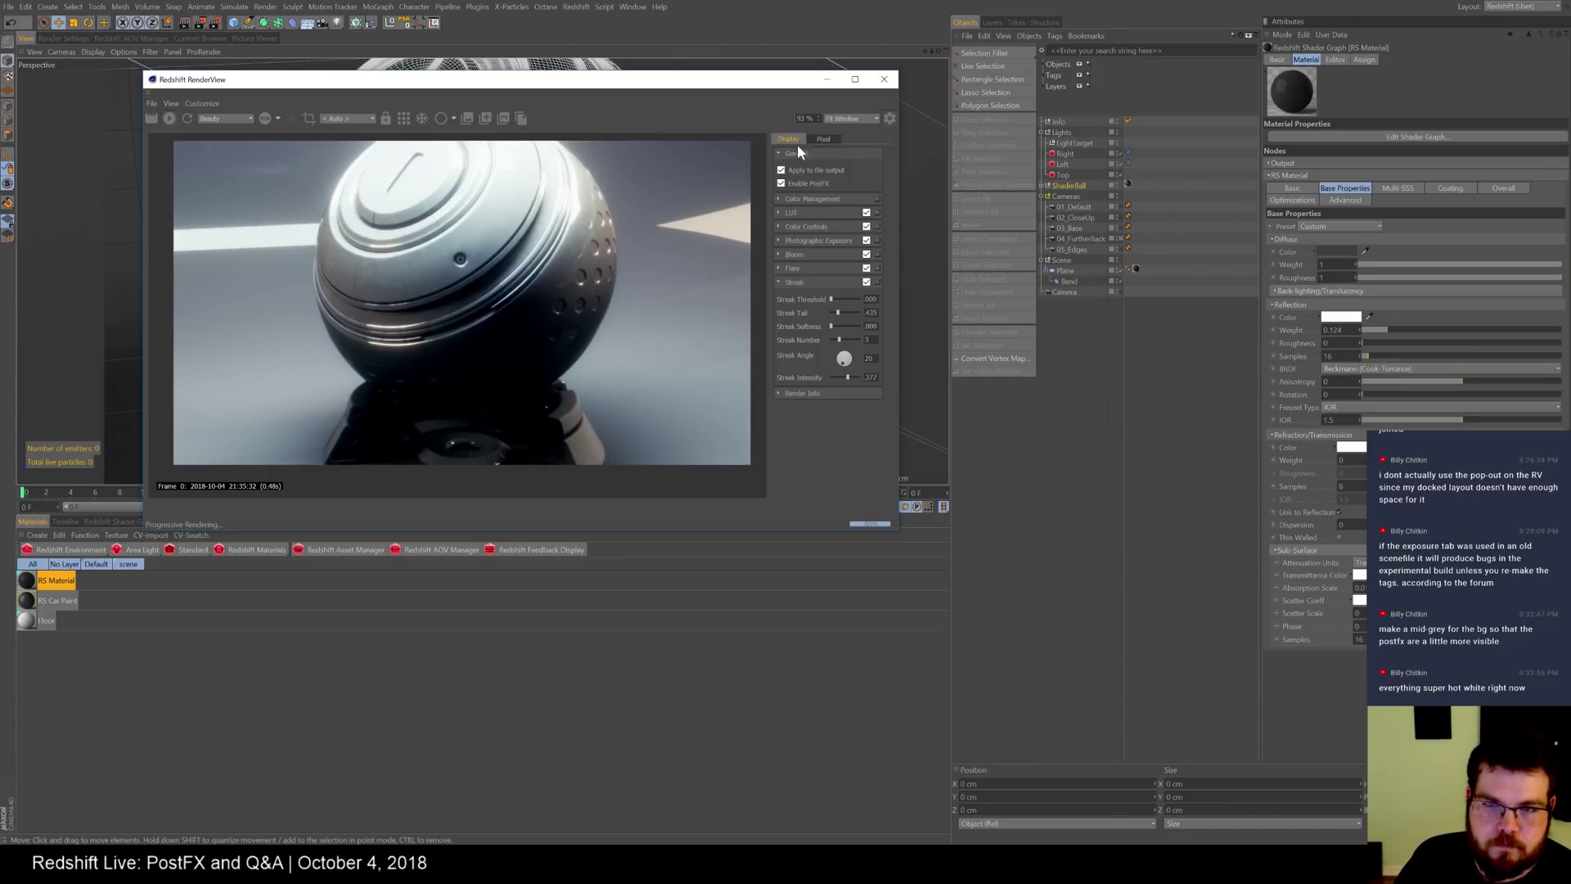
left_click(778, 212)
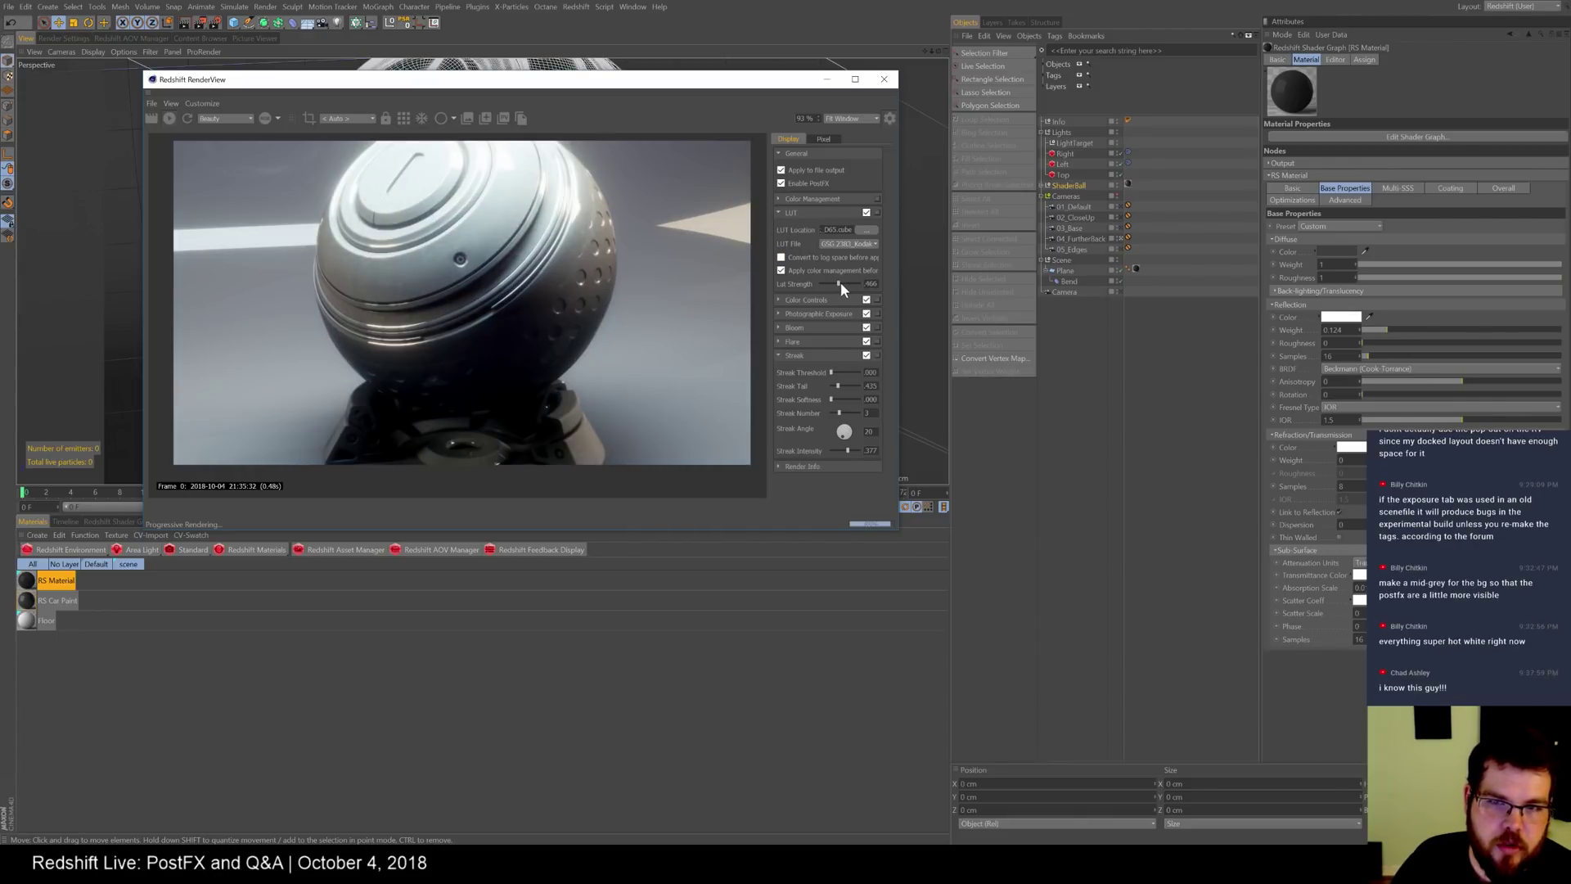
left_click(784, 212)
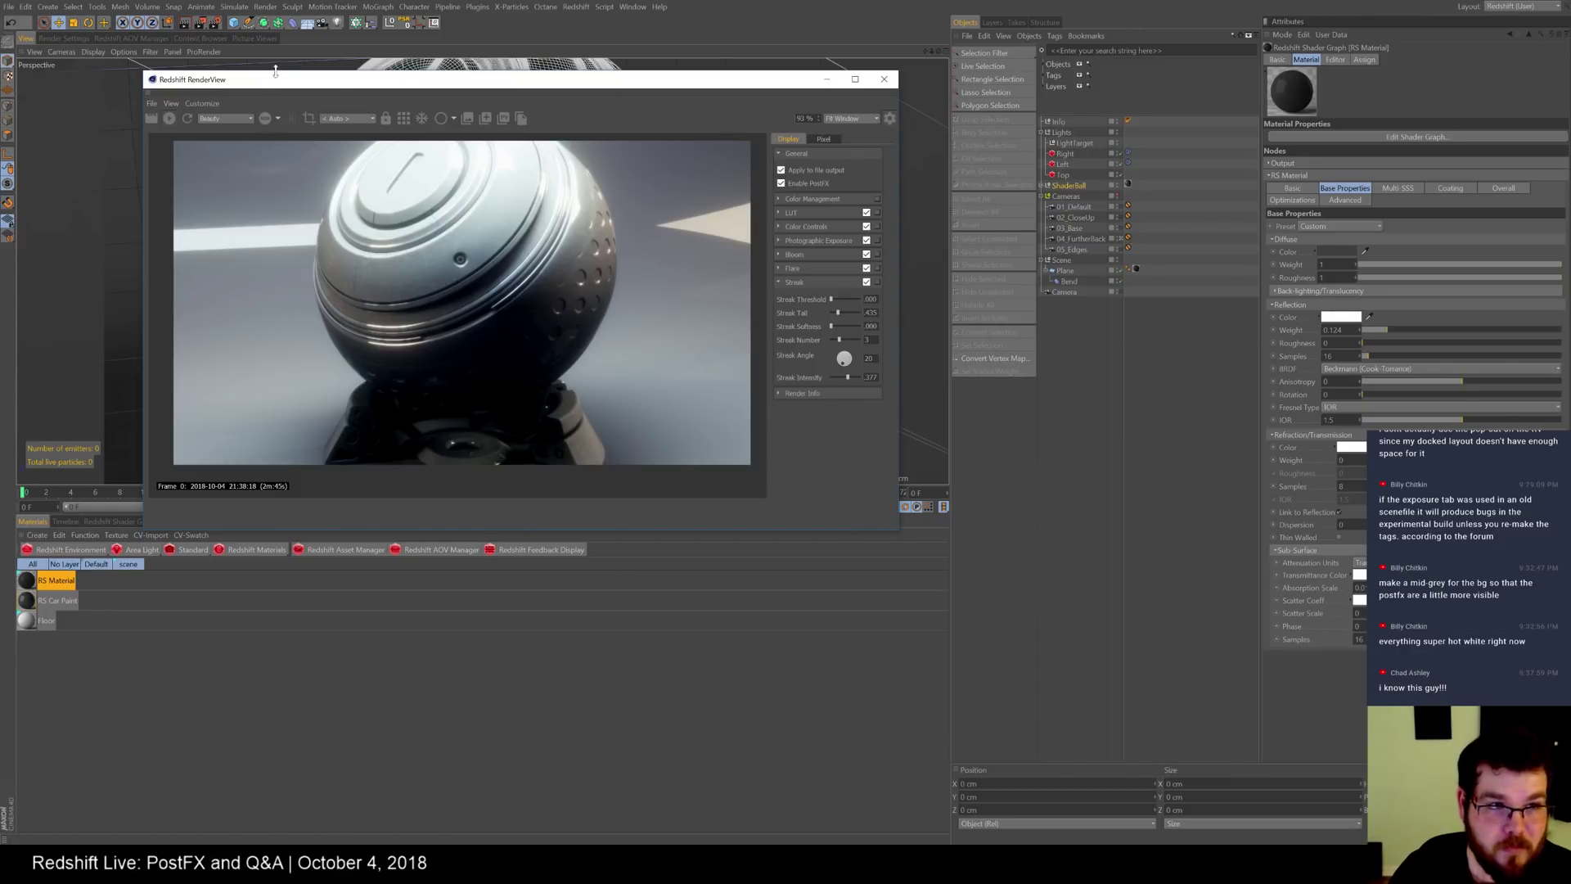
left_click_drag(296, 82, 302, 99)
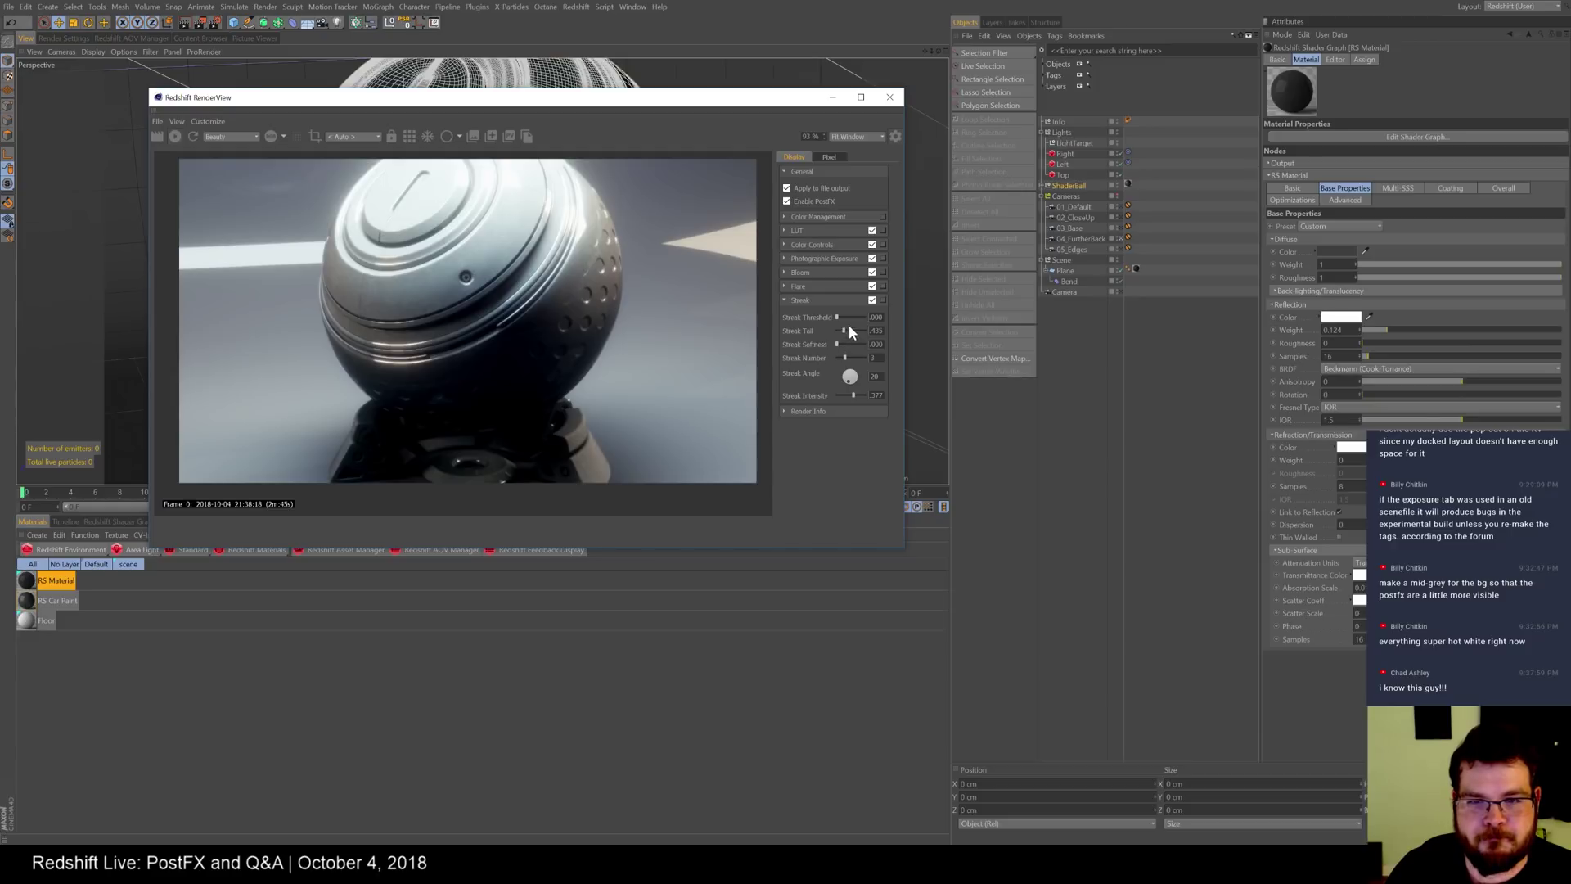
- Open the recent scene PostFX.c4d and close the floating render view
left_click(8, 7)
mouse_move(128, 249)
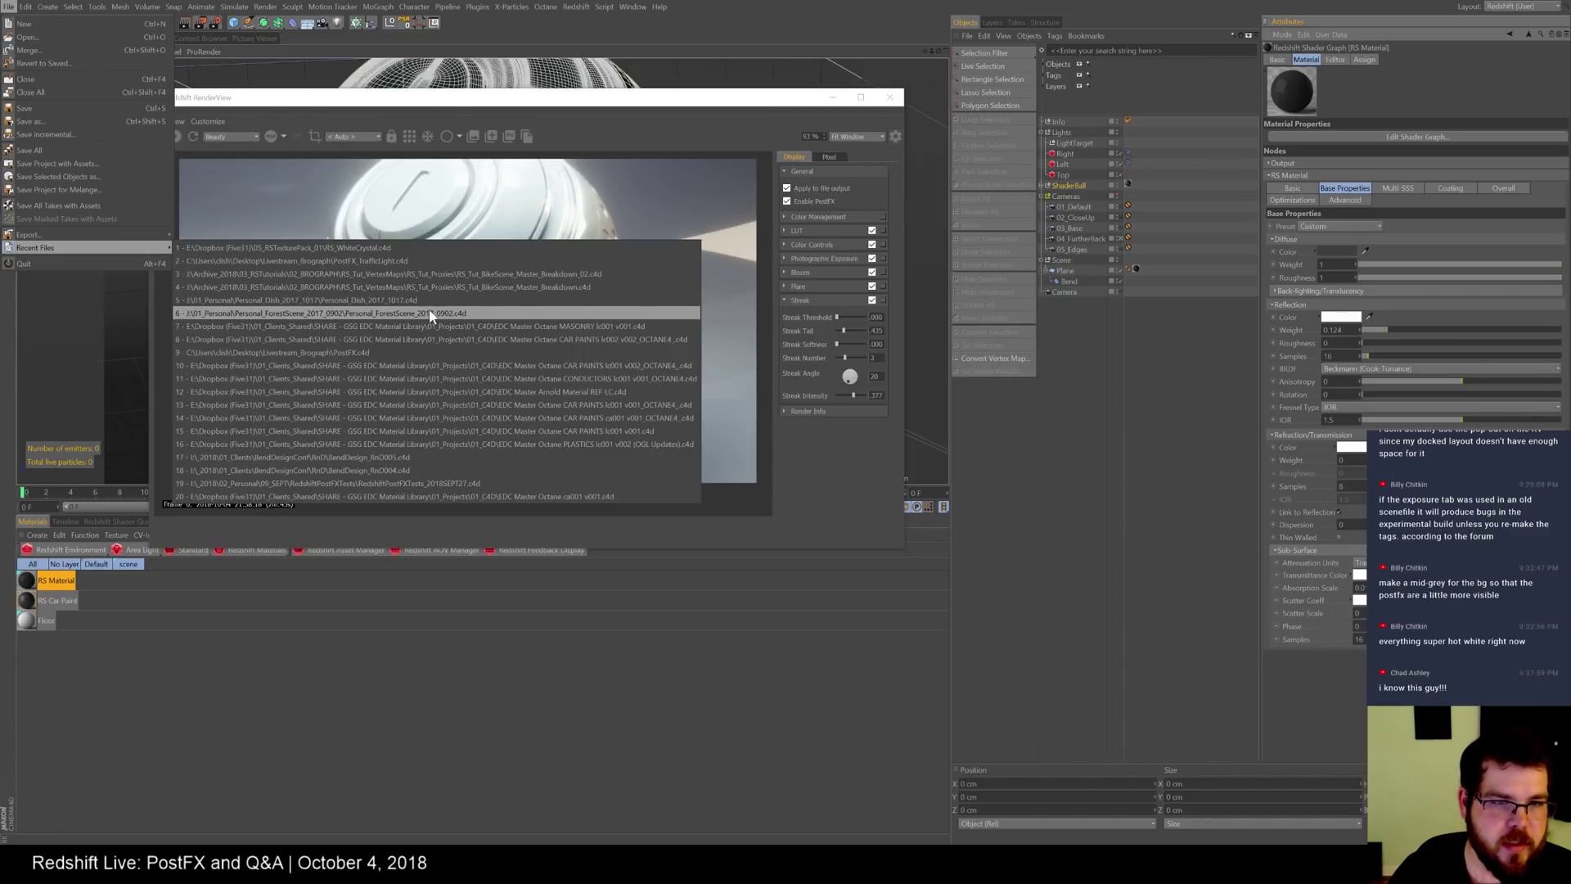
left_click(386, 352)
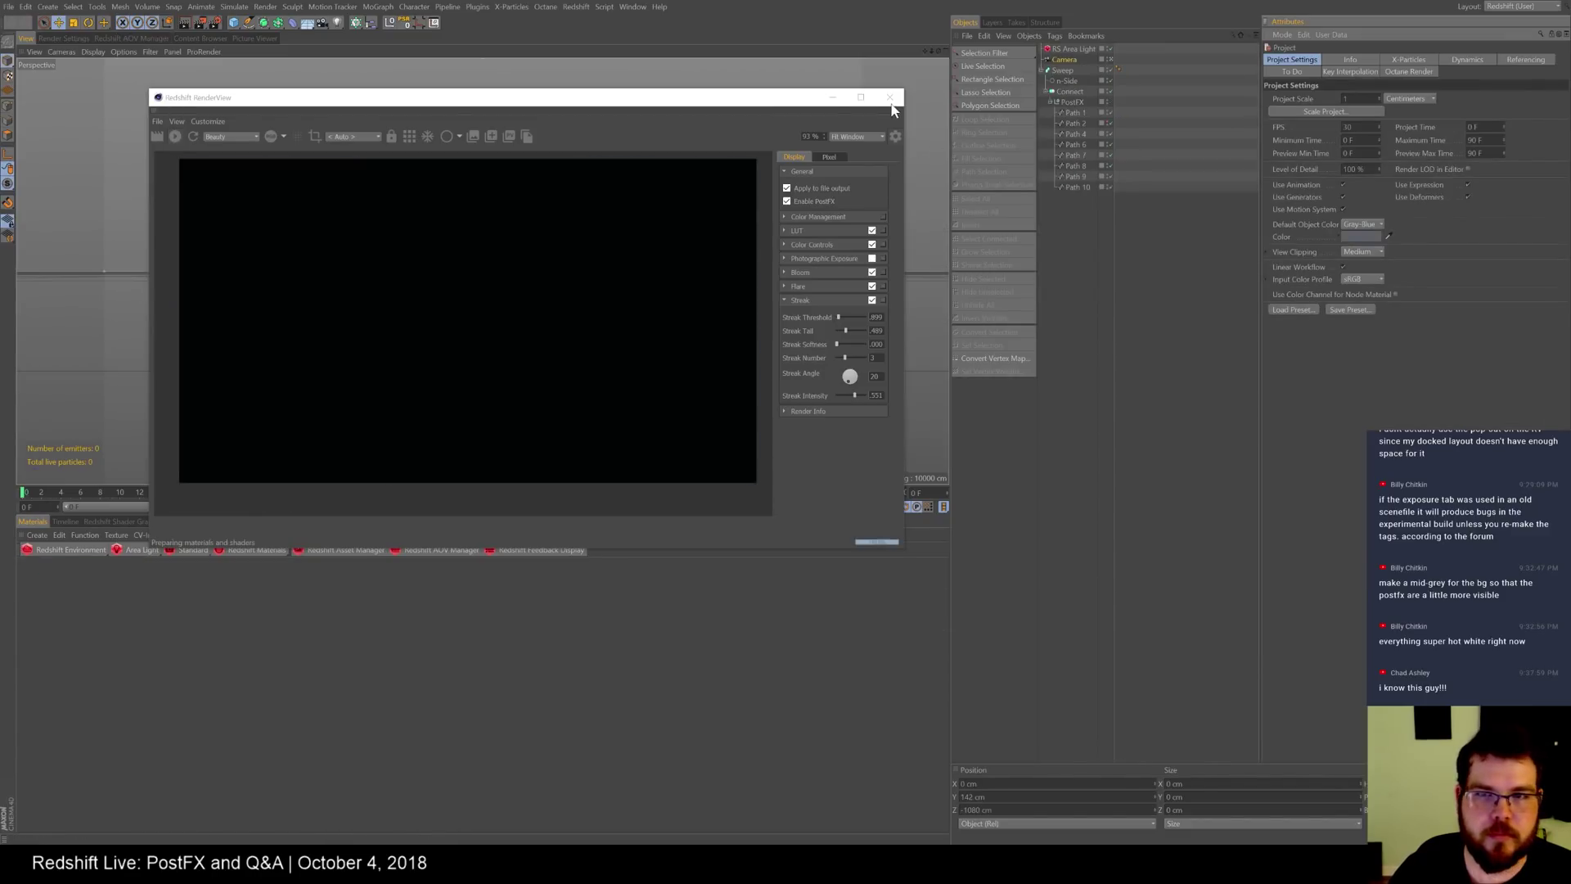
left_click(890, 98)
- Select the Sweep object that forms the POSTFX lettering and inspect it in the viewport
middle_click_drag(582, 329, 543, 292, "alt")
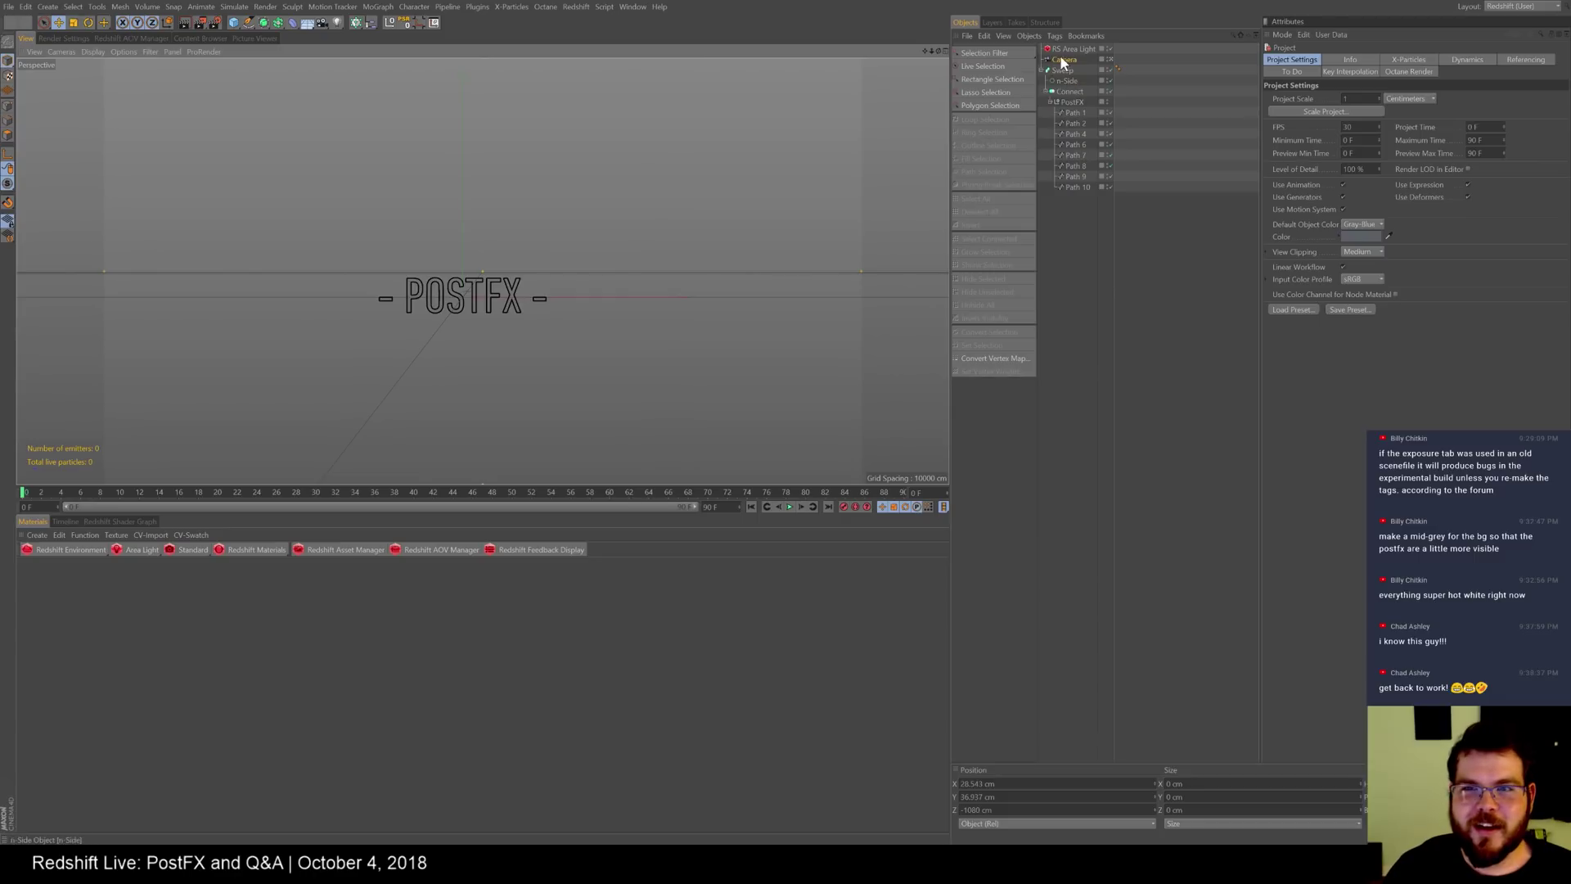
left_click(1062, 71)
scroll(564, 283, "up", 4)
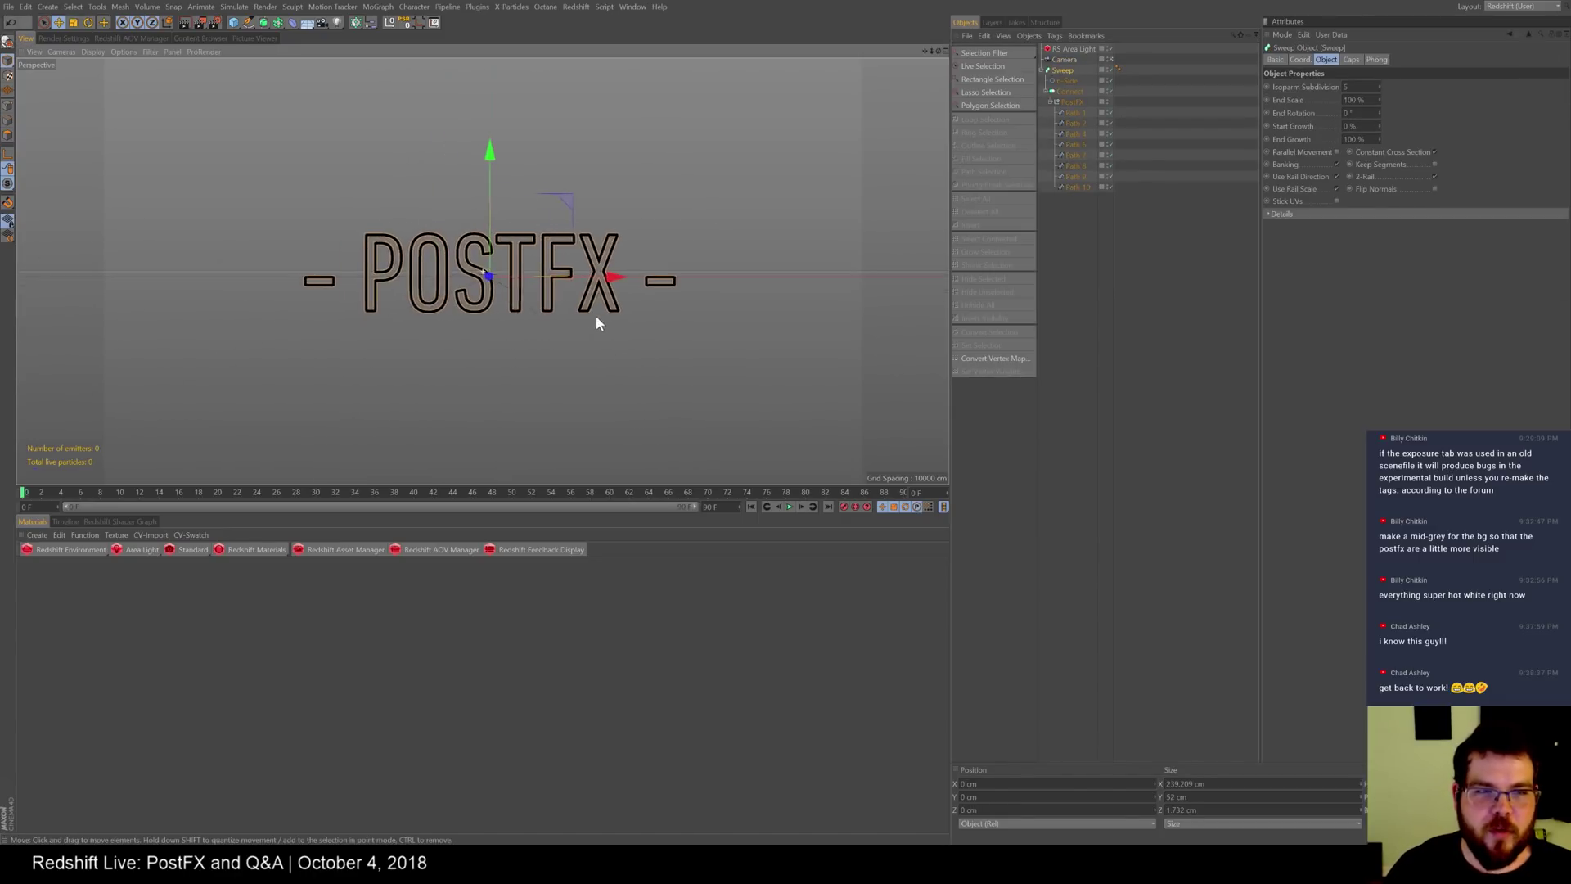
middle_click_drag(513, 313, 473, 321, "alt")
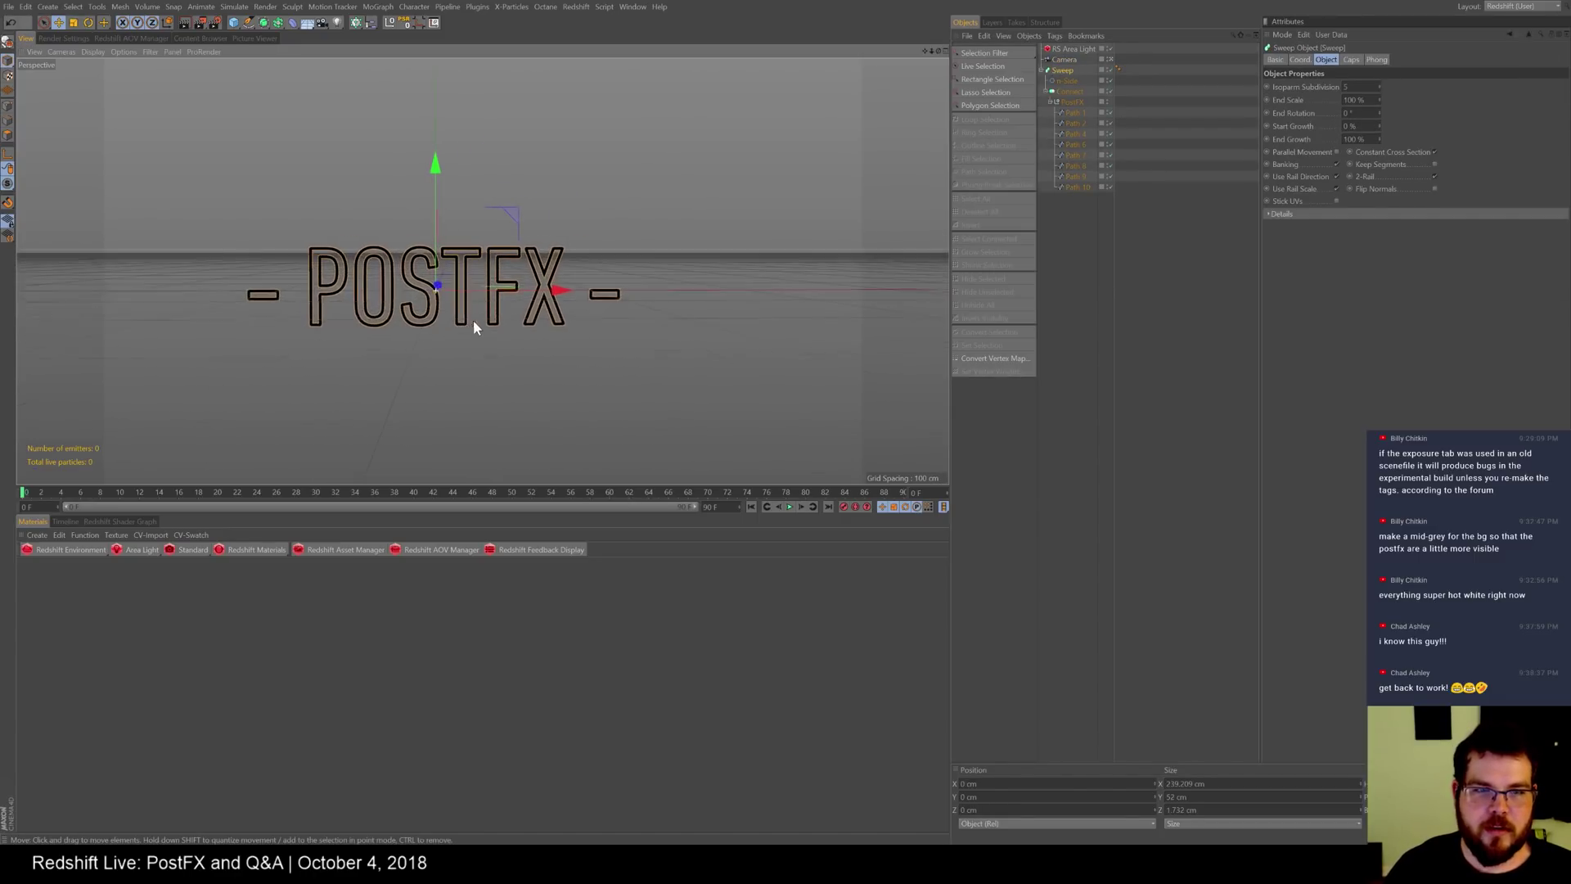
- Reload the Redshift (User) layout and undock its render view into a floating window
left_click(1521, 7)
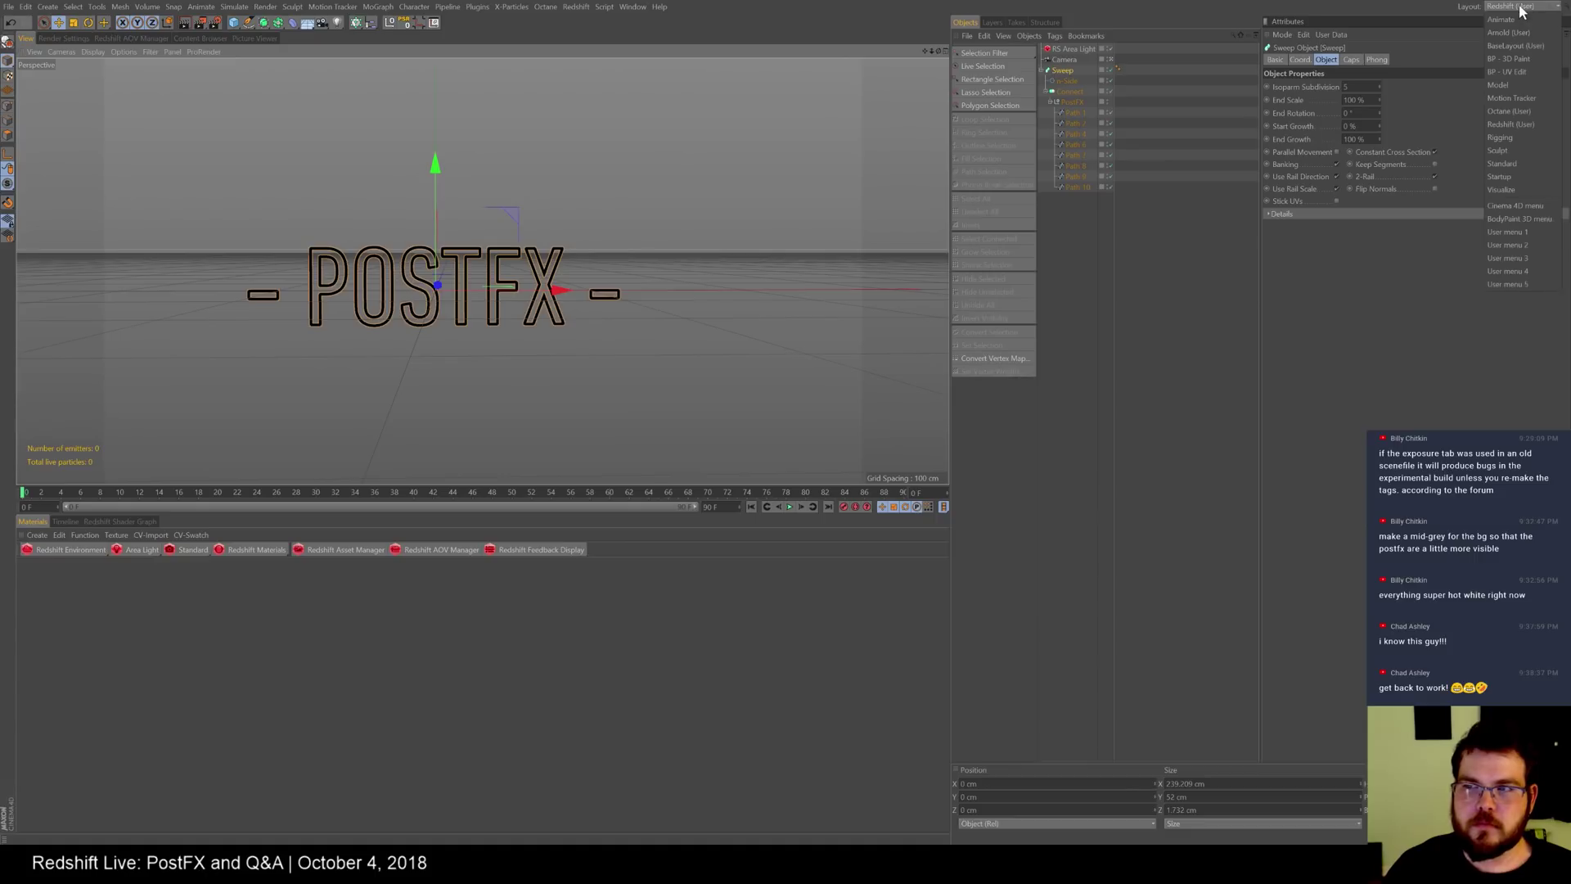
left_click(1519, 124)
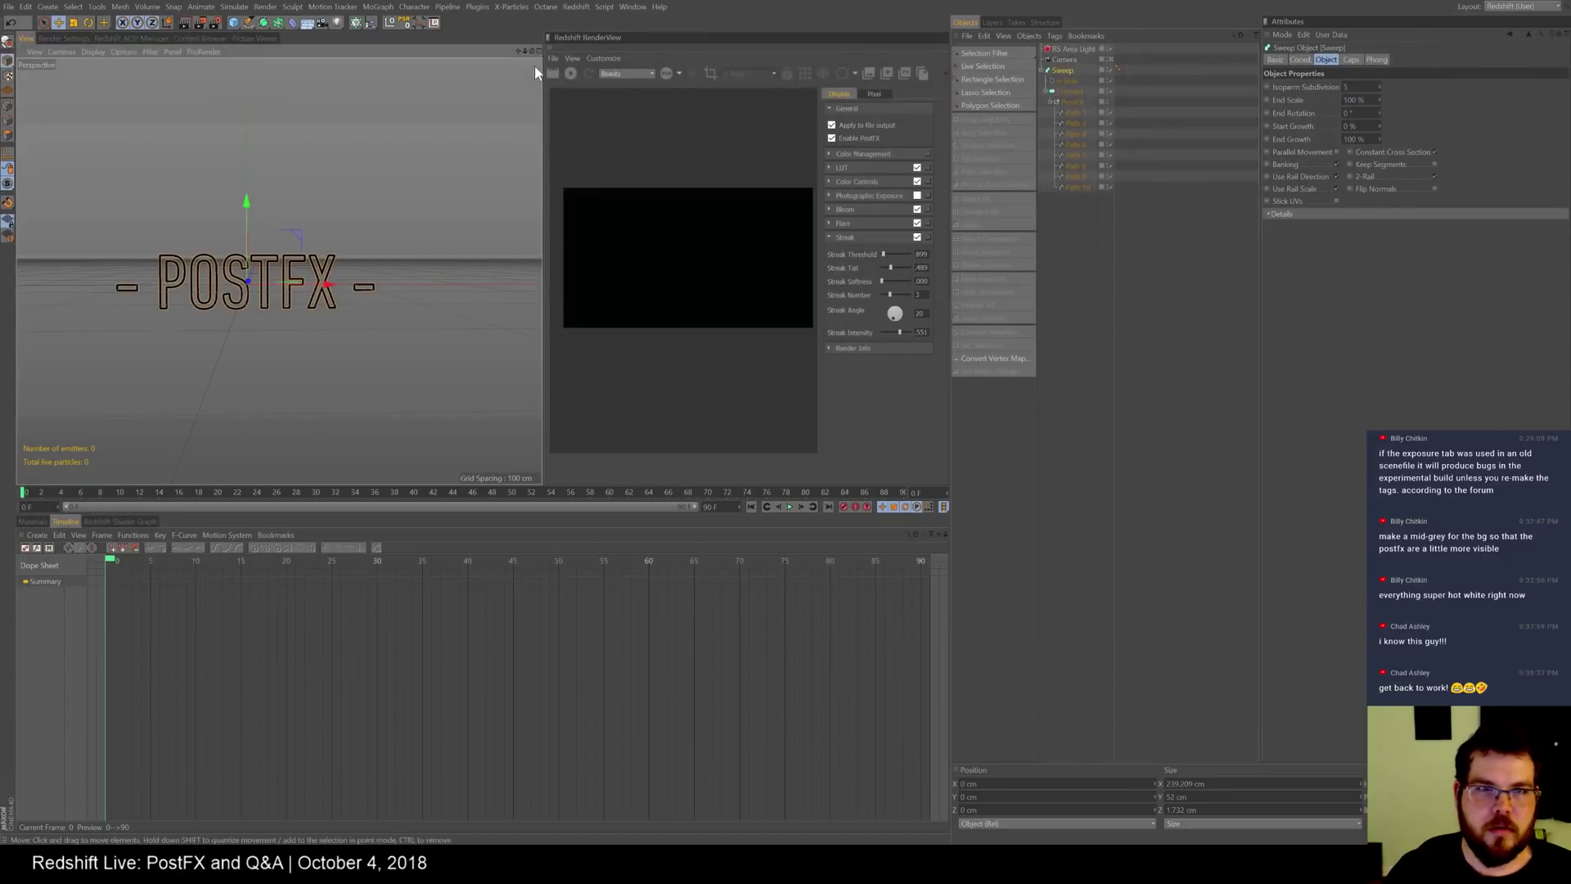
left_click(550, 48)
left_click(572, 57)
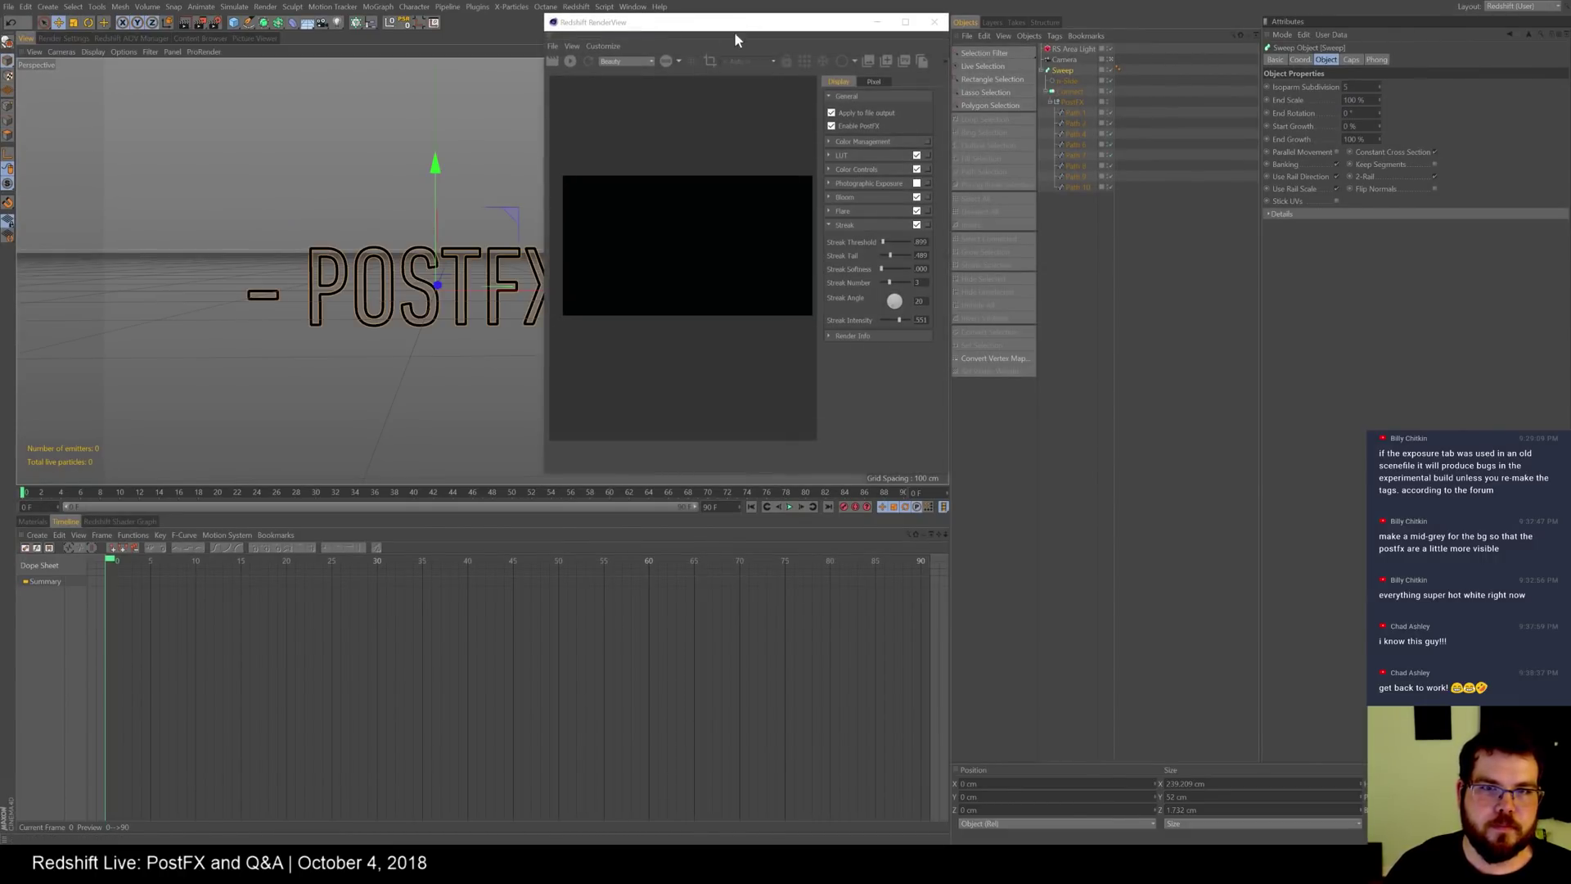
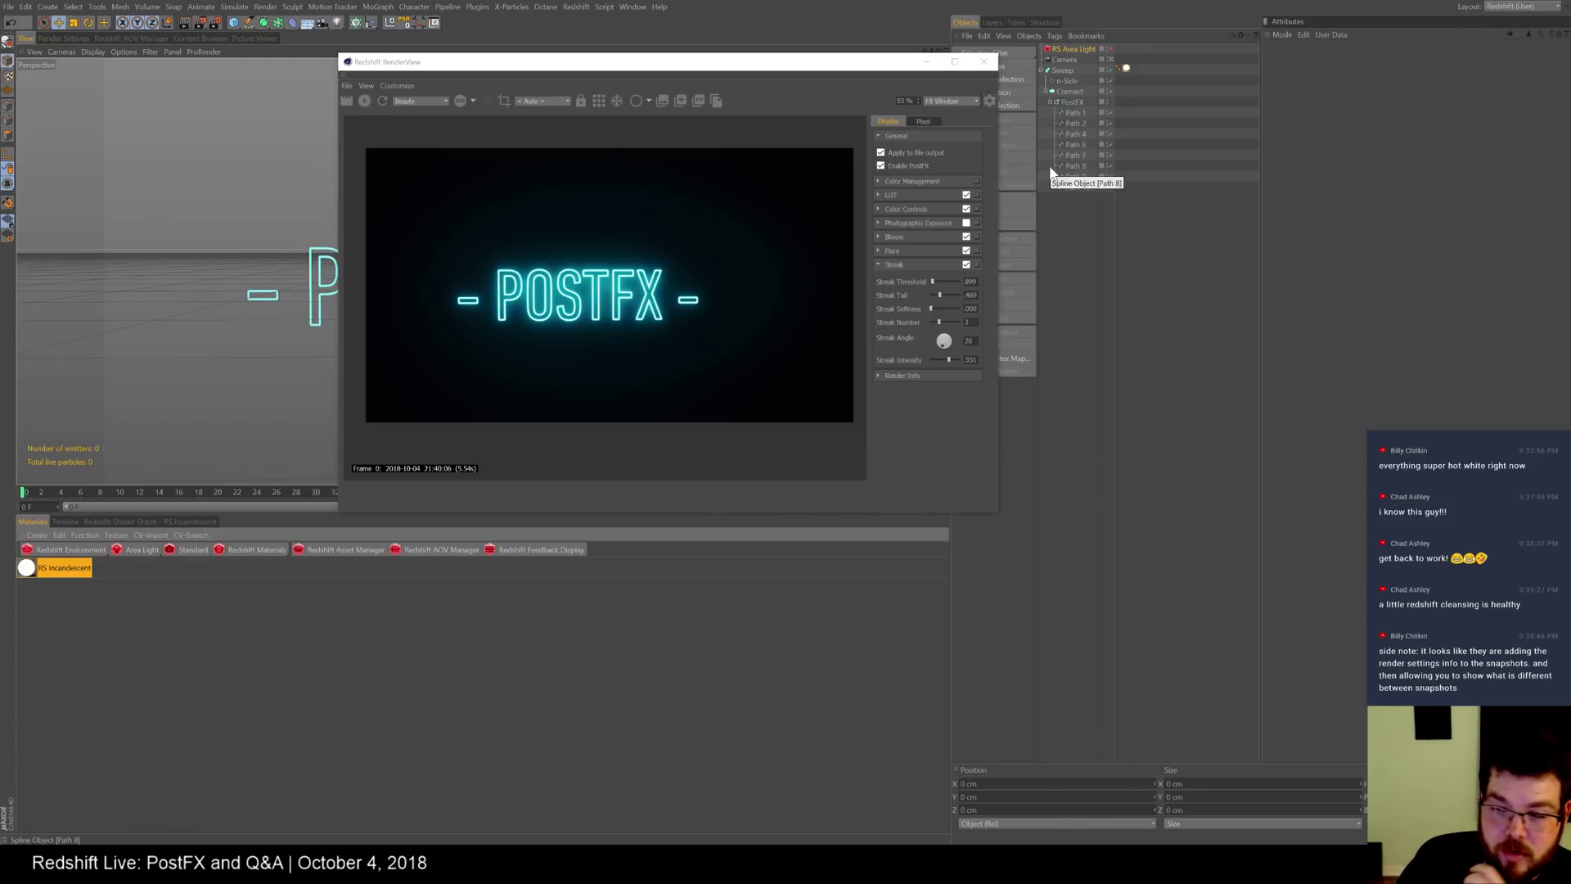
- Store a snapshot of the glowing POSTFX render and read through the render information shown with it
left_click(679, 101)
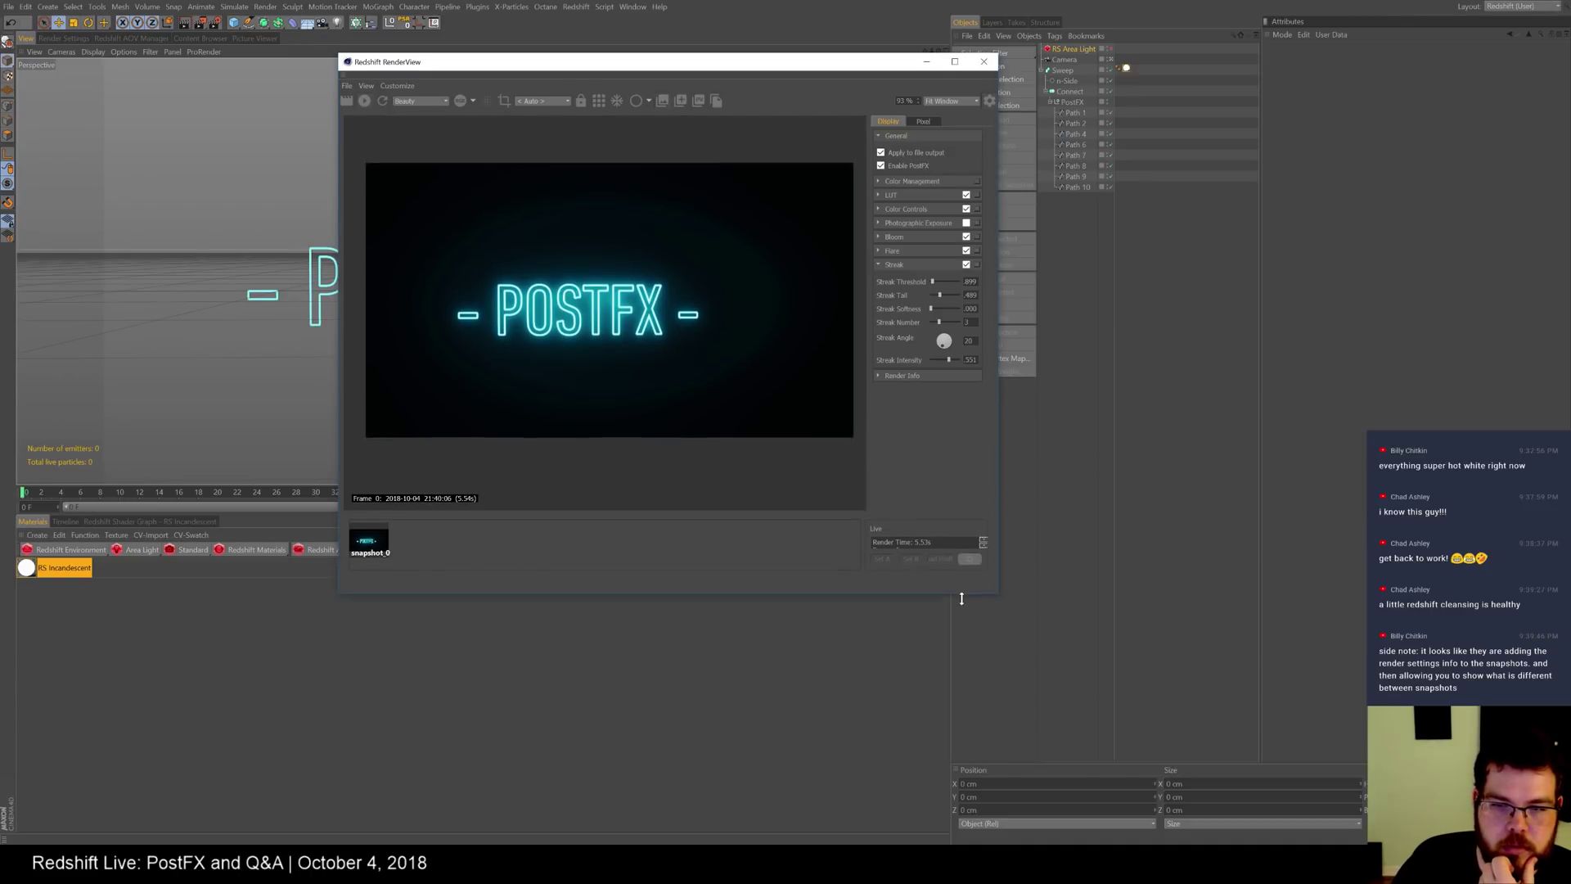
left_click(983, 551)
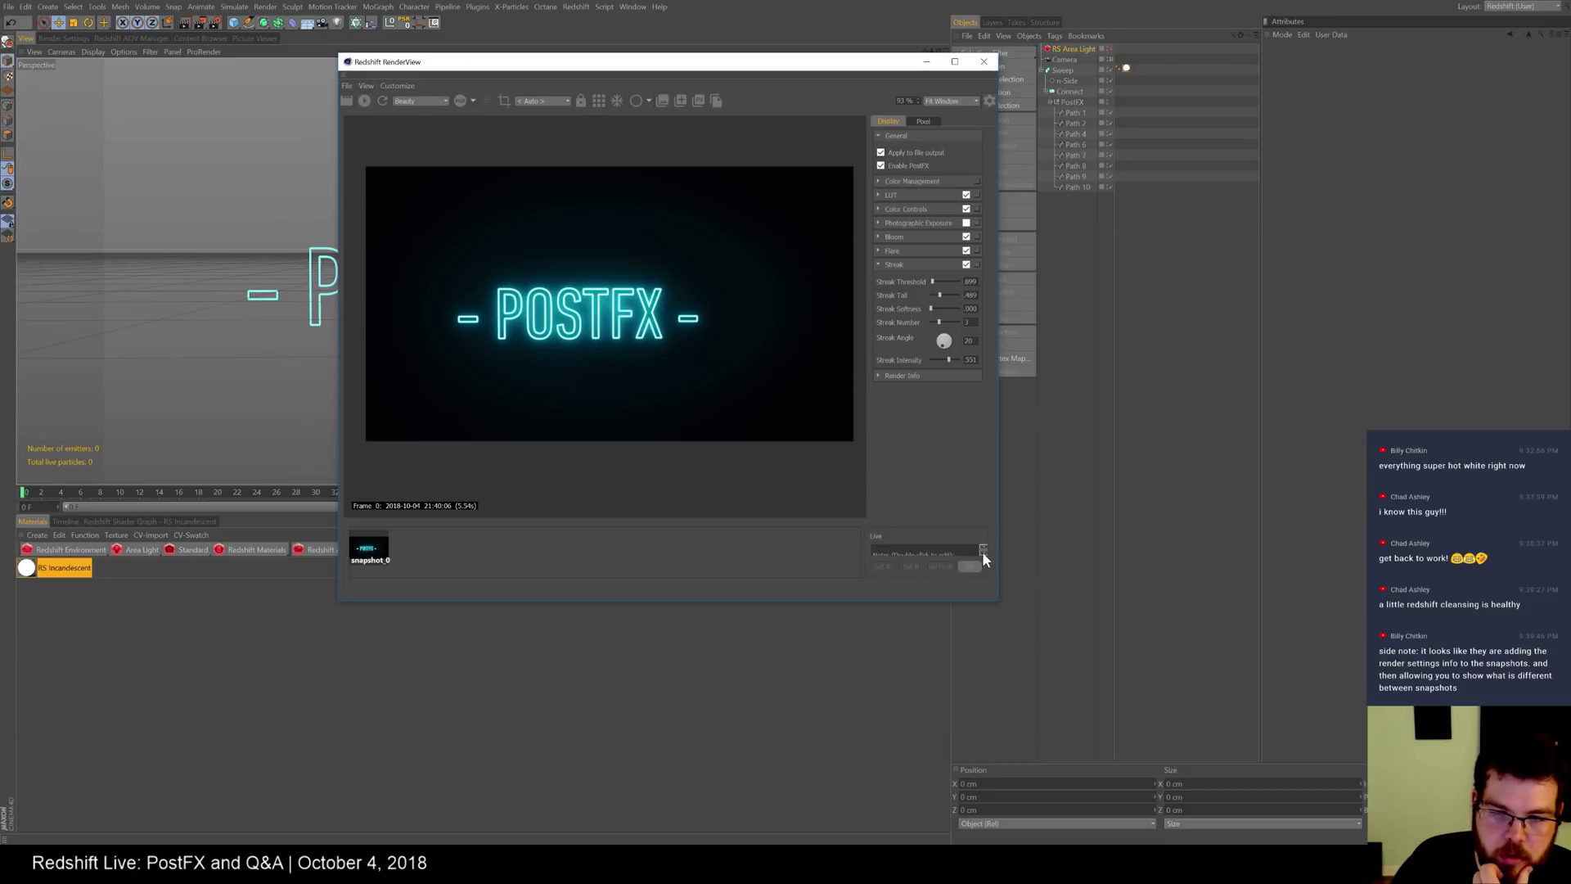
left_click(984, 546)
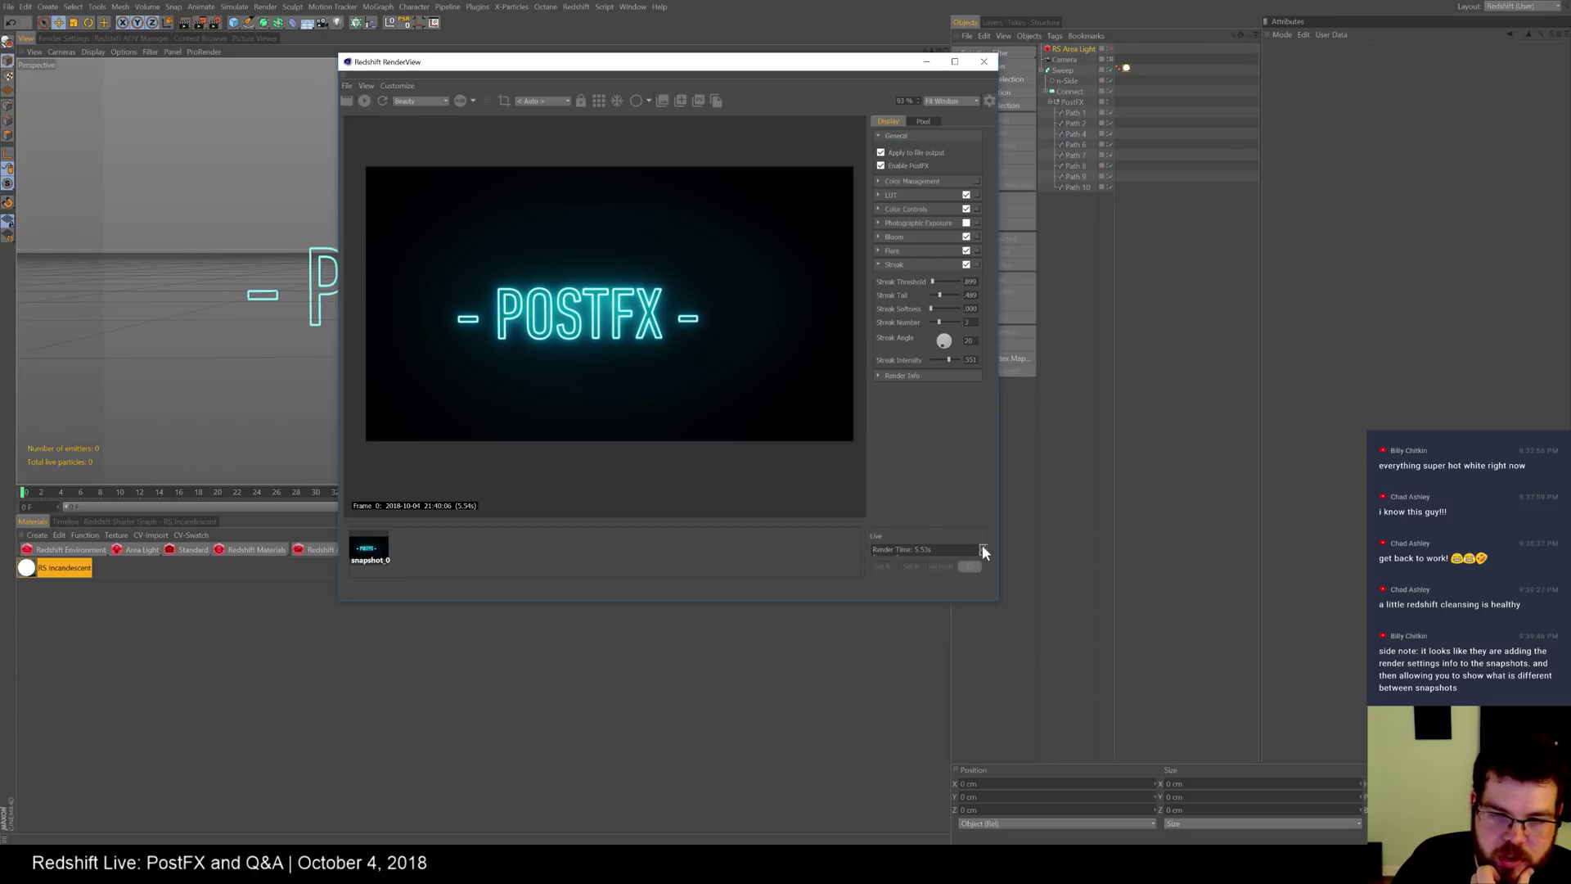
left_click(983, 551)
left_click(983, 551)
left_click(983, 551)
left_click(984, 552)
left_click(982, 552)
left_click(982, 552)
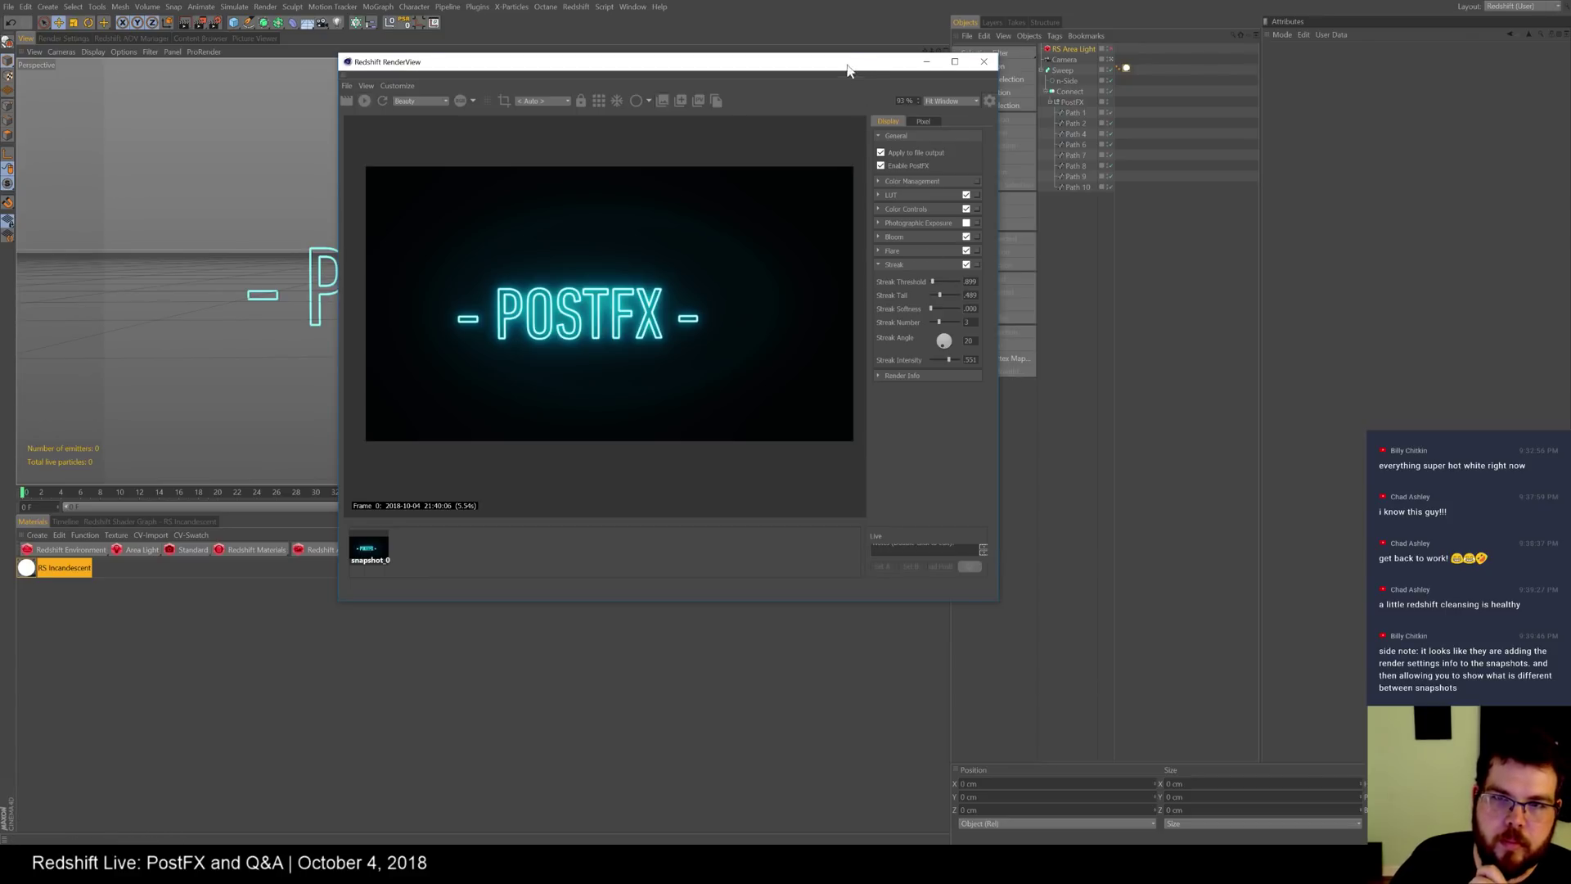
- Raise the shadow point of the RGB curve in Color Controls and store a second snapshot
left_click_drag(867, 62, 750, 48)
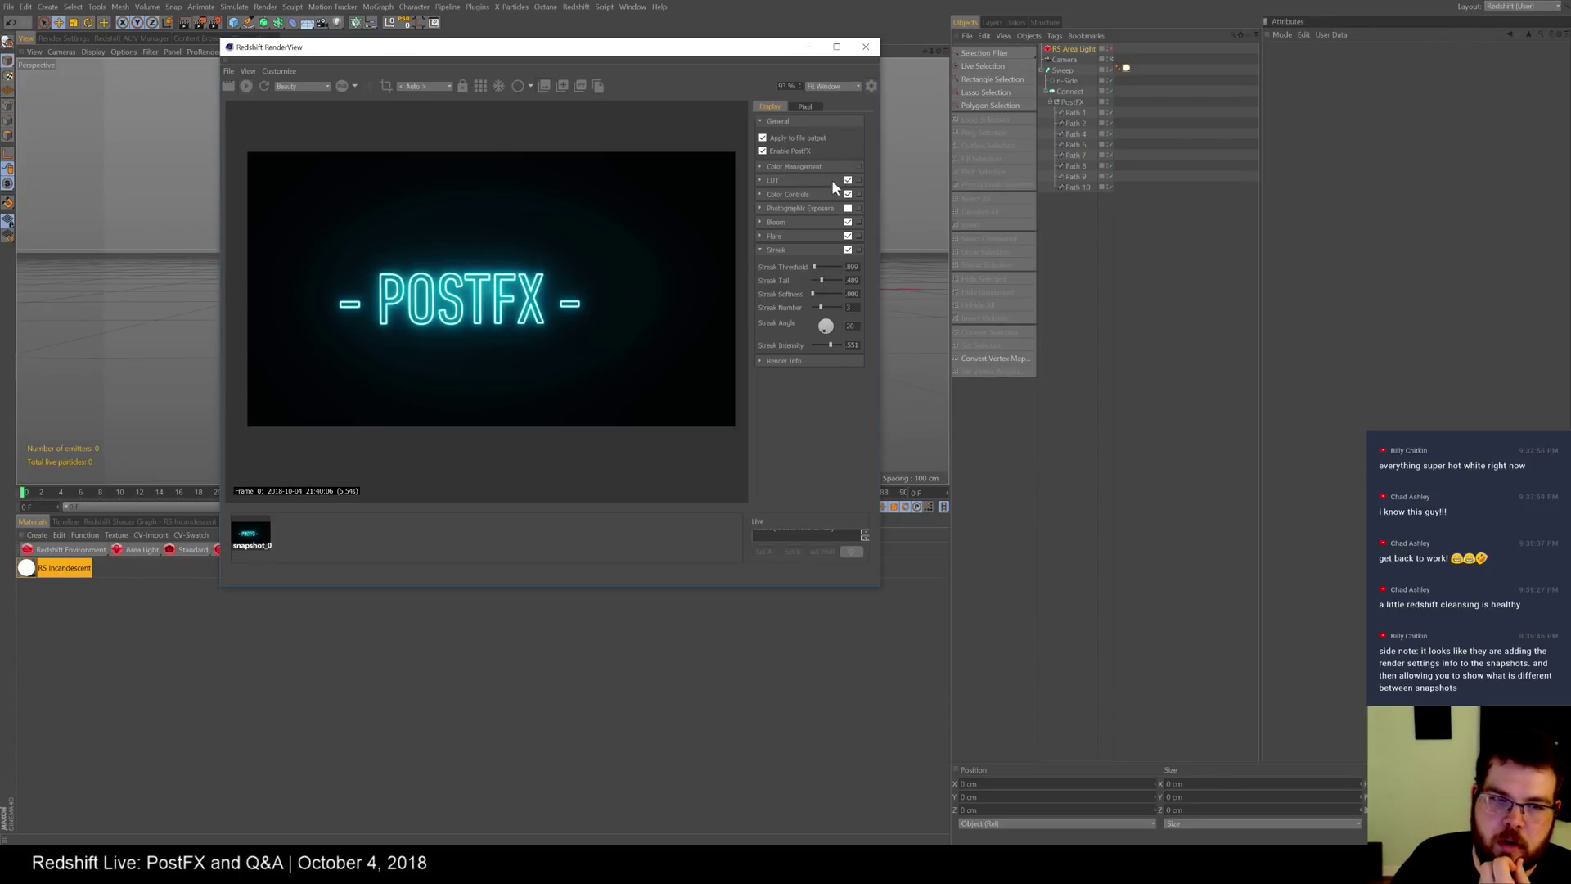
left_click(760, 194)
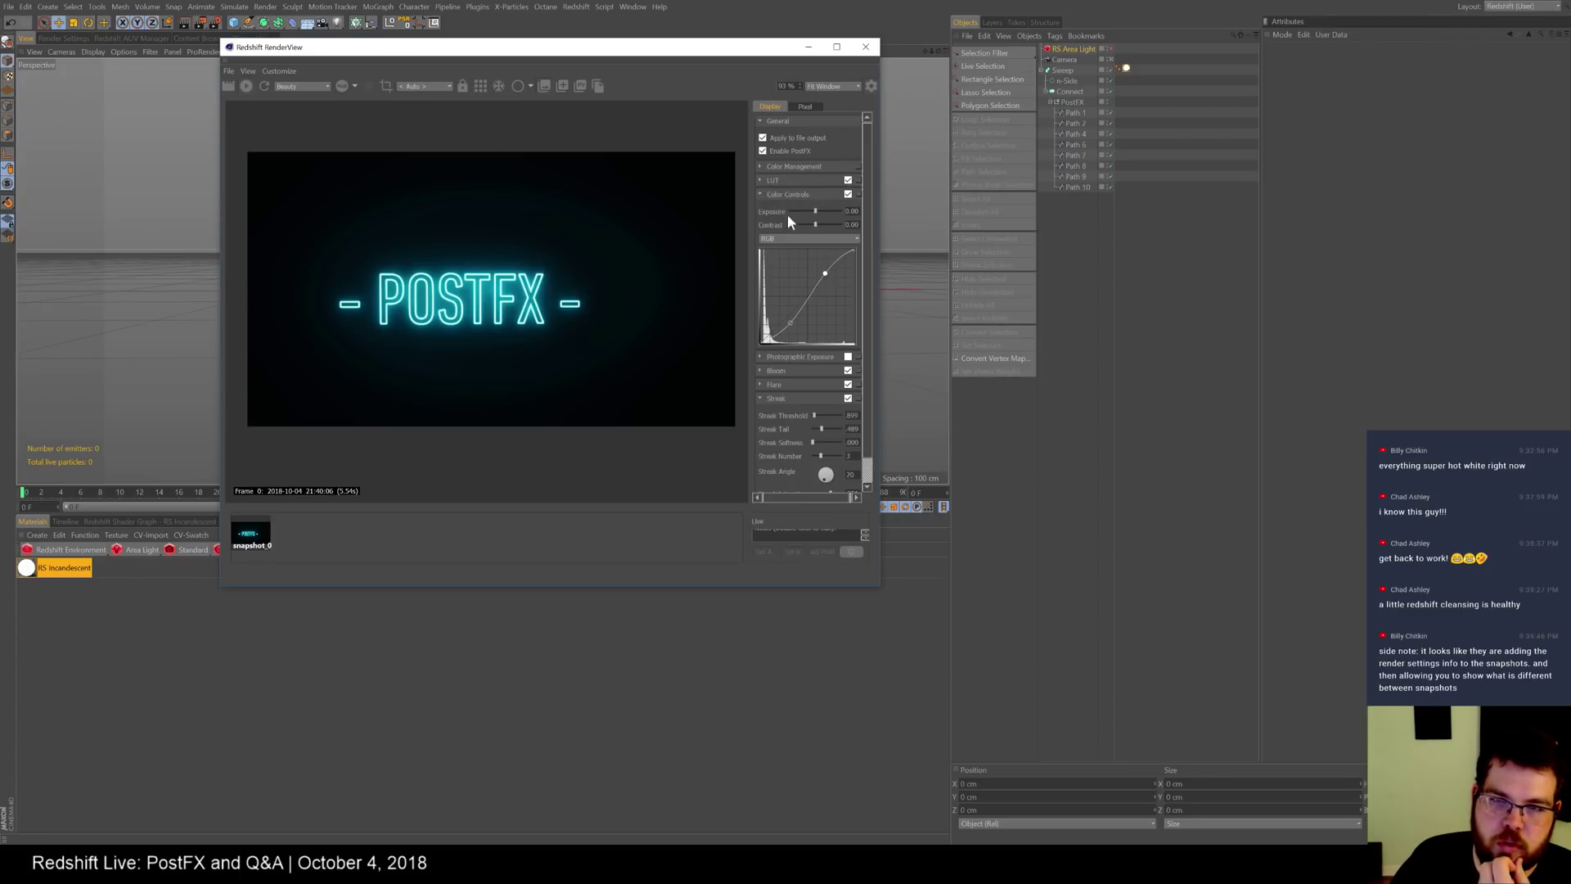
left_click_drag(792, 329, 779, 303)
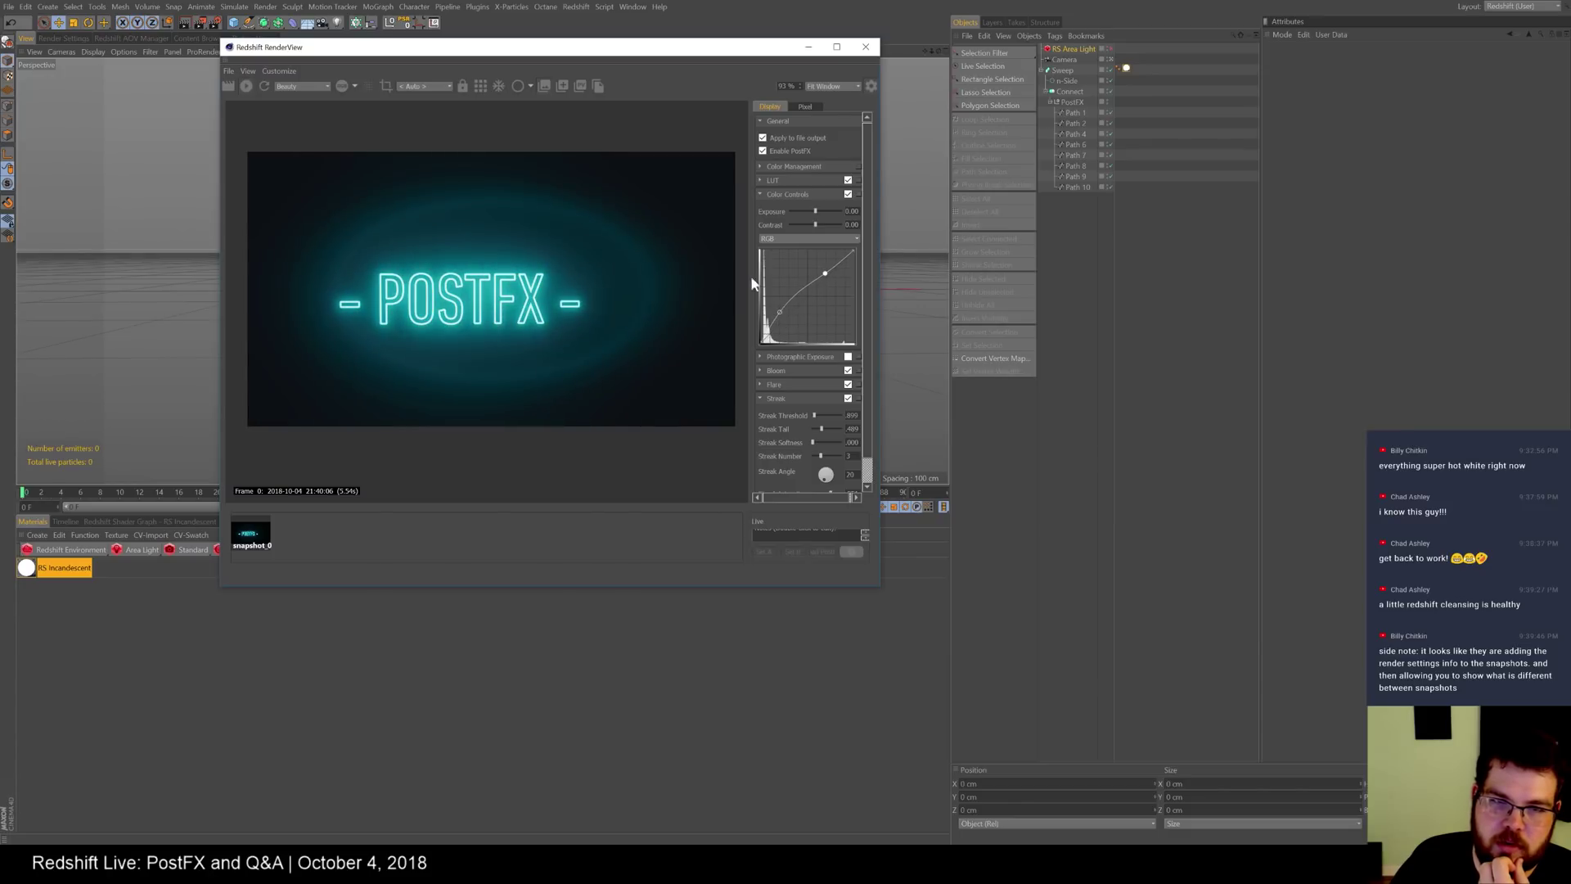
left_click(563, 86)
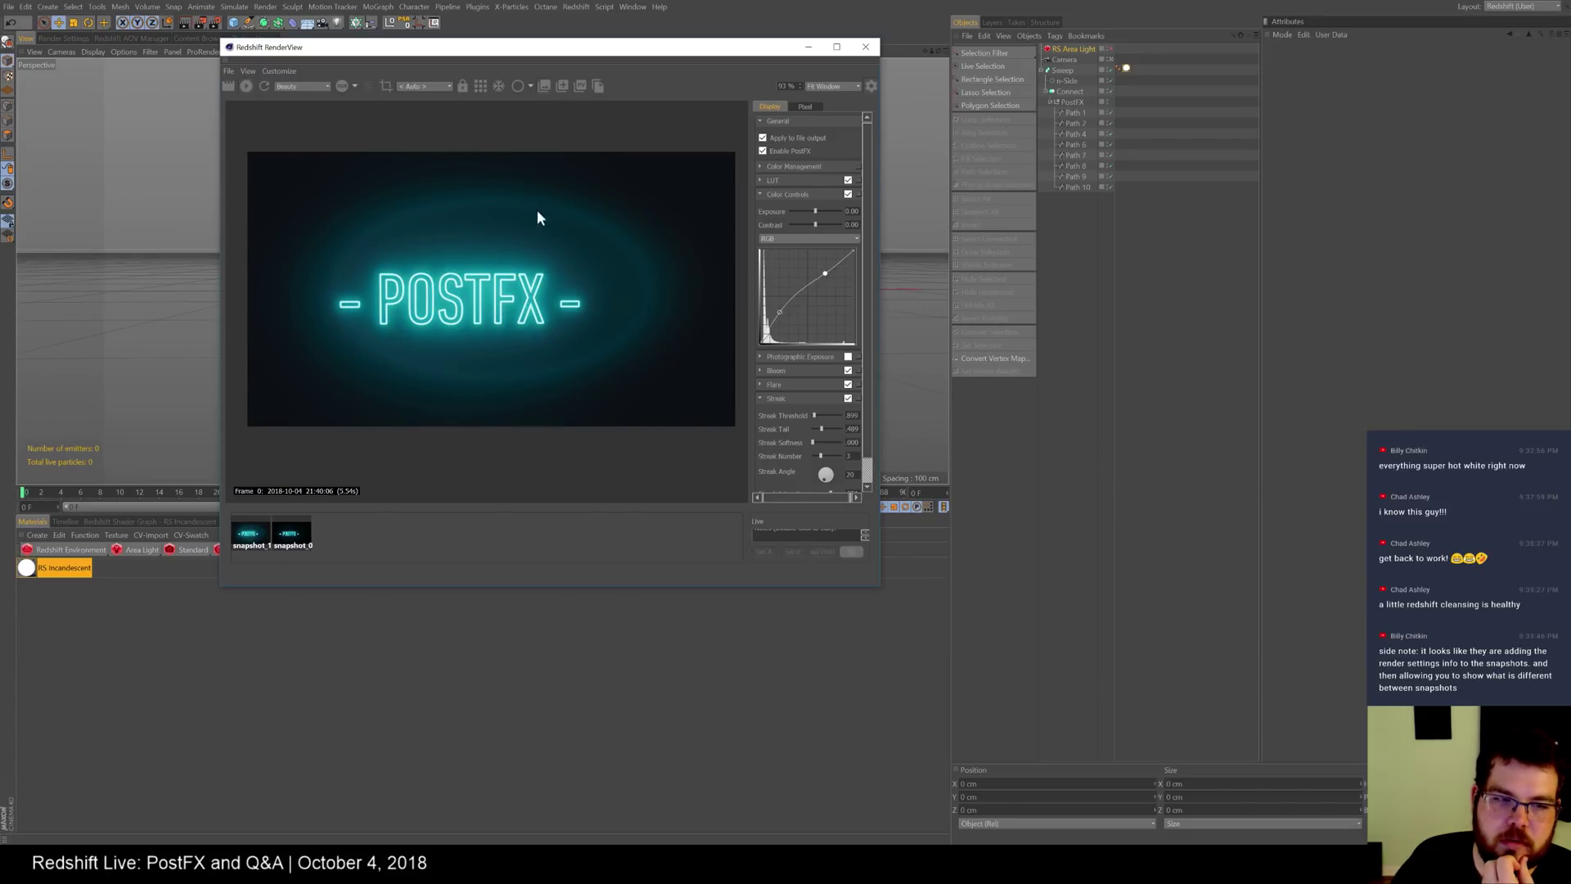
- Compare the two stored snapshots by alternating between snapshot_0 and snapshot_1
left_click(292, 538)
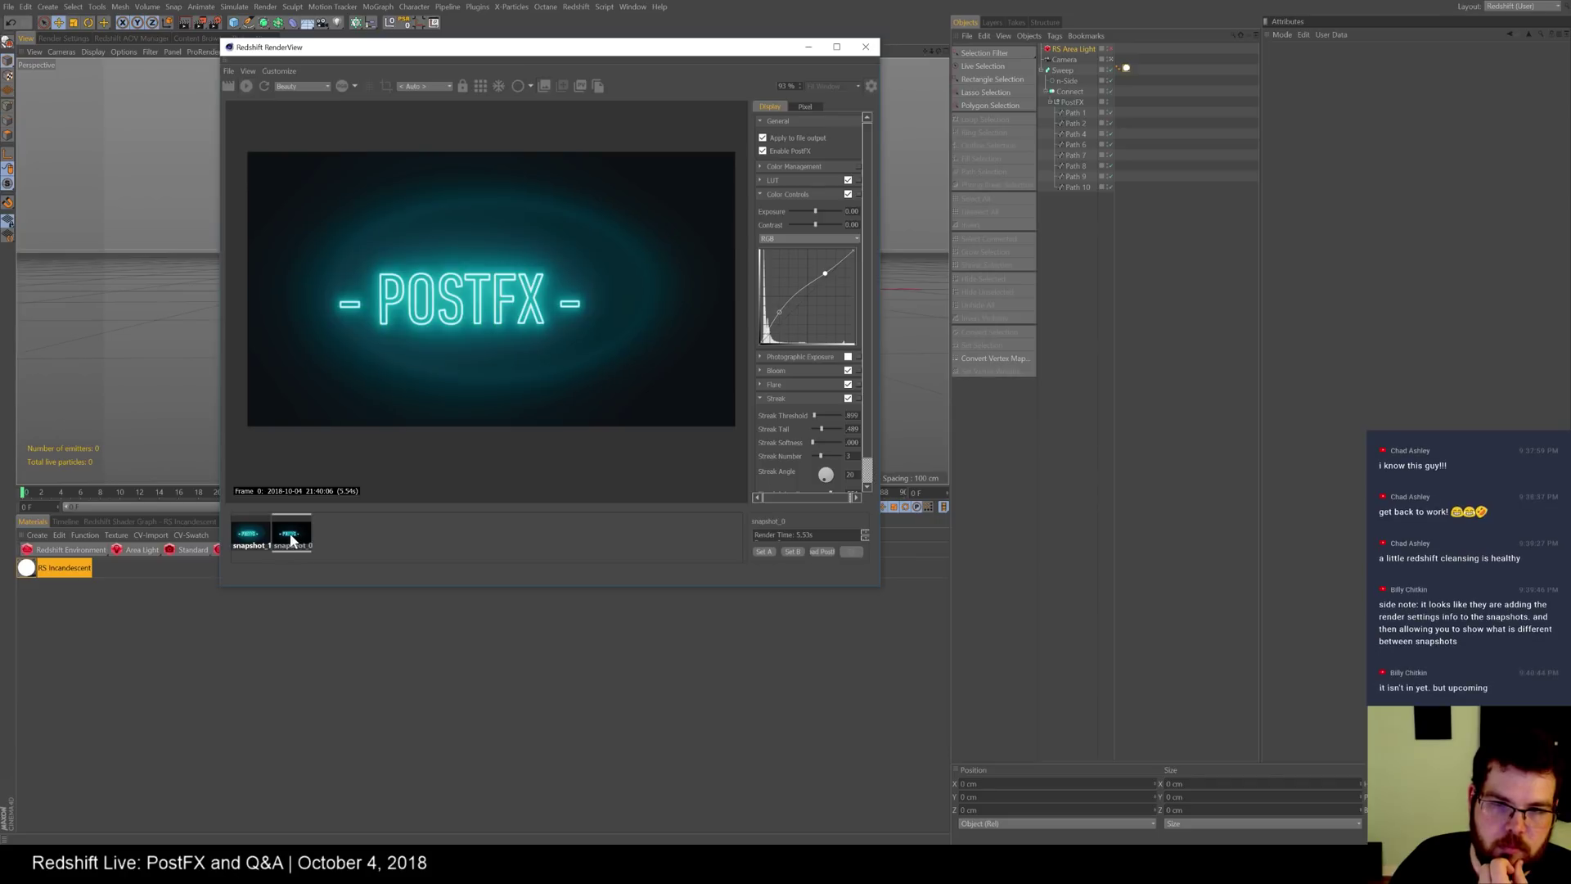
left_click(246, 534)
left_click(276, 536)
left_click(246, 531)
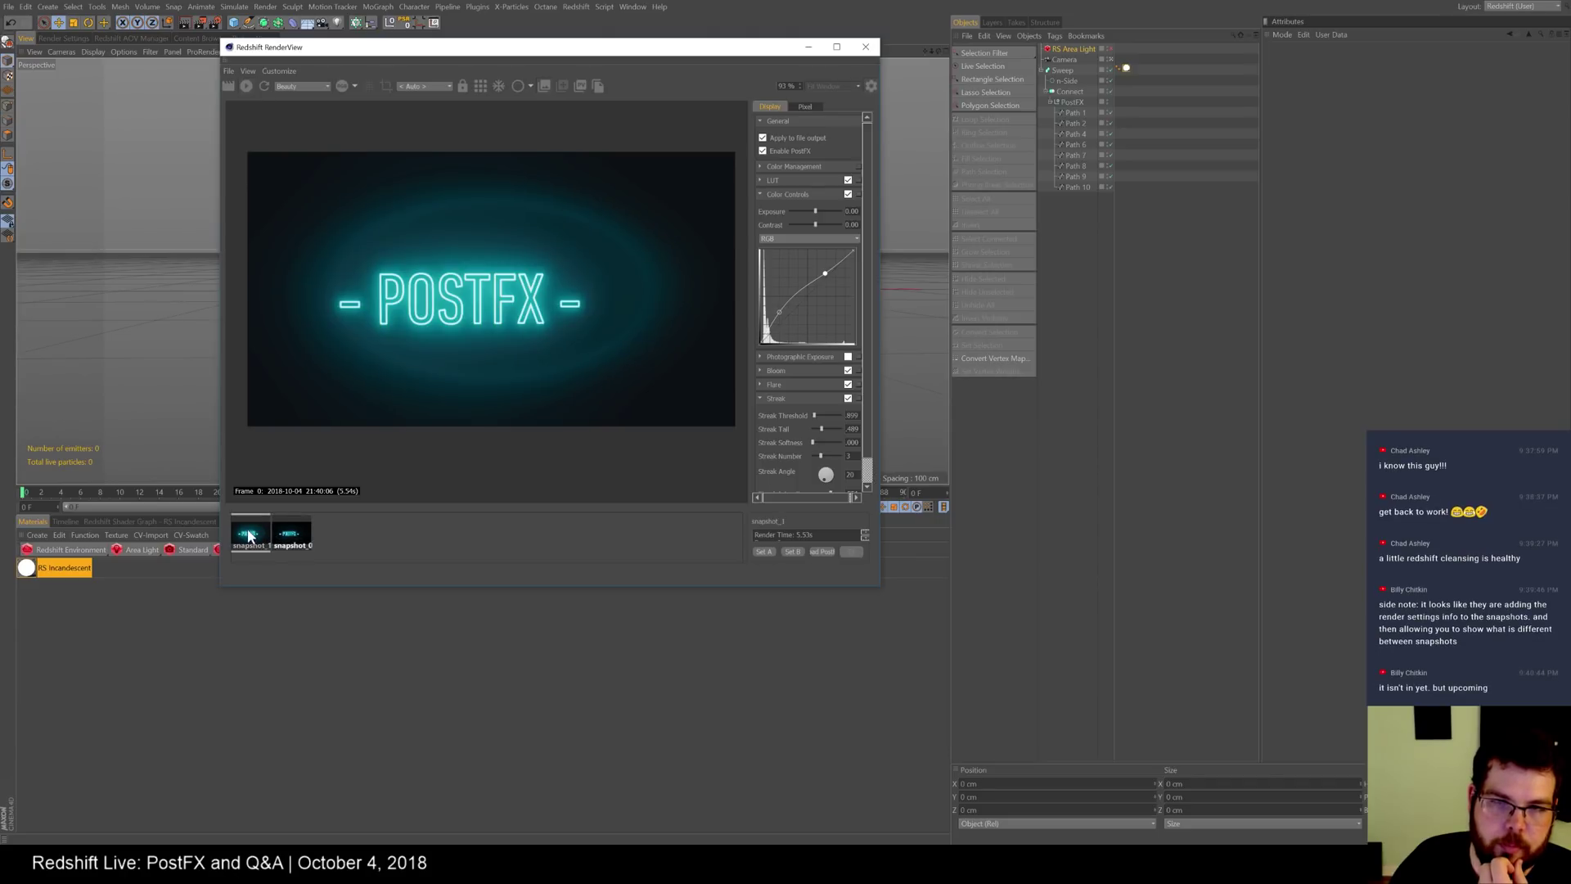
left_click(248, 536)
left_click(294, 537)
left_click(290, 536)
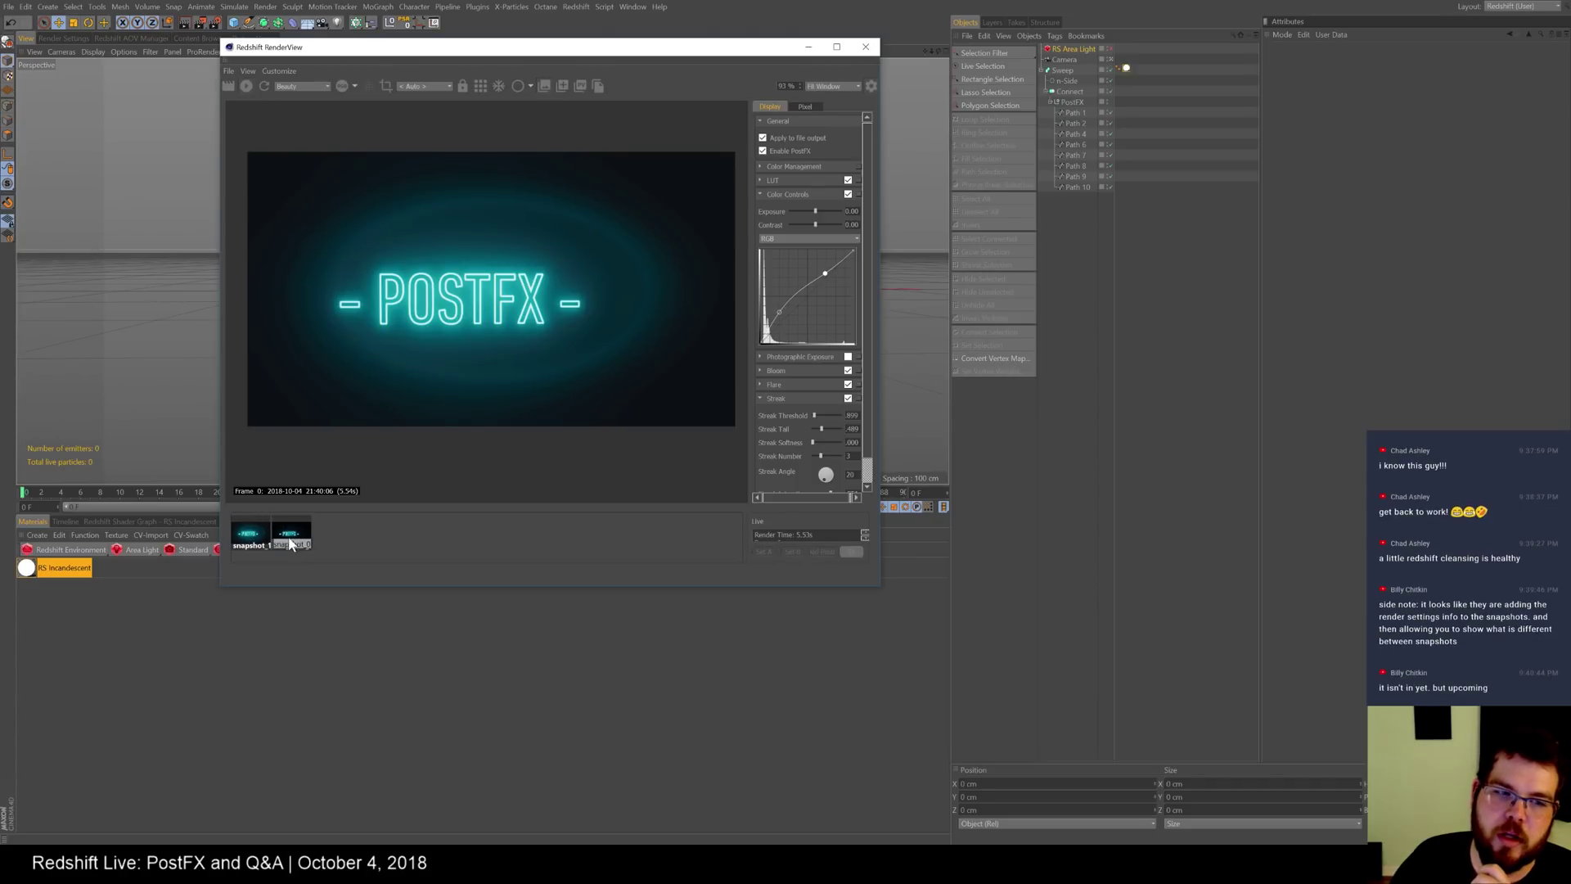
left_click(297, 534)
left_click(298, 530)
left_click(296, 528)
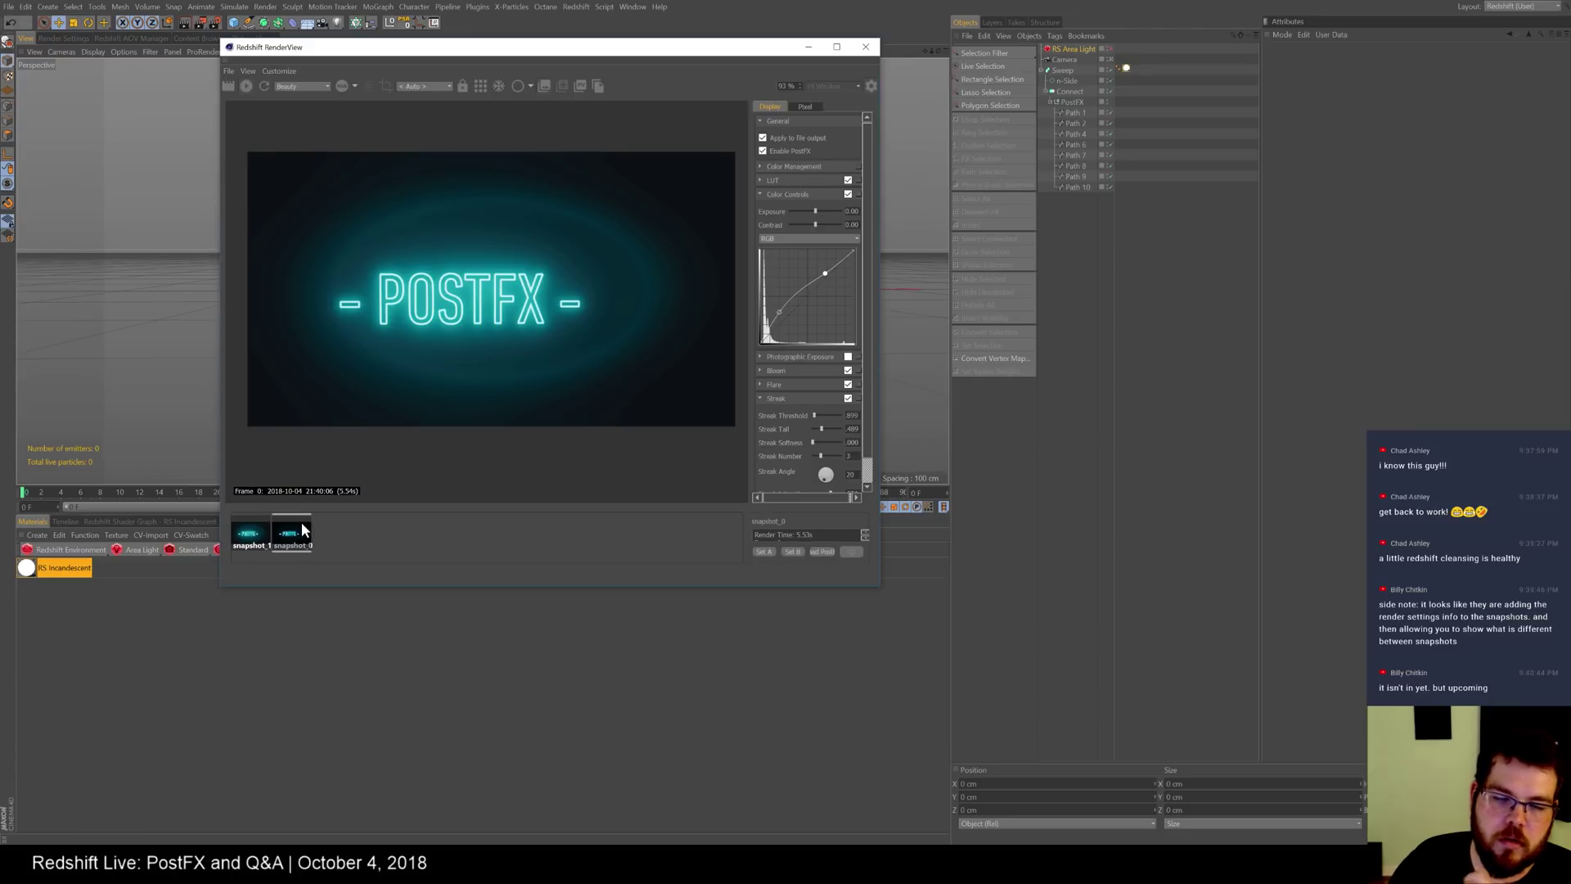
- Read through the render information stored with snapshot_0
left_click(866, 534)
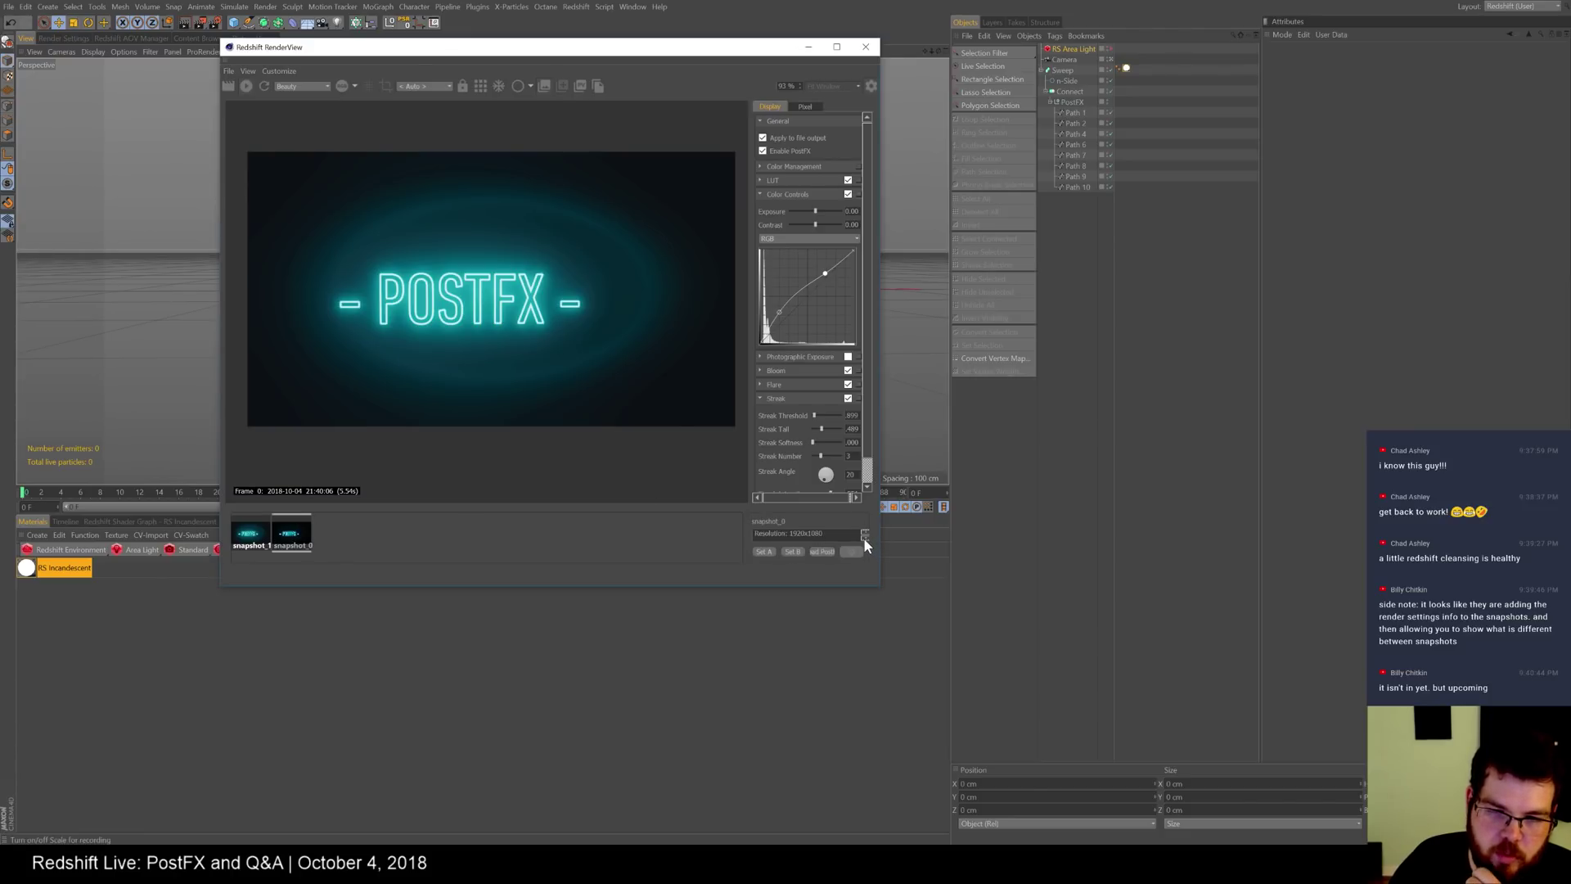
left_click(864, 539)
left_click(866, 532)
left_click(864, 532)
left_click(864, 531)
left_click(864, 531)
left_click(864, 532)
- Try to load the PostFX settings stored in snapshot_0 back into the render view
left_click(823, 551)
left_click(826, 551)
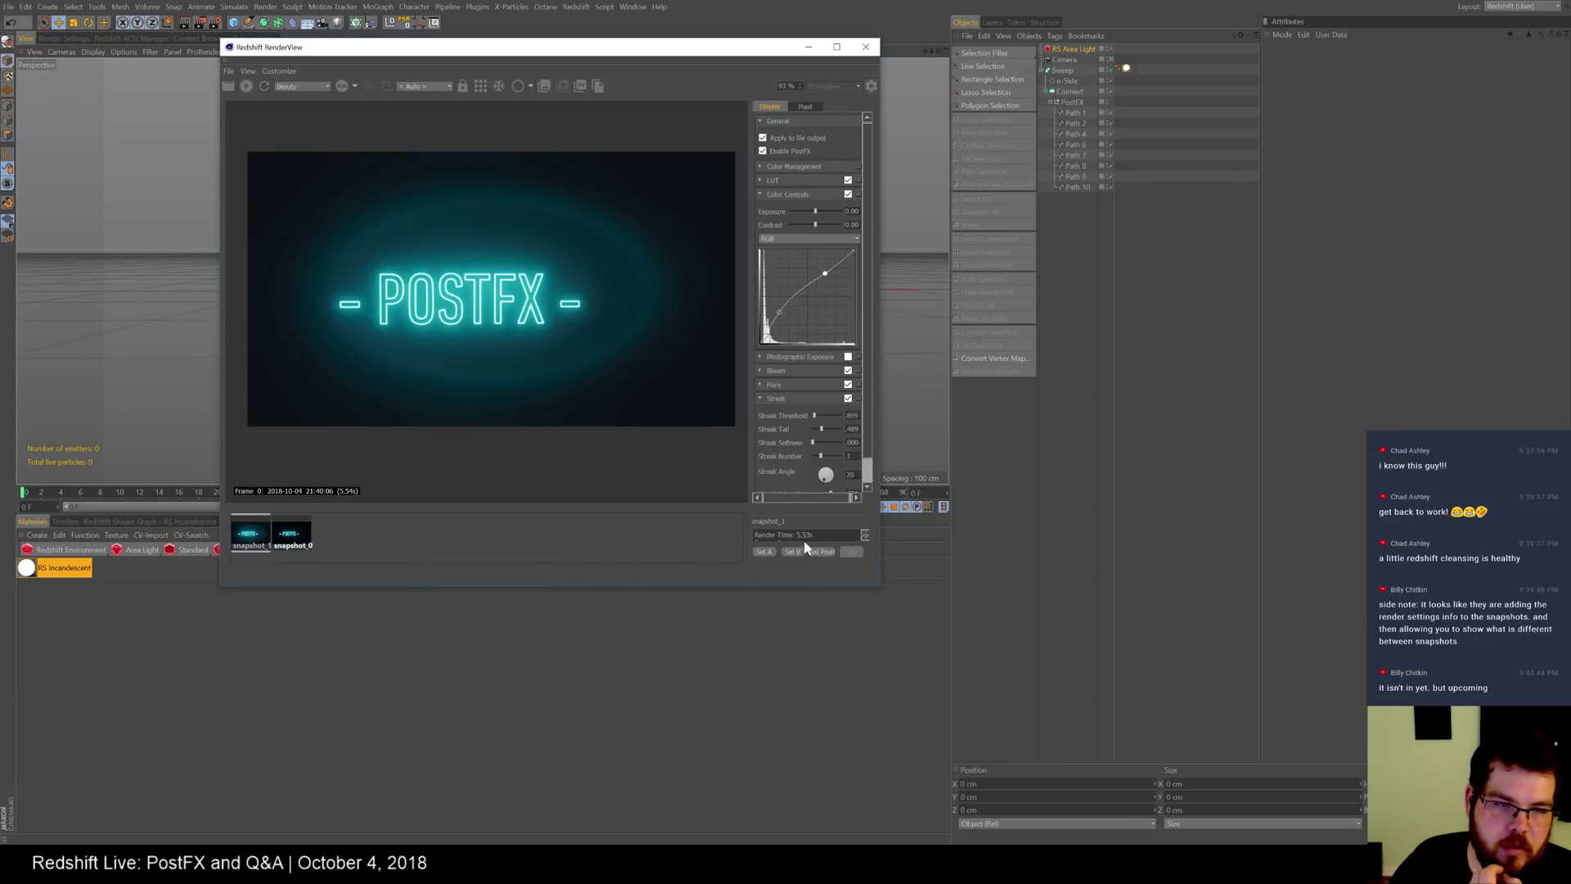
left_click(295, 533)
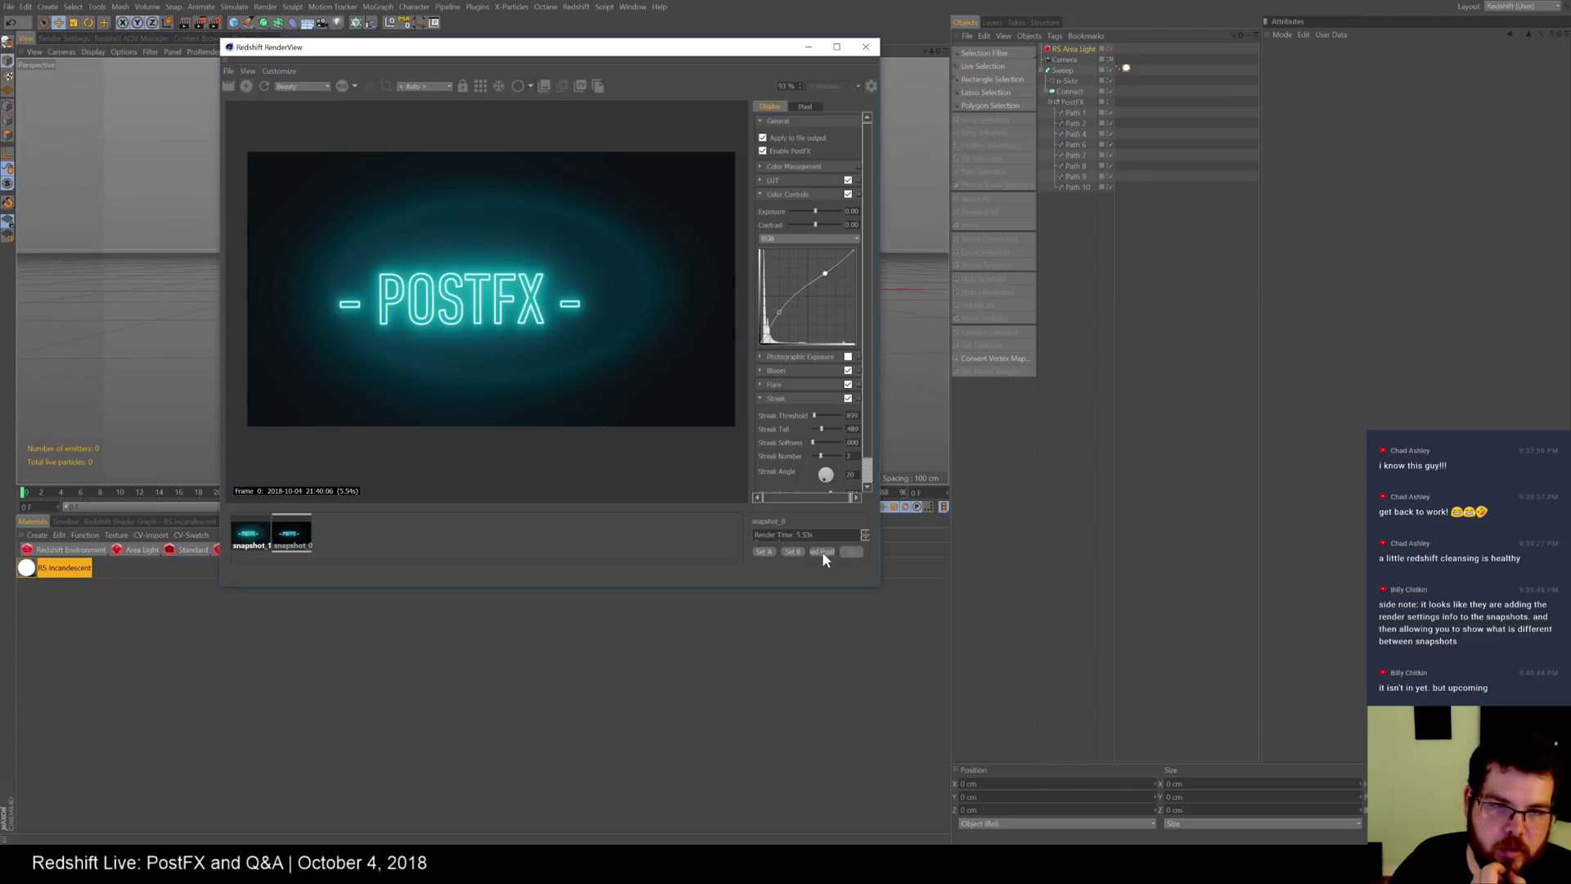
left_click(825, 551)
left_click(825, 550)
left_click(825, 550)
left_click(824, 551)
left_click(823, 551)
left_click(823, 551)
left_click(823, 551)
left_click(823, 550)
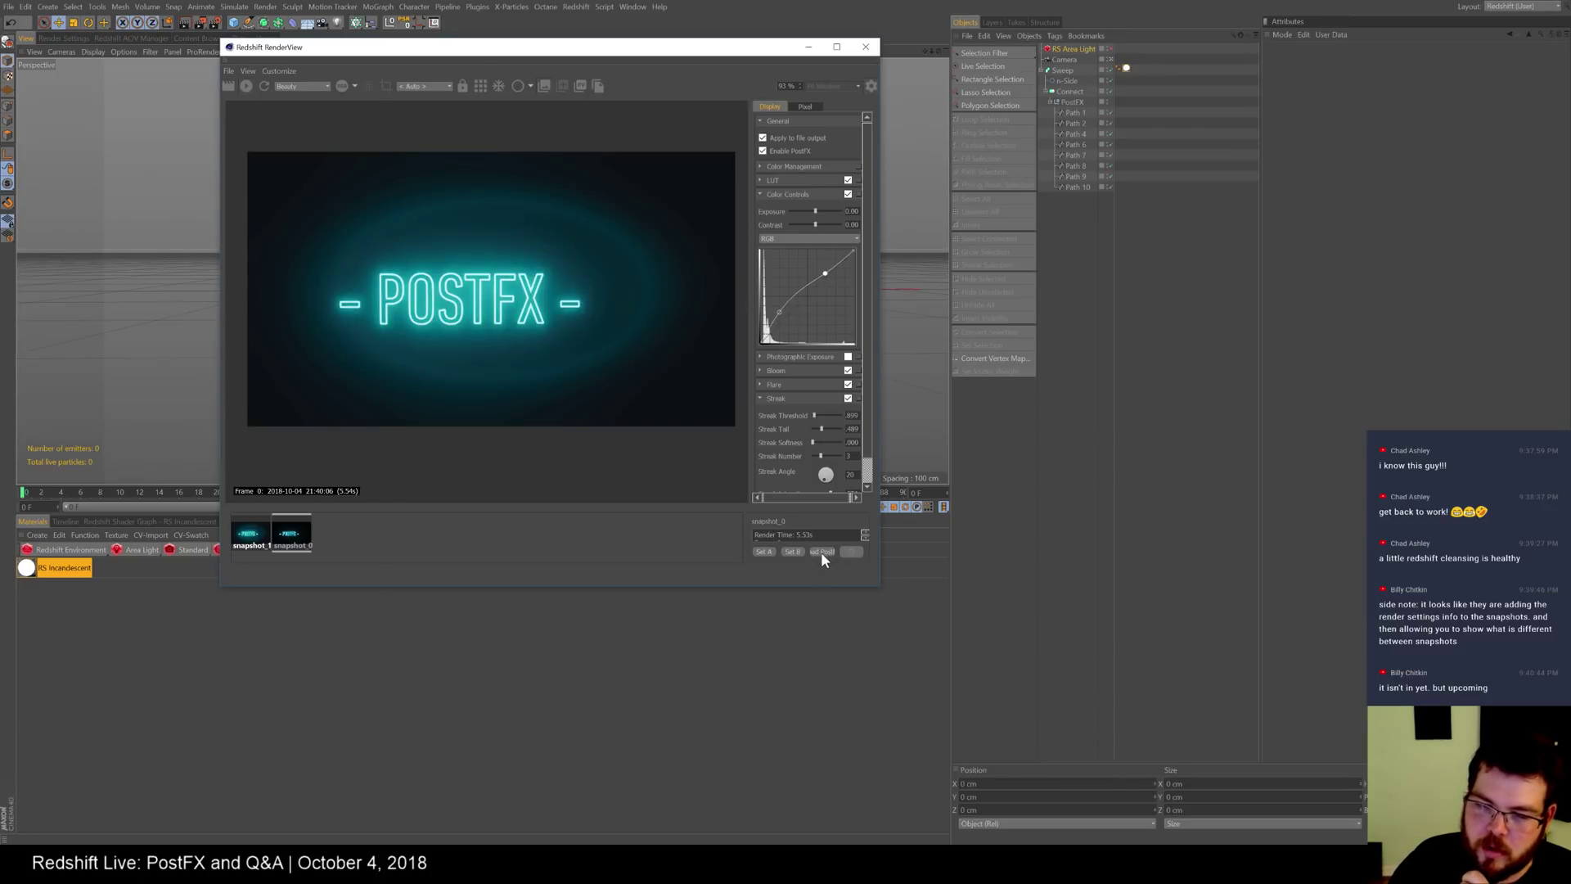
left_click(821, 551)
left_click(822, 551)
left_click(822, 551)
left_click(820, 552)
left_click(818, 550)
left_click(821, 550)
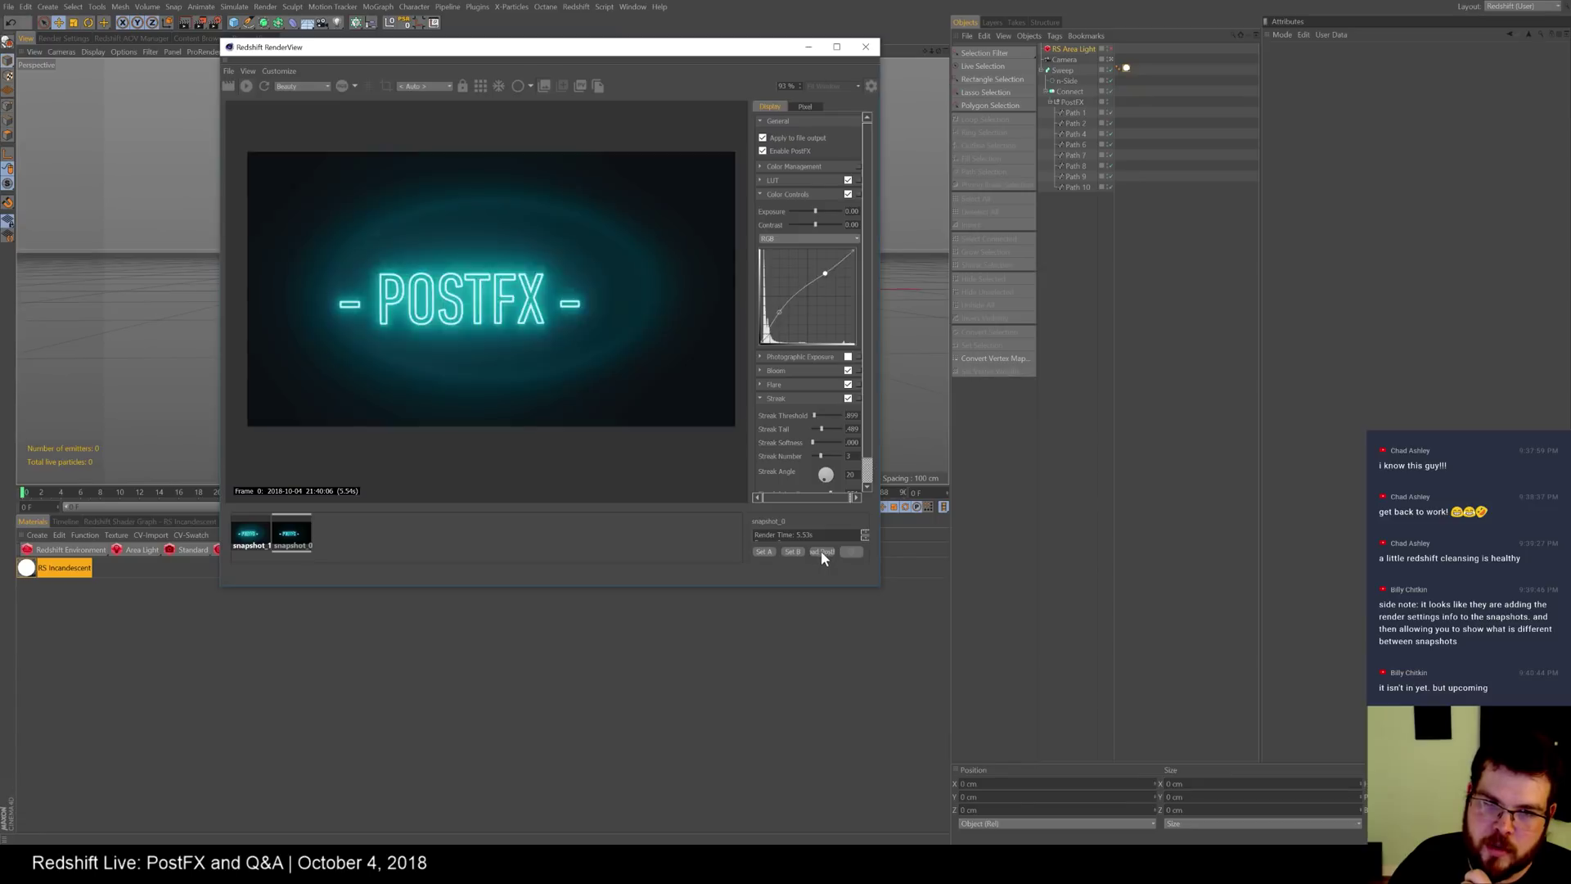
left_click(822, 550)
left_click(823, 549)
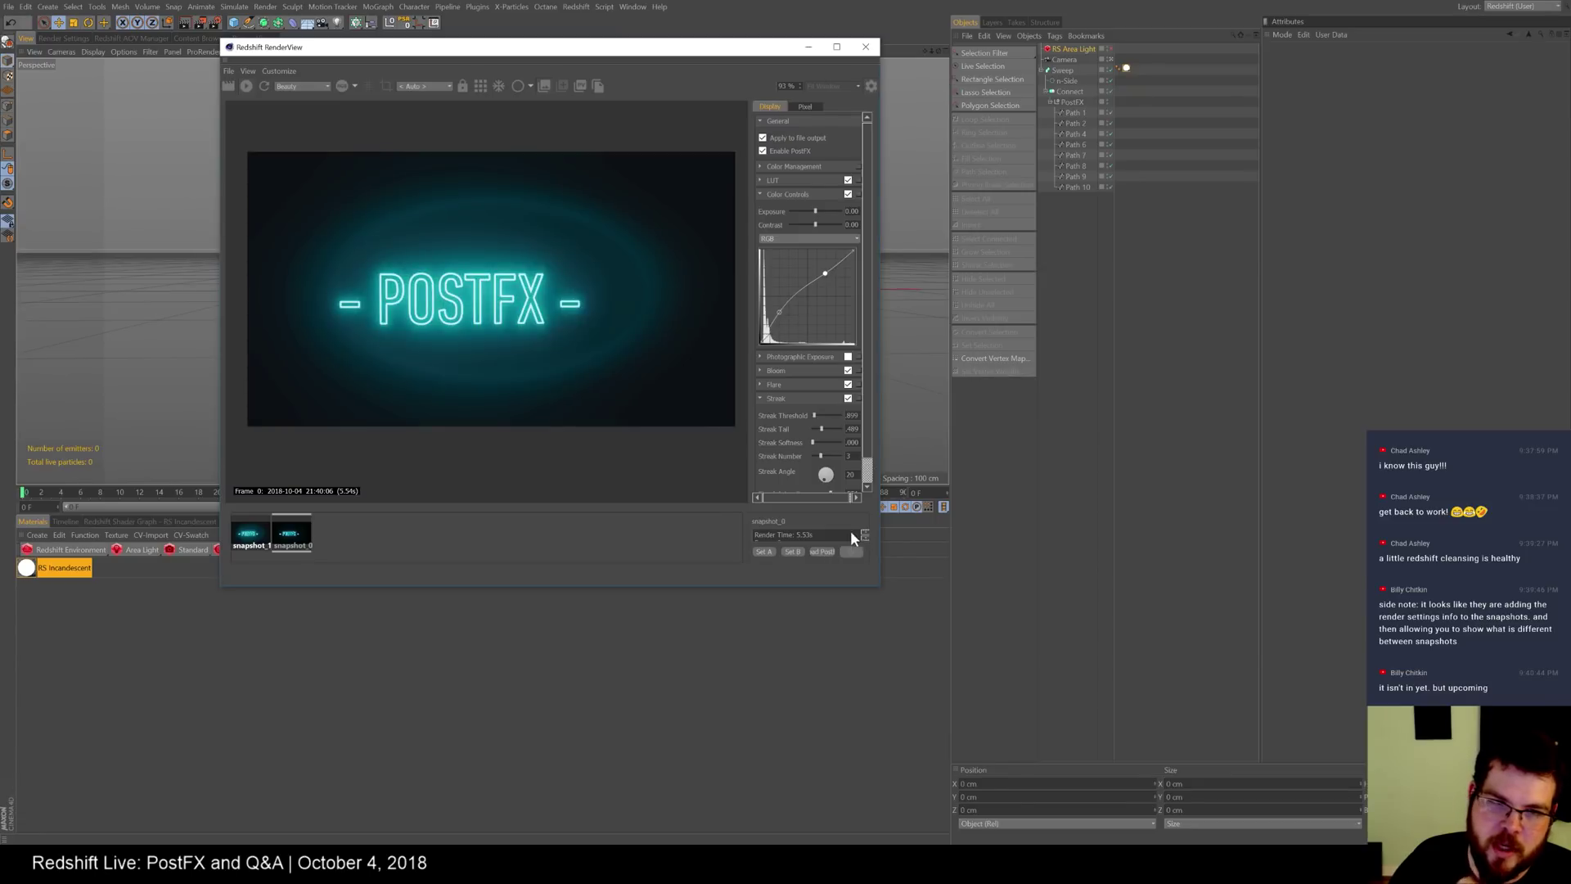
left_click(822, 551)
left_click(822, 550)
left_click(822, 550)
left_click(823, 551)
left_click(822, 551)
left_click(820, 549)
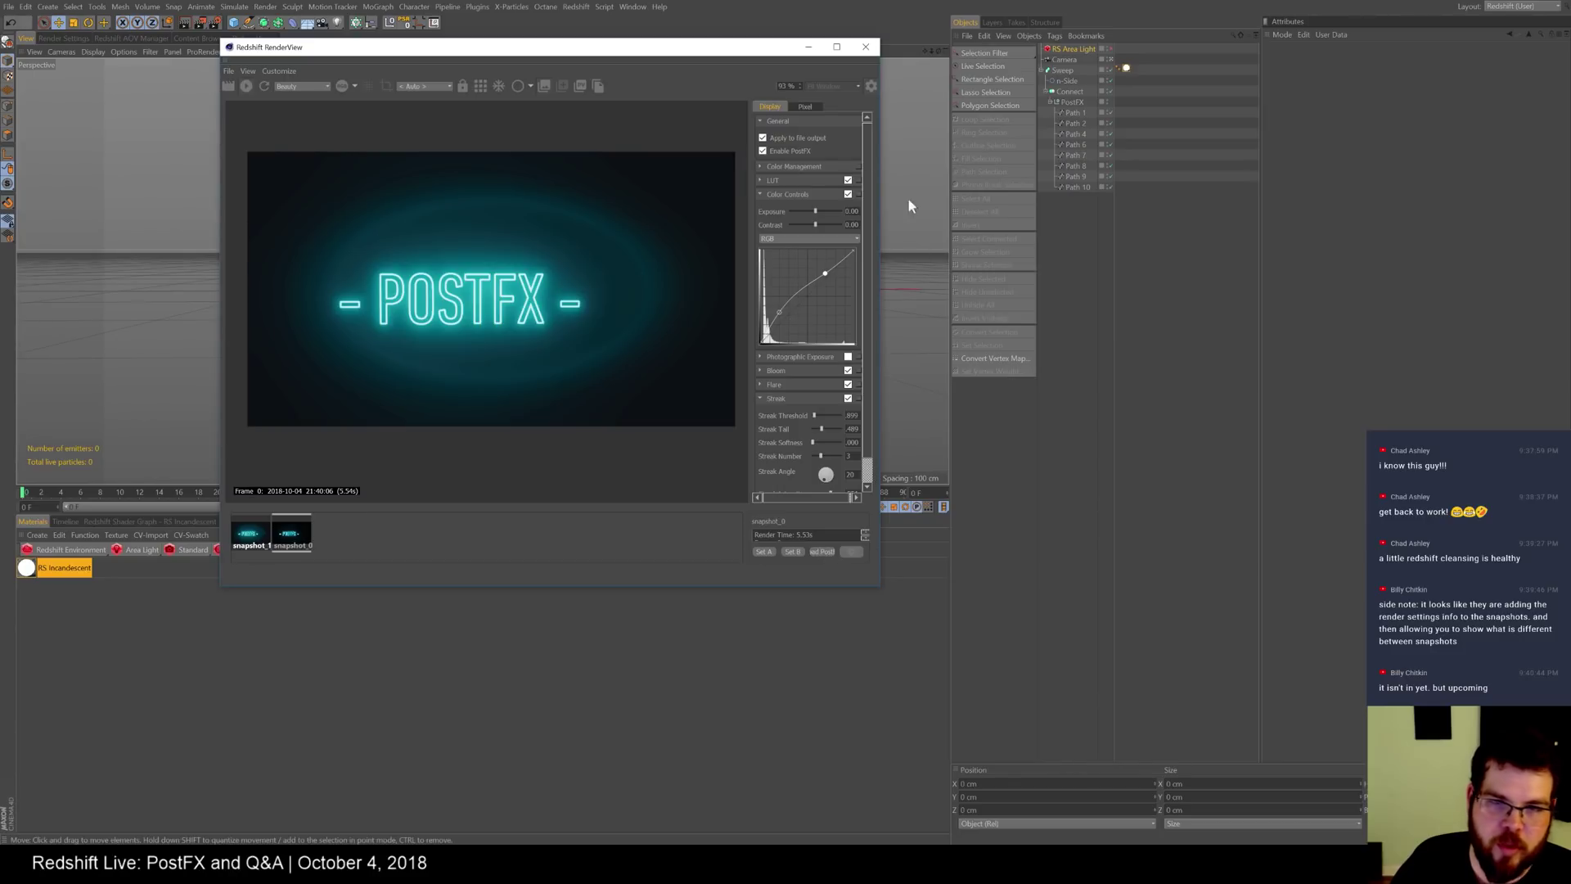
- Switch repeatedly between snapshot_1 and snapshot_0 to check how their PostFX settings differ
left_click(264, 540)
left_click(288, 539)
left_click(263, 540)
left_click(288, 540)
left_click(263, 540)
left_click(288, 540)
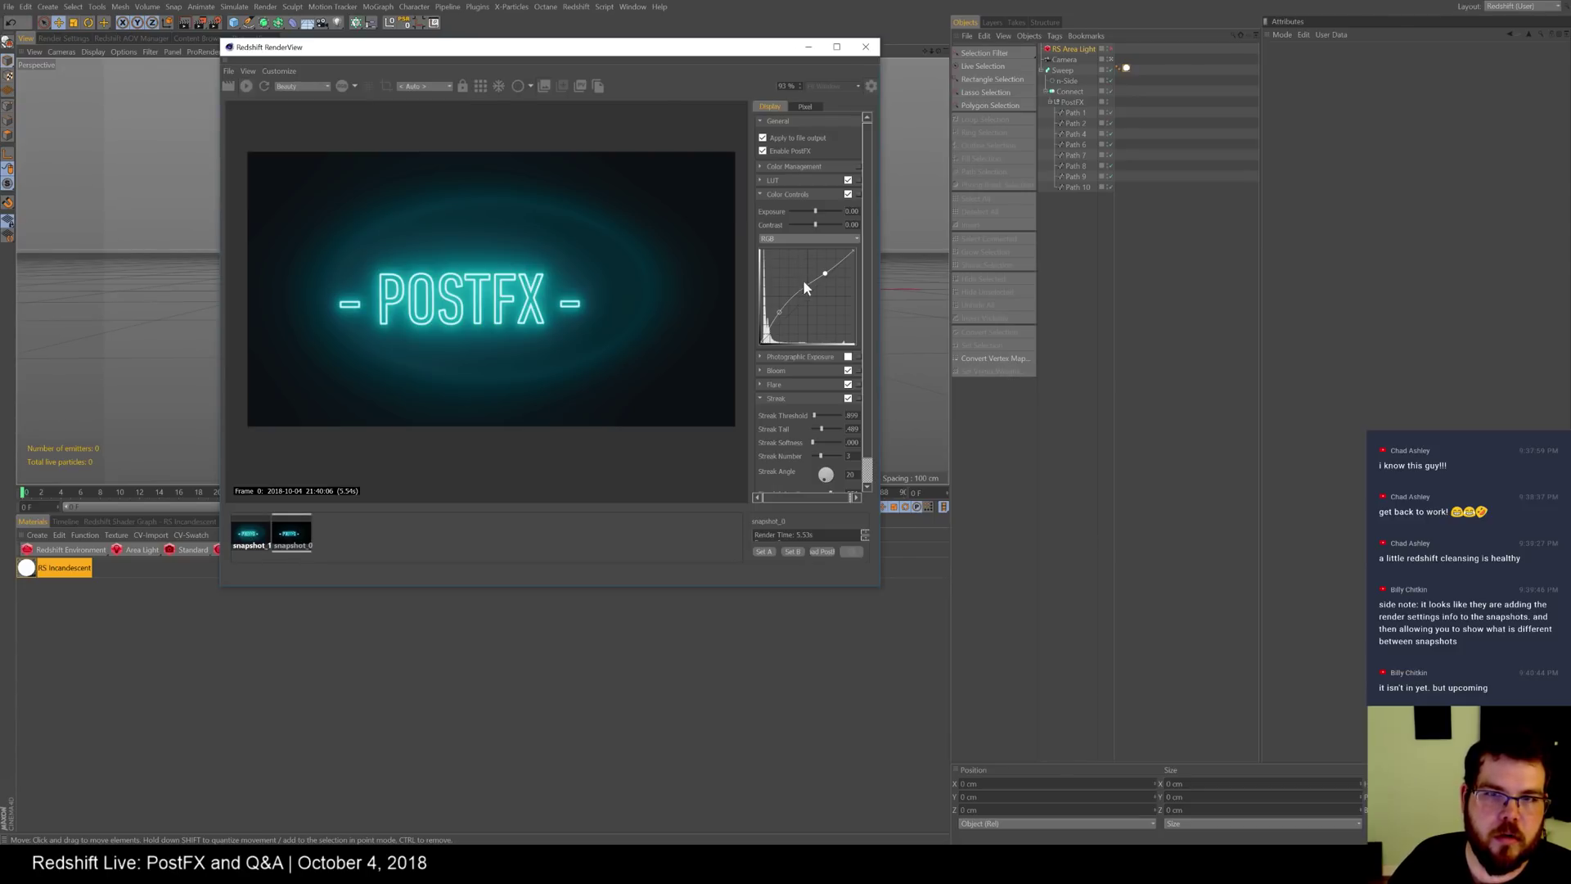
- Lower the RGB curve's lower point to darken the render and set the two snapshots as A and B for comparison
left_click_drag(779, 313, 791, 316)
left_click(249, 544)
left_click(290, 540)
left_click(263, 539)
left_click(769, 553)
left_click(301, 540)
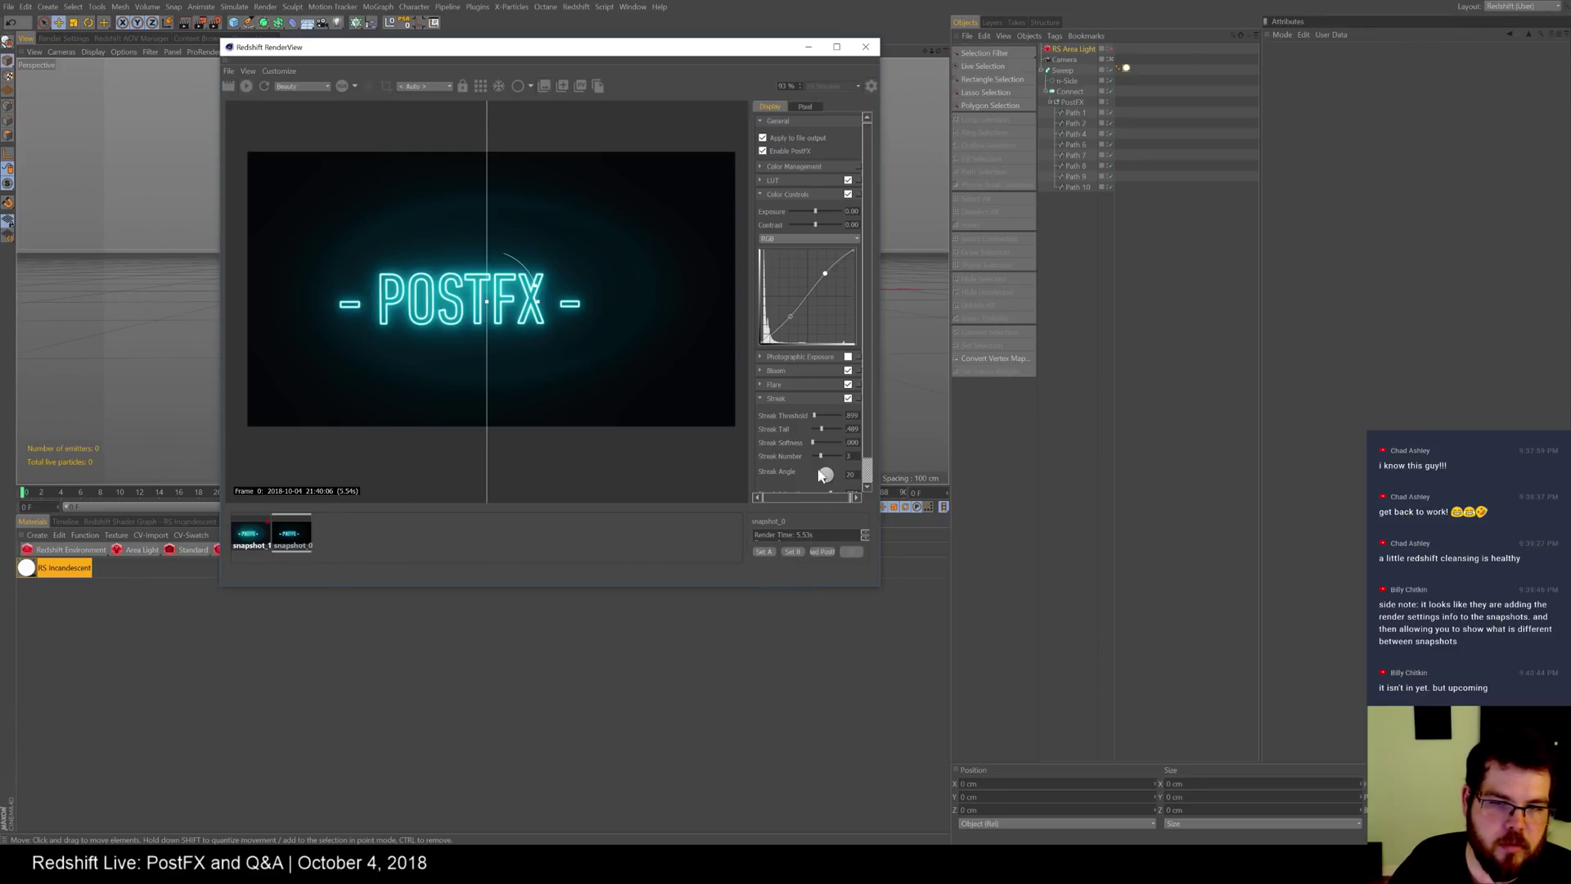
- Raise the RGB curve's lower point to brighten the glow and tilt the A/B comparison divider diagonally across the render
left_click_drag(791, 311, 782, 307)
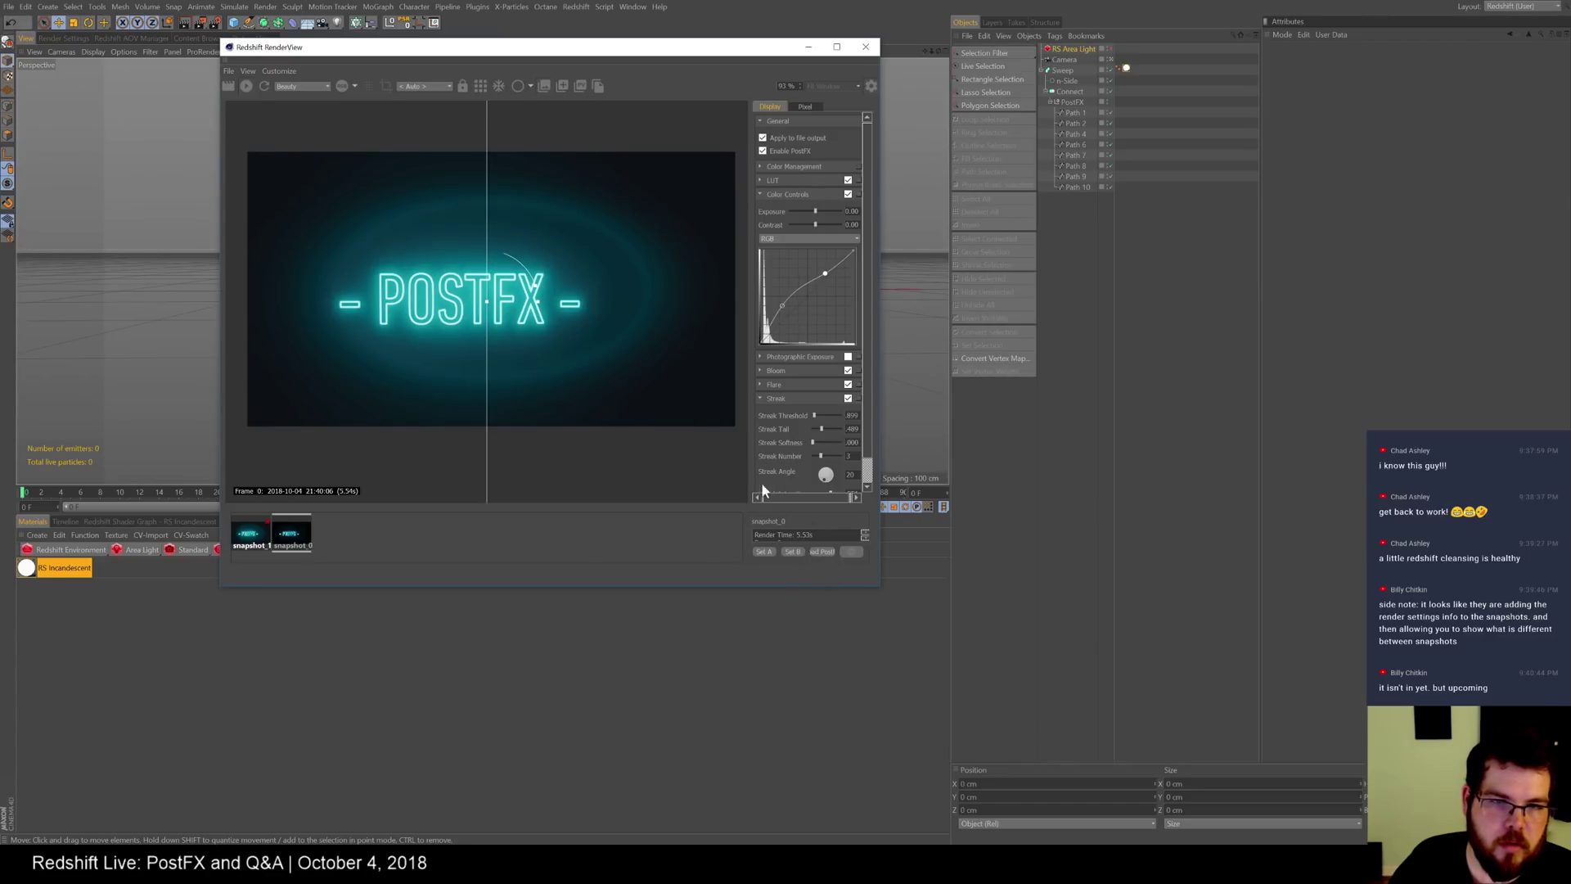
left_click_drag(485, 296, 525, 366)
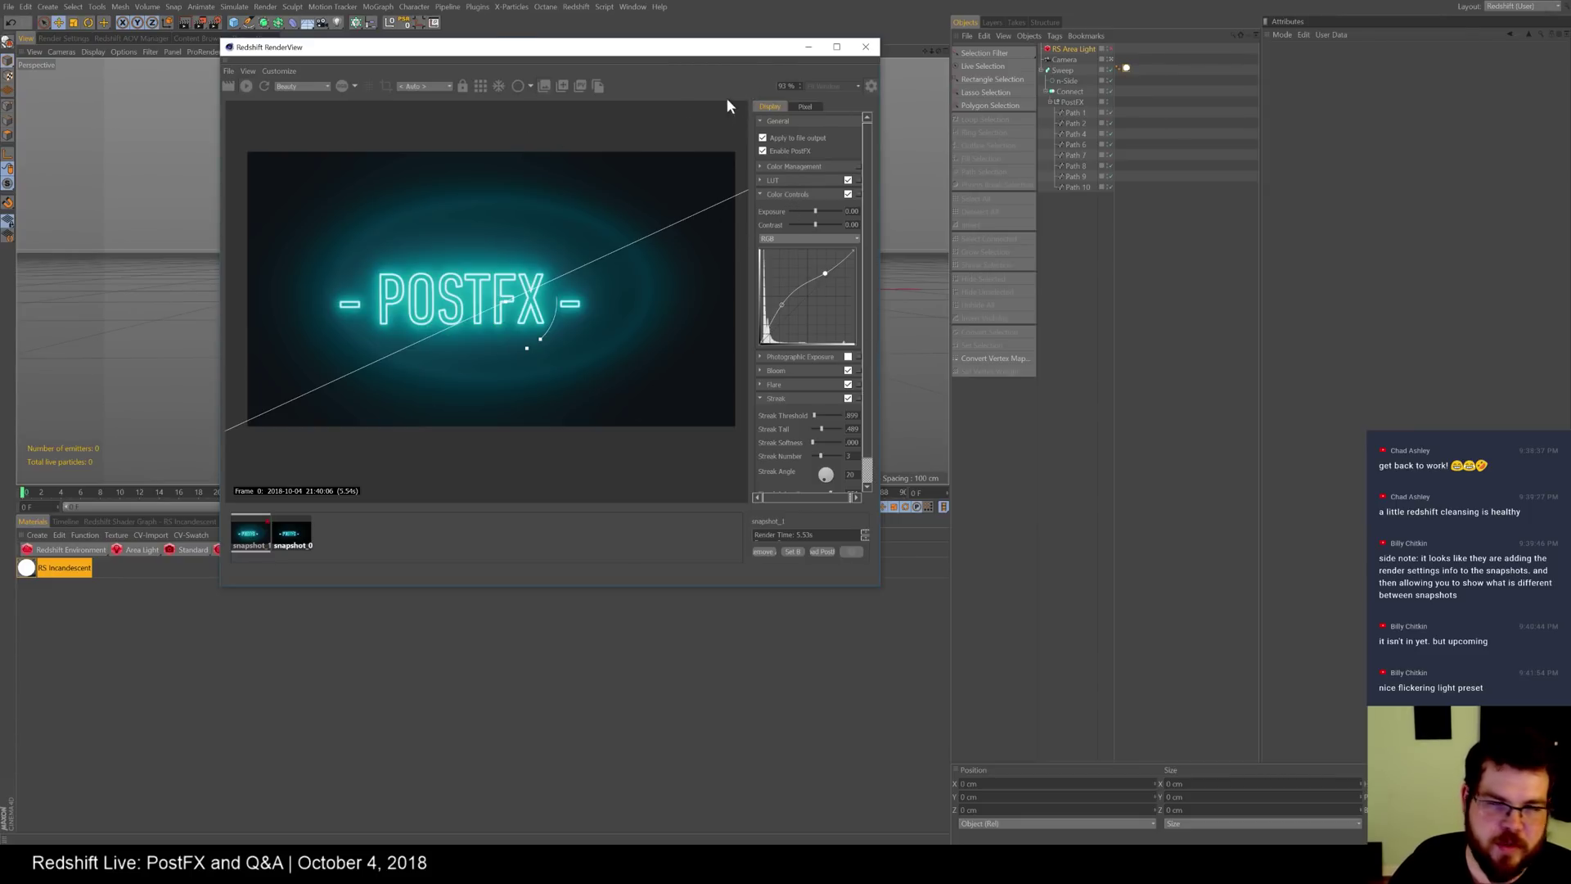
left_click_drag(546, 47, 607, 81)
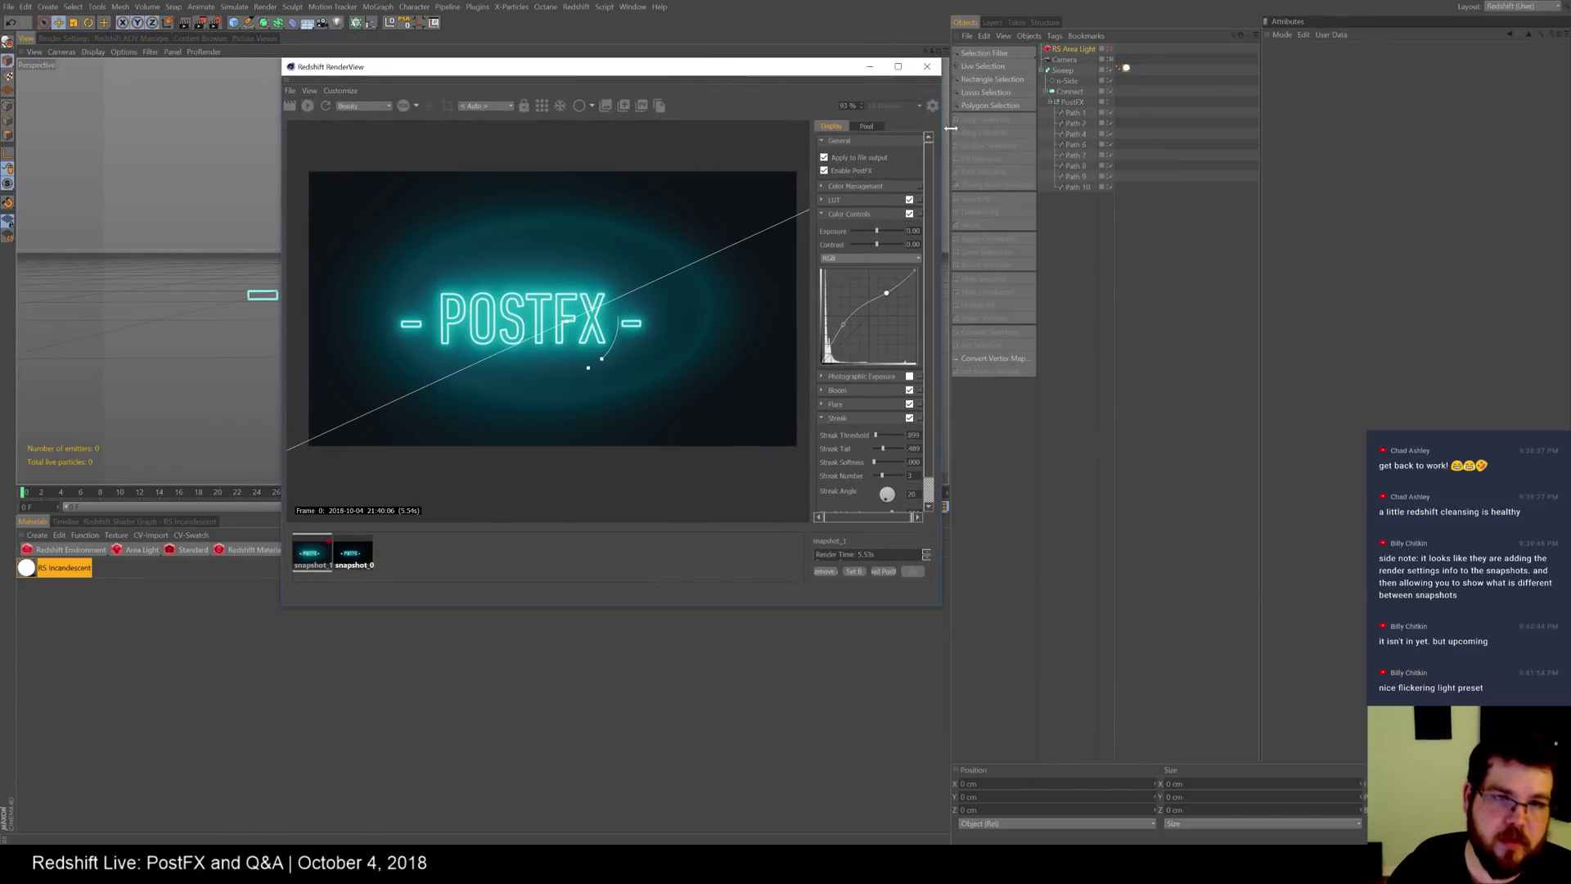
- Hide the snapshot strip and rotate the A/B comparison divider to a steeper diagonal through the POSTFX text
left_click(606, 107)
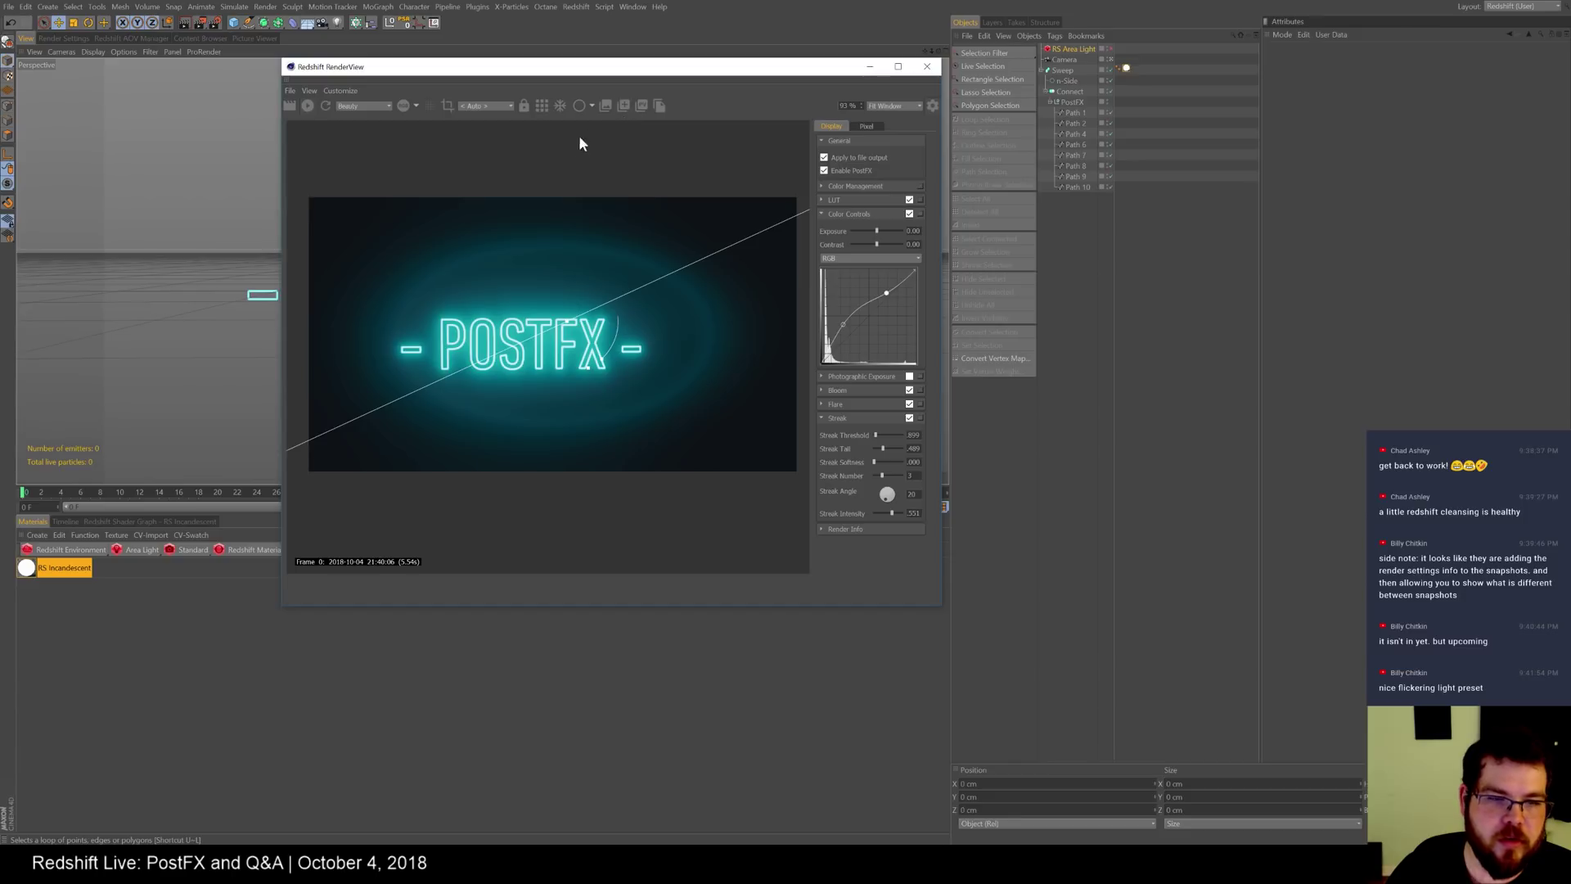
left_click_drag(566, 321, 577, 314)
left_click_drag(601, 368, 630, 342)
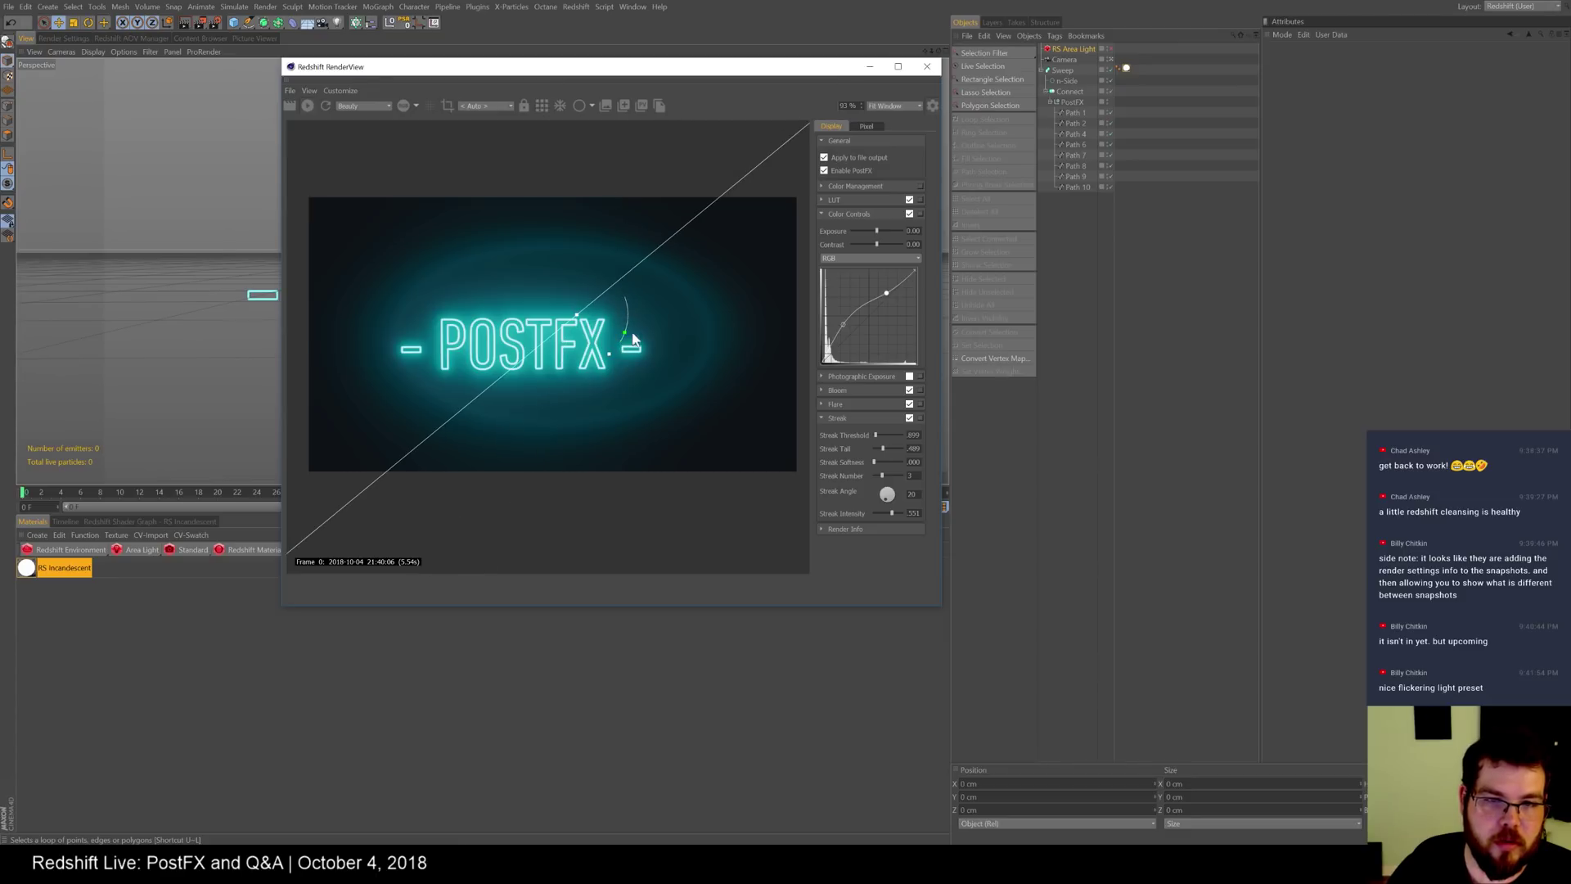
- Send the current render to the Picture Viewer and capture two more snapshots in the RenderView
left_click(639, 105)
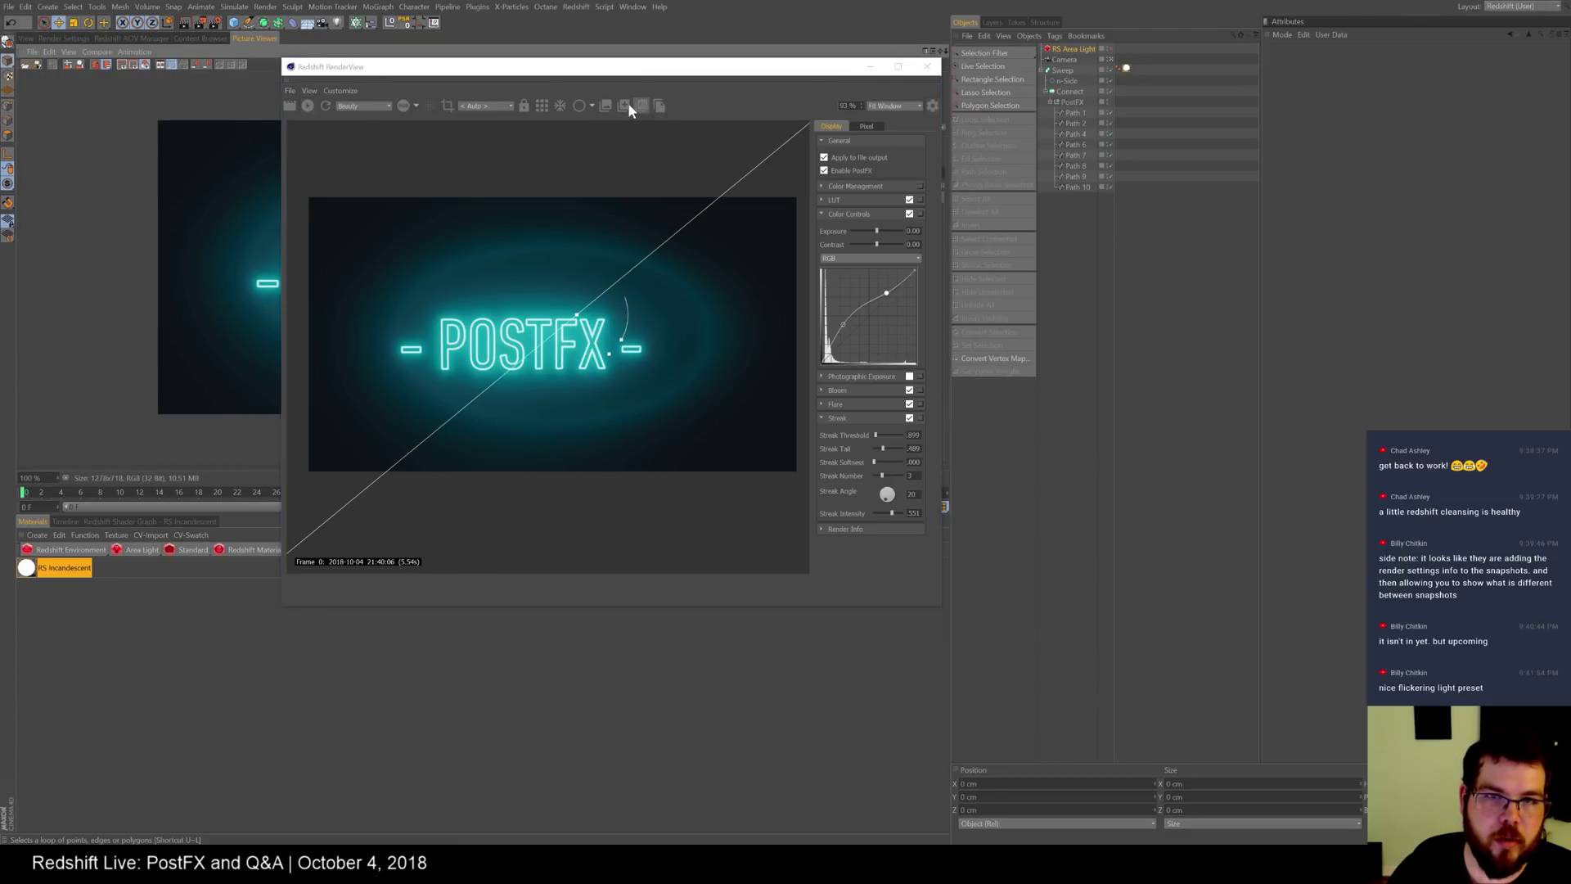
left_click(626, 106)
left_click(610, 105)
left_click(607, 105)
- Open the snapshot configuration and delete all snapshots except snapshot_0
left_click(912, 571)
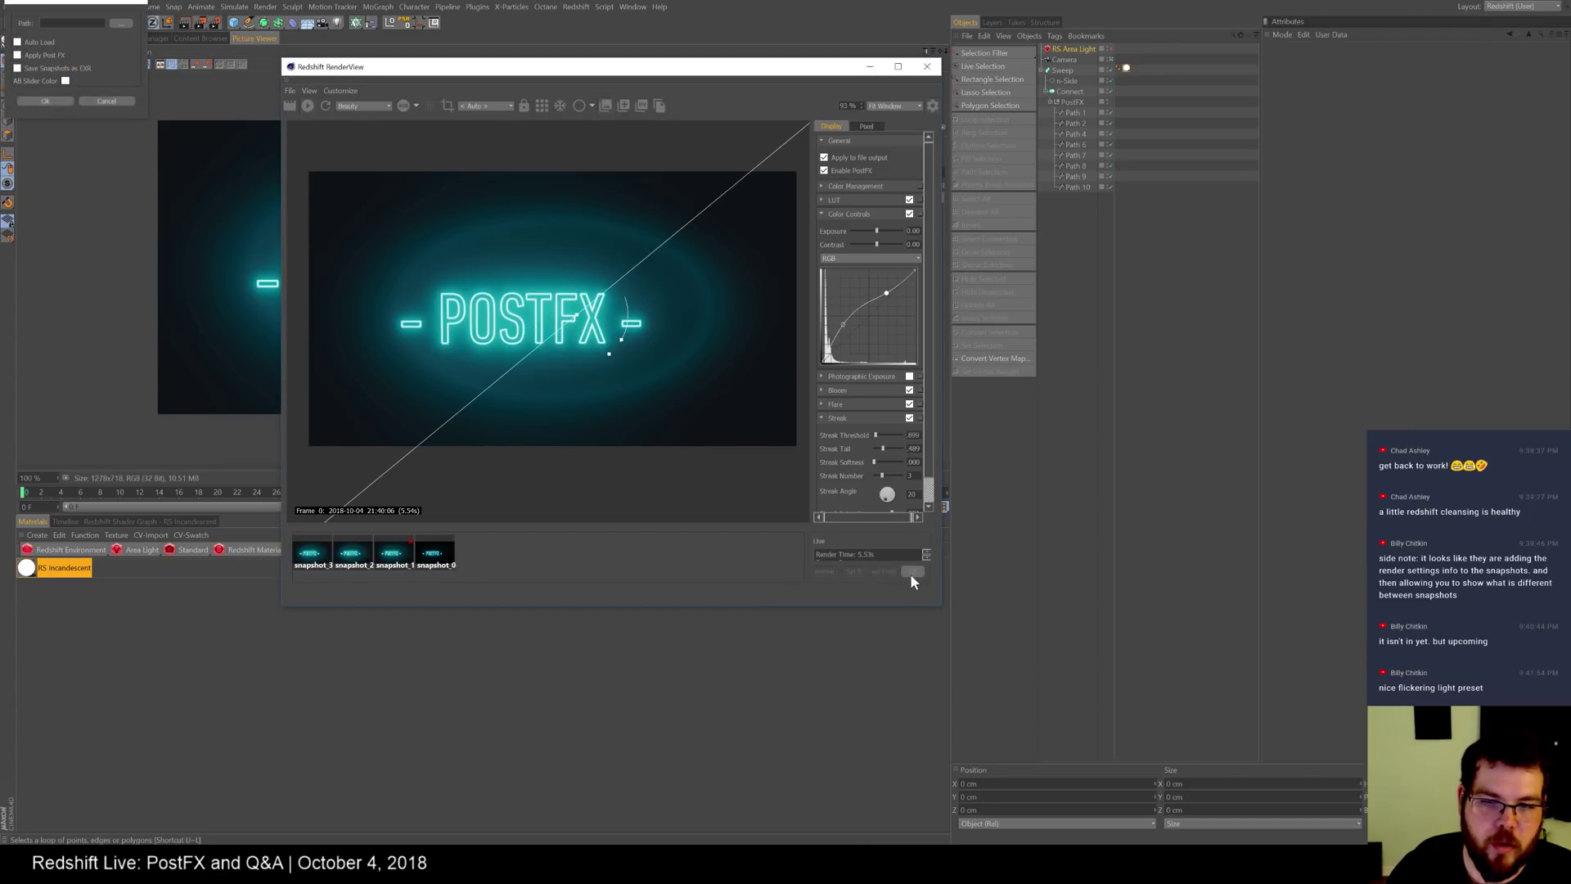
left_click(403, 556)
key("Delete")
left_click(396, 559)
left_click(396, 559)
left_click(361, 554)
key("Delete")
left_click(316, 556)
key("Delete")
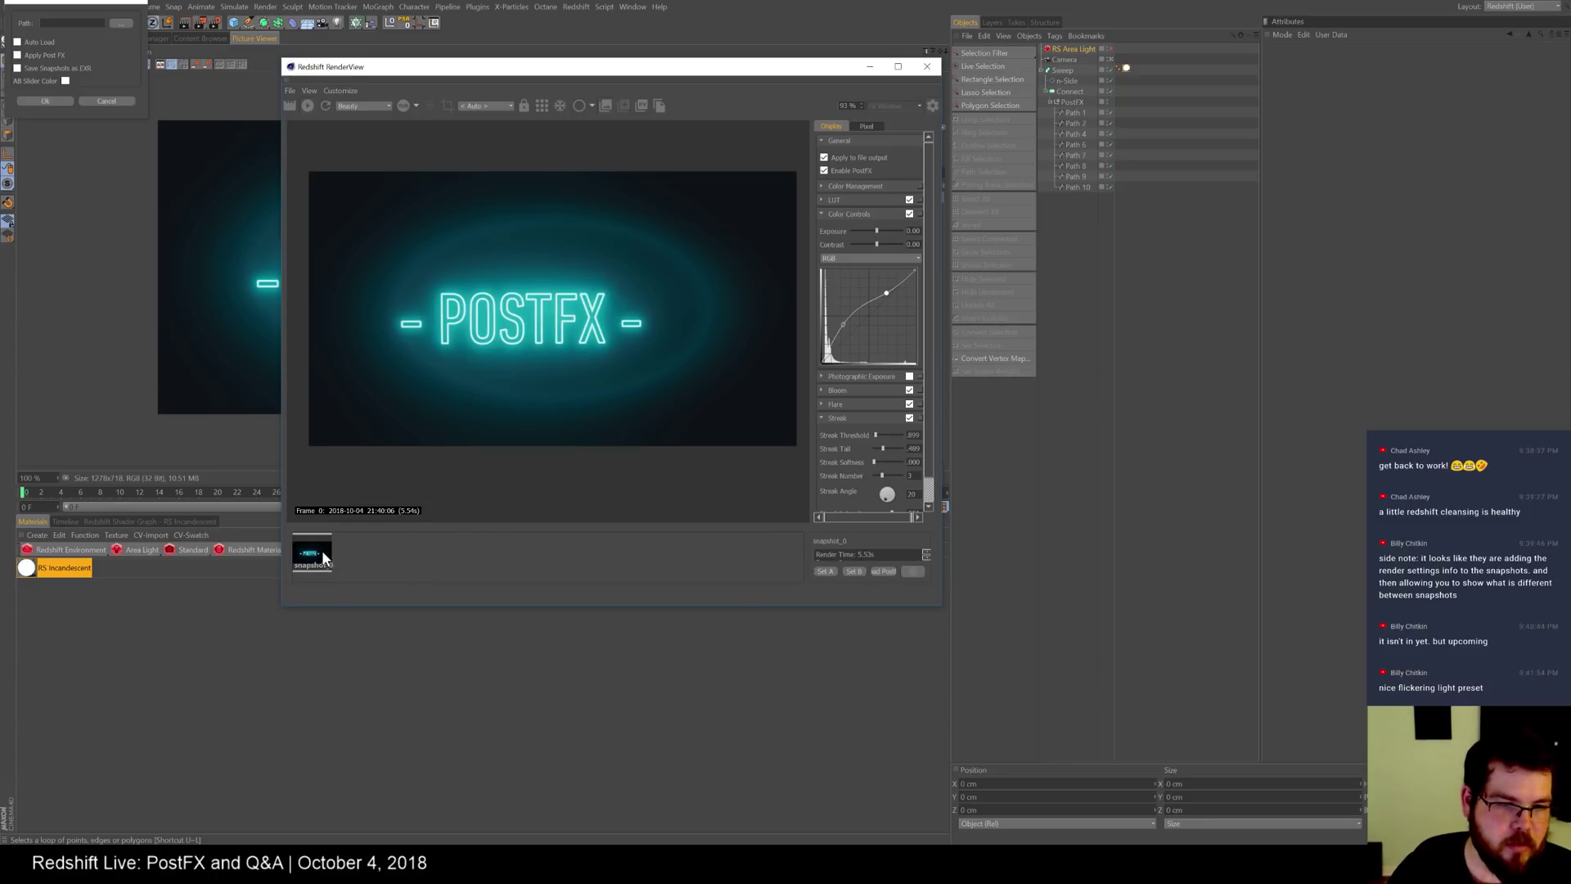
- Examine the AB Slider Color options in the snapshot configuration, close it without changes and return to the perspective viewport
left_click_drag(105, 9, 172, 134)
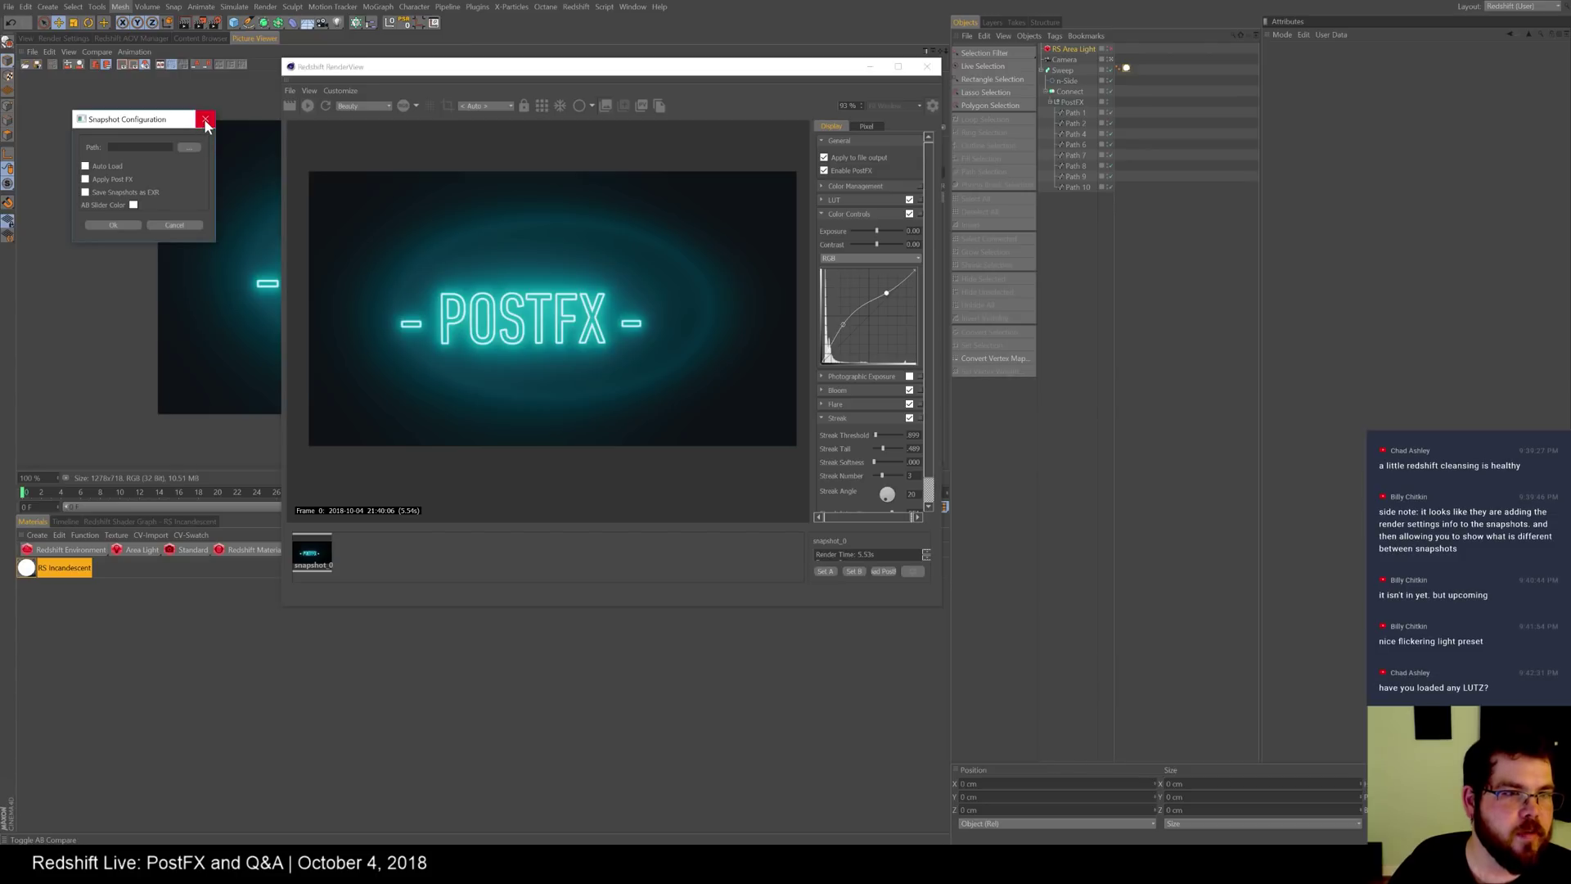
left_click(135, 204)
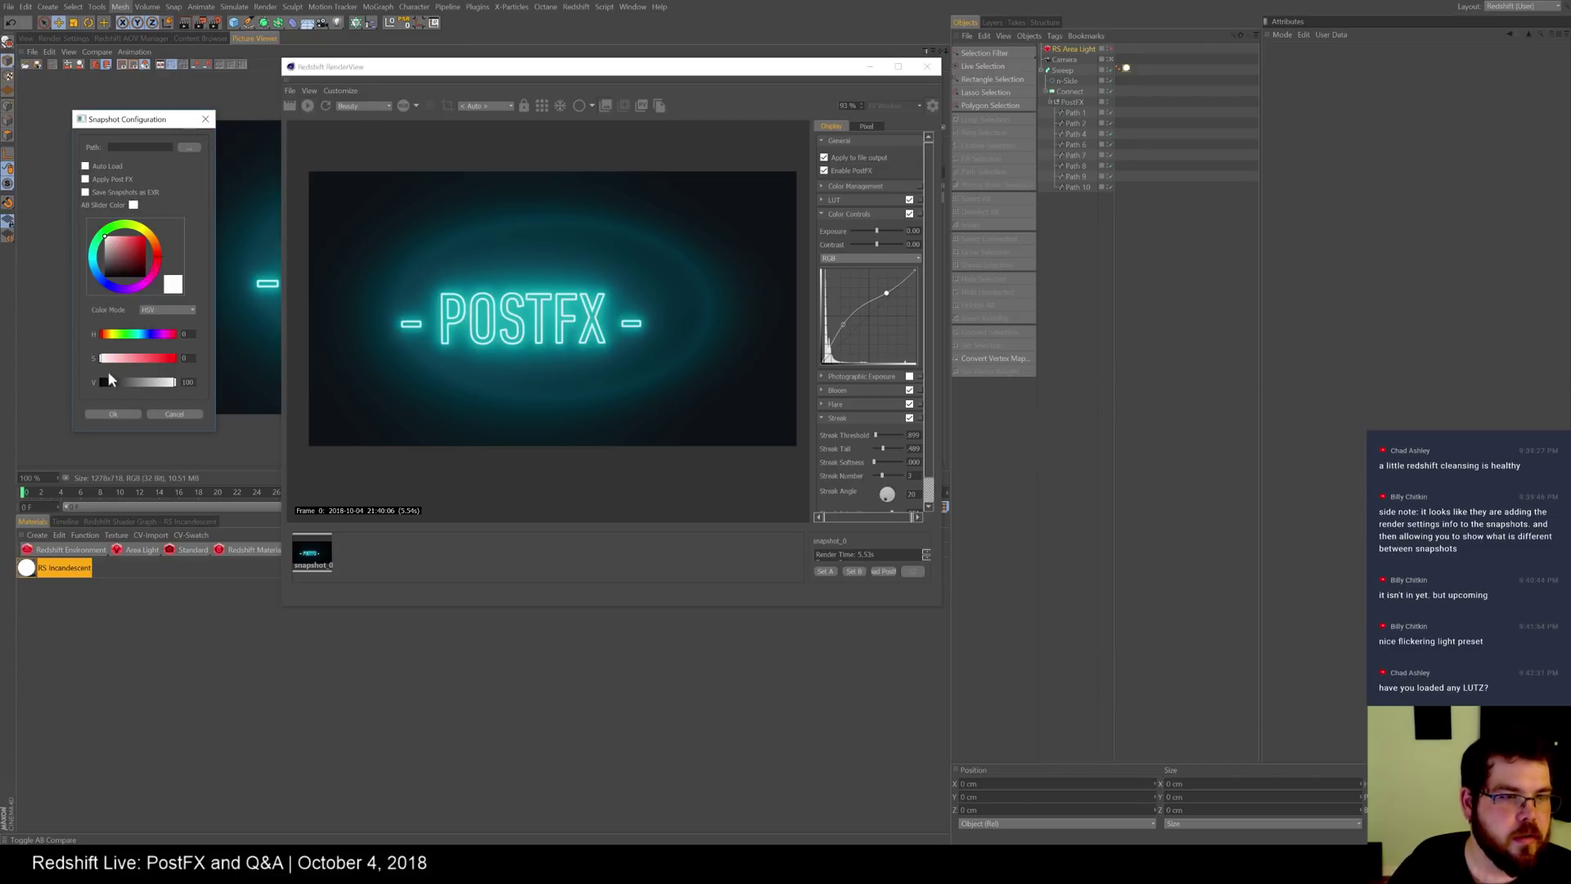
left_click(204, 120)
left_click(25, 39)
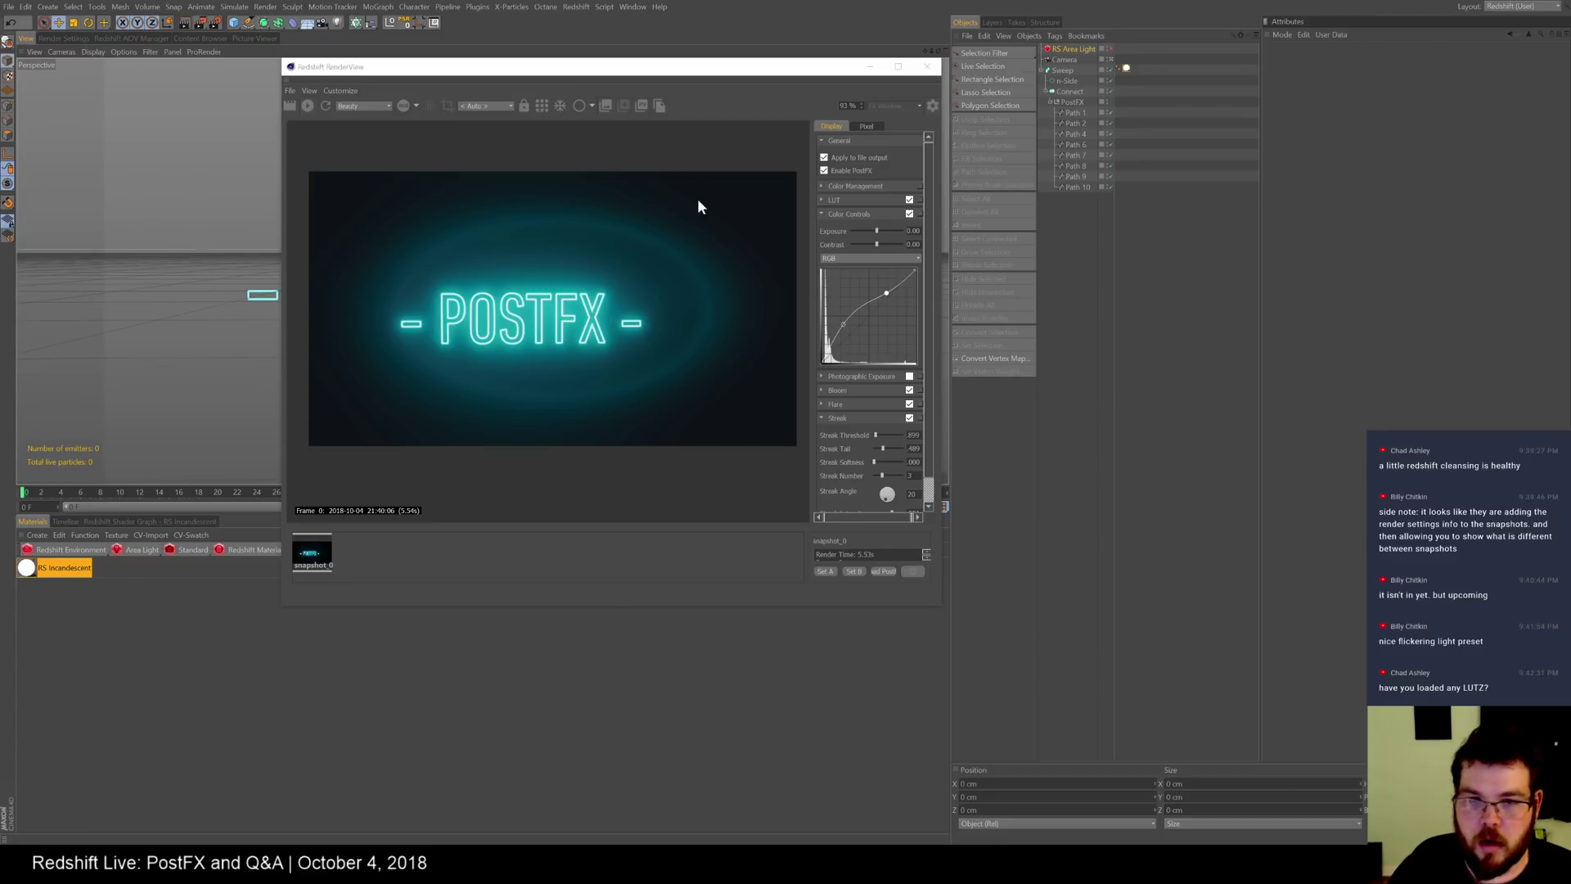
- Toggle Color Controls off and on to compare the render with and without the curve, leaving the section enabled and collapsed
left_click(851, 214)
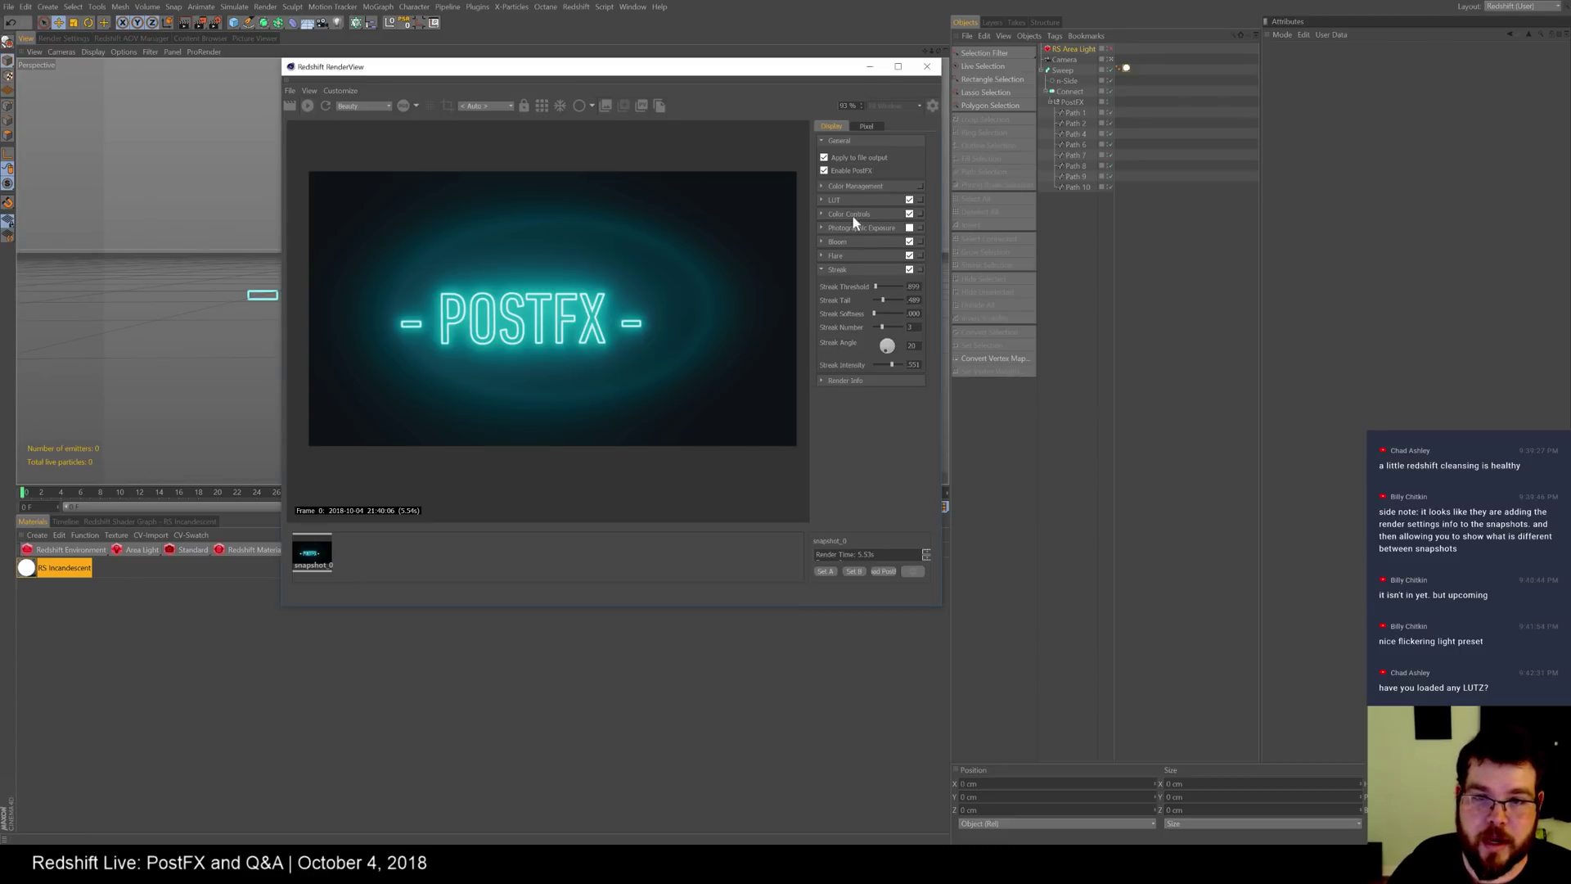
left_click(910, 213)
left_click(905, 213)
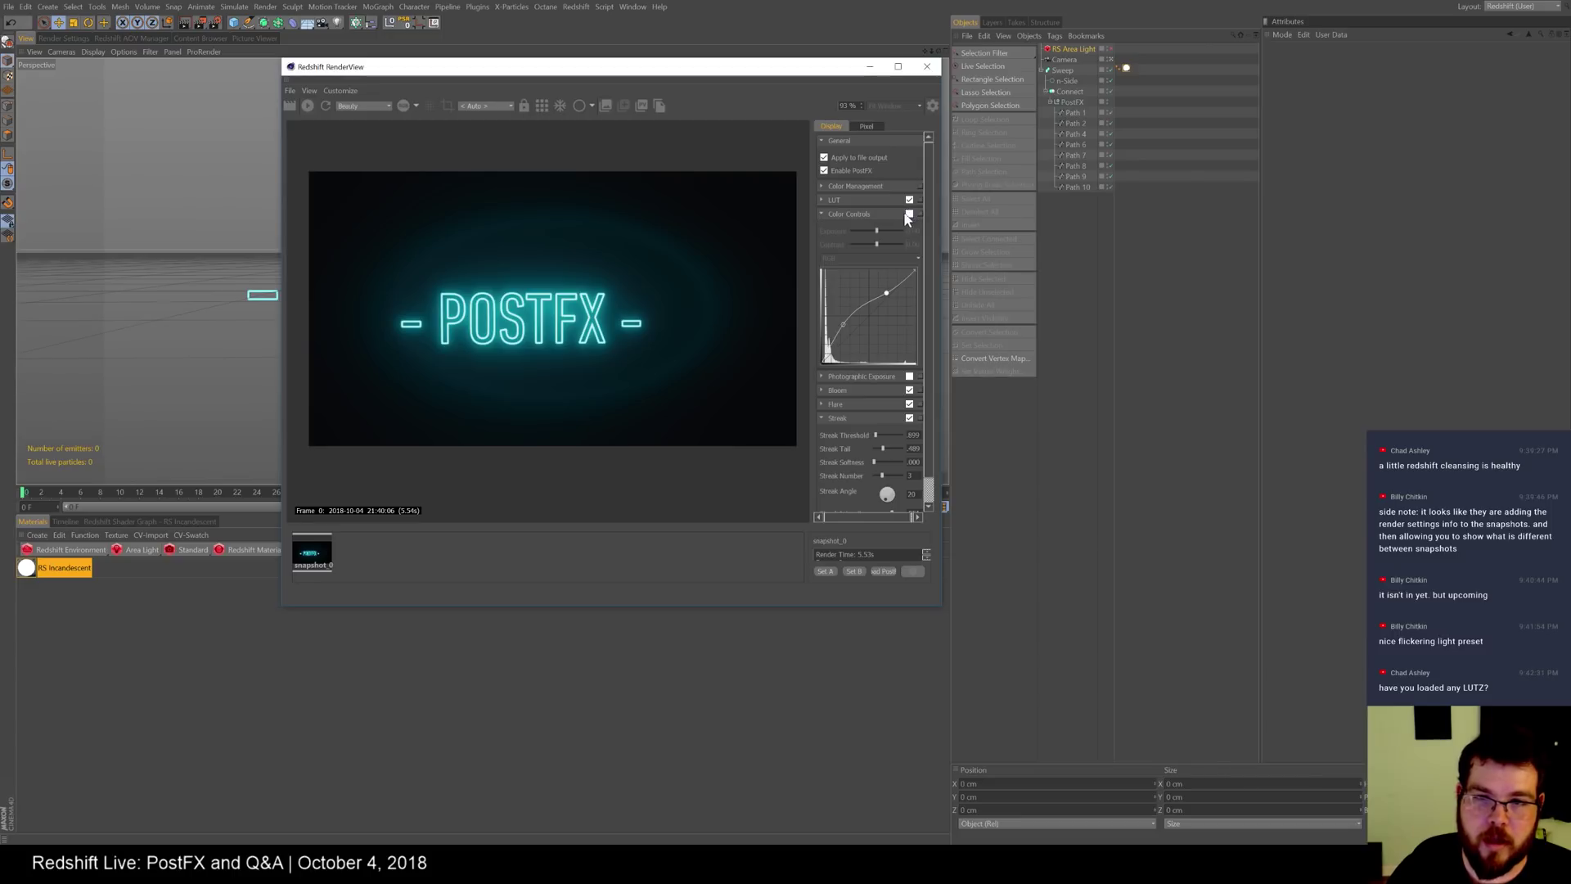
left_click(822, 212)
left_click(909, 213)
left_click(909, 214)
left_click(908, 213)
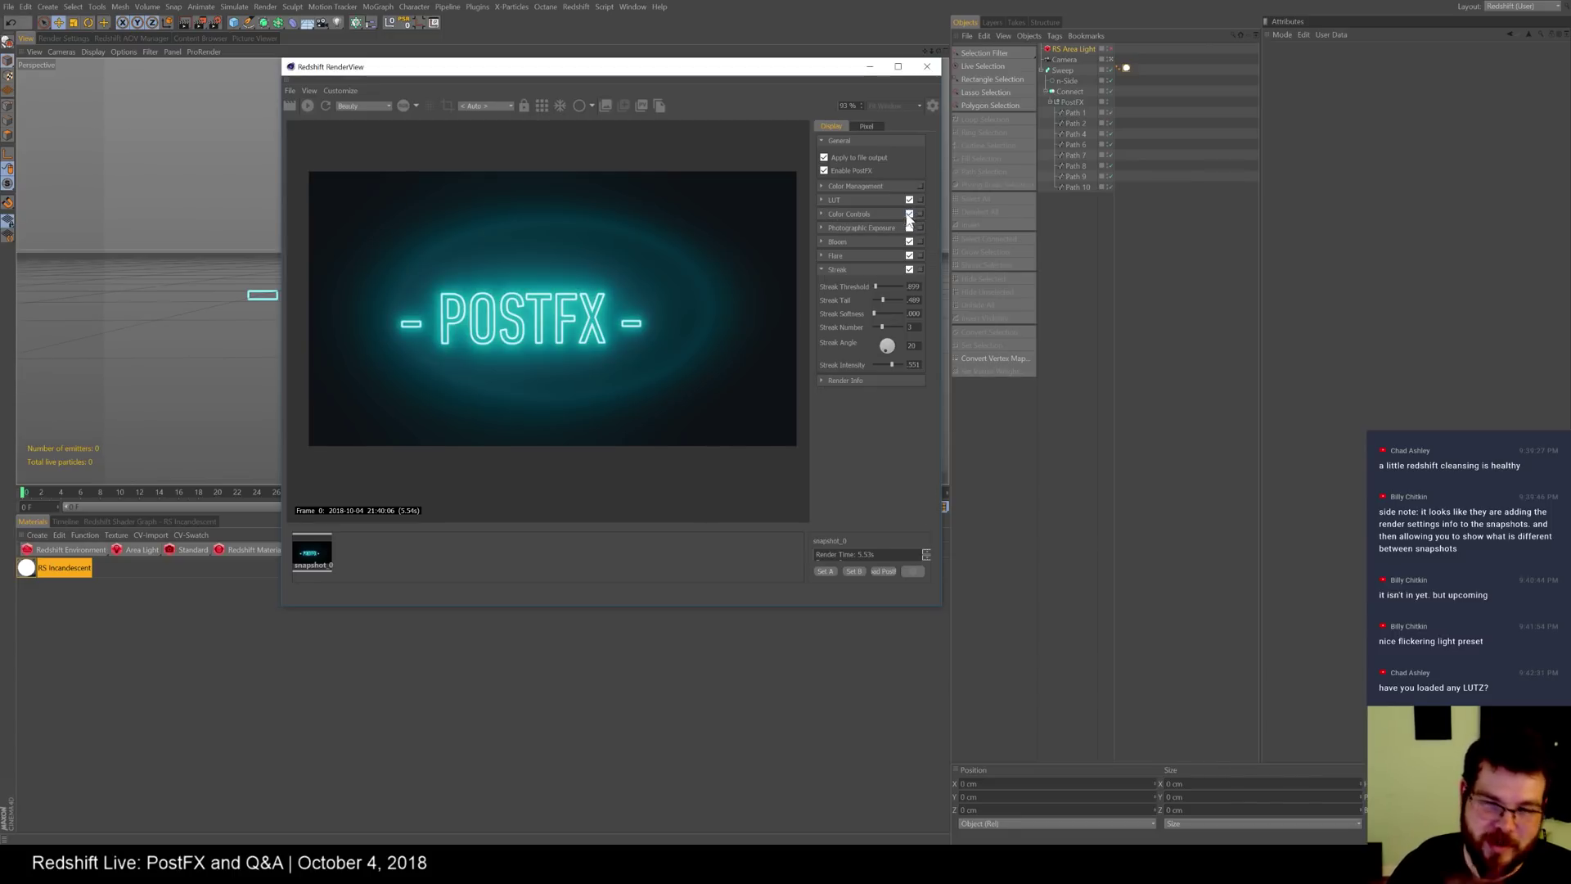
- Toggle the LUT off and on to compare its effect and expand the LUT settings
left_click(909, 199)
left_click(909, 199)
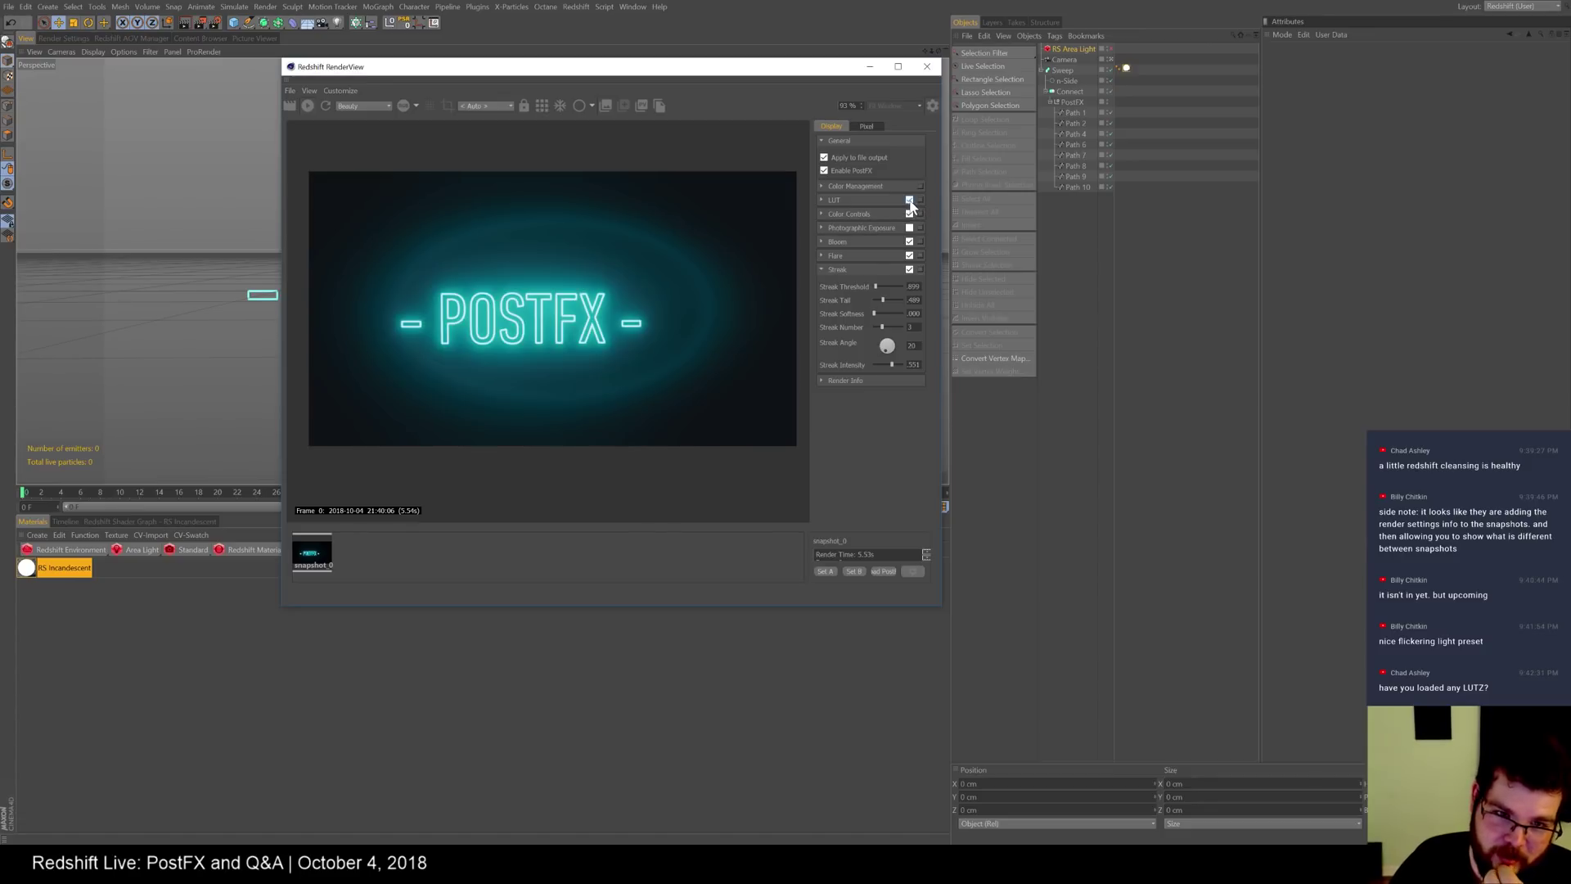
left_click(822, 199)
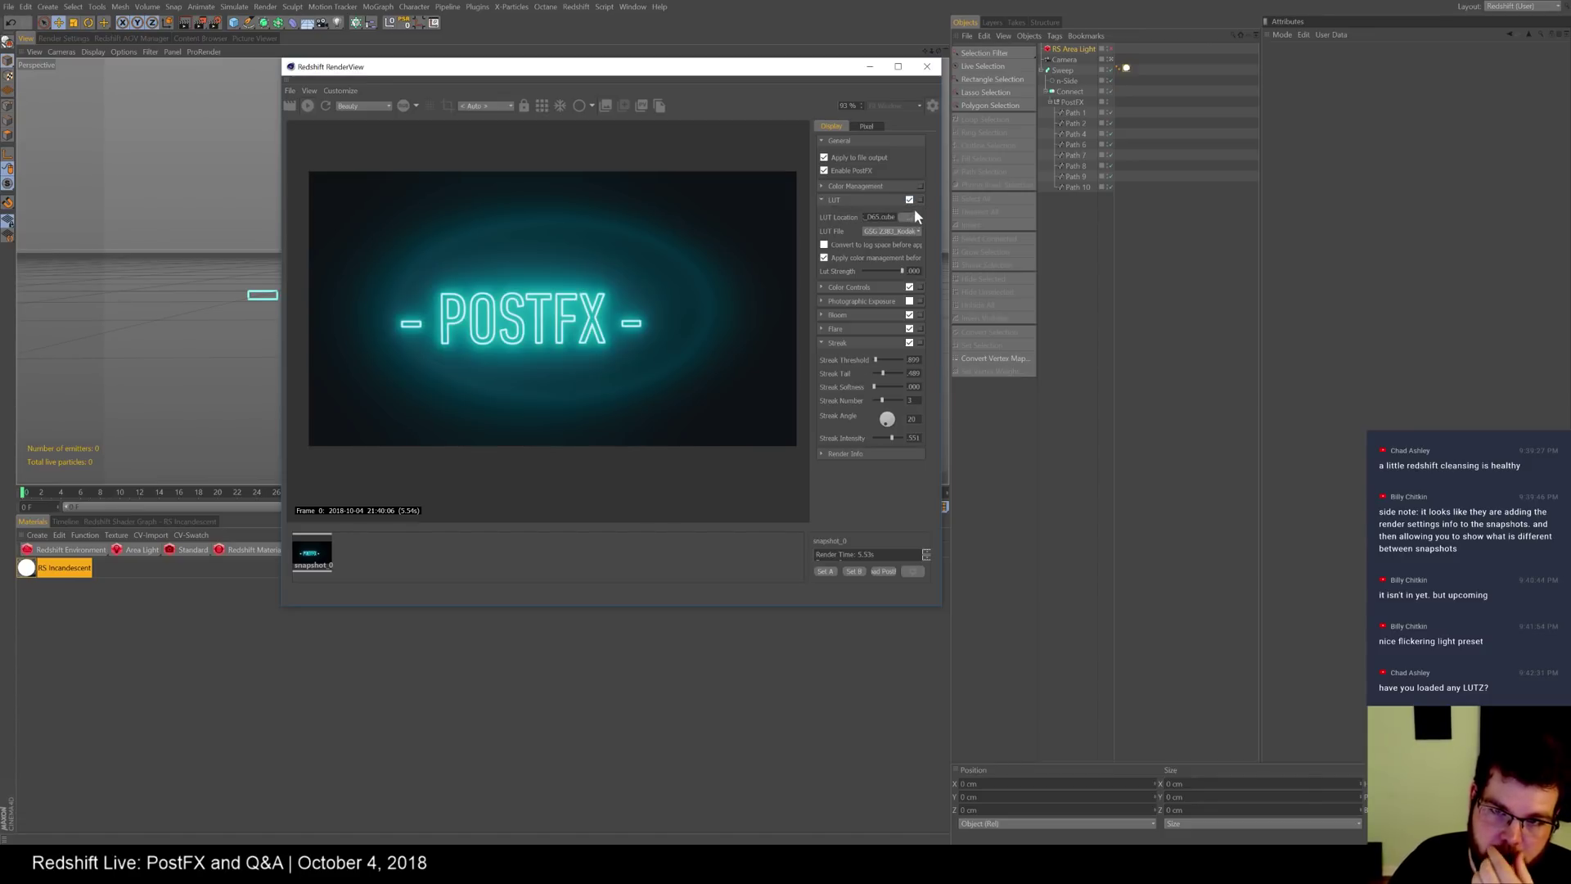
- Browse for a new LUT file, going to the 01_SOFTWARE_BACKUP folder in Dropbox (Five31)
left_click(910, 216)
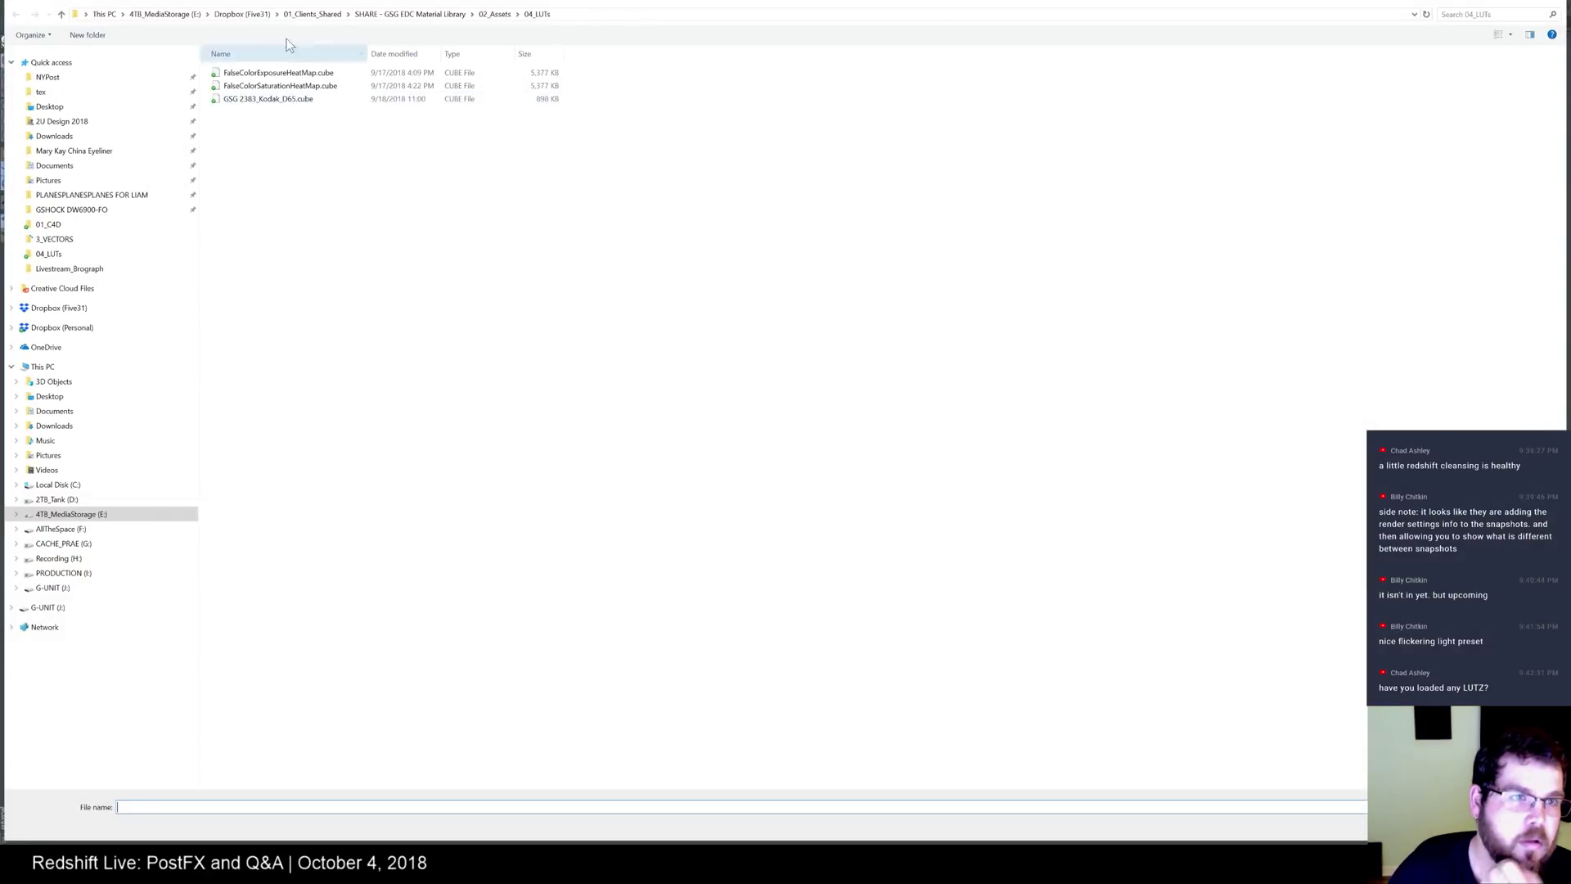
left_click(312, 14)
left_click(243, 14)
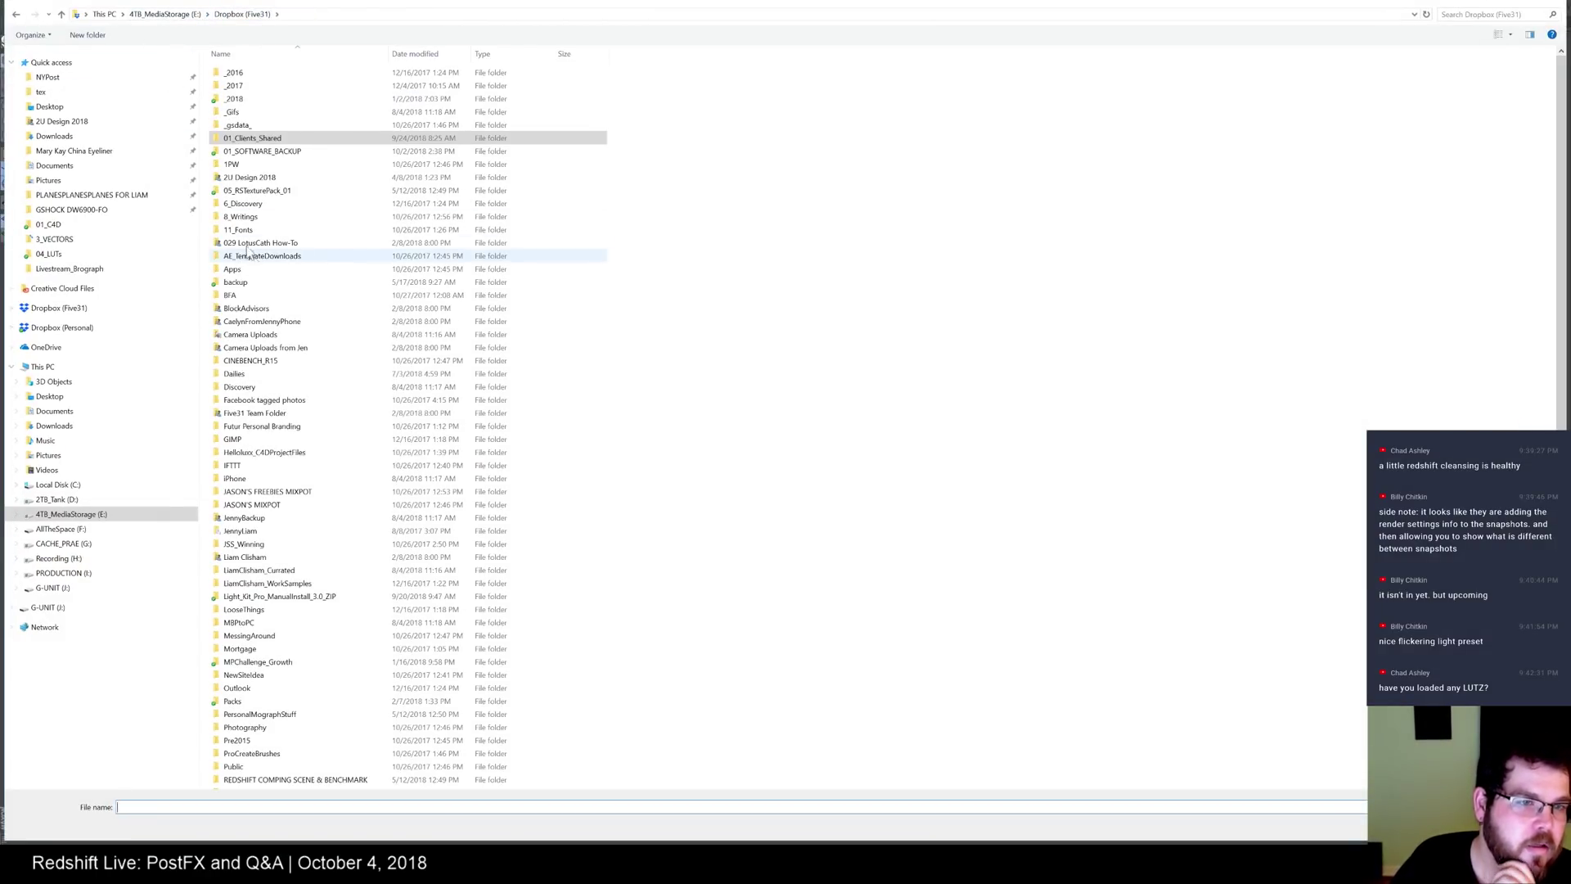
double_click(288, 162)
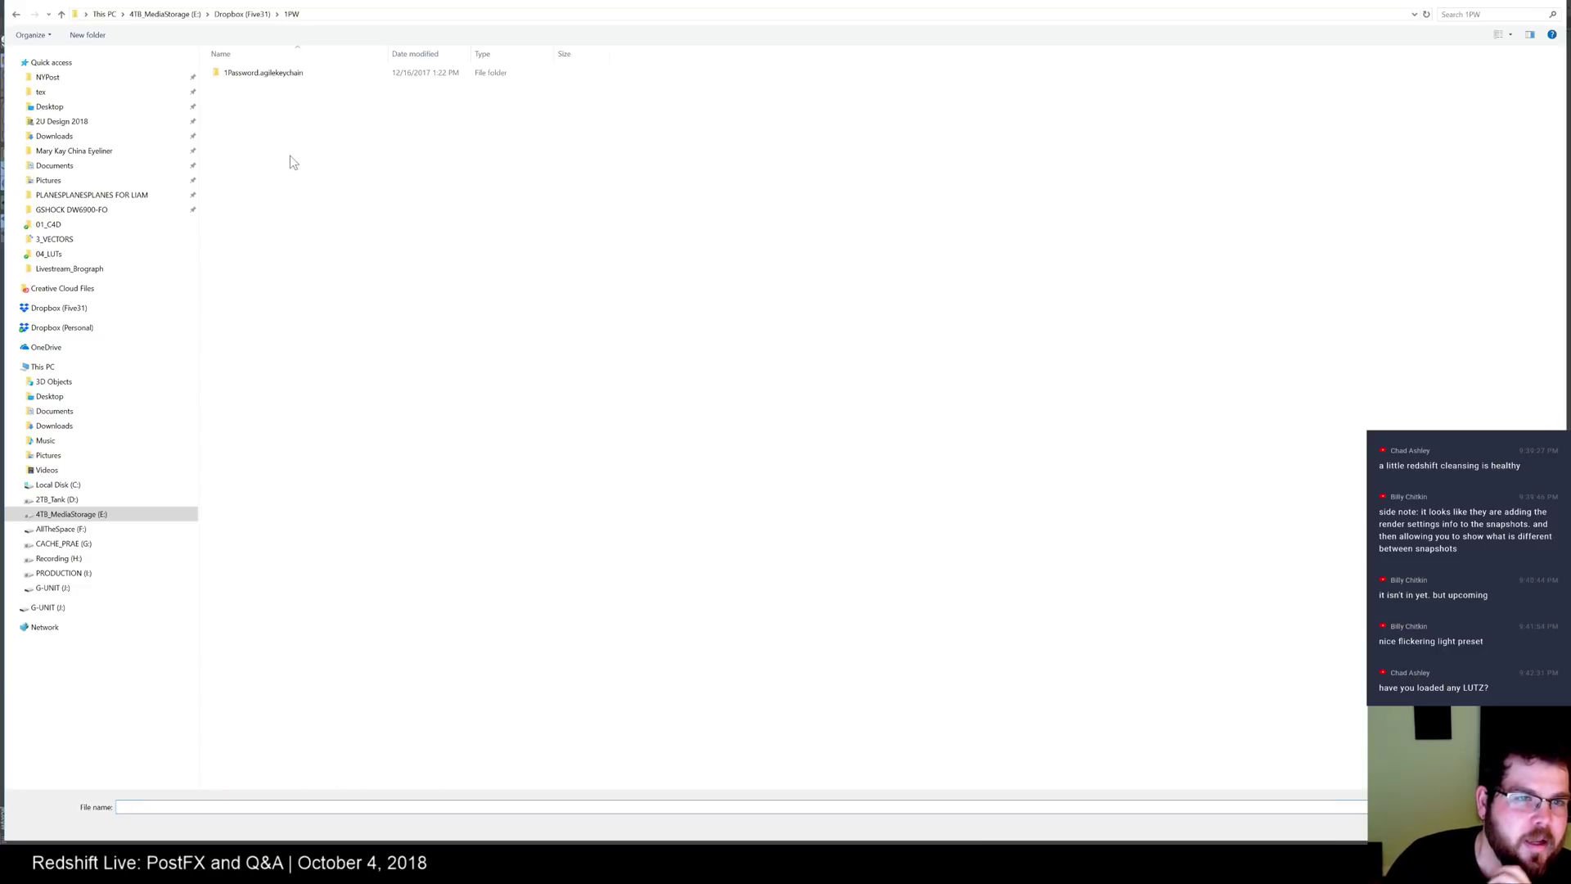
left_click(233, 14)
double_click(270, 151)
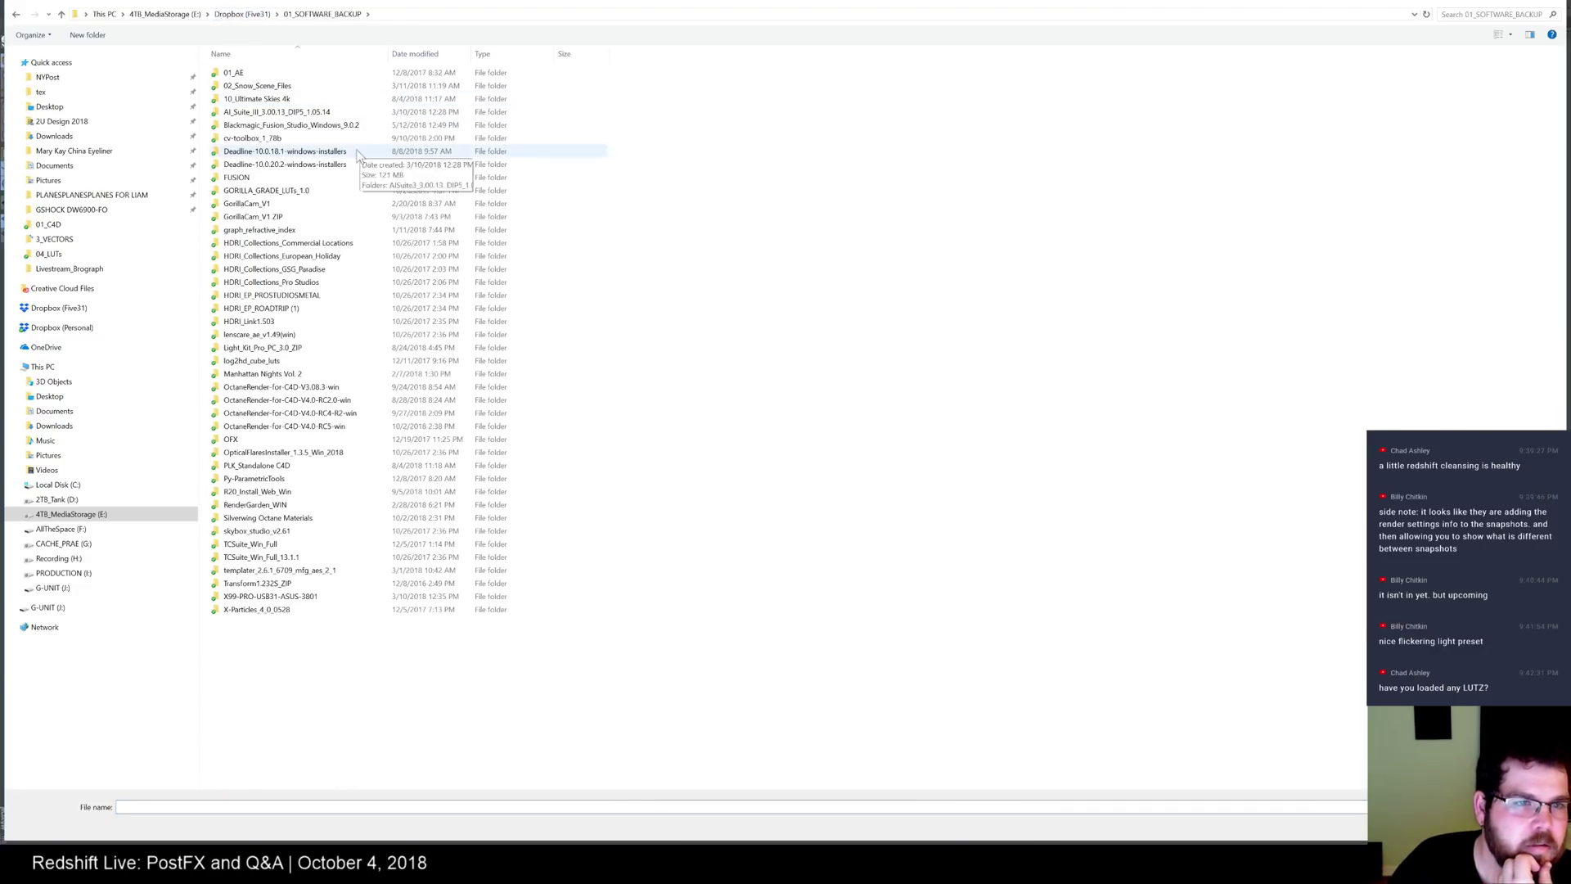
- Load GSG_LUT_Cinematic_Ripley.3dl from the 03_Cinematic 3DL folder inside the GORILLA_GRADE_LUTs_1.0 raw LUTs
double_click(298, 191)
double_click(262, 74)
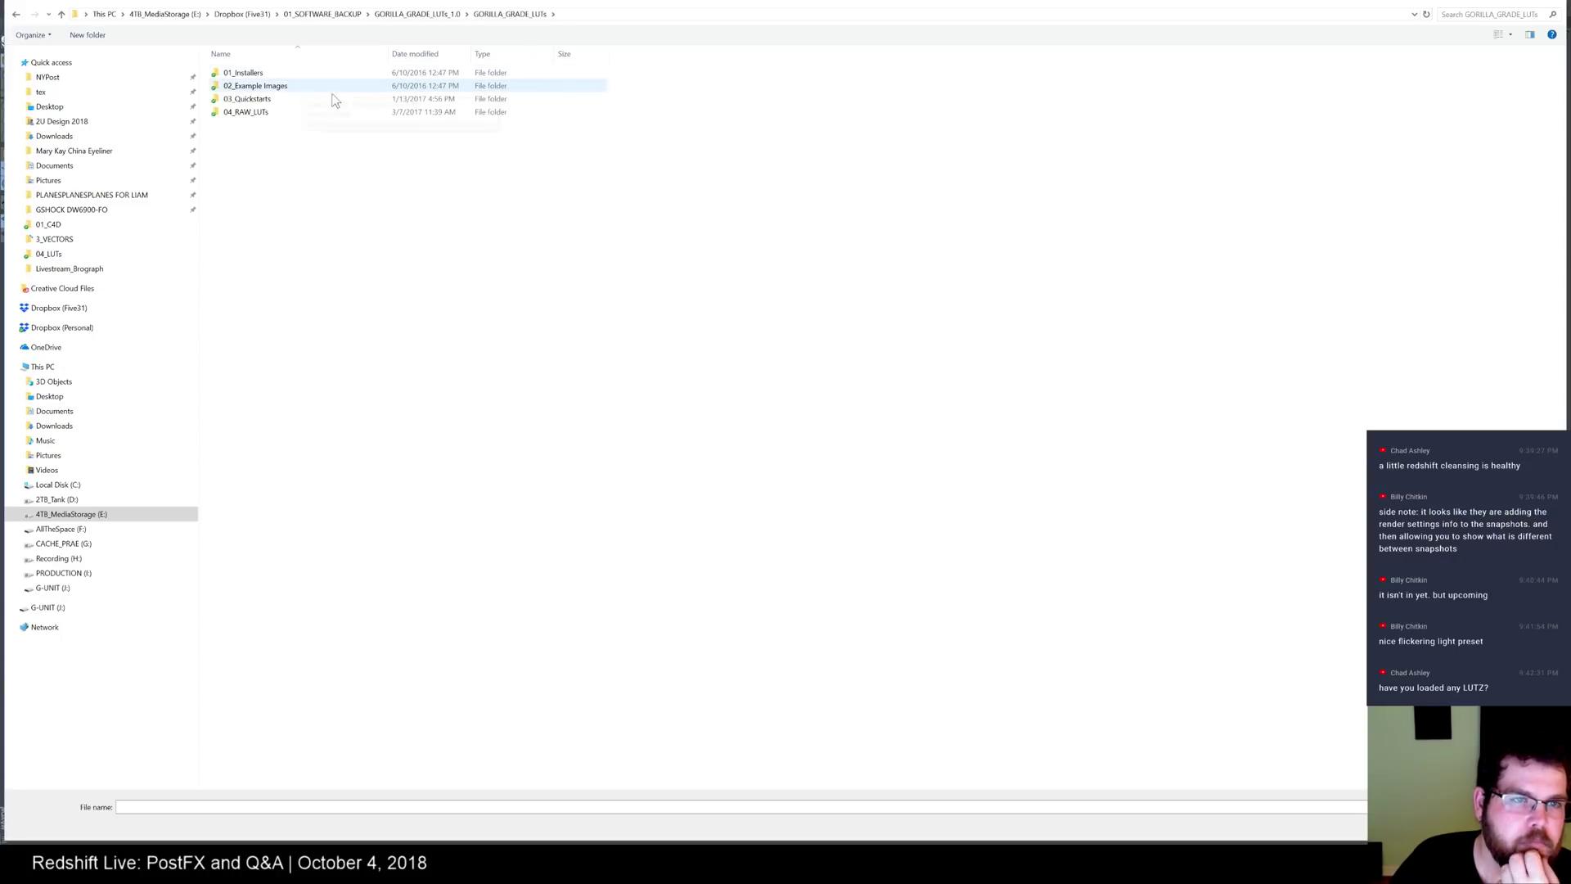
double_click(239, 113)
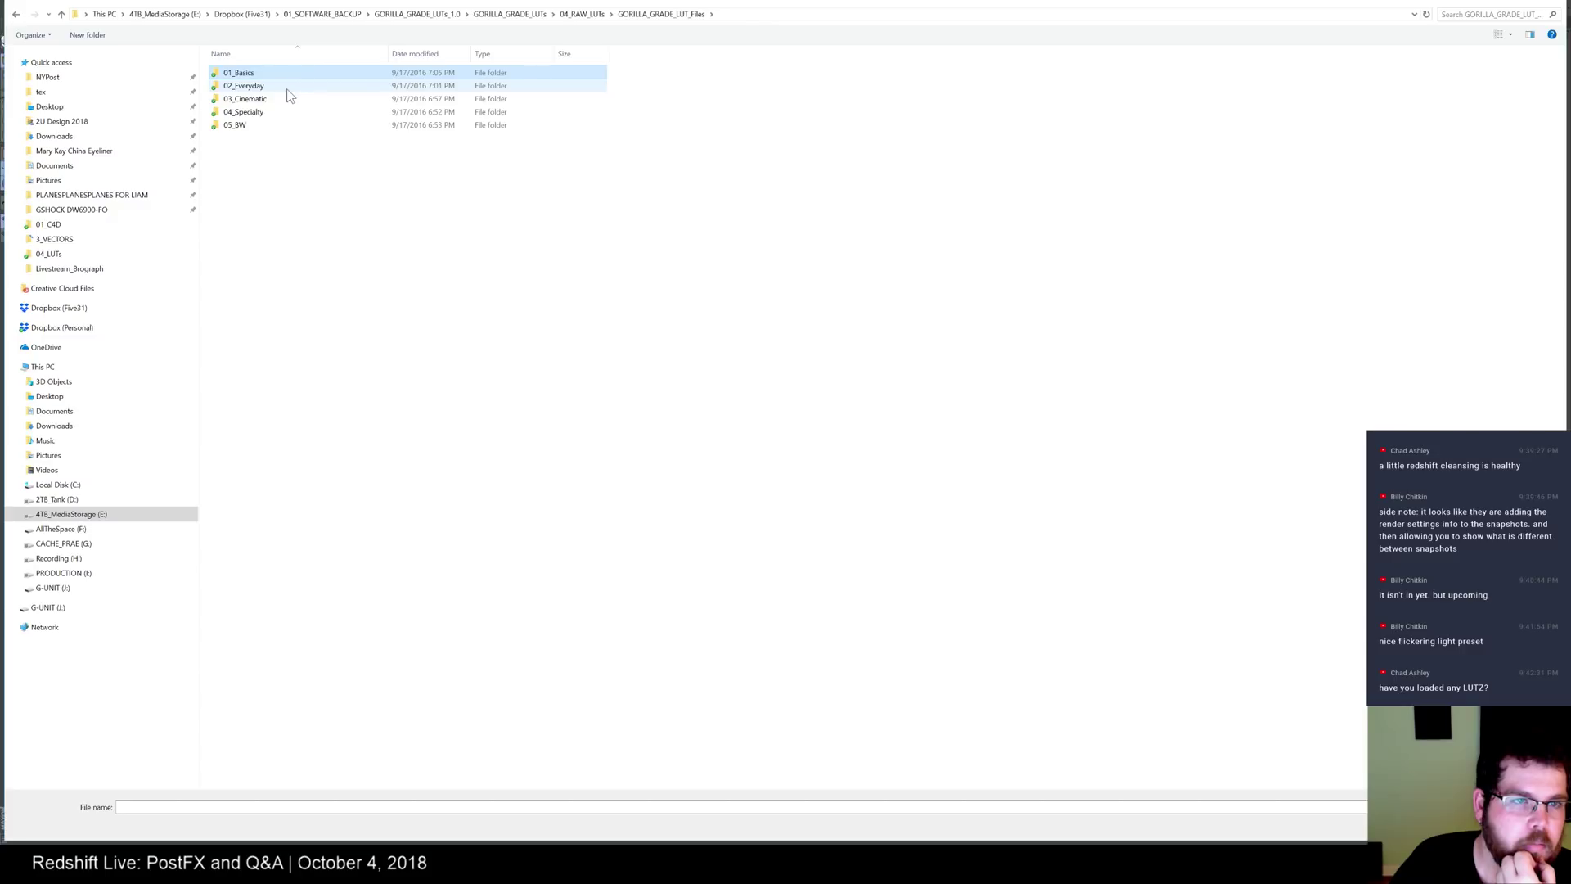
left_click(258, 99)
double_click(257, 100)
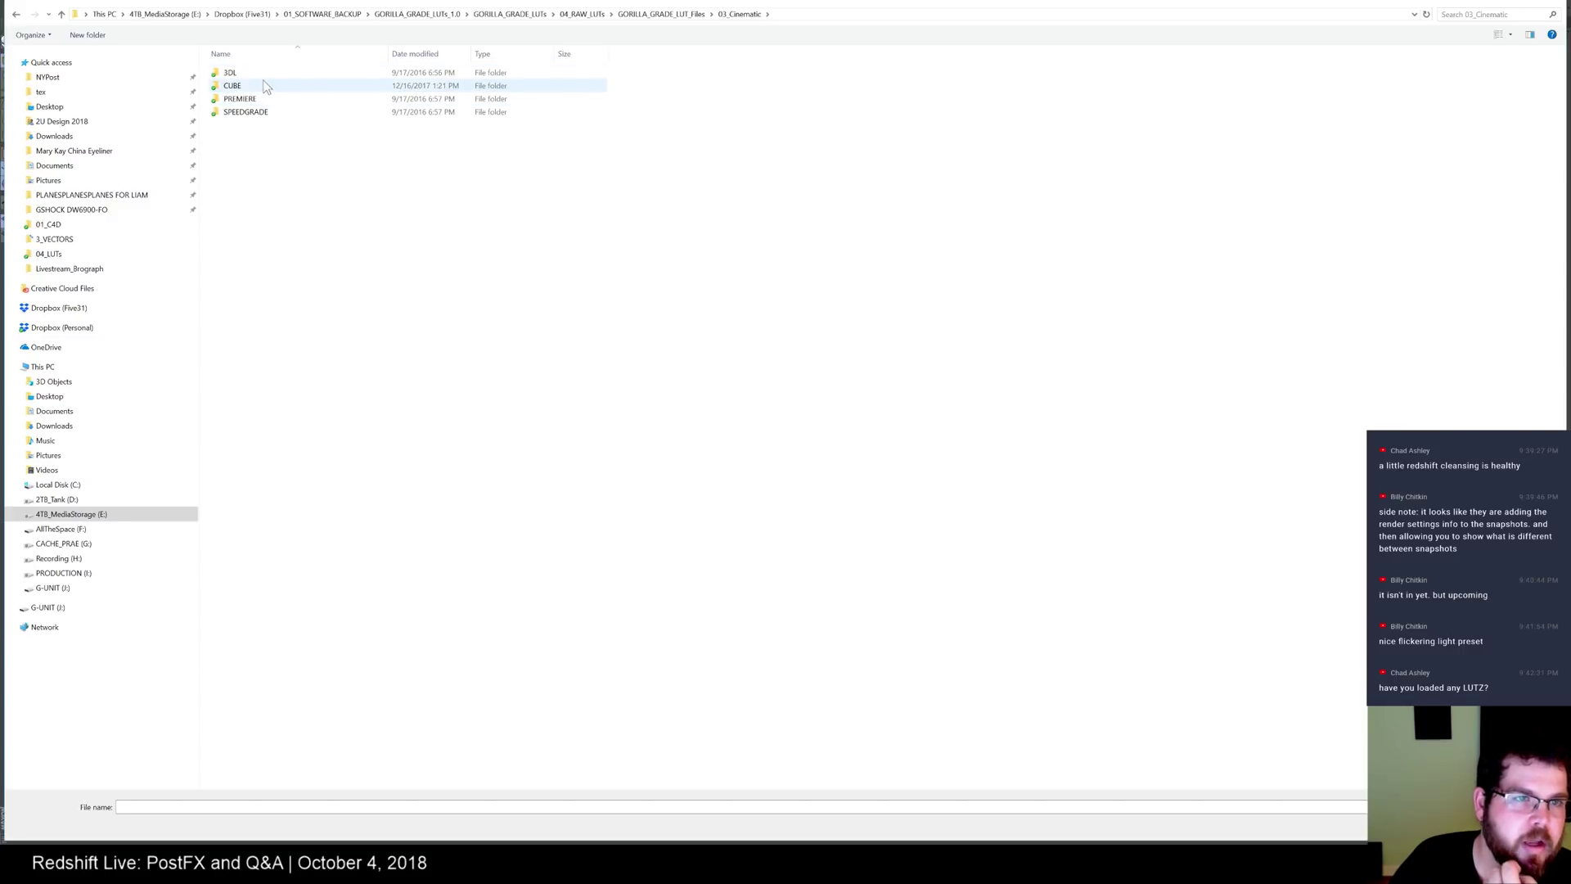
double_click(265, 76)
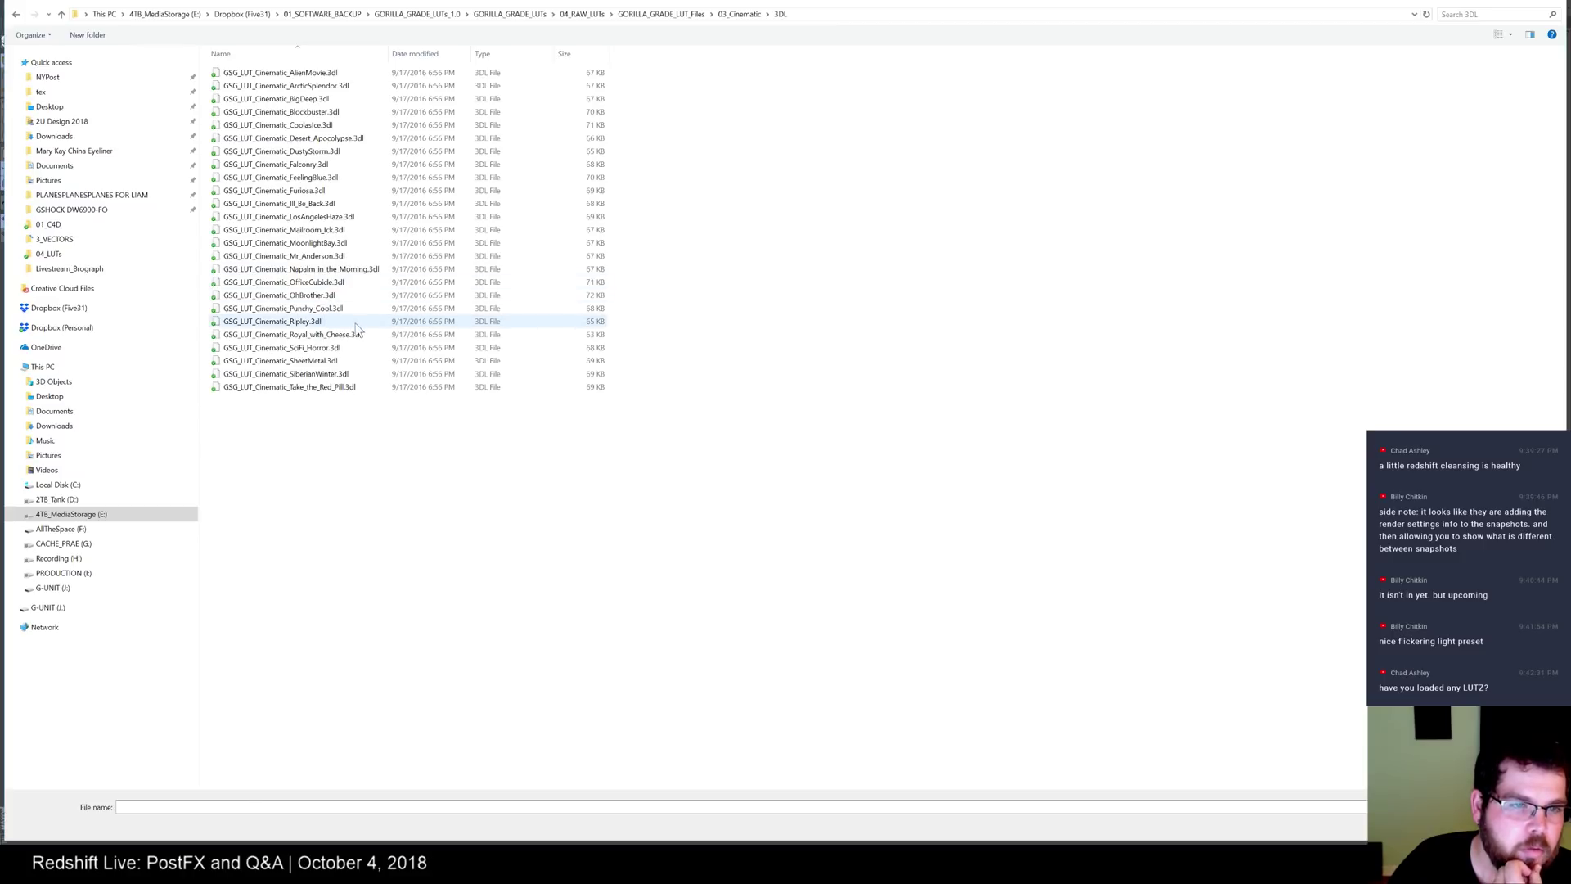
left_click(327, 321)
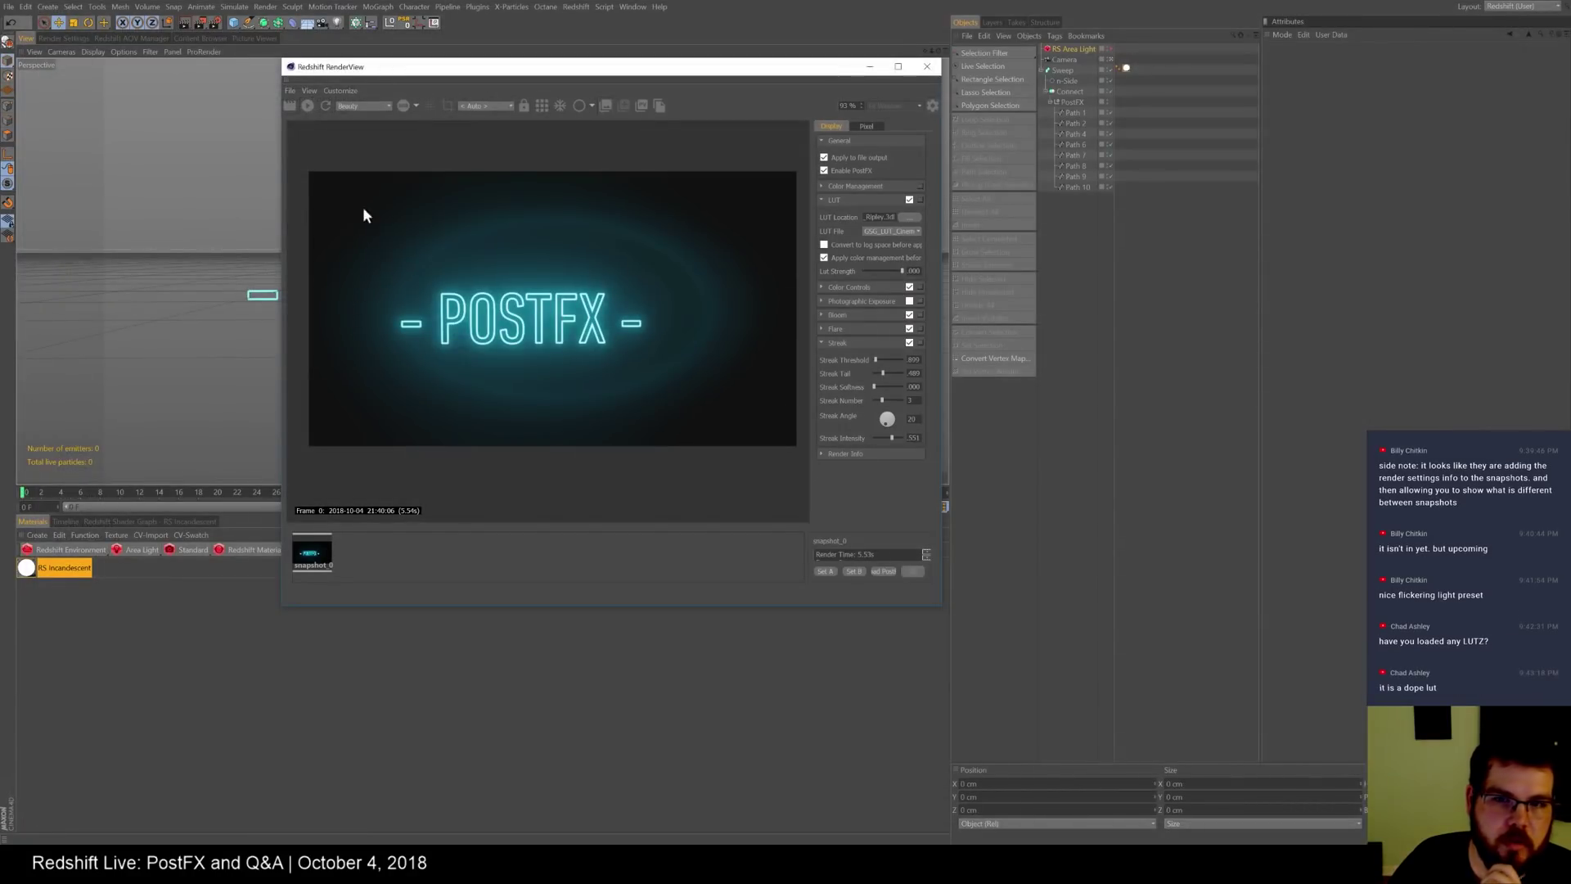
- Toggle the Ripley LUT off and on repeatedly to compare the graded and ungraded render, leaving it enabled
left_click(909, 201)
left_click(909, 201)
left_click(910, 201)
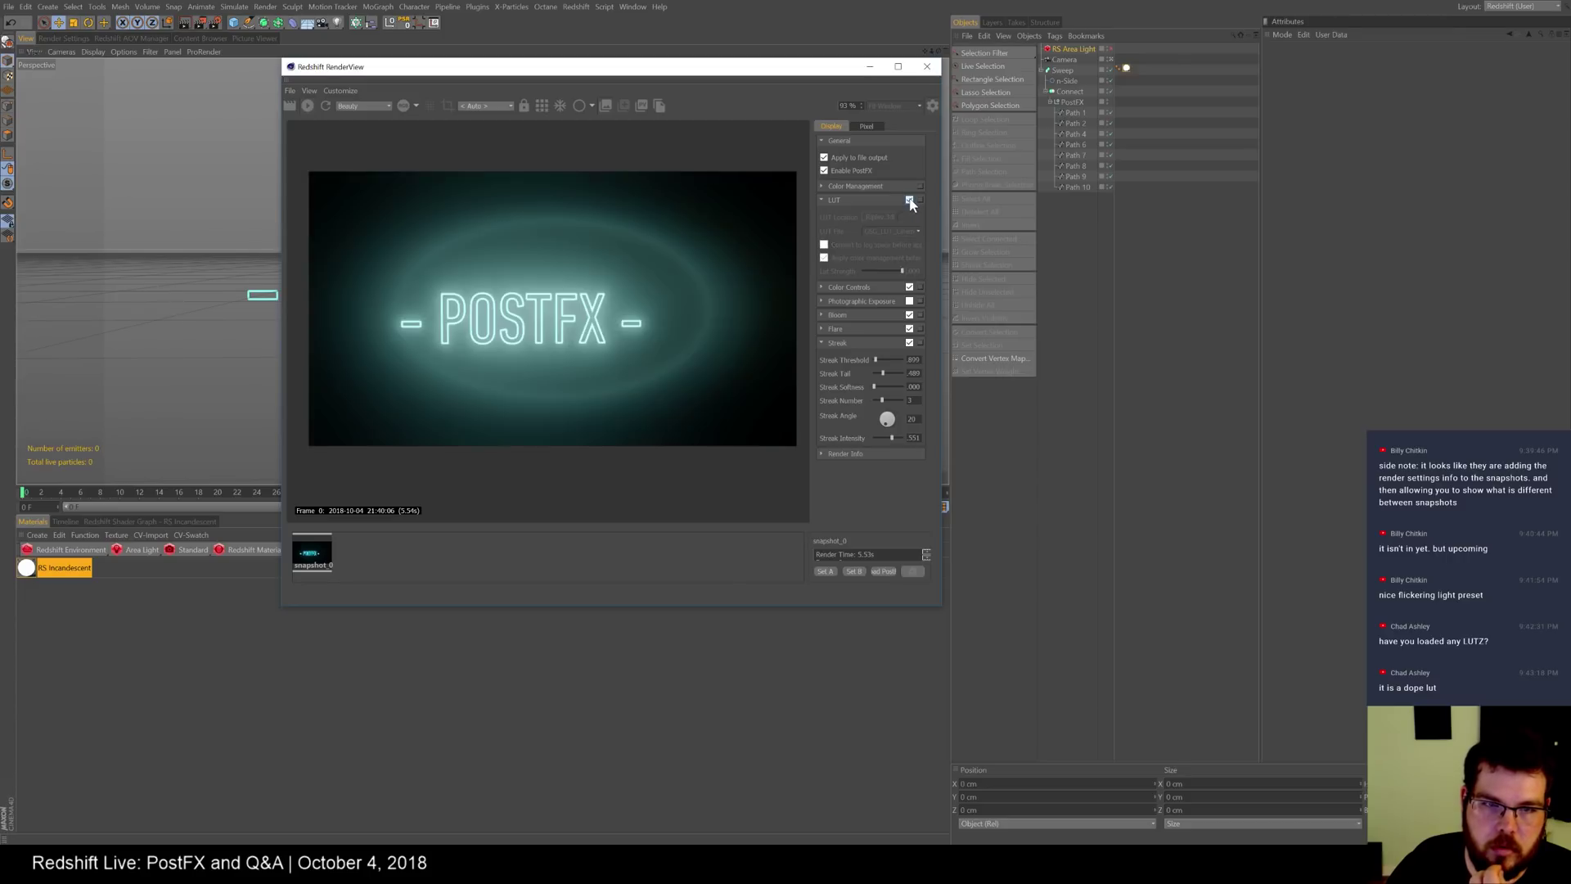
left_click(909, 201)
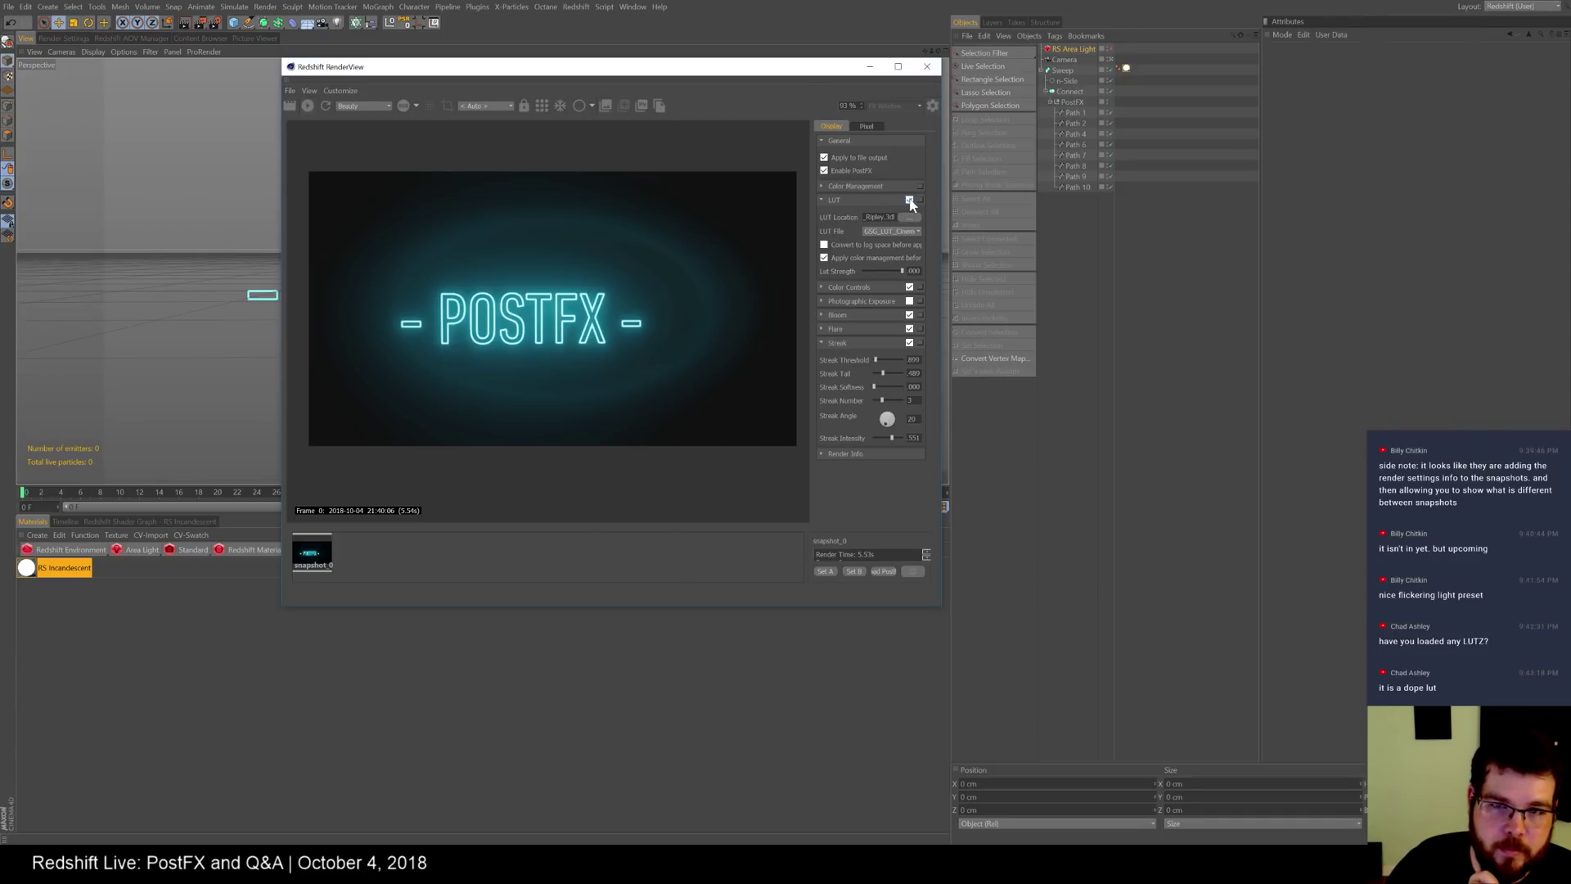
left_click(909, 201)
left_click(909, 200)
left_click(909, 200)
left_click(909, 200)
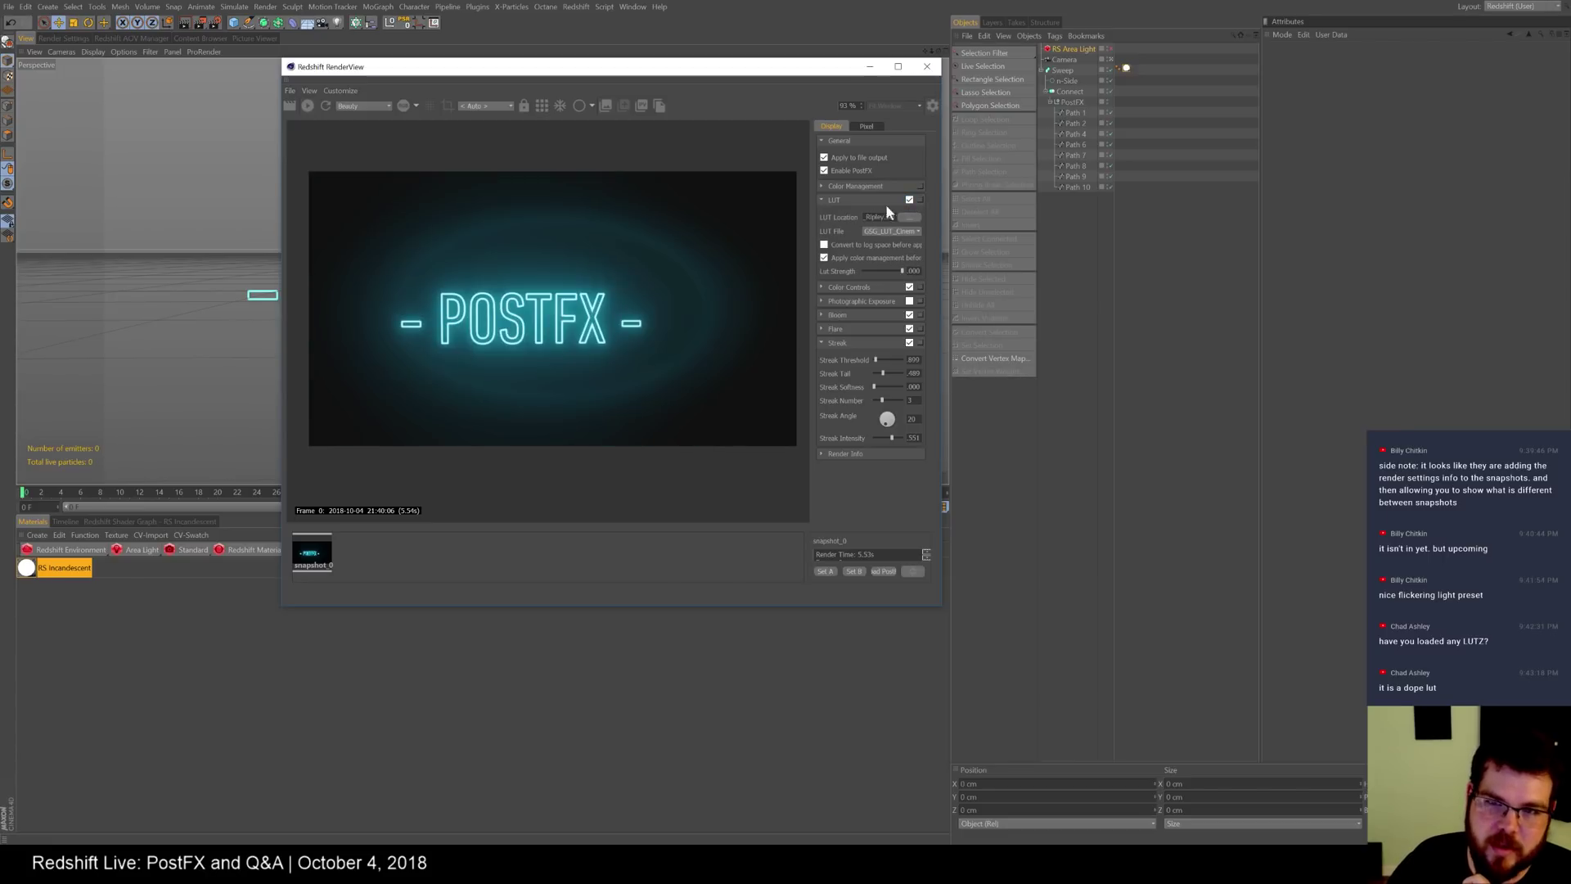
left_click(909, 201)
left_click(909, 202)
left_click(908, 200)
left_click(908, 200)
left_click(909, 201)
left_click(908, 200)
left_click(909, 200)
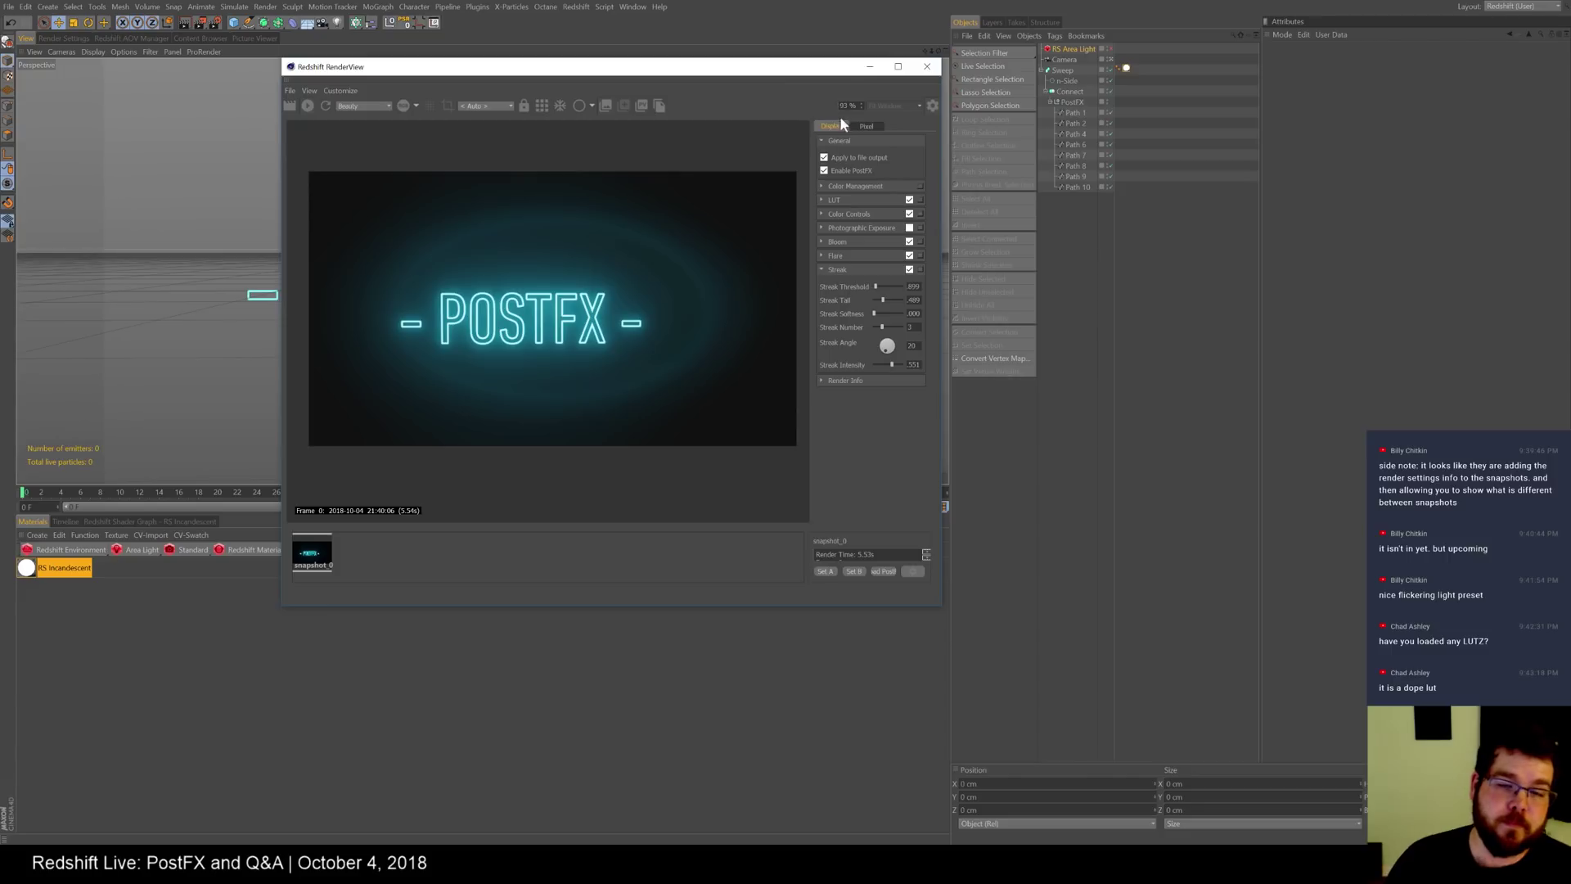
- Expand the LUT settings and reduce the LUT strength to about 0.865
left_click(823, 202)
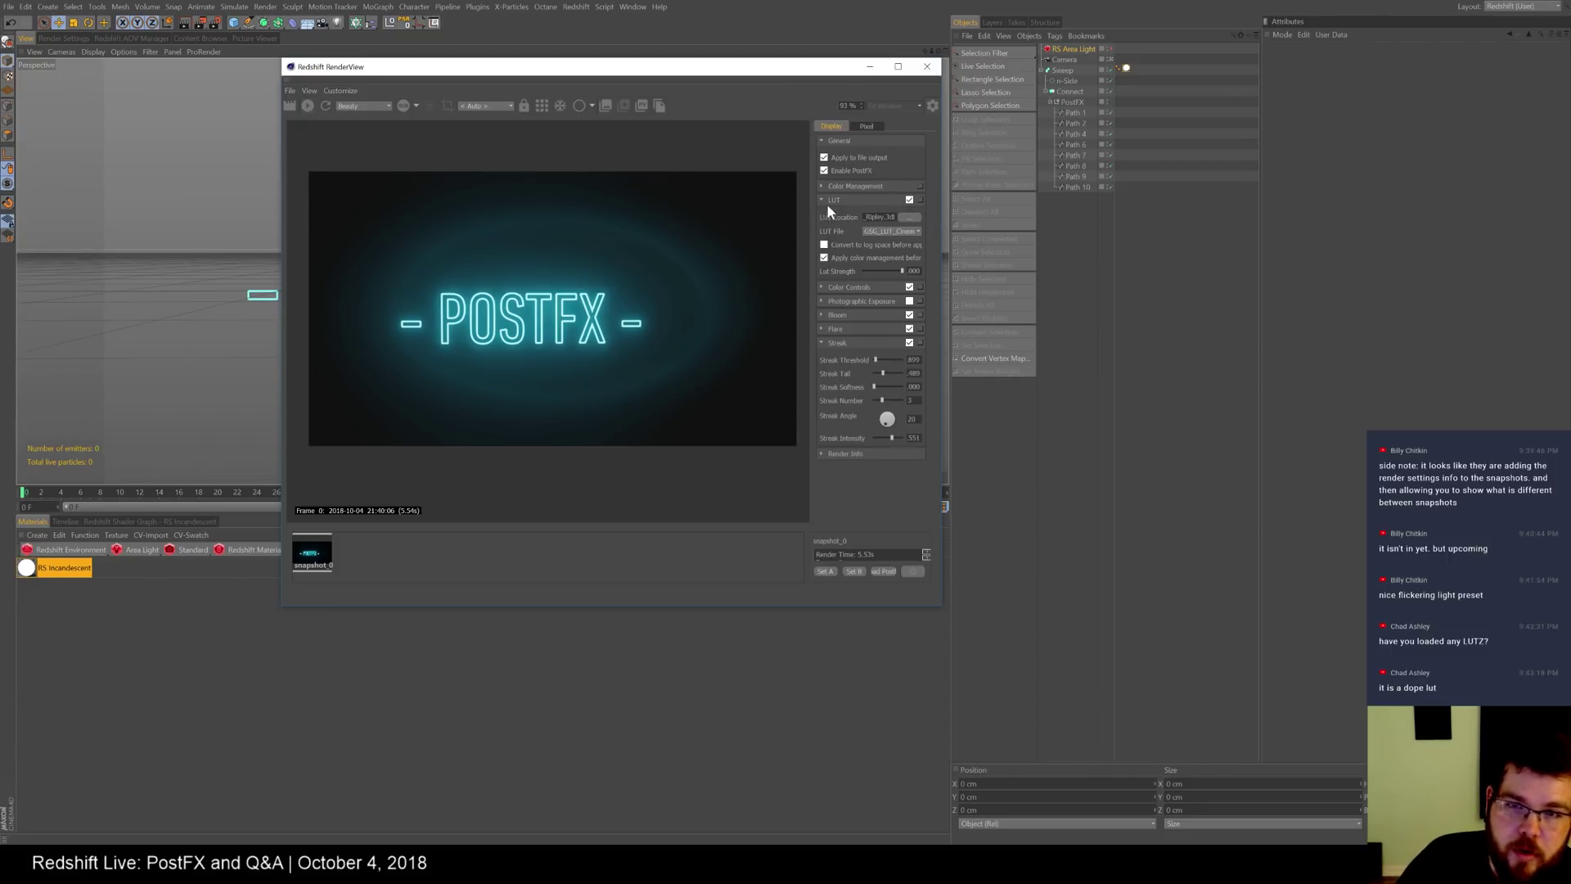
mouse_move(902, 274)
left_mouse_down()
mouse_move(868, 273)
mouse_move(905, 273)
left_mouse_up()
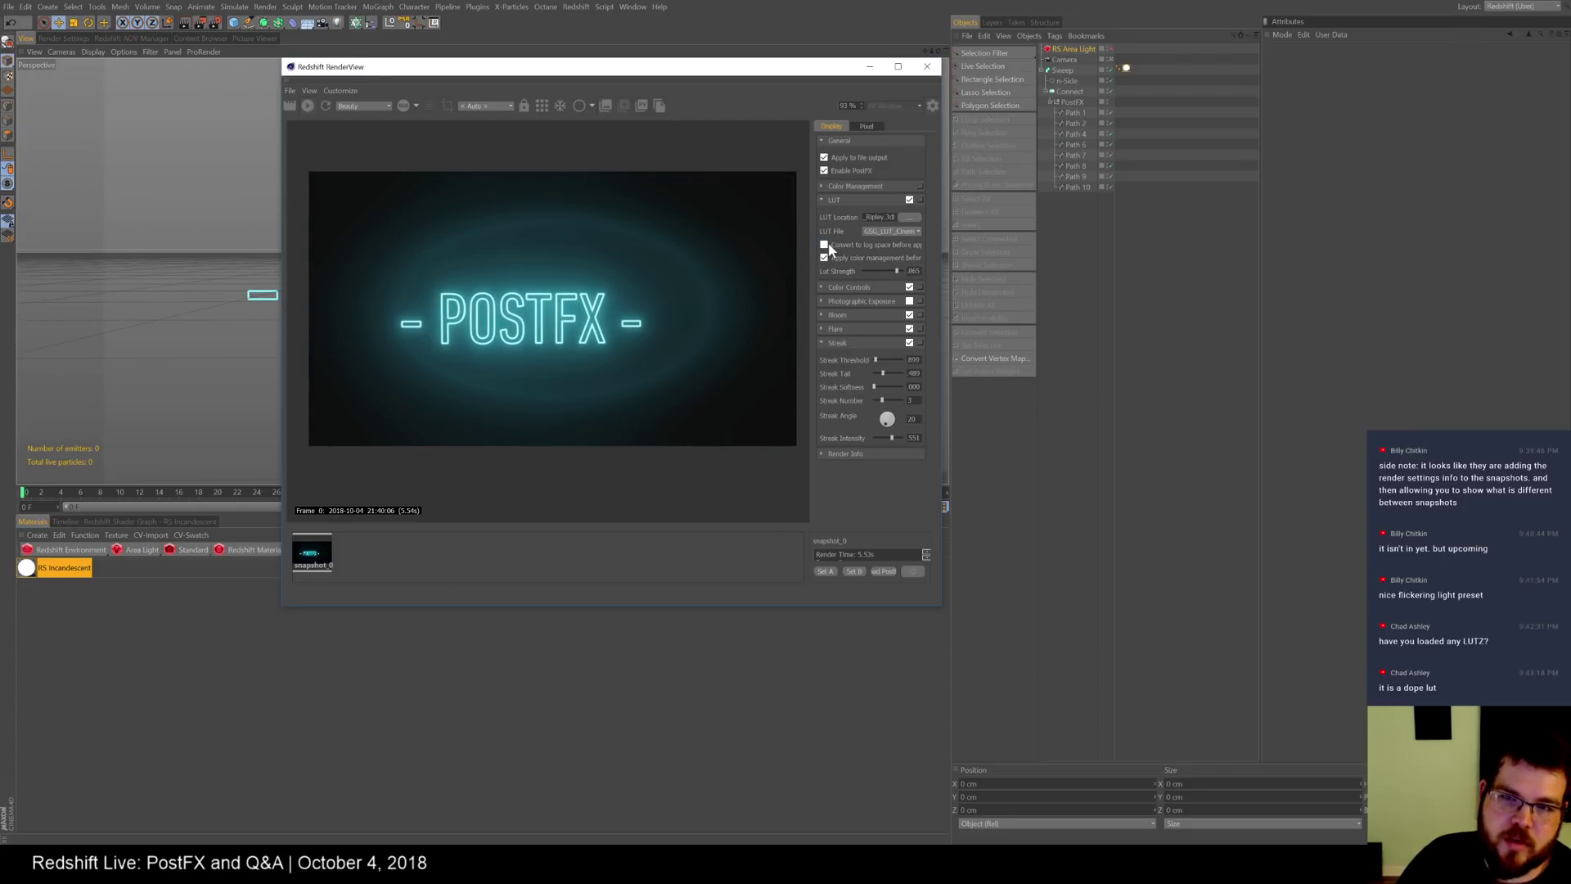
- Compare the render with log-space conversion on and off, leaving it off, and disable applying color management before the LUT
left_click(826, 244)
left_click(825, 245)
left_click(825, 244)
left_click(825, 245)
left_click(825, 245)
left_click(824, 245)
left_click(825, 244)
left_click(824, 245)
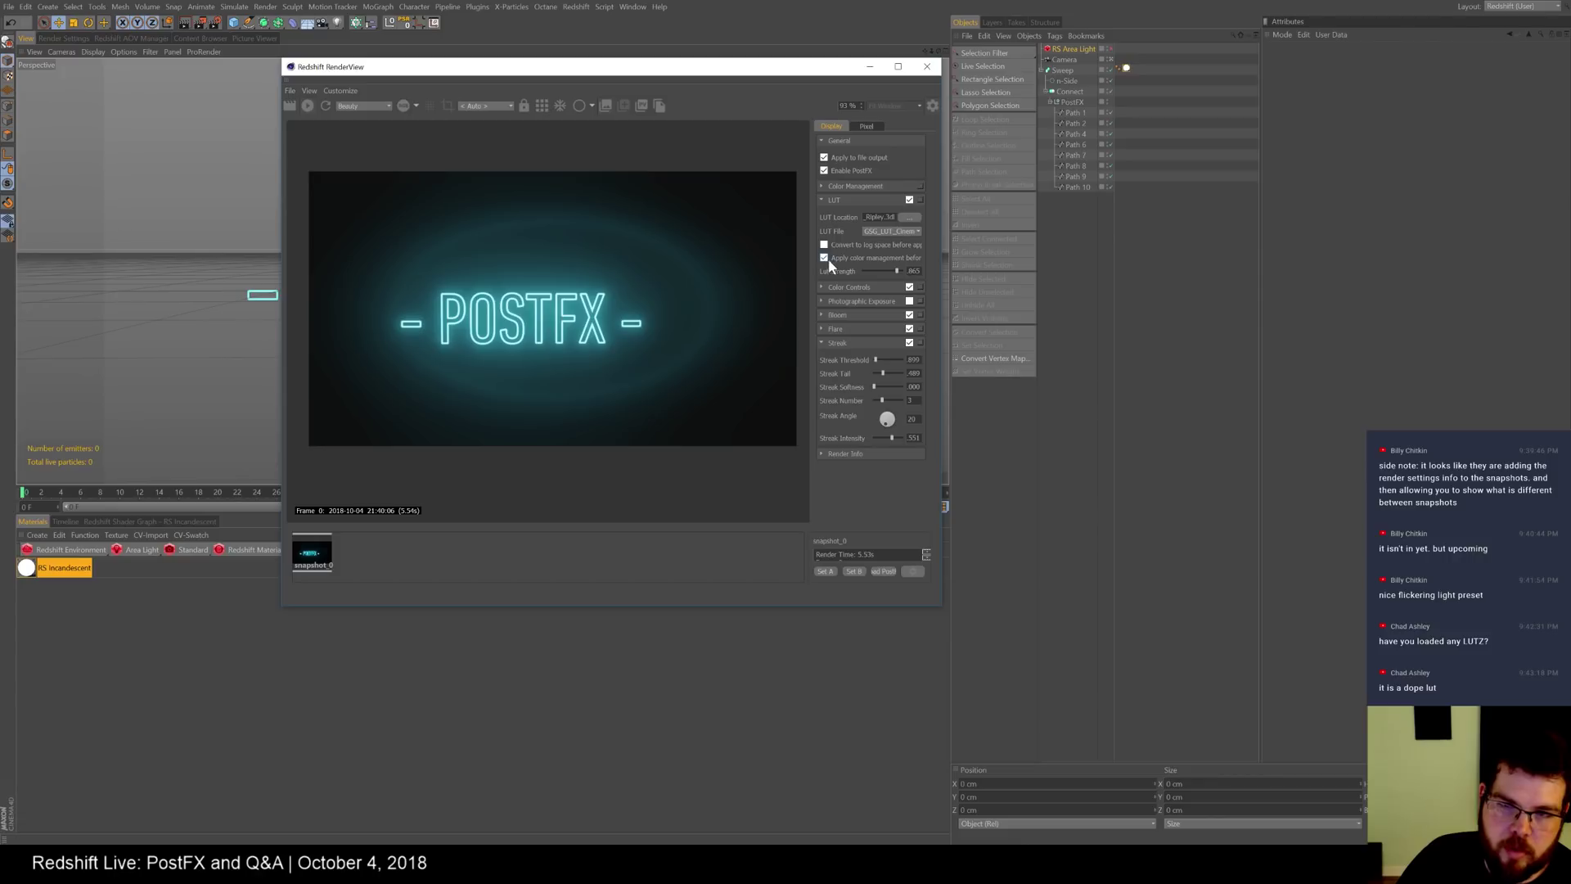
left_click(824, 245)
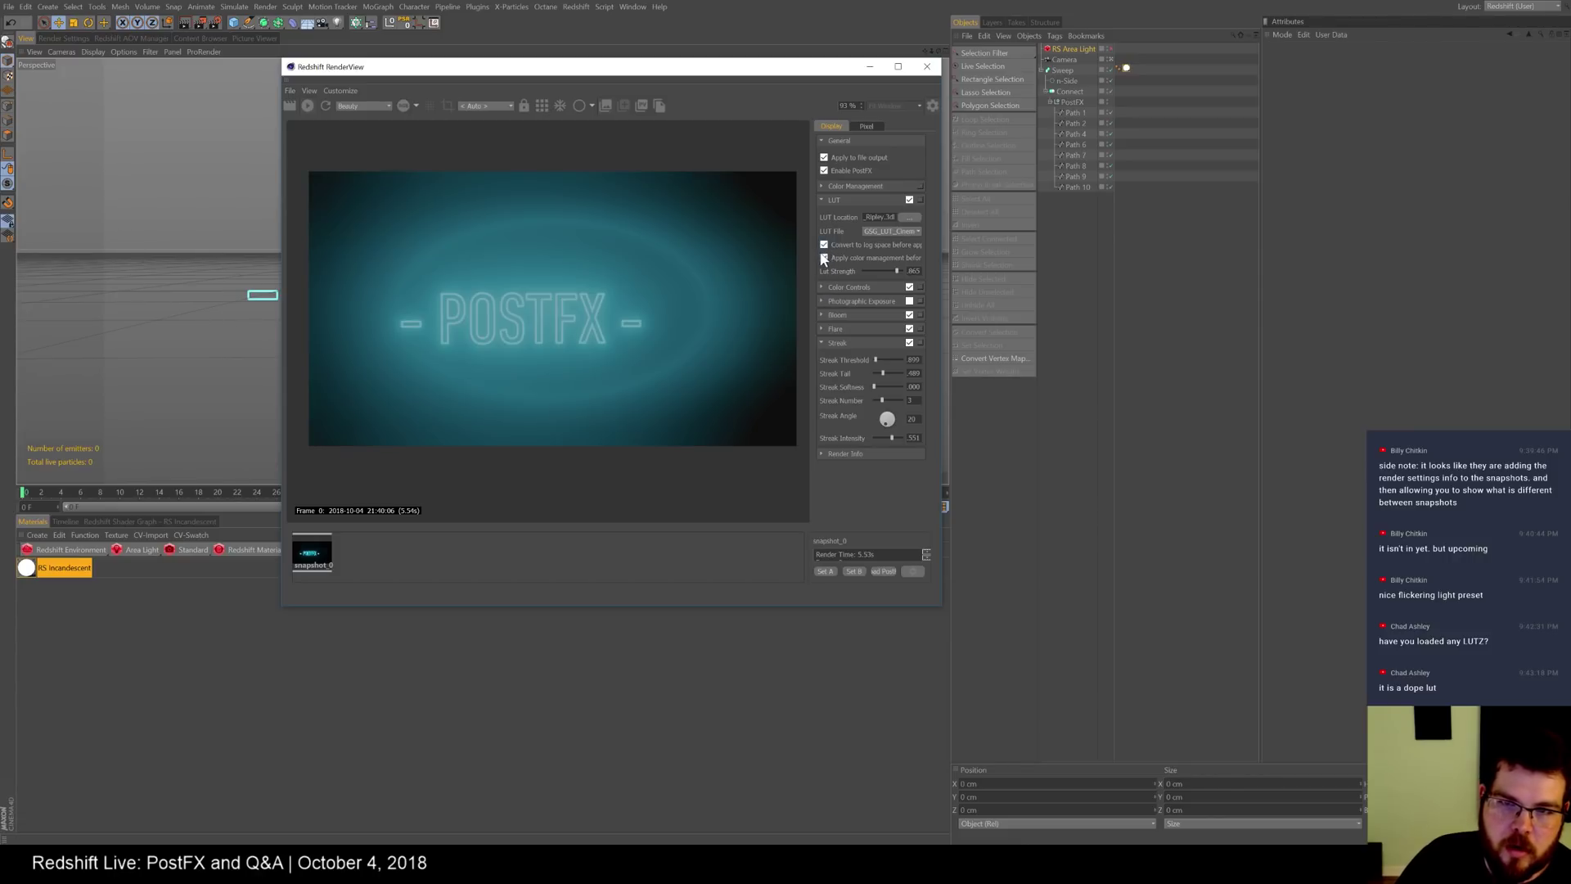
left_click(826, 246)
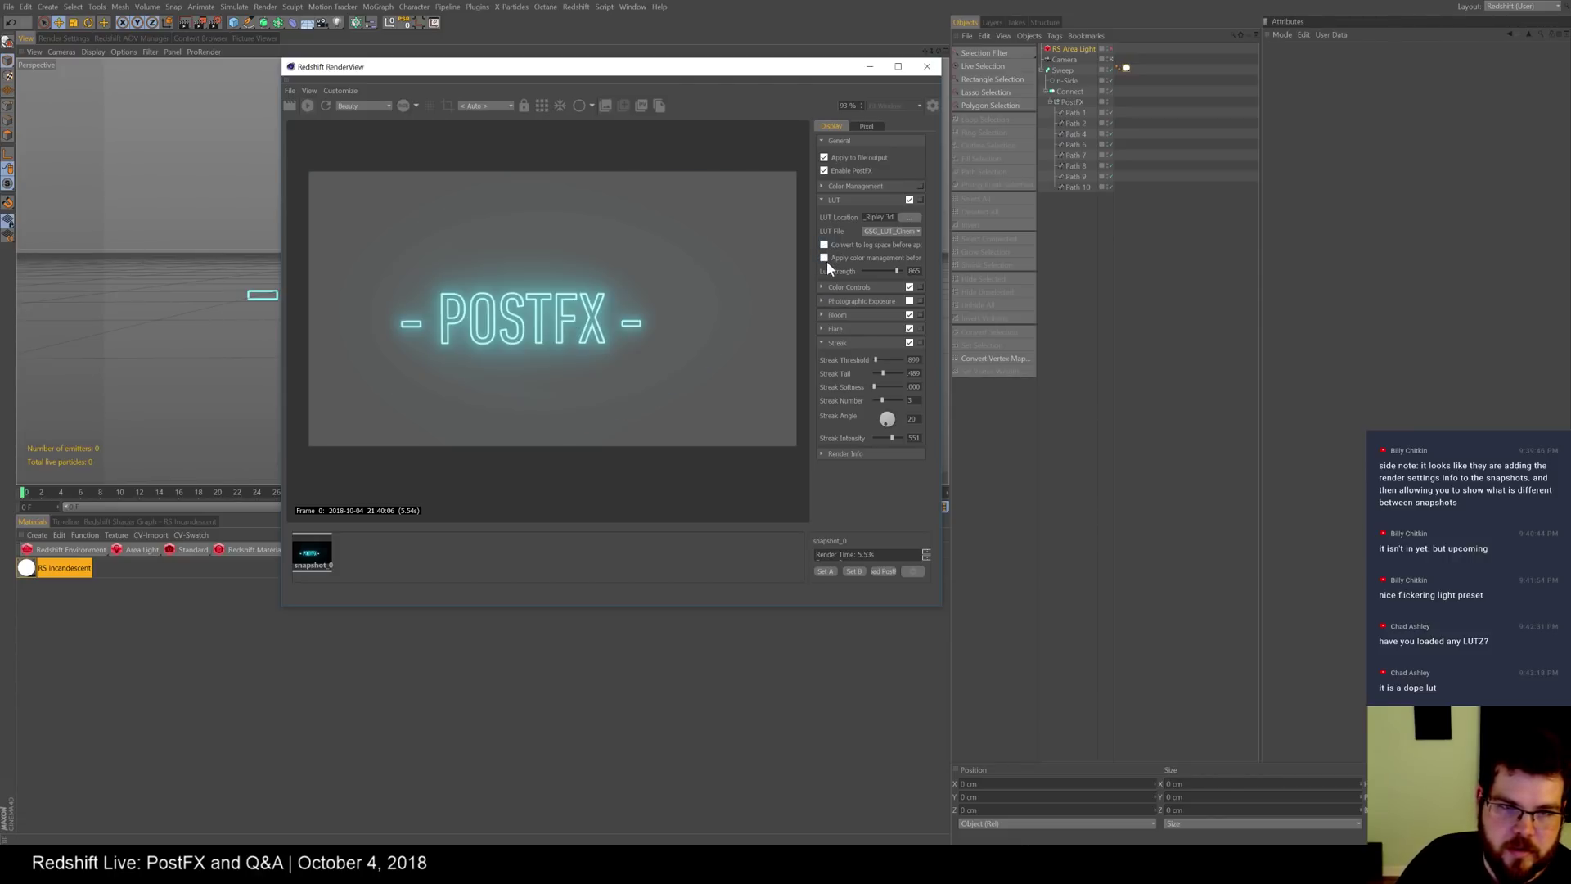
- Re-enable color management before the LUT and reshape the RGB curve in Color Controls, lowering the shadows and slightly raising the highlights
left_click(821, 288)
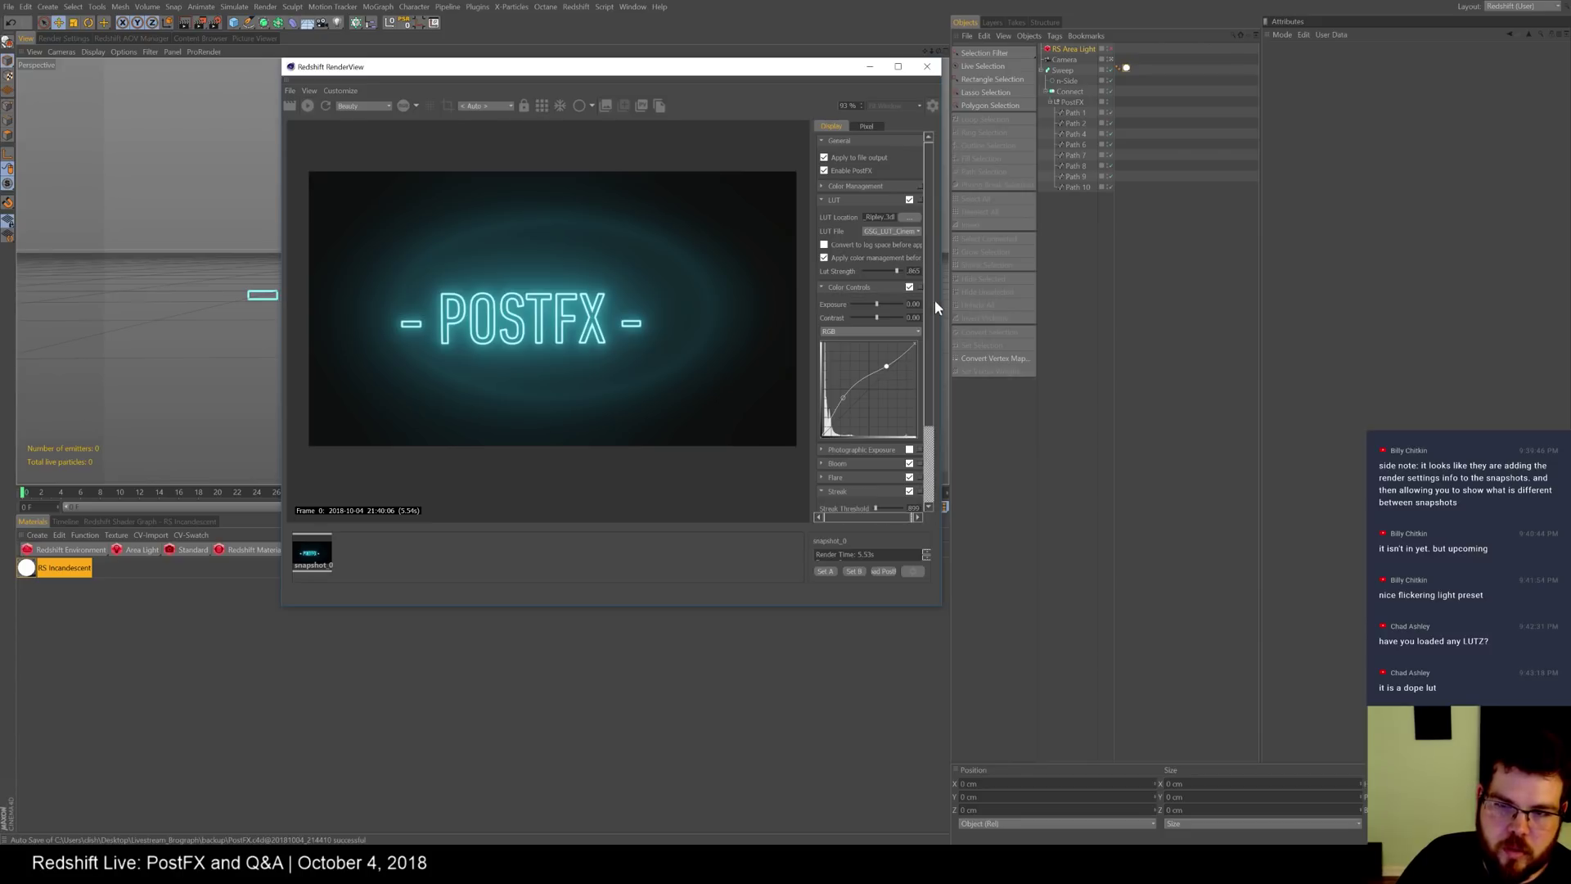
left_click(855, 403)
mouse_move(856, 407)
left_mouse_down()
mouse_move(868, 388)
mouse_move(844, 398)
mouse_move(864, 393)
mouse_move(850, 418)
left_mouse_up()
scroll(920, 374, "down", 4)
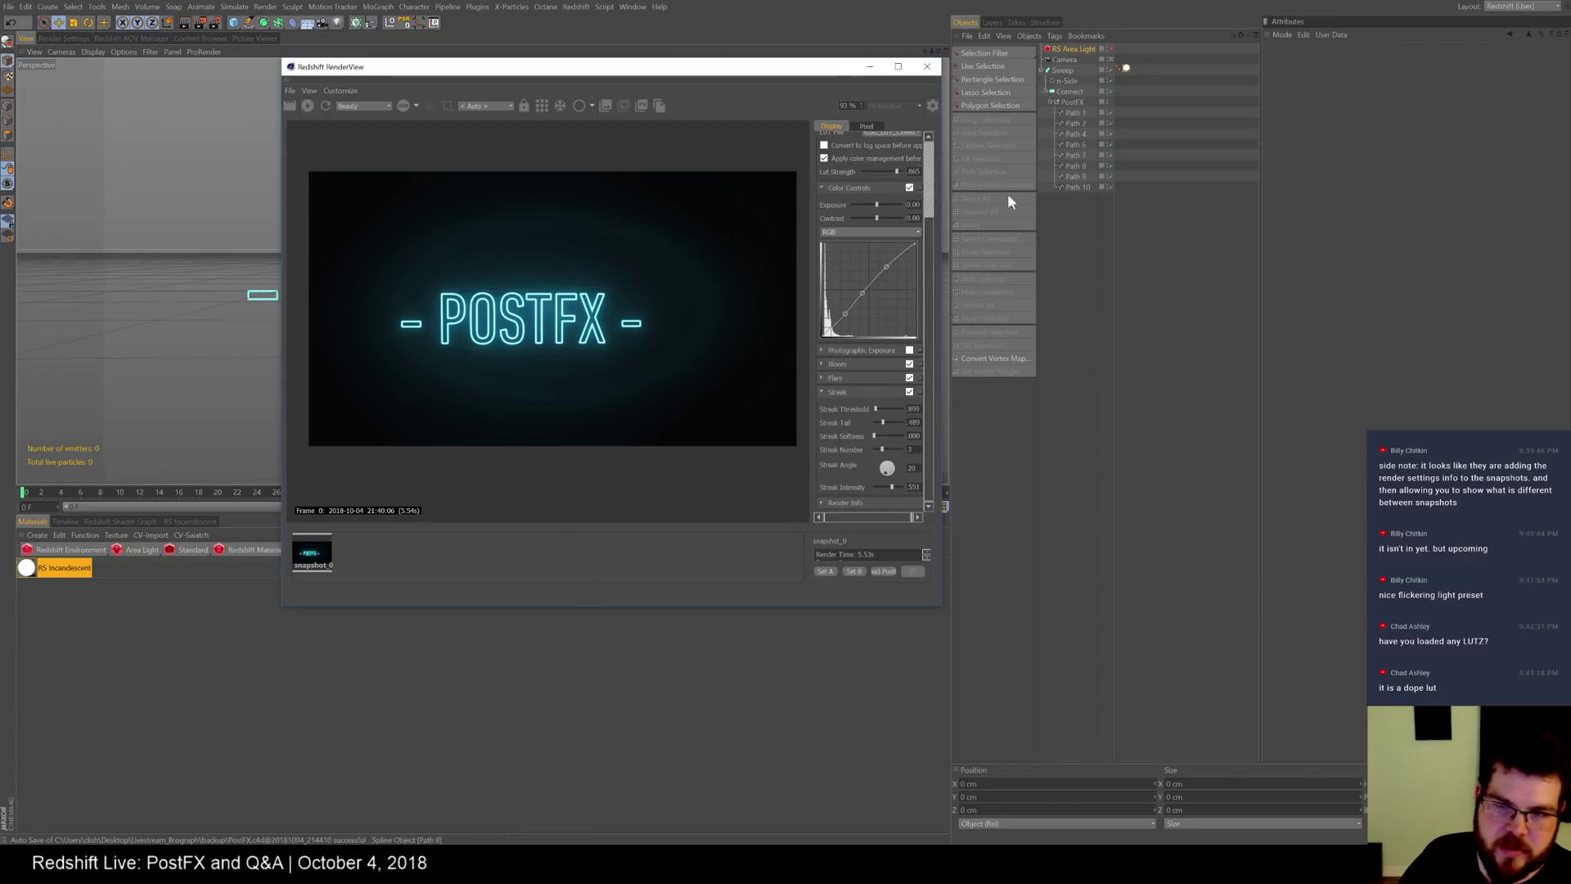
left_click_drag(890, 264, 887, 261)
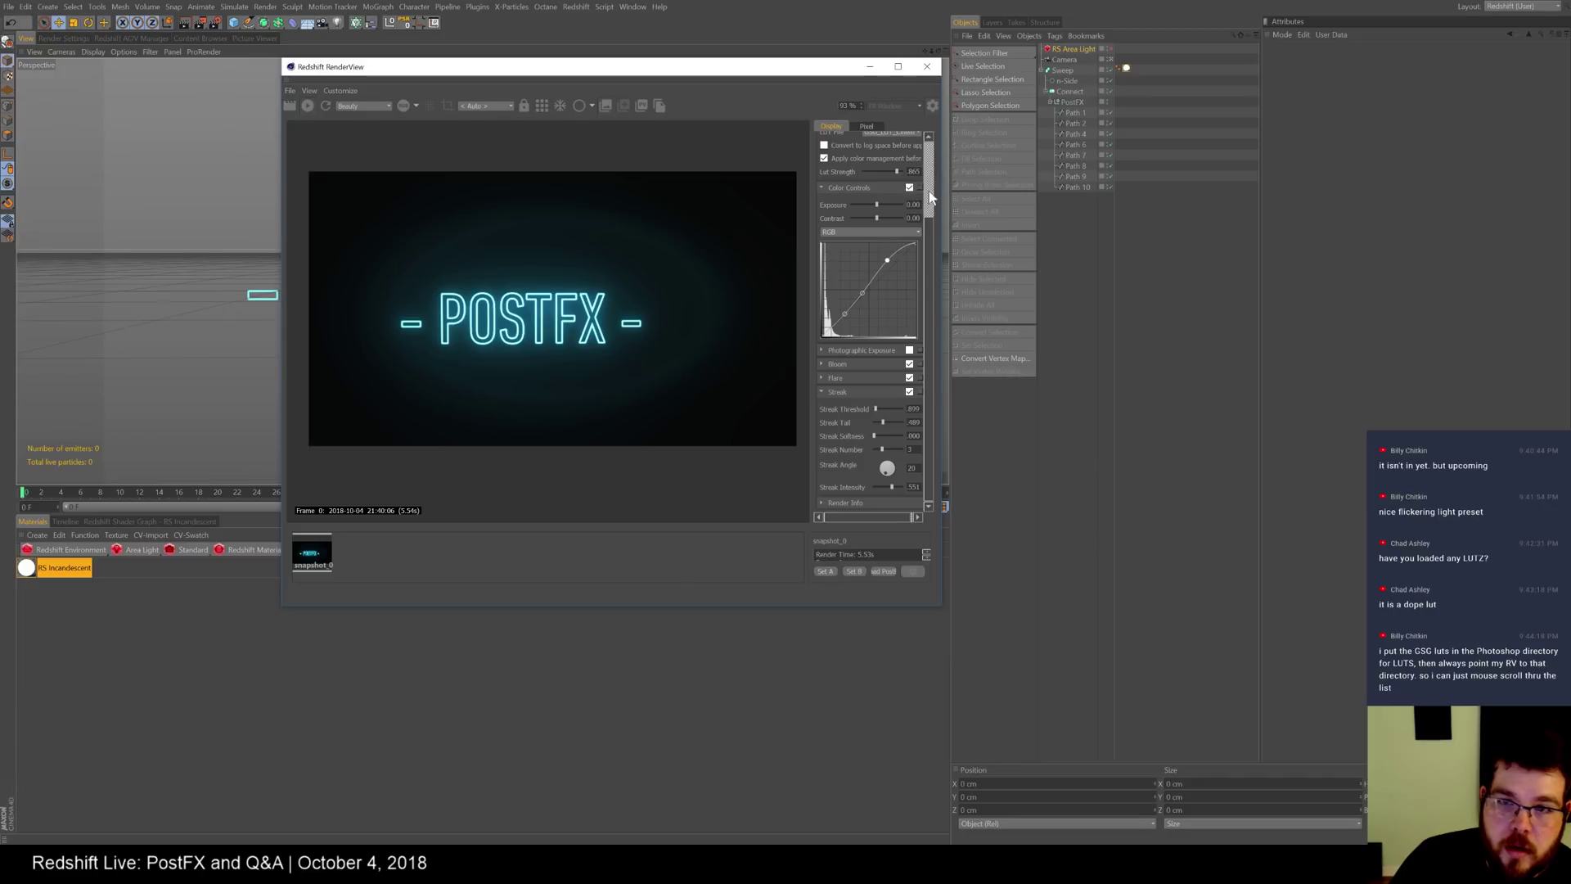
- Check the list of available LUT files and widen the RenderView window
left_click_drag(934, 224, 928, 183)
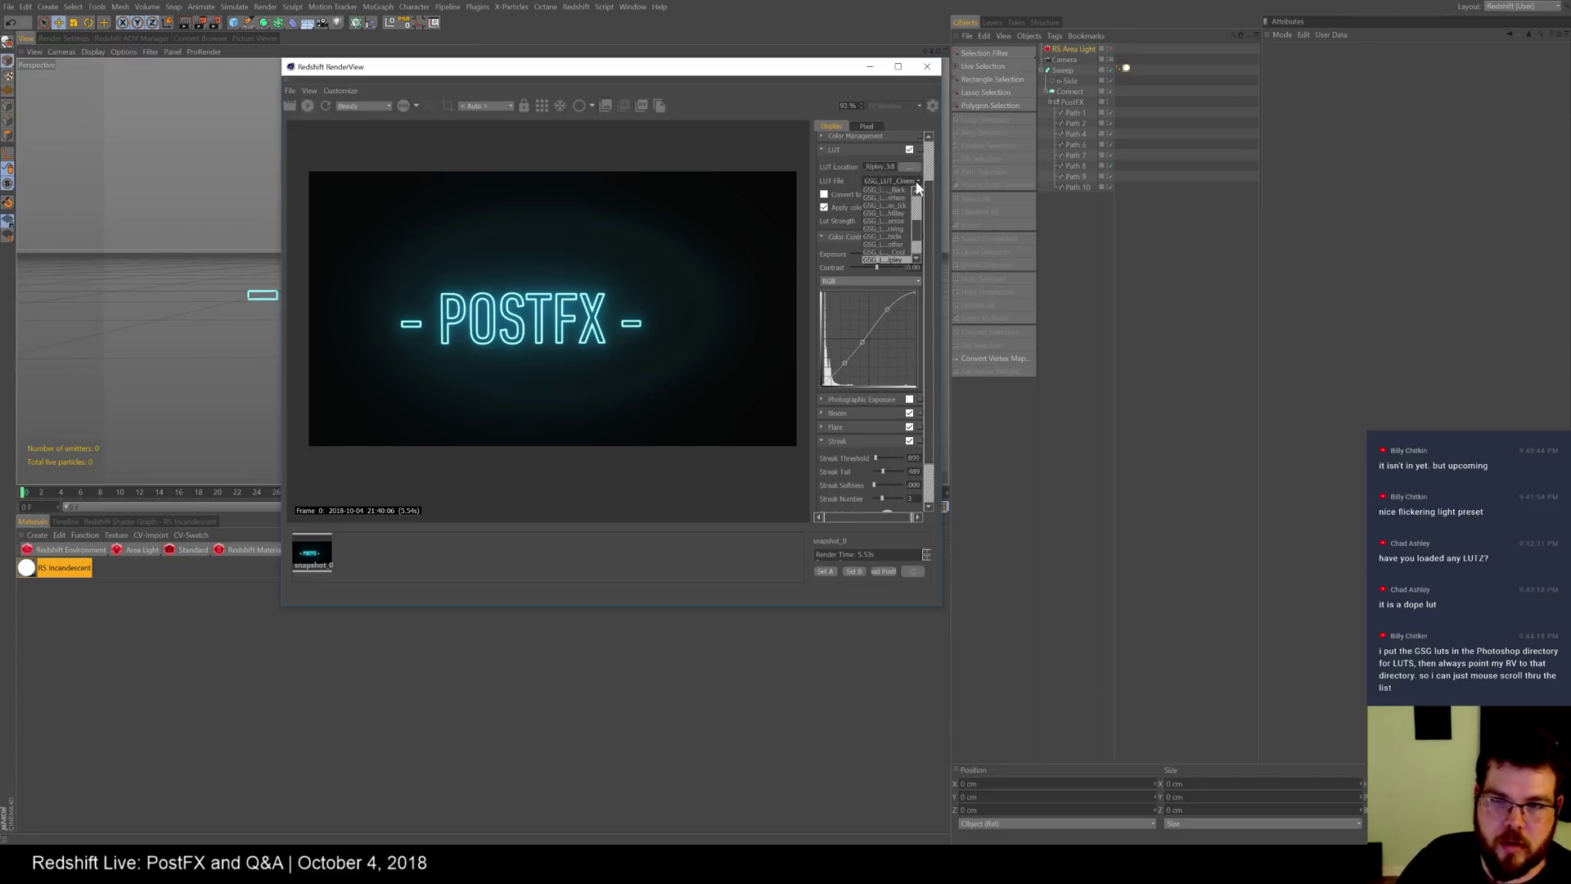
scroll(933, 193, "up", 2)
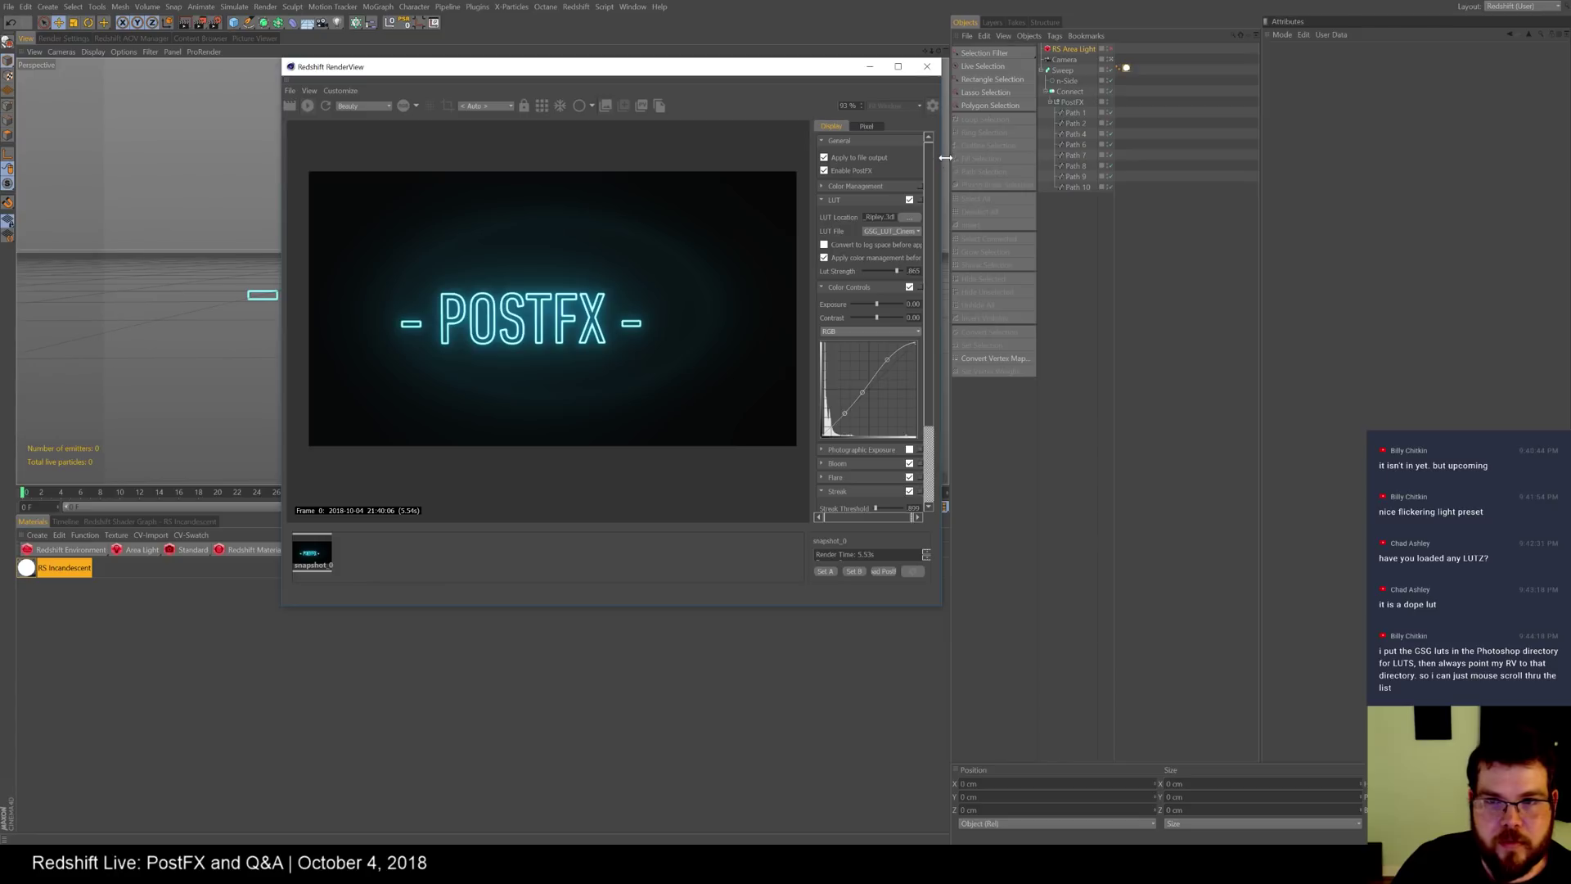
left_click_drag(942, 159, 1053, 159)
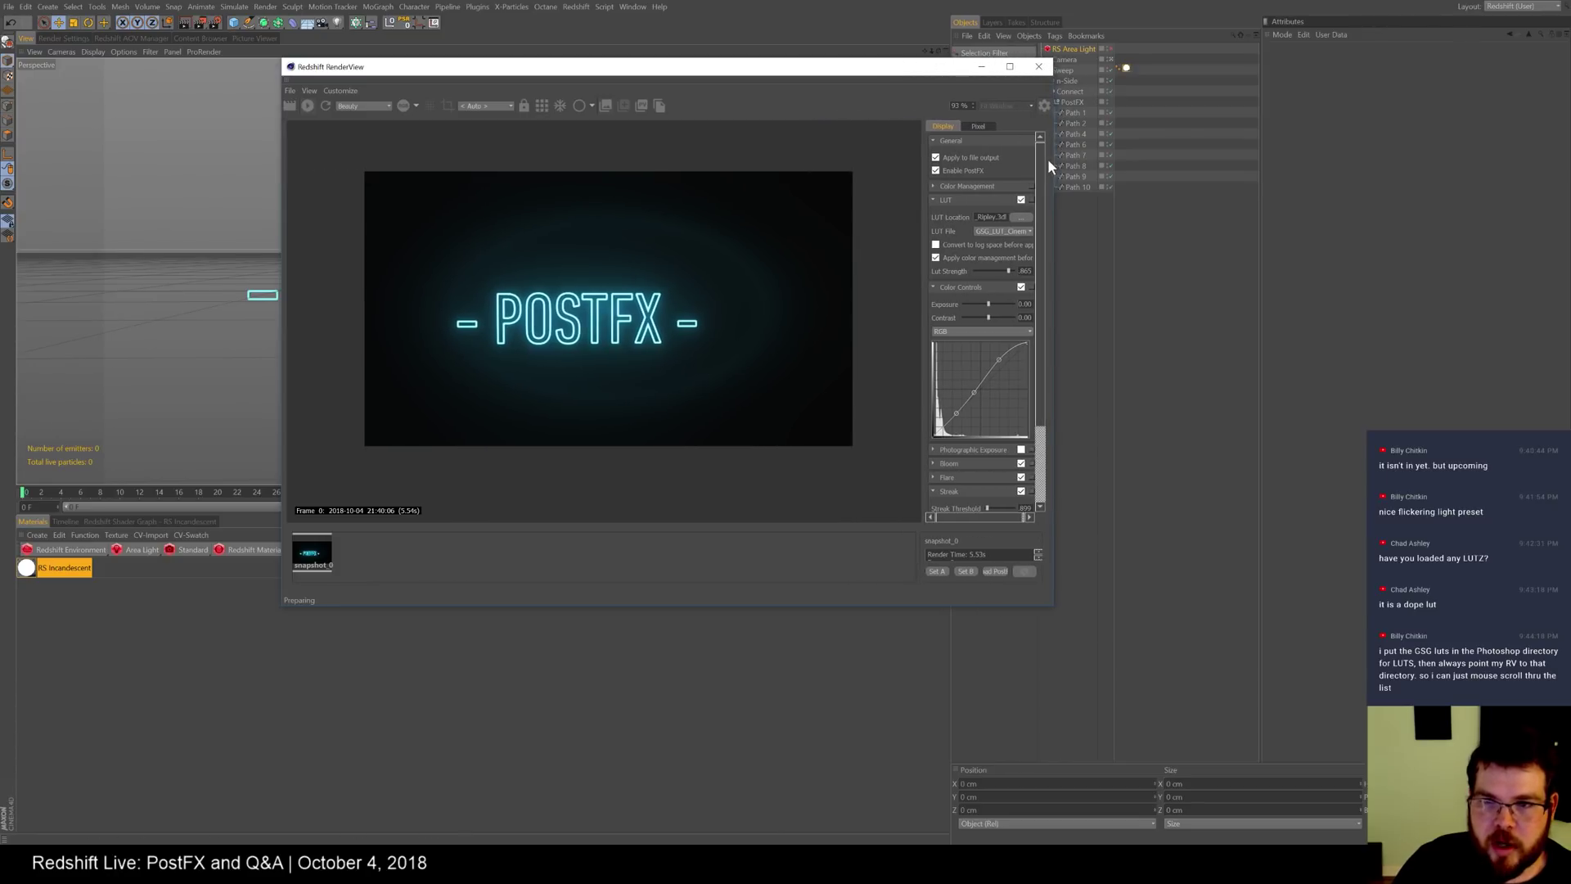
- Raise the midtone point of the RGB curve and pull its shadow point down to add contrast to the neon render
scroll(1014, 298, "down", 4)
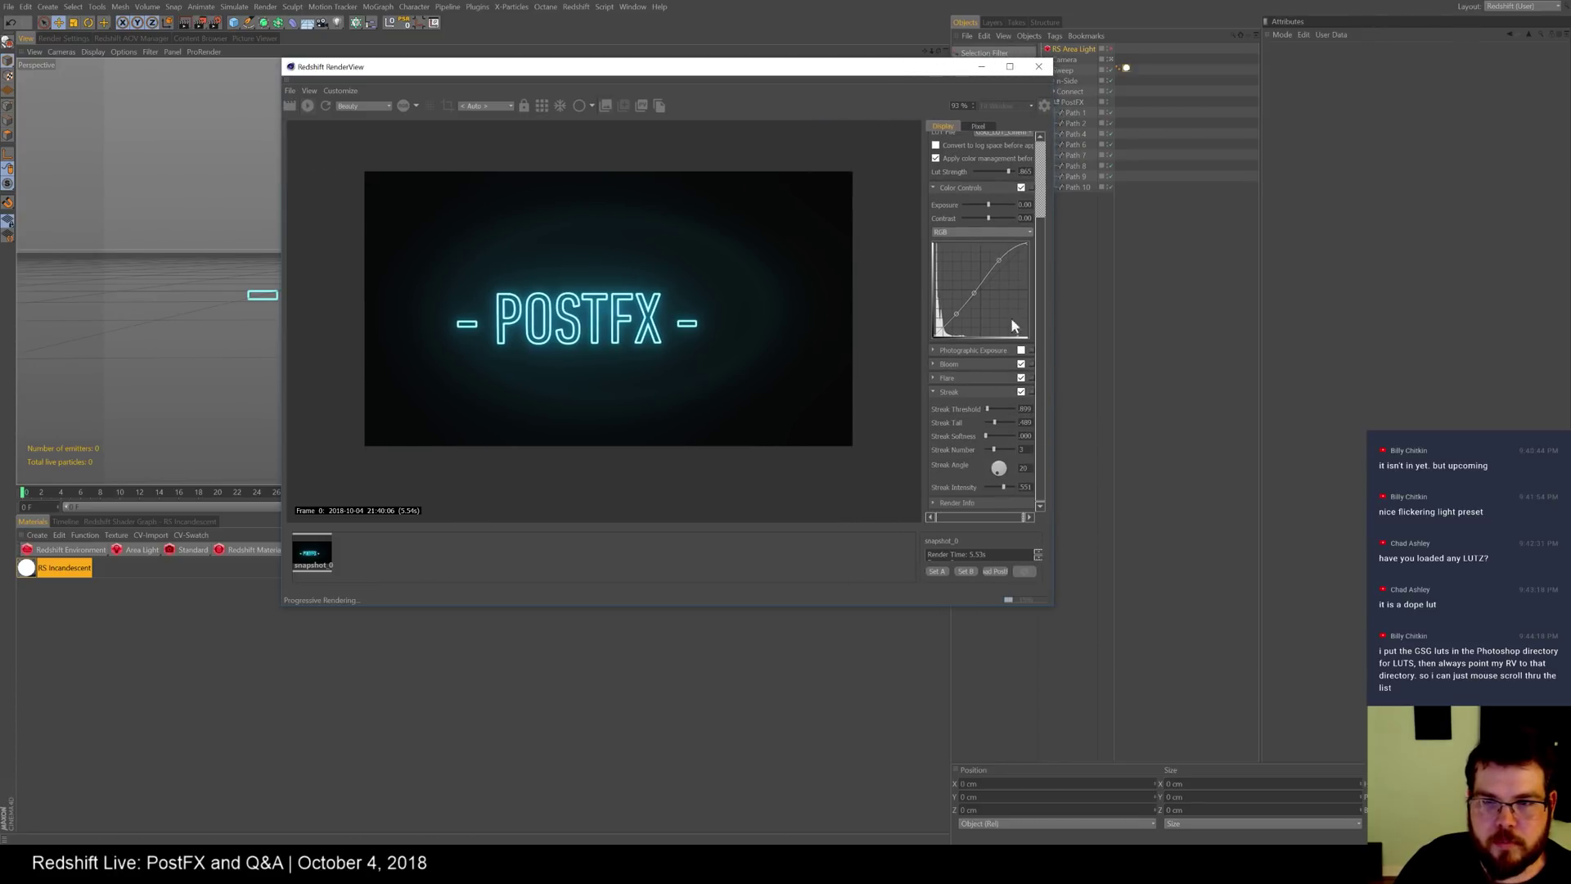
left_click_drag(960, 318, 967, 280)
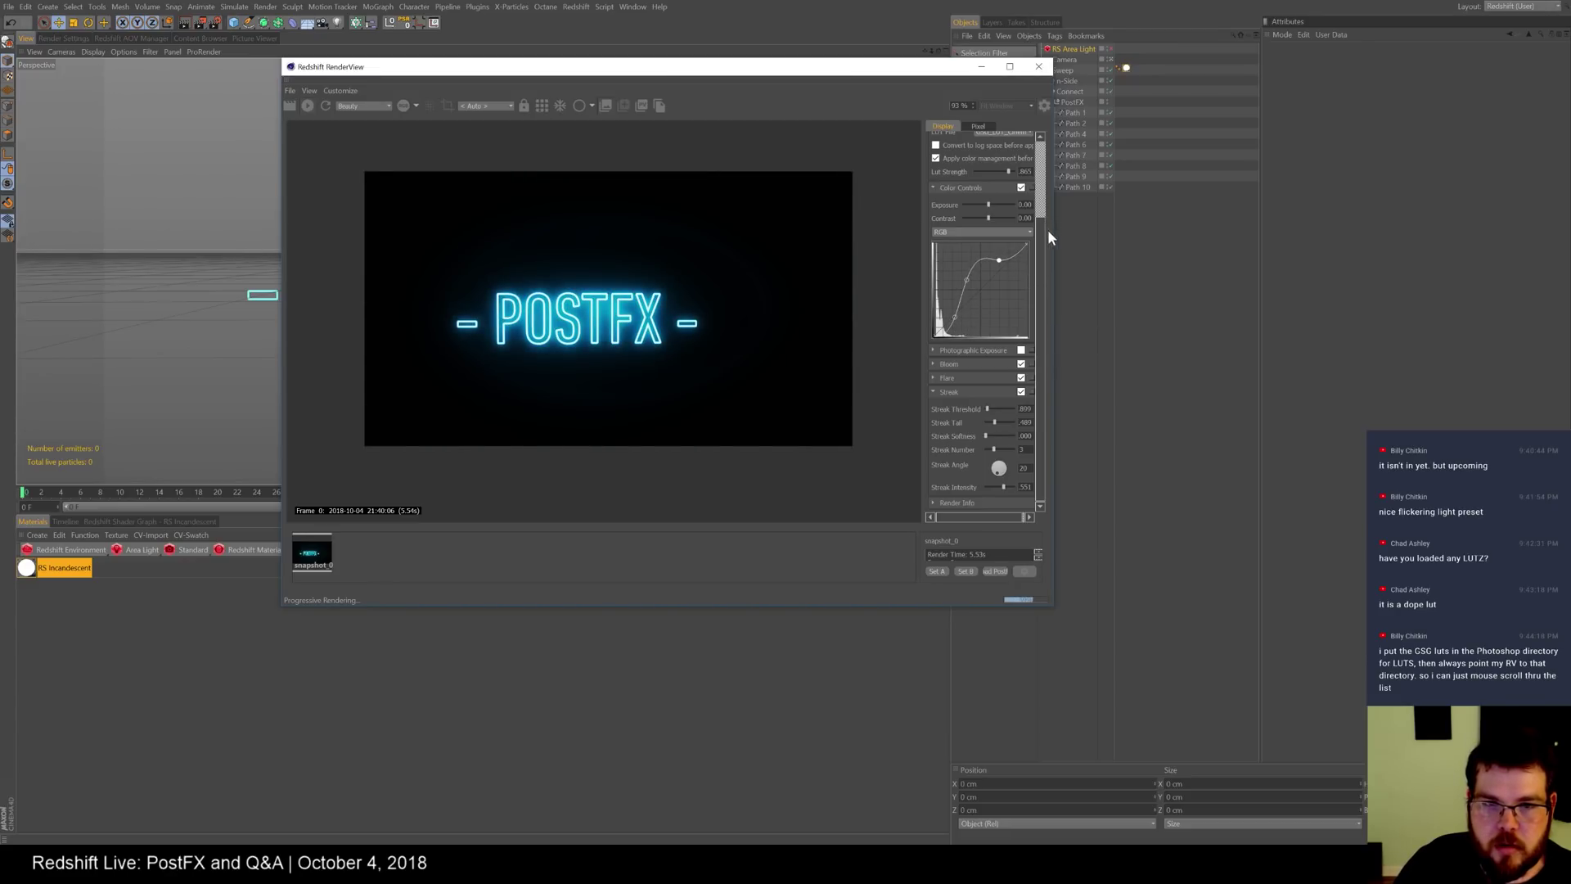
scroll(1043, 234, "up", 4)
scroll(1029, 404, "down", 4)
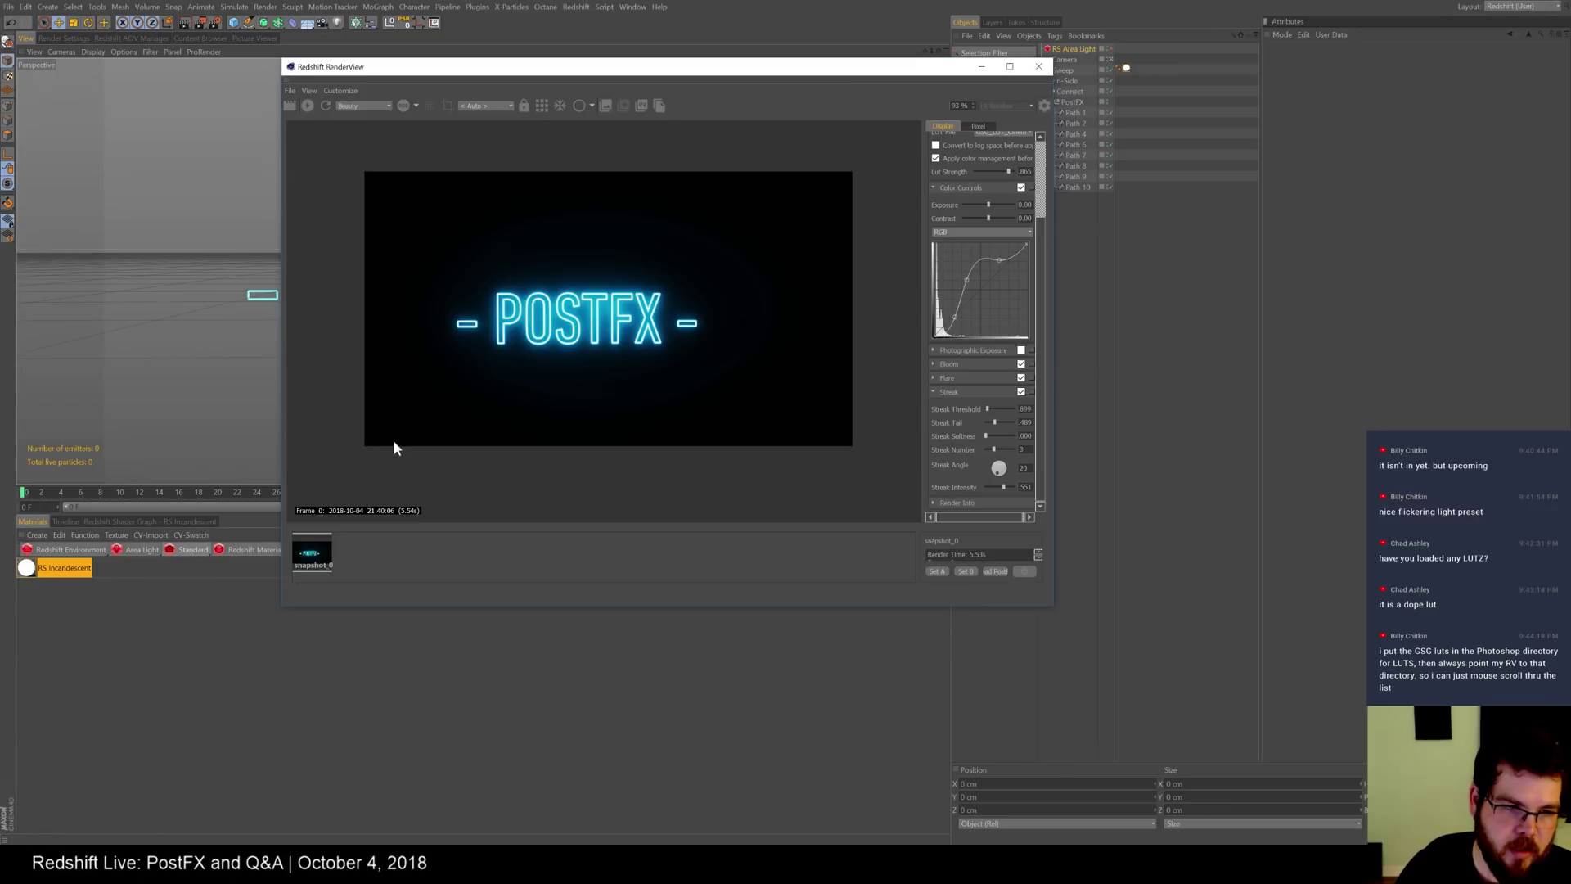
- Delete the material tag from the Sweep object and select the RS Area Light to show its settings
left_click_drag(830, 70, 666, 66)
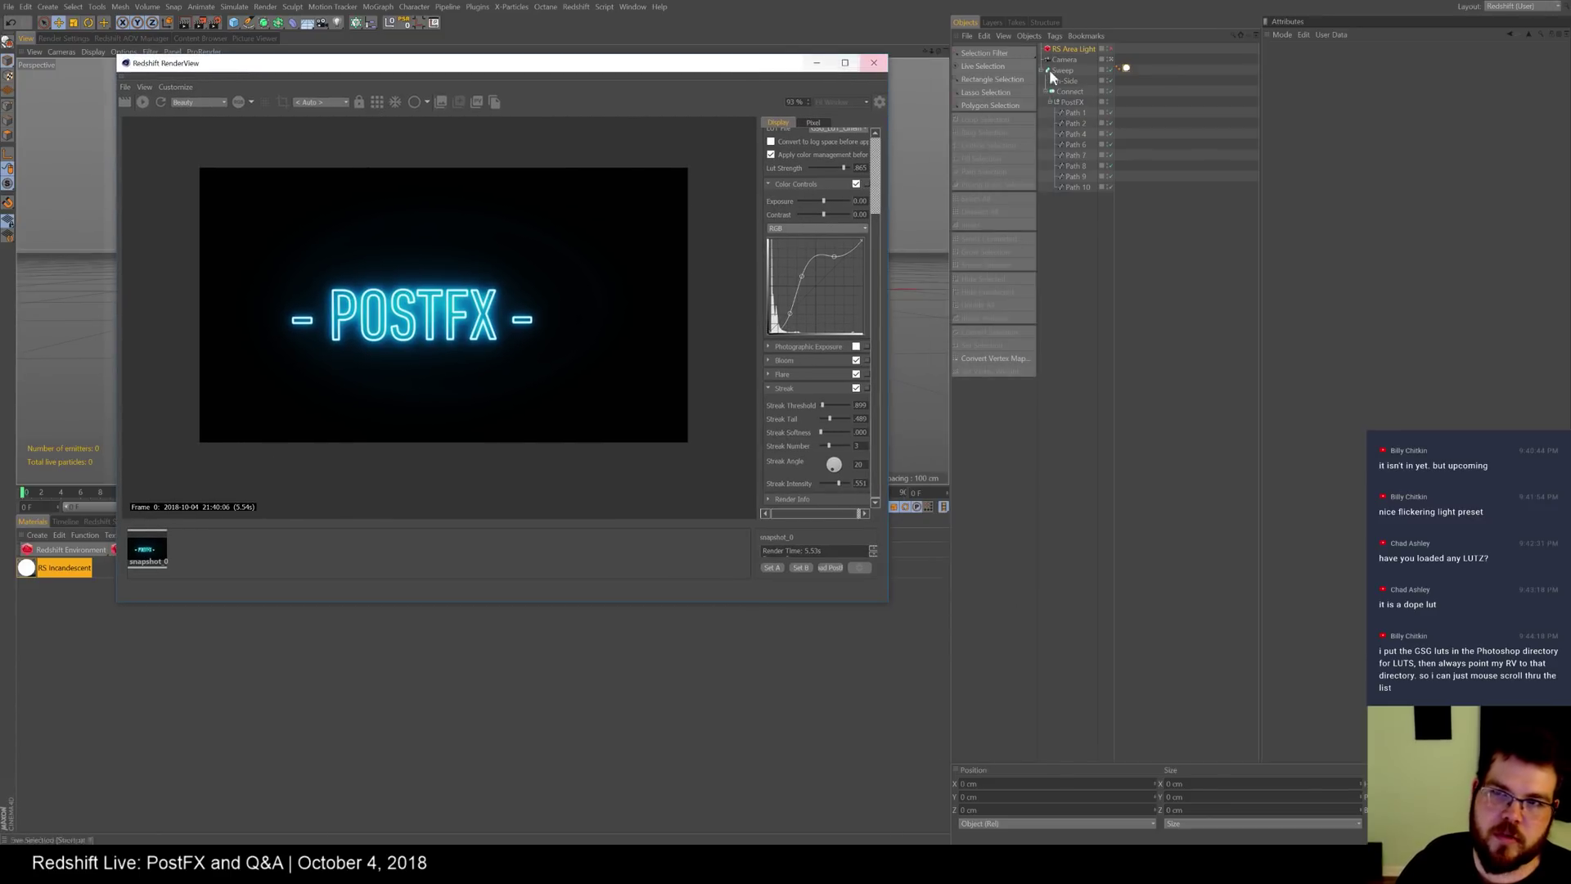
left_click(1111, 49)
left_click(1126, 69)
key("Delete")
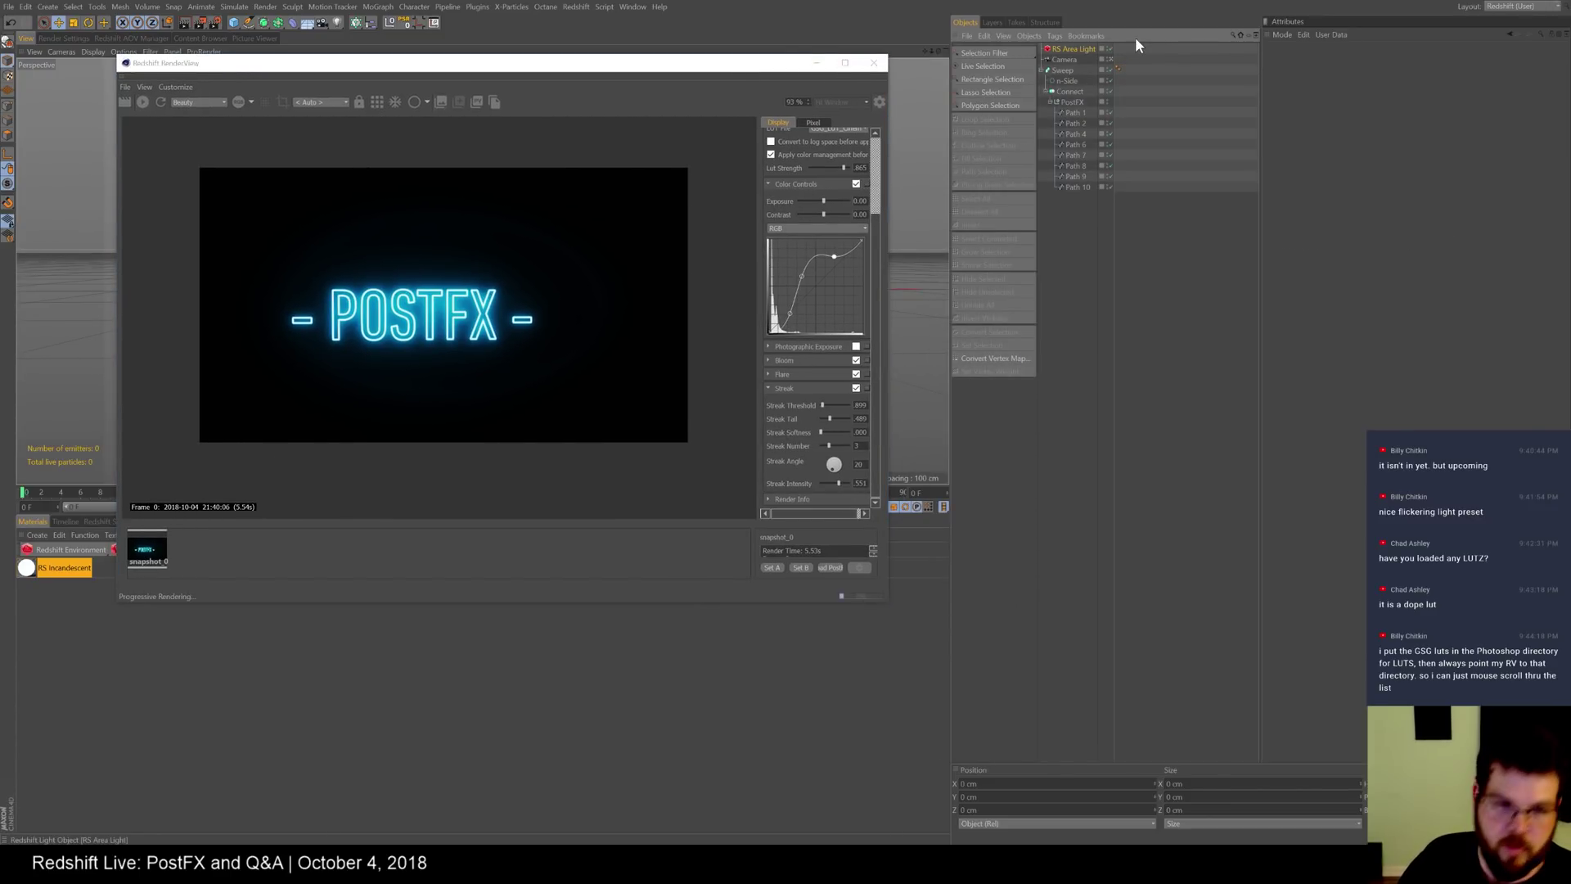
left_click_drag(655, 71, 692, 85)
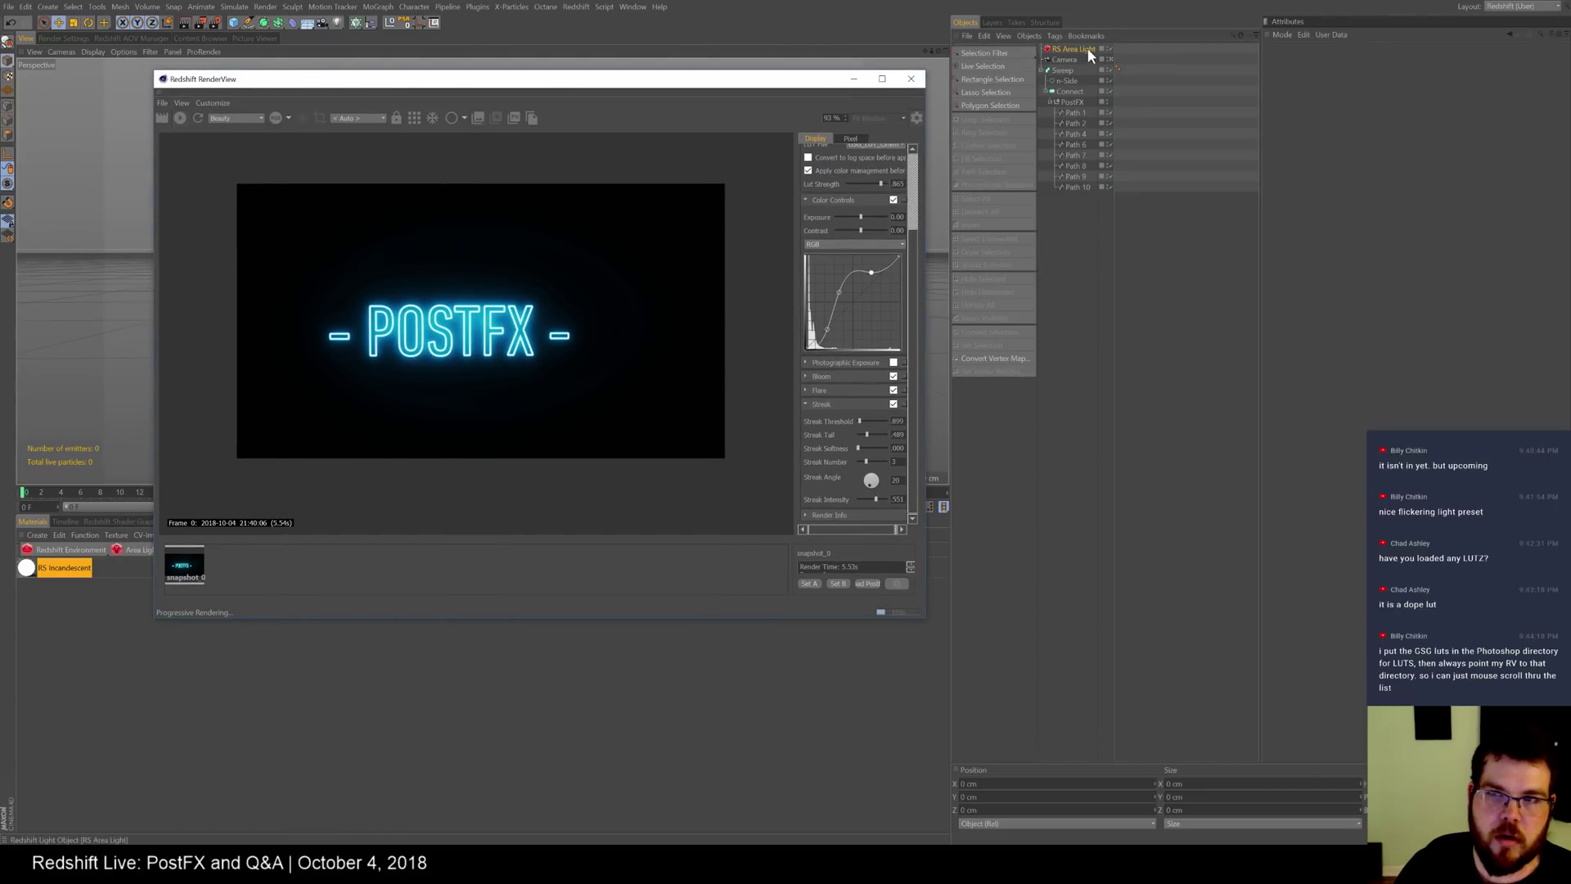
left_click(1082, 49)
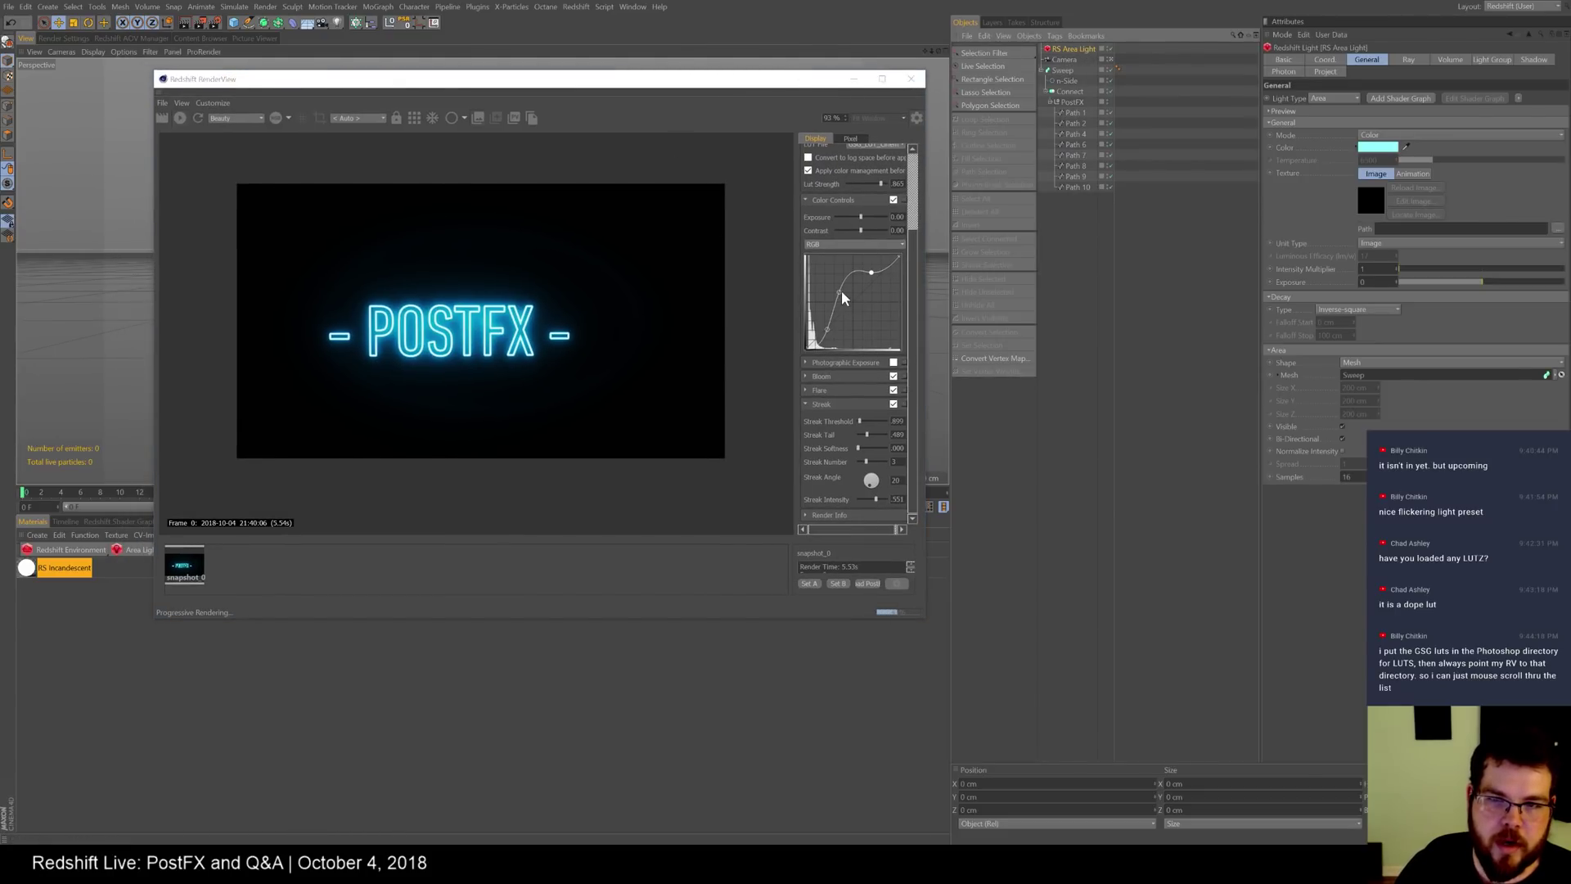
- Soften the midtone point of the RGB curve and start a live render of the scene
left_click_drag(839, 292, 845, 293)
left_click_drag(693, 79, 630, 57)
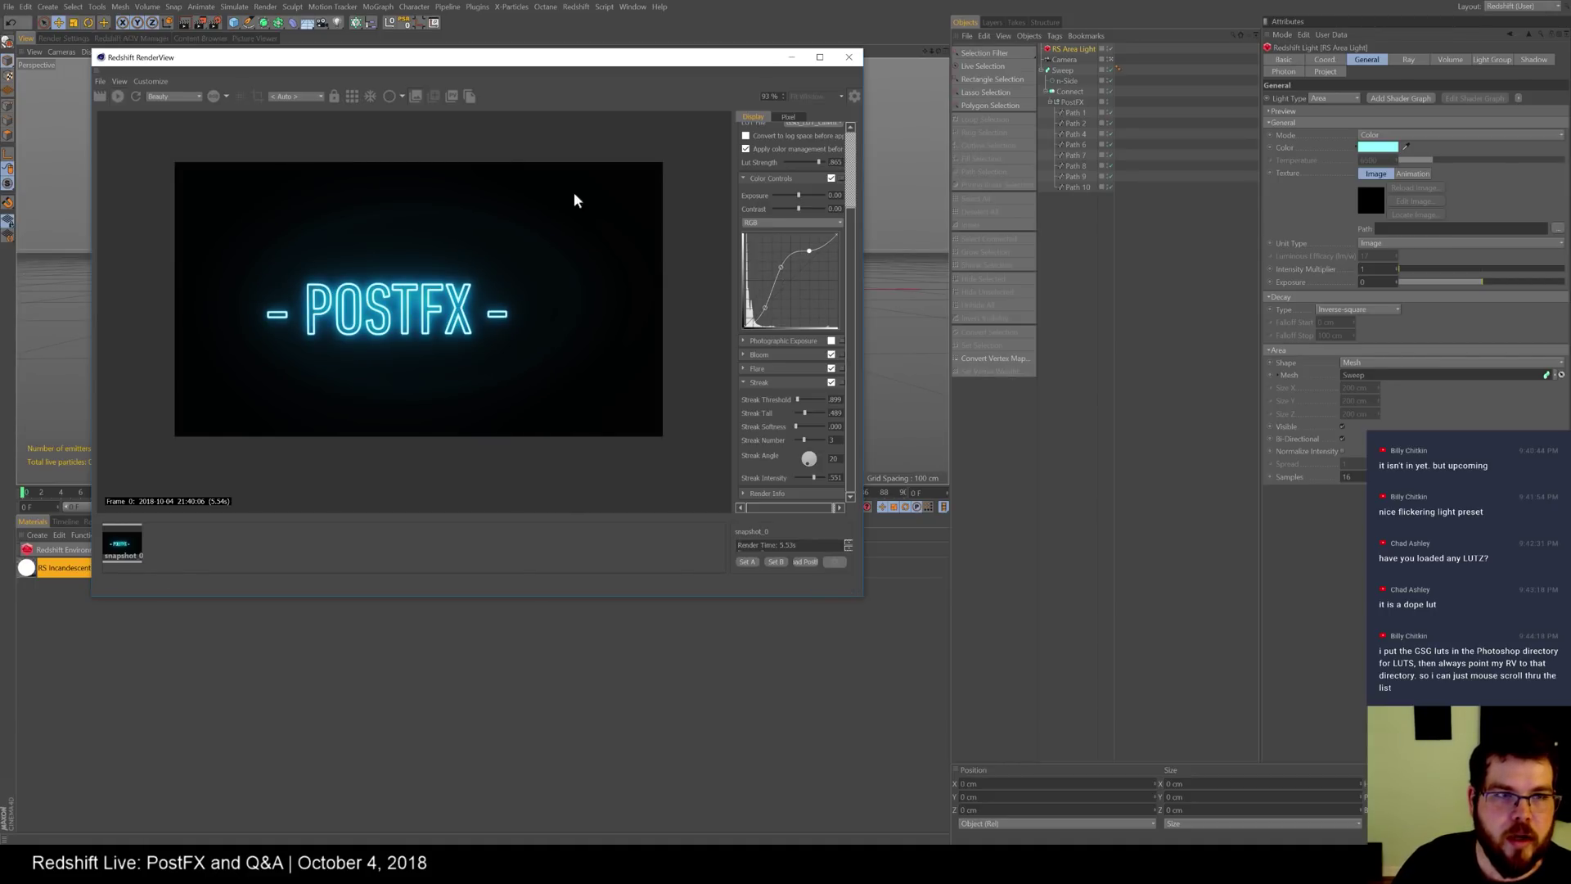
left_click(135, 95)
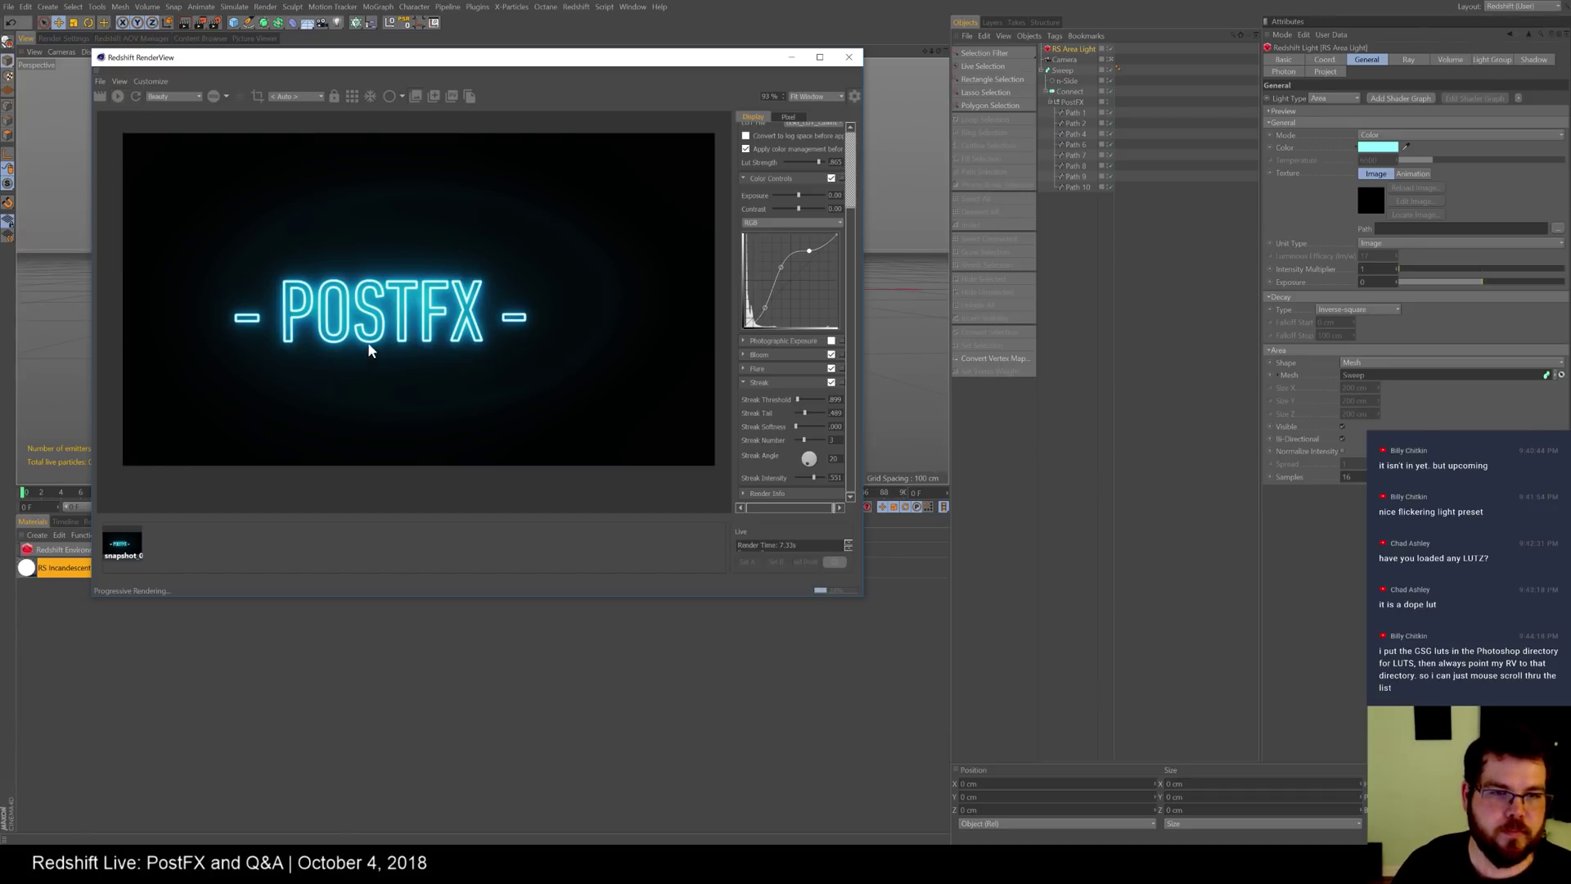
scroll(385, 325, "down", 1)
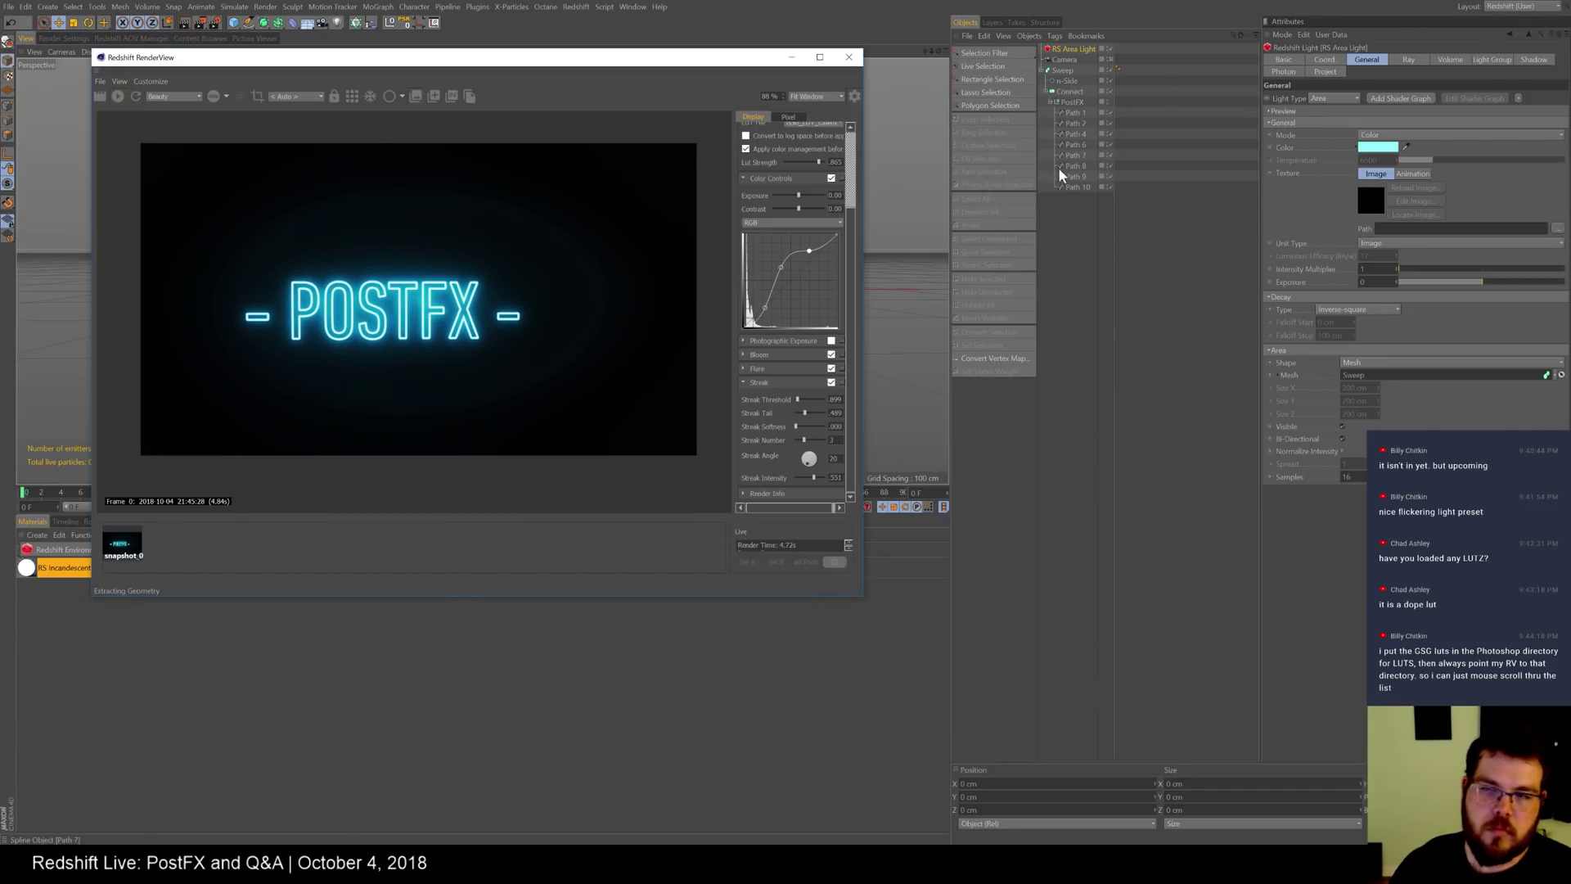
left_click(748, 178)
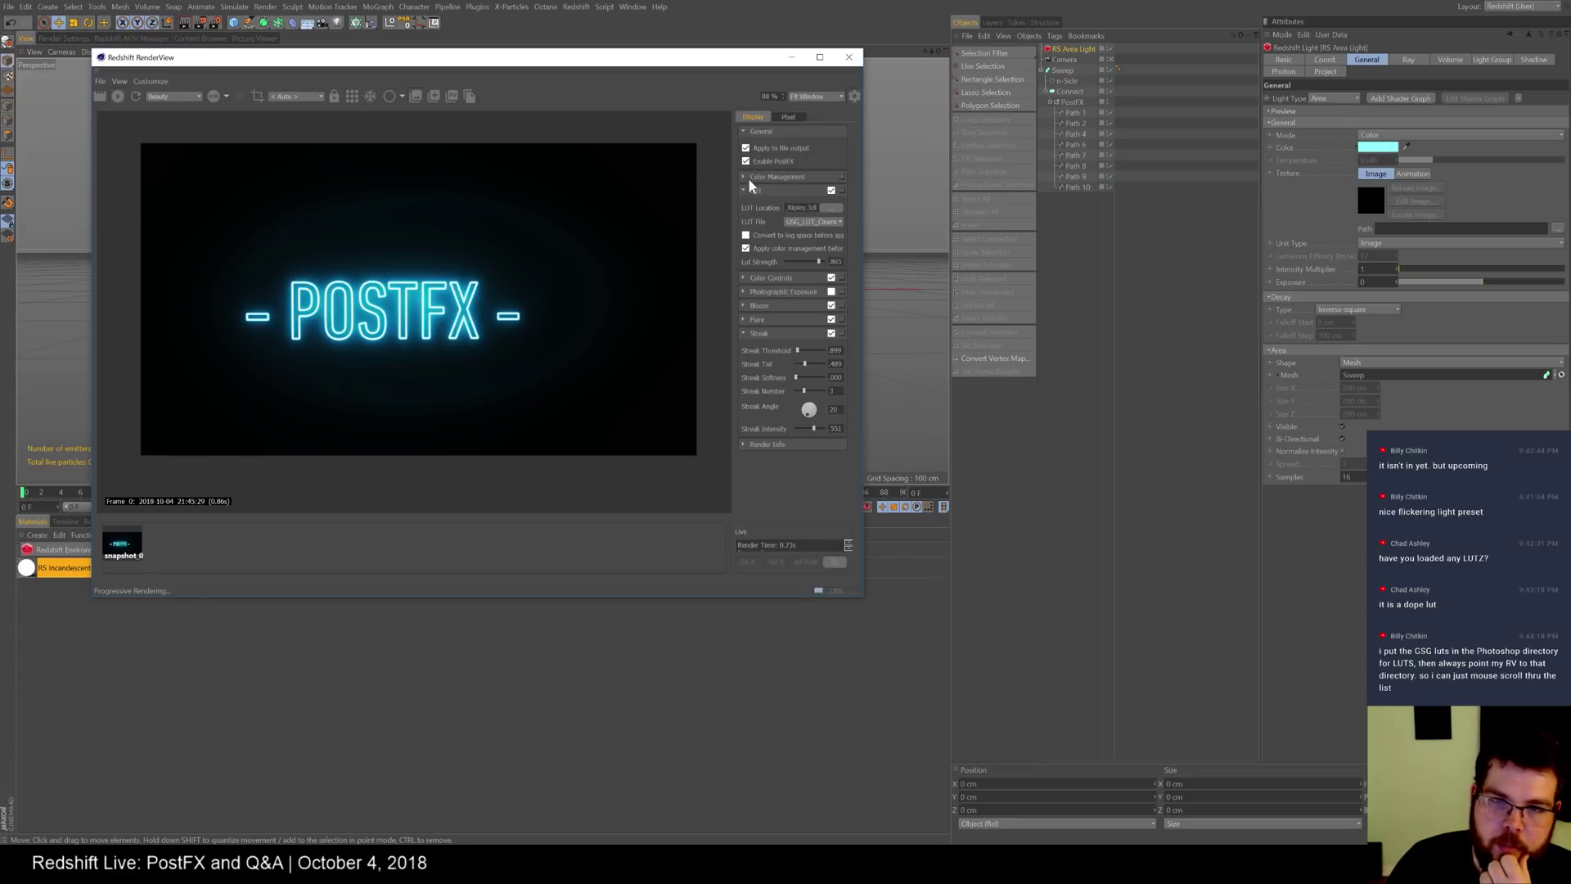
- Add a Redshift Environment to the scene and set the RS Area Light's volume Contribution Scale to 1
left_click_drag(560, 62, 754, 76)
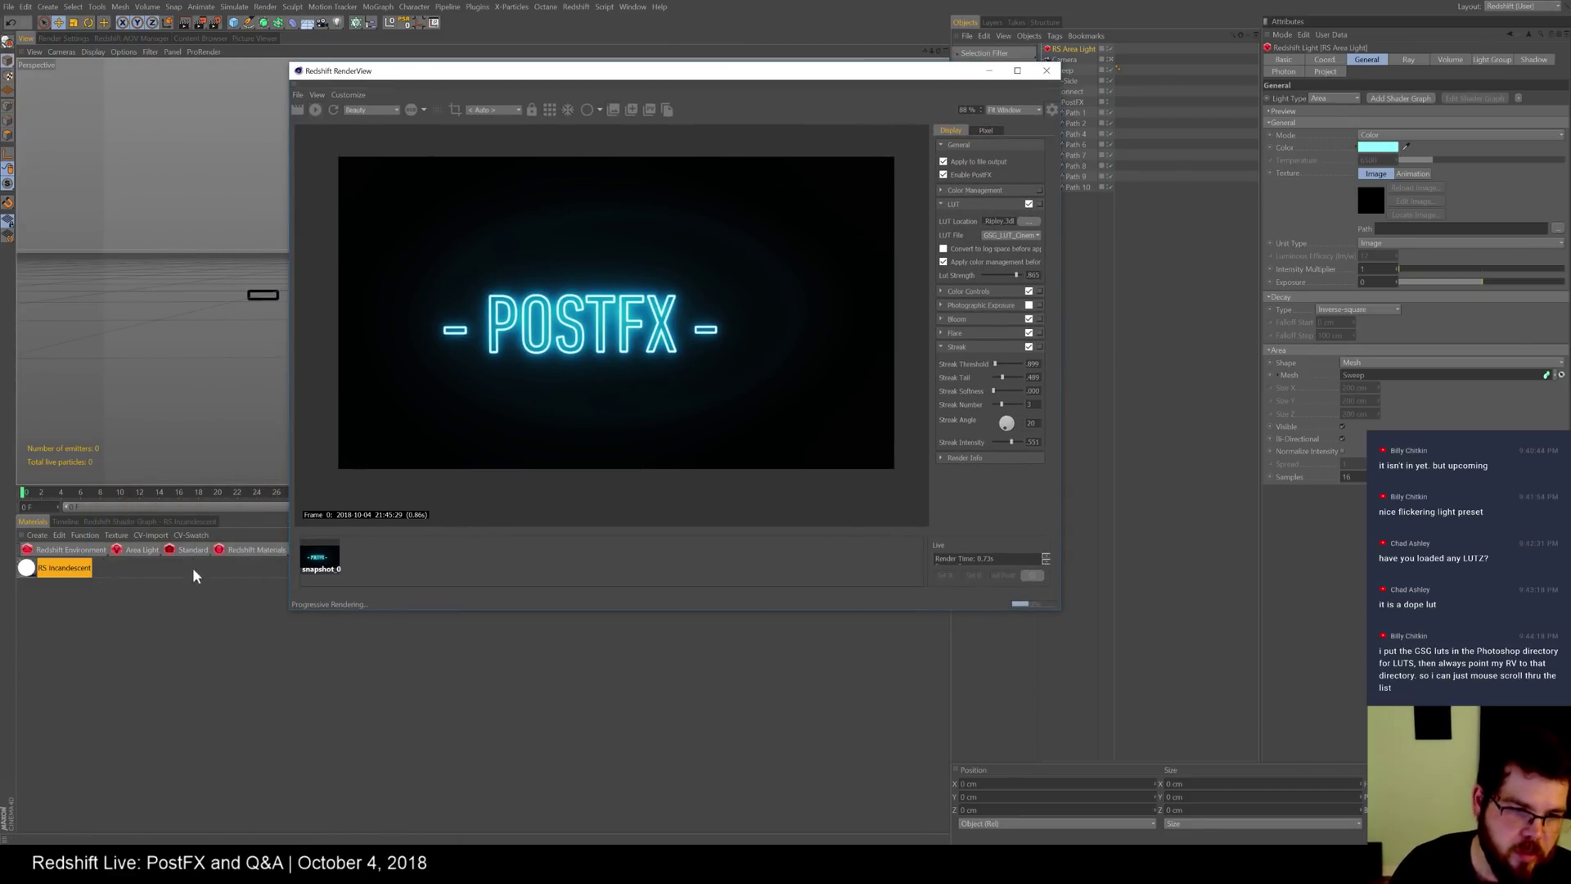
left_click(71, 549)
left_click_drag(841, 73, 738, 72)
left_click(1088, 60)
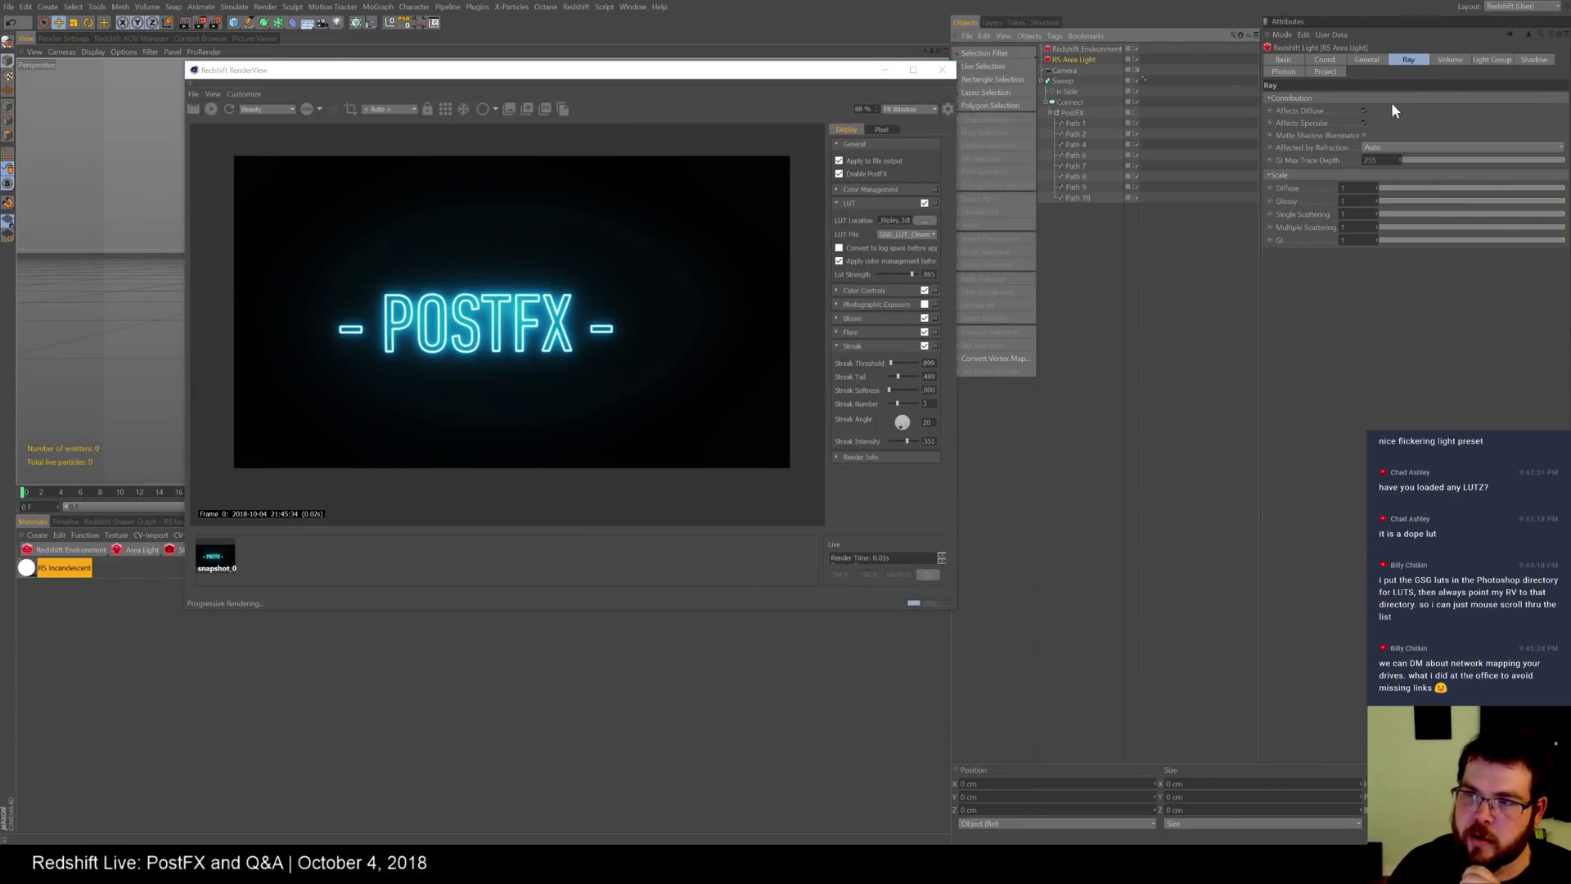
left_click(1450, 61)
left_click_drag(1396, 102, 1564, 101)
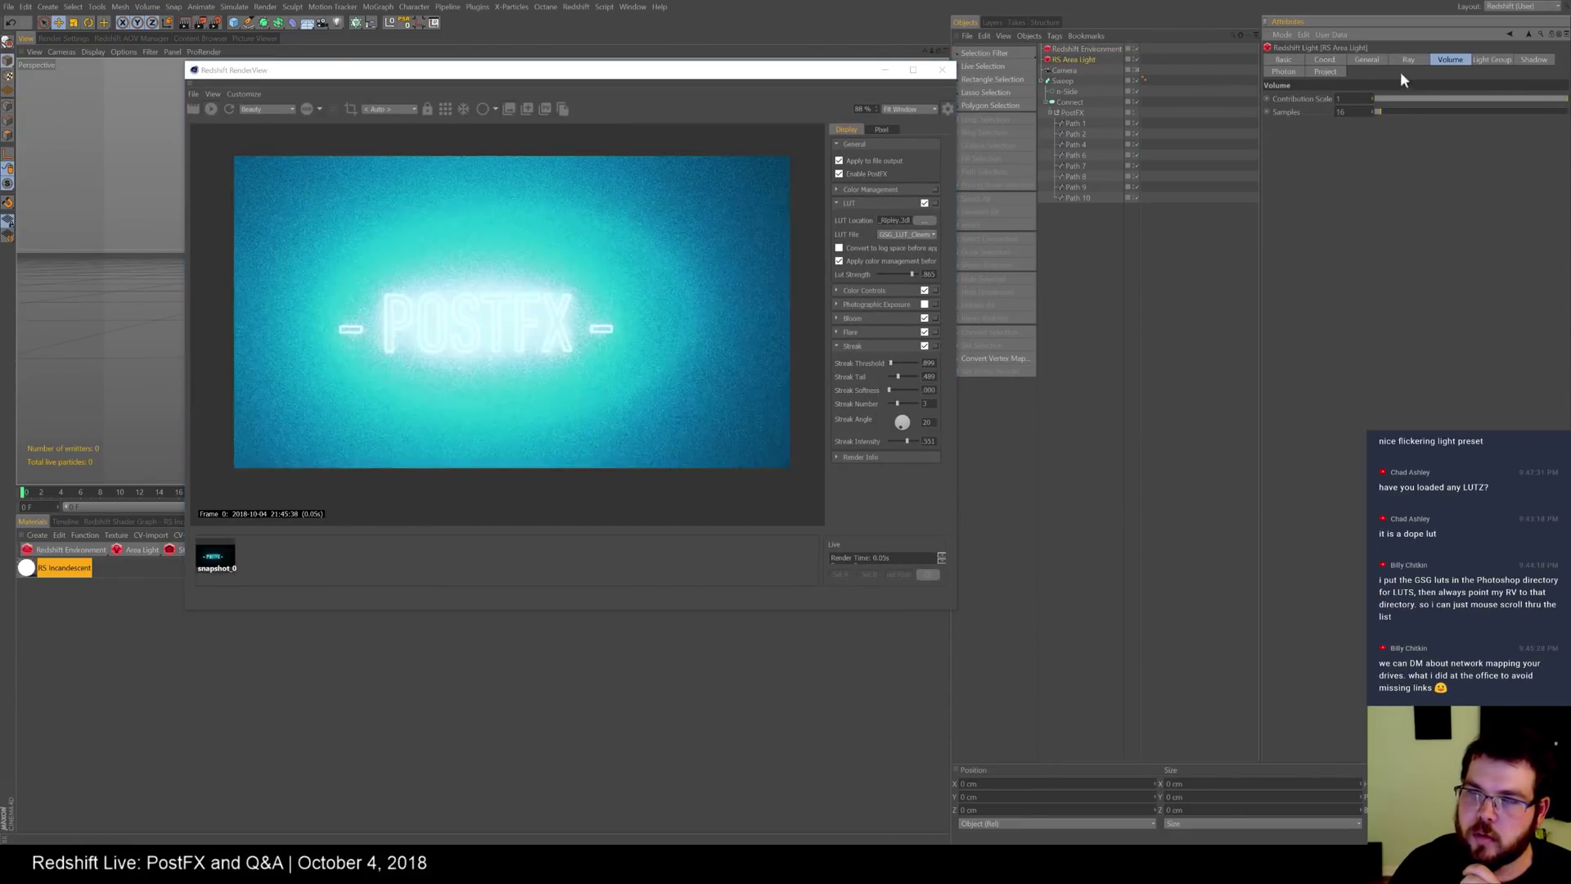
- Set the Redshift Environment's volume scattering to 0.005 and its attenuation to about 0.055
left_click(1113, 50)
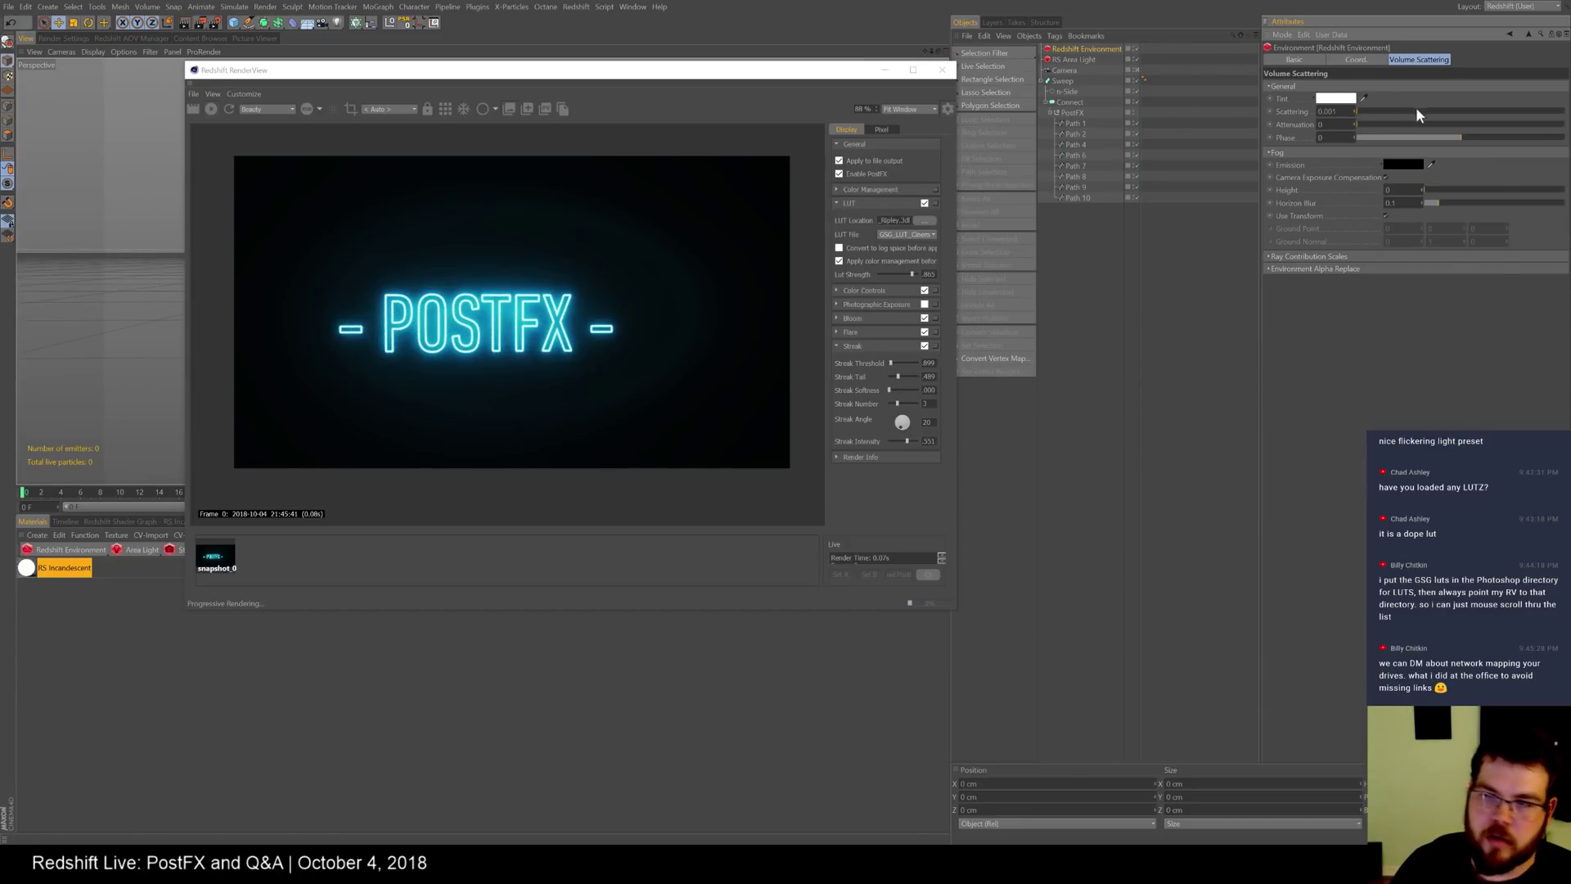
mouse_move(1378, 124)
left_mouse_down()
mouse_move(1396, 123)
mouse_move(1382, 122)
left_mouse_up()
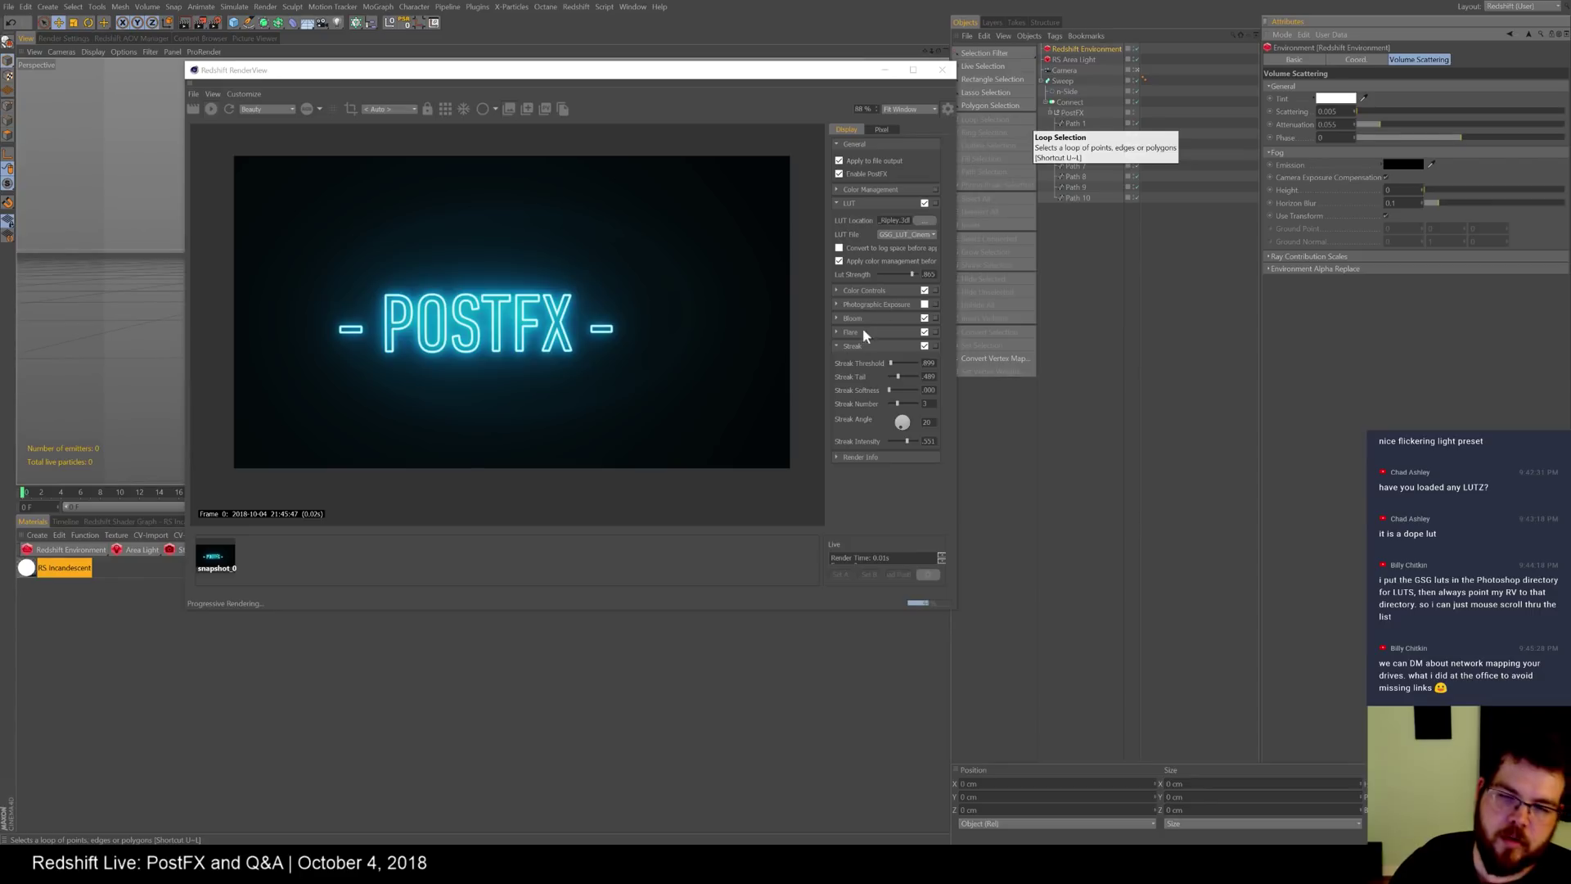
- Expand the Bloom settings, raise the bloom intensity for a stronger glow, and collapse the section again
left_click(838, 318)
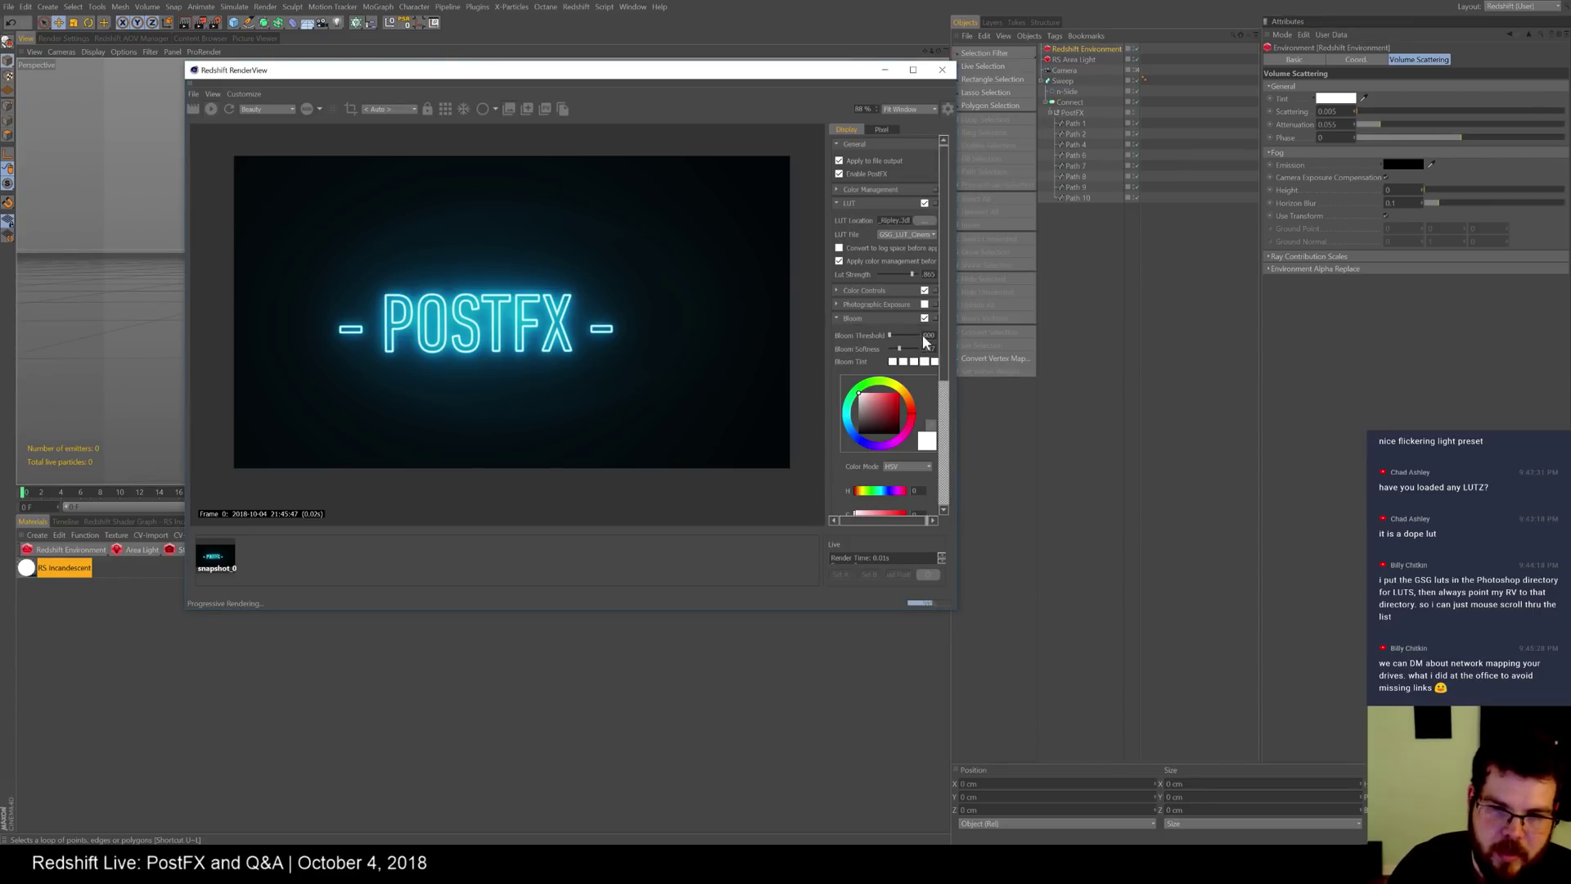
left_click_drag(942, 334, 949, 411)
left_click_drag(906, 363, 907, 363)
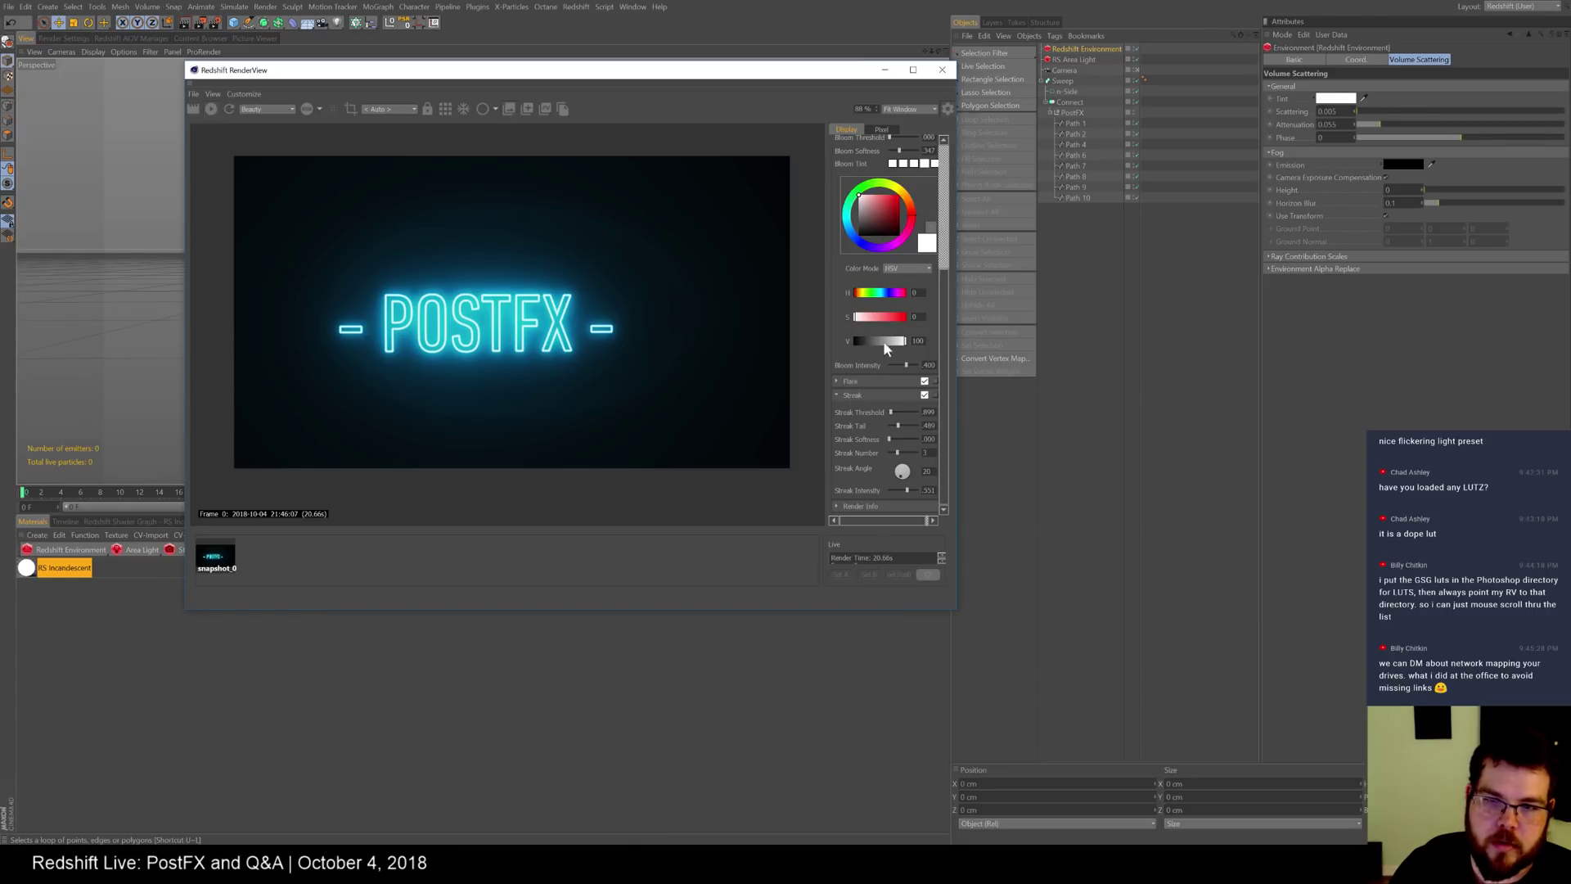
left_click_drag(944, 283, 940, 211)
left_click(837, 226)
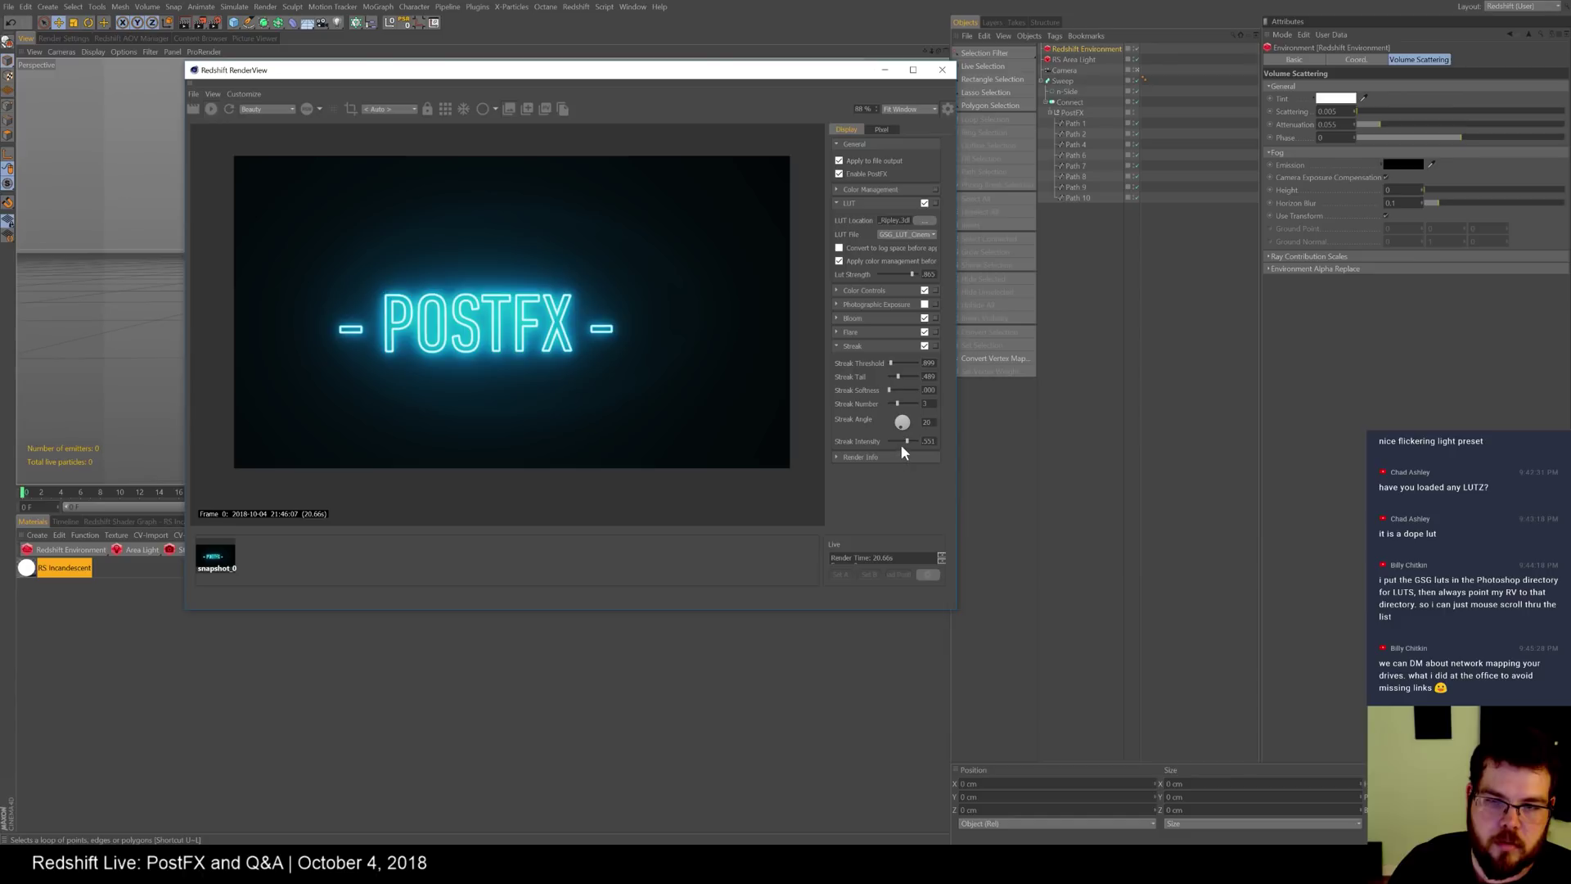
- Strengthen the Streak effect by raising its intensity, setting the threshold to about 0.449 and the tail to about 0.804
mouse_move(907, 441)
left_mouse_down()
mouse_move(925, 442)
mouse_move(910, 437)
left_mouse_up()
left_click_drag(891, 362, 914, 376)
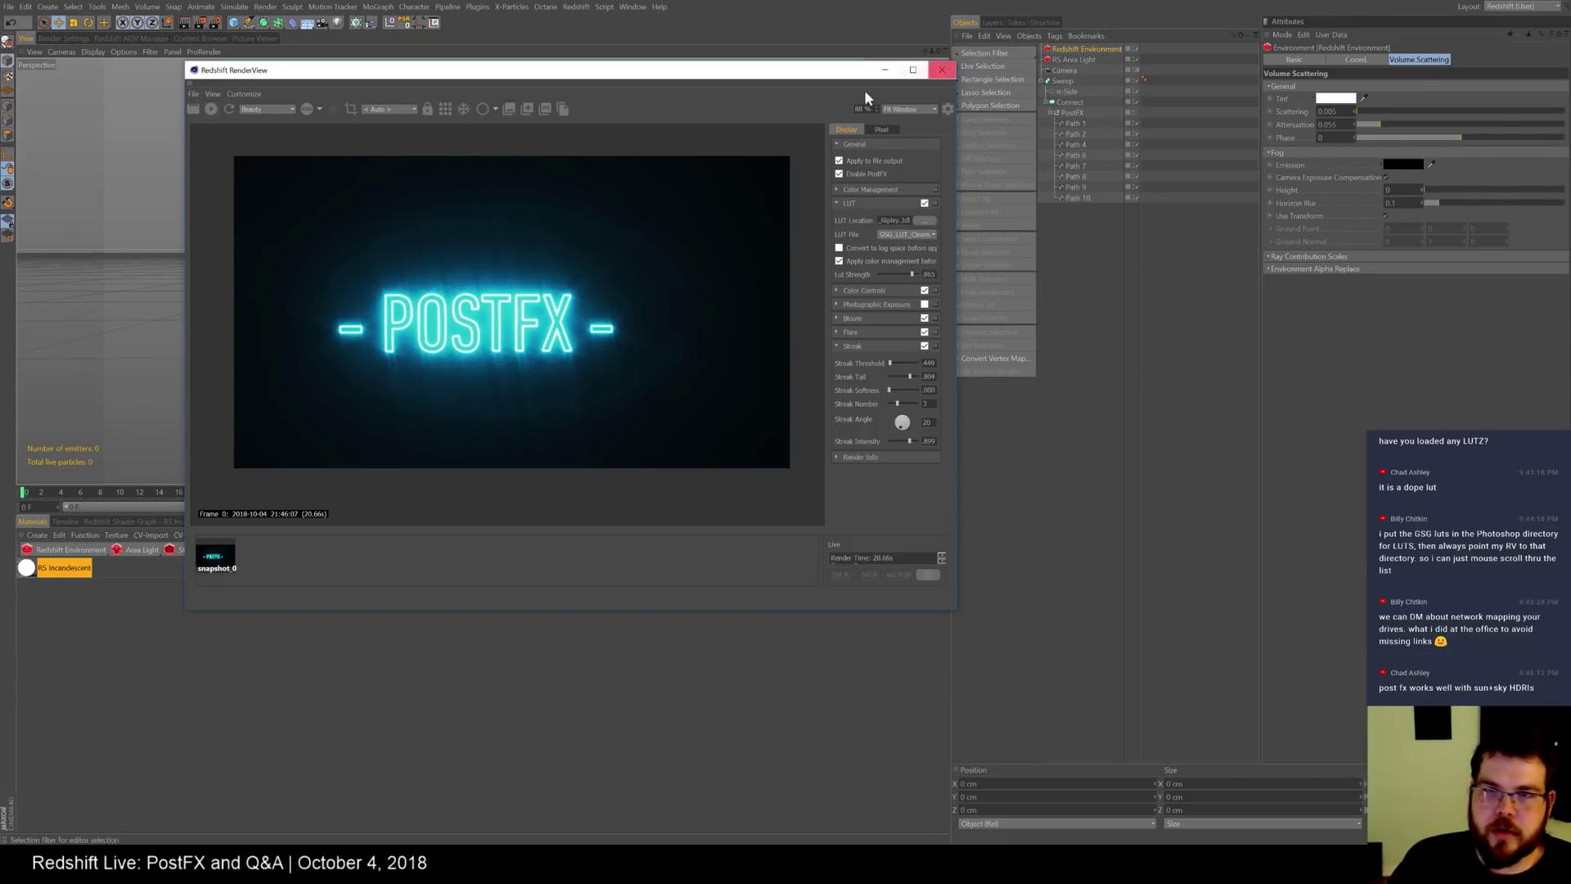
- Add an RS Dome Light to the scene and move the RenderView window off the object list
left_click_drag(503, 78, 668, 60)
left_click(258, 555)
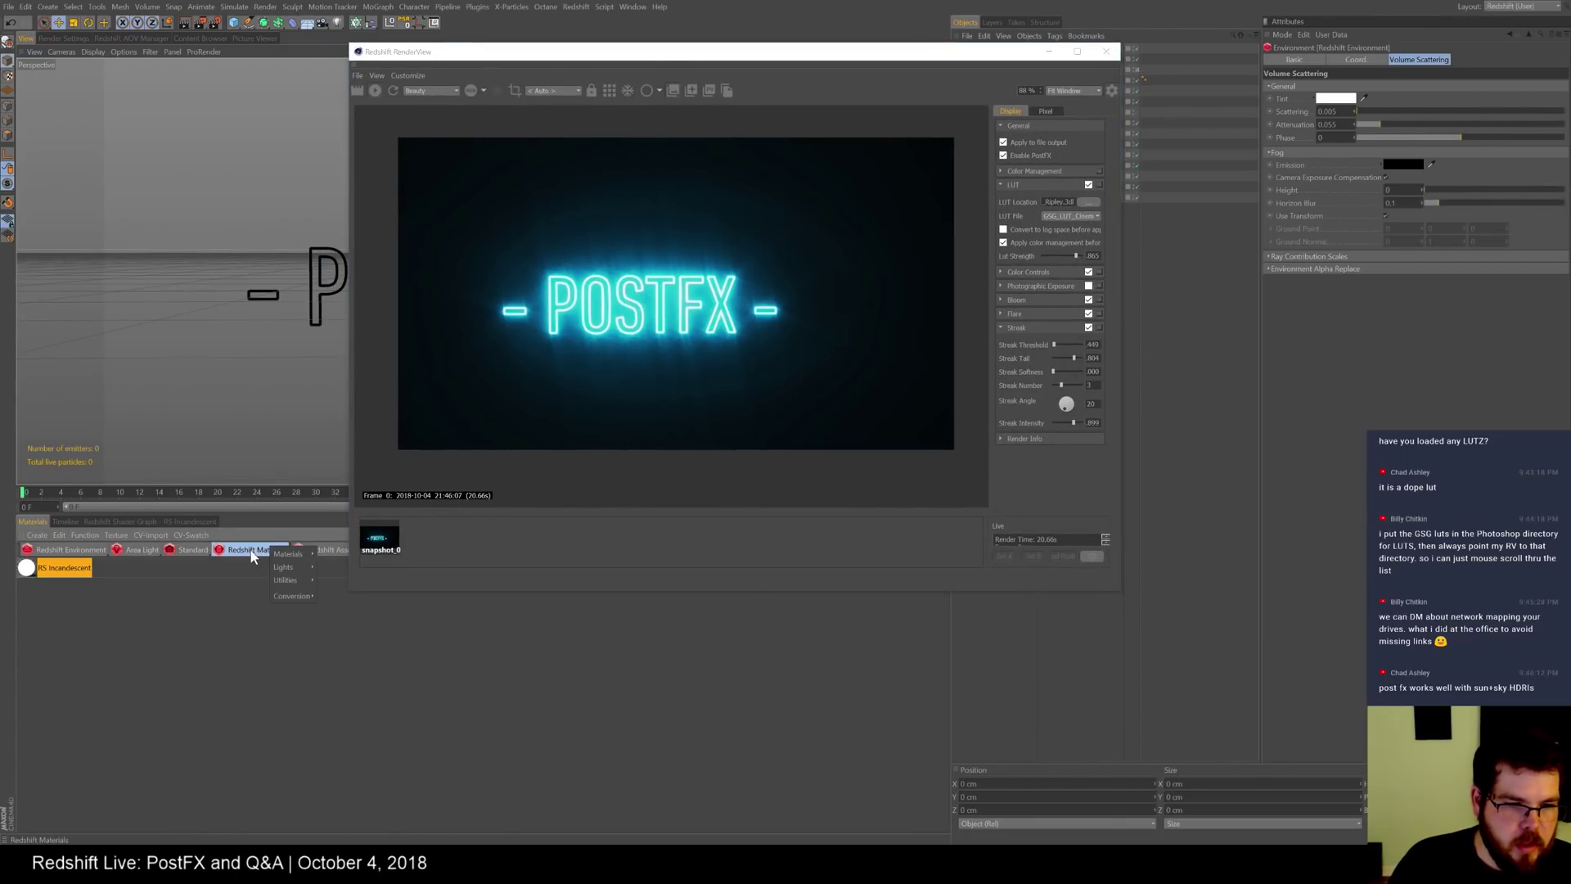
left_click(143, 551)
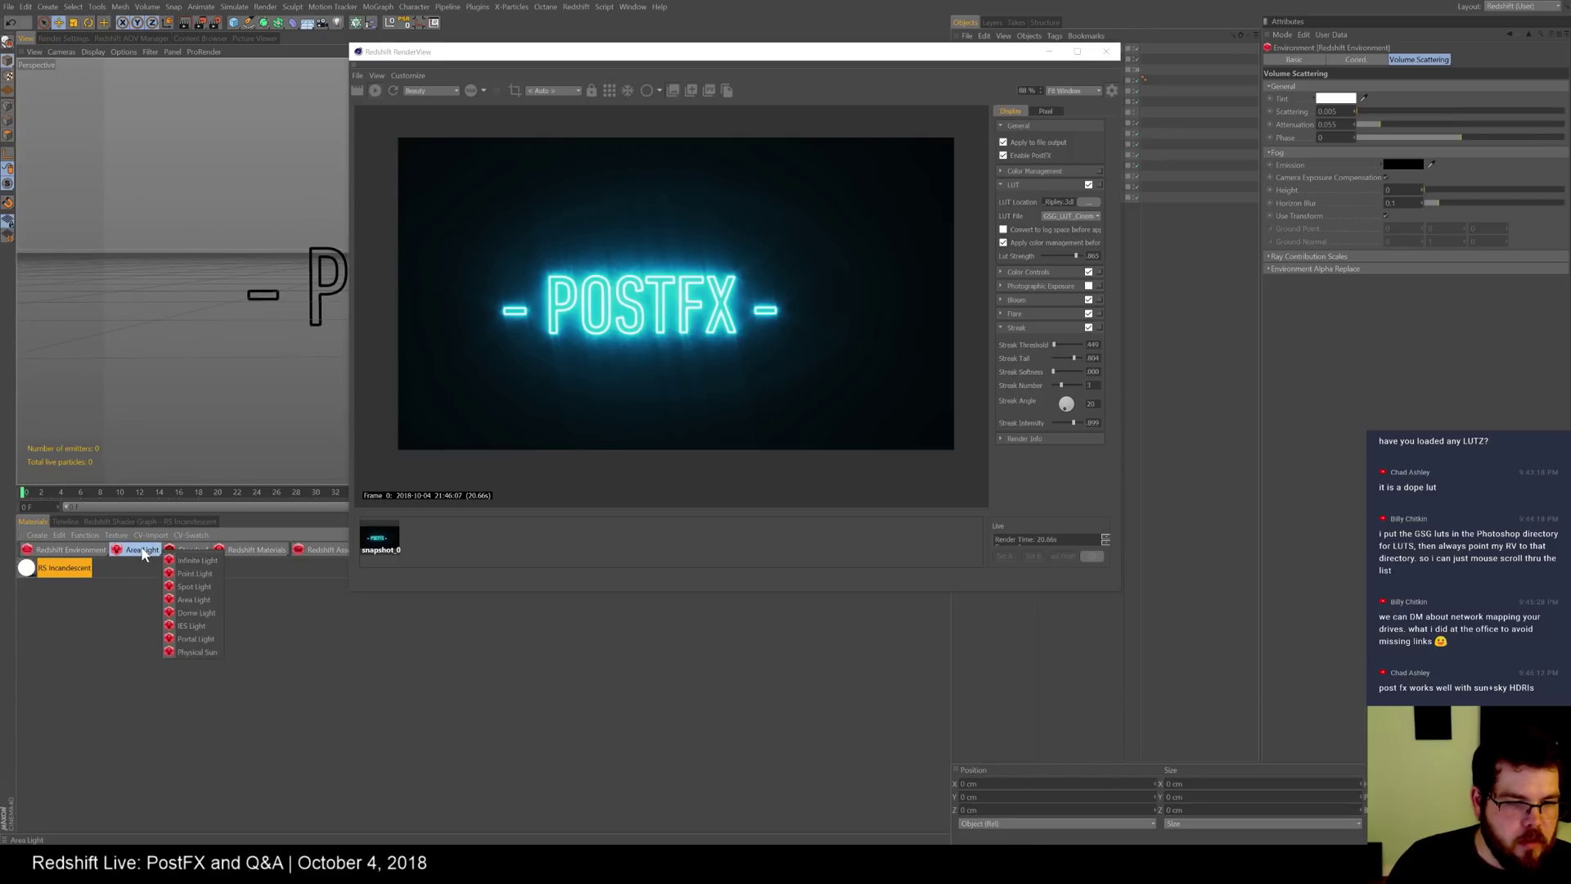
left_click(205, 612)
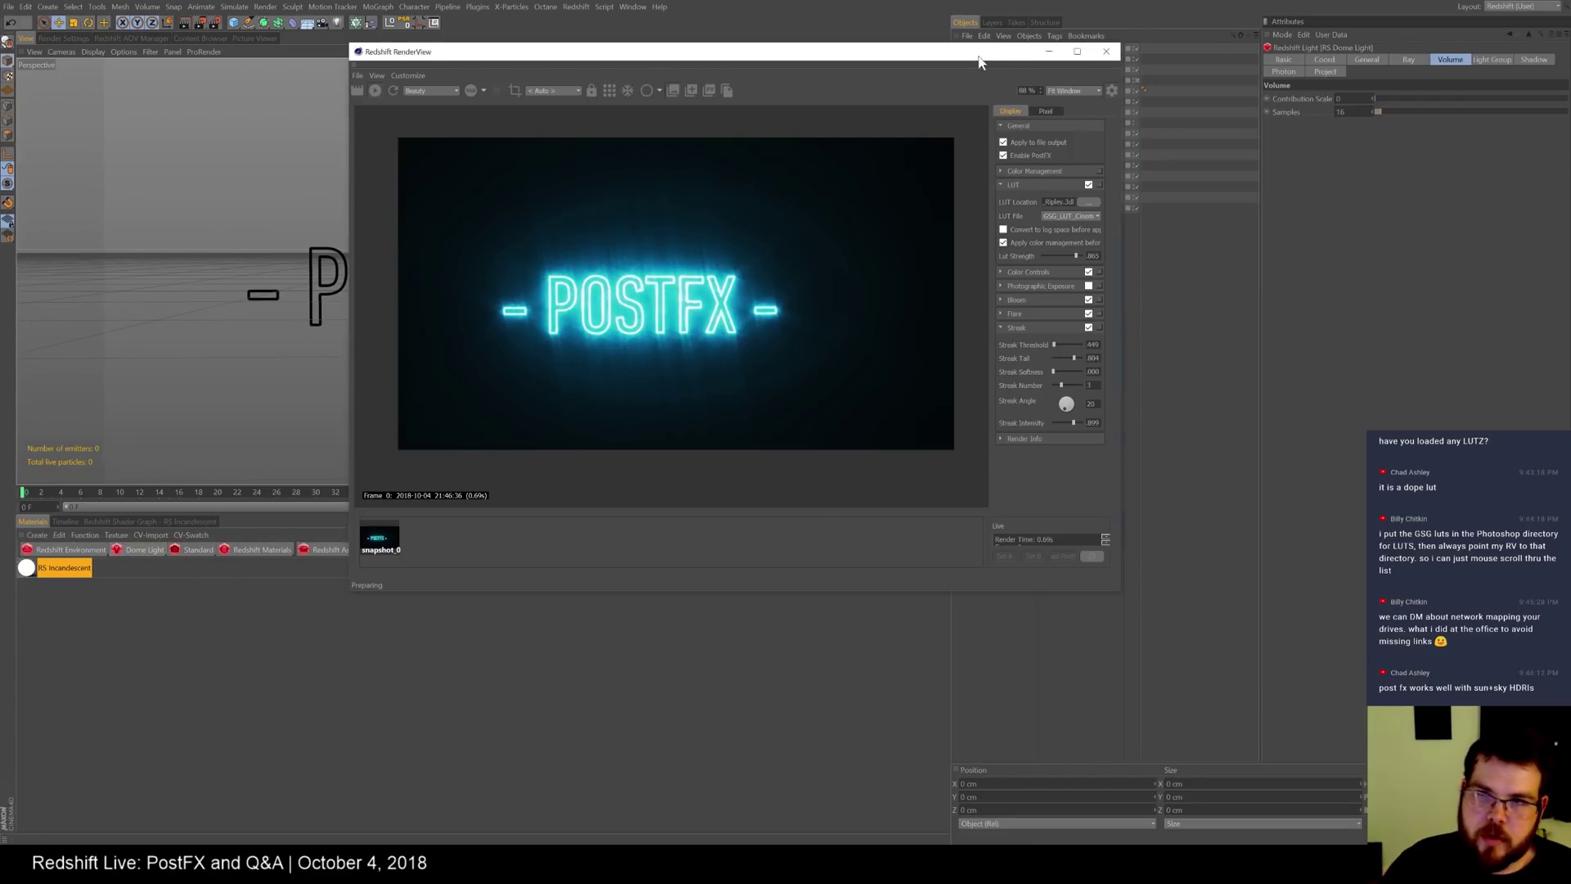
left_click_drag(981, 62, 900, 88)
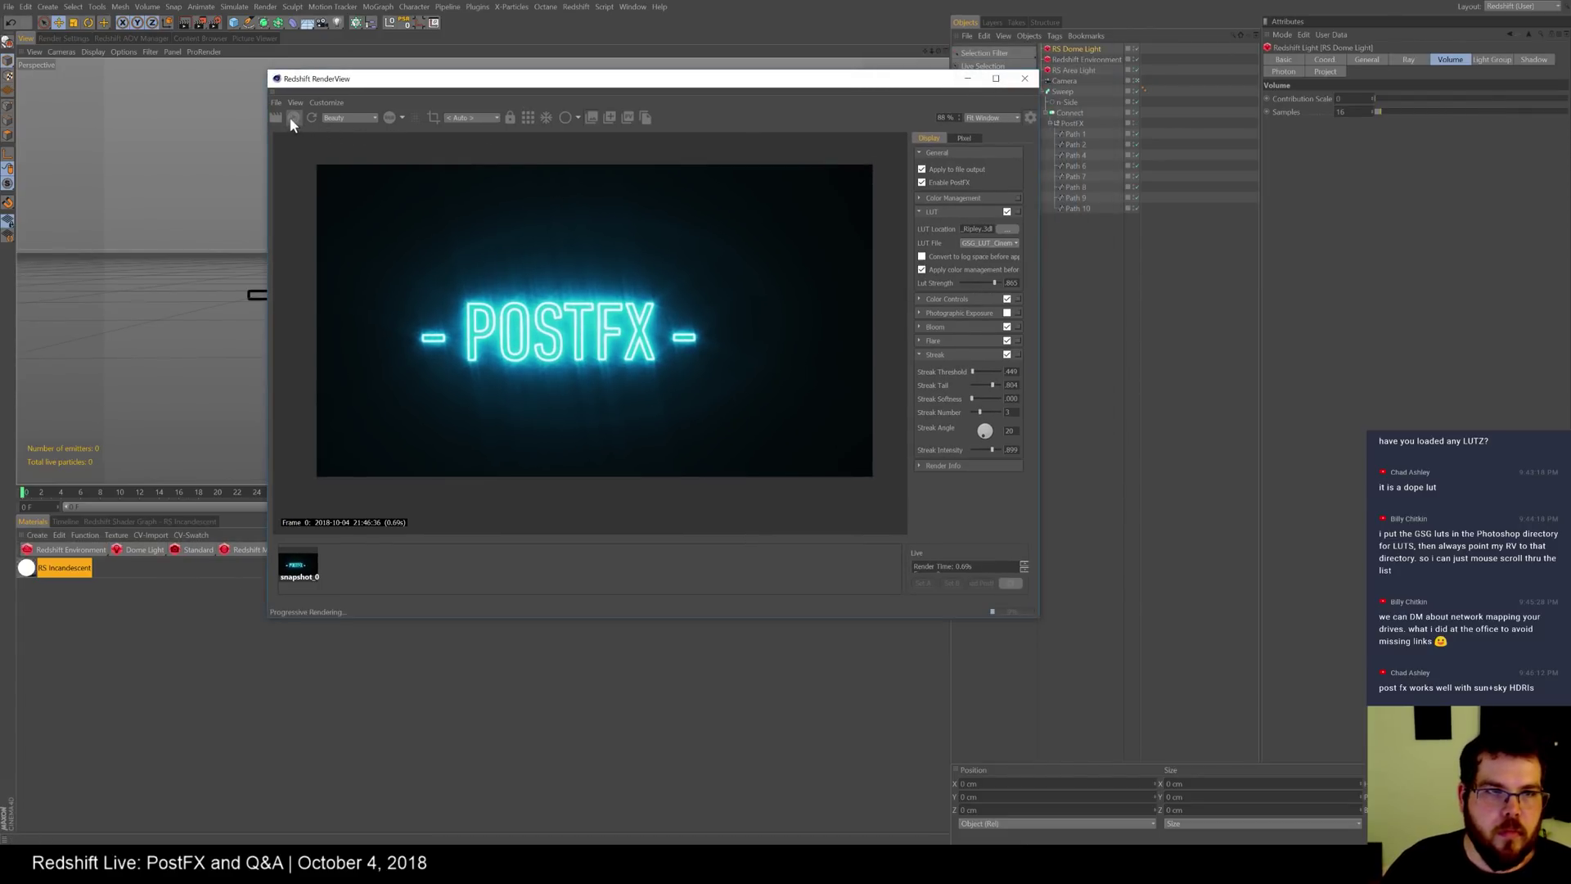
- Close the RenderView, disable the Sweep object that forms the POSTFX text, and collapse its hierarchy
left_click(1025, 79)
left_click(1065, 91)
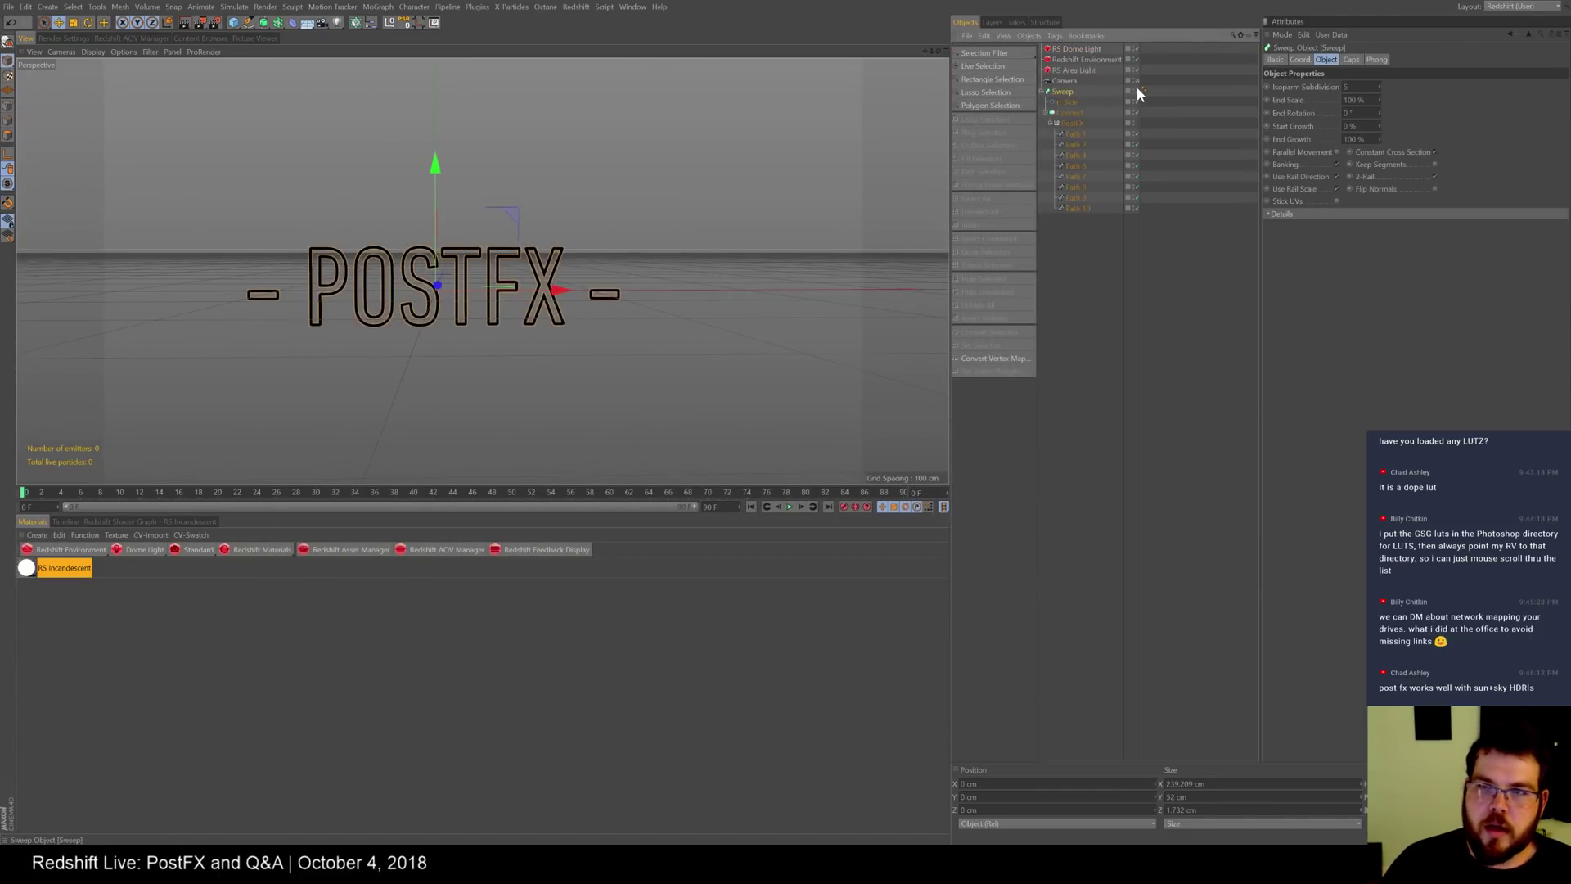
left_click(1135, 90)
left_click(1043, 92)
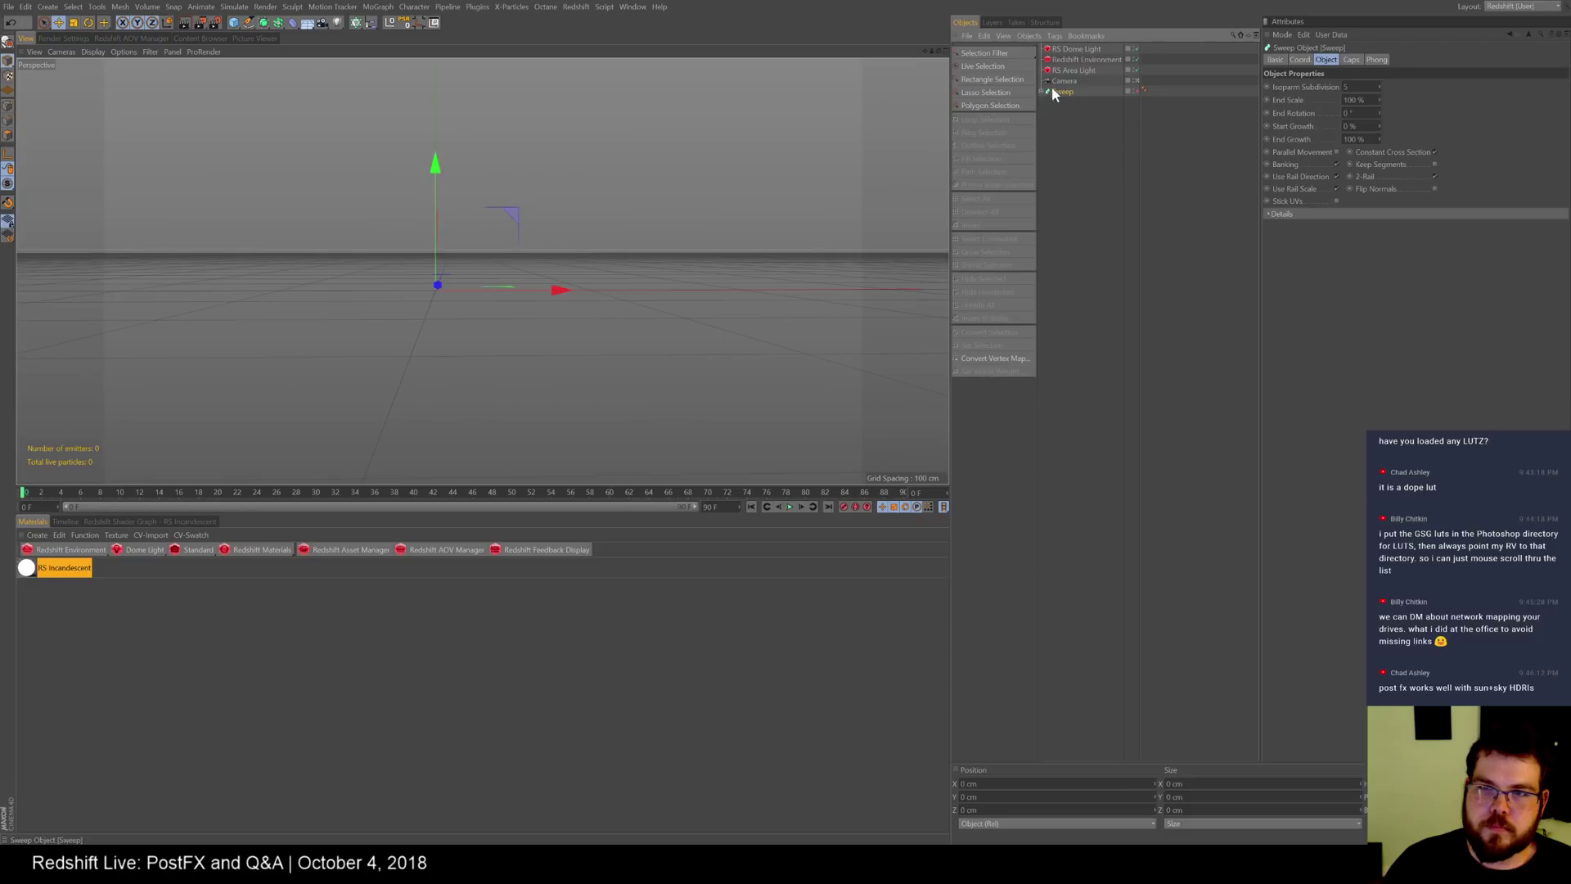
- Merge IronGiant.obj from the 02_3D > _MODELS > _Science_Tech > iron-giant folder into the scene with the default import settings
left_click(990, 51)
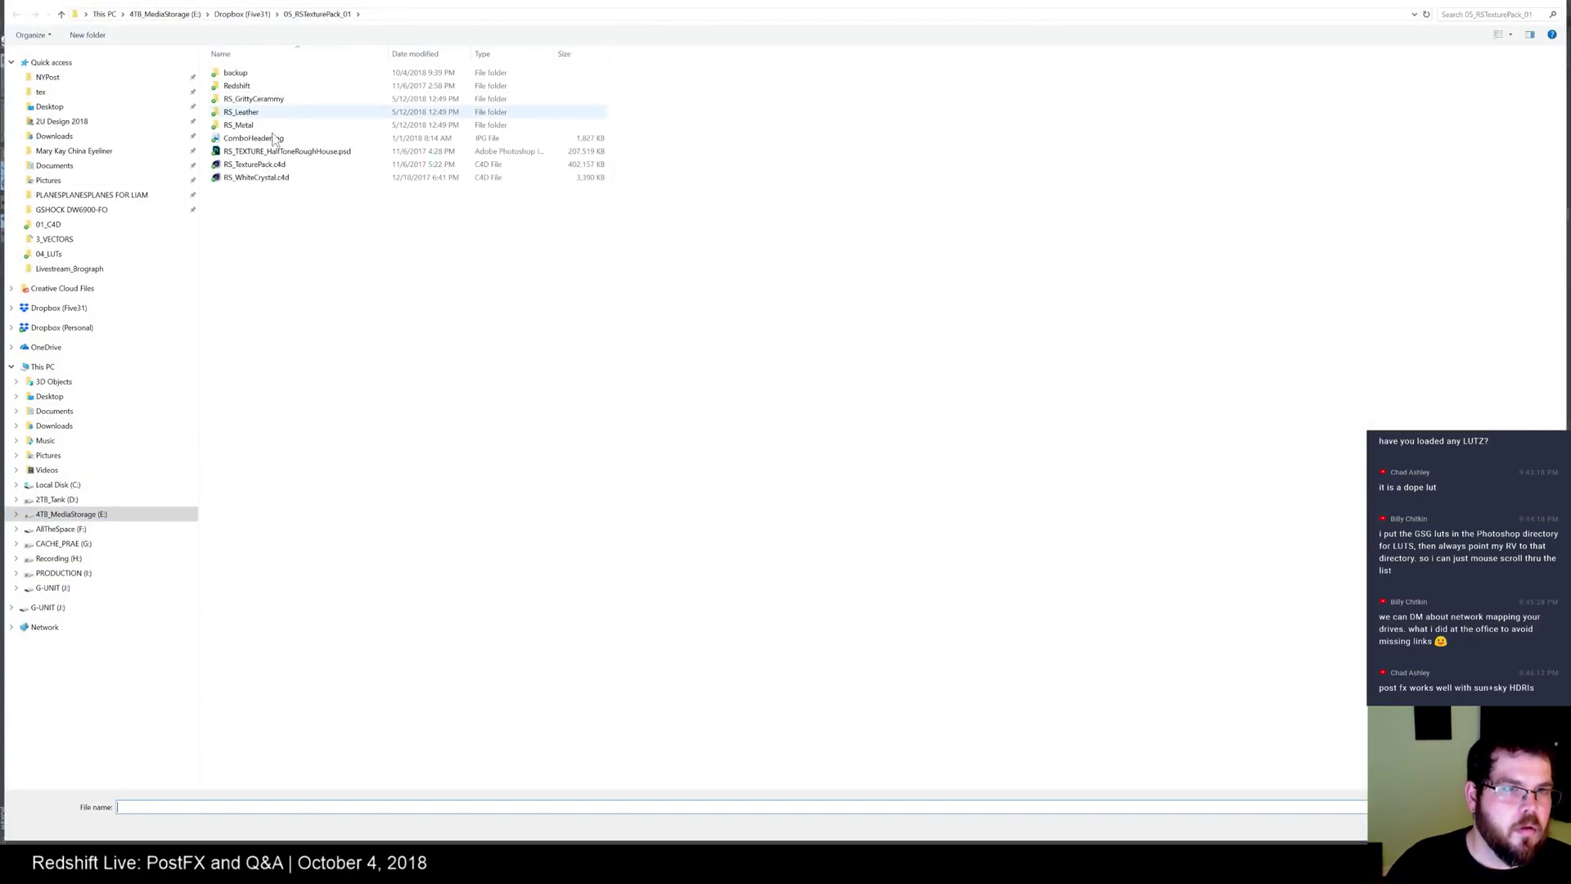
left_click(78, 516)
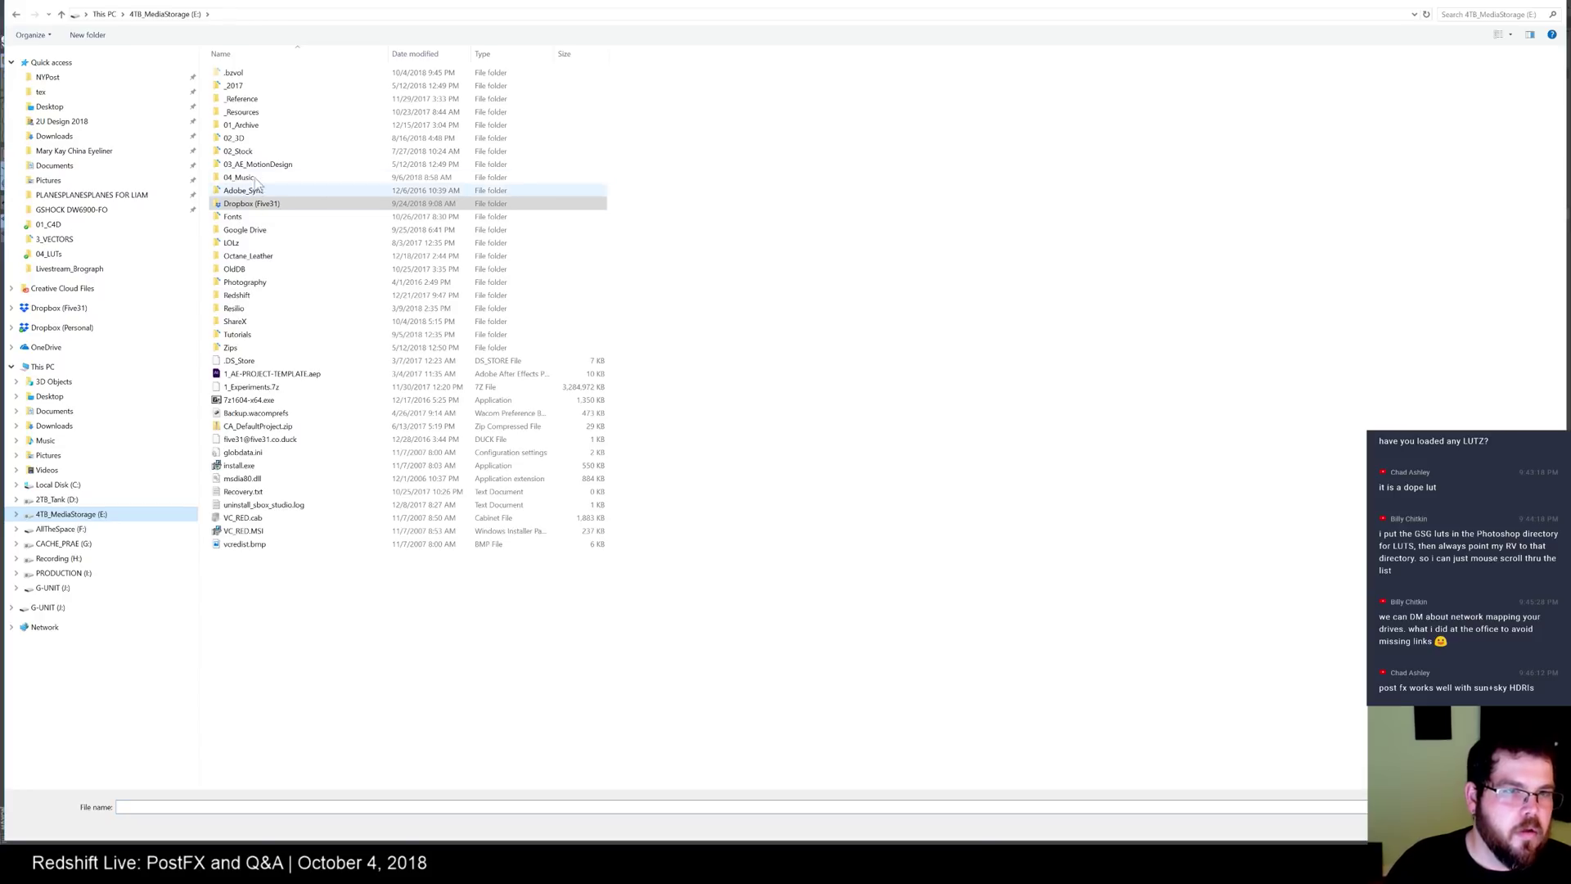
left_click(240, 139)
double_click(233, 139)
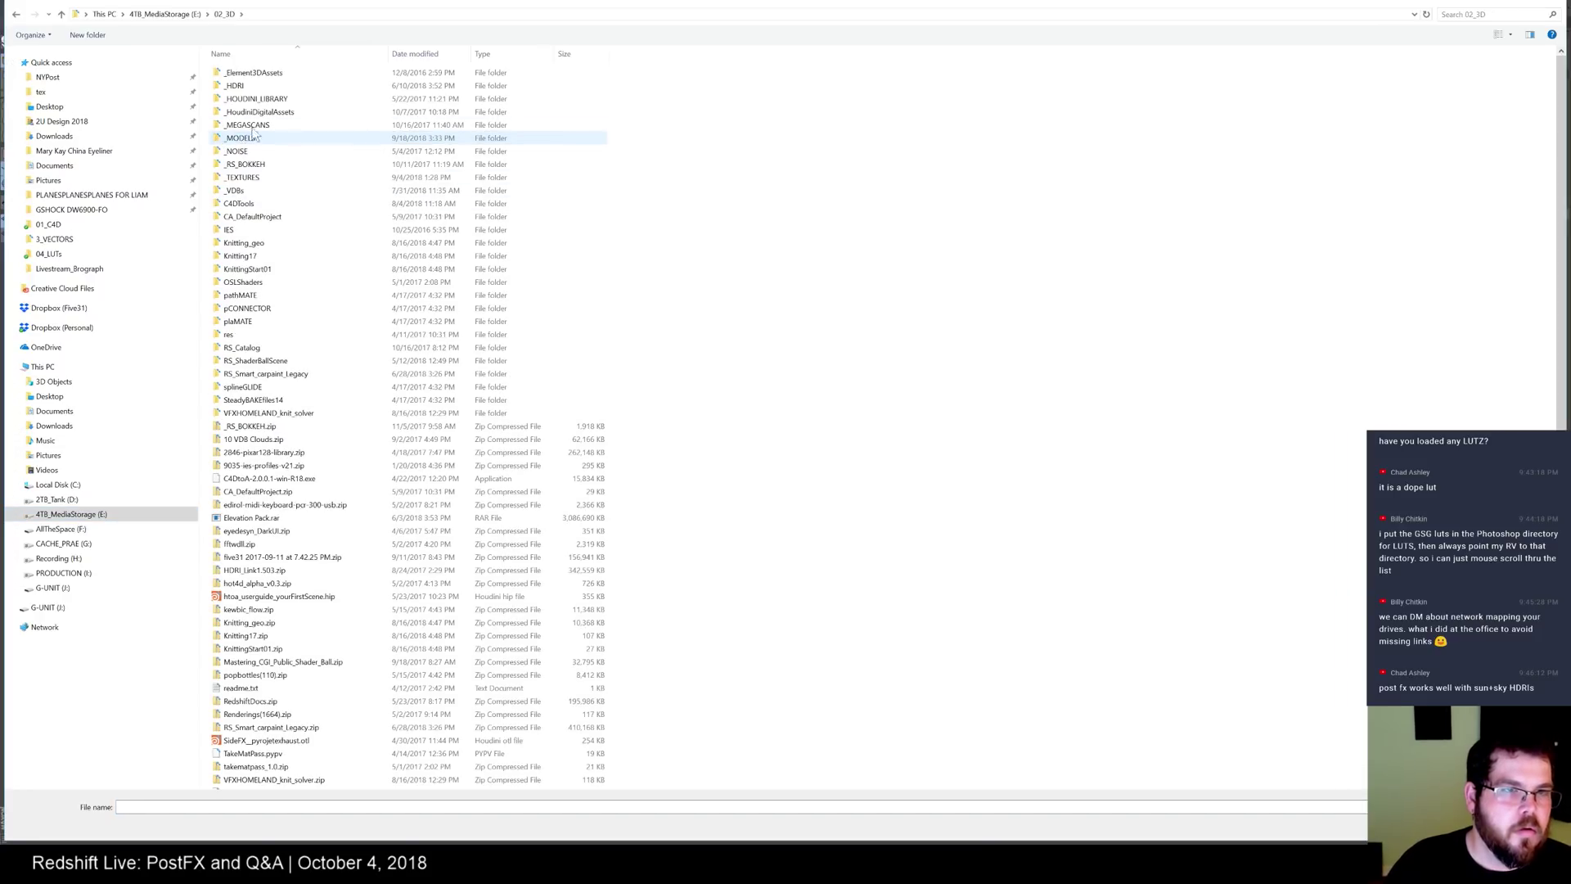
double_click(221, 145)
double_click(221, 154)
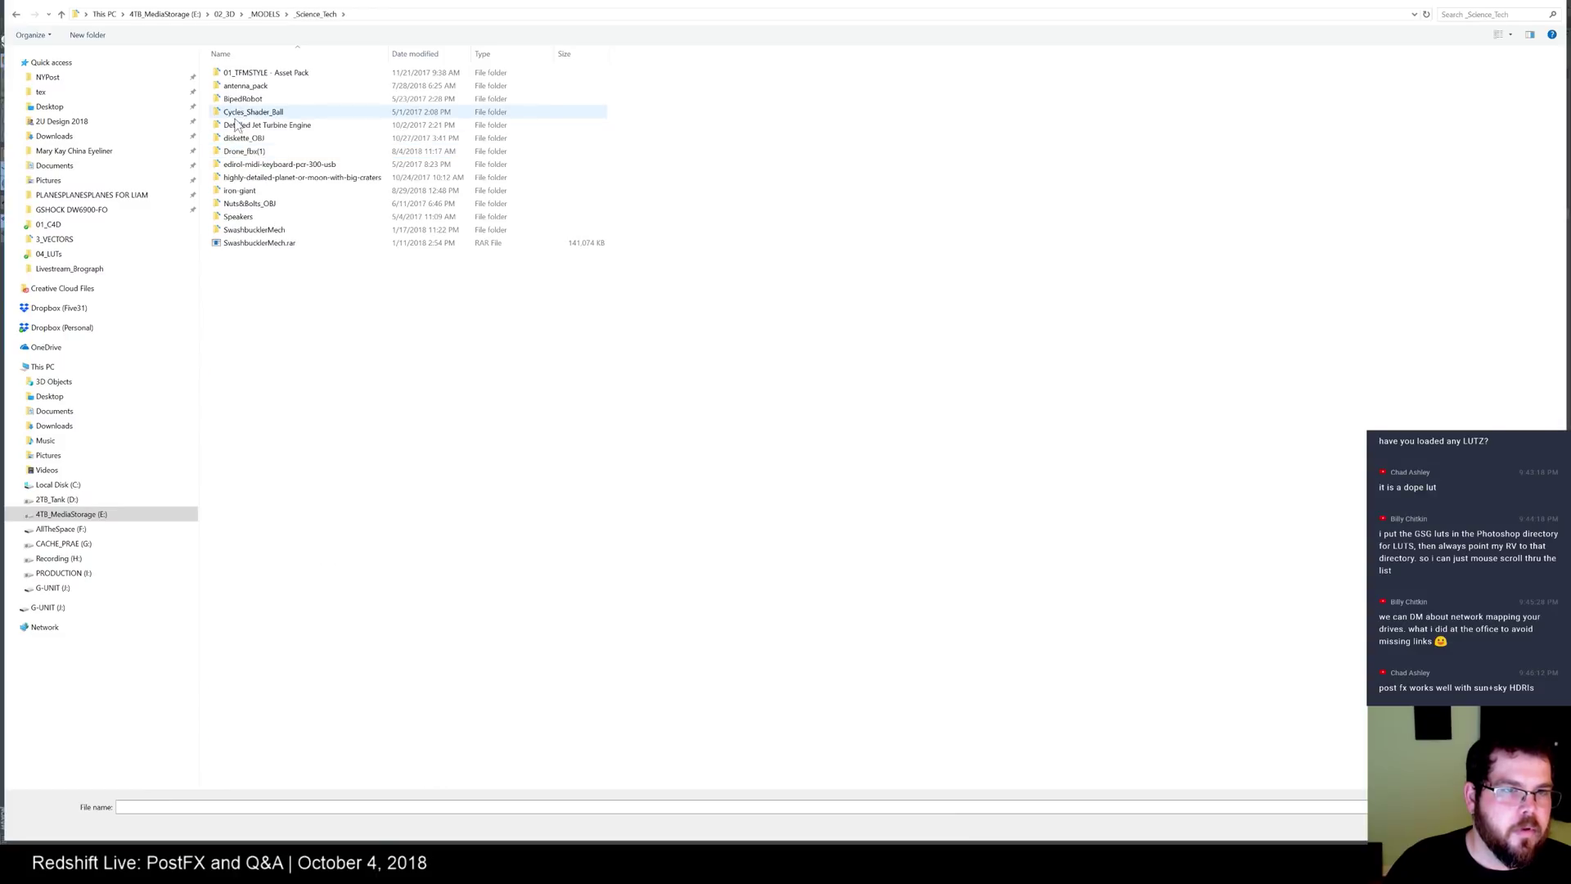
double_click(223, 191)
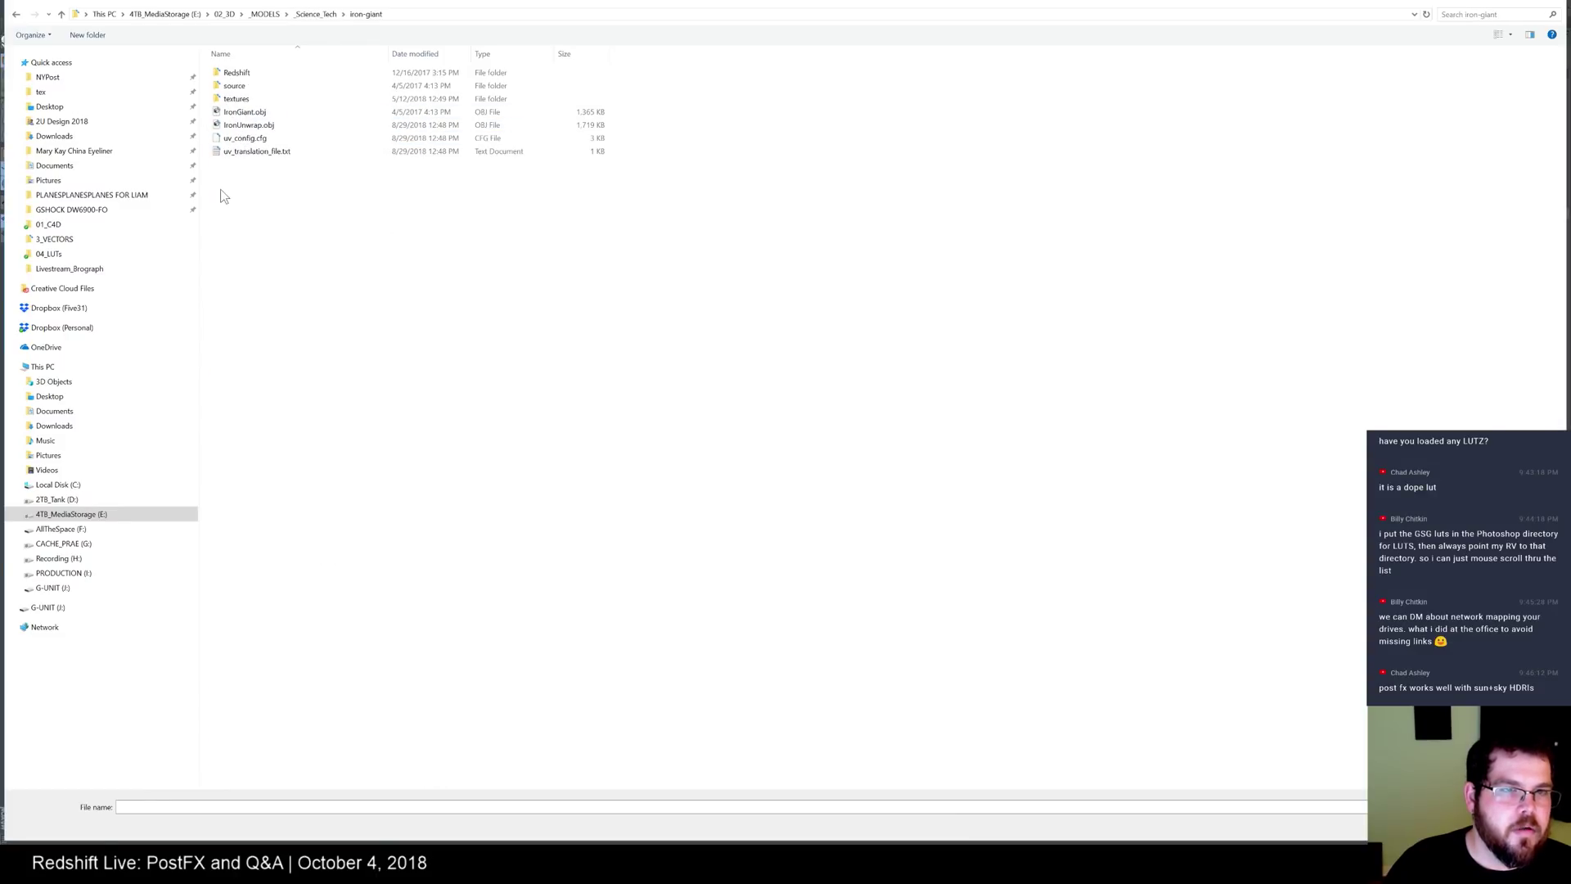
double_click(221, 112)
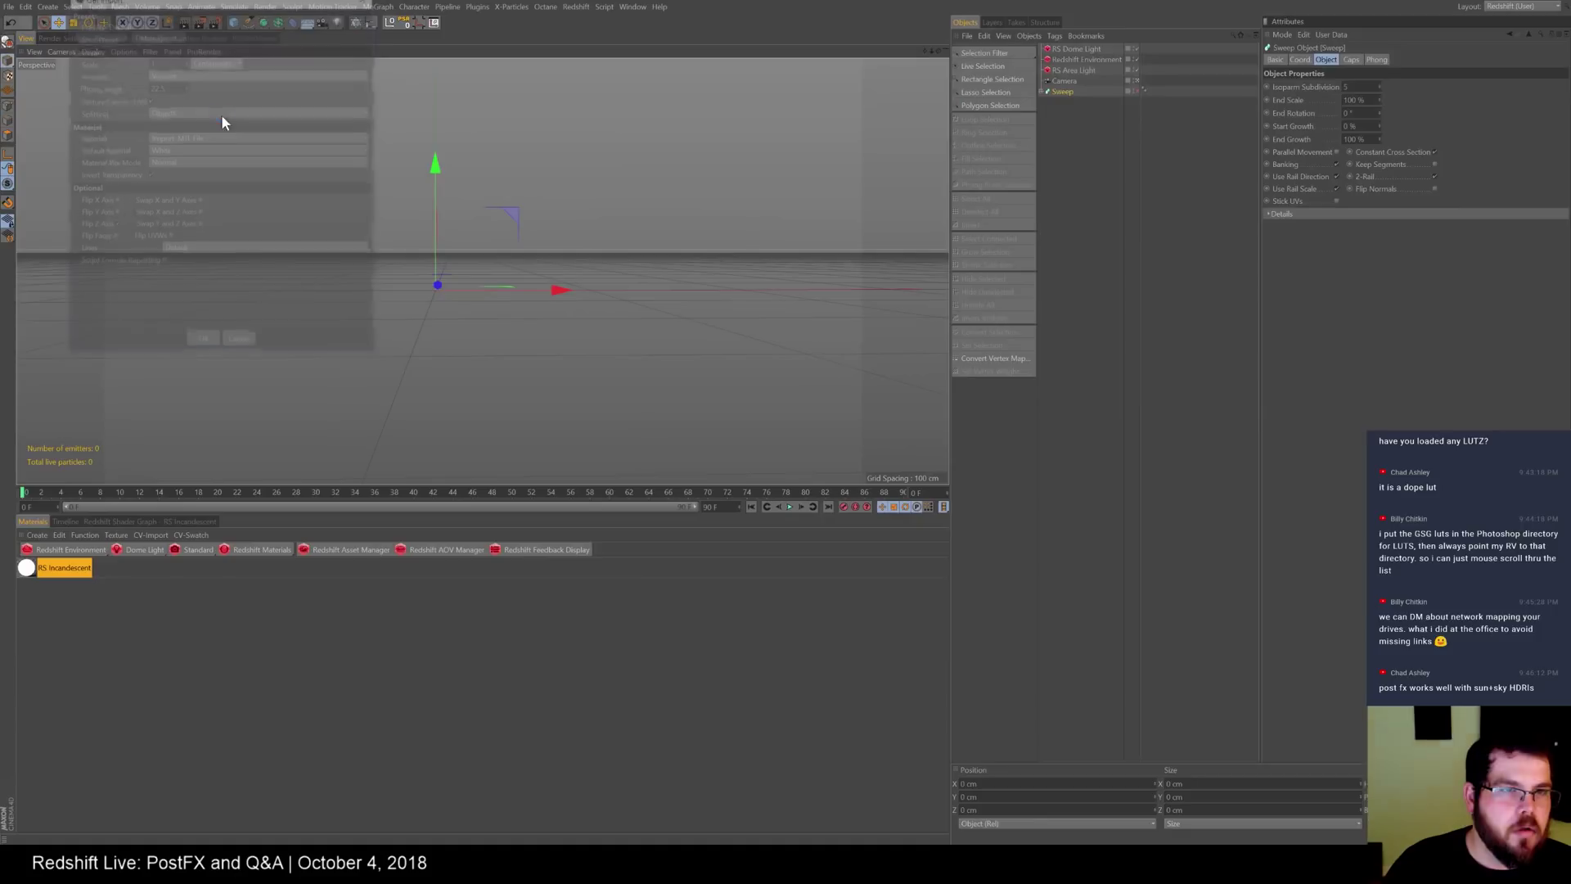
left_click(211, 339)
left_click(9, 151)
scroll(393, 300, "up", 8)
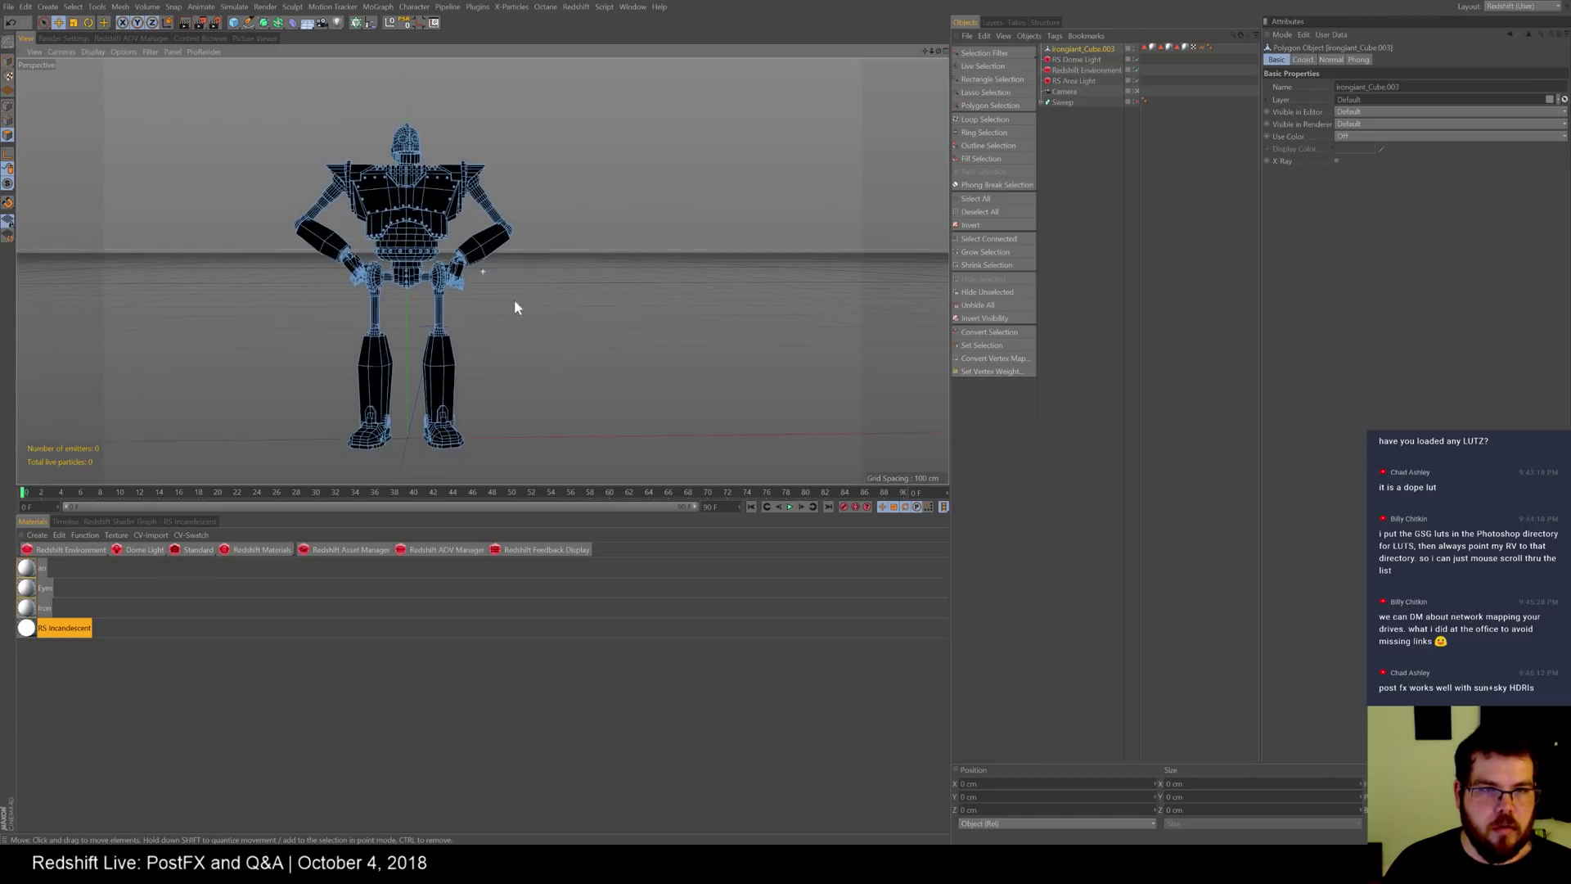
- Load Ultimate_Skies_4k_0076.exr from the 10_Ultimate Skies 4k HDRIs folder as the RS Dome Light's dome map, without copying it to the project
left_click(1084, 60)
left_click(1366, 60)
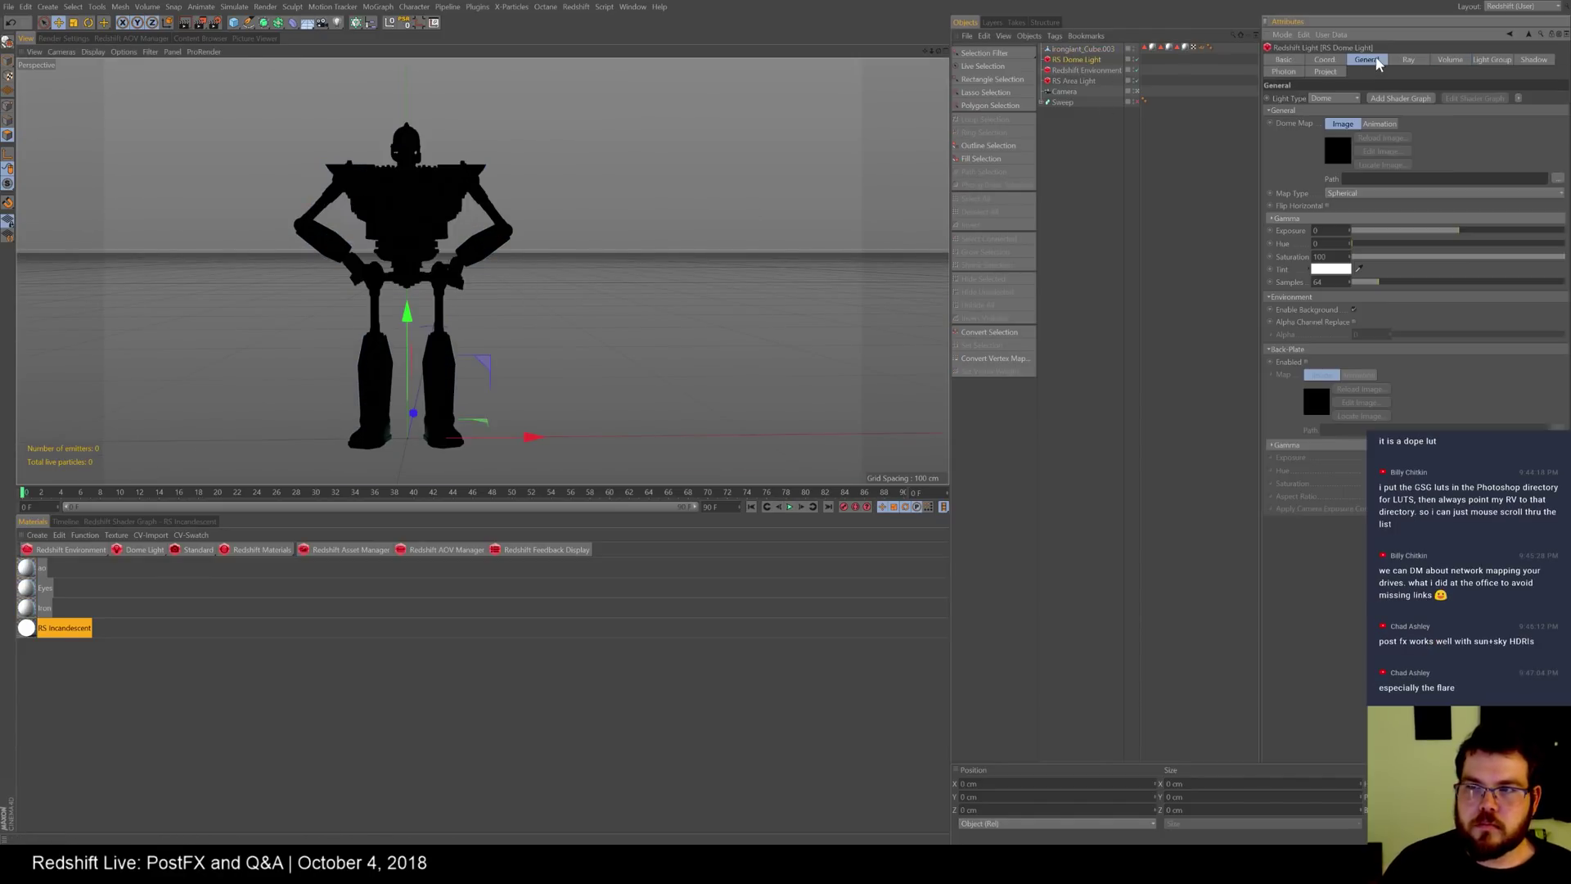
left_click(1556, 180)
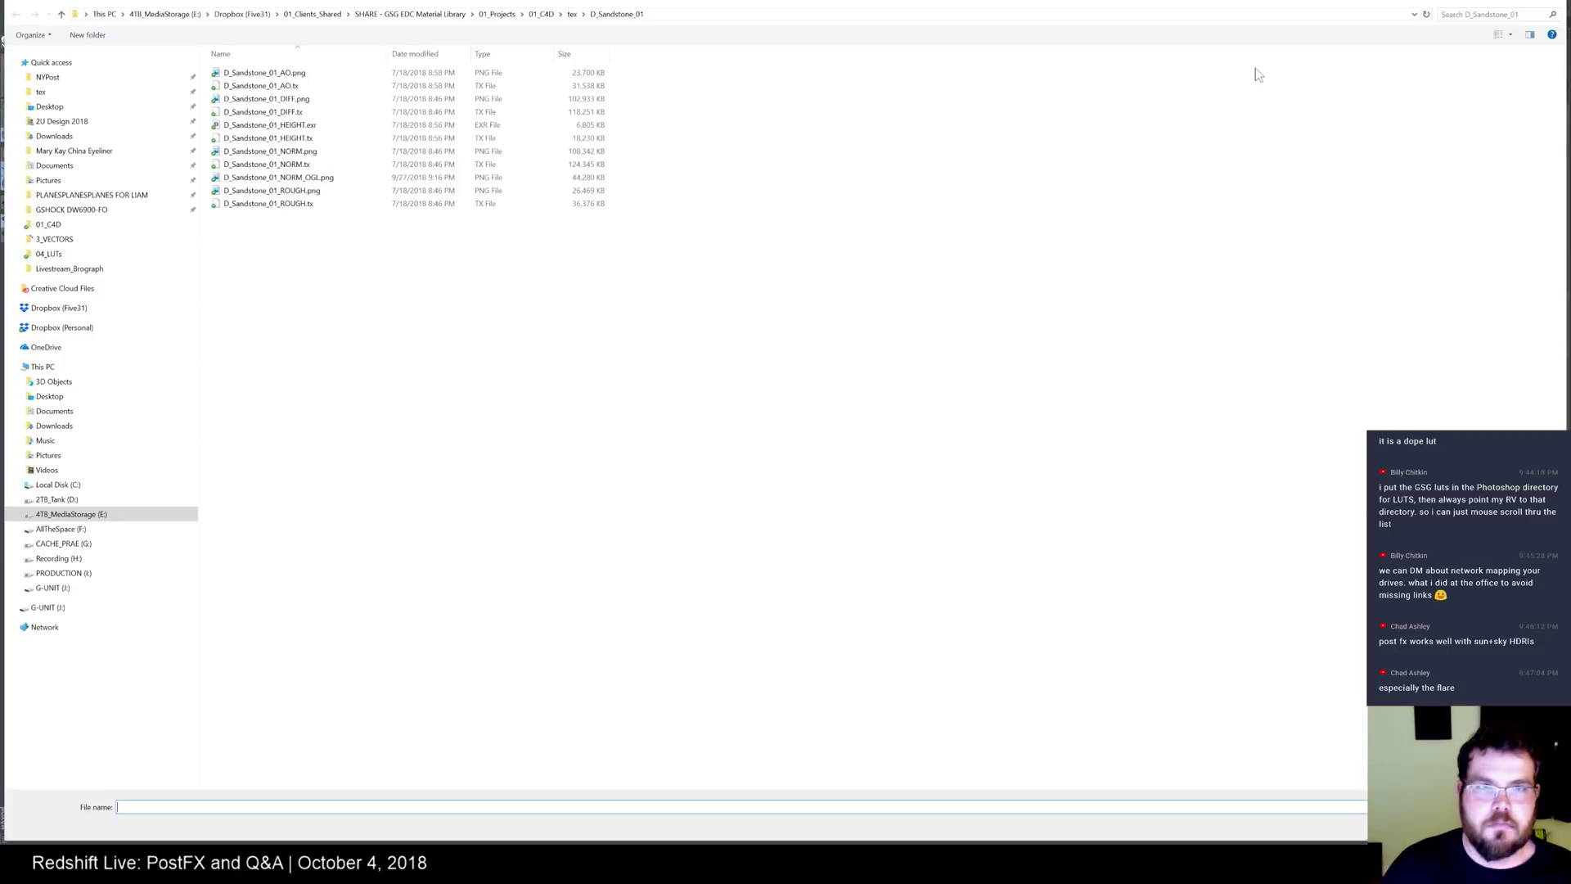
left_click(163, 14)
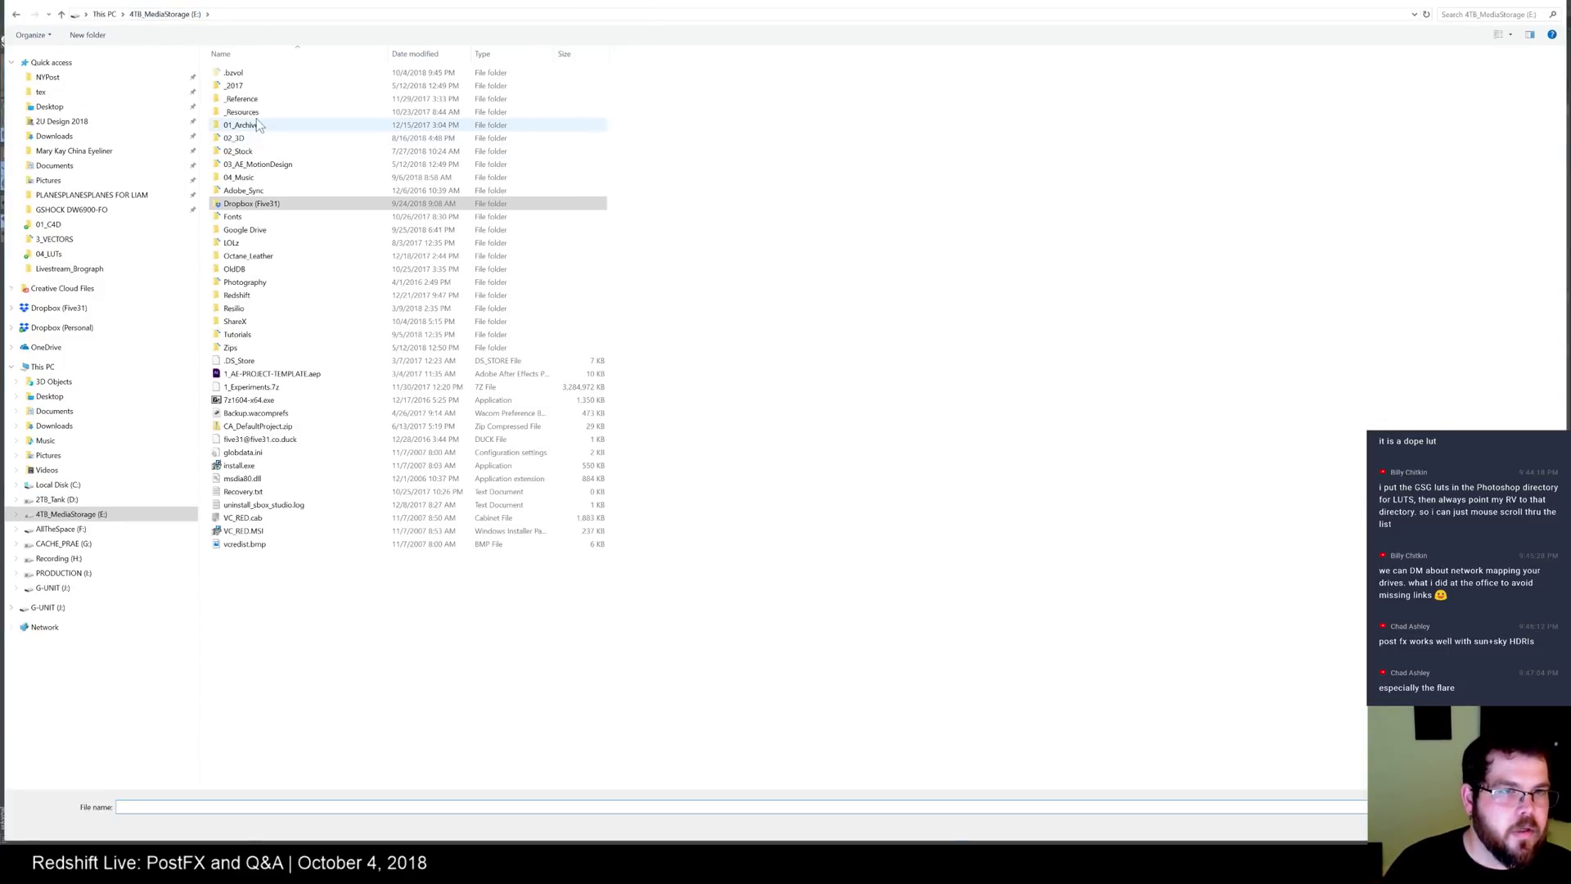
double_click(273, 202)
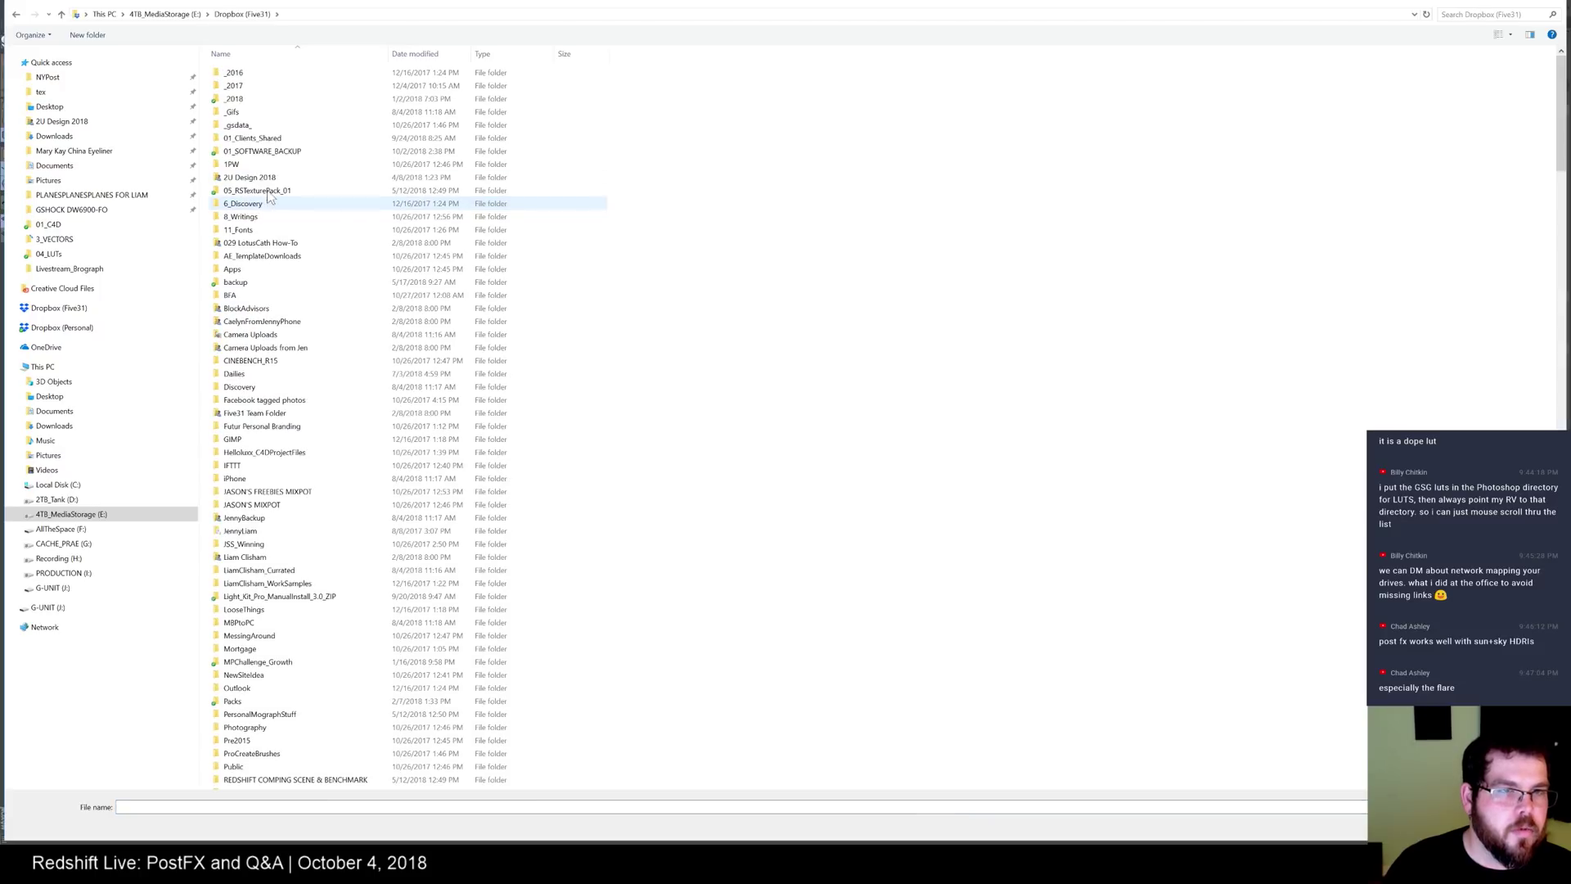
double_click(282, 153)
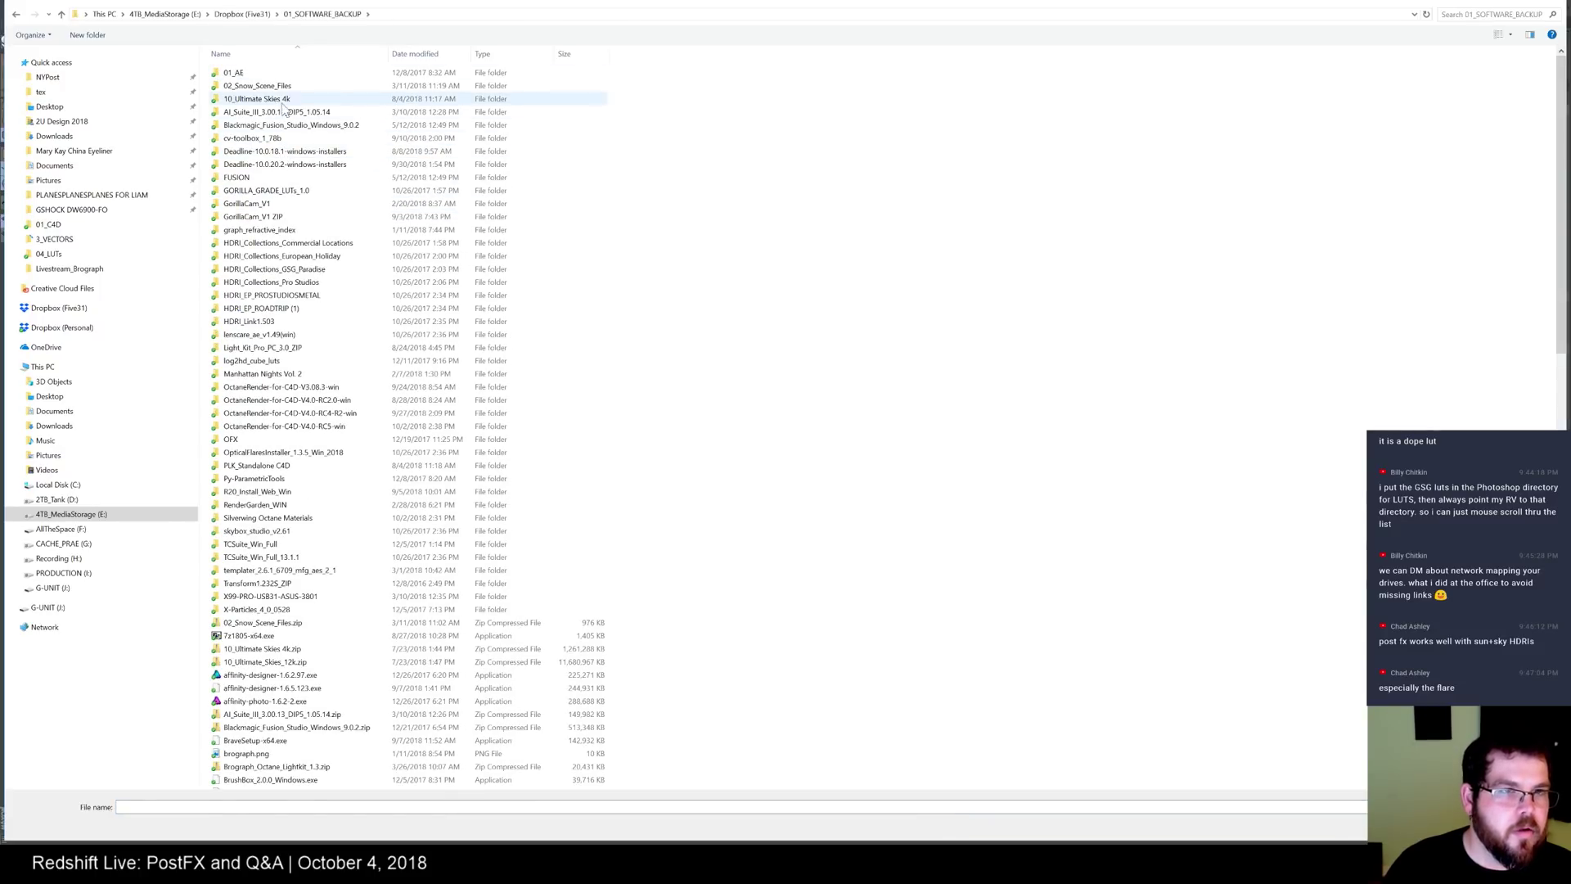
double_click(278, 98)
double_click(262, 73)
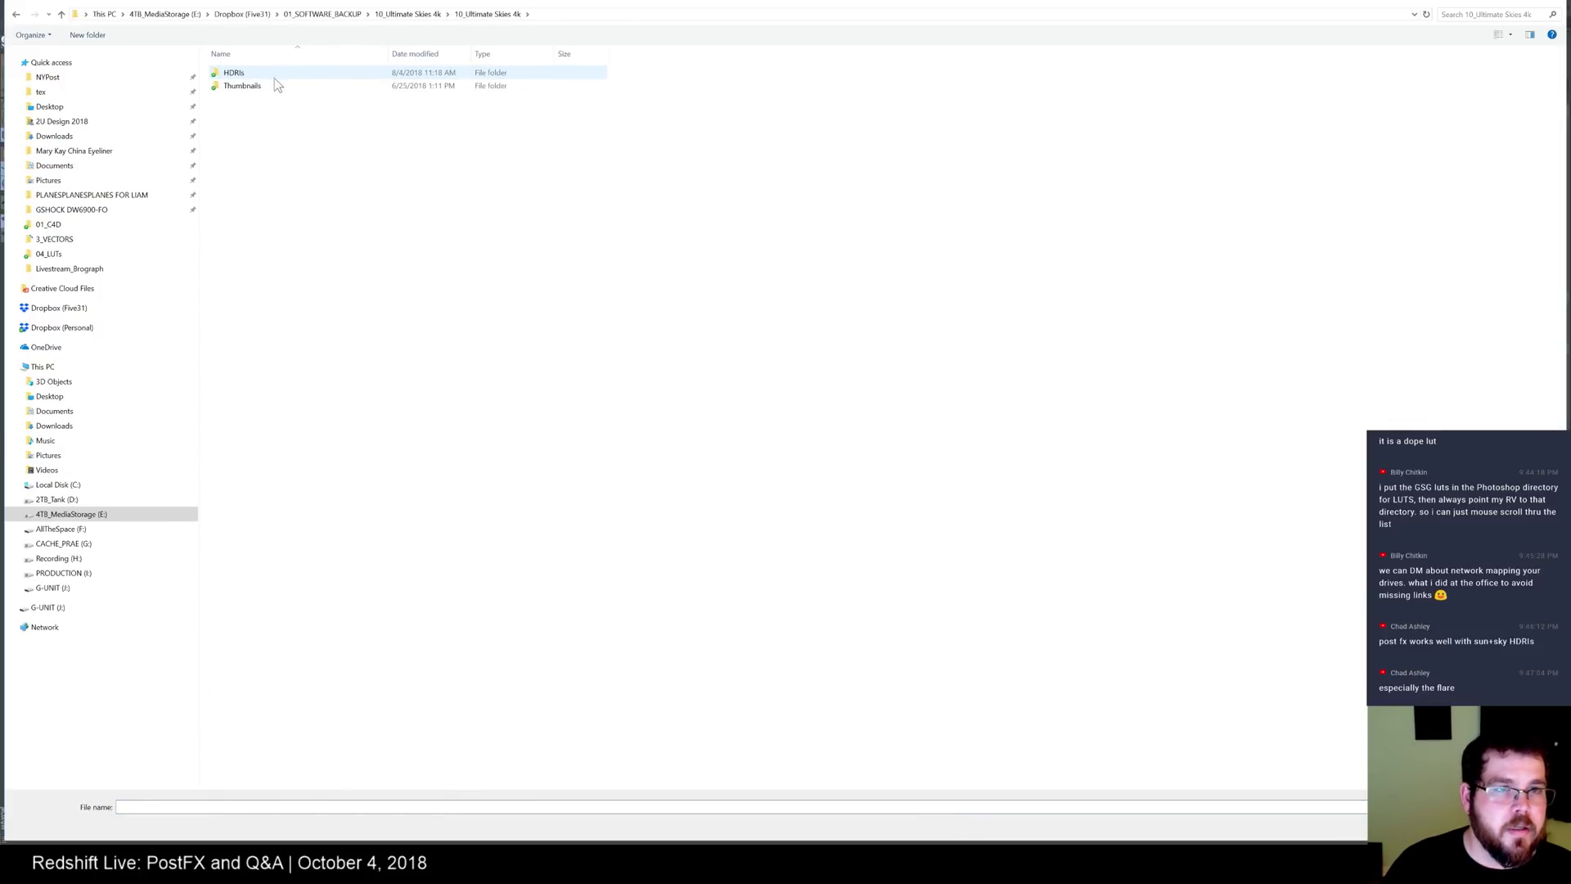
double_click(280, 73)
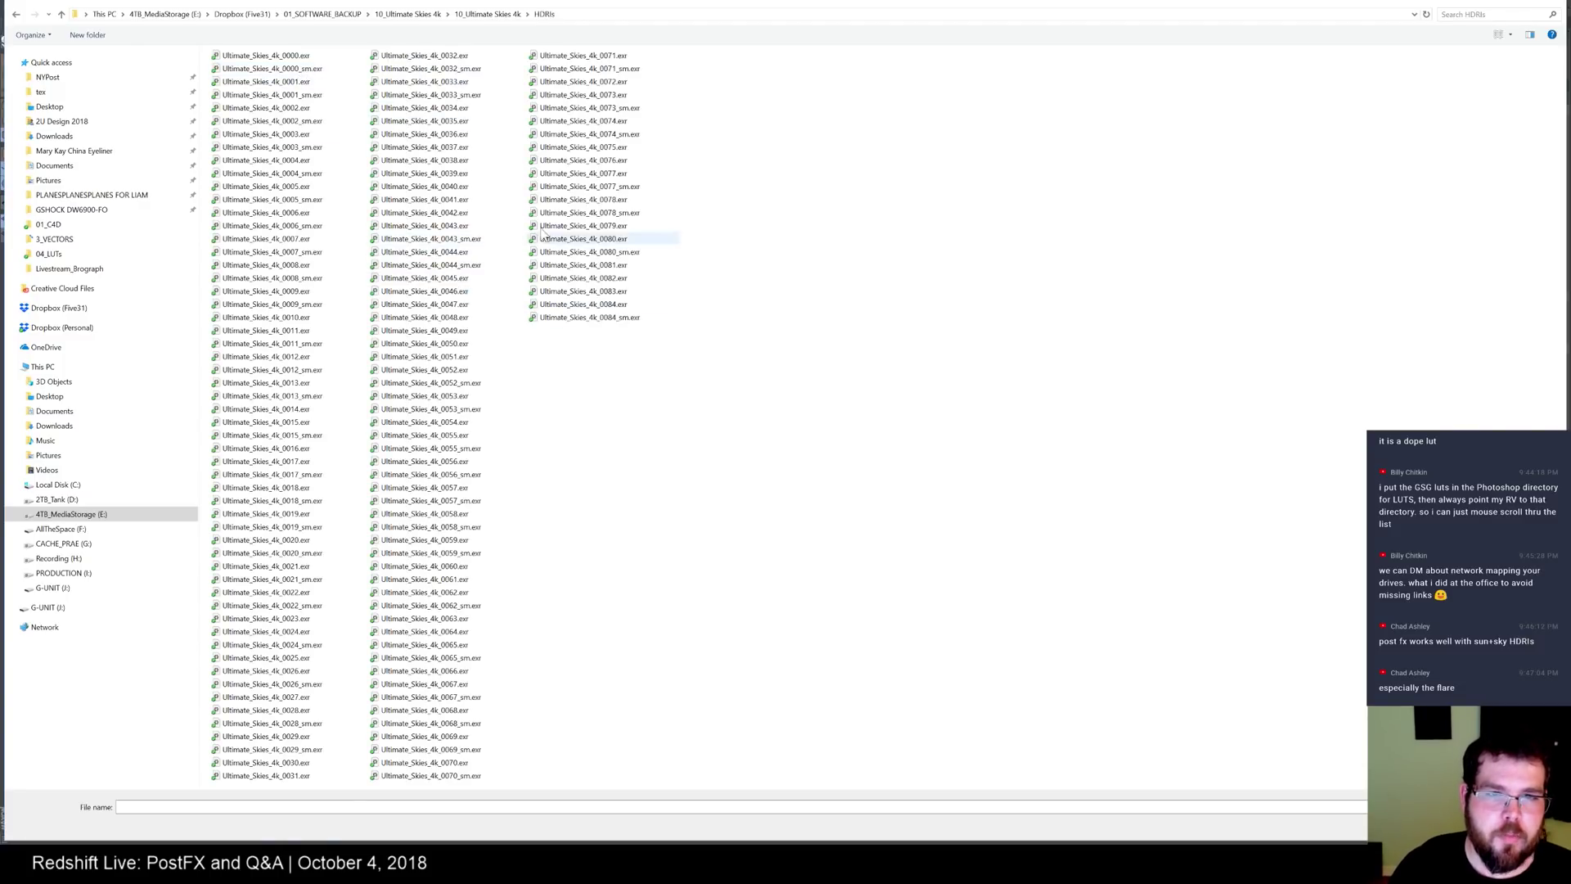
left_click(595, 161)
double_click(595, 161)
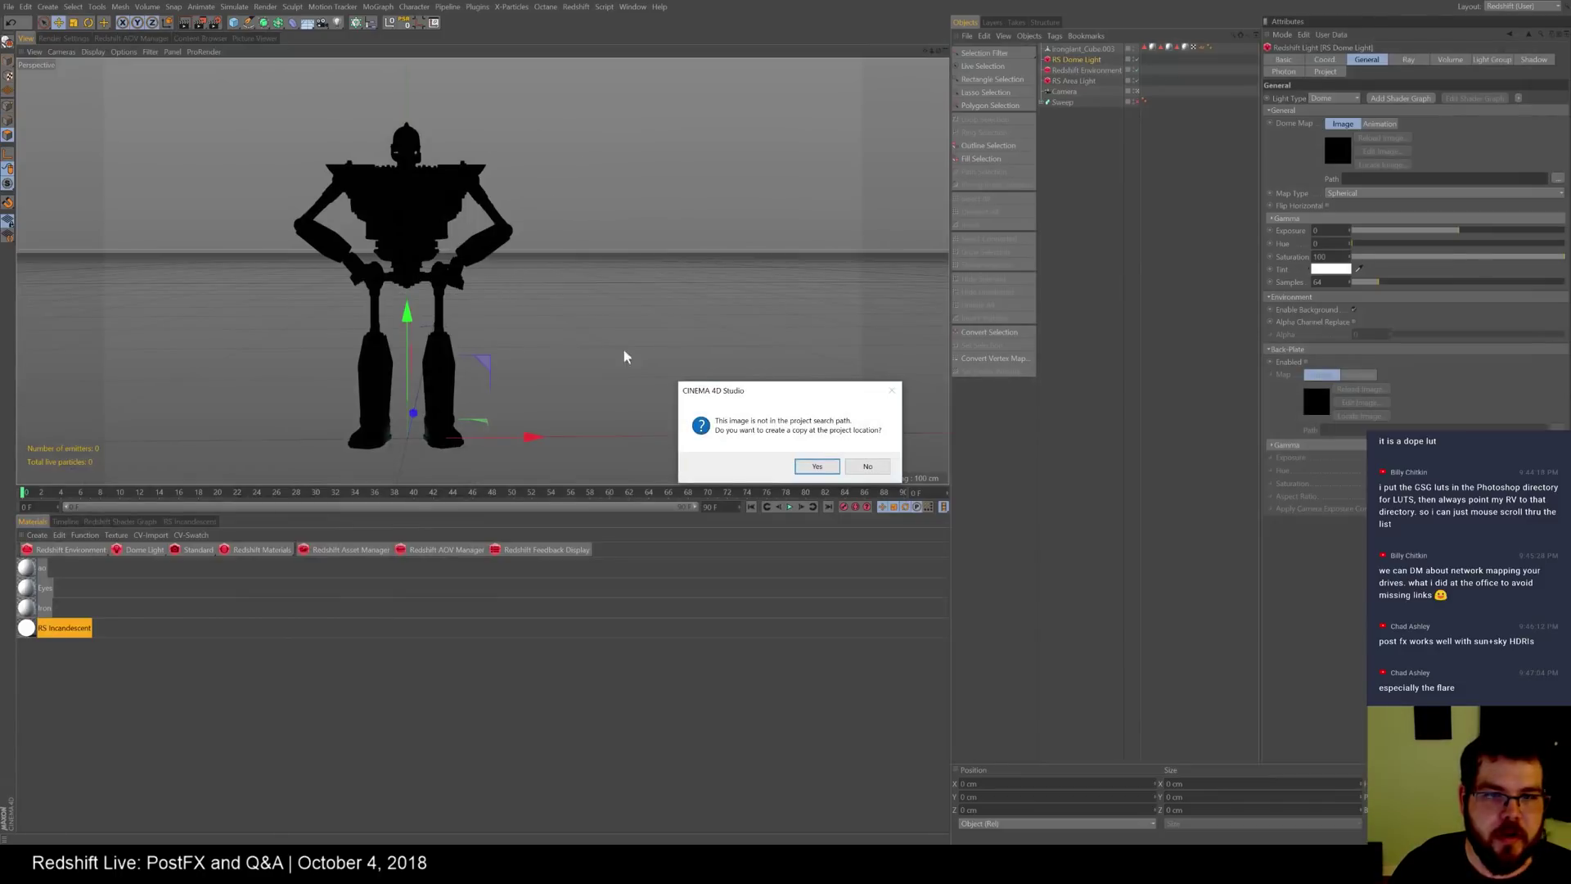
left_click(865, 468)
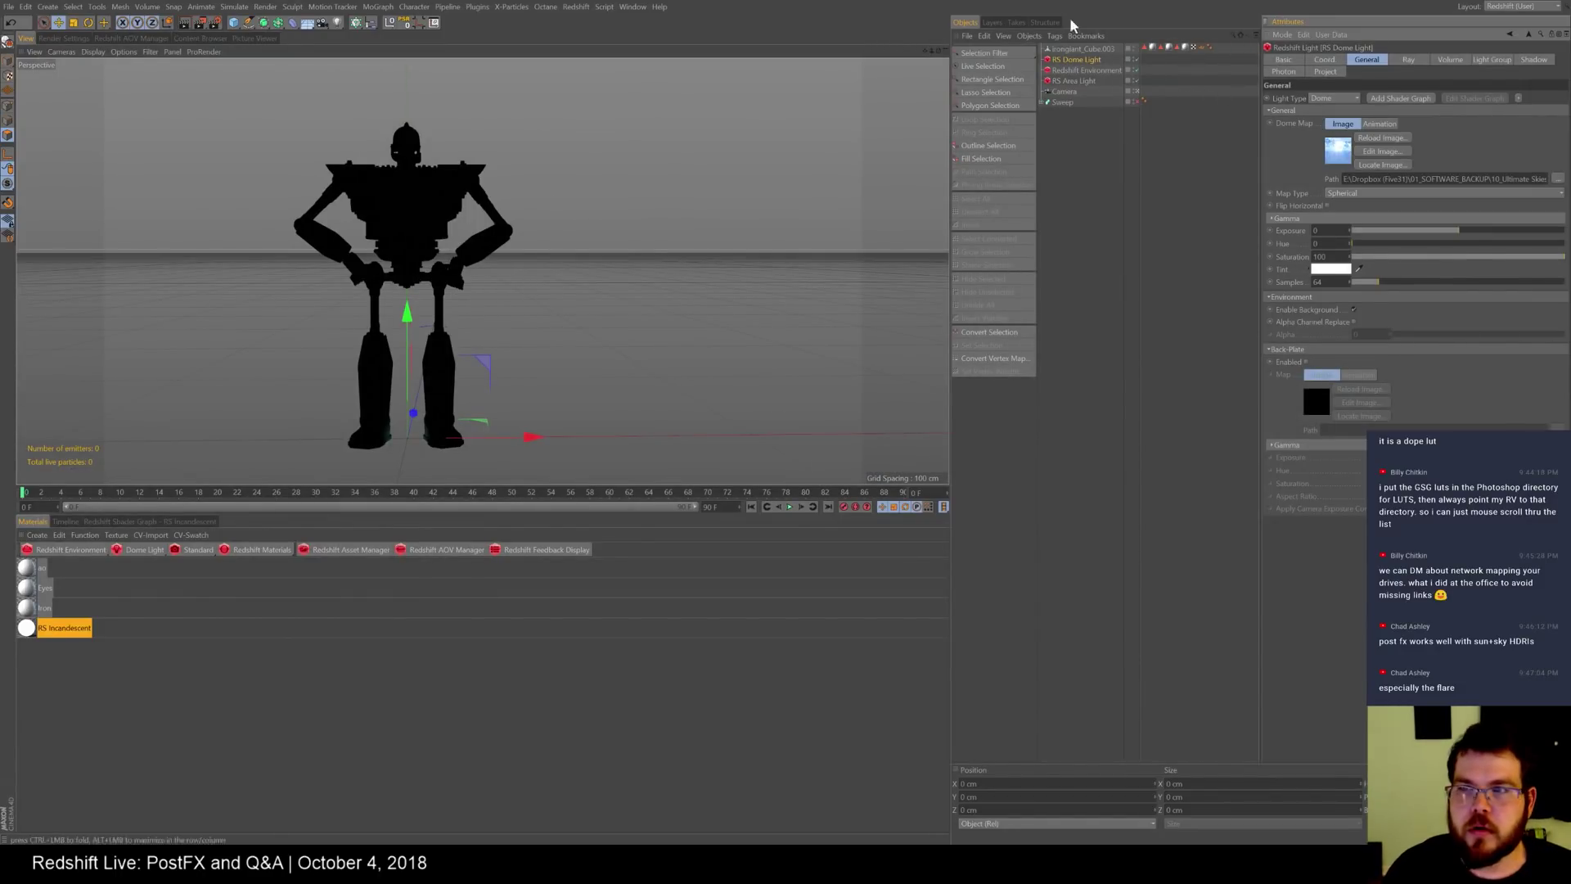
- Open the Redshift RenderView, start the interactive render, and move its window clear of the object list
left_click(576, 8)
mouse_move(618, 41)
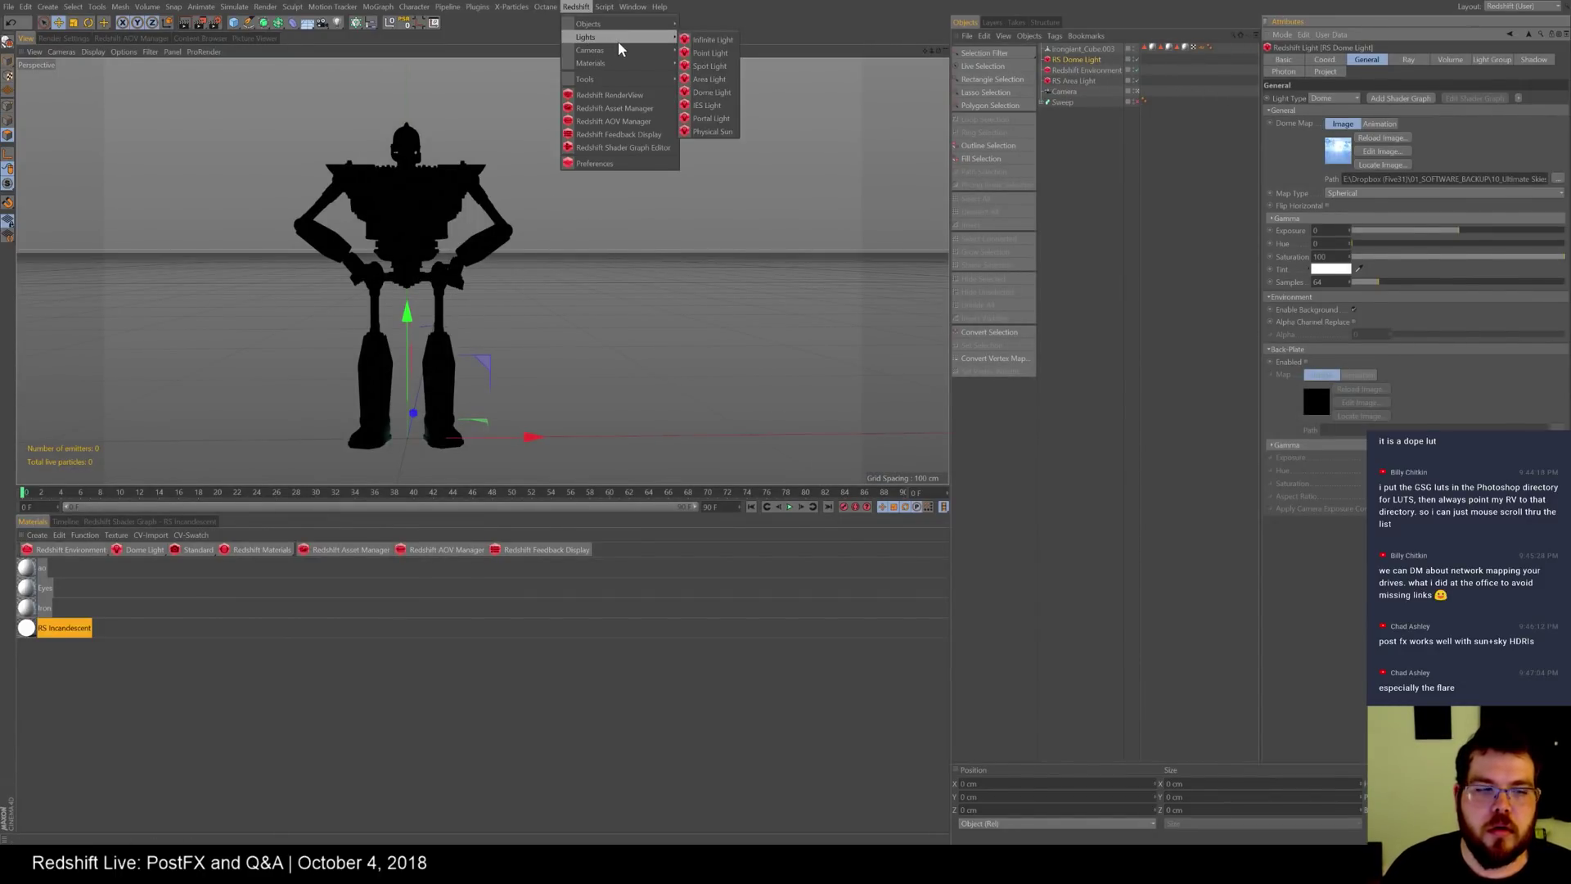
left_click(630, 94)
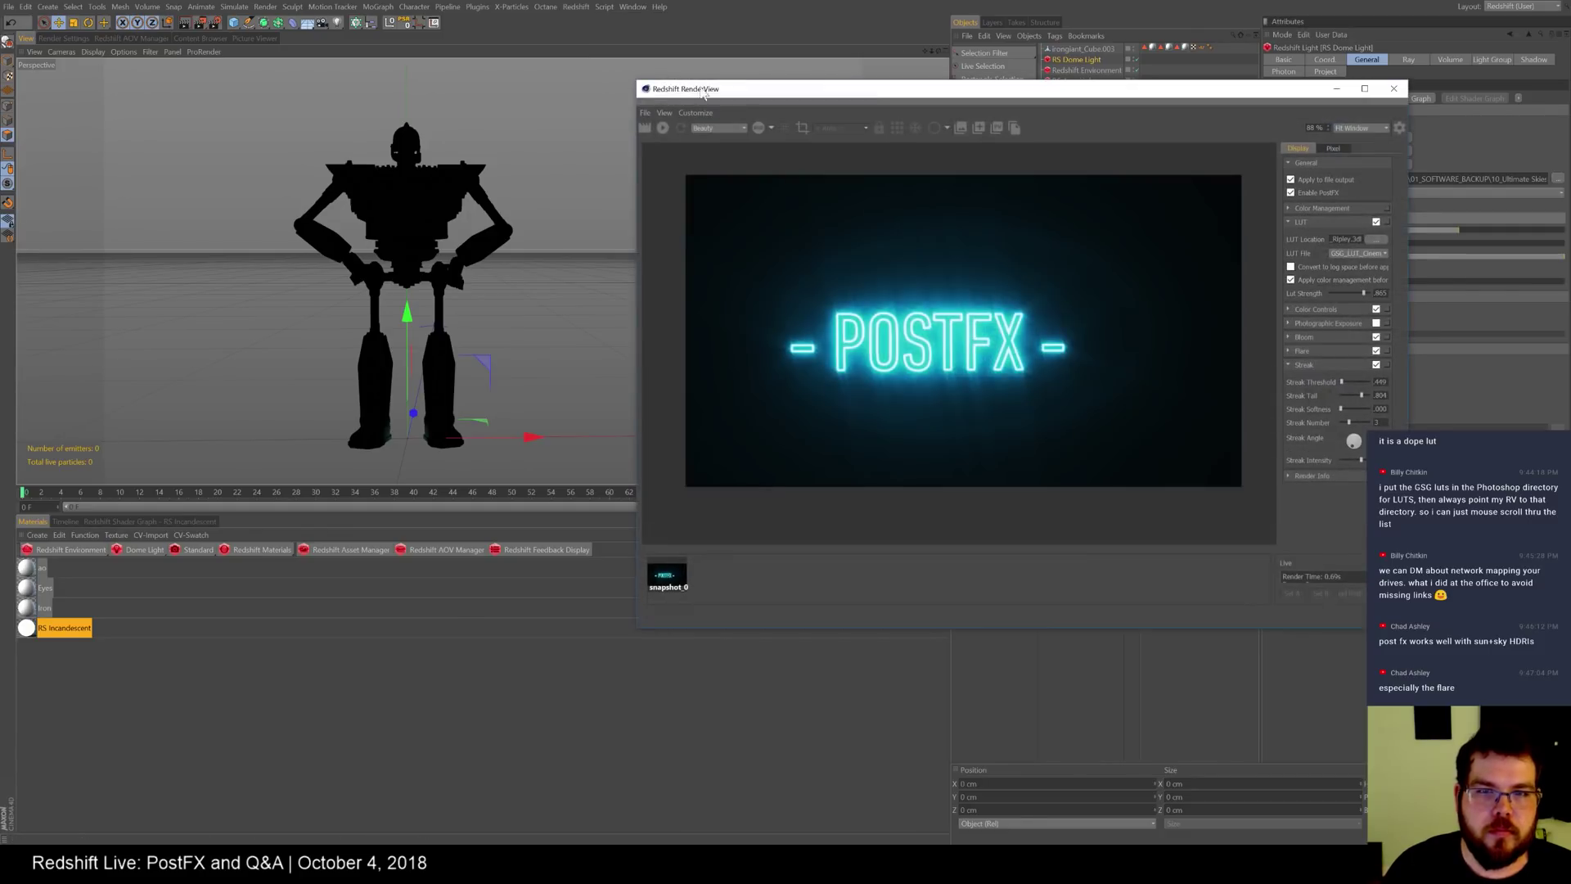
left_click_drag(879, 96, 661, 66)
left_click(444, 95)
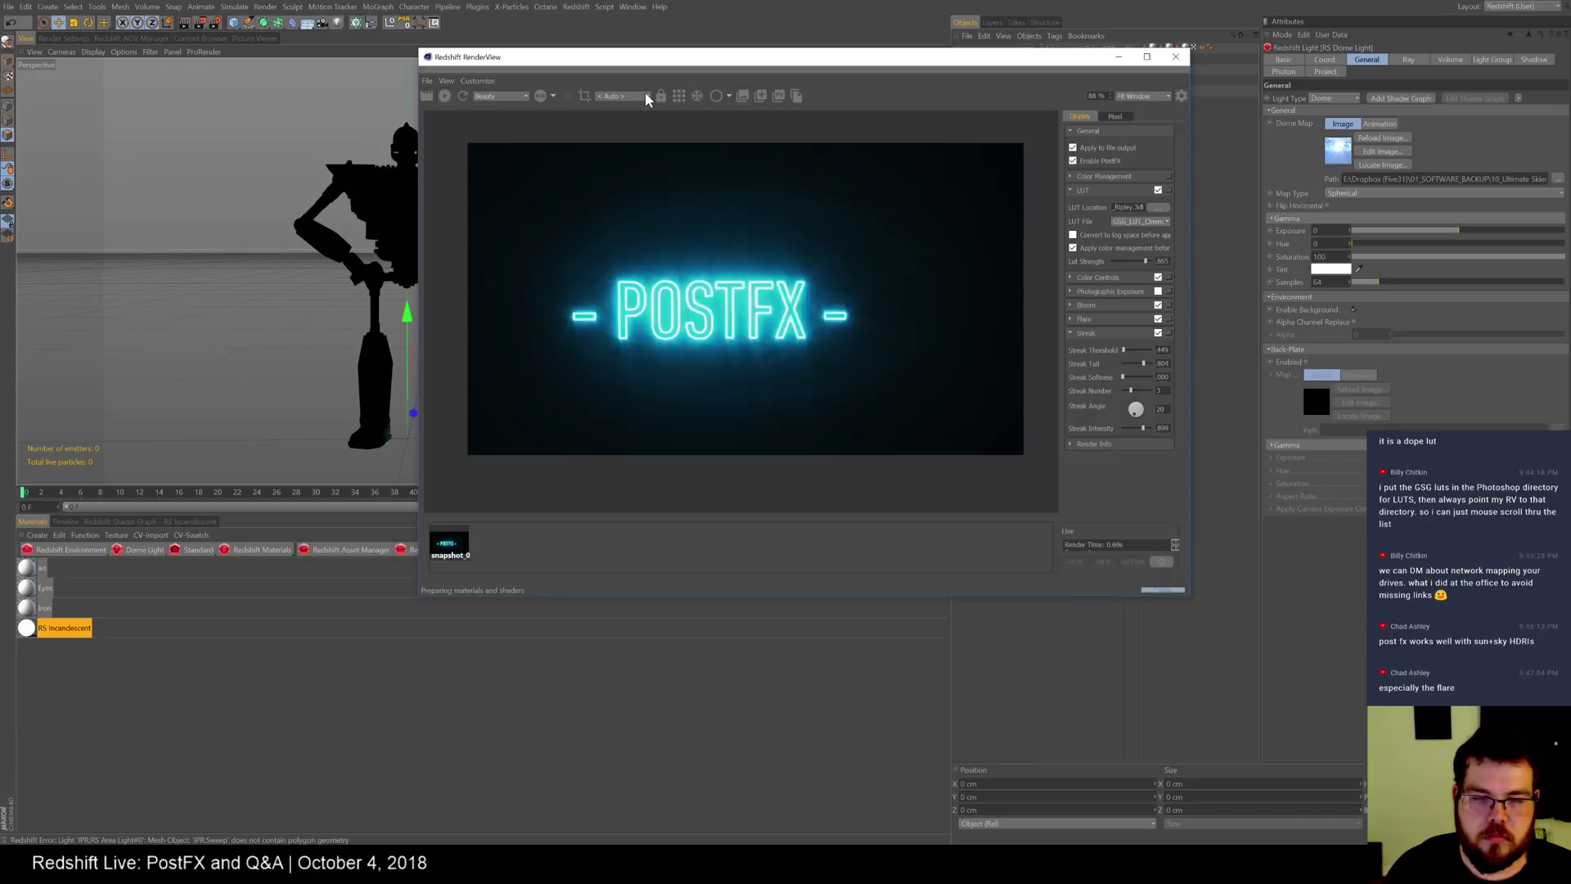
left_click_drag(671, 57, 544, 172)
- Delete the RS Area Light from the scene and shift the RenderView window slightly
left_click(1089, 81)
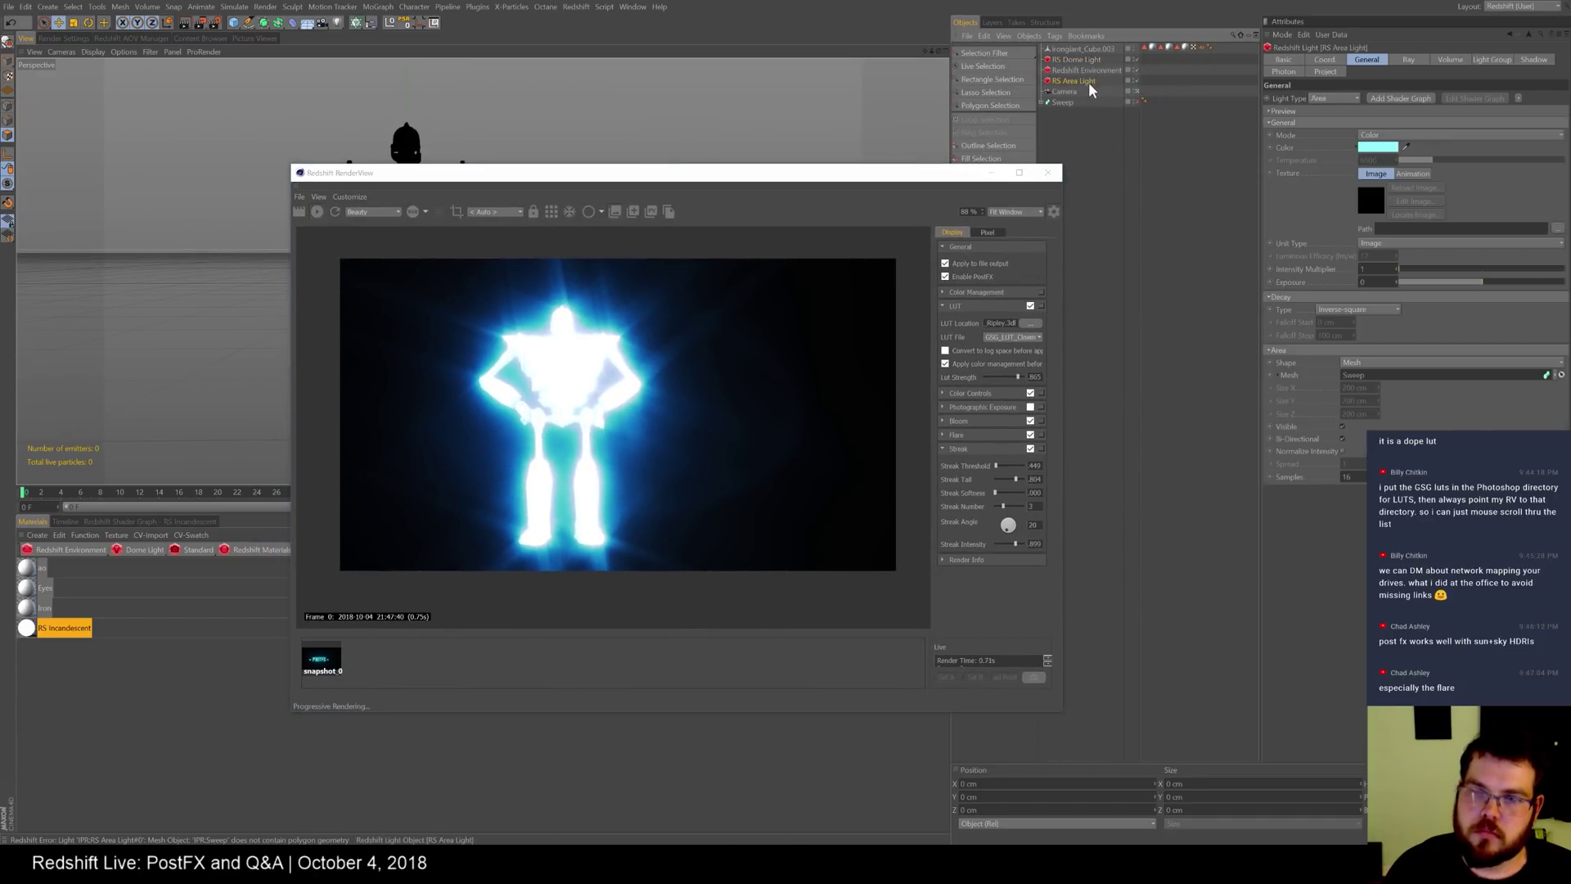
key("Delete")
left_click_drag(773, 171, 765, 139)
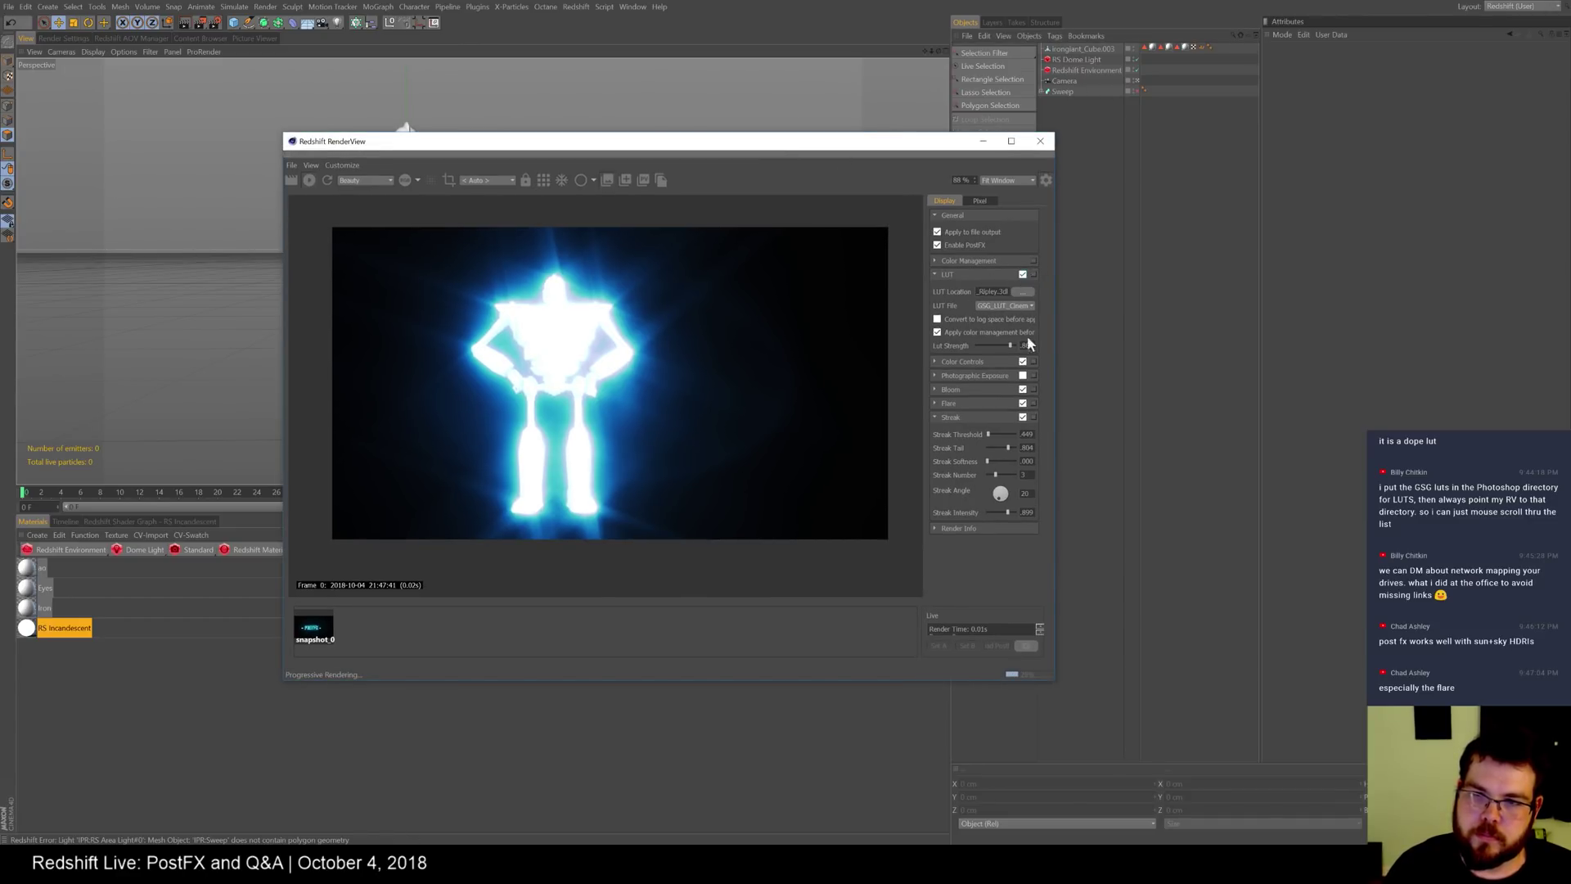
- Disable Color Controls, Bloom, Flare and Streak in the RenderView display settings, leaving the LUT enabled
left_click(1022, 361)
left_click(1023, 390)
left_click(1023, 403)
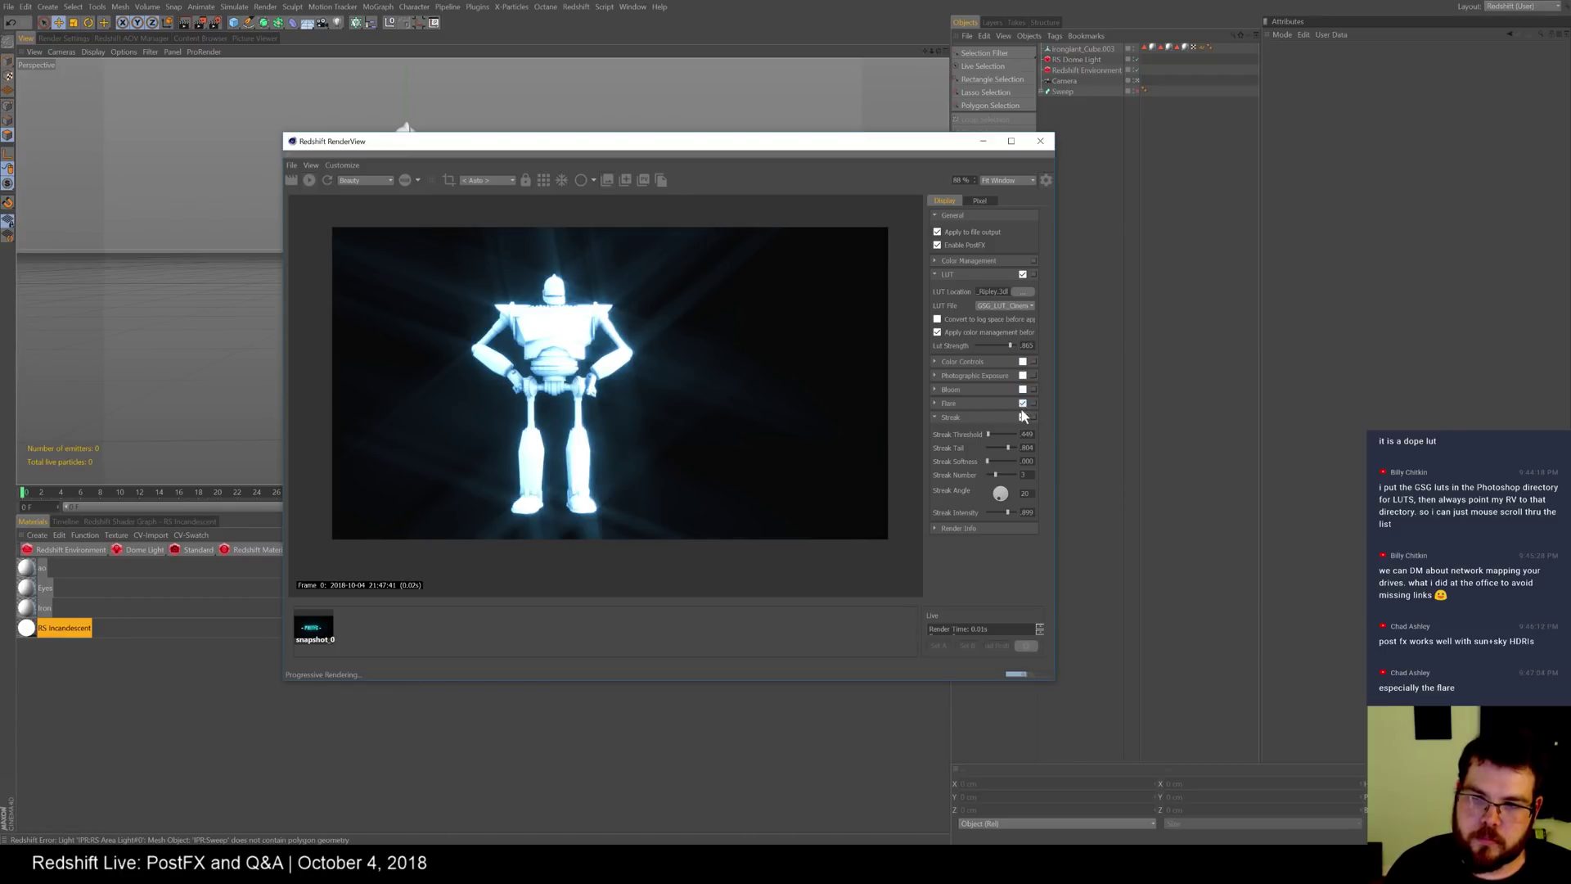
left_click(1023, 418)
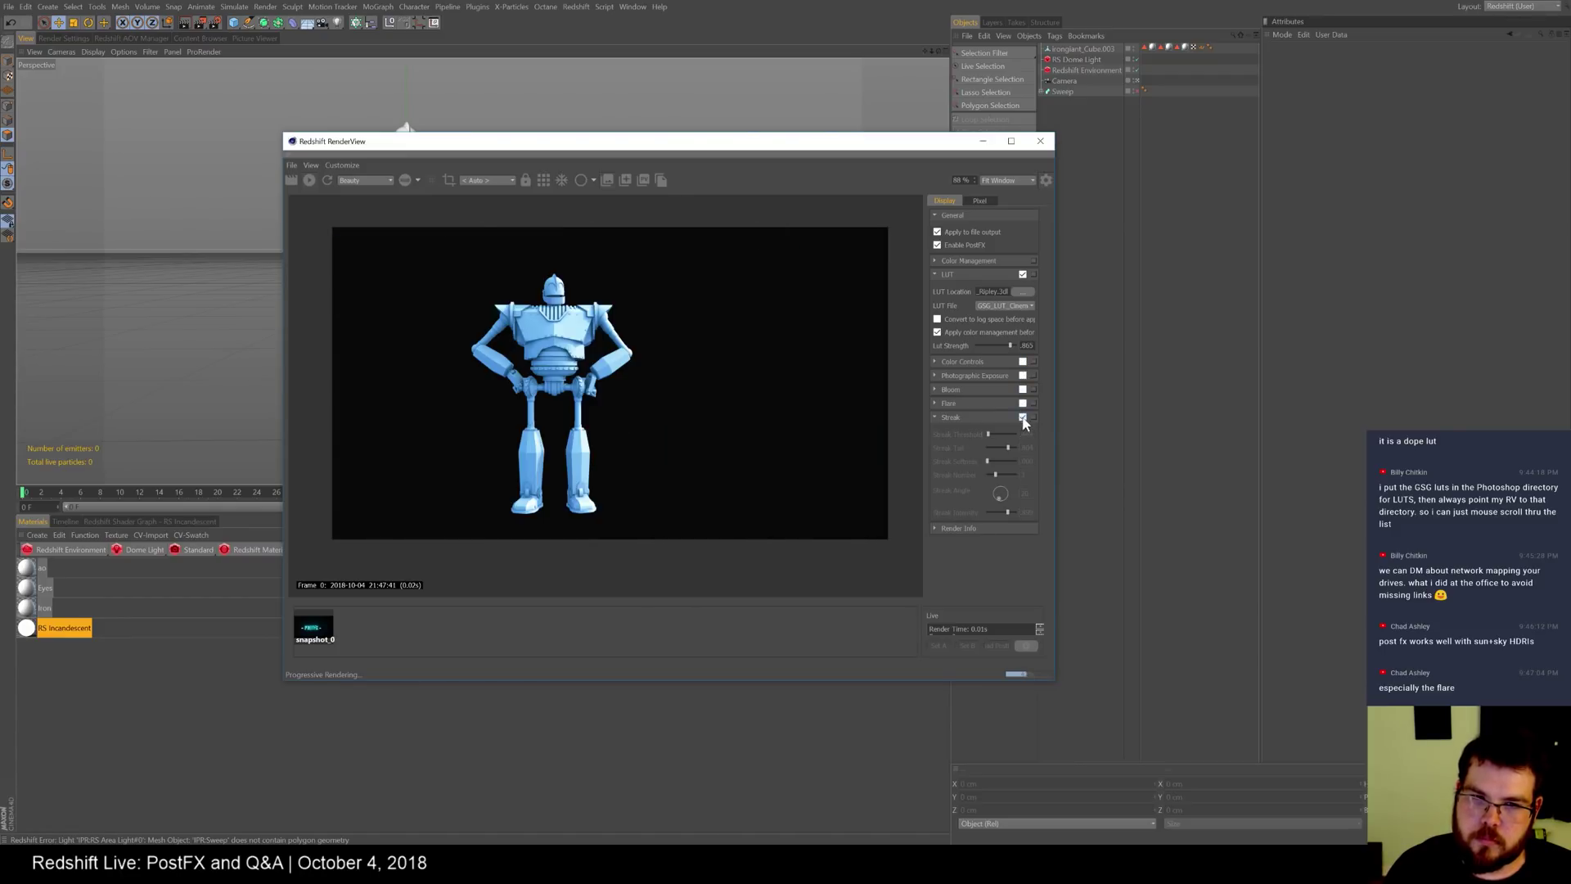
- Select the RS Dome Light and toggle its Alpha Channel Replace option
left_click(1088, 61)
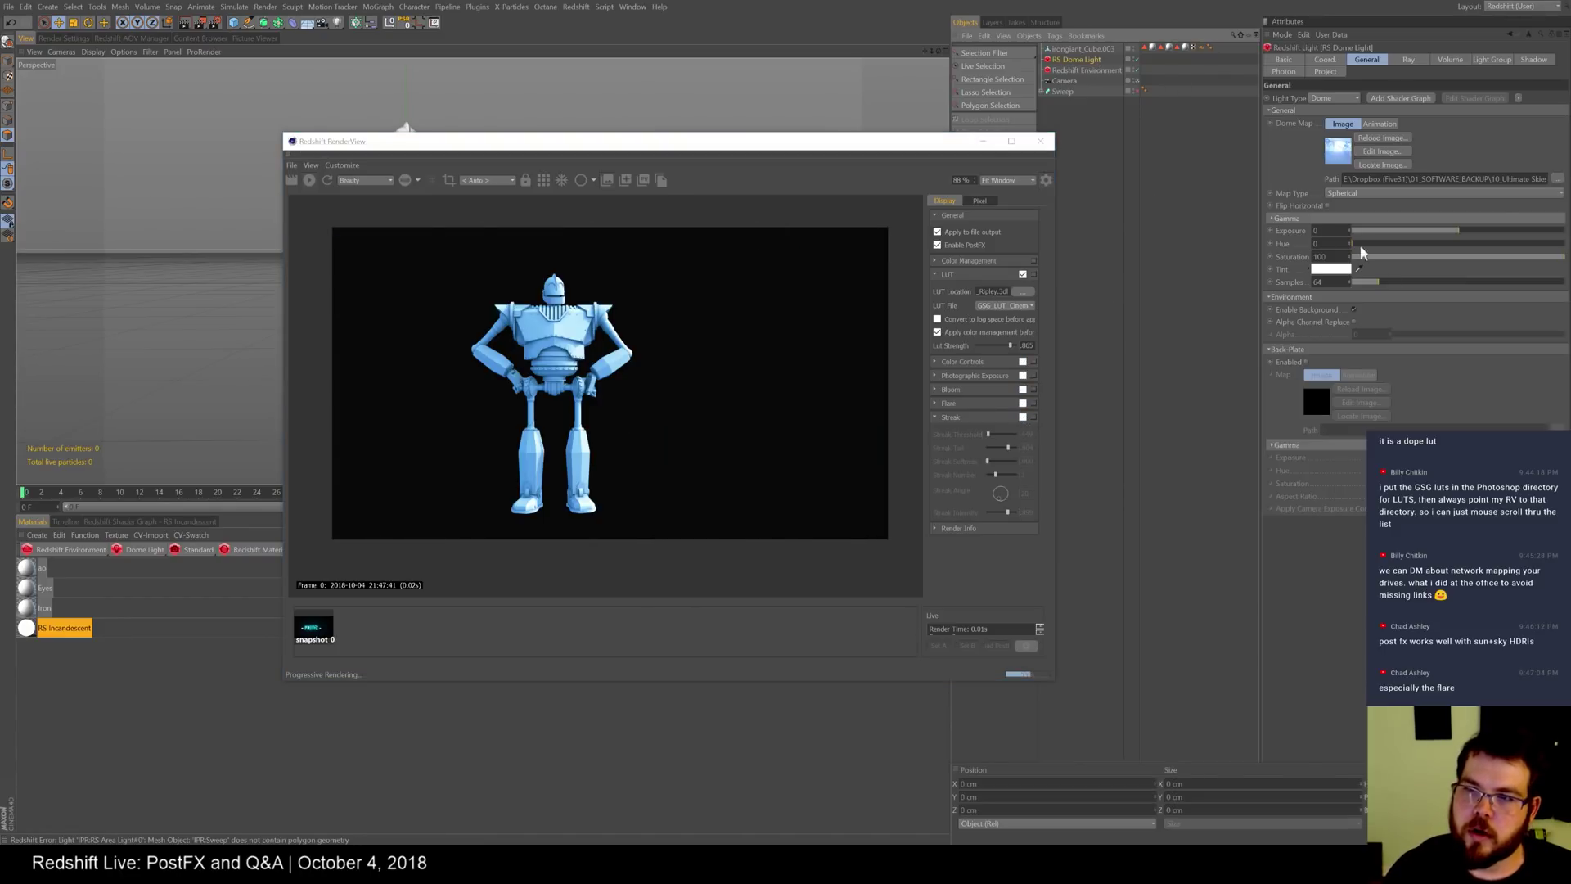
left_click(1355, 323)
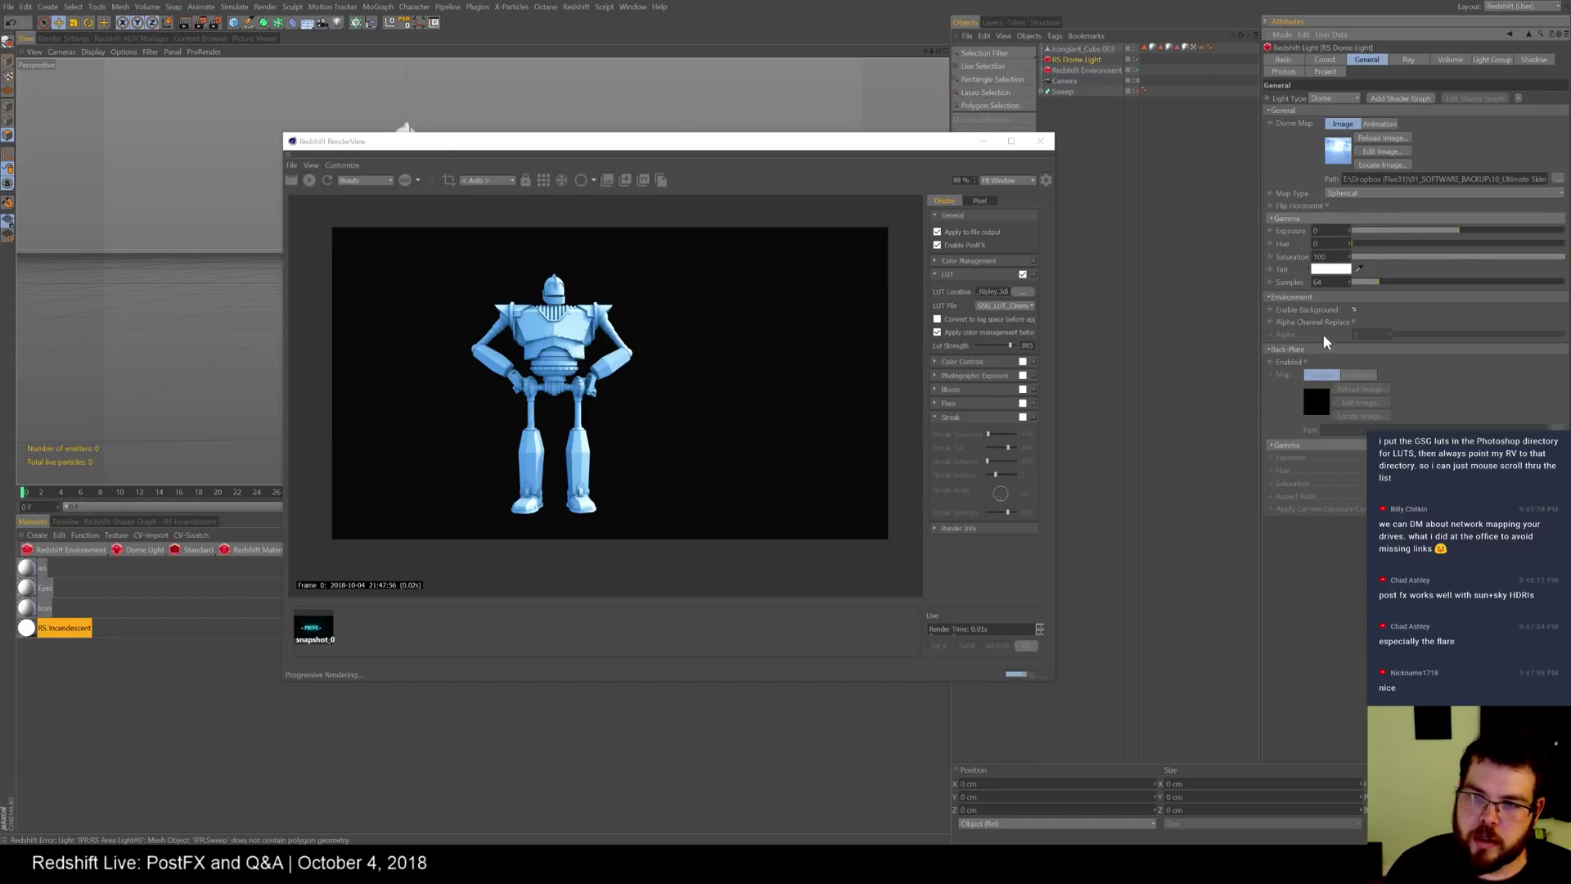
- Uncover the viewport and reframe the robot closer and from a slightly turned angle
left_click_drag(653, 144, 763, 137)
middle_click_drag(318, 234, 243, 221, "alt")
mouse_move(245, 274)
left_mouse_down("alt")
mouse_move(353, 262)
mouse_move(279, 259)
mouse_move(268, 288)
left_mouse_up("alt")
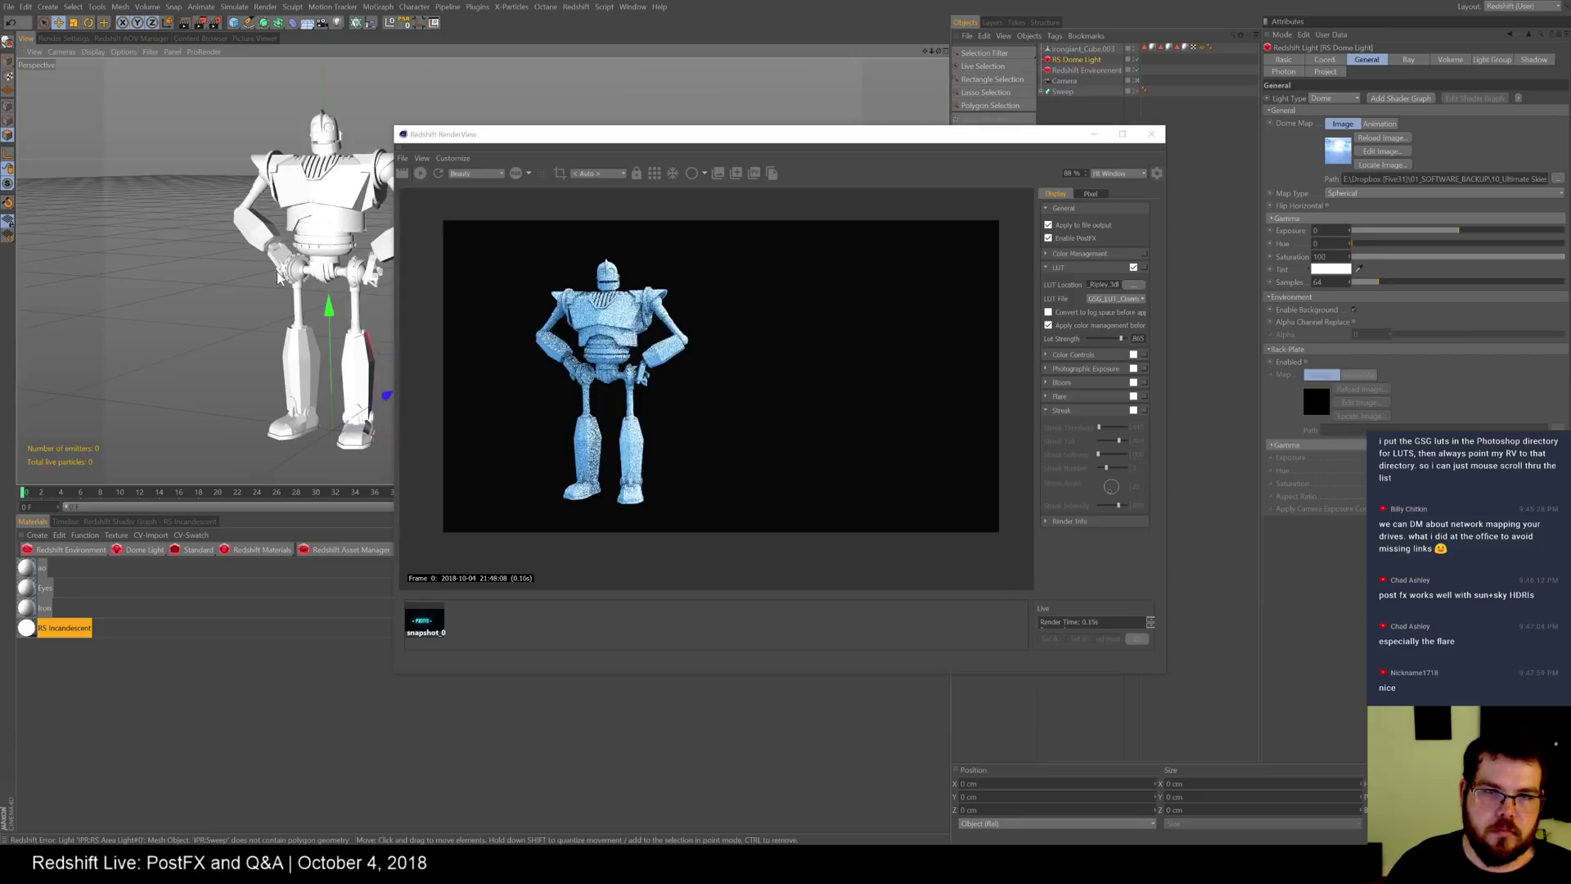
middle_click_drag(269, 288, 312, 271, "alt")
right_click_drag(313, 270, 324, 262, "alt")
middle_click_drag(324, 263, 255, 287, "alt")
right_click_drag(254, 288, 364, 268, "alt")
middle_click_drag(365, 269, 421, 309, "alt")
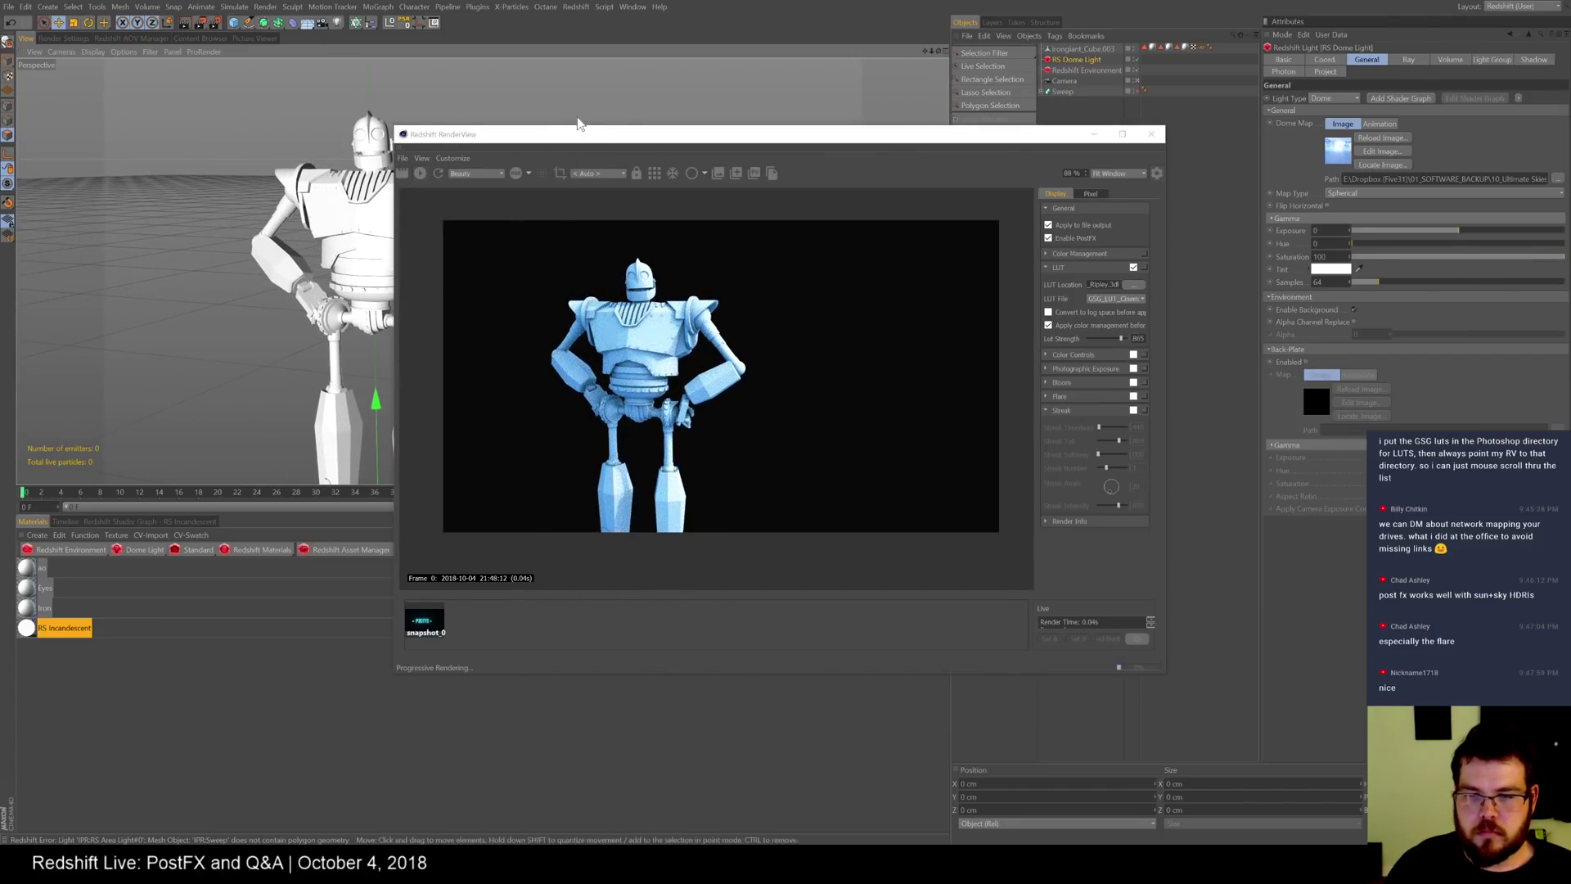
- Delete the old POSTFX snapshot from the RenderView
left_click(439, 632)
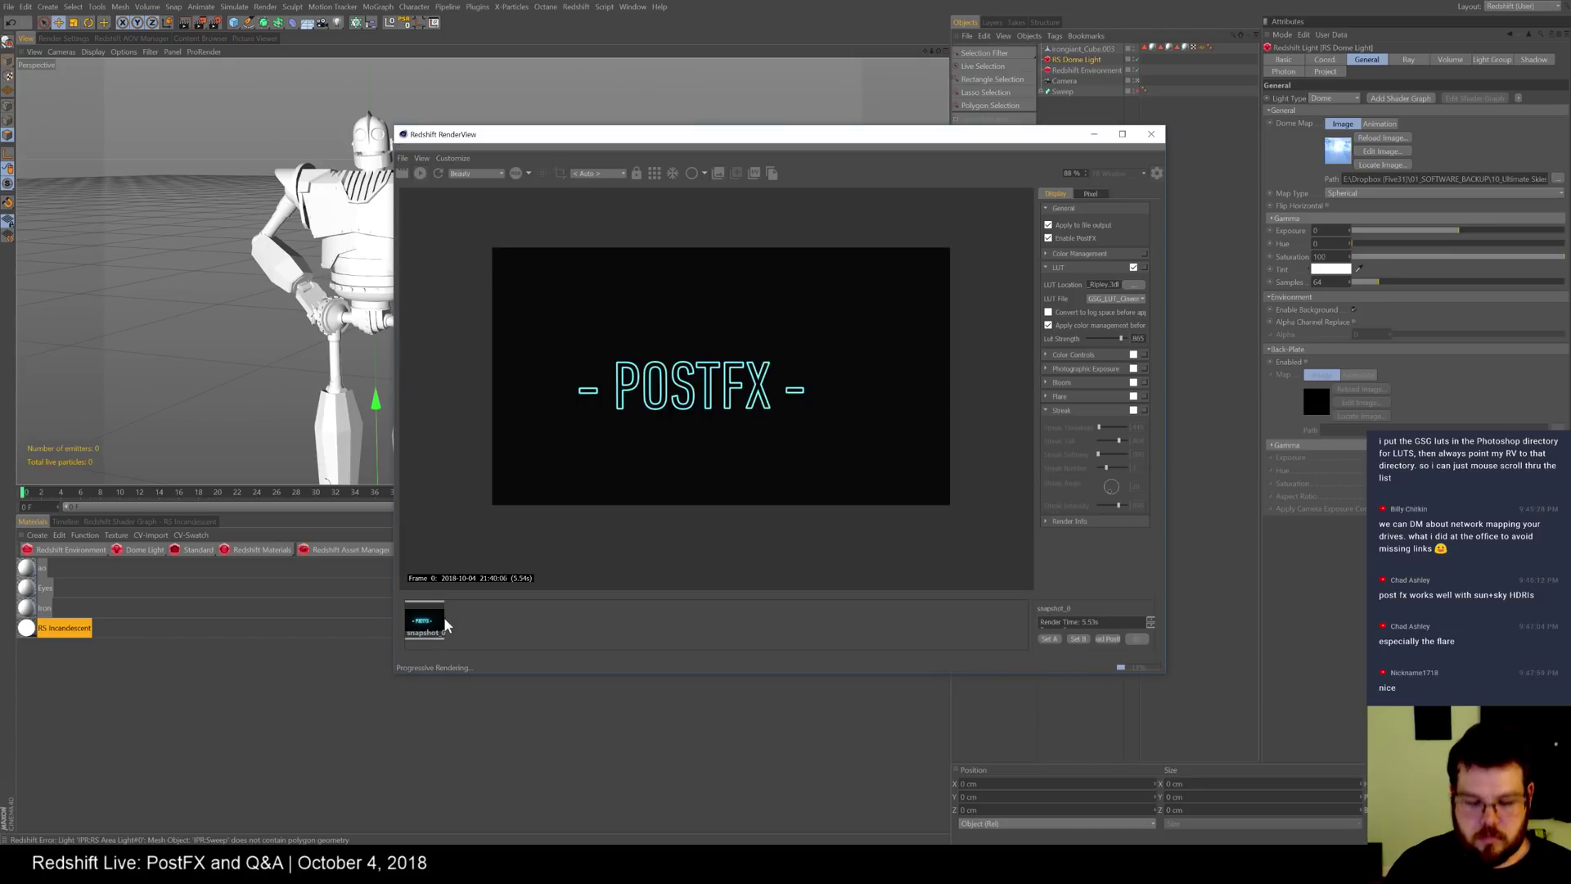
key("Delete")
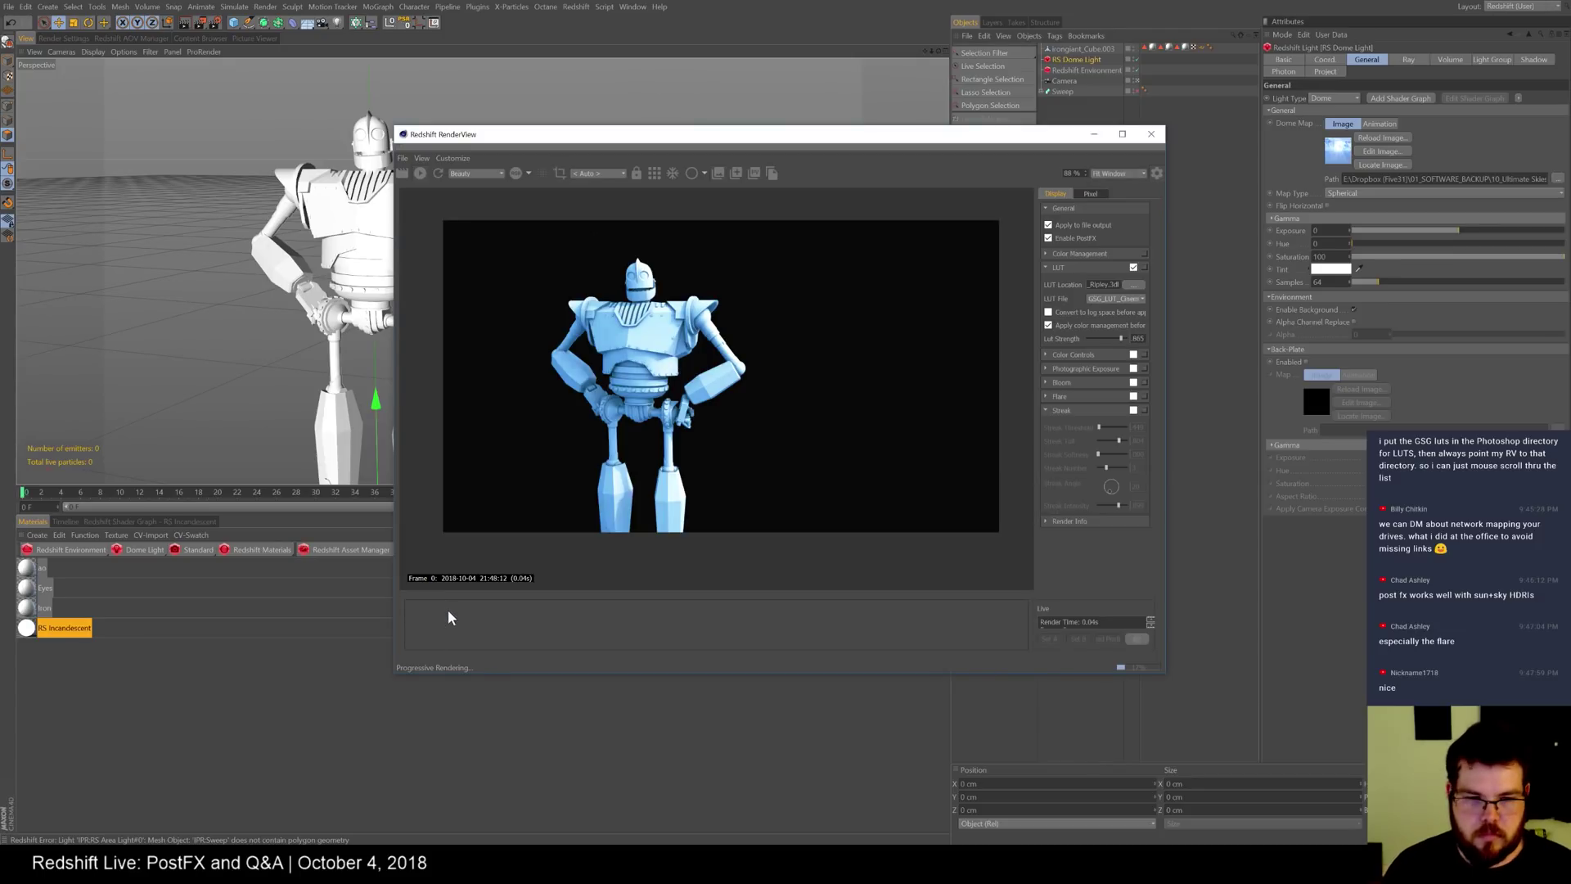
- Try the dome light's Alpha Channel Replace option with a different alpha value
left_click(1354, 323)
left_click(1355, 323)
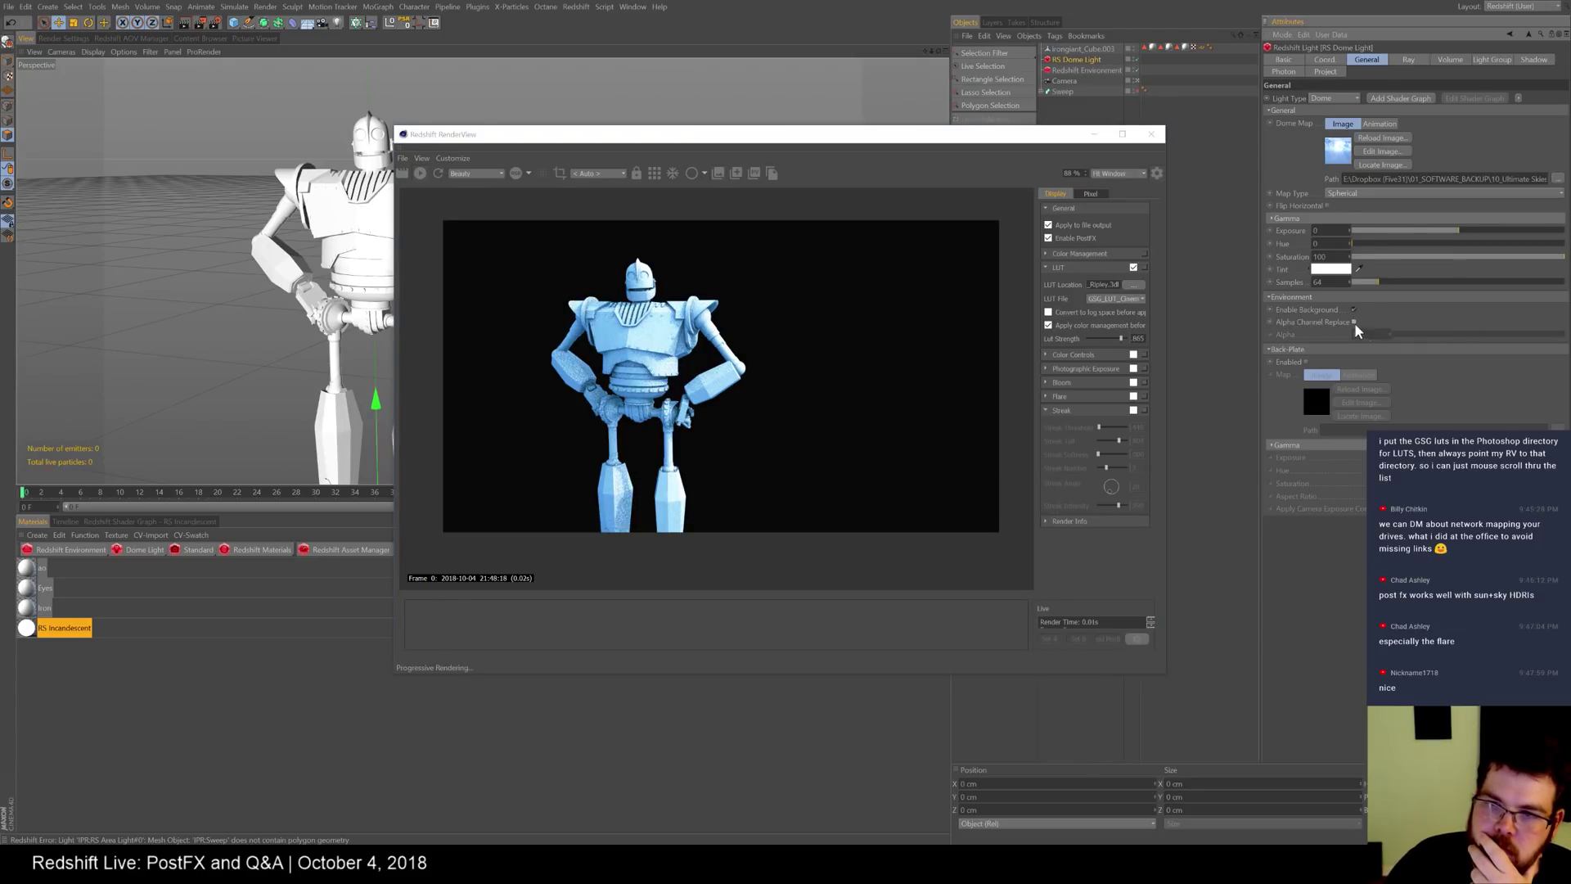
left_click(1355, 324)
left_click_drag(1423, 337, 1384, 335)
left_click(1354, 322)
- Enable the dome light's back plate and load Ultimate_Skies_4k_0078.exr as its map, without copying it to the project
left_click(1305, 363)
left_click(1558, 428)
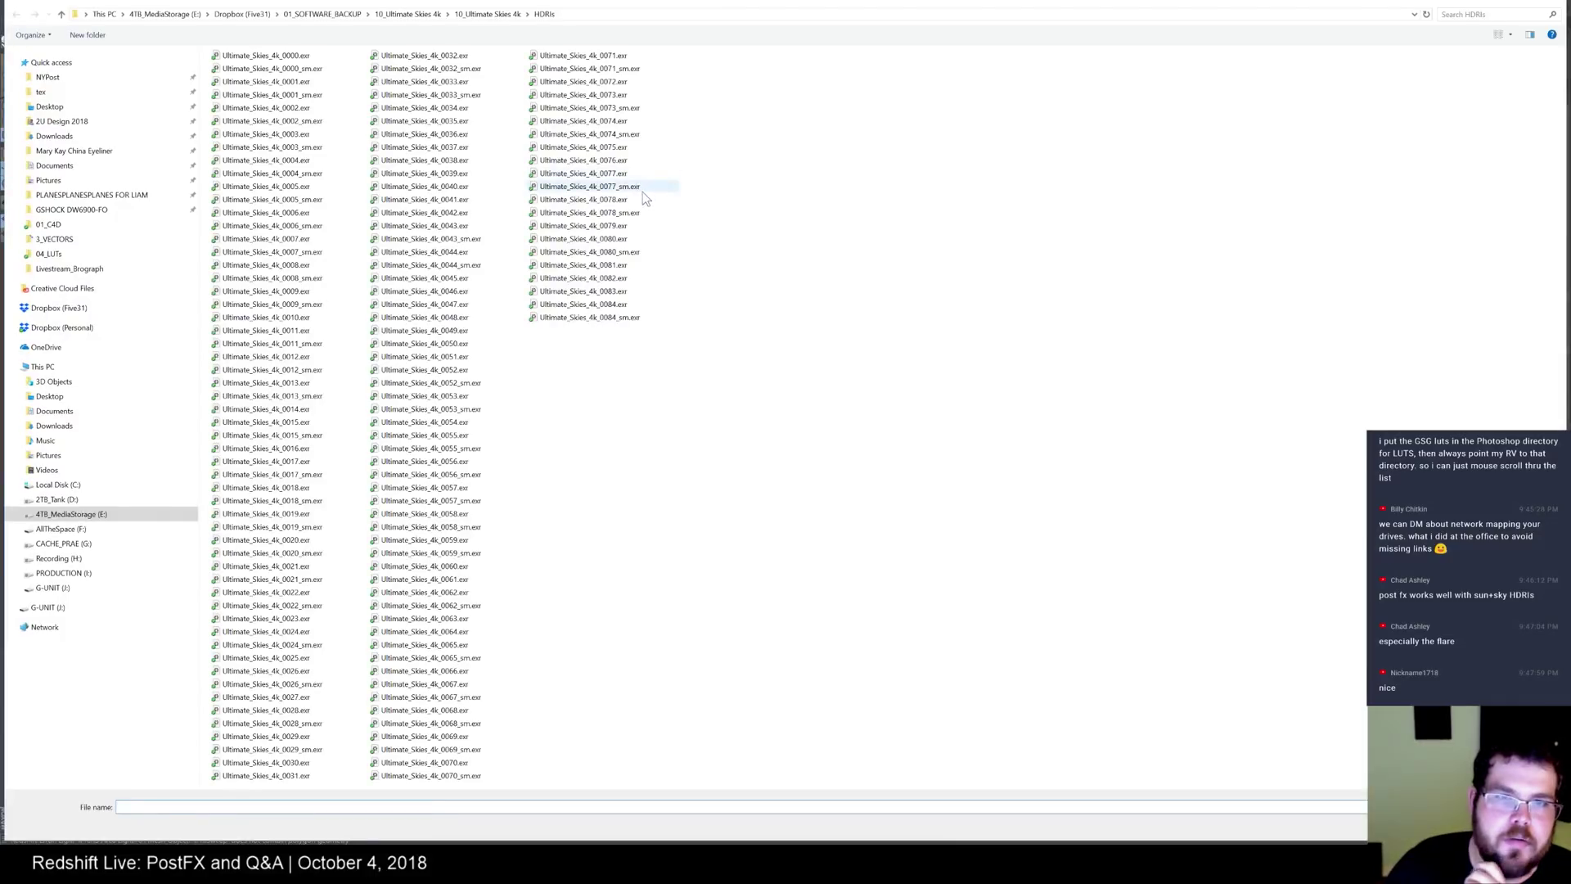
double_click(623, 199)
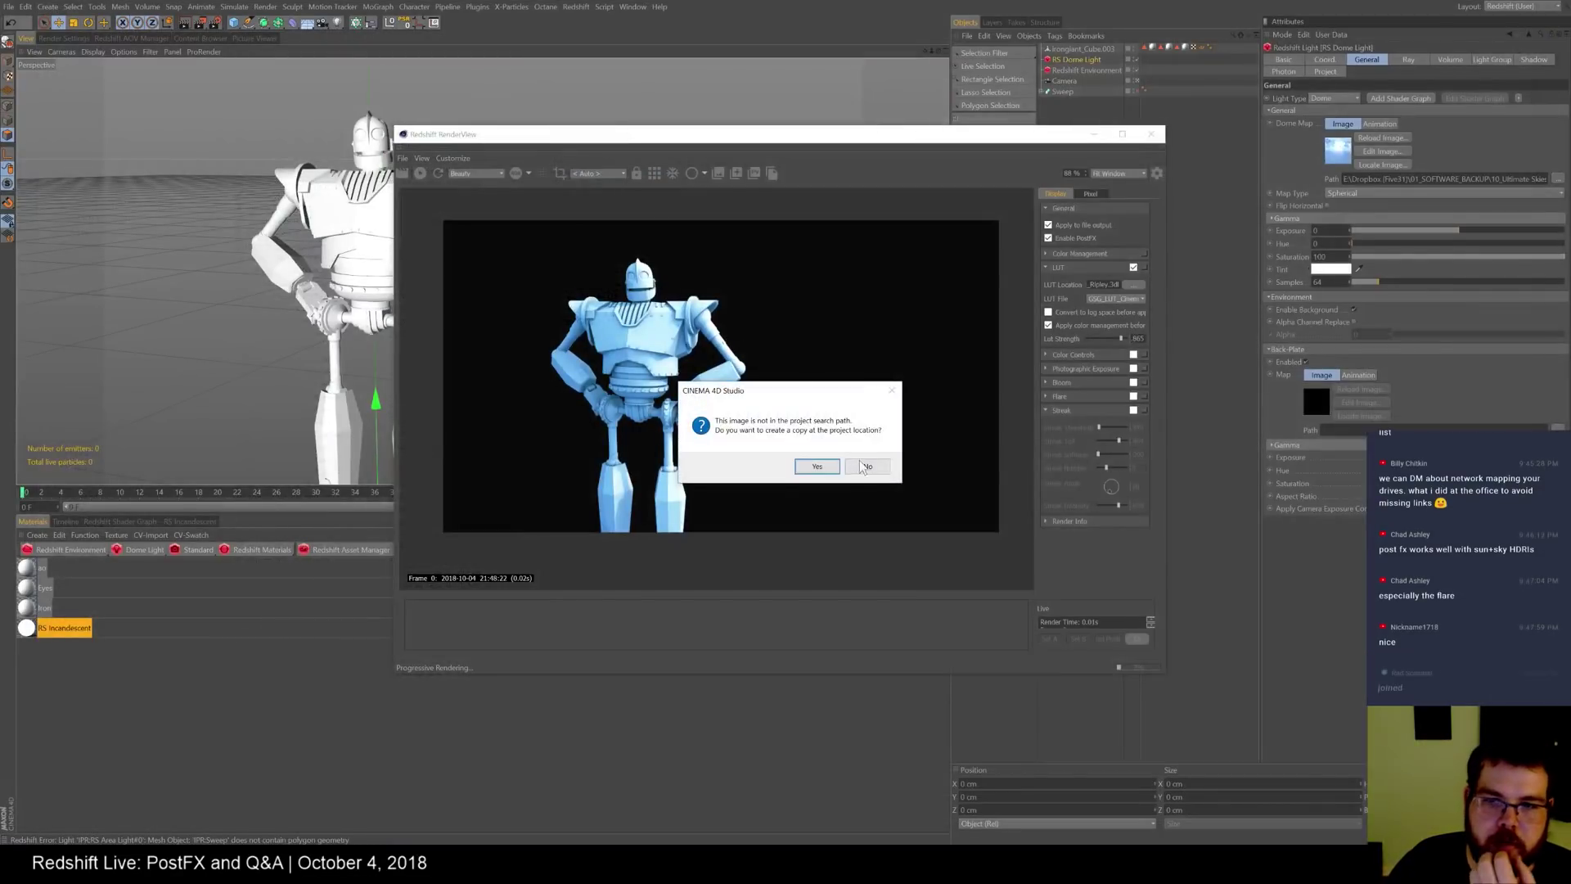
left_click(884, 466)
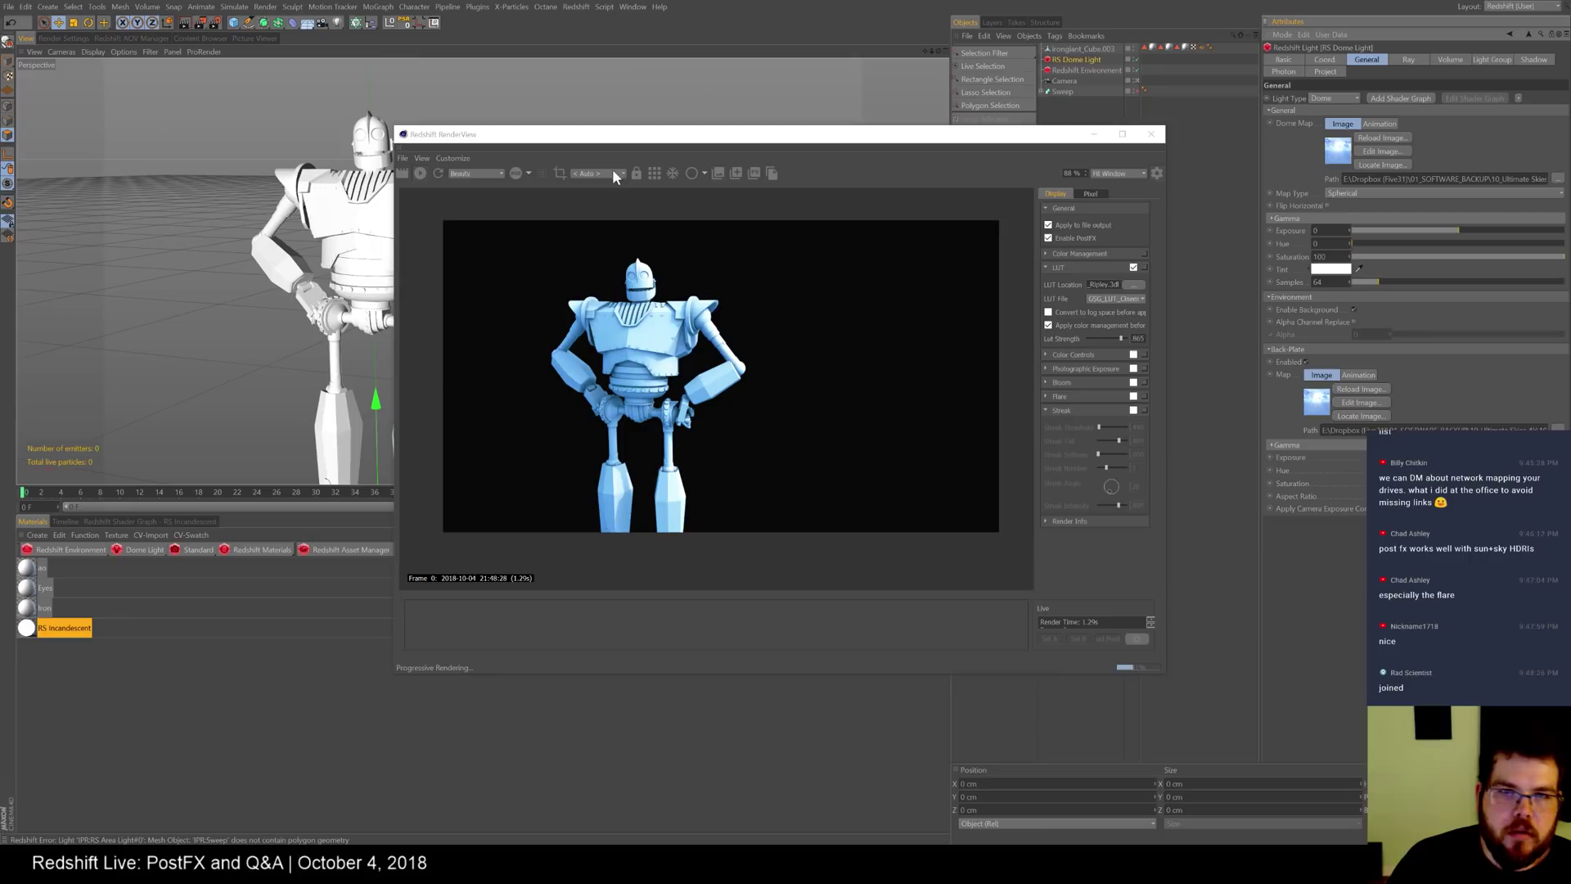
- Orbit the robot slightly to refresh the render and toggle the dome light's Enable Background option
mouse_move(308, 253)
left_mouse_down("alt")
mouse_move(326, 272)
mouse_move(284, 205)
mouse_move(305, 260)
left_mouse_up("alt")
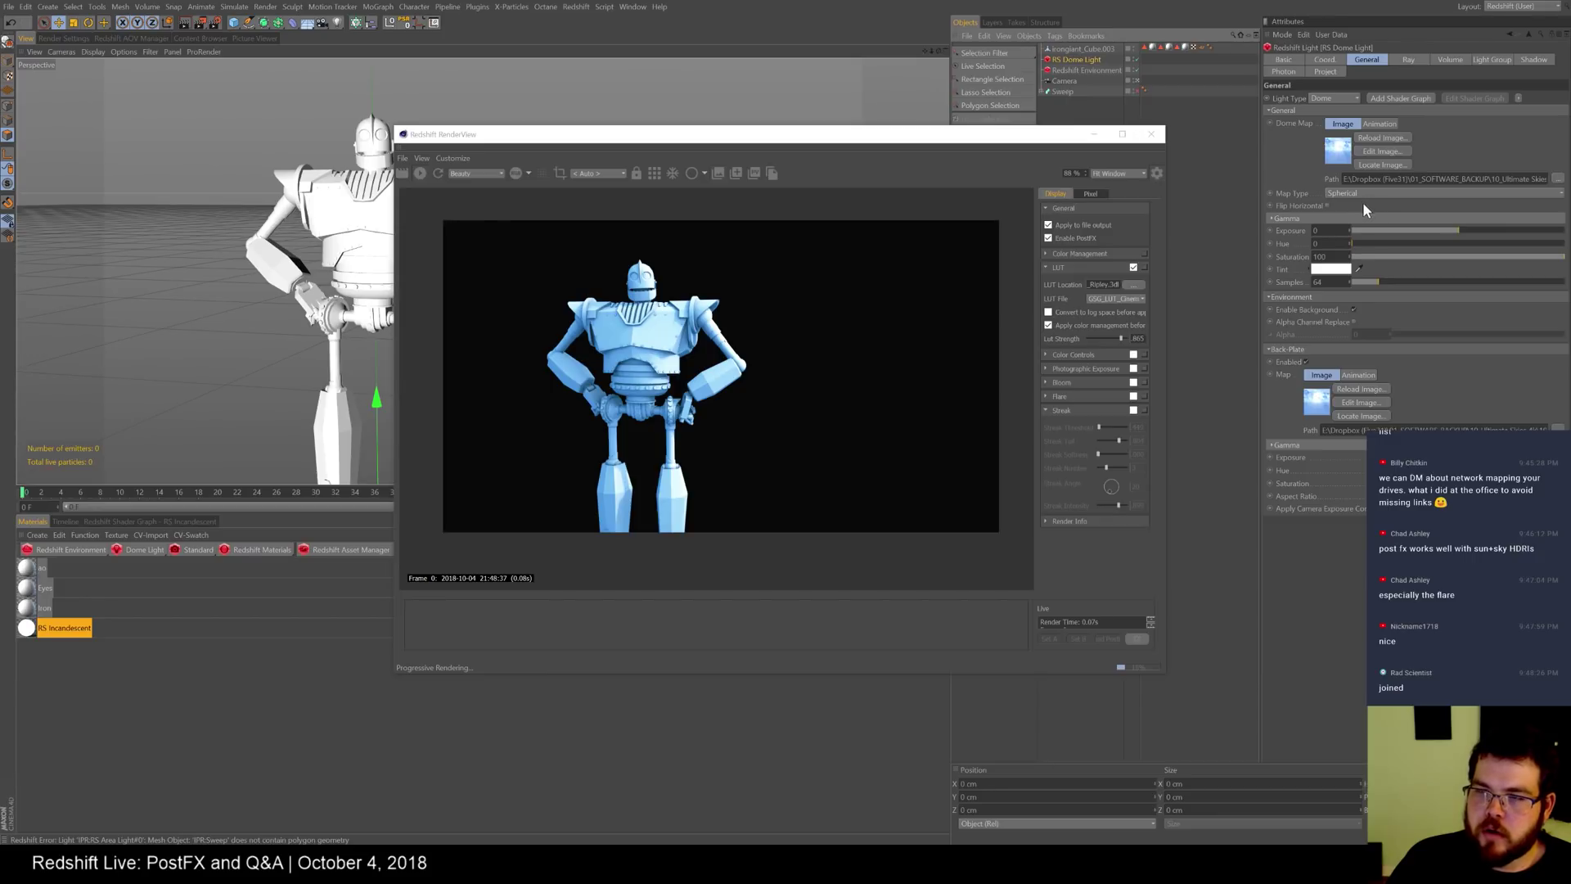
left_click(1353, 310)
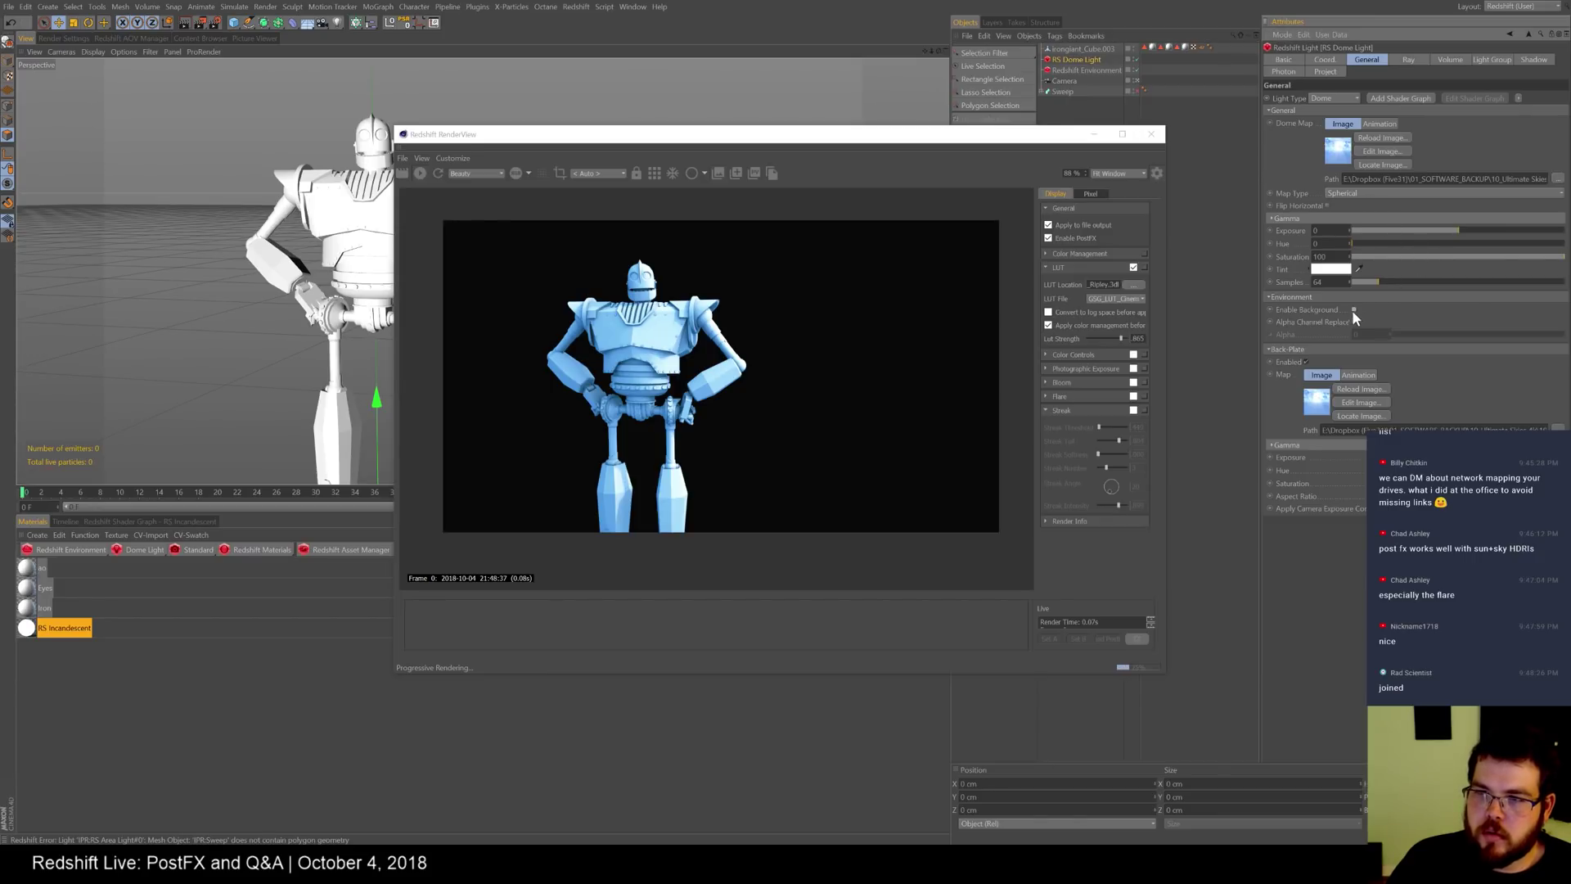
- Toggle the dome light's Enable Background option and review the Redshift Post Effects render settings from Bokeh through Streak
left_click(1353, 311)
left_click(79, 39)
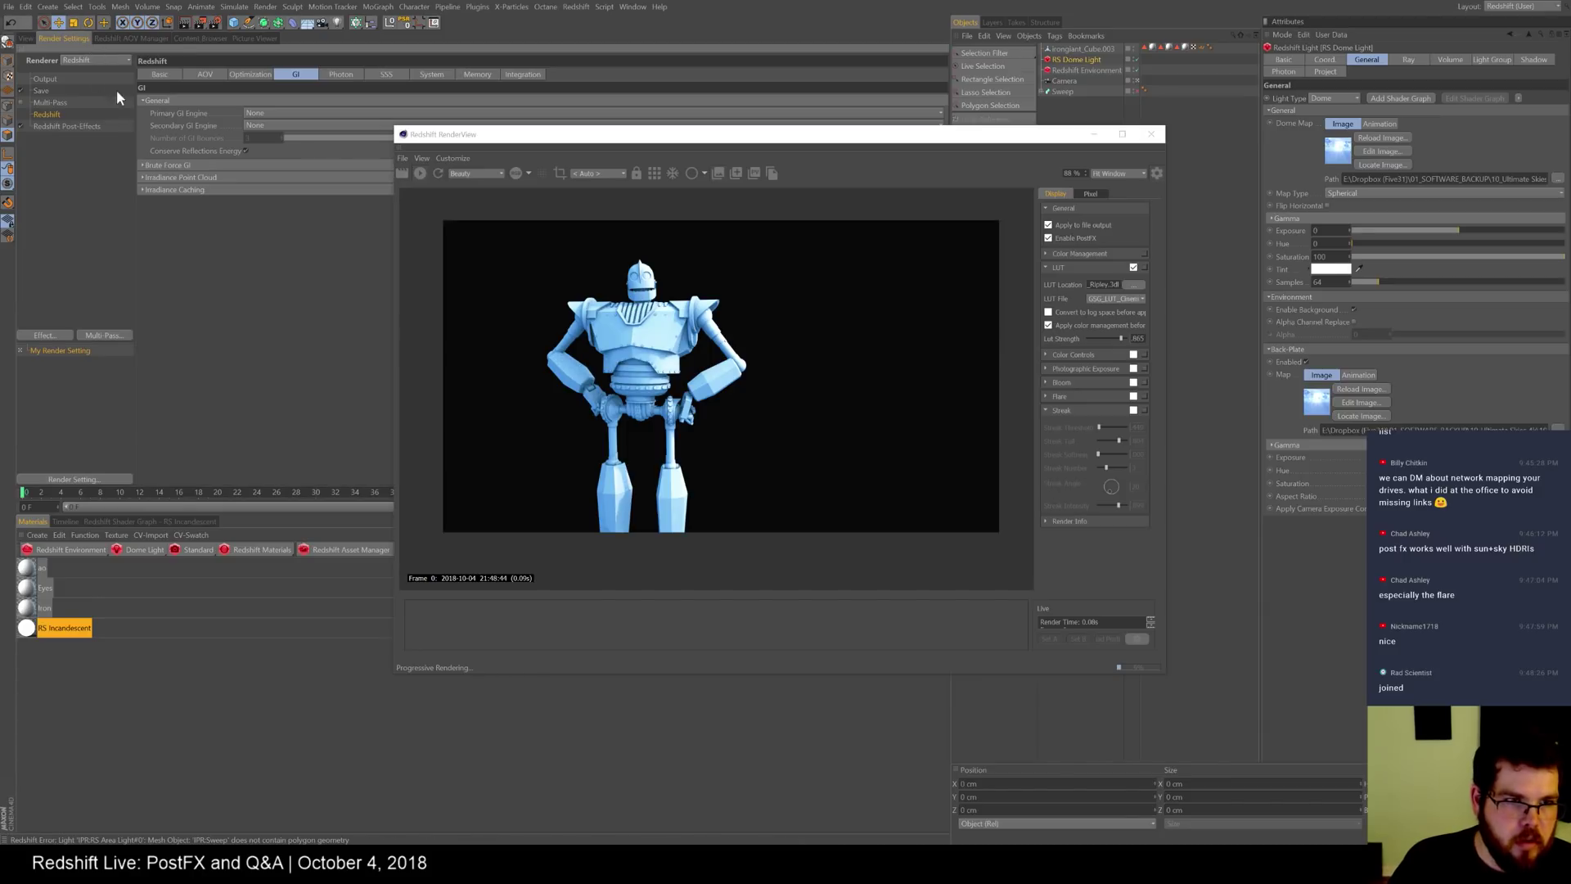
left_click(80, 125)
left_click_drag(573, 142, 442, 267)
left_click(229, 75)
left_click(305, 75)
left_click(371, 74)
left_click(426, 74)
left_click(505, 75)
left_click(577, 75)
left_click(642, 74)
left_click(700, 73)
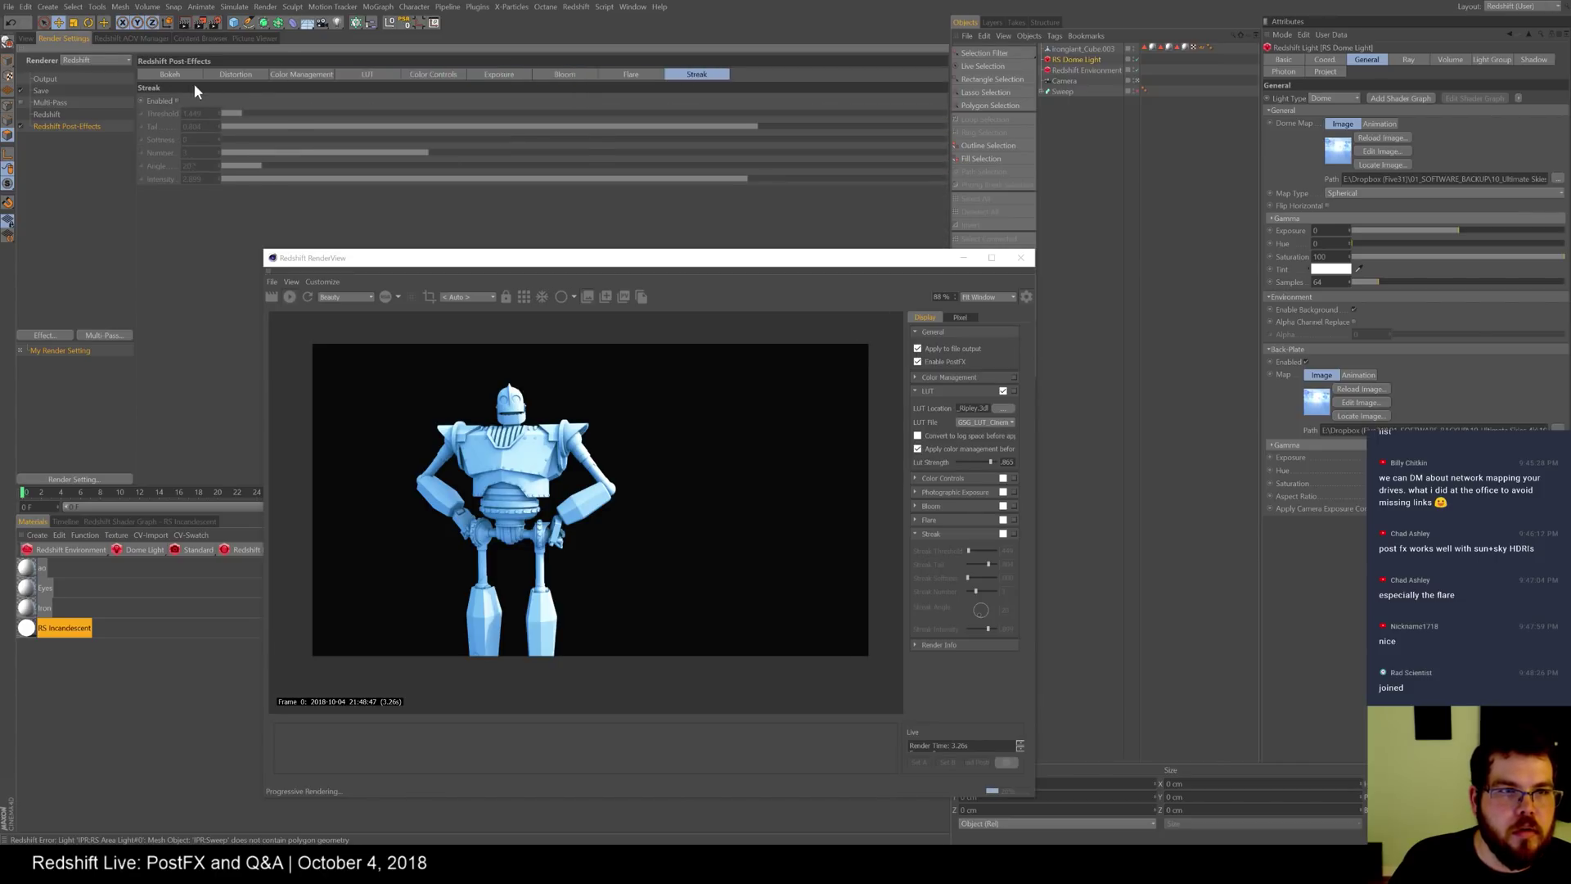
left_click(183, 76)
- Check the Basic, AOV, Optimization and Integration pages of the main Redshift render settings
left_click(89, 114)
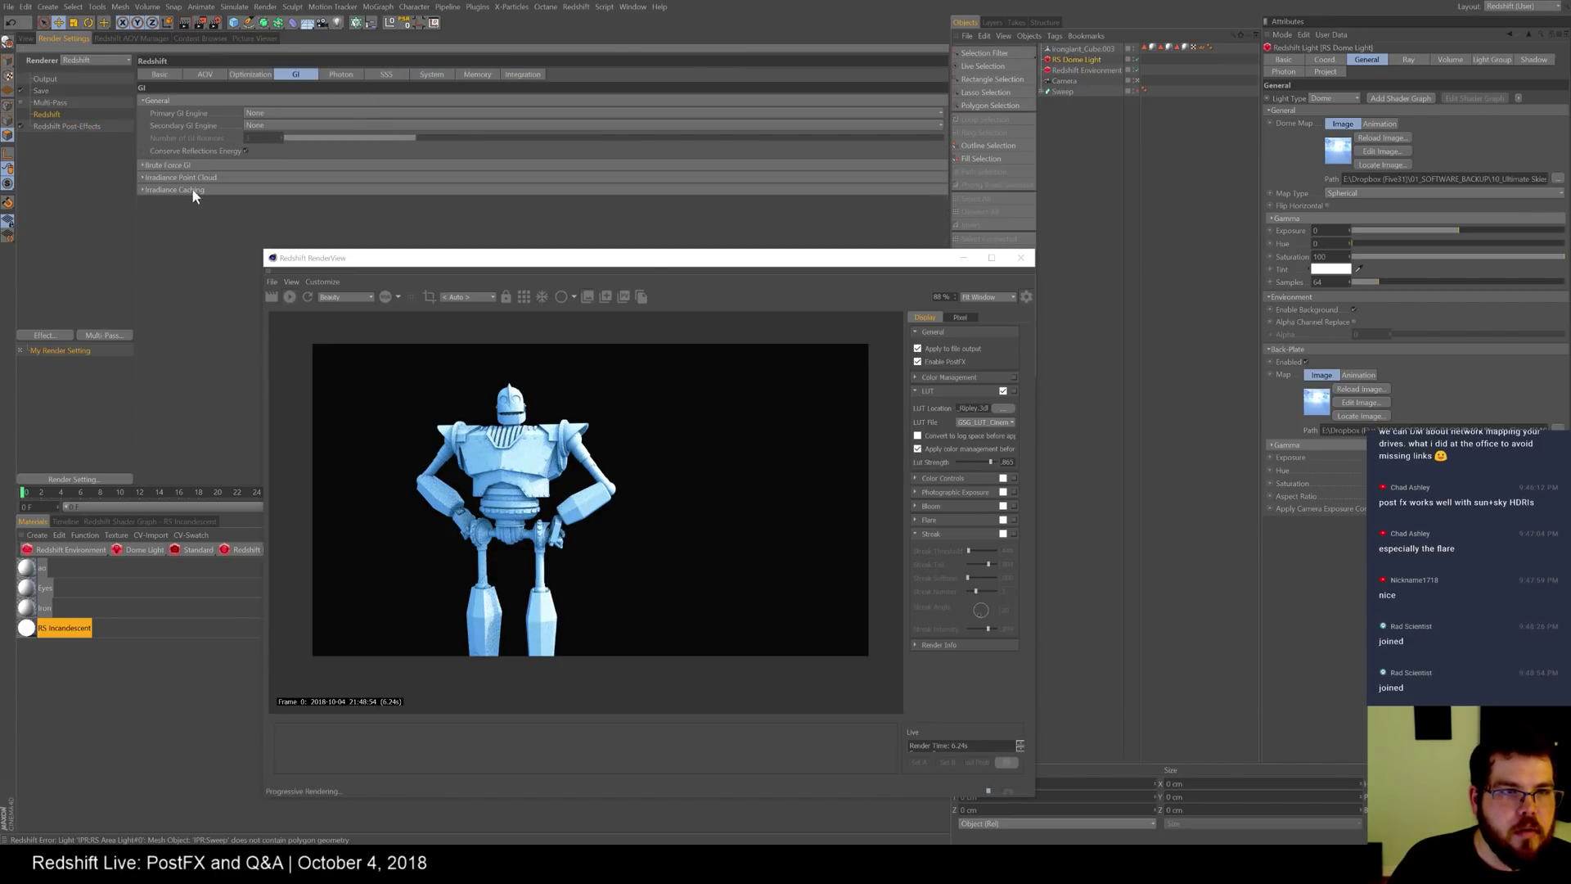
left_click(161, 75)
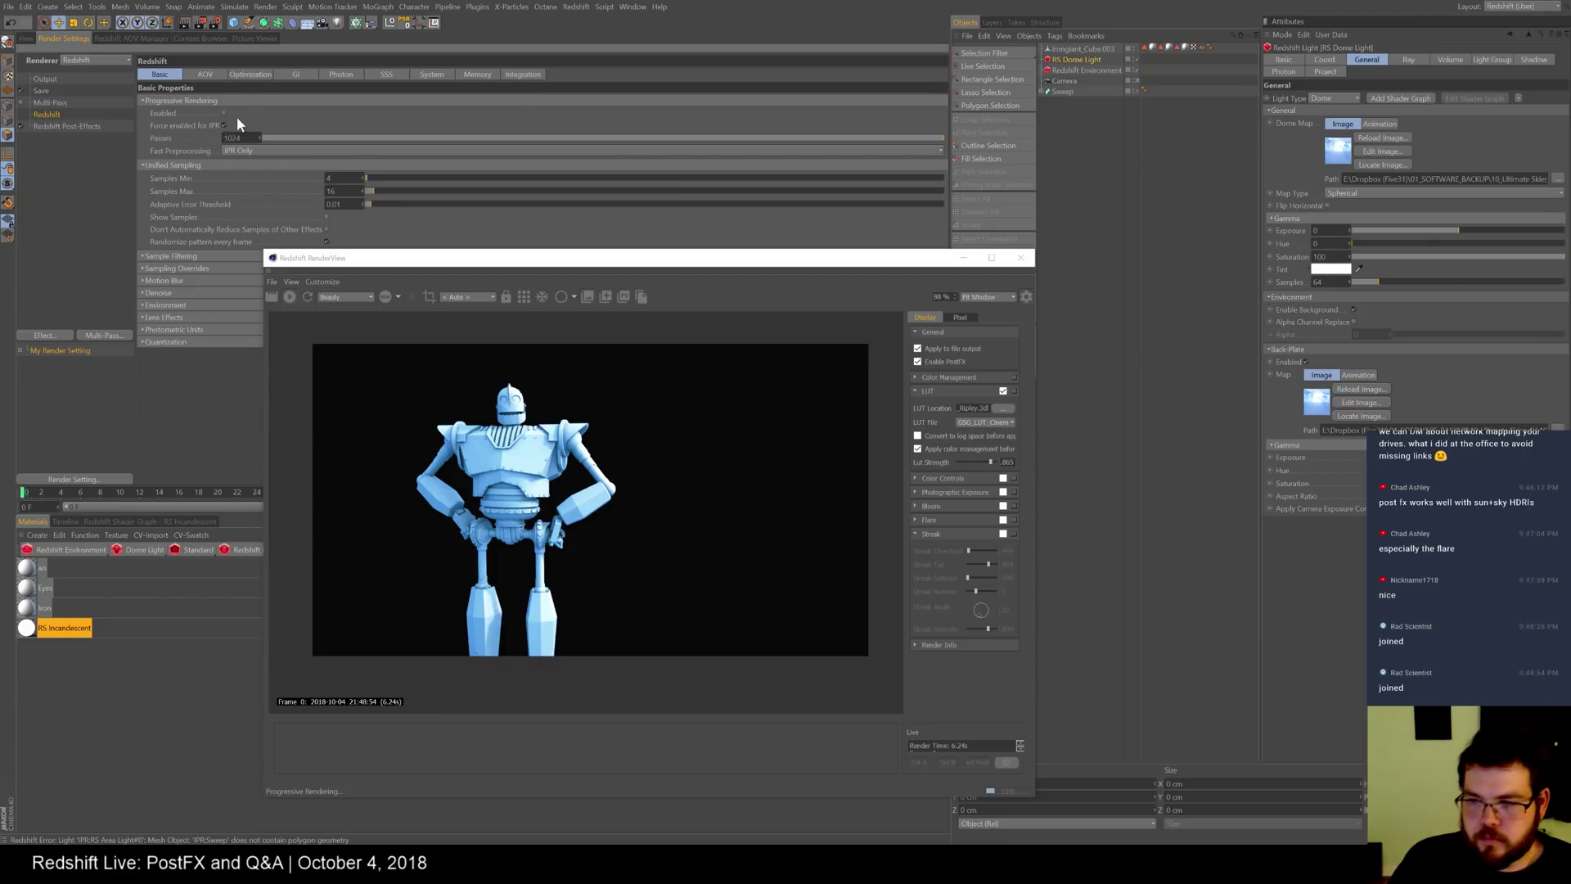
left_click(205, 75)
left_click(258, 76)
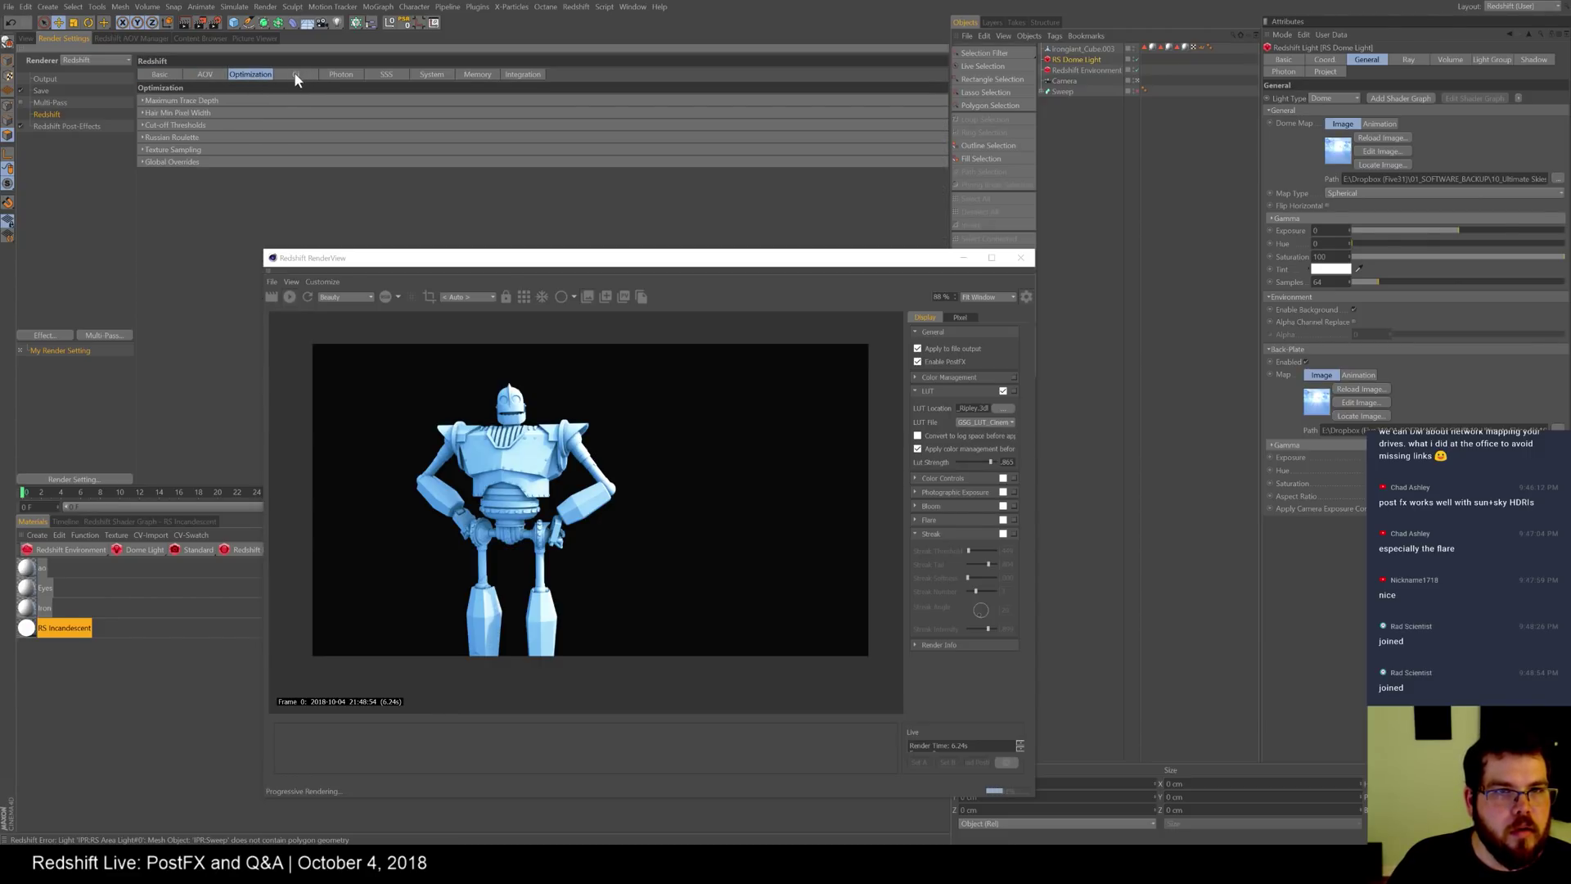
left_click(523, 75)
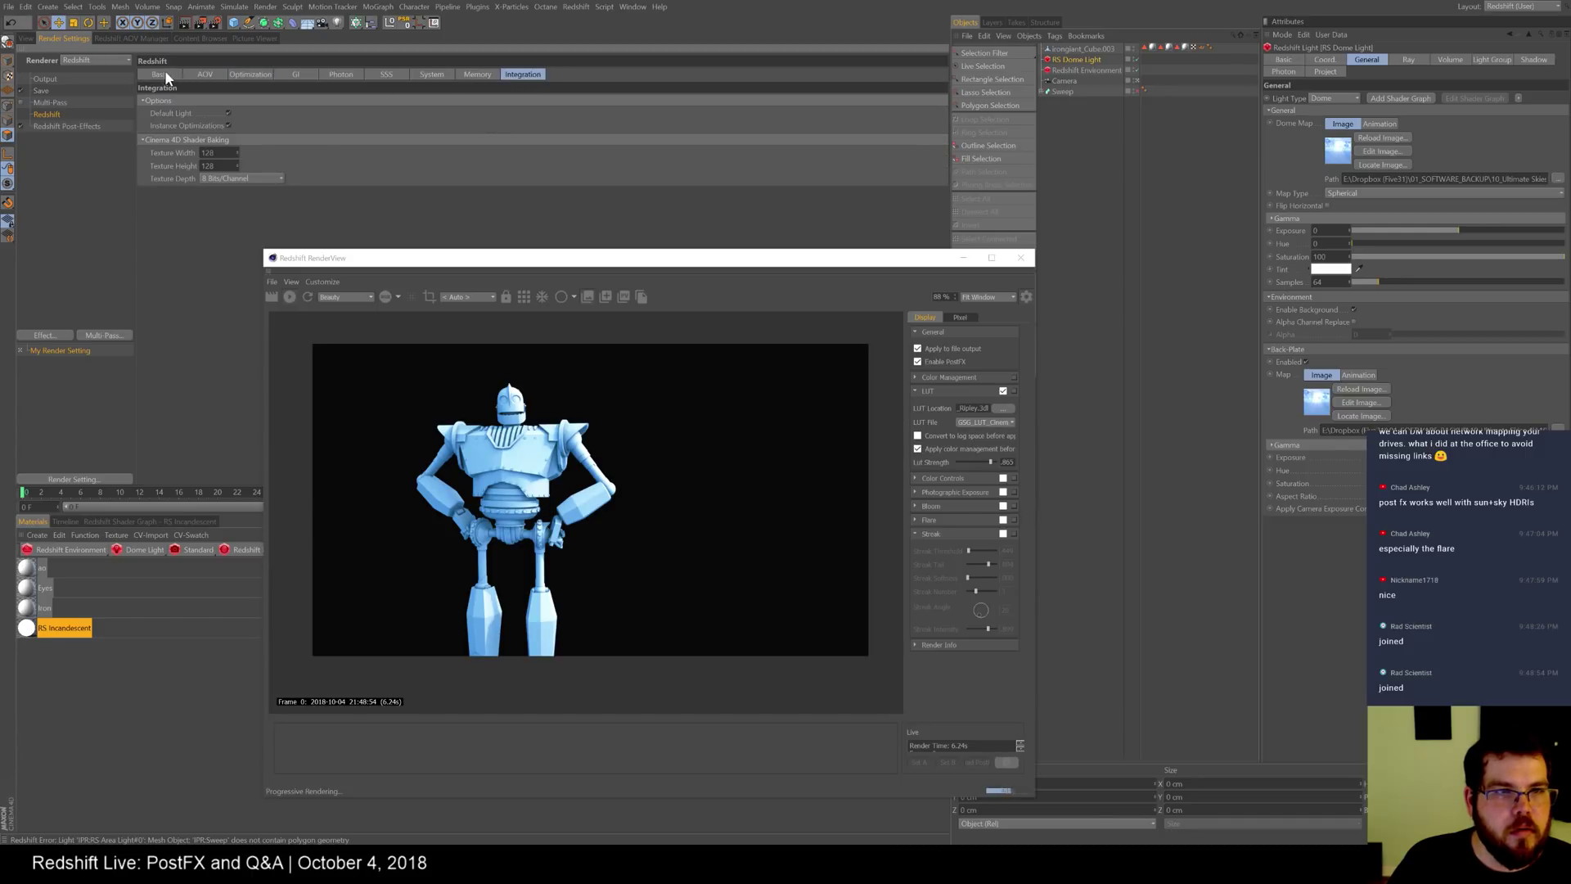
left_click(25, 39)
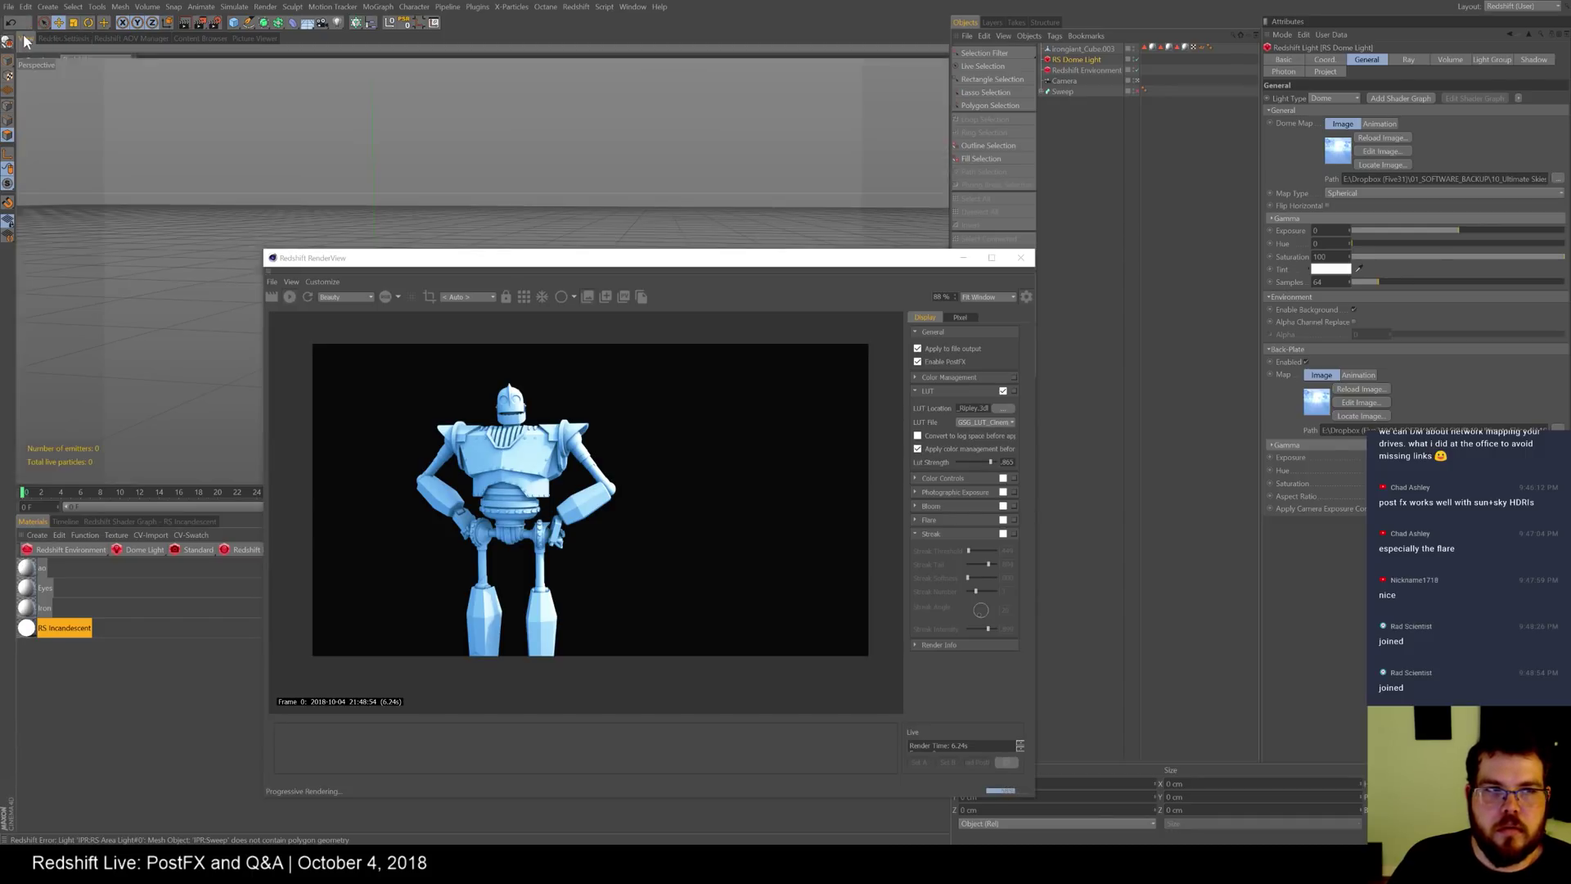
- Create a new empty project and reposition the RenderView window to clear the scene and material areas
left_click(8, 6)
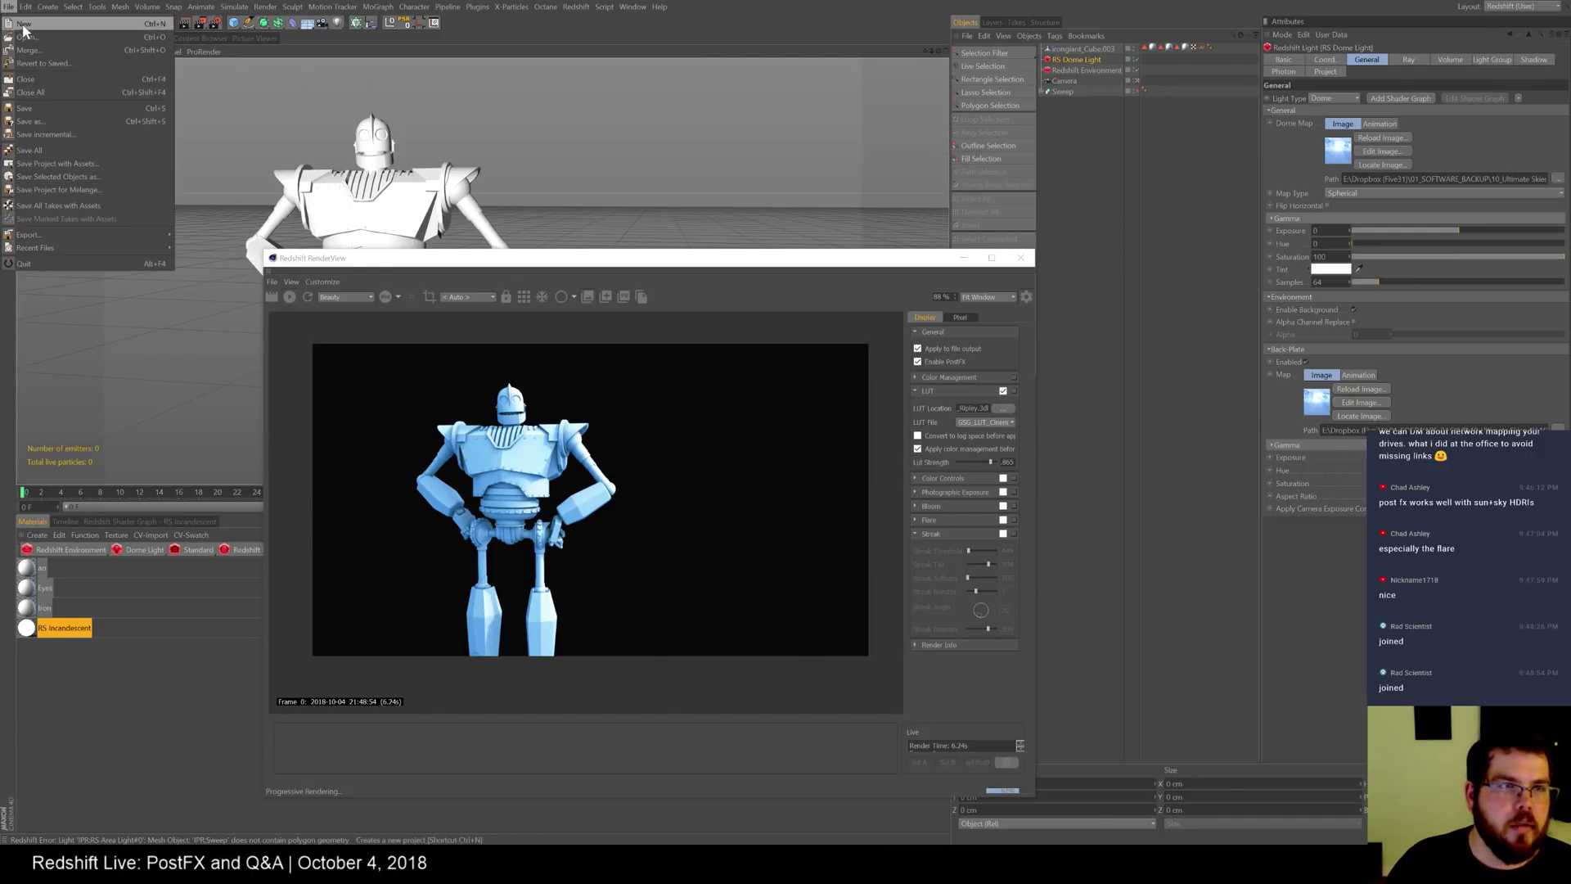
left_click(24, 26)
left_click_drag(788, 258, 807, 124)
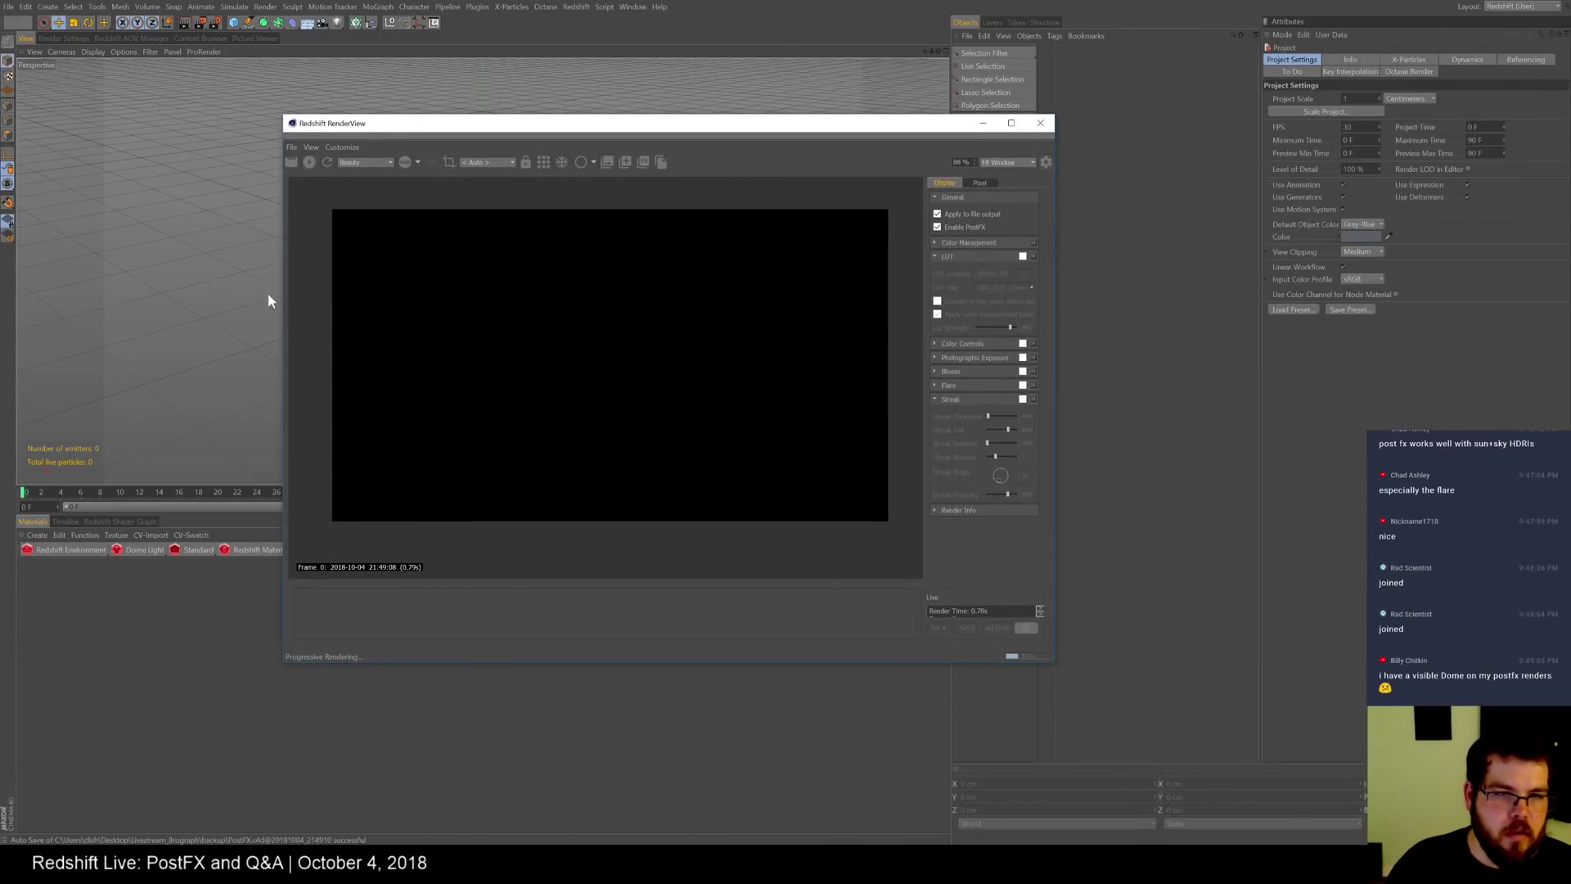
left_click_drag(528, 126, 652, 112)
- Add a Redshift dome light and load an Ultimate_Skies_4k .exr sky from the HDRIs folder as its dome map
left_click(145, 550)
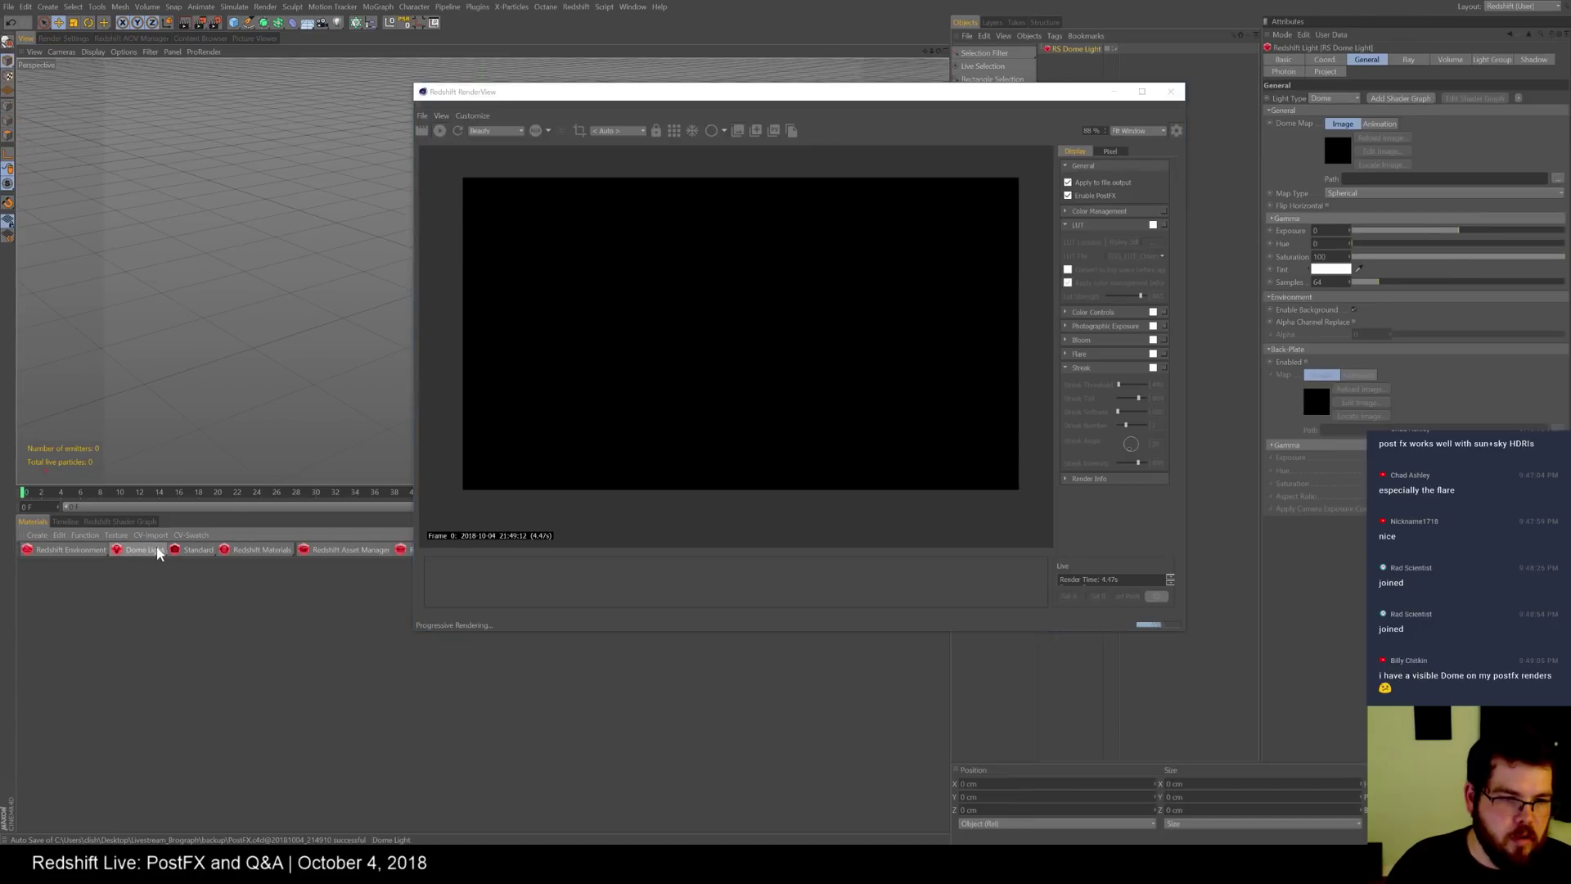
left_click(1077, 51)
left_click(1557, 179)
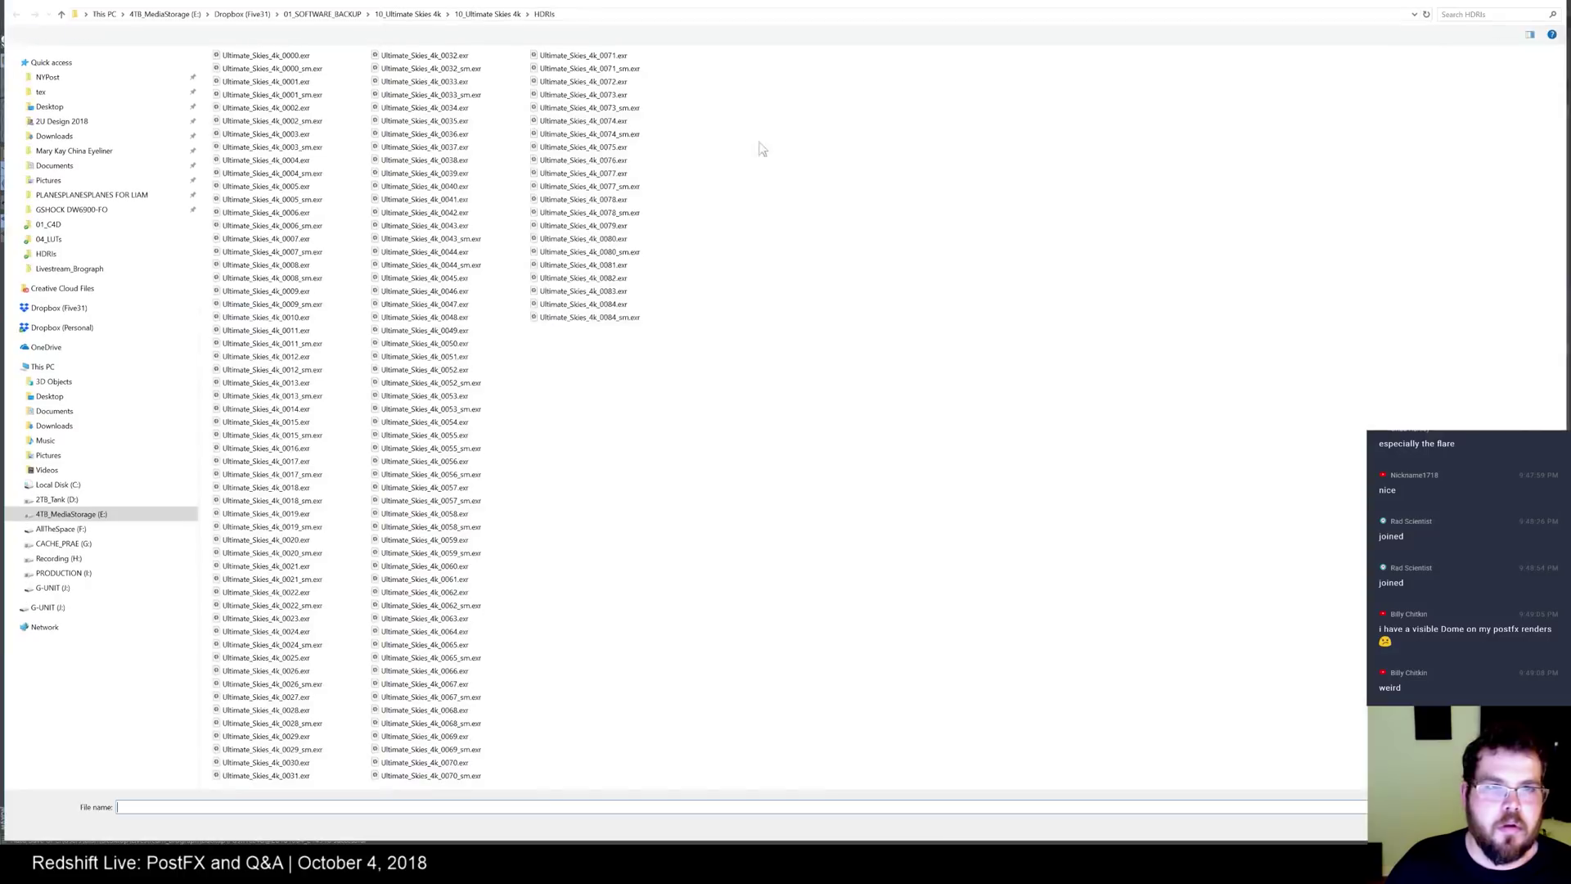
double_click(610, 166)
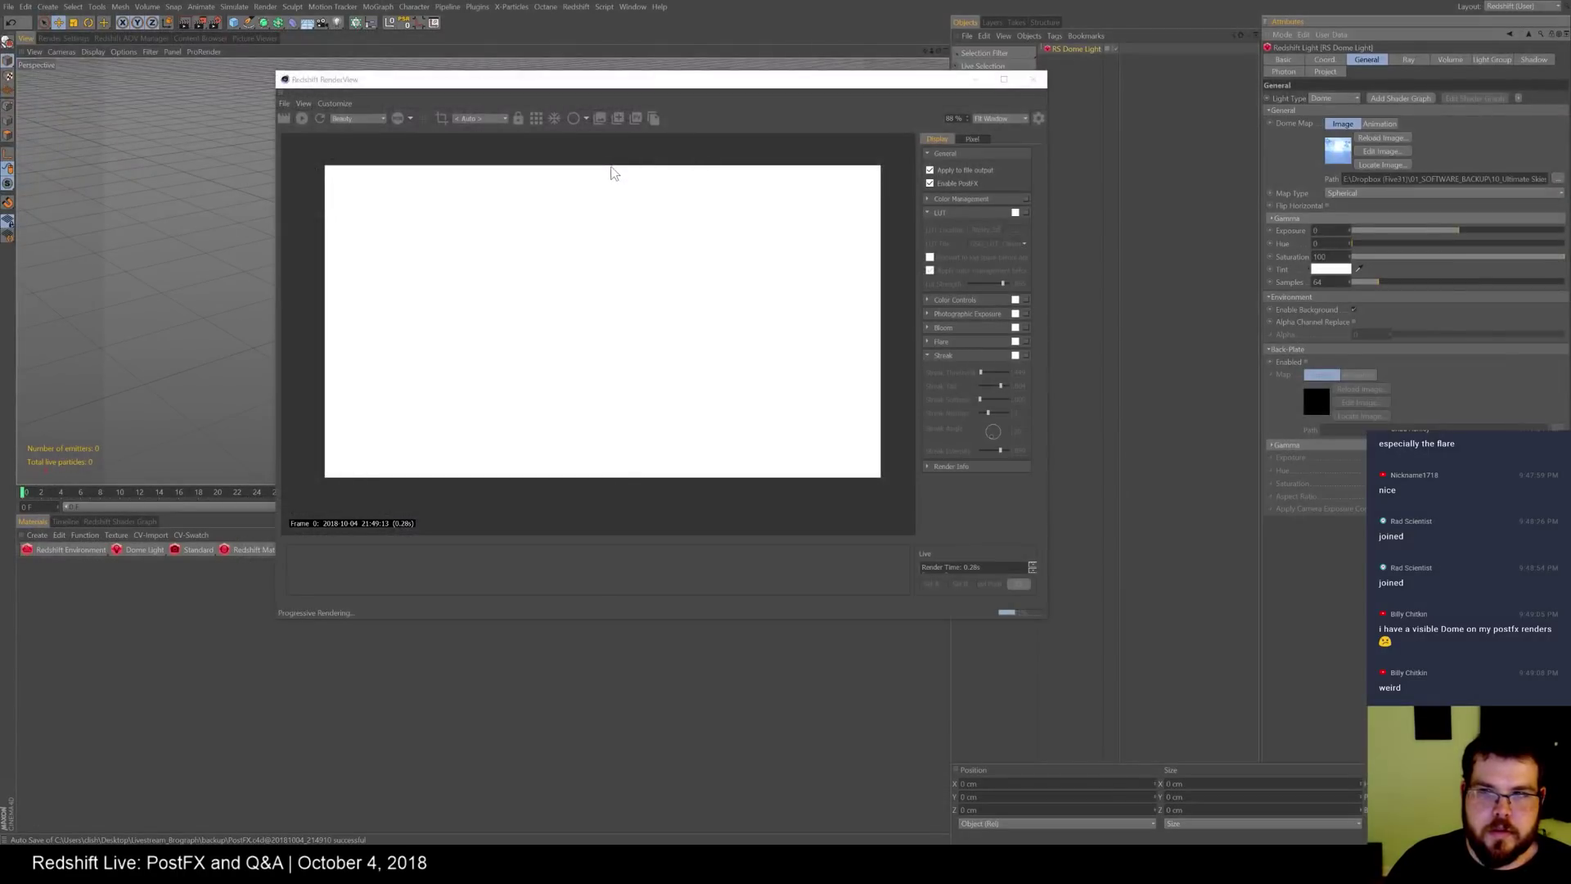
left_click_drag(717, 84, 582, 99)
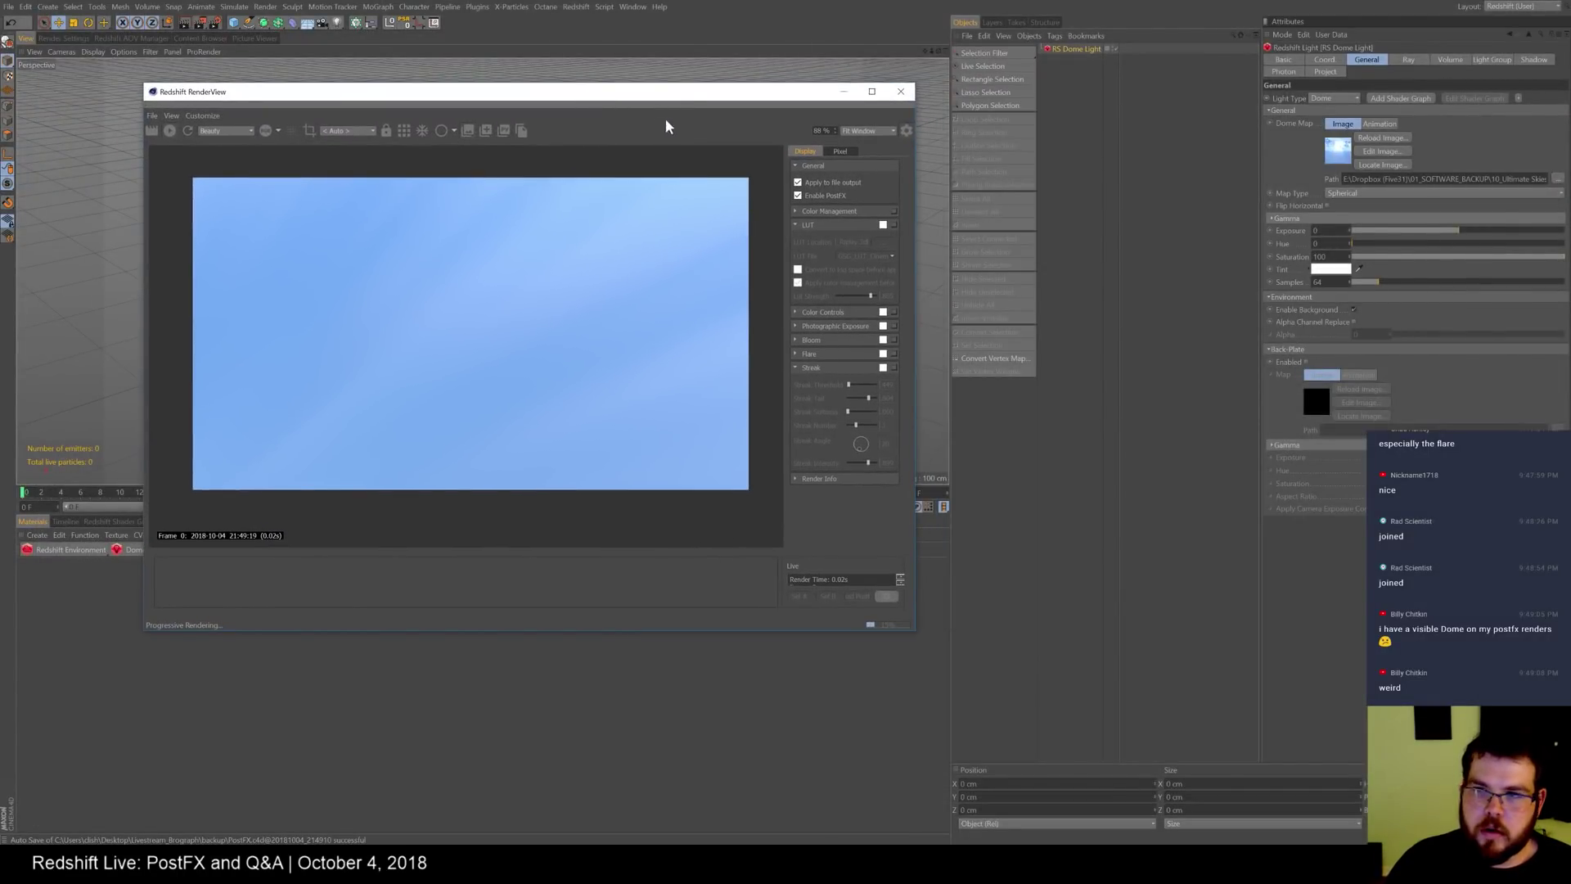
- Merge the Iron Giant model into the new scene with the default import settings
left_click(968, 37)
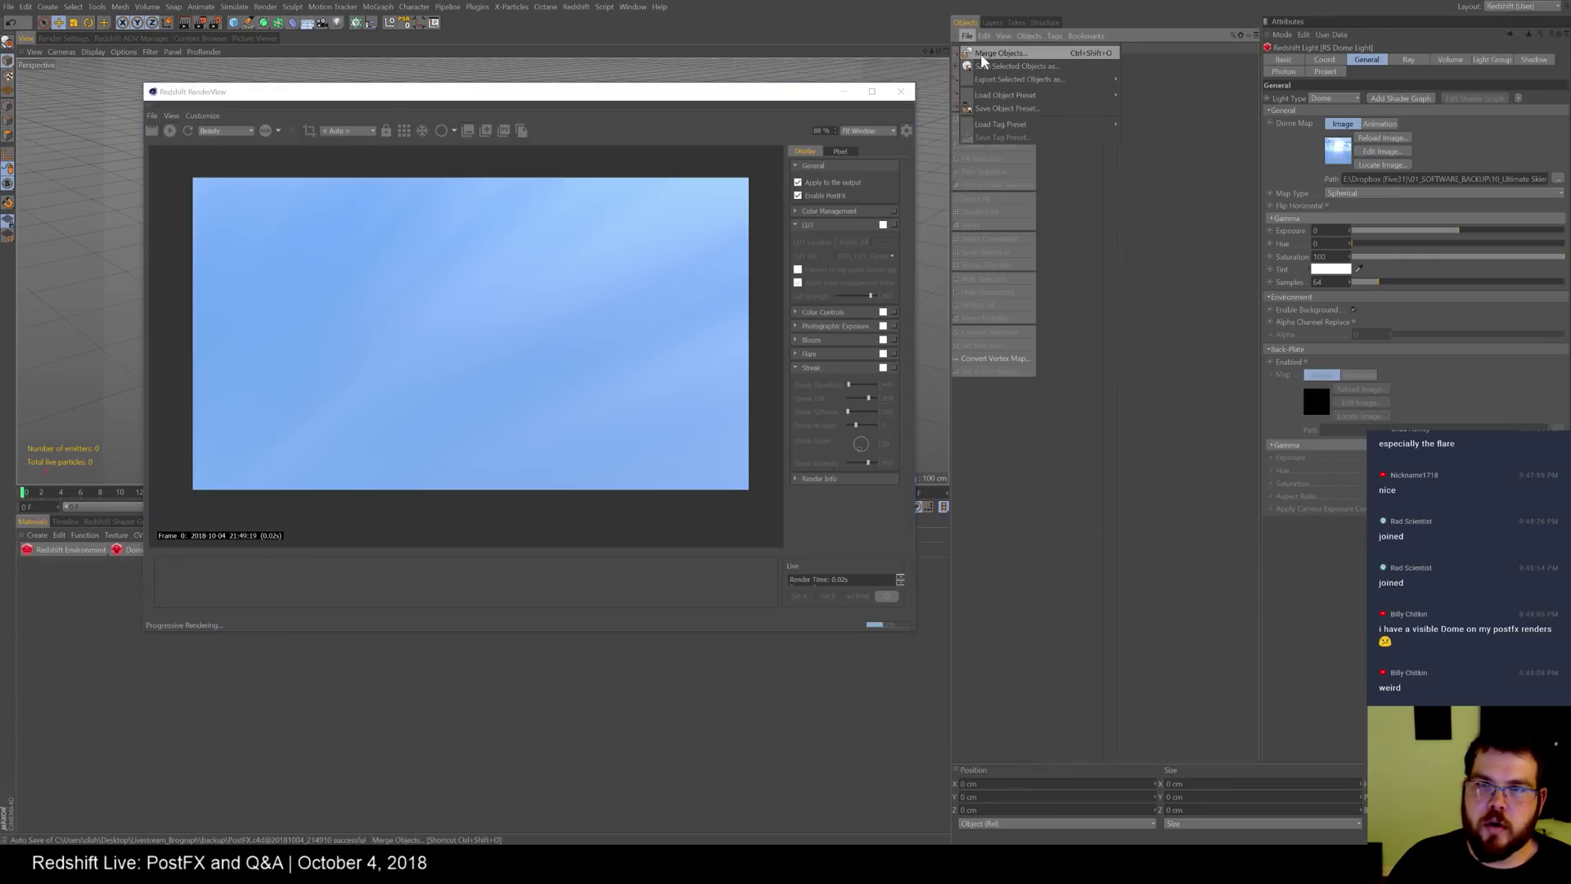
left_click(981, 53)
double_click(282, 113)
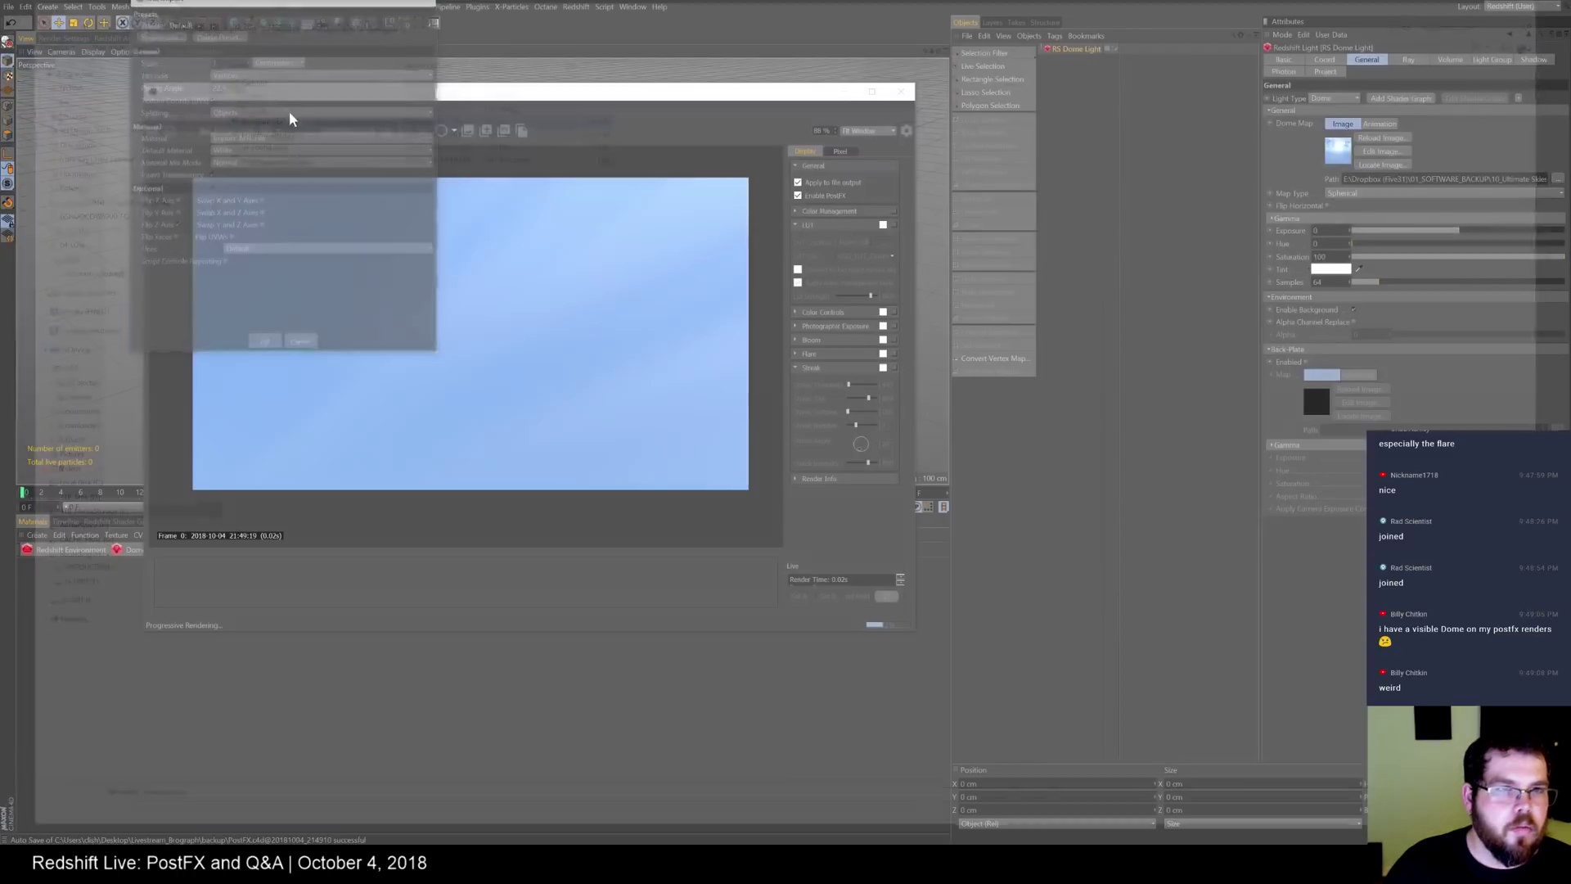
left_click(265, 343)
left_click_drag(496, 95, 806, 206)
- Frame the robot from a low angle, from head to upper legs, against the bright clouds
right_click_drag(400, 249, 565, 243, "alt")
middle_click_drag(565, 242, 366, 211, "alt")
right_click_drag(366, 211, 532, 201, "alt")
left_click_drag(401, 227, 468, 211, "alt")
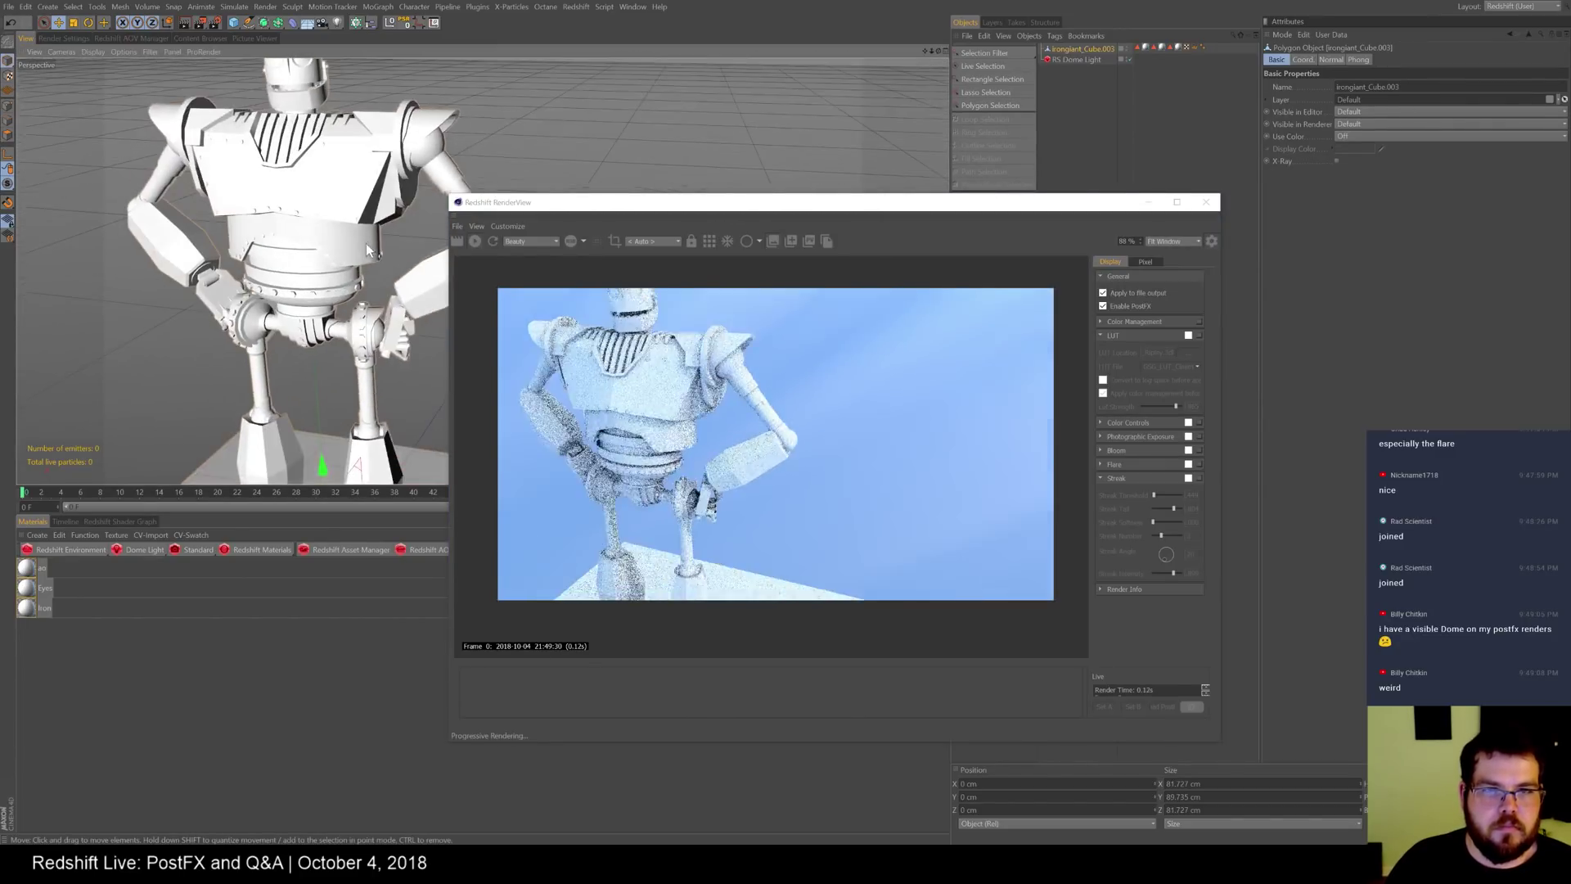
middle_click_drag(421, 211, 424, 313, "alt")
left_click_drag(424, 315, 425, 233, "alt")
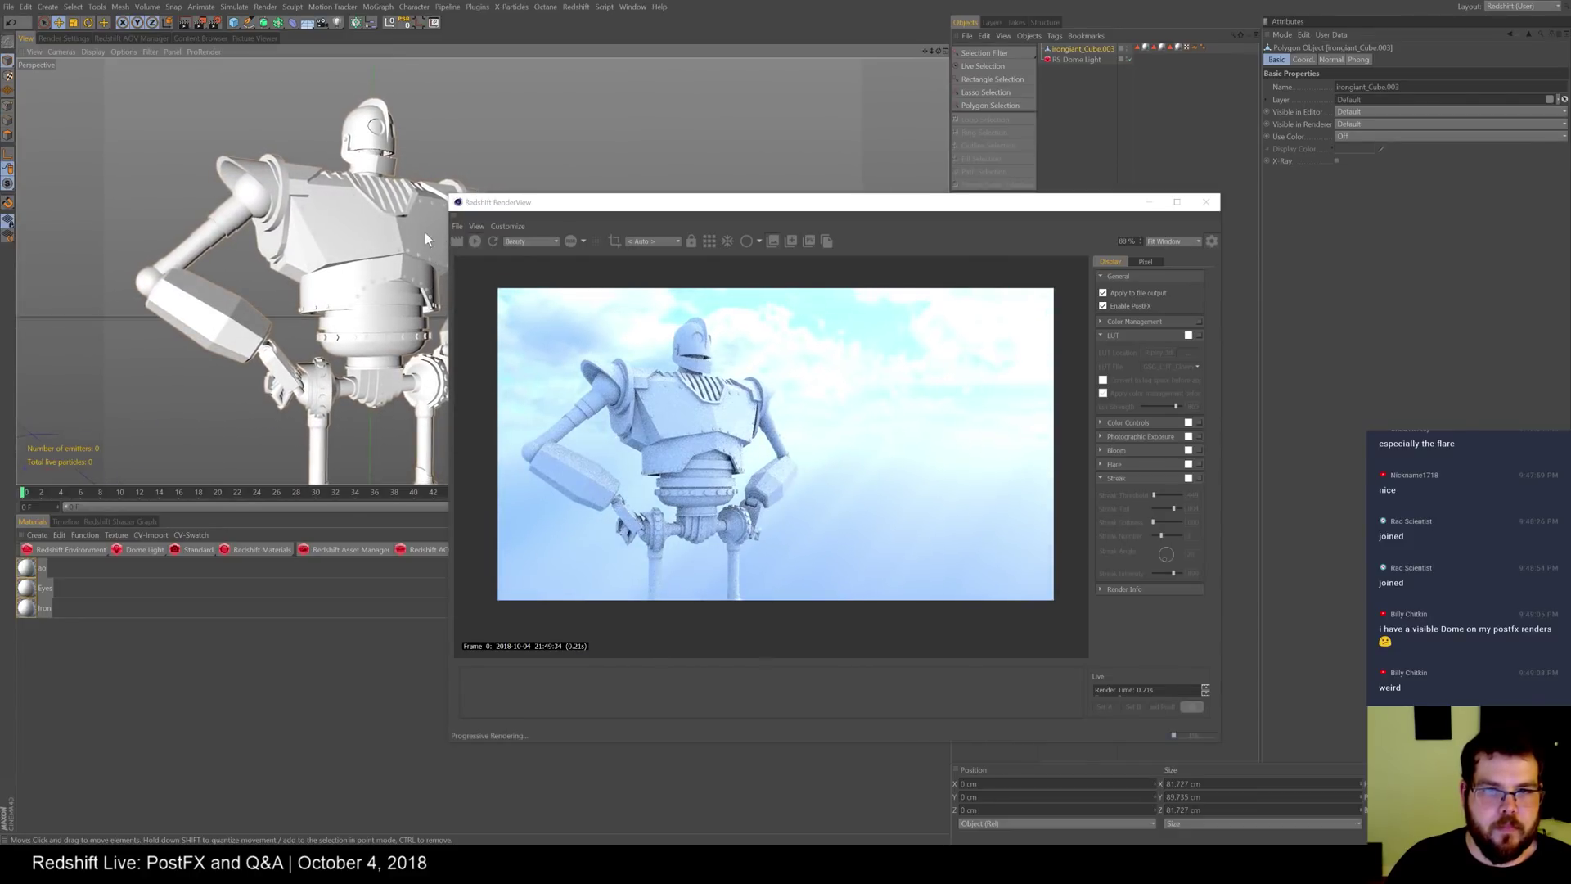
- Create a standard Redshift material and assign it to the irongiant_Cube.003 object
left_click(272, 552)
mouse_move(301, 554)
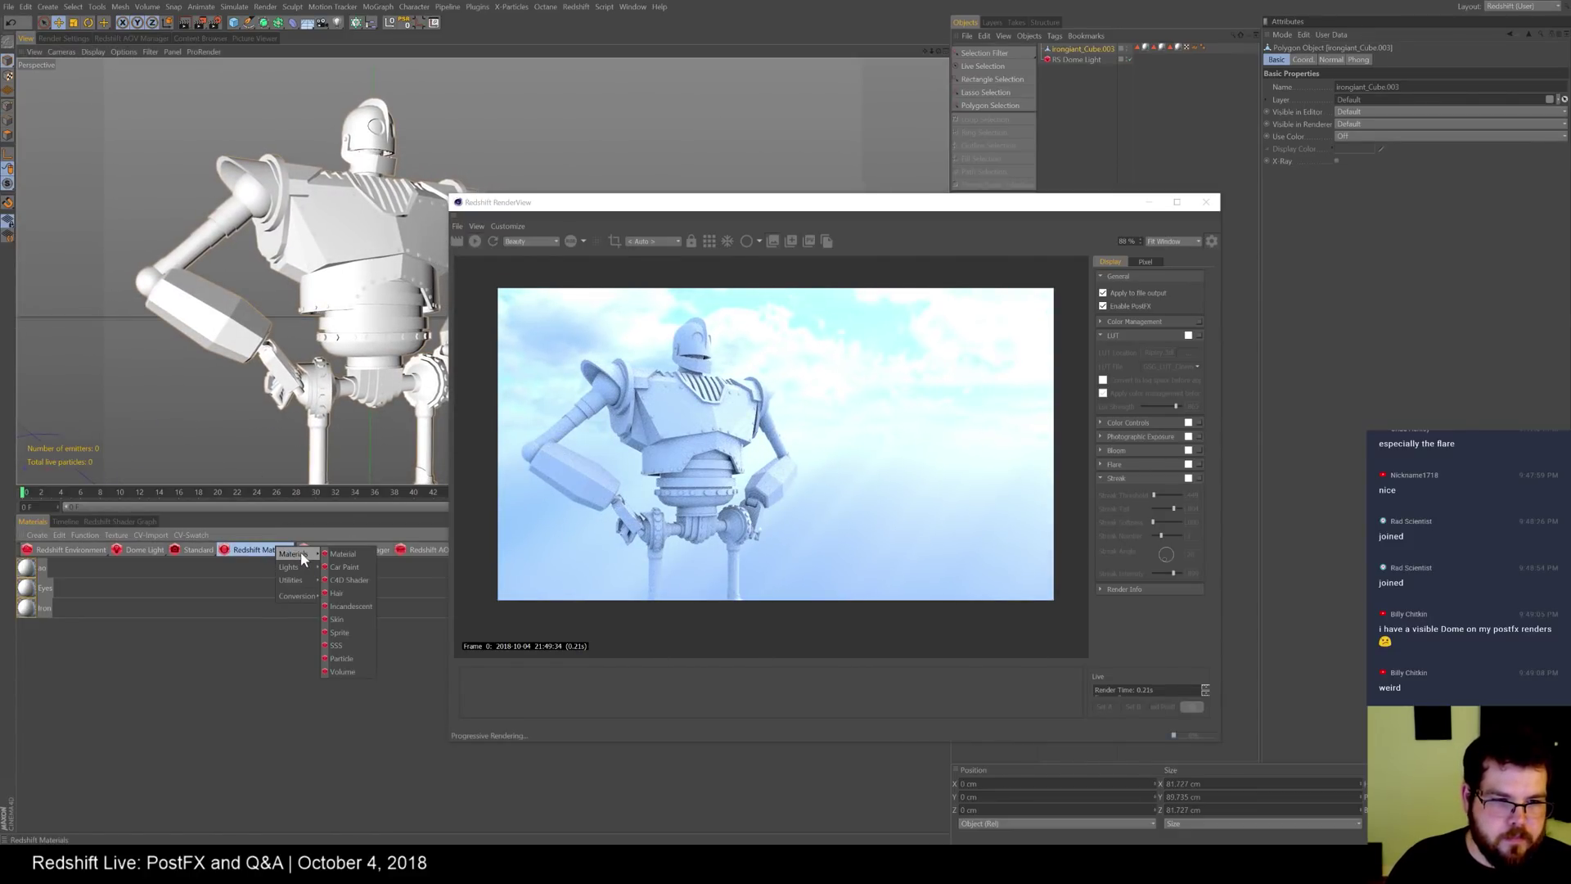
left_click(361, 554)
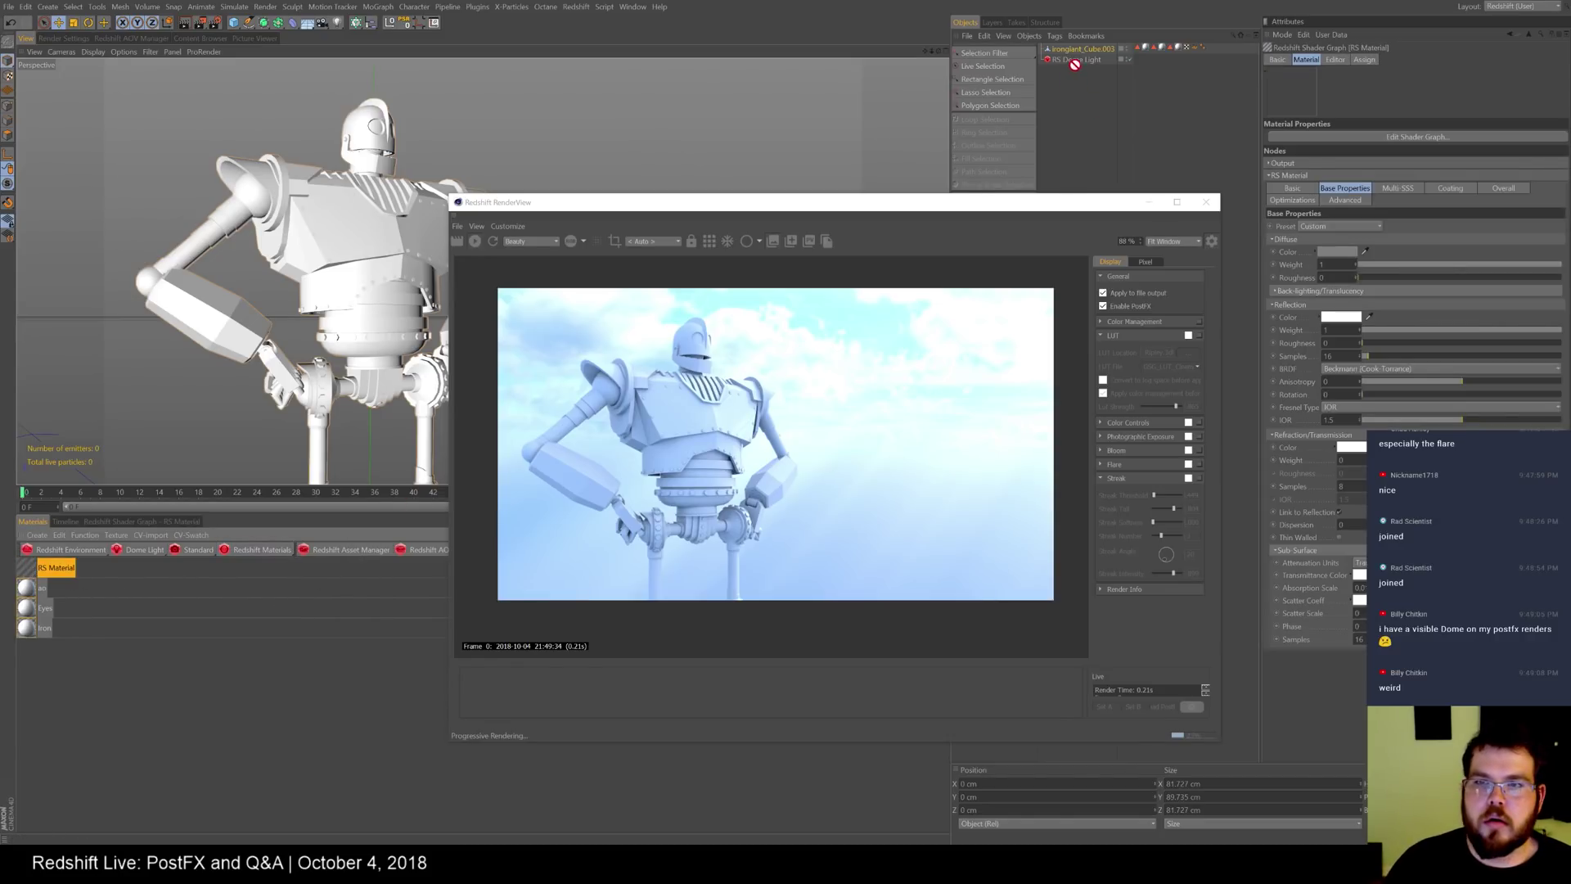
left_click_drag(1085, 54, 1086, 53)
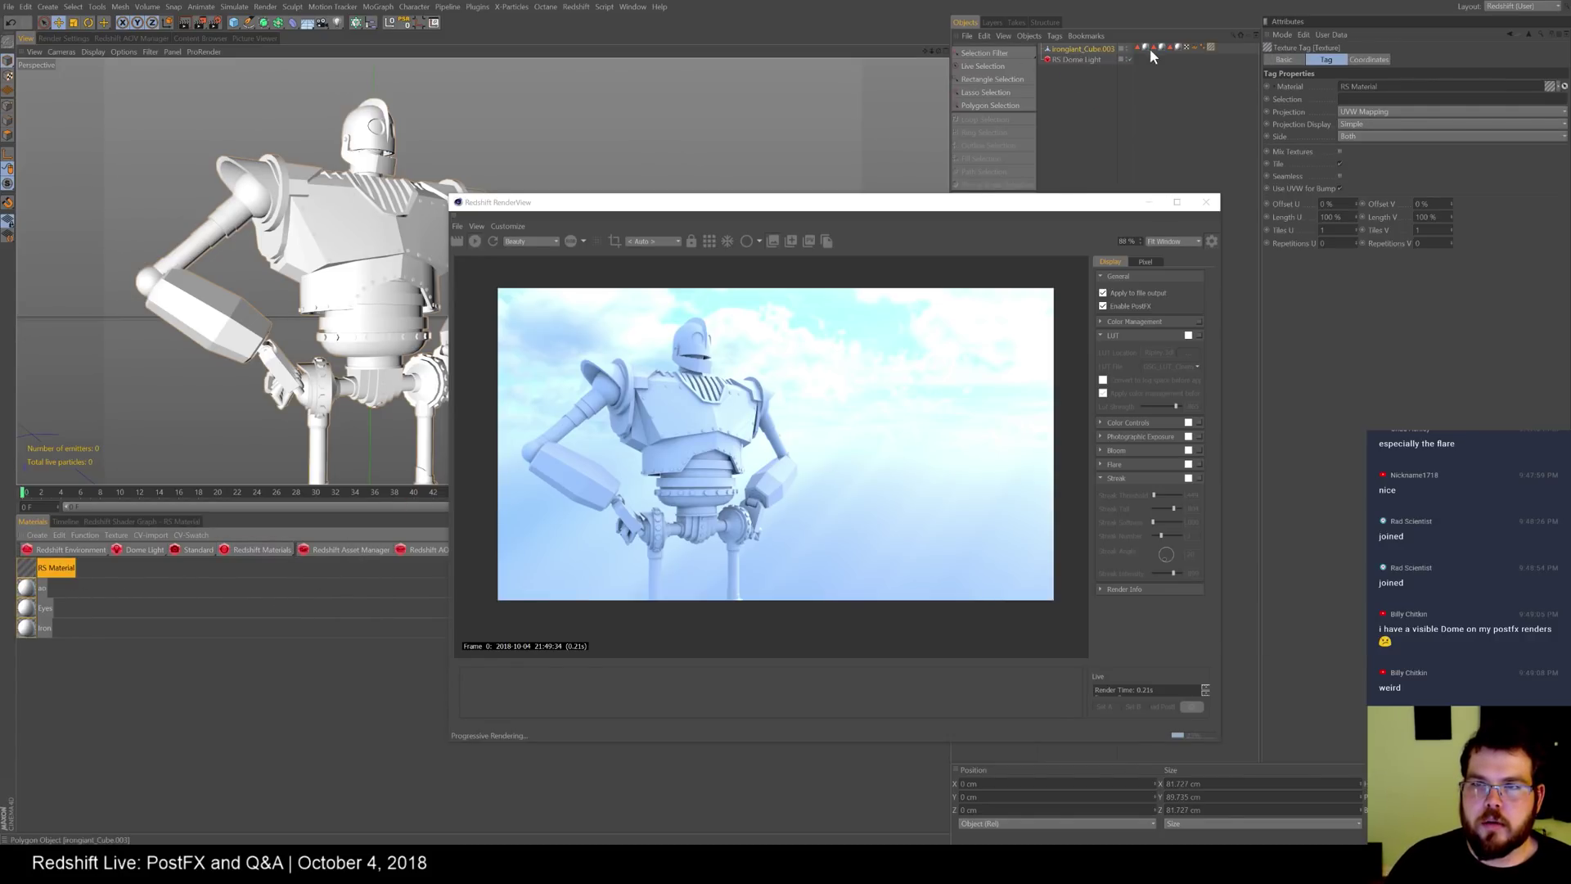
- Delete the imported eu, Eyes and Iron selection tags and their texture tags from the robot, keeping the RS Material tag
left_click_drag(1179, 61, 1134, 41)
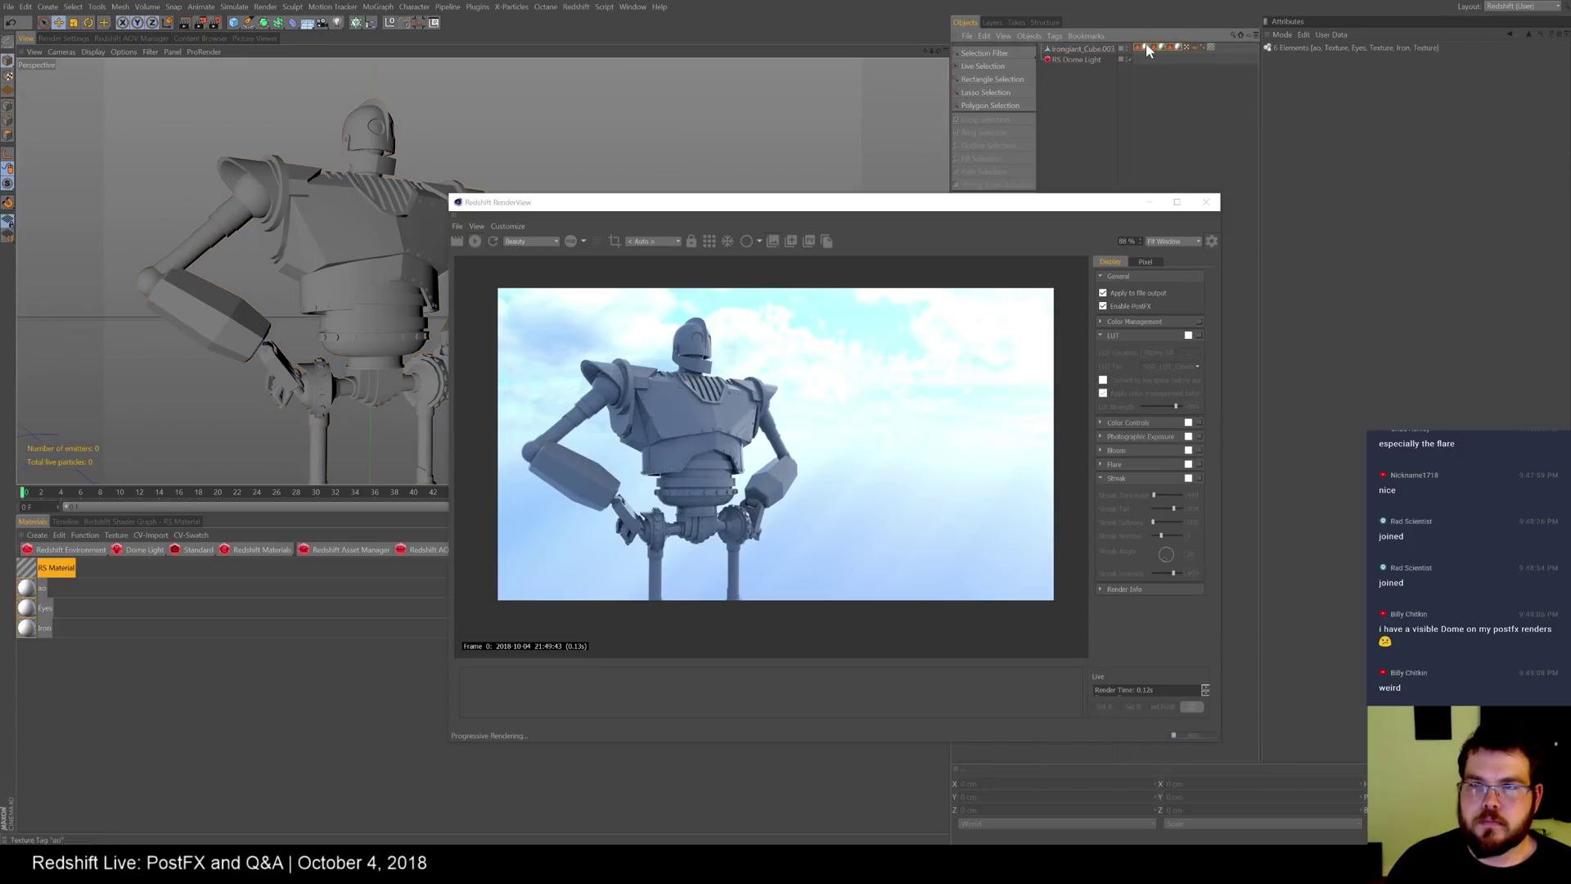
key("Delete")
left_click(1164, 47)
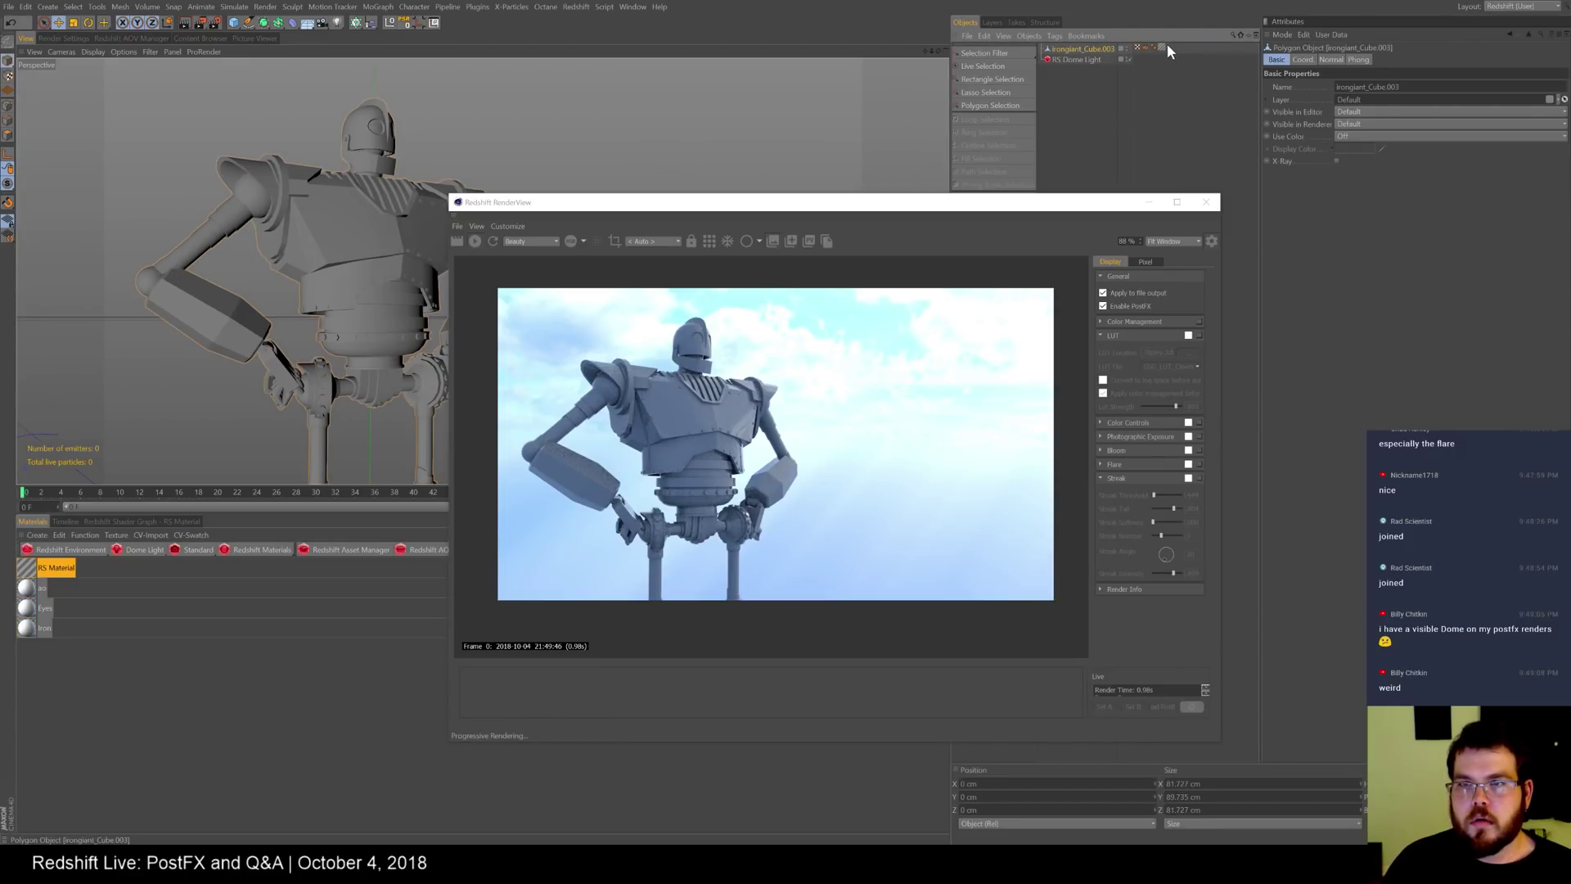
- Apply the Iron preset to the robot's RS Material
left_click(56, 570)
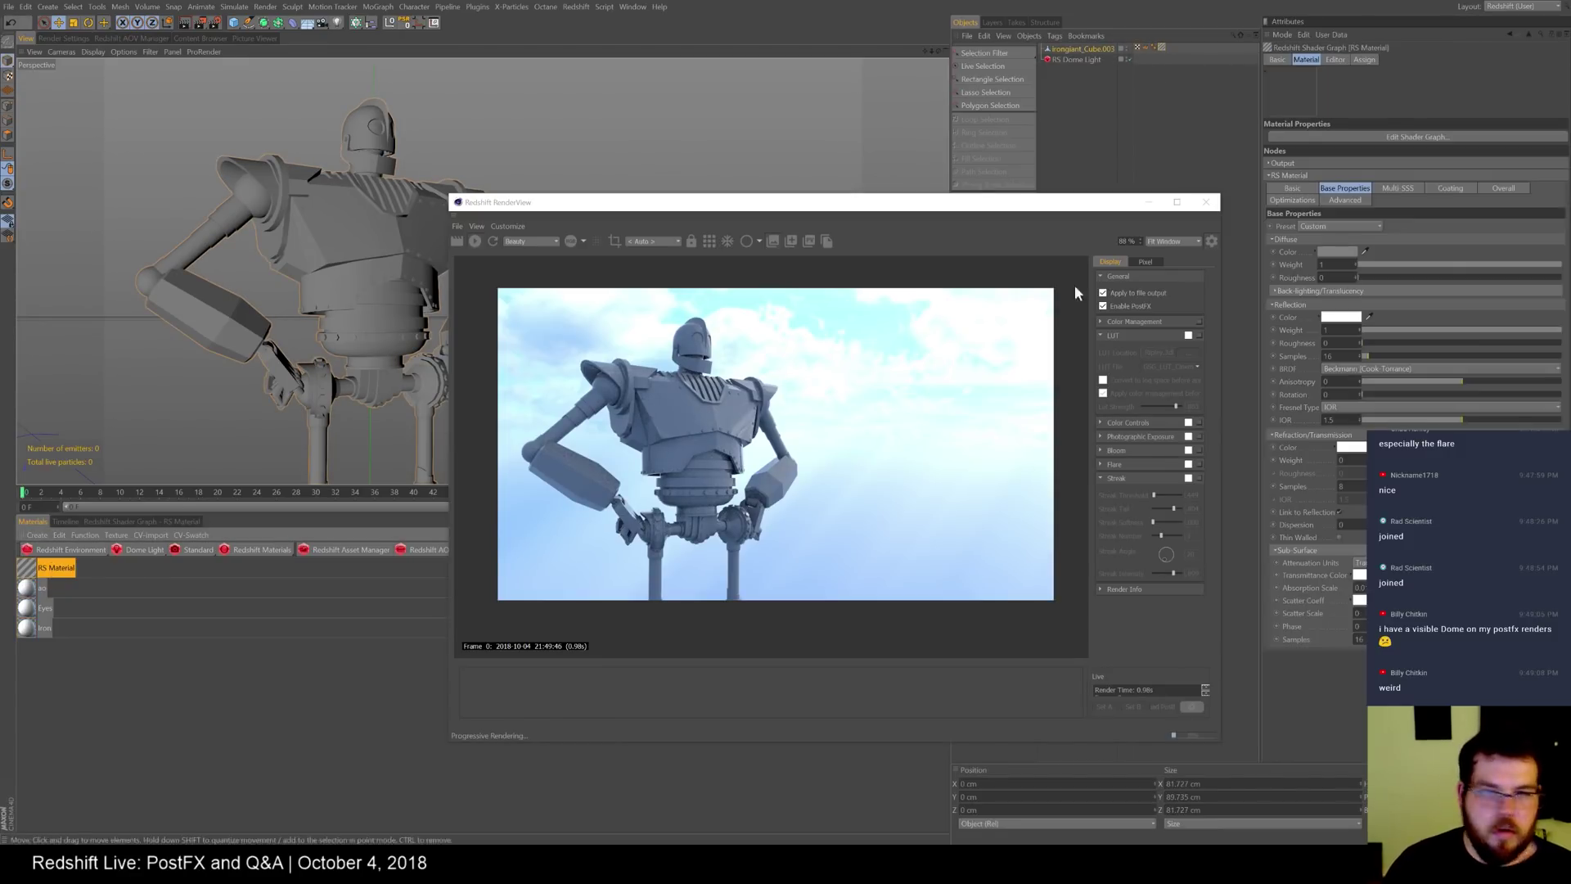
left_click(1354, 226)
left_click(1342, 346)
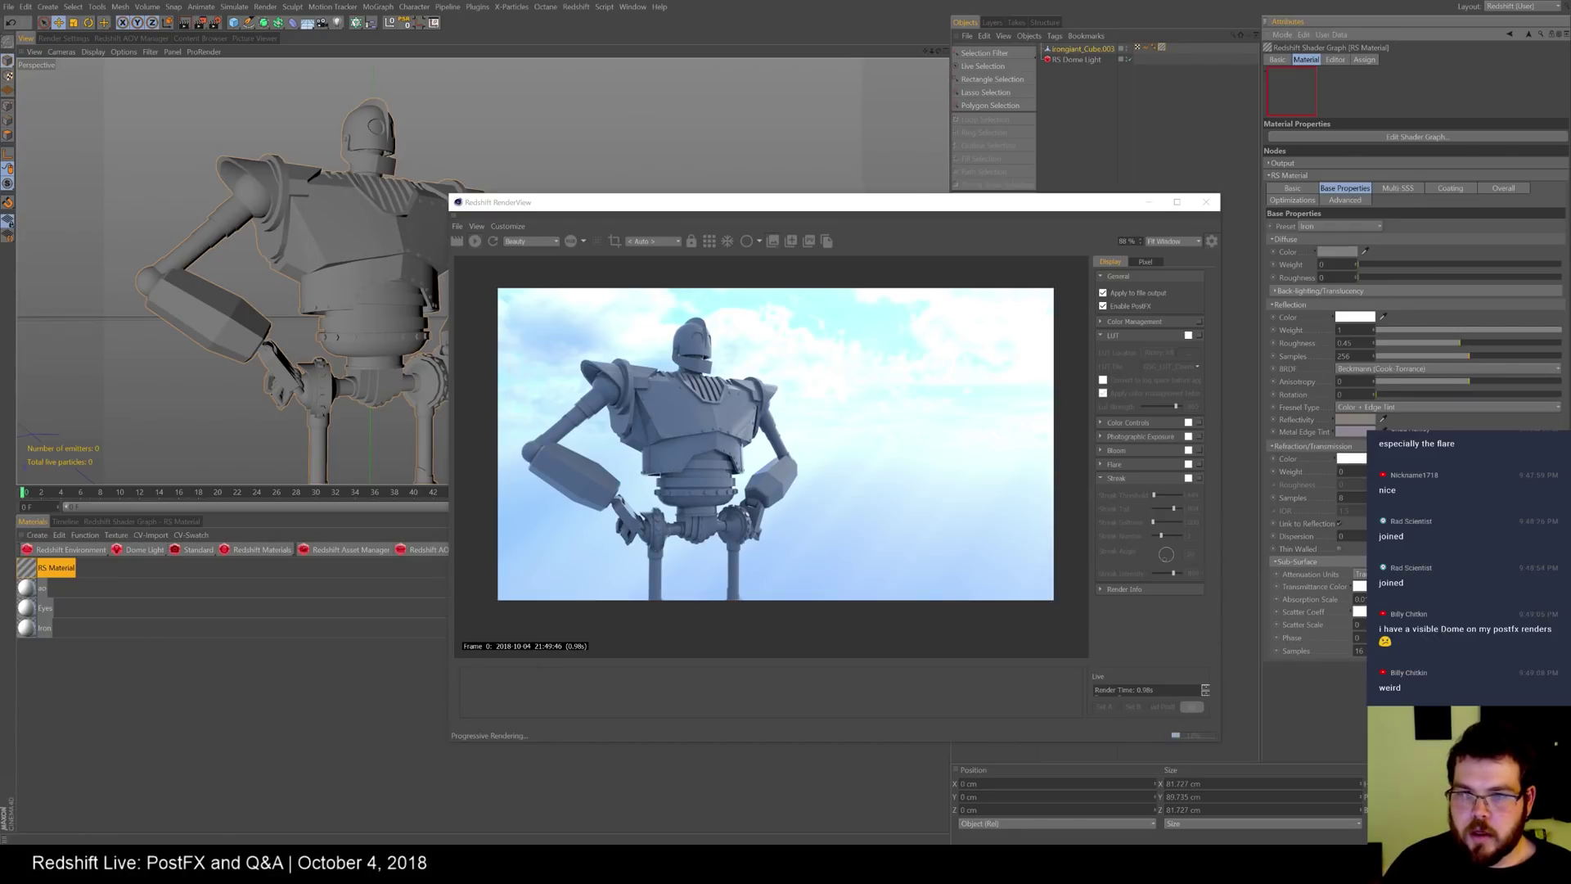
left_click_drag(947, 202, 813, 141)
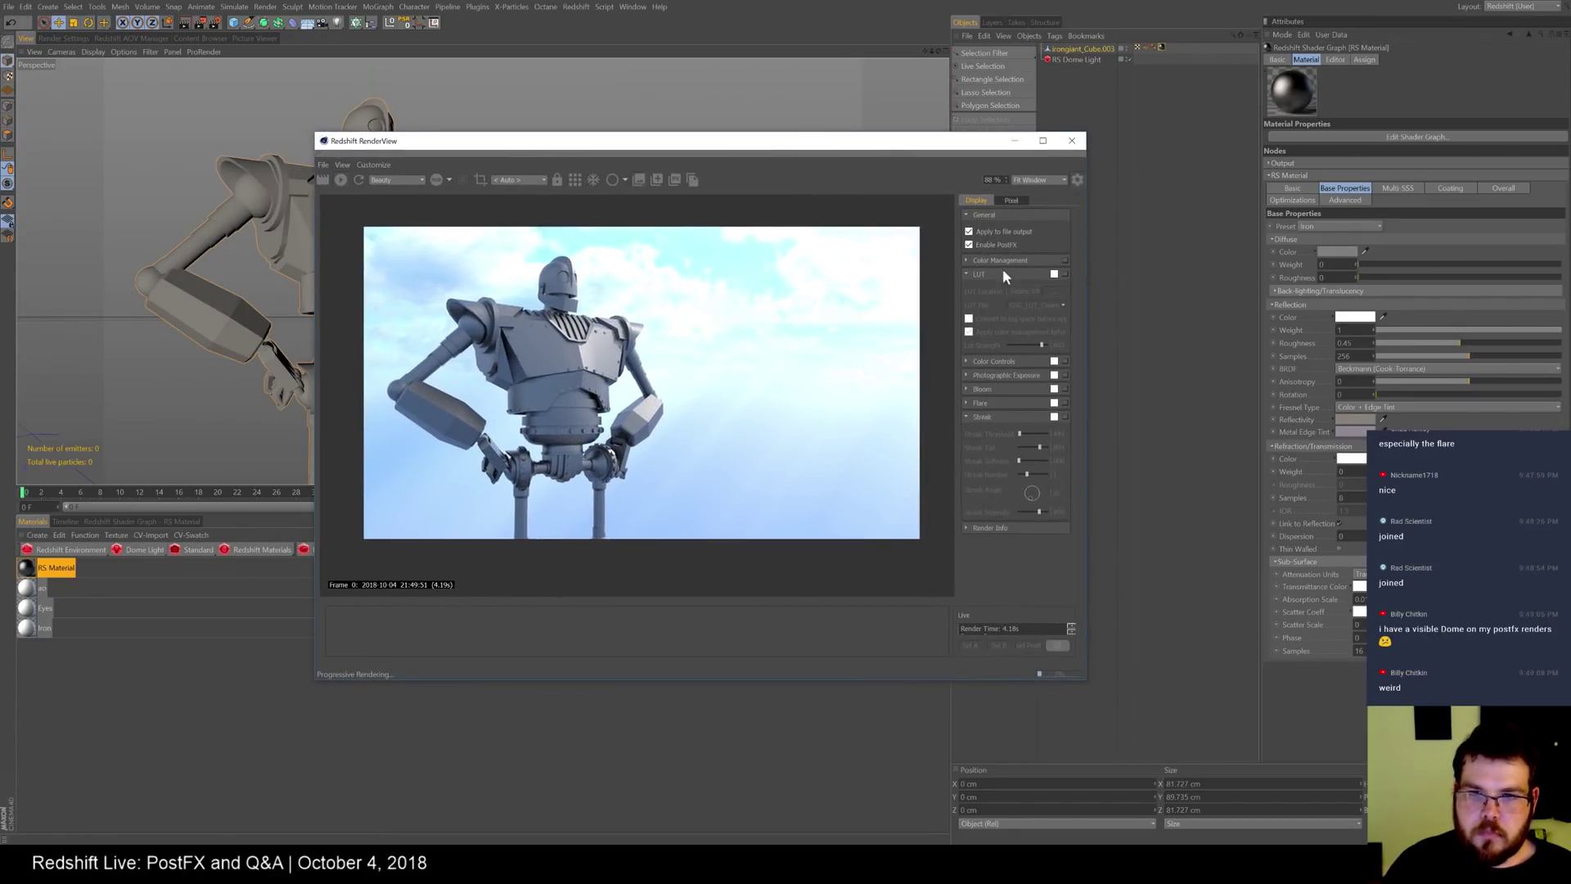
- Enable the LUT and Bloom post effects in the RenderView and frame the robot side-on against the brightest sky
left_click(1054, 275)
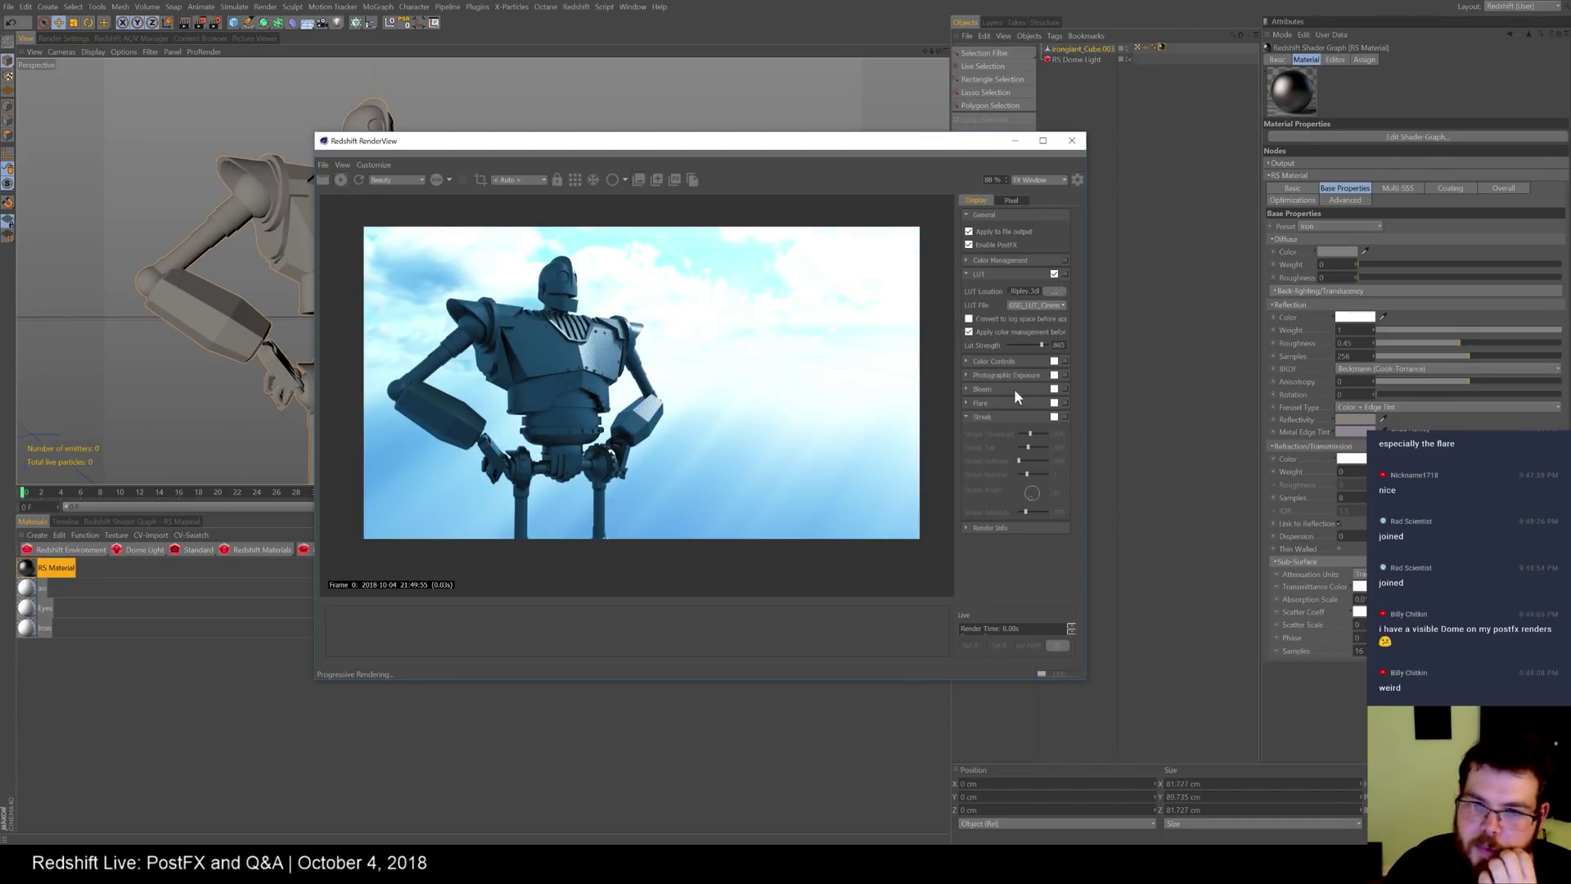
left_click(966, 390)
scroll(1074, 409, "down", 3)
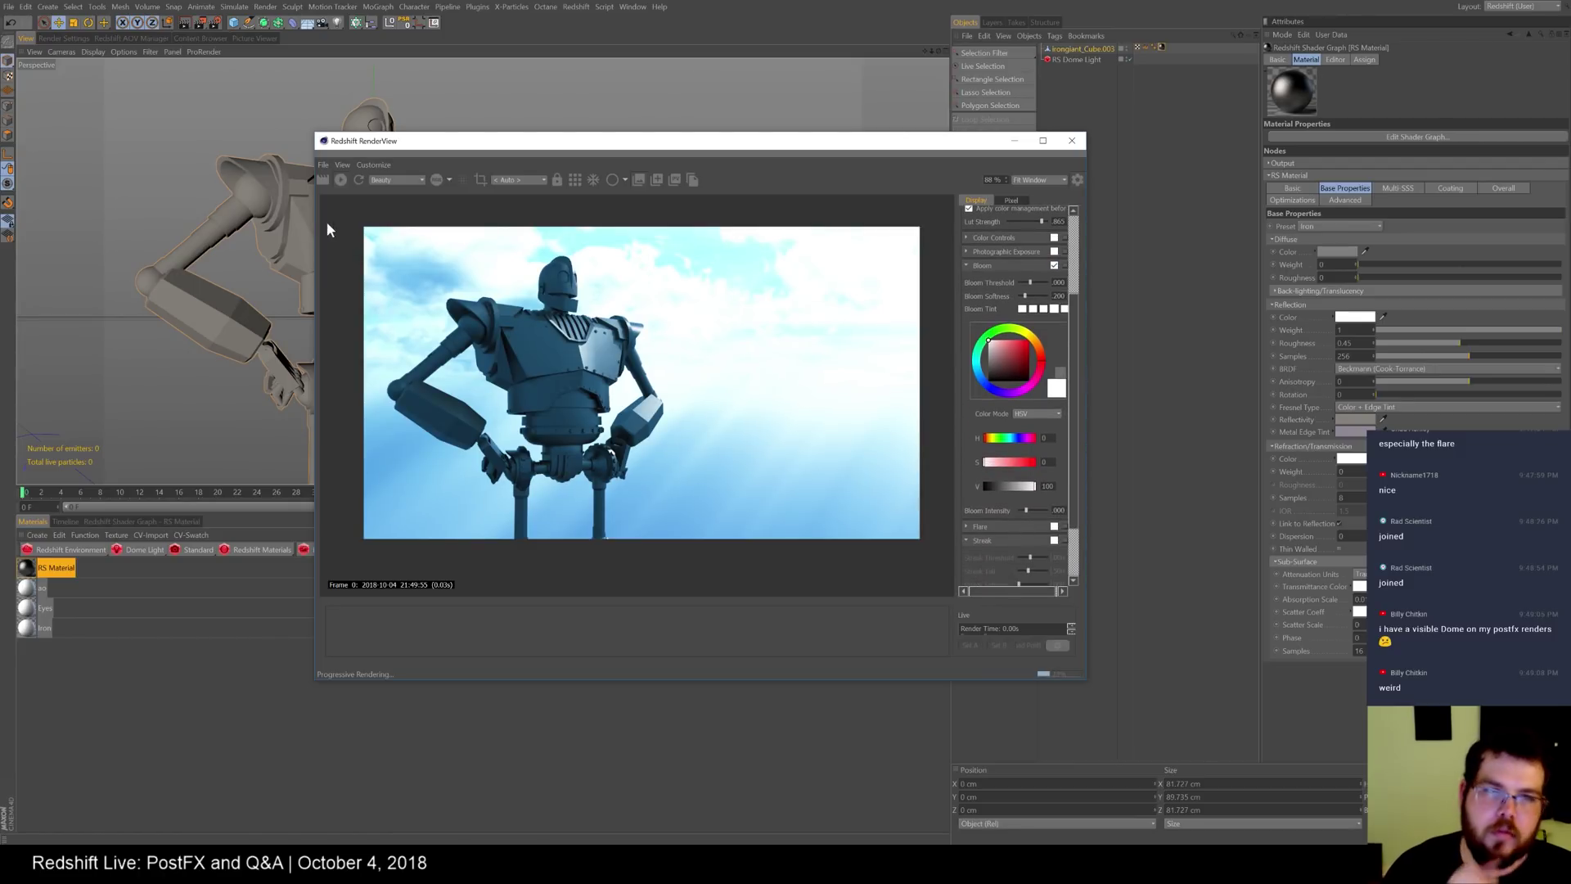
left_click_drag(248, 246, 211, 251, "alt")
left_click_drag(276, 256, 288, 247, "alt")
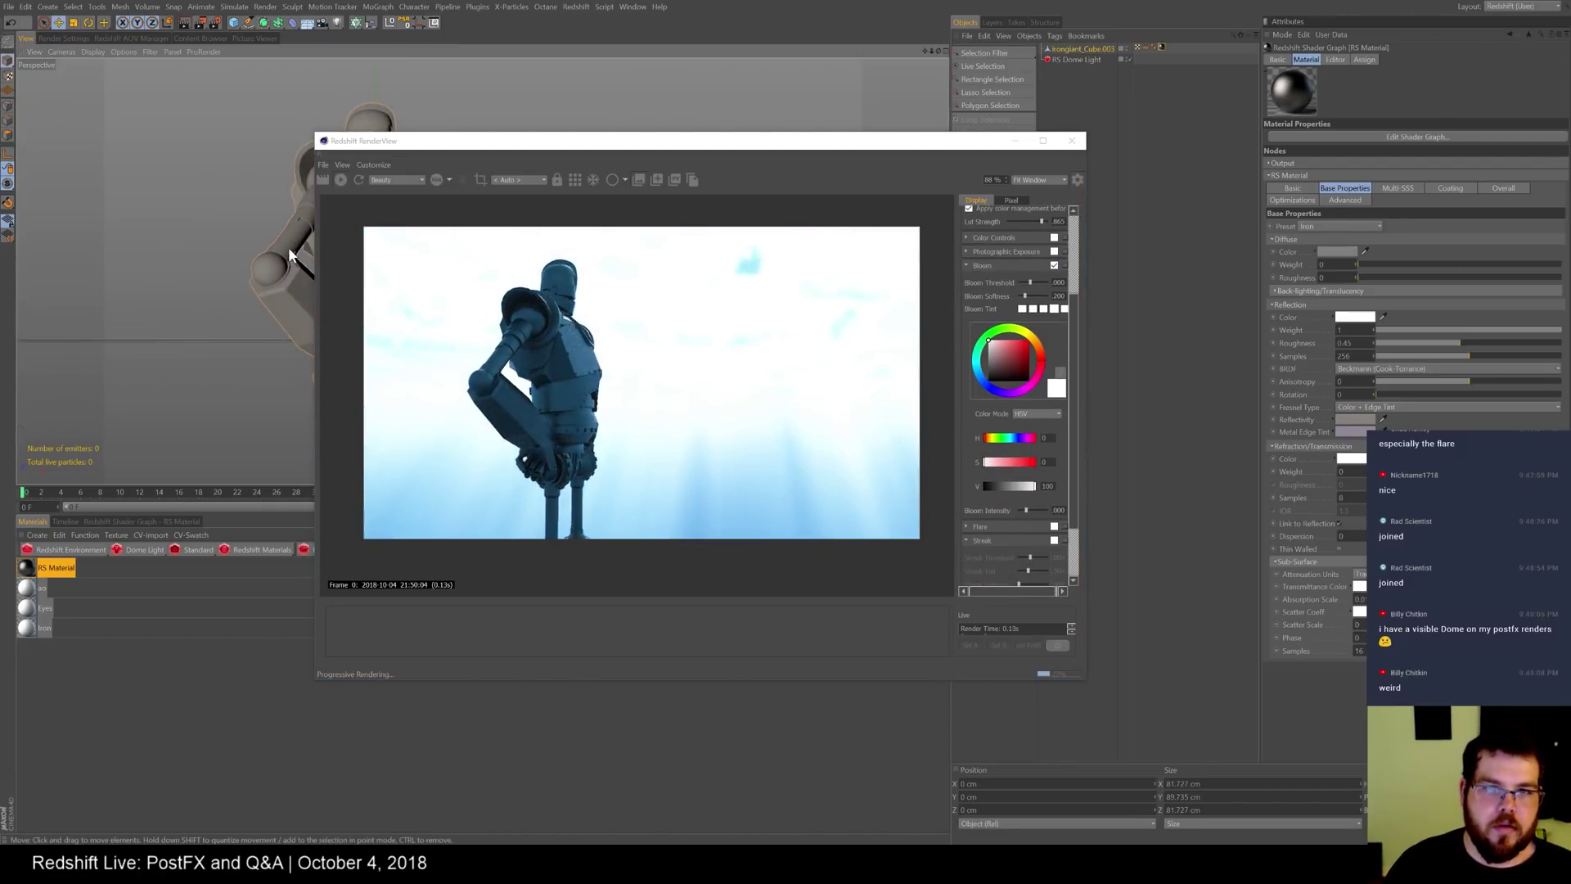
- Rotate the robot's heading to -60° so it faces the camera, and reframe it from head to lower legs
left_click(1083, 48)
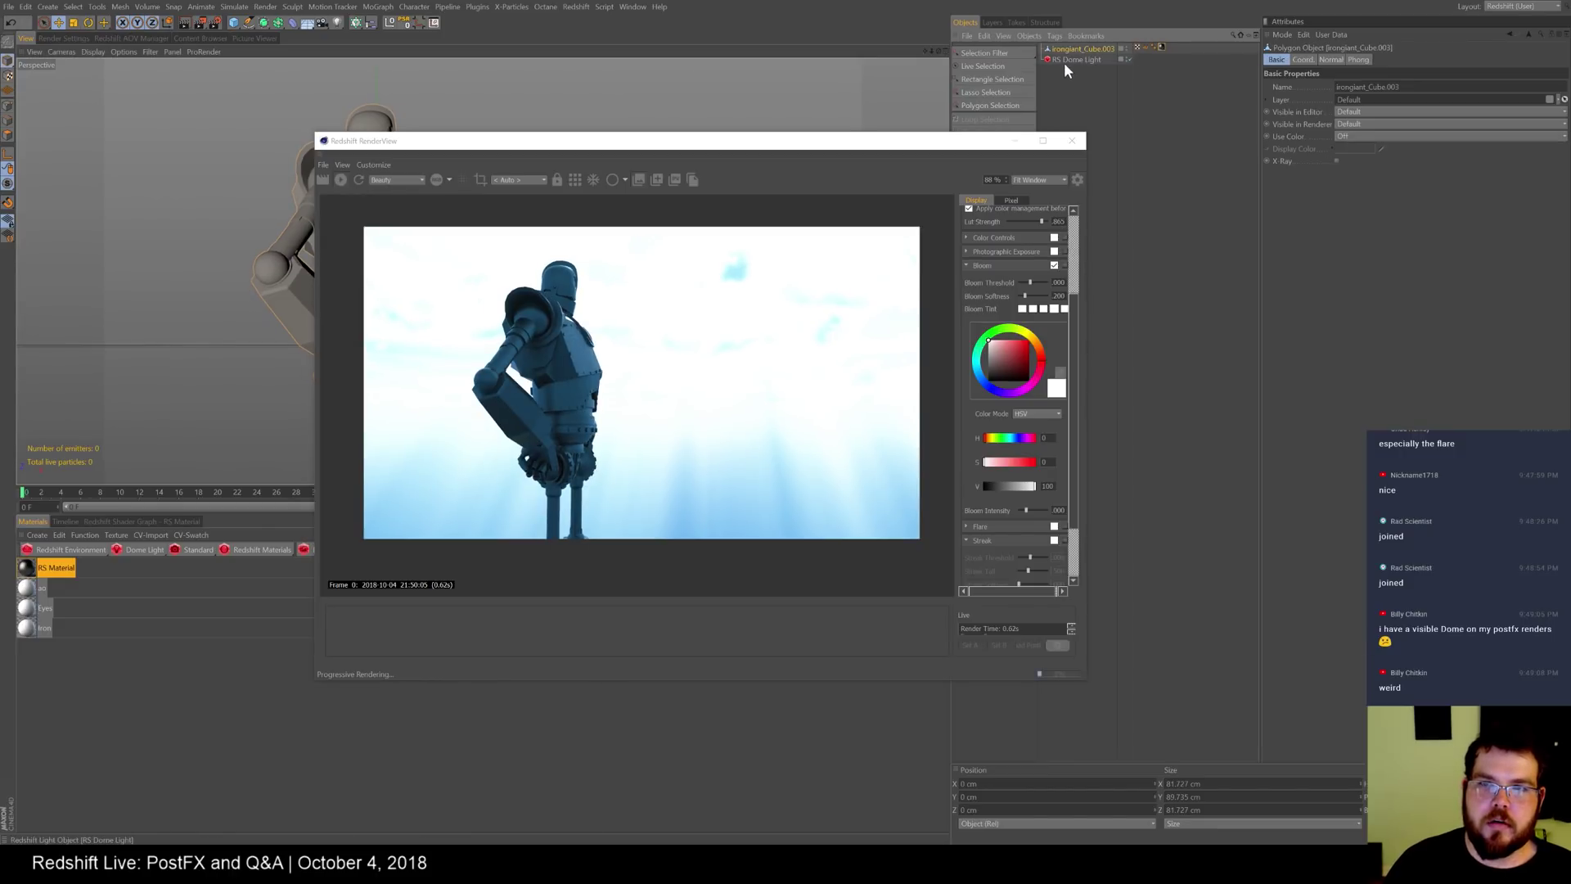
left_click_drag(696, 147, 923, 143)
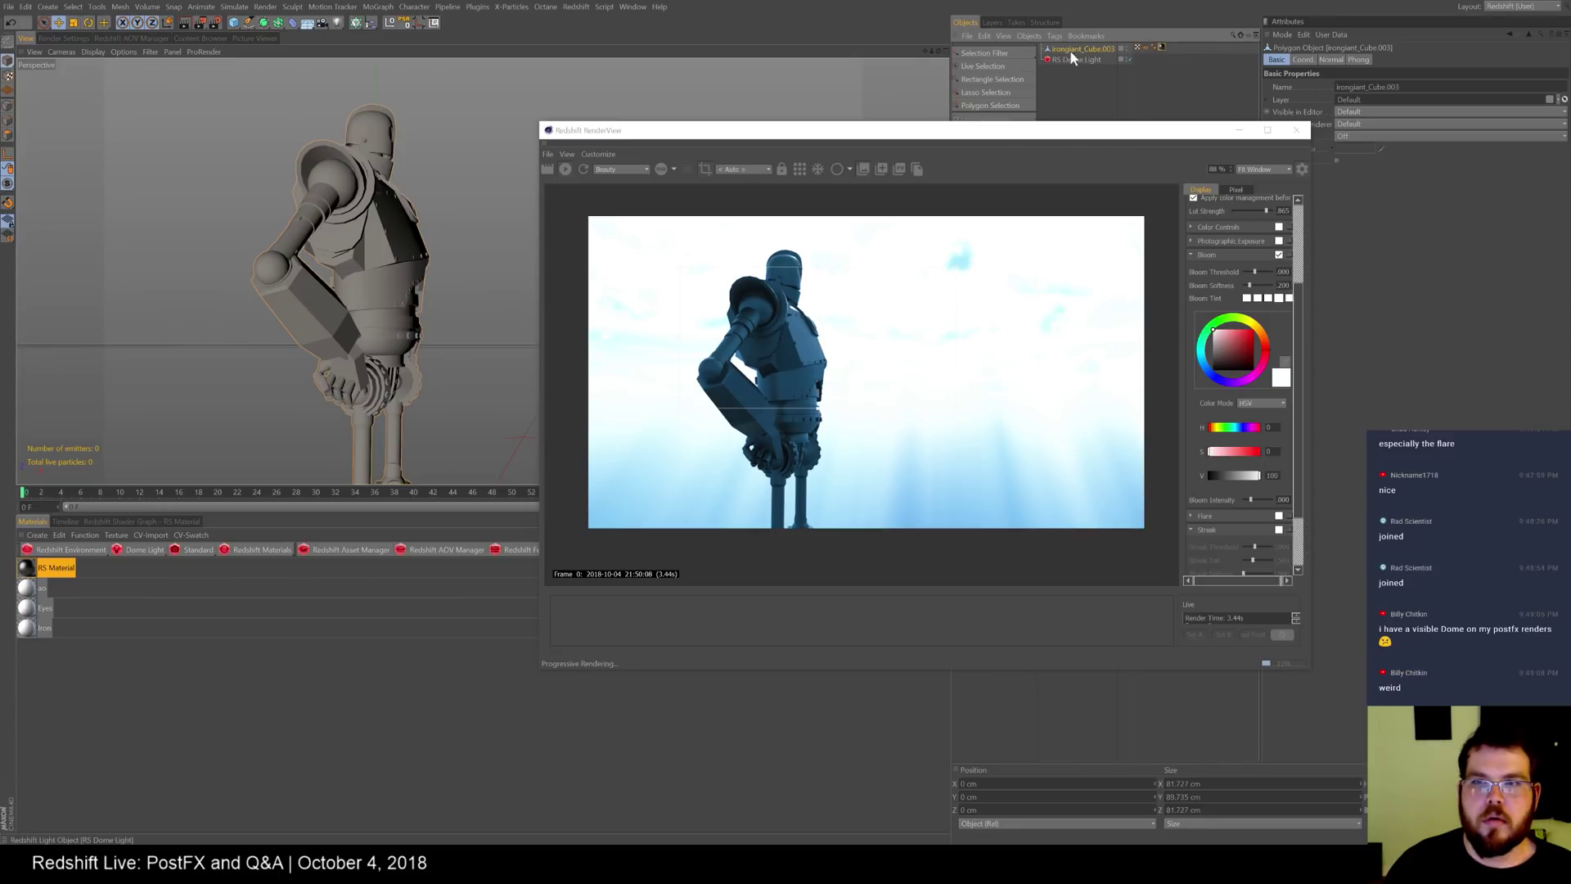
left_click(1302, 60)
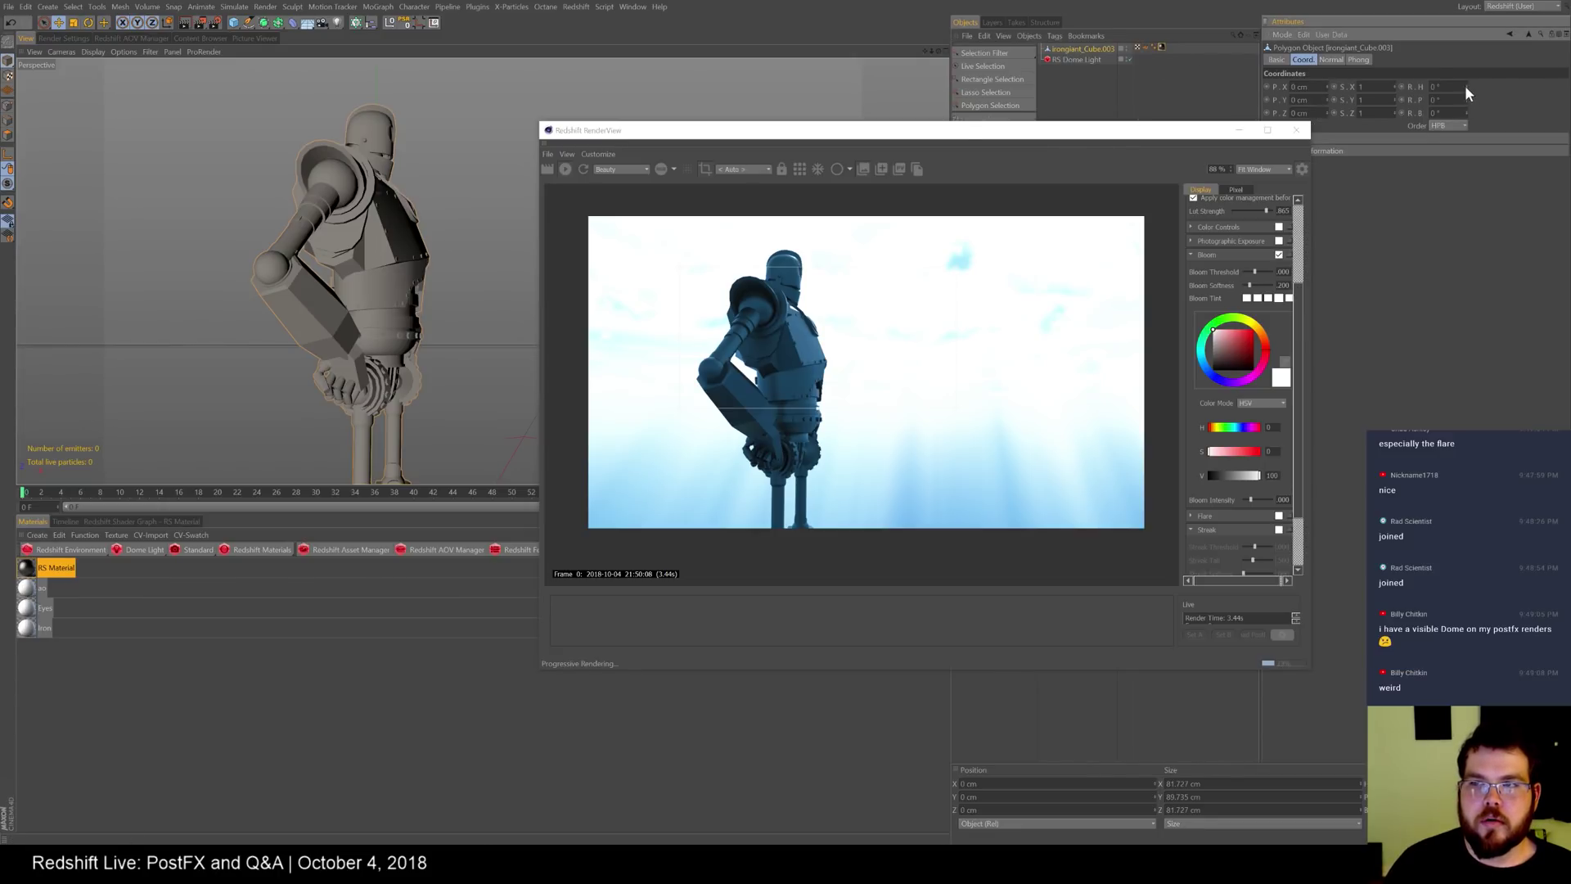
left_click_drag(344, 378, 328, 282, "alt")
key("r")
left_click(367, 363)
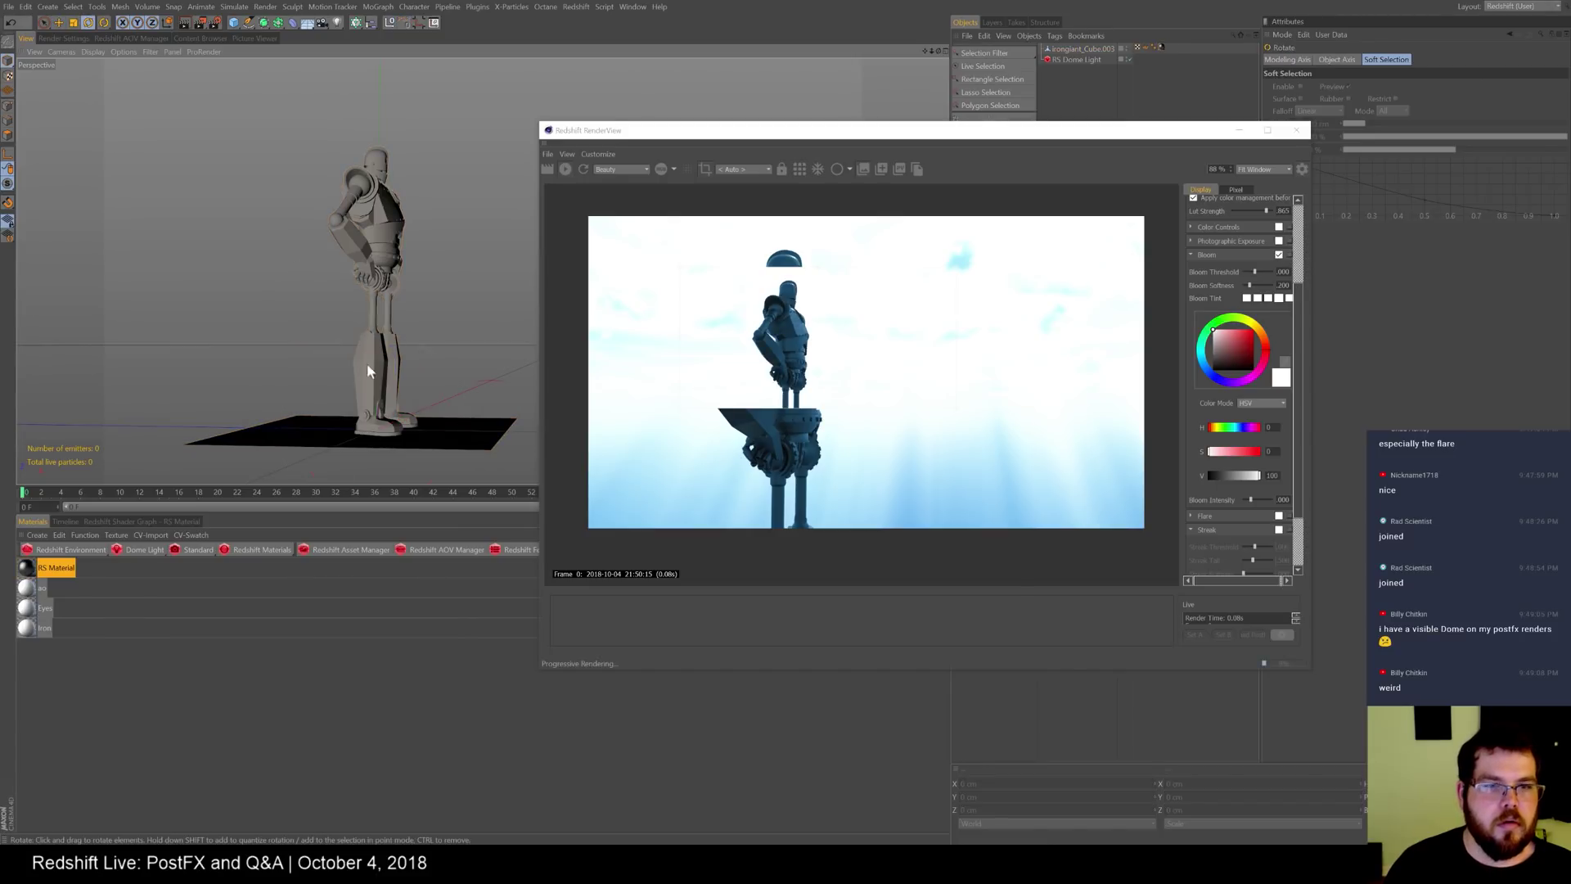
left_click(385, 391)
left_click_drag(401, 440, 324, 440)
scroll(383, 301, "up", 5)
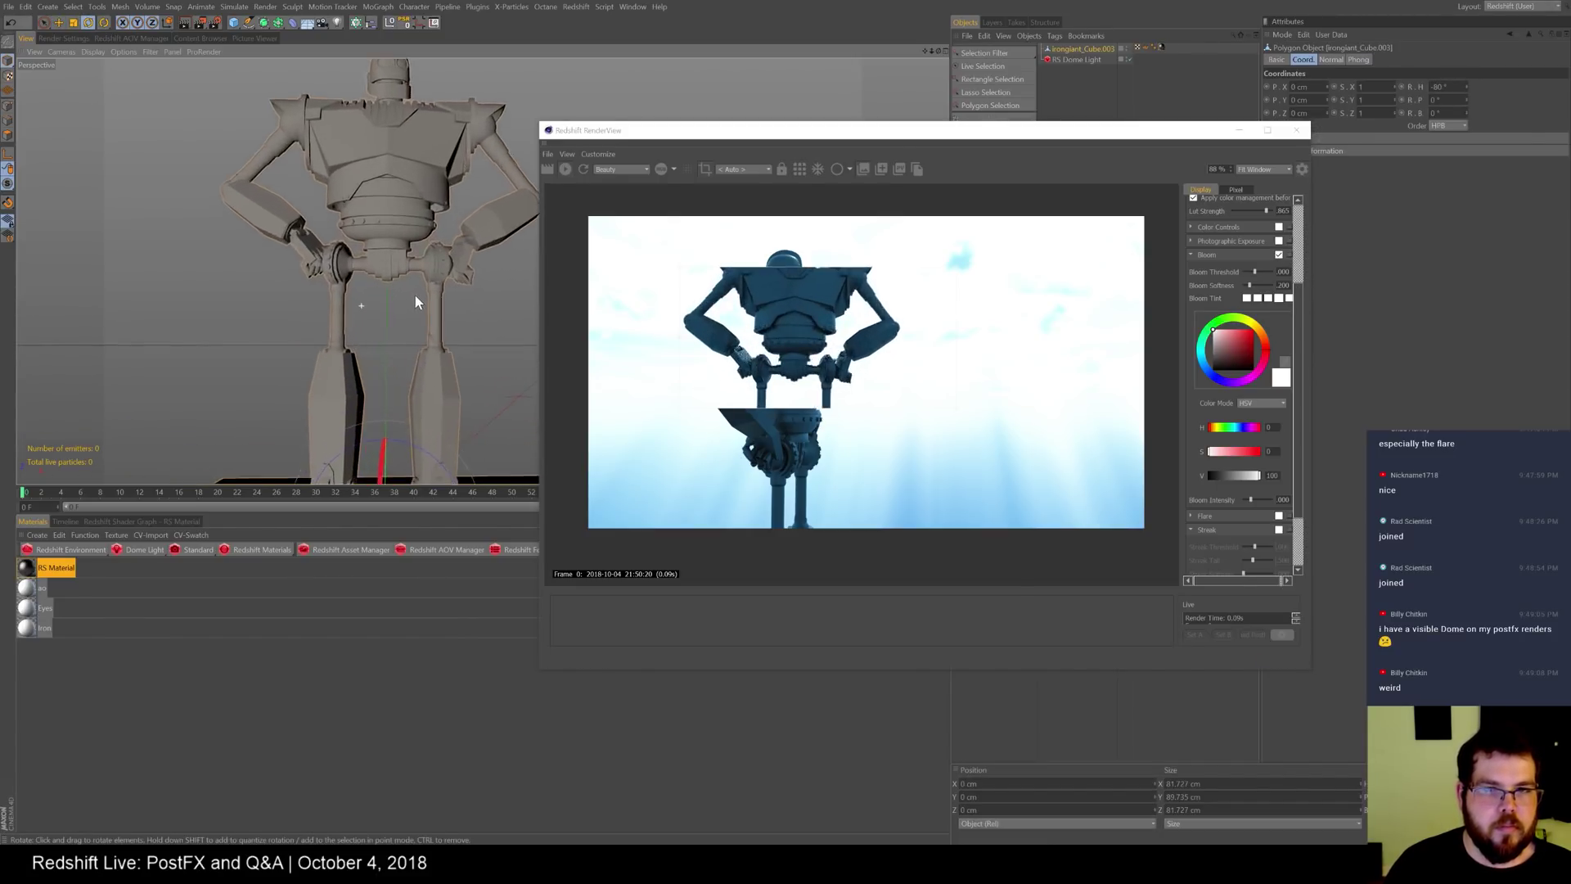
left_click(818, 209)
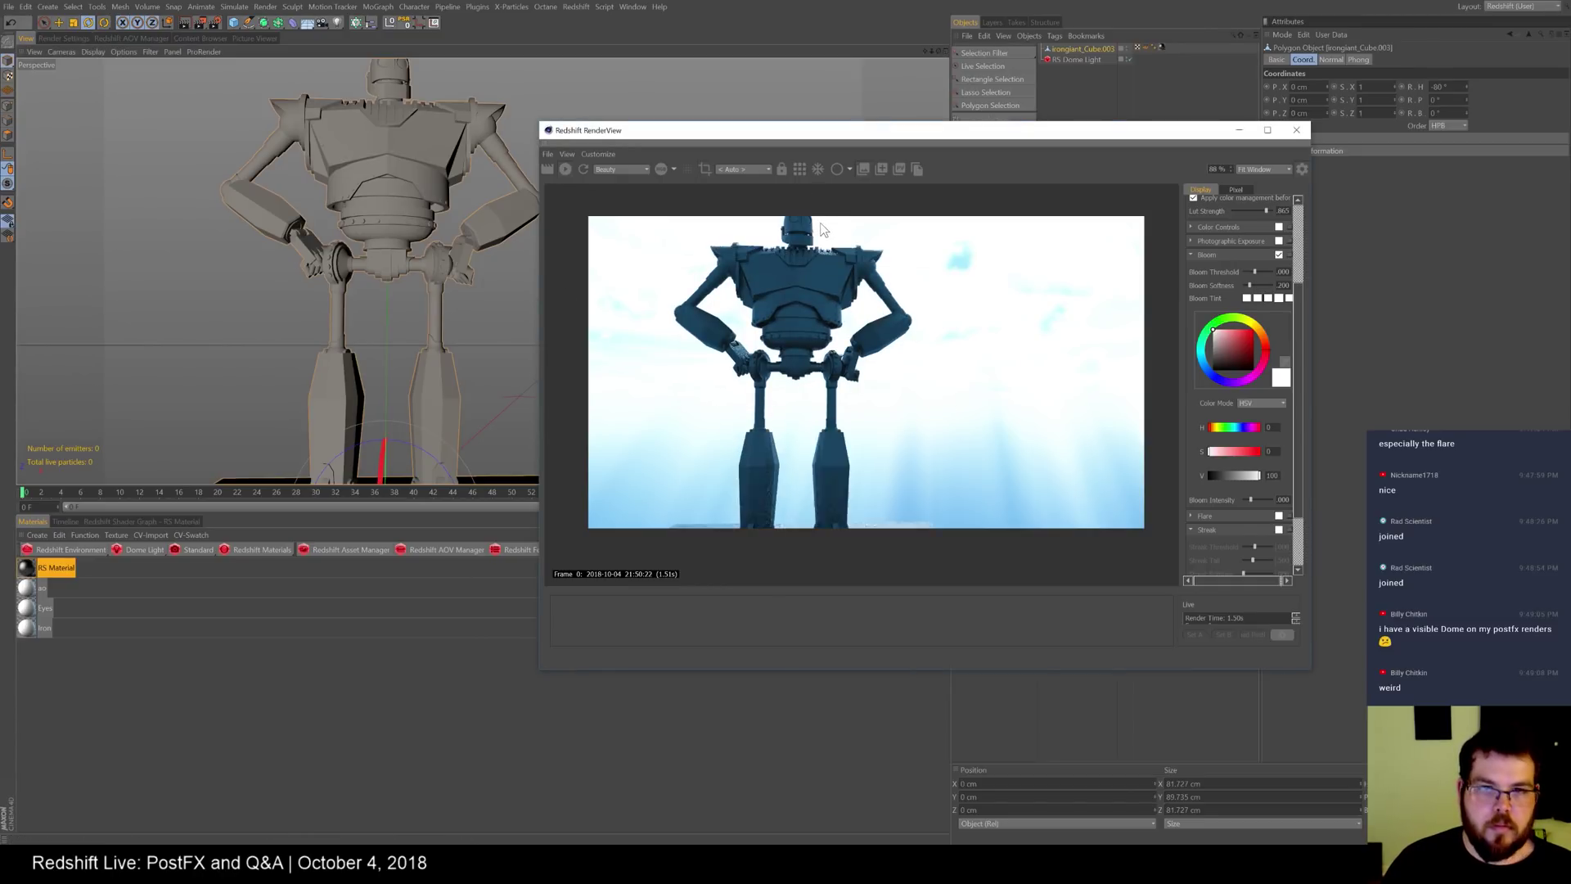
left_click_drag(384, 295, 410, 390, "alt")
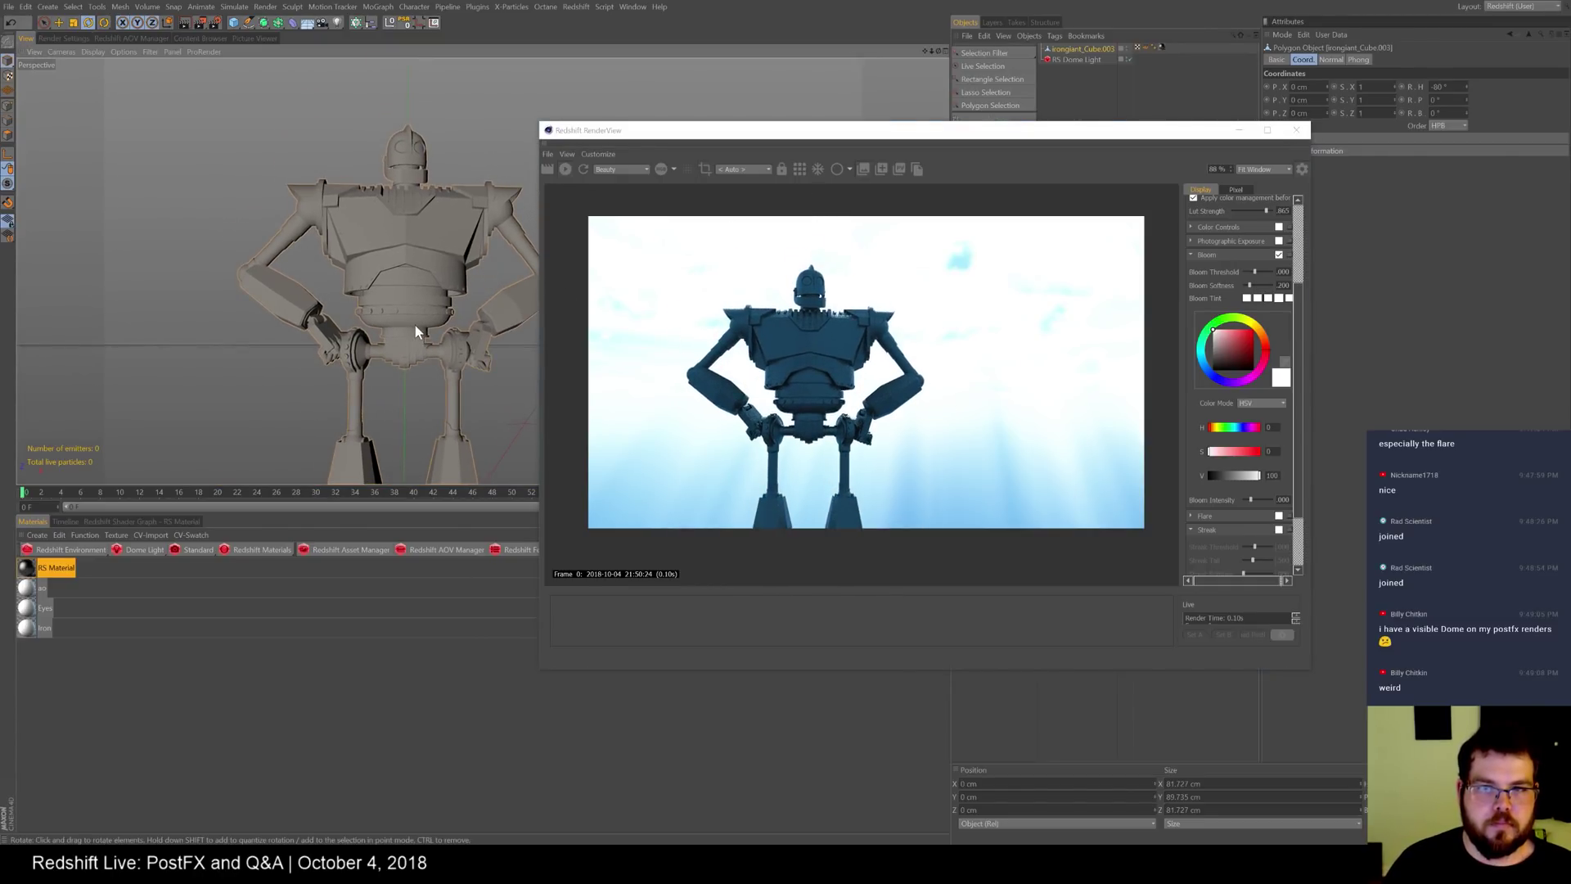
- Reframe the robot closer, from head to hips against the bright sky, and move the RenderView window away from the material attributes
left_click_drag(417, 313, 400, 278, "alt")
mouse_move(400, 279)
right_mouse_down("alt")
mouse_move(427, 263)
mouse_move(423, 278)
right_mouse_up("alt")
left_click_drag(424, 278, 439, 273, "alt")
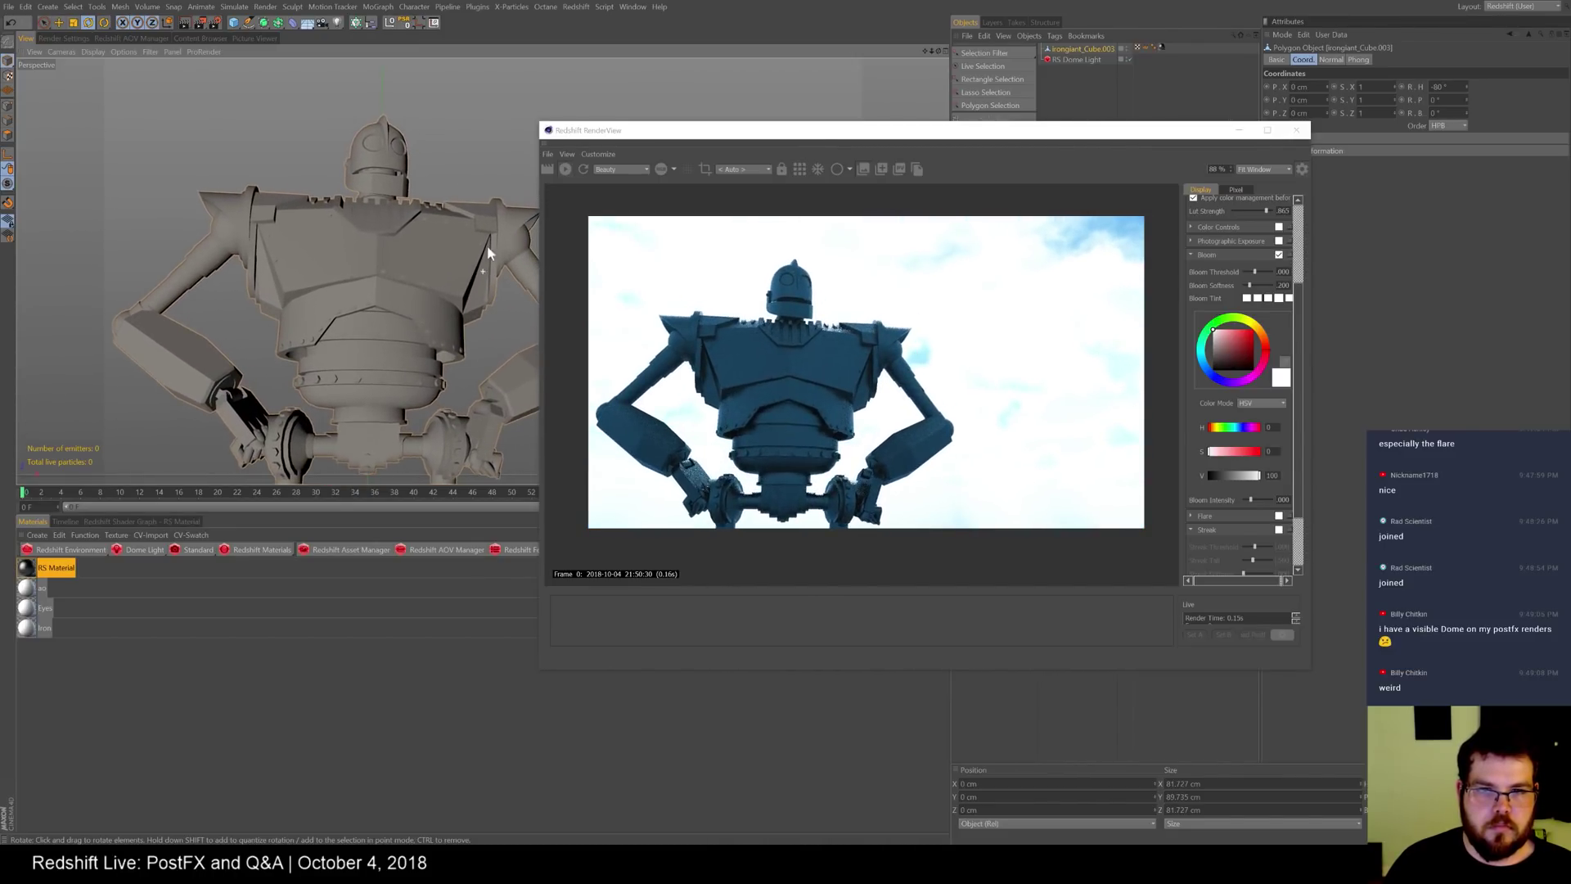
left_click_drag(886, 130, 780, 98)
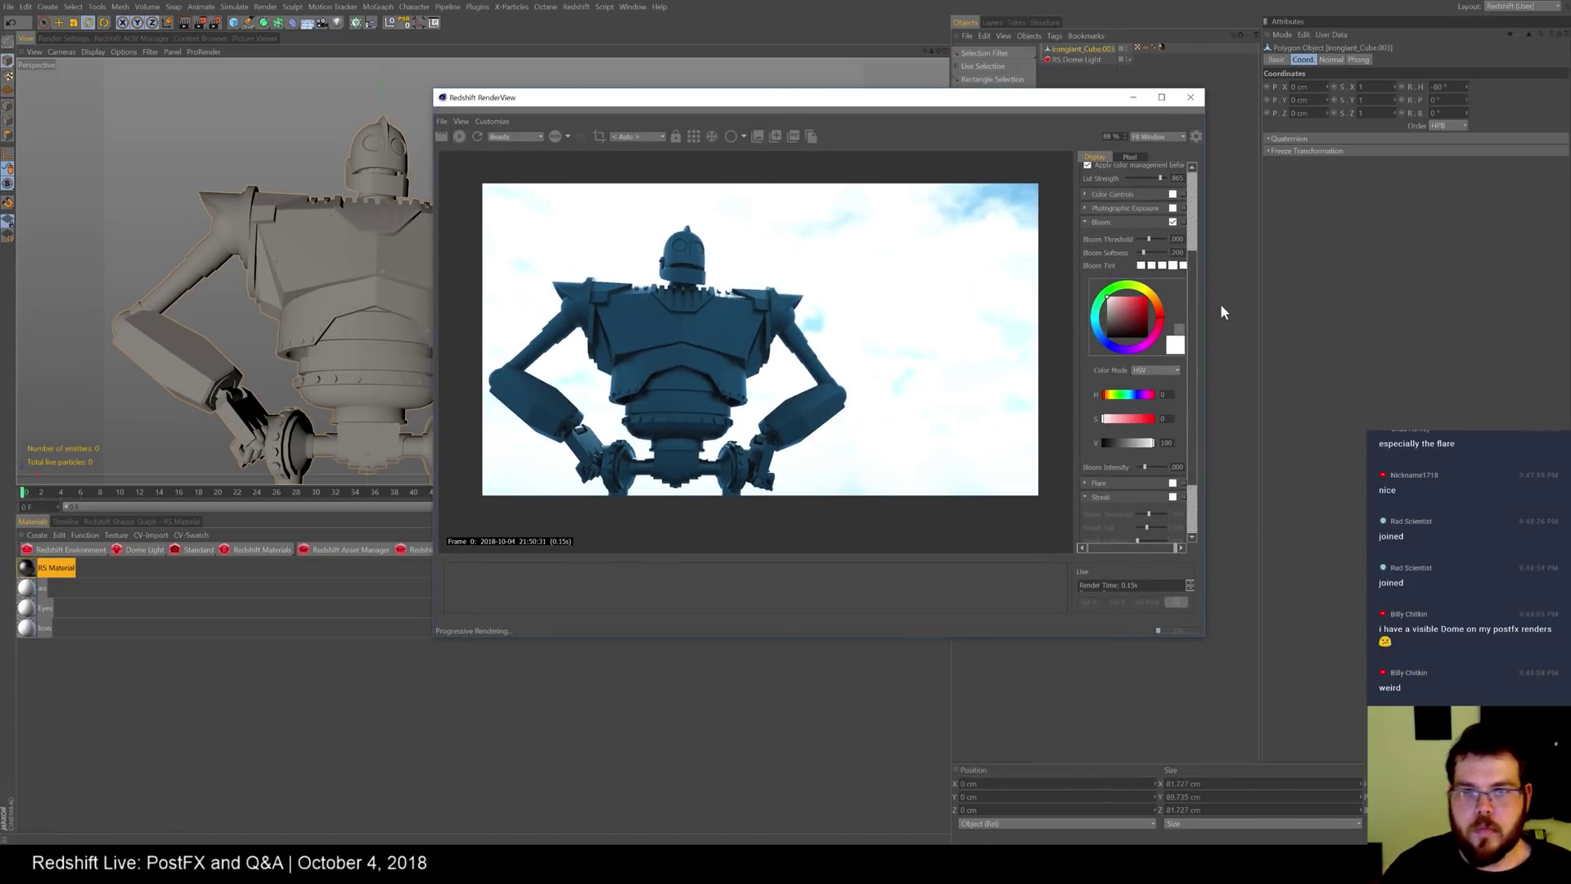
- Lower the Bloom threshold and adjust the Bloom intensity in the RenderView post effects
scroll(1195, 292, "up", 2)
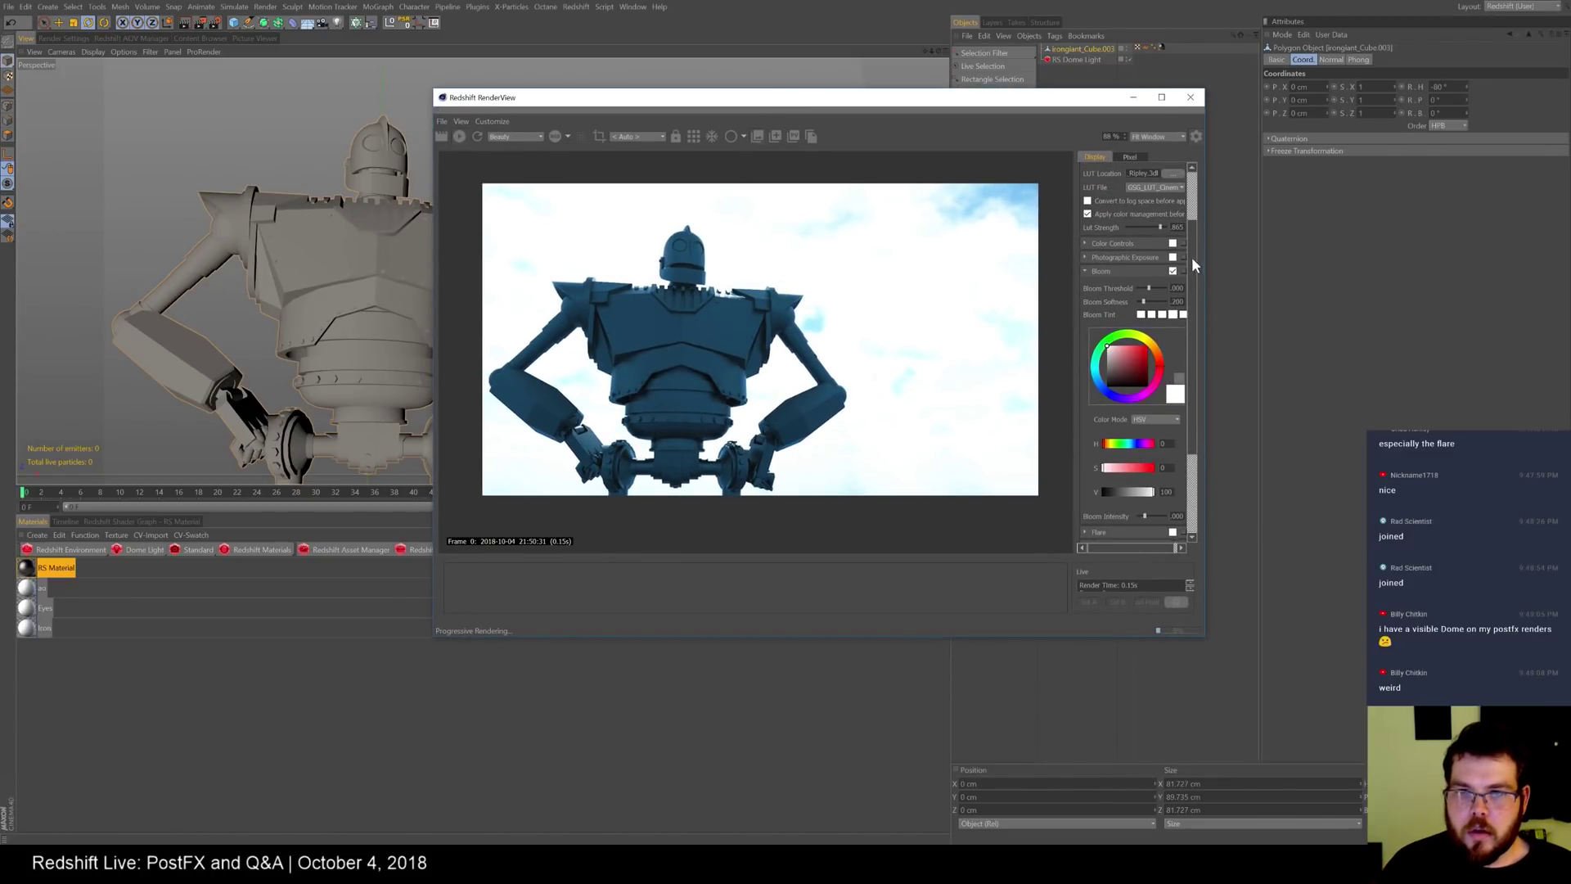
left_click_drag(1150, 291, 1142, 289)
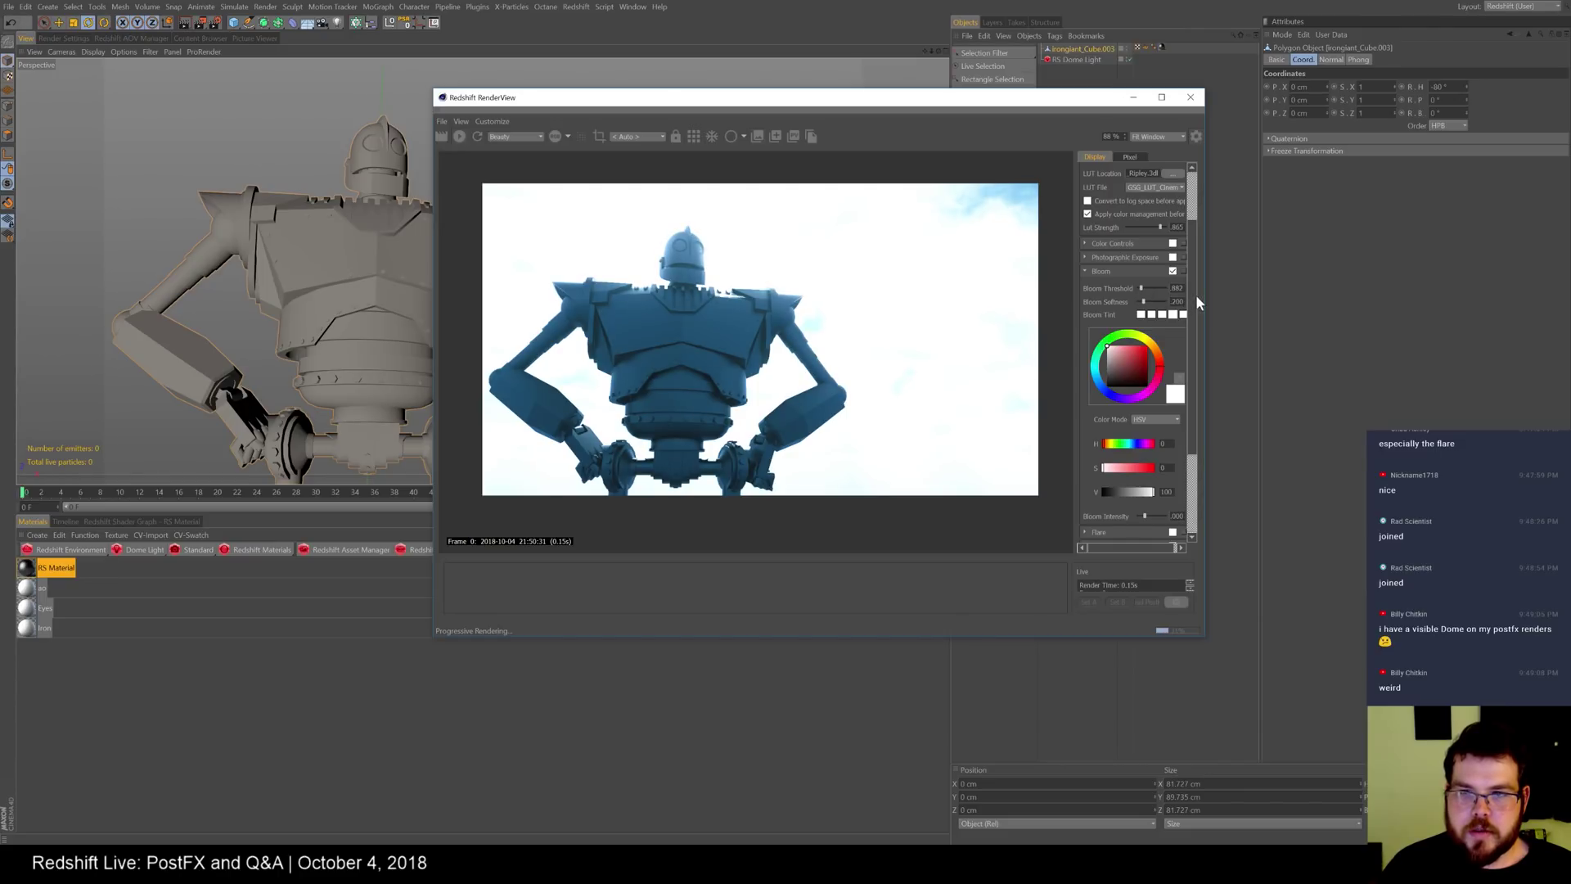
scroll(1195, 293, "down", 3)
left_click_drag(1143, 388, 1146, 397)
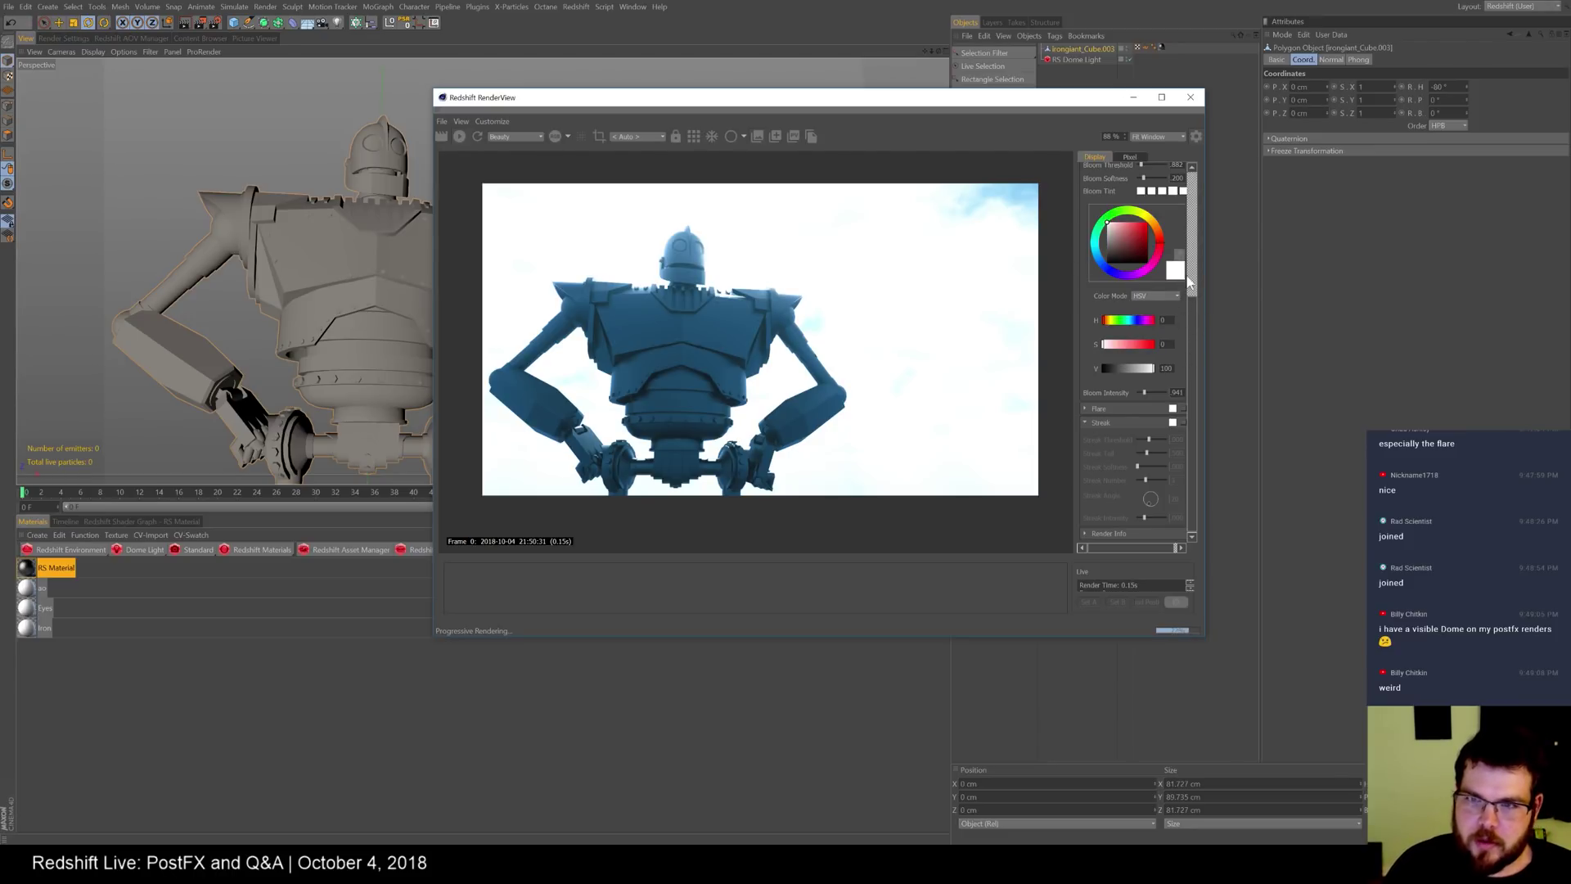
scroll(1191, 294, "up", 3)
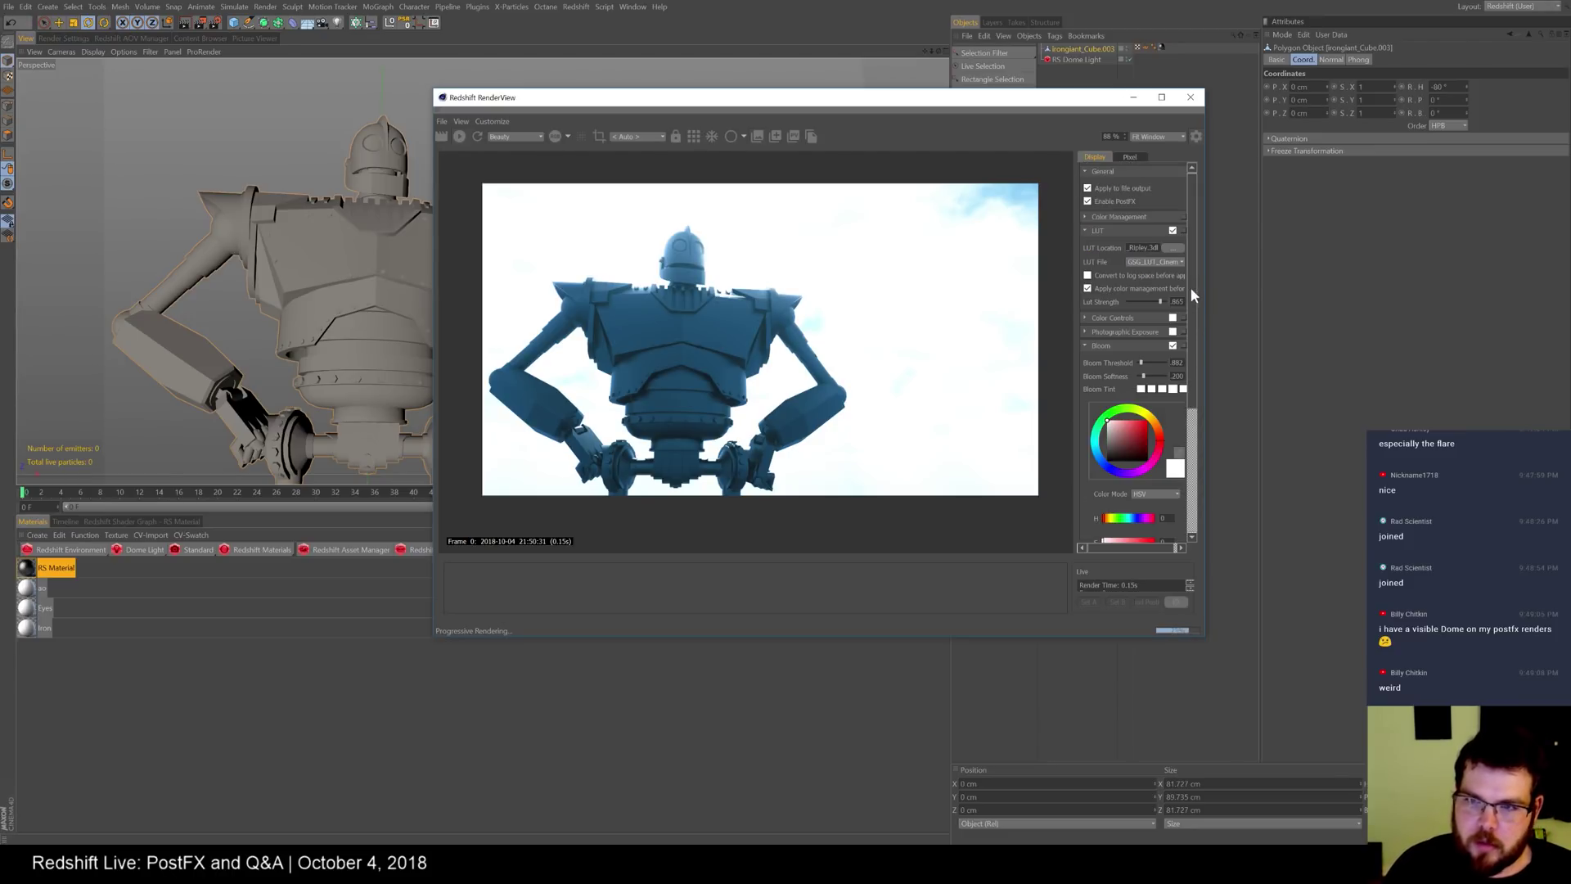
- Enable the Flare effect, lower its threshold, adjust its intensity, and orbit slightly so the flare falls across the robot's chest
left_click(1086, 347)
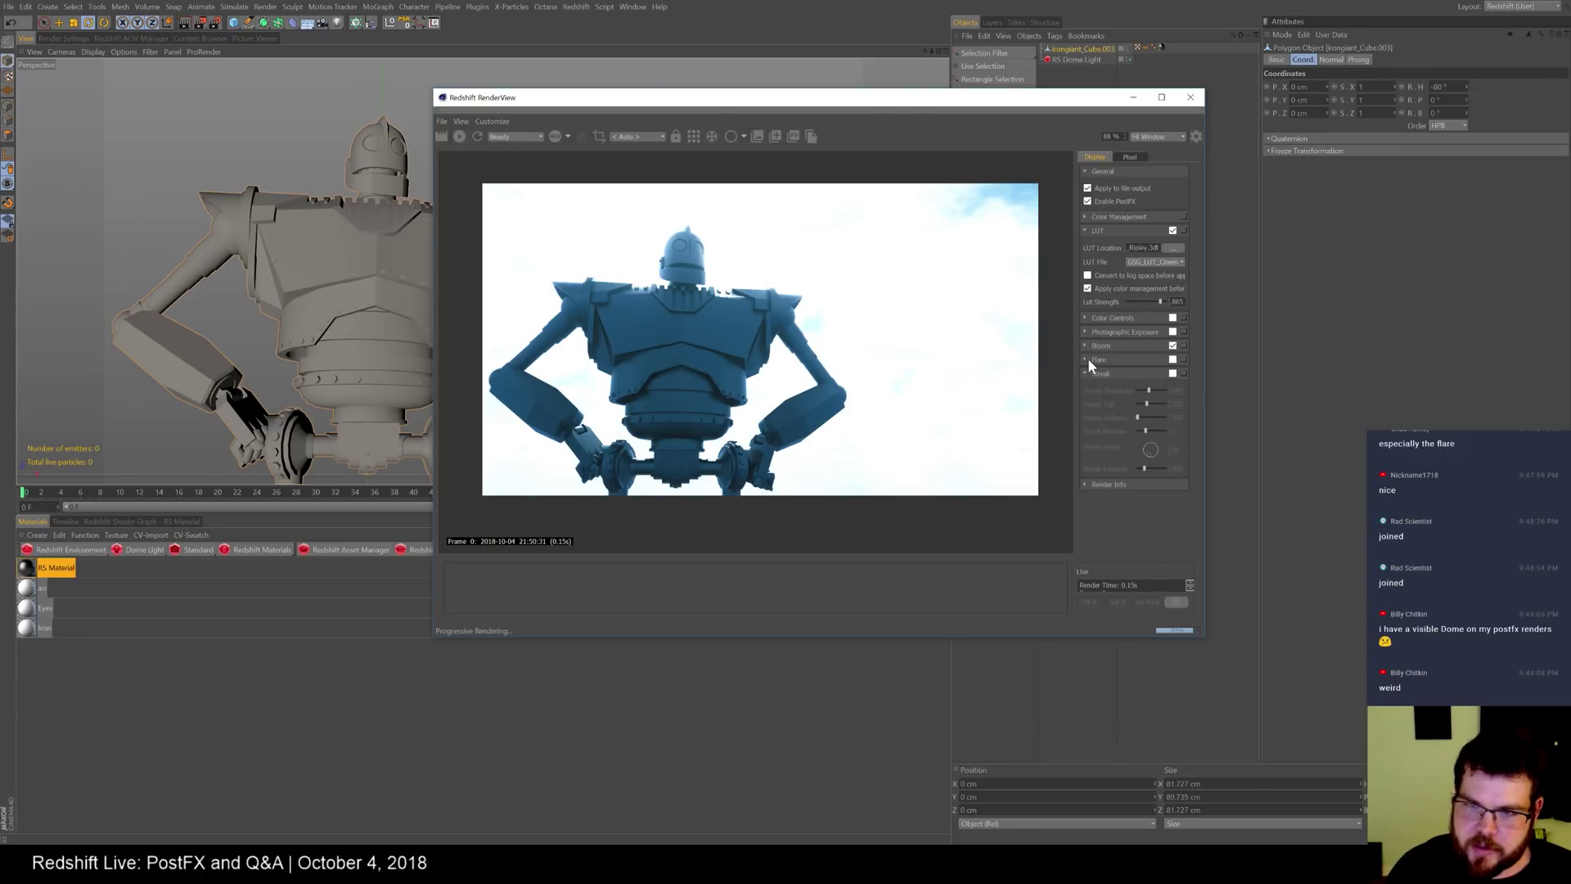
left_click(1086, 359)
left_click(1173, 360)
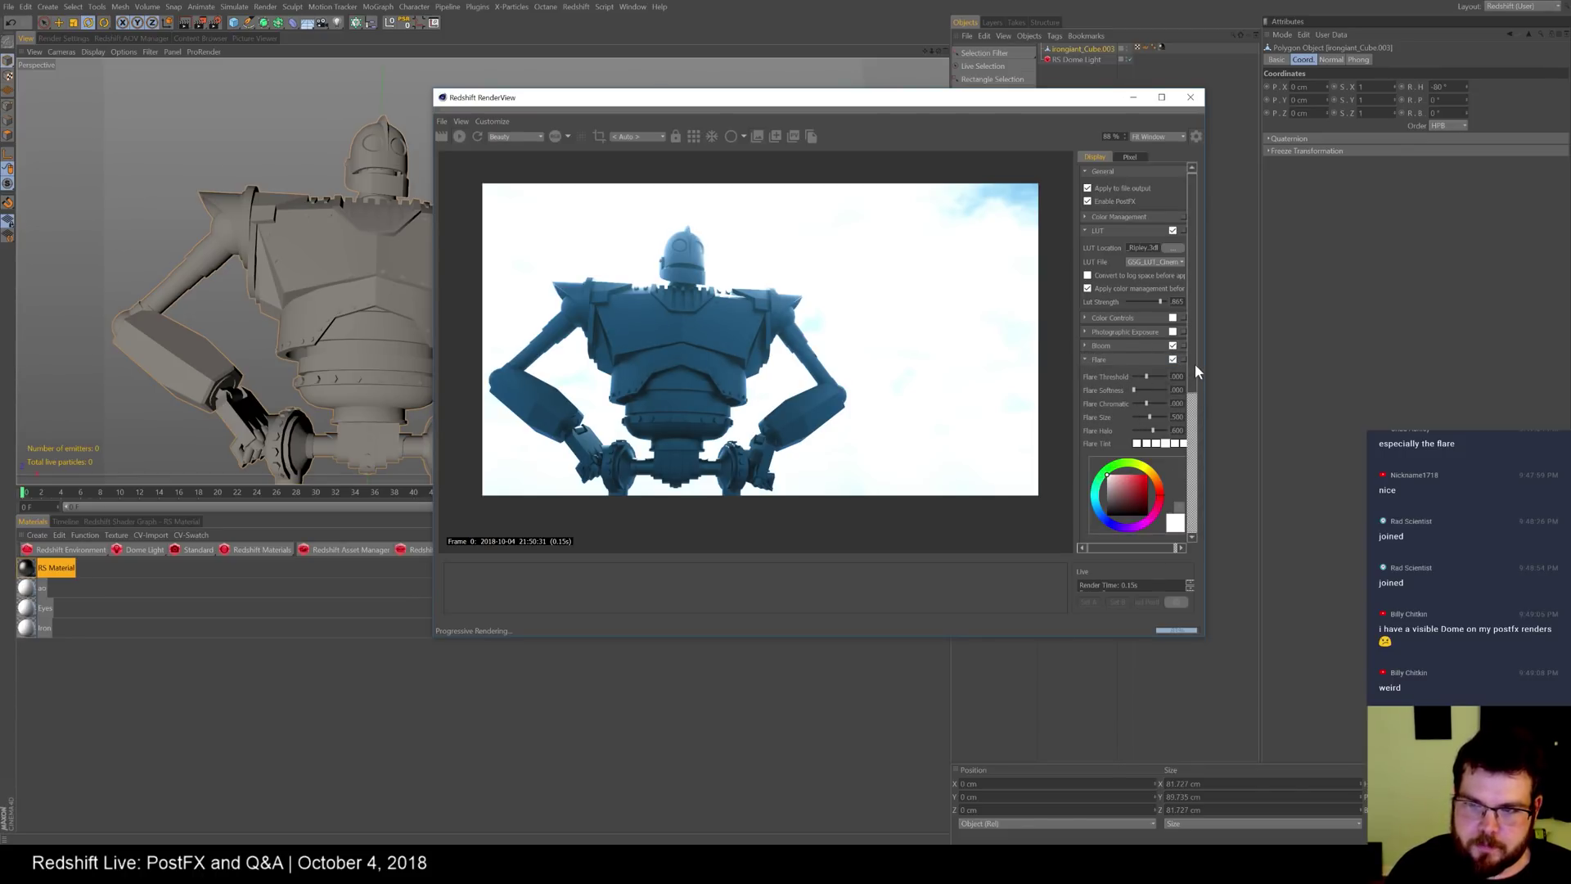
scroll(1194, 363, "down", 2)
left_click_drag(1146, 317, 1135, 317)
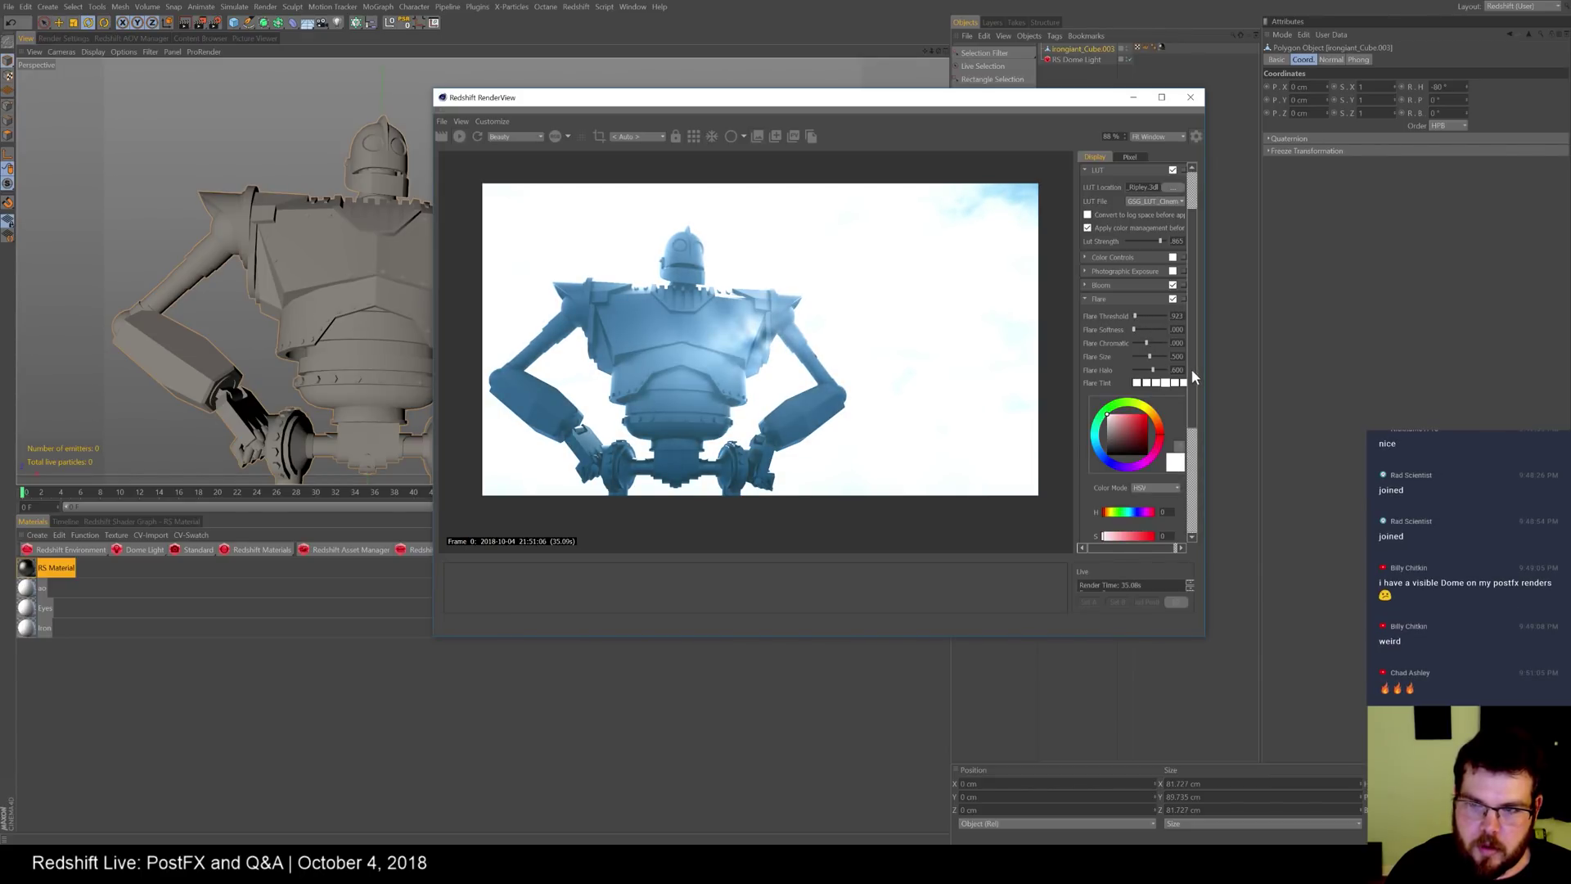
scroll(1191, 368, "down", 3)
left_click_drag(1140, 431, 1142, 430)
left_click_drag(342, 155, 339, 188, "alt")
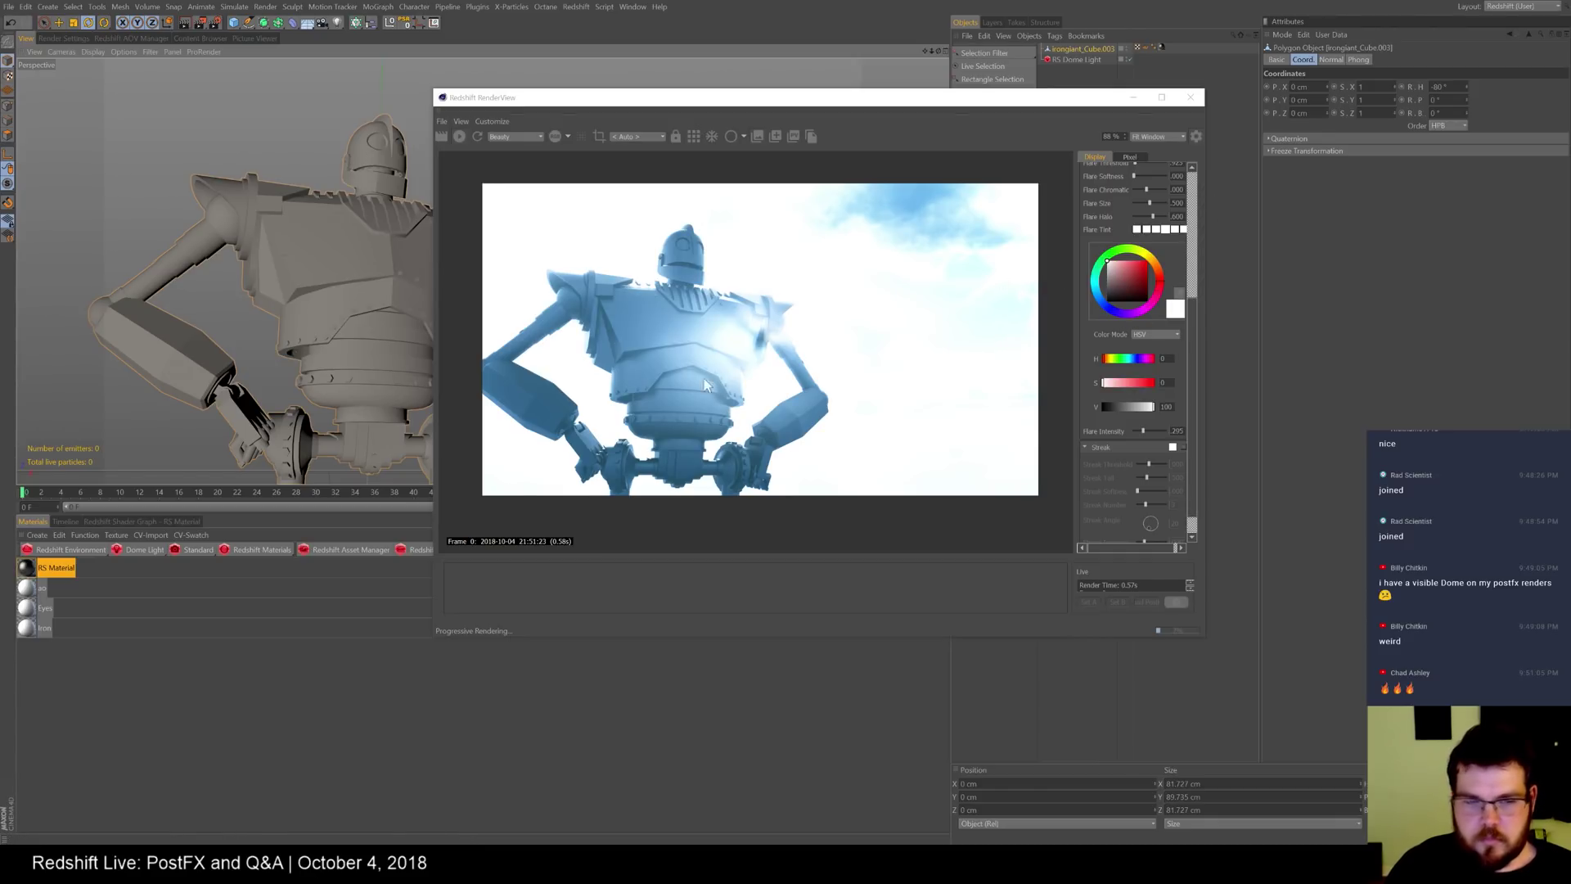
- Try the Metalness Fresnel type on the RS Material's reflection with the metalness raised
left_click(34, 573)
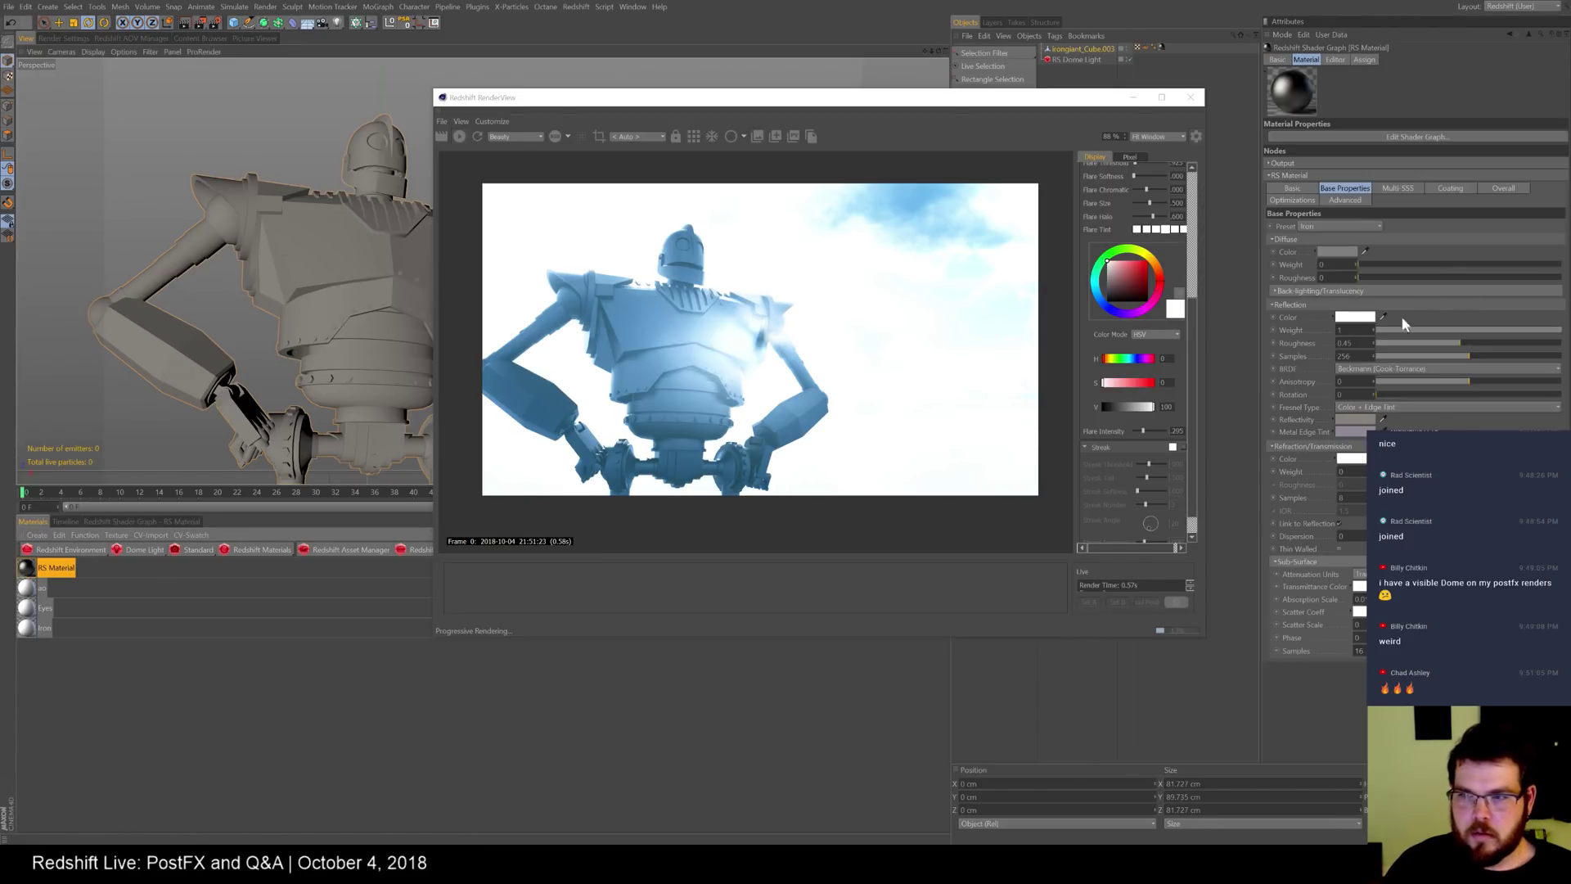
left_click(1409, 408)
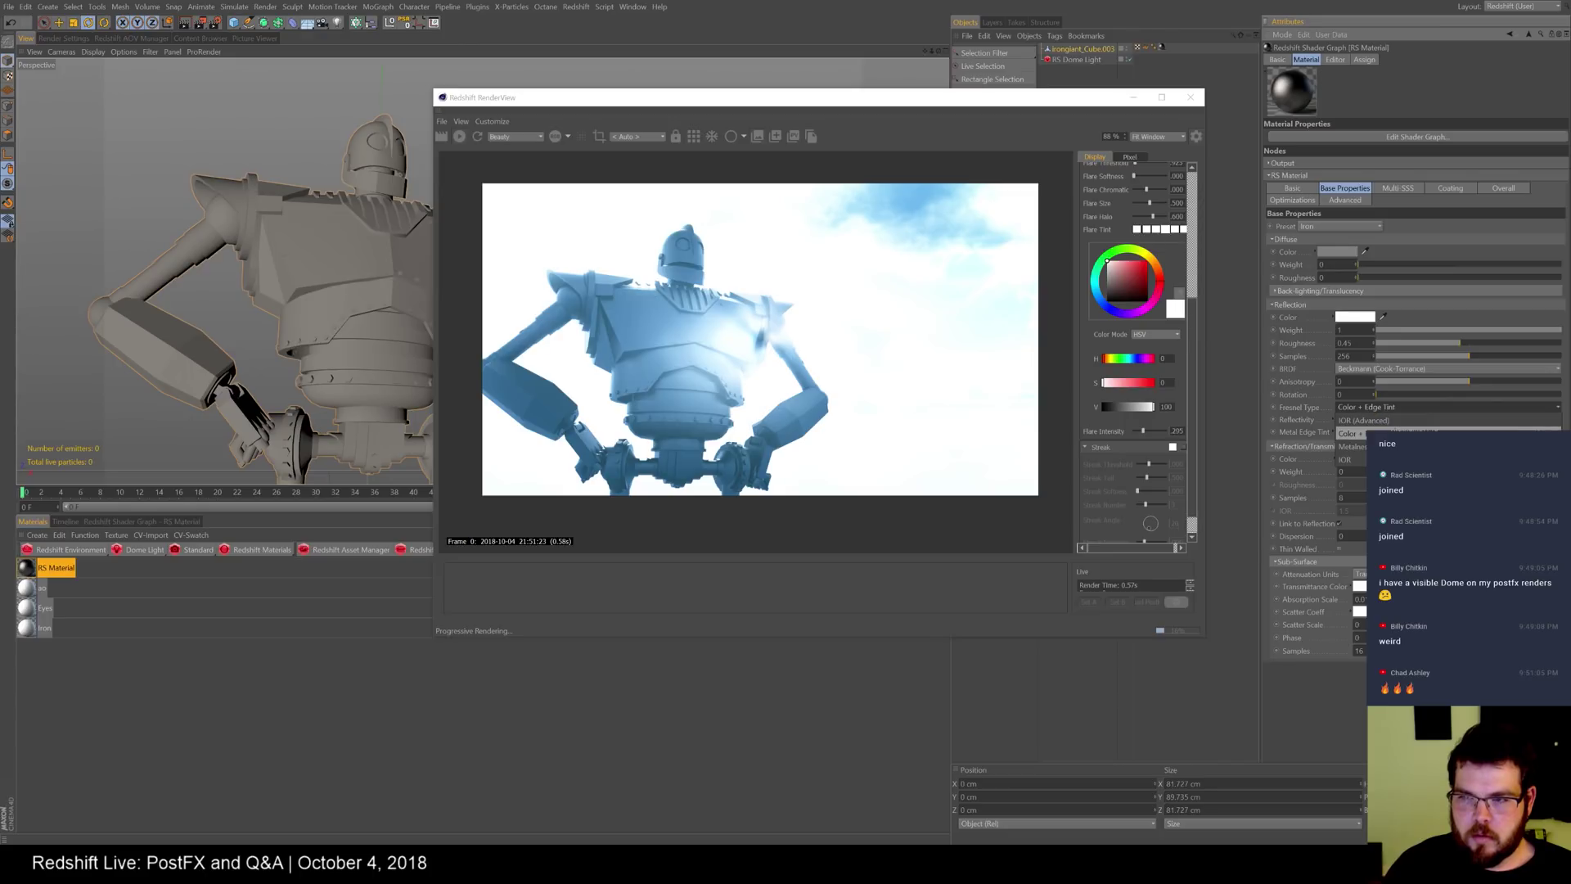
left_click(1351, 446)
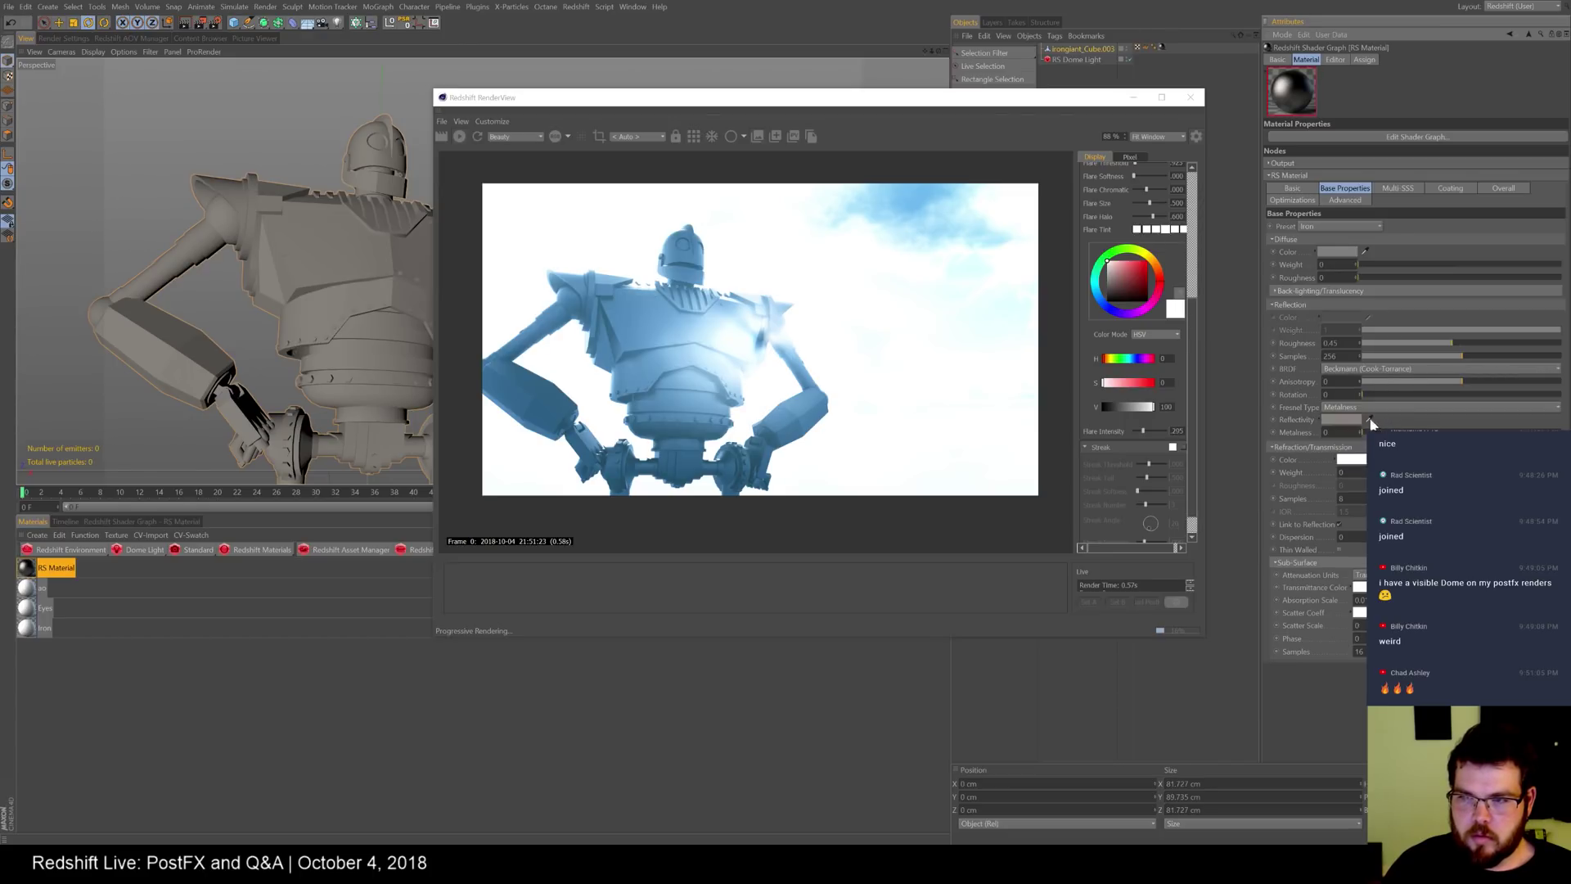
left_click_drag(1461, 432, 1564, 432)
- Try the IOR Fresnel type with an IOR of 20 on the RS Material, and return it to Color + Edge Tint
left_click(1358, 407)
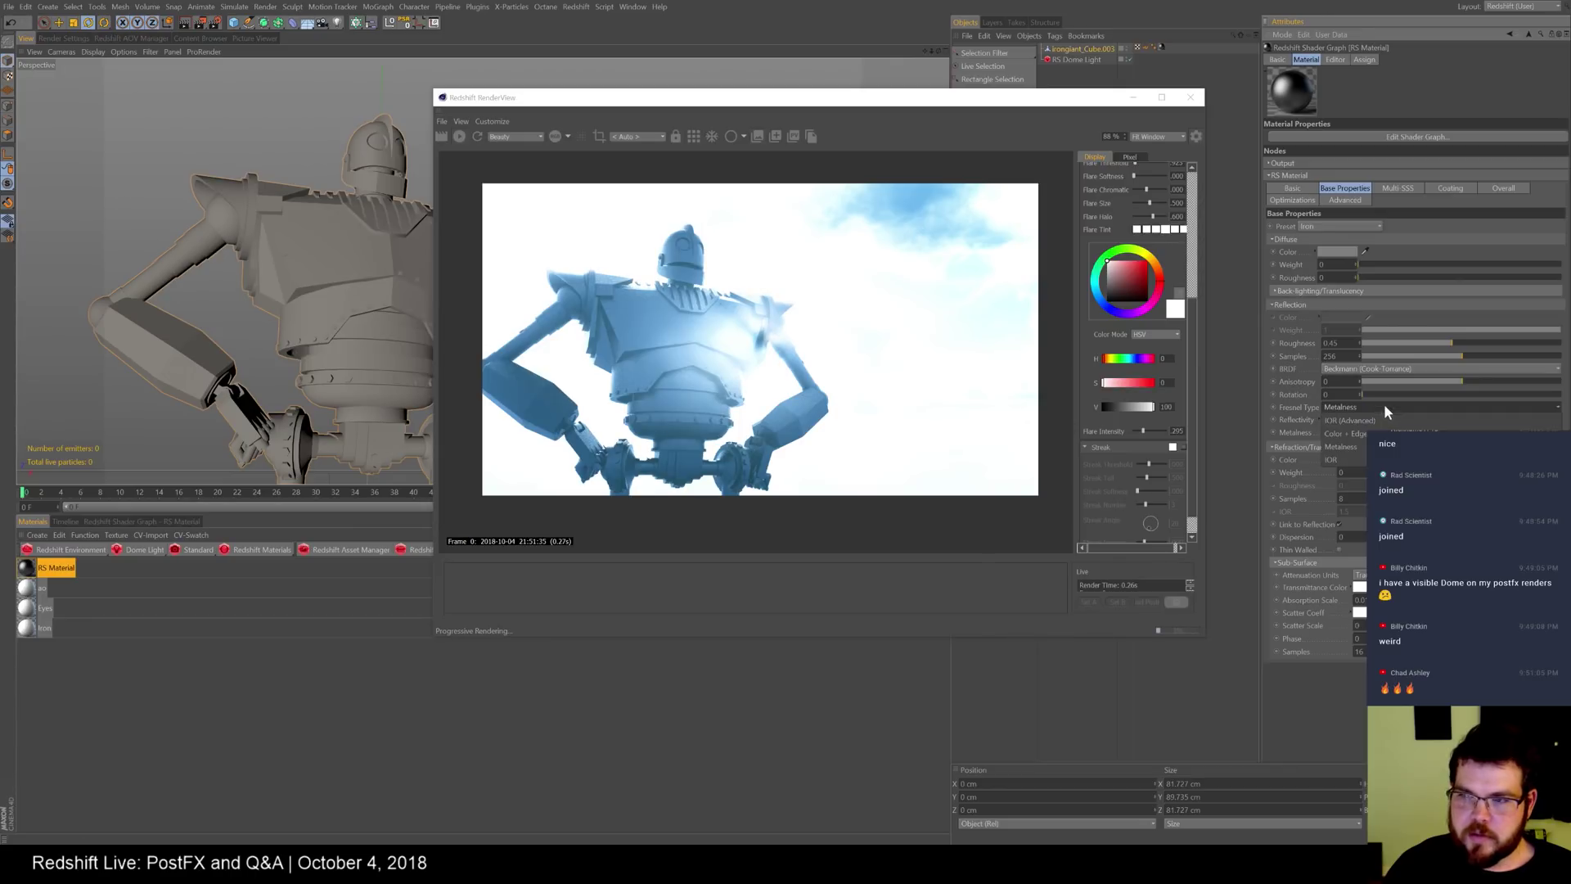
left_click(1342, 460)
type("20")
key("Return")
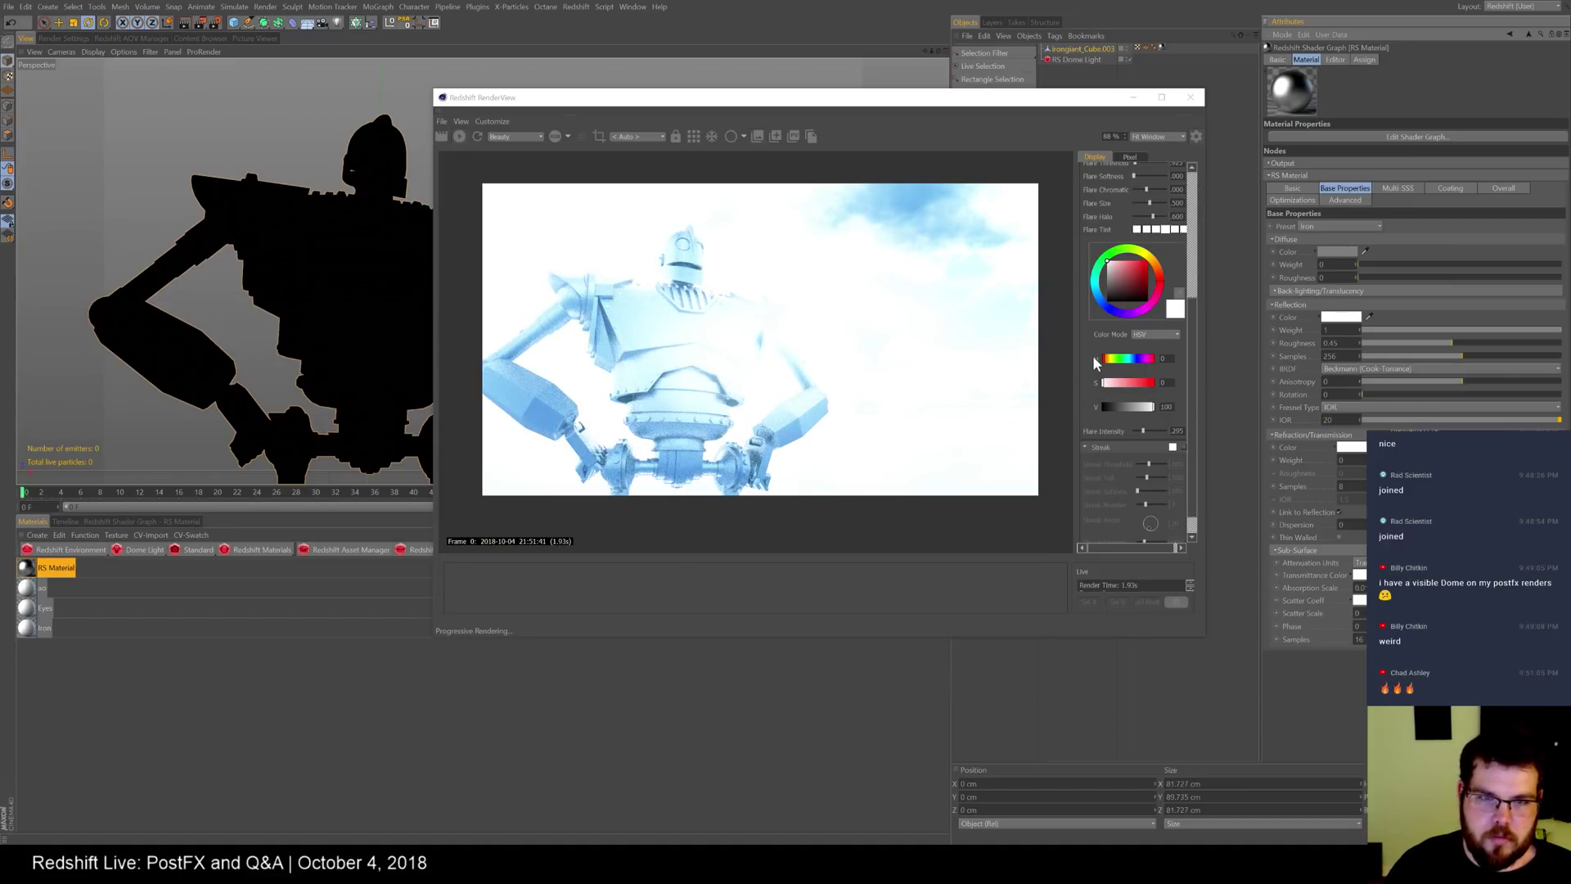
left_click(1379, 408)
left_click(1352, 448)
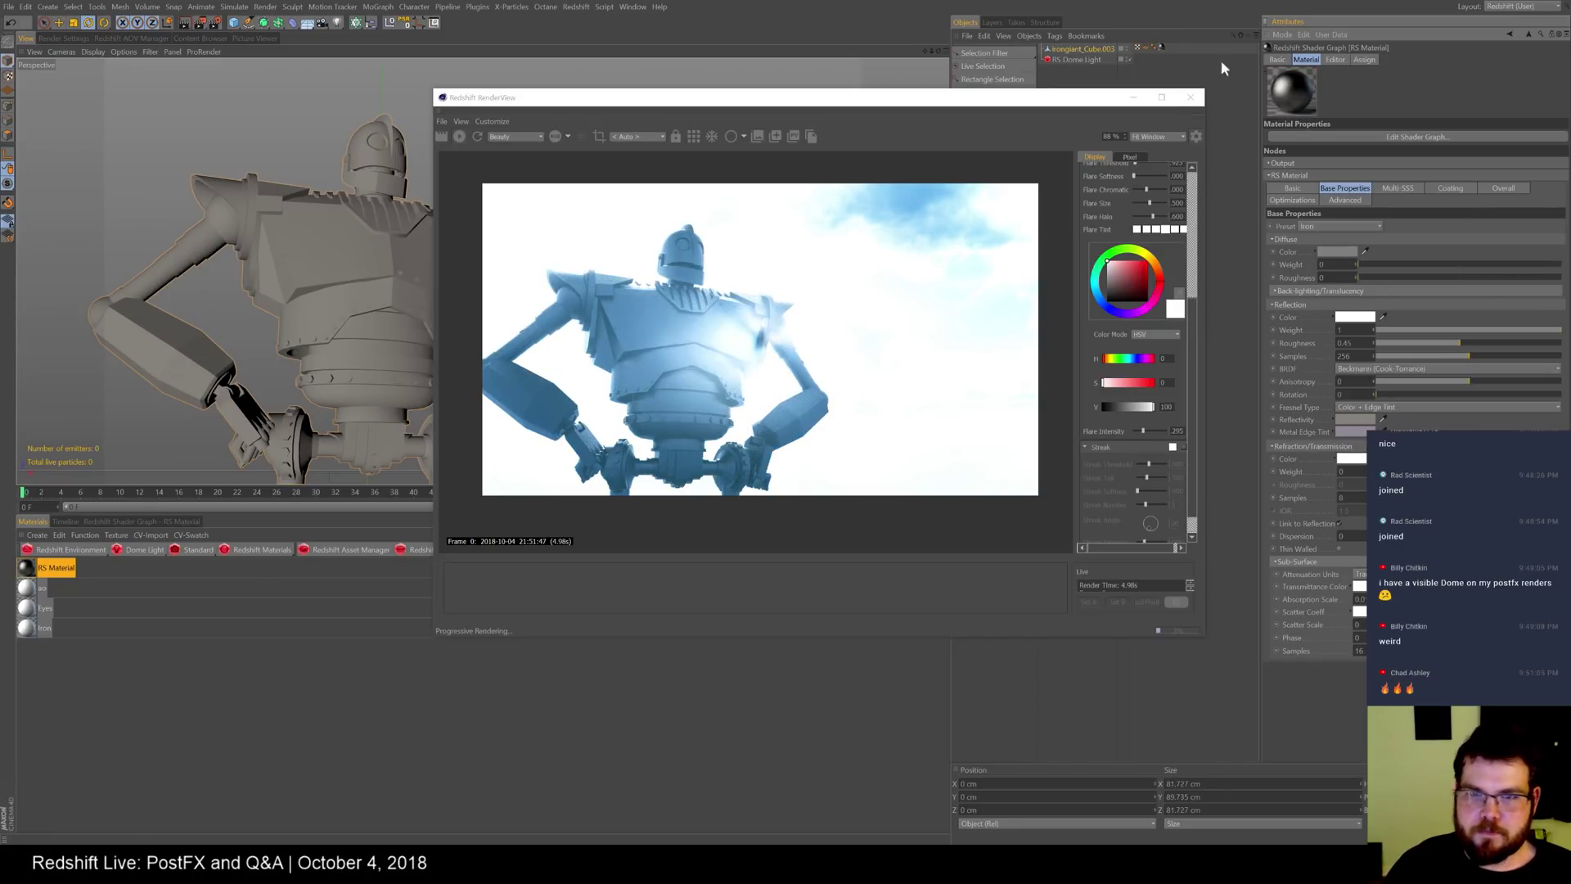
- Examine the Color Controls, Photographic Exposure and Color Management settings in the RenderView display options
left_click_drag(1195, 303, 1193, 205)
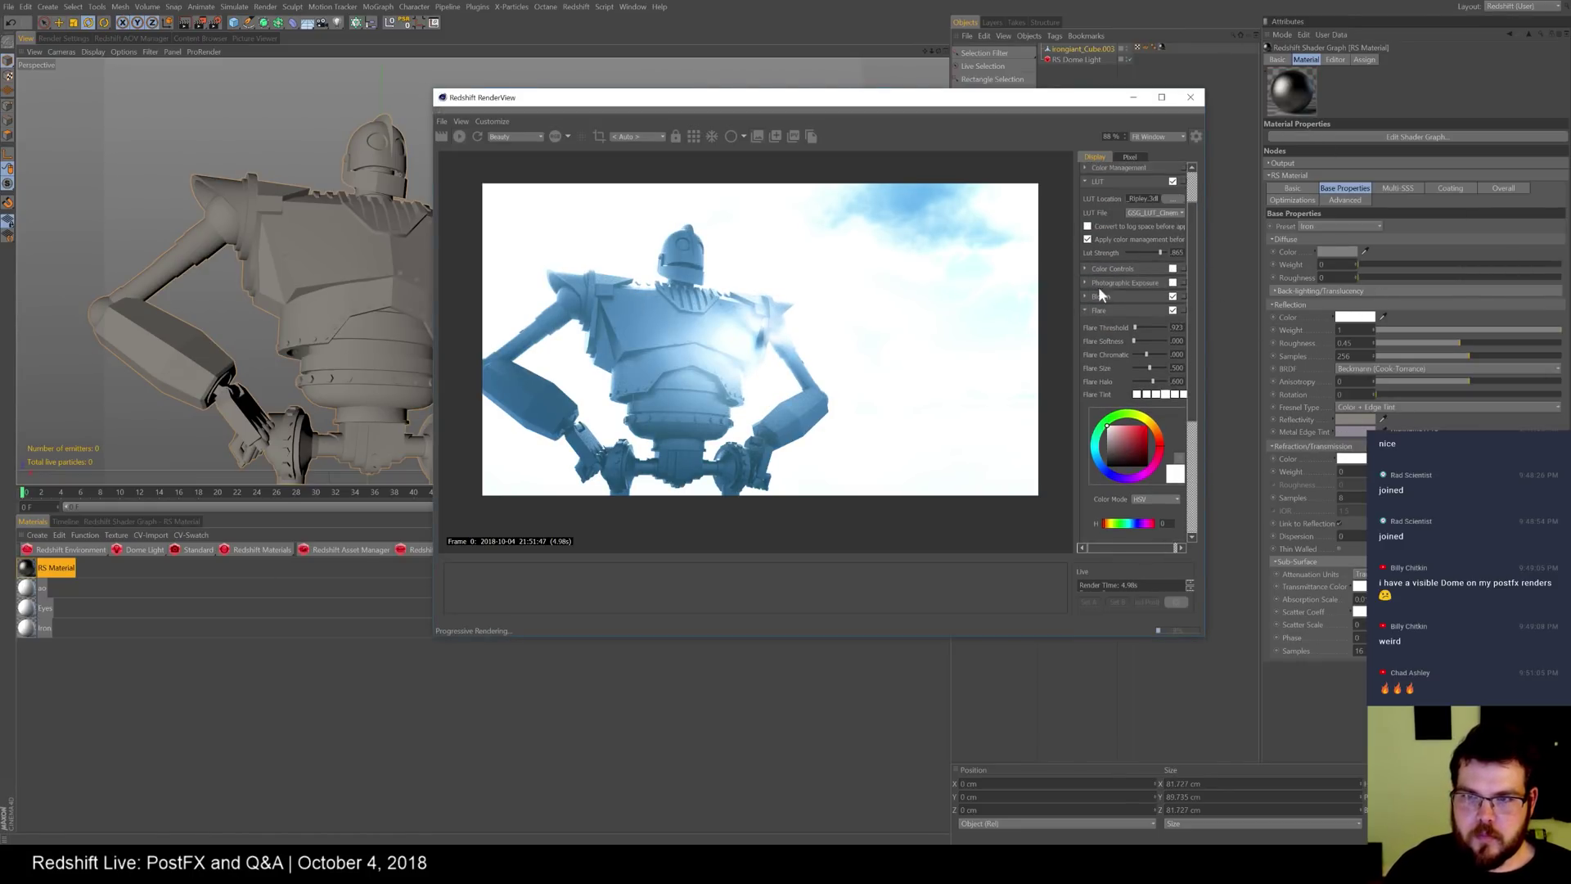
left_click(1084, 315)
left_click(1086, 319)
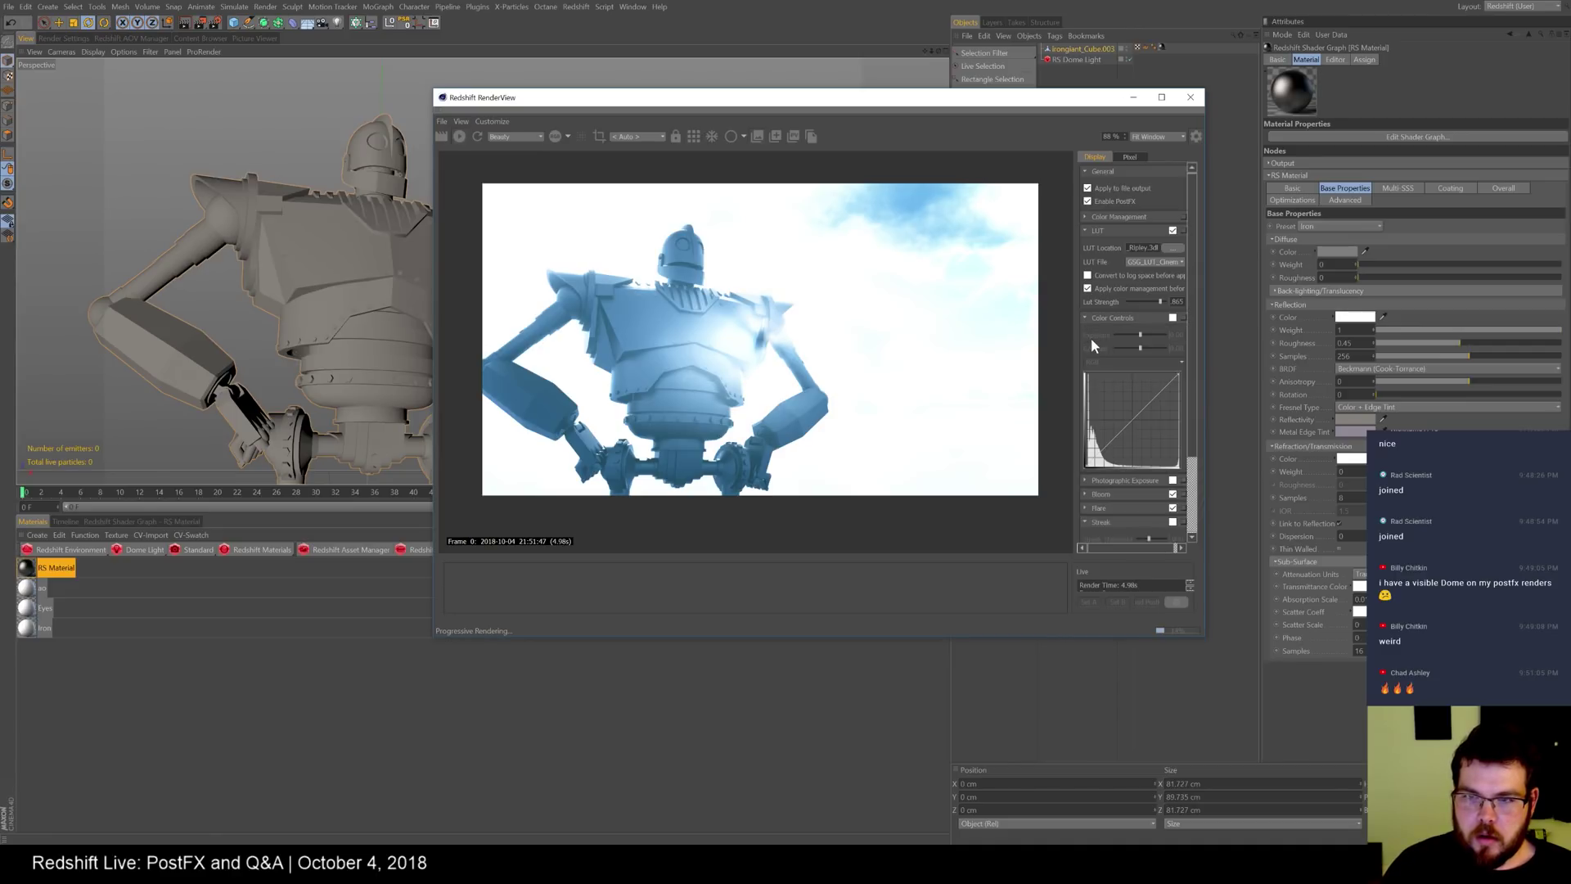
left_click(1172, 318)
left_click(1172, 318)
left_click(1084, 317)
left_click(1088, 332)
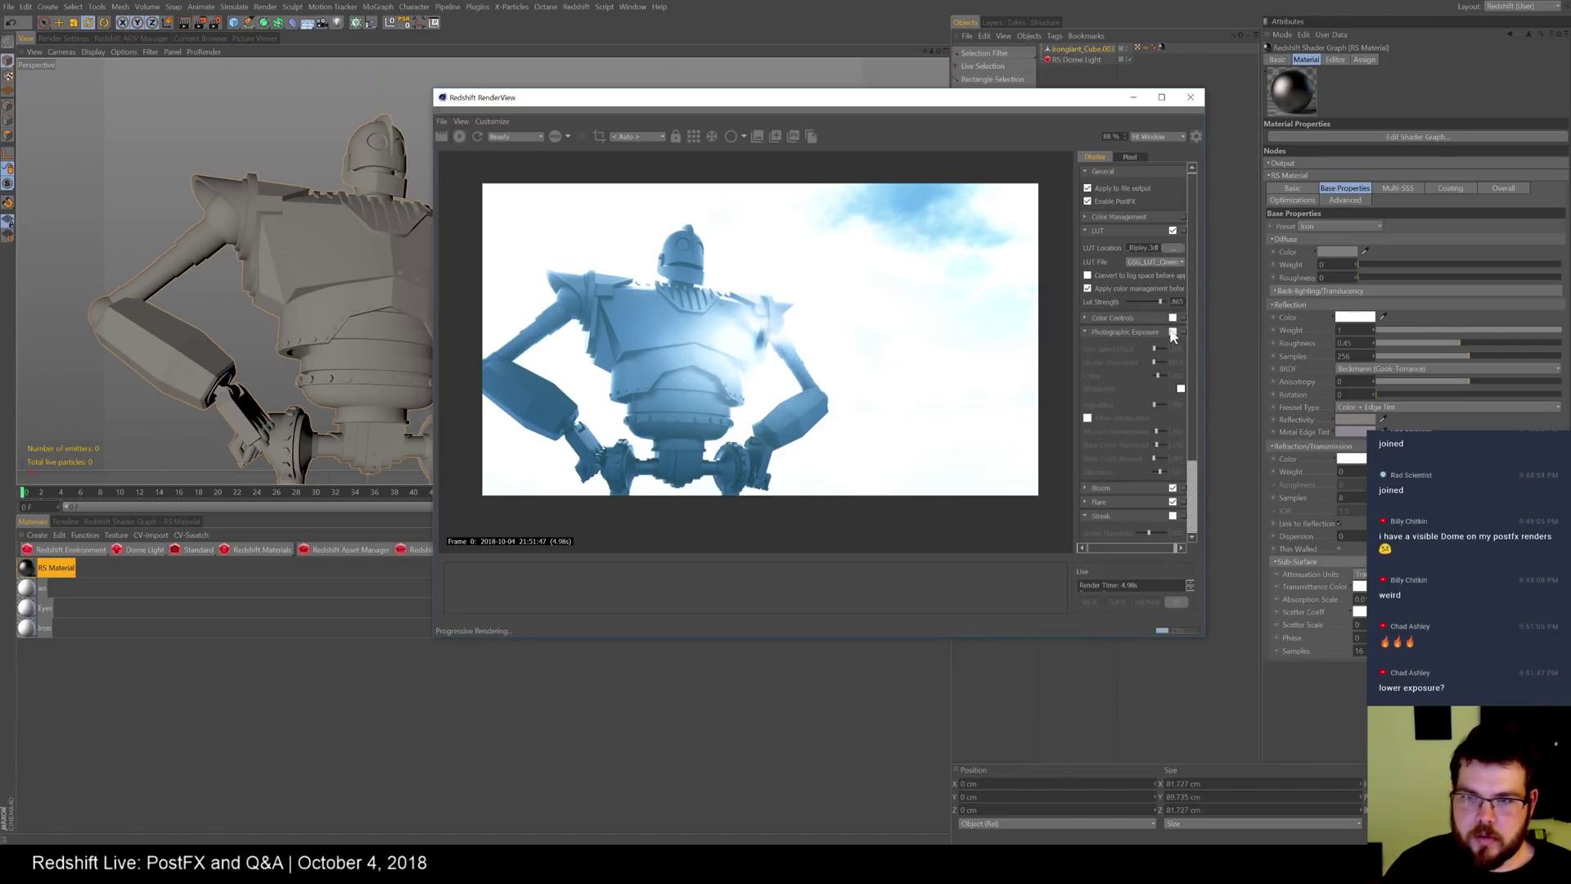
left_click(1088, 331)
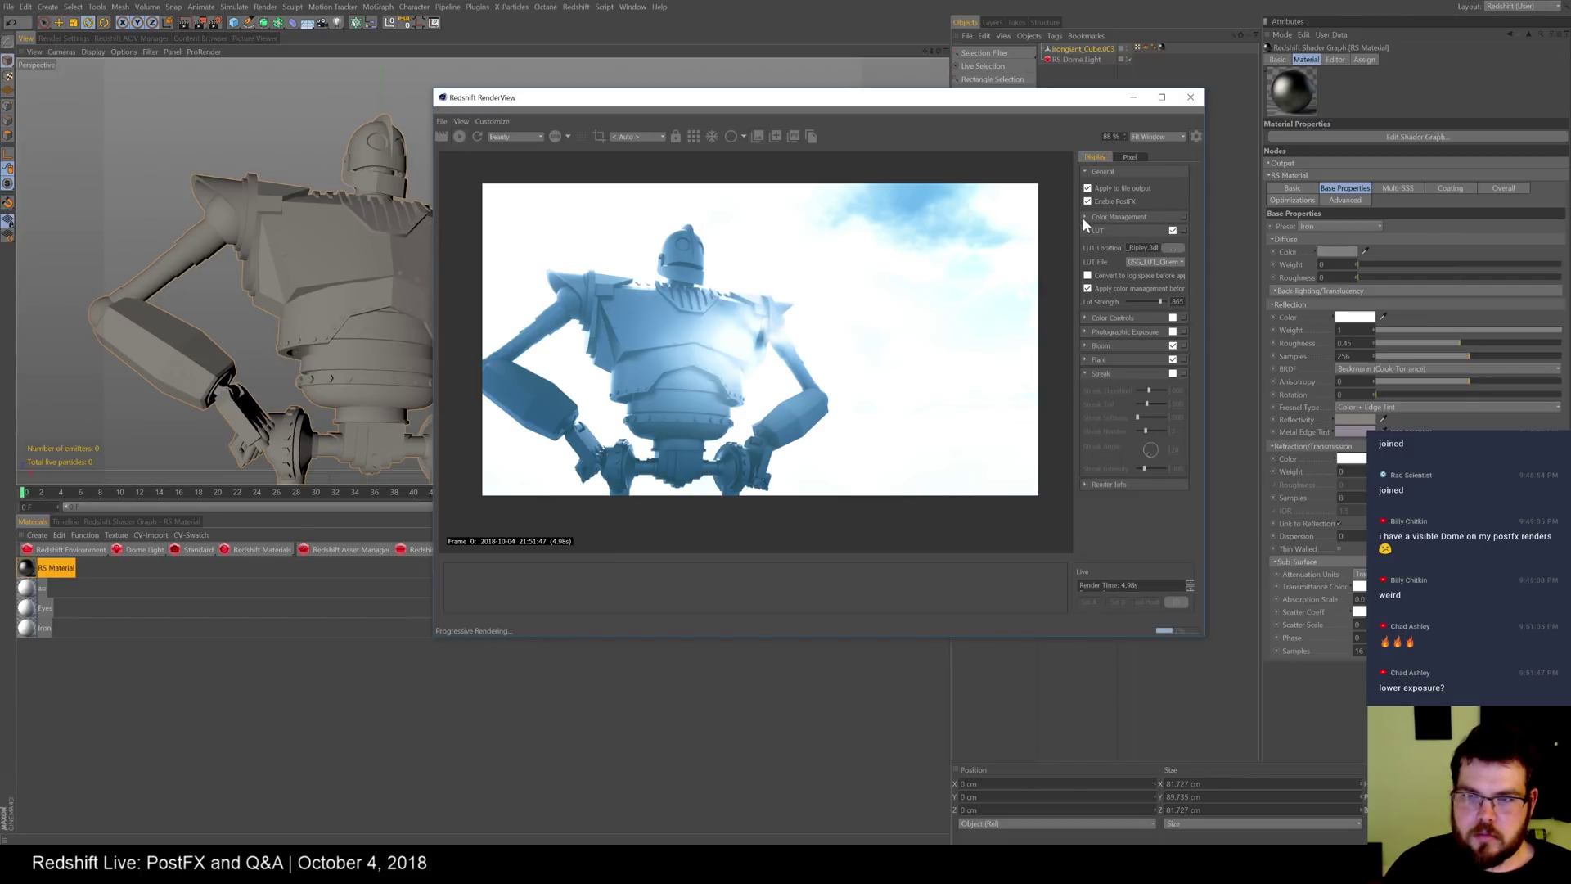
left_click(1084, 217)
left_click(1093, 215)
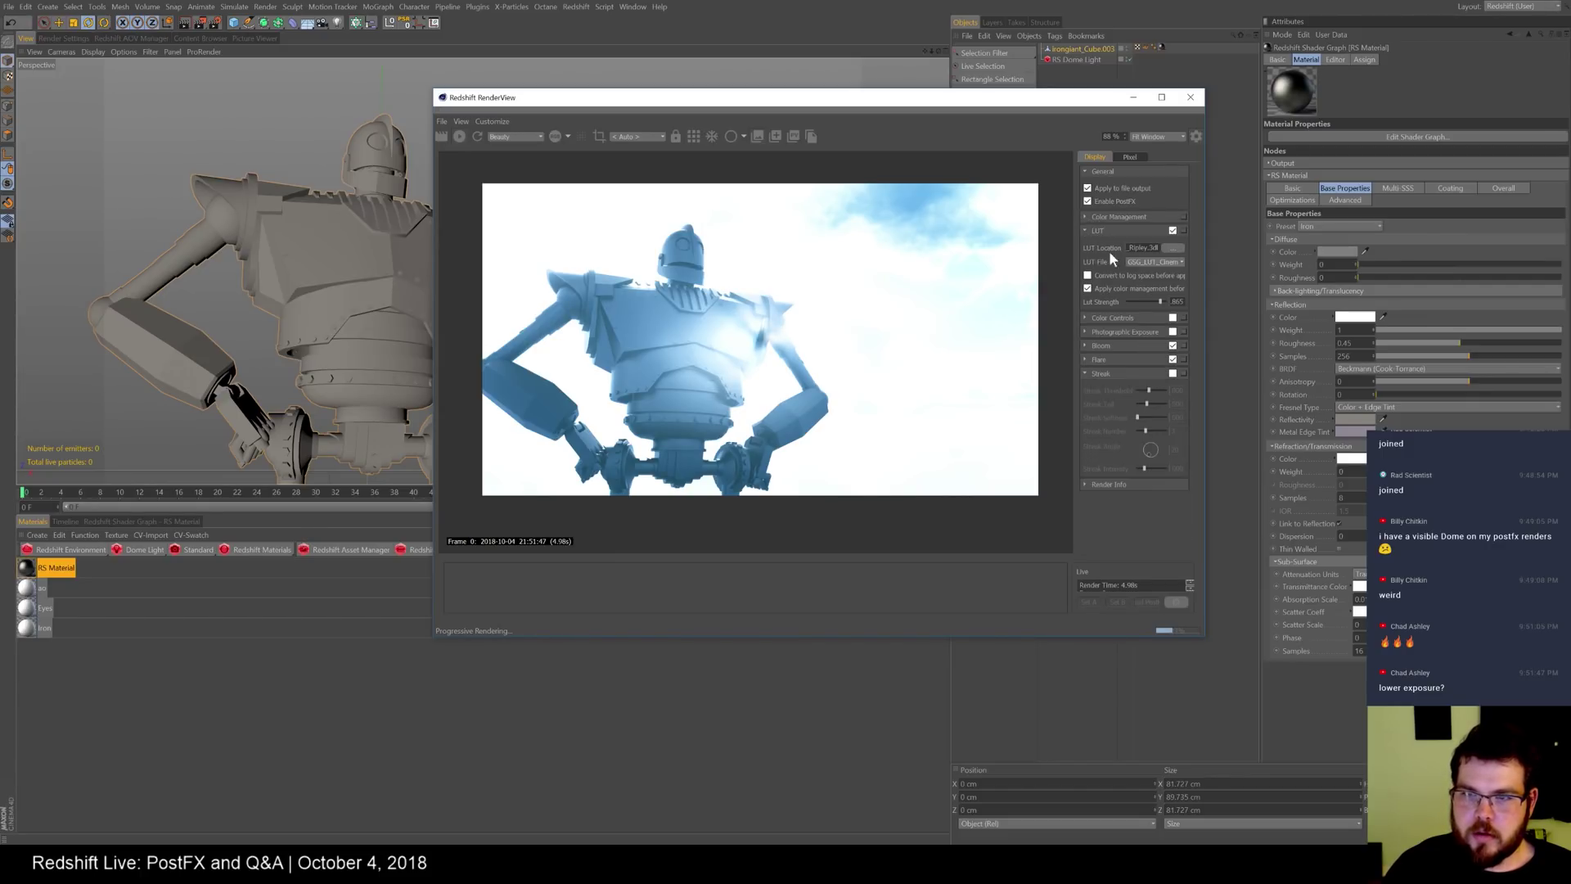
- Enable Color Controls and shape the RGB curve into an S that deepens the shadows and lifts the highlights
left_click(1085, 318)
left_click(1172, 318)
scroll(1185, 352, "down", 1)
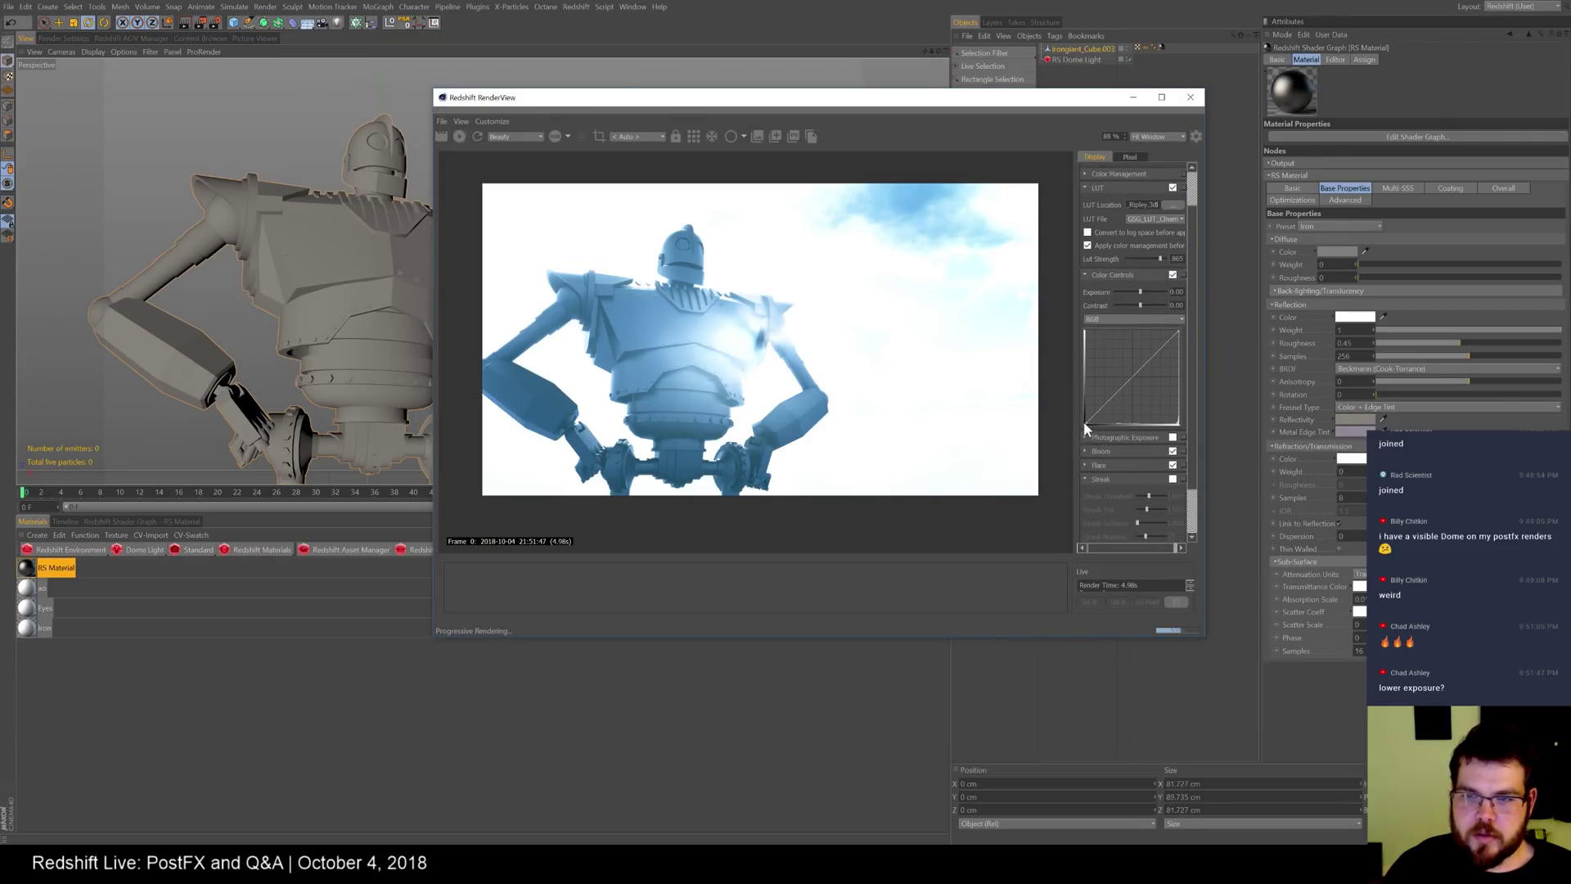
left_click_drag(1083, 424, 1093, 426)
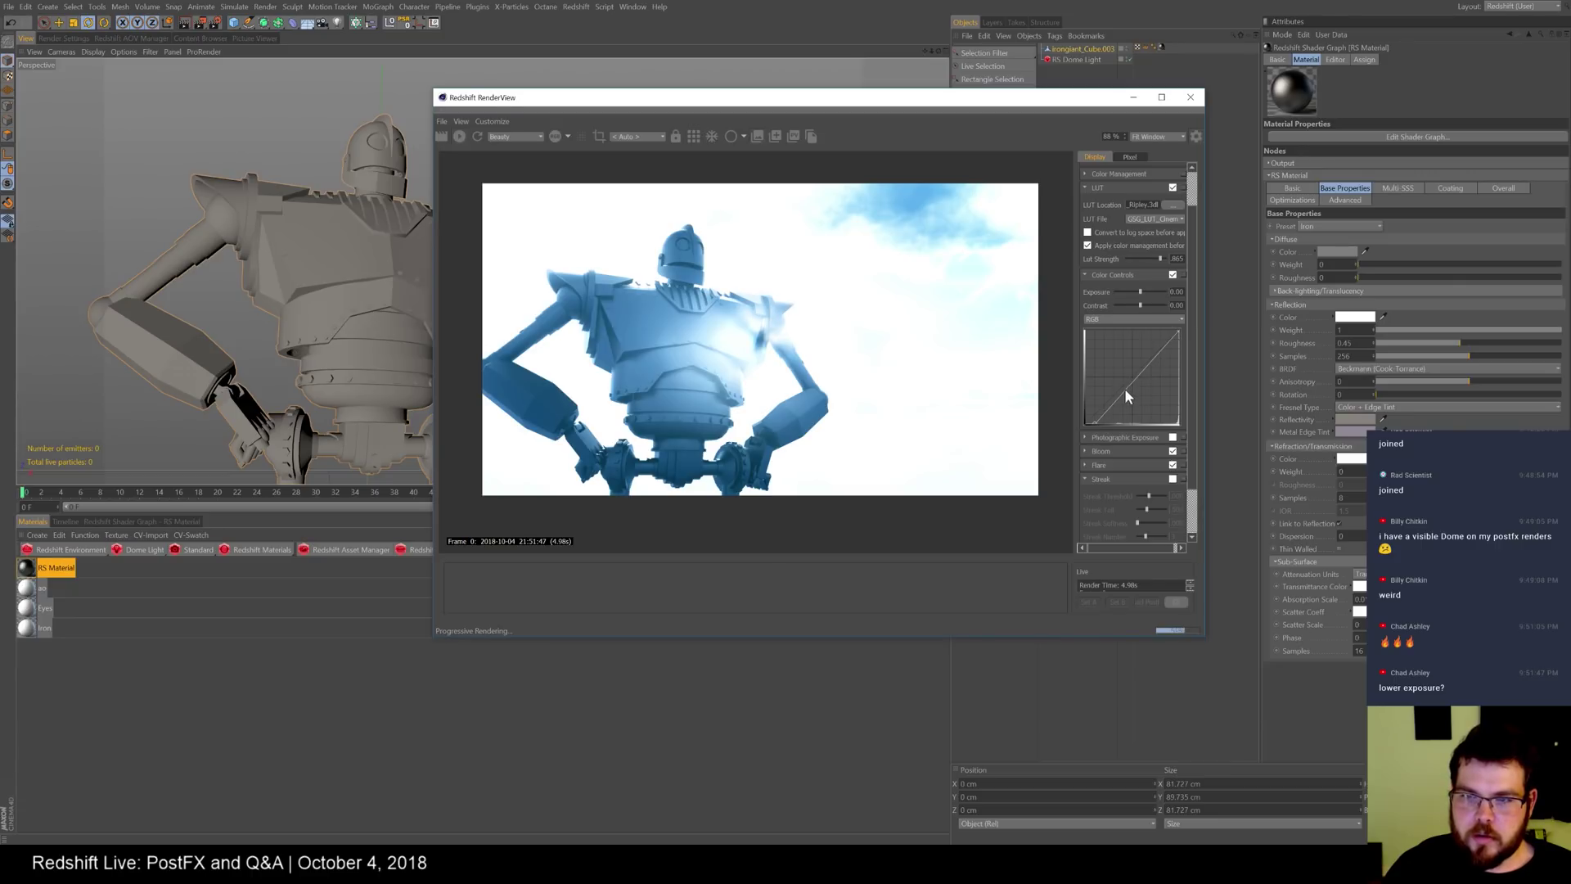
mouse_move(1126, 388)
left_mouse_down()
mouse_move(1133, 402)
mouse_move(1145, 366)
left_mouse_up()
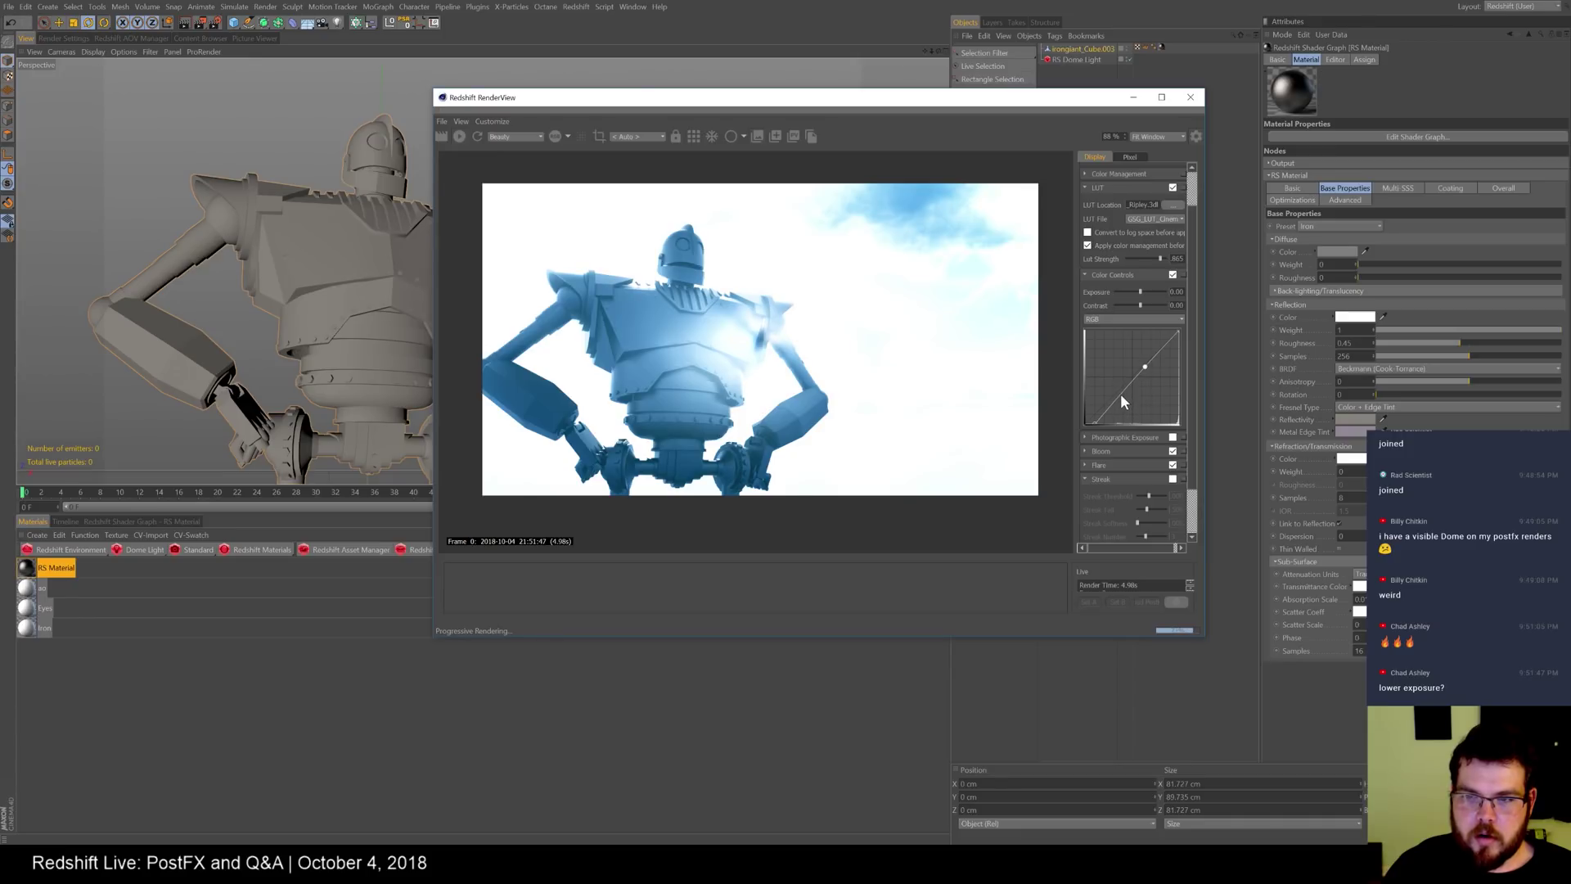
left_click_drag(1122, 396, 1126, 402)
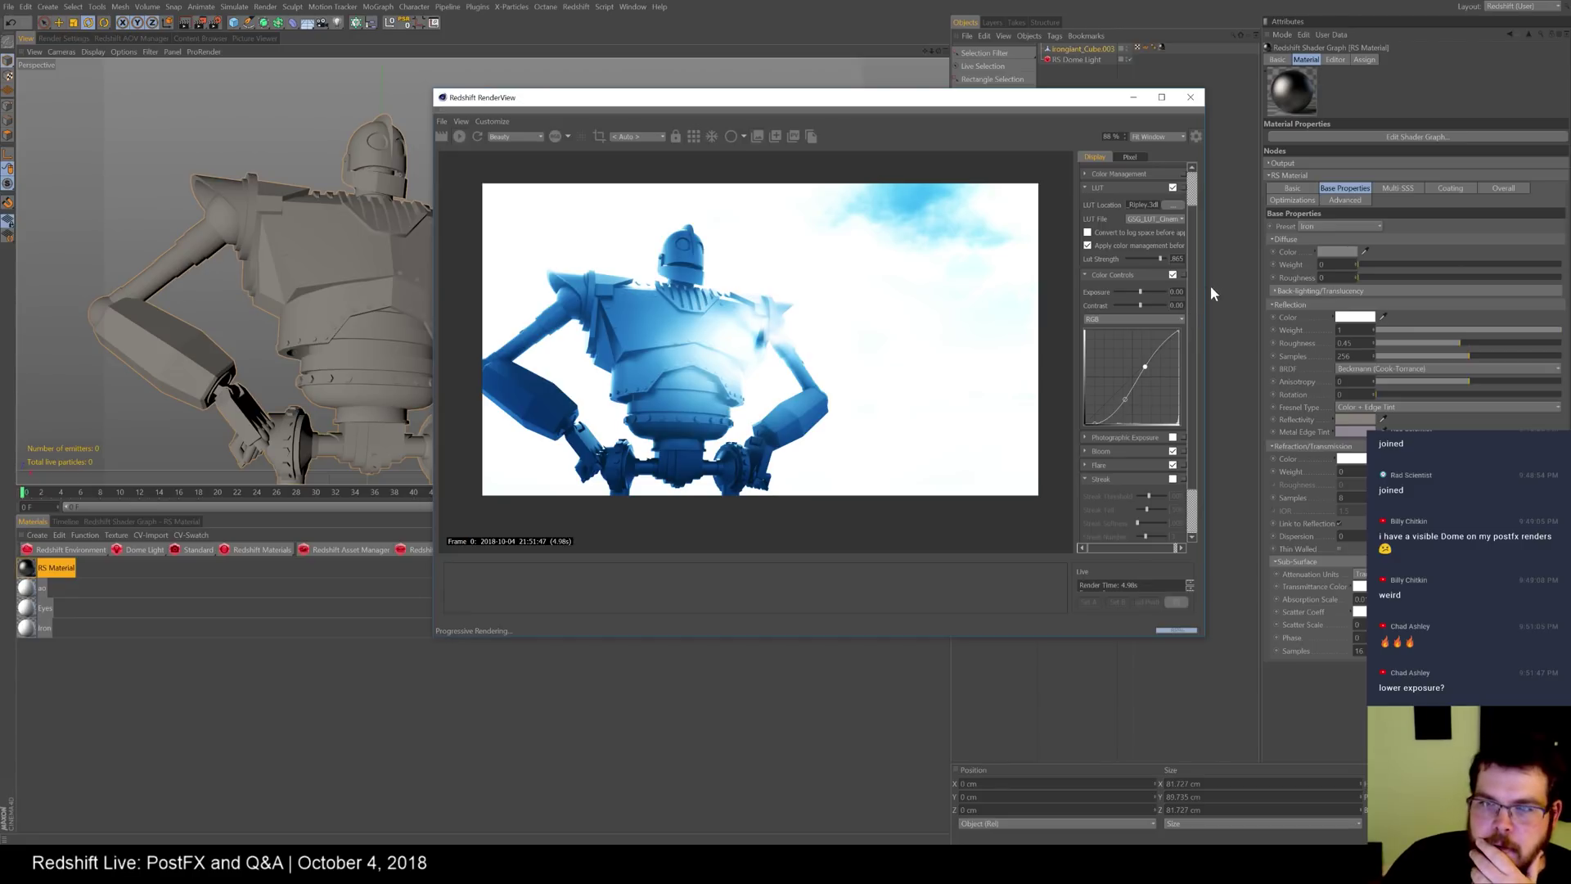
- Lower the Color Controls exposure slightly and orbit so the robot's full upper body is in frame
scroll(1195, 296, "down", 1)
left_click_drag(1141, 272, 1137, 273)
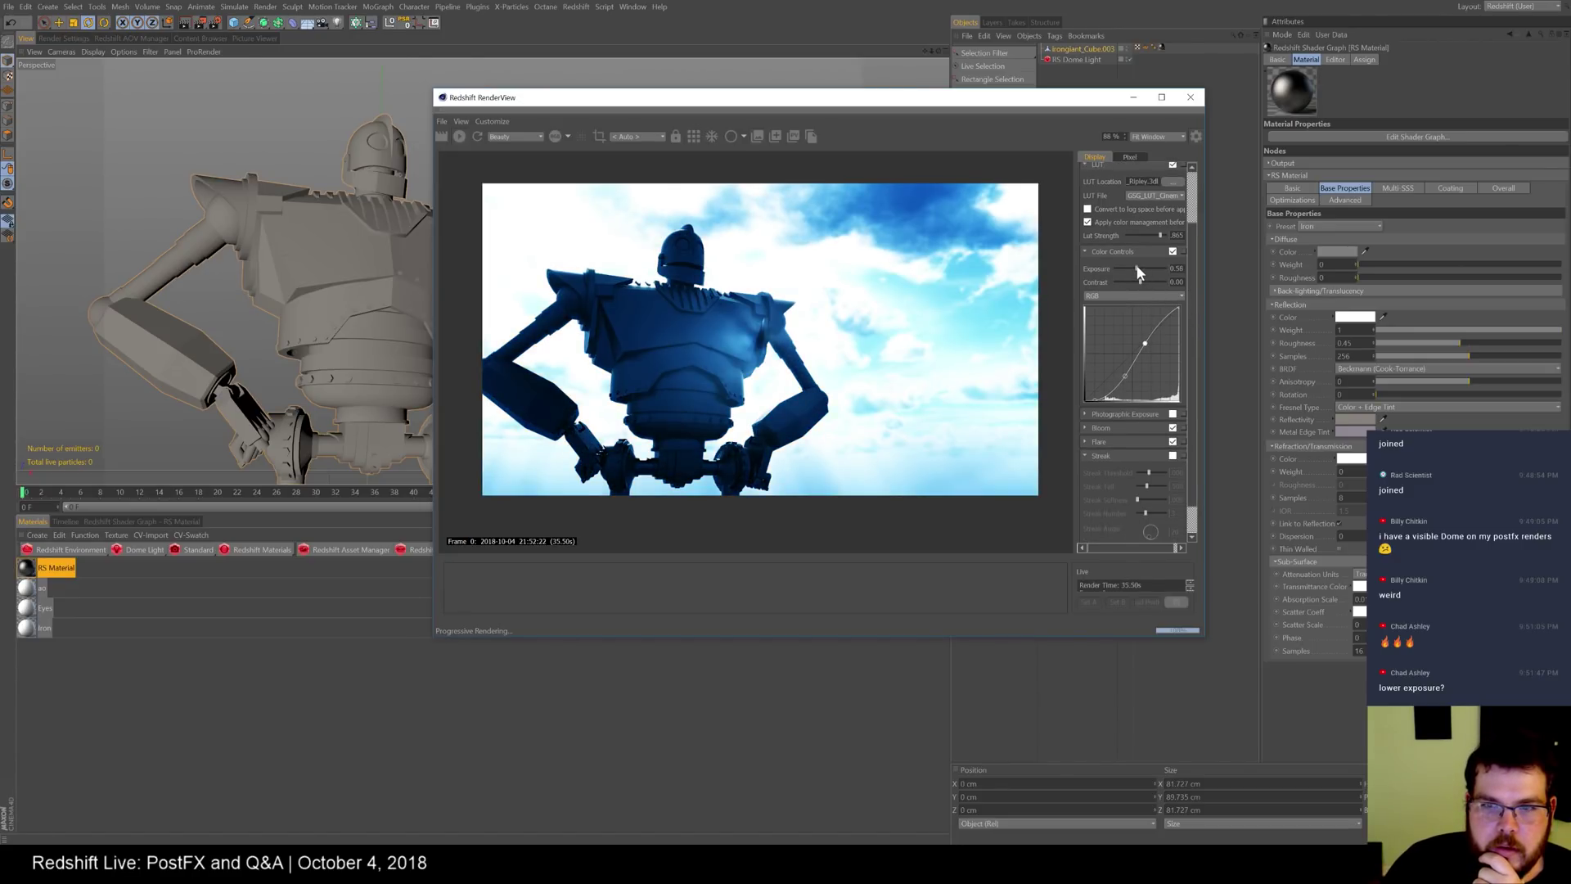
mouse_move(289, 273)
left_mouse_down("alt")
mouse_move(264, 261)
mouse_move(285, 280)
mouse_move(319, 257)
mouse_move(272, 262)
left_mouse_up("alt")
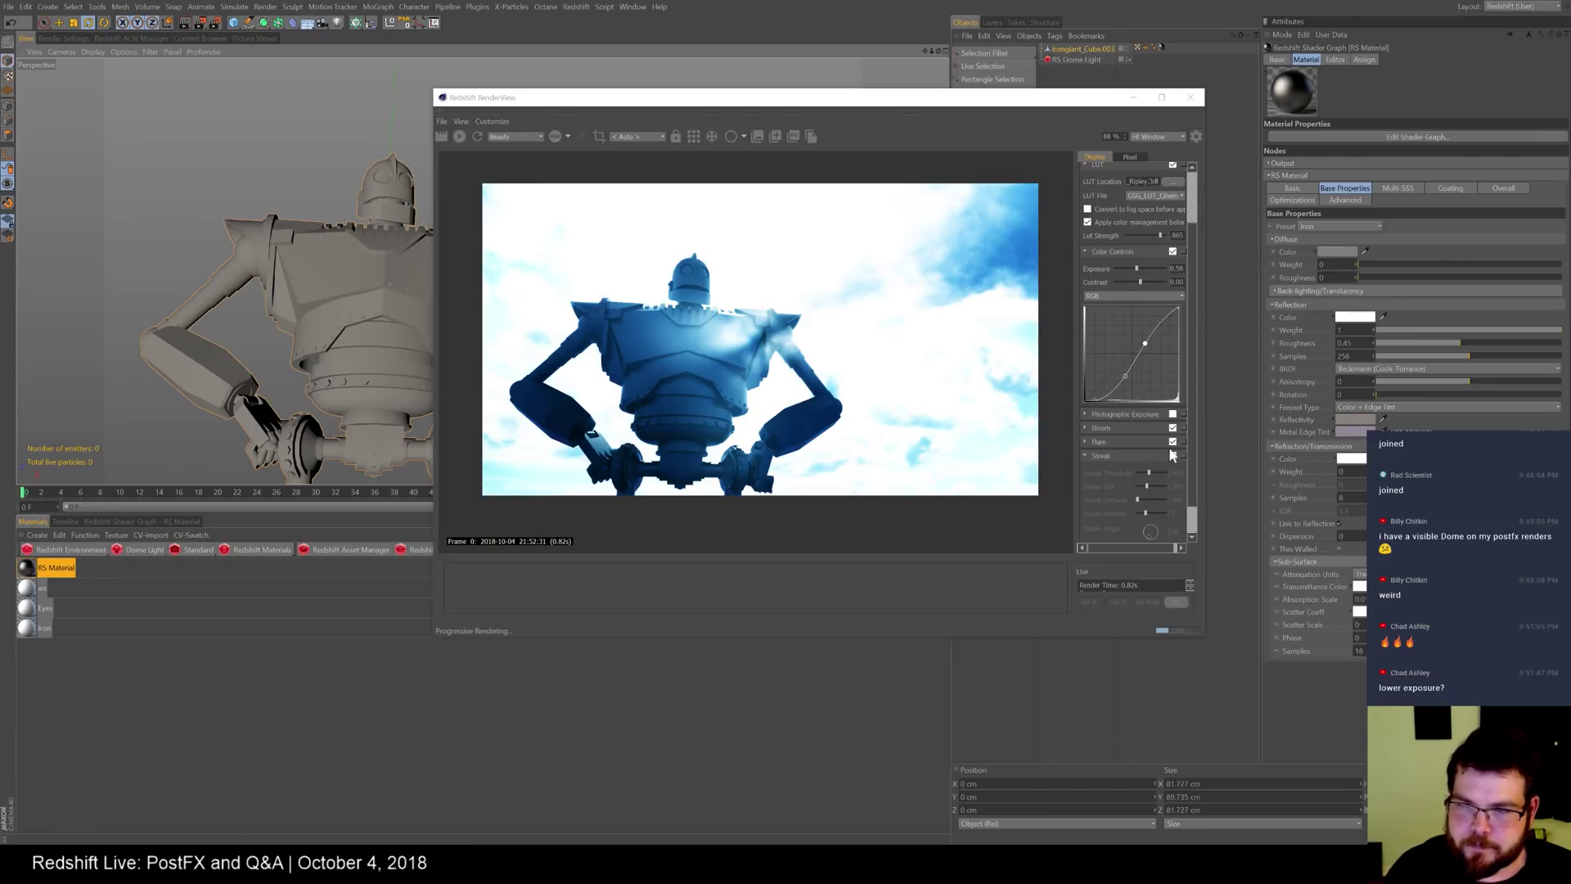
left_click(1085, 251)
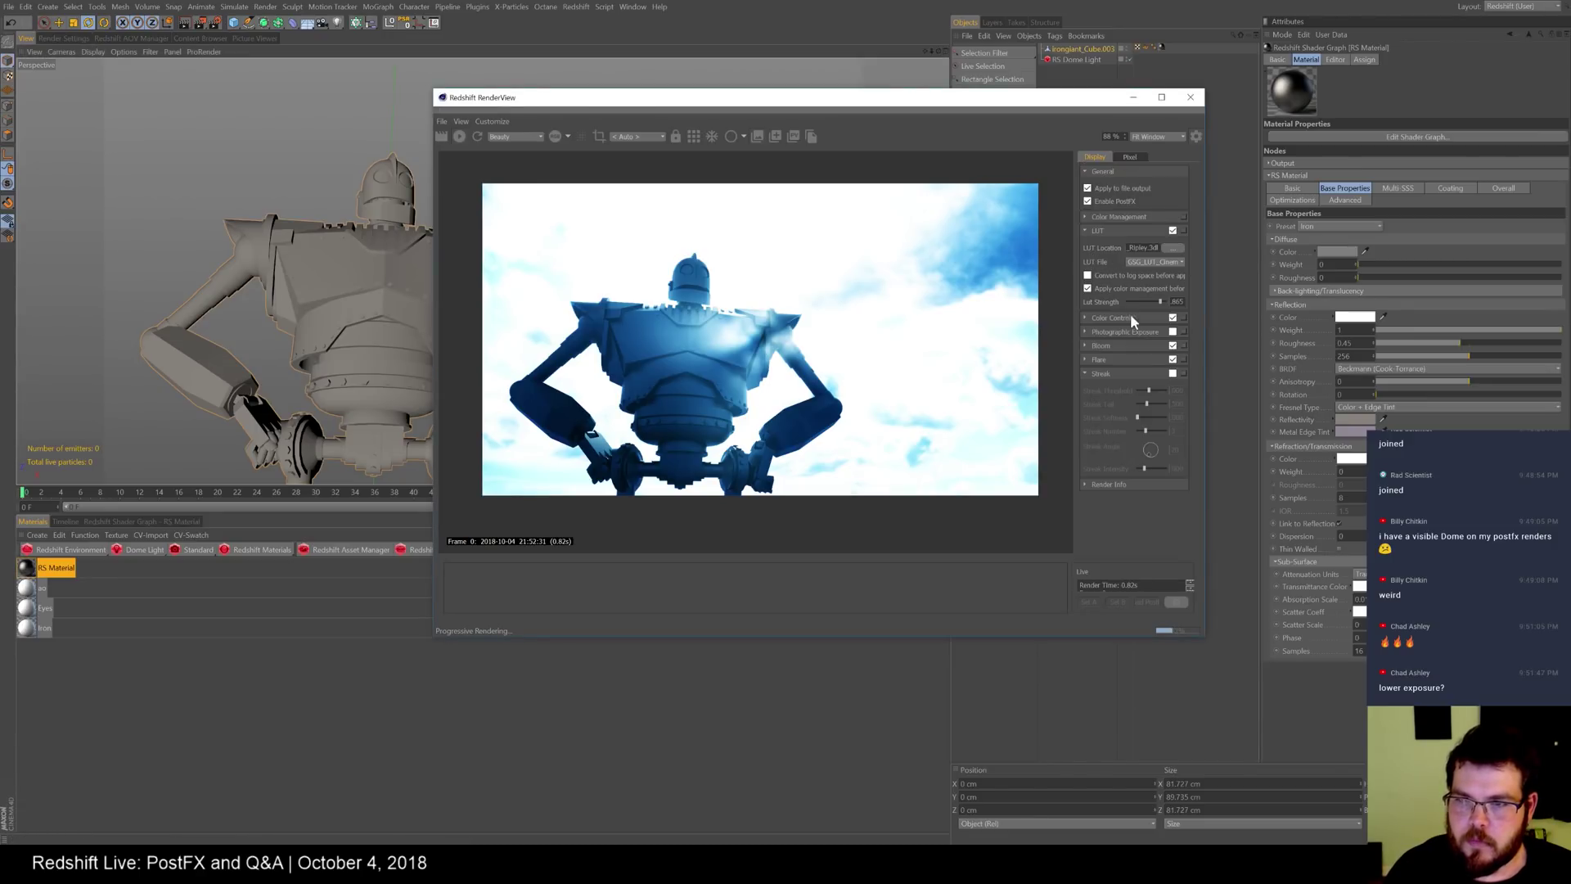
- Try the Linear display mode under Color Management, and set the display mode to sRGB
left_click(1086, 217)
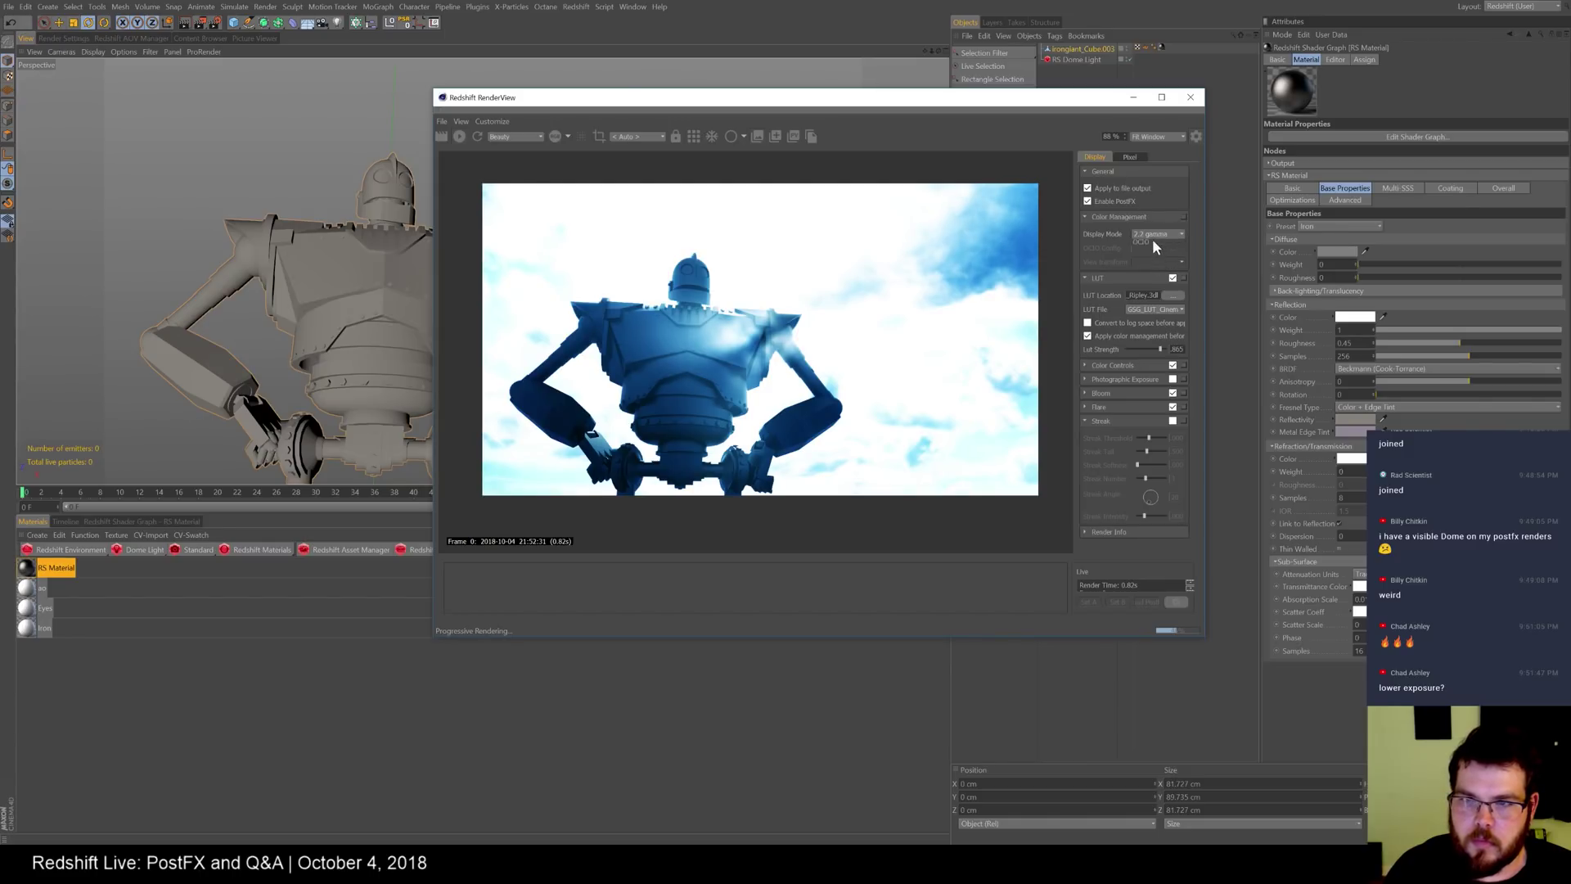
left_click(1152, 243)
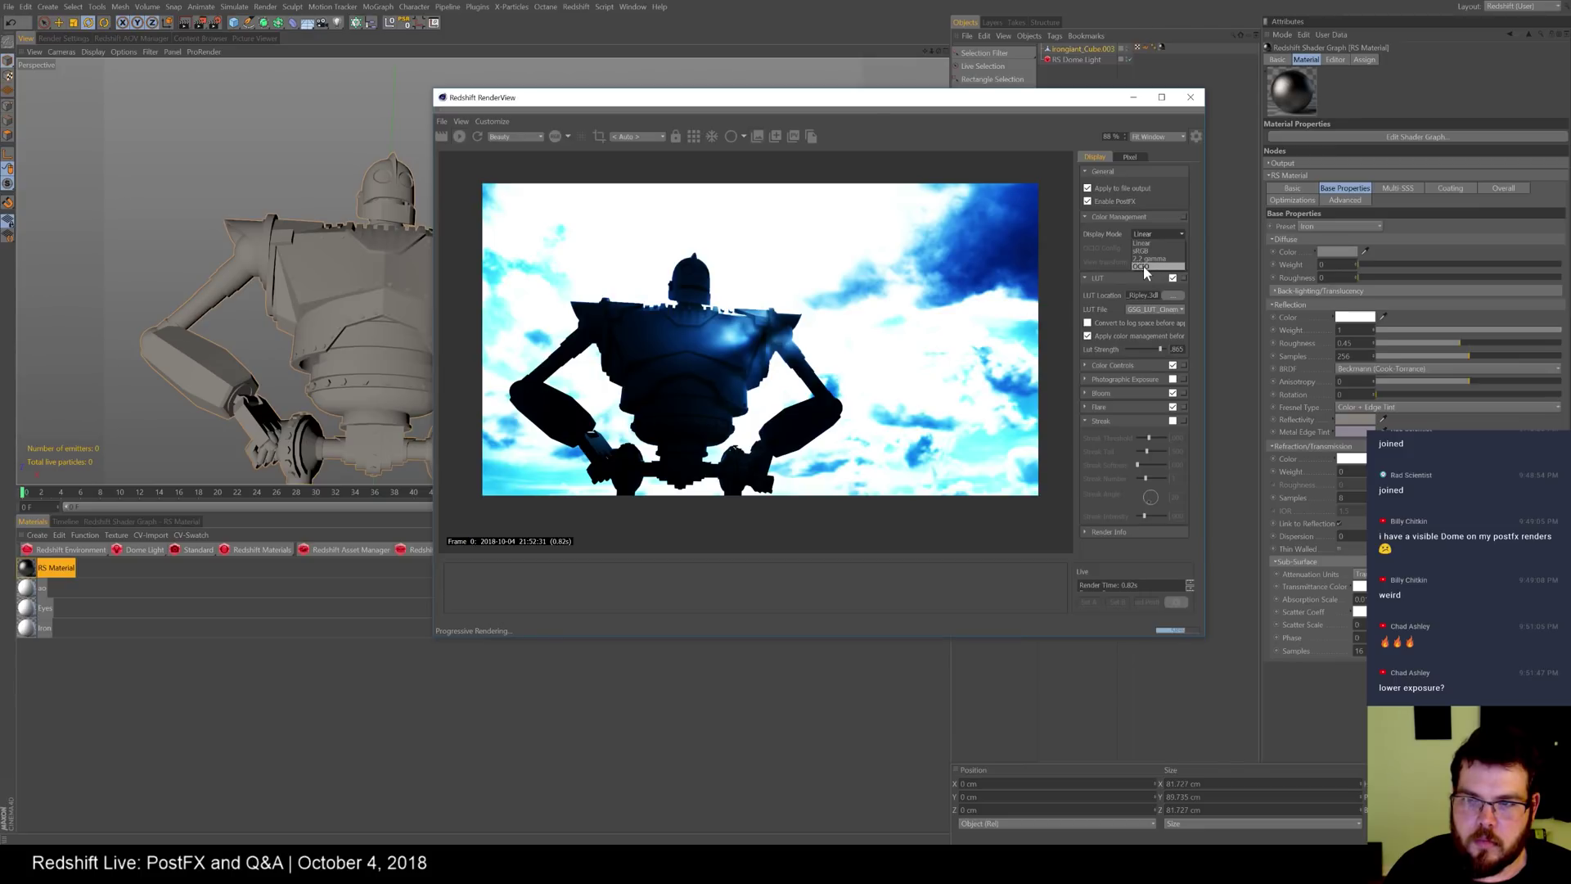
left_click(1151, 234)
left_click(1152, 249)
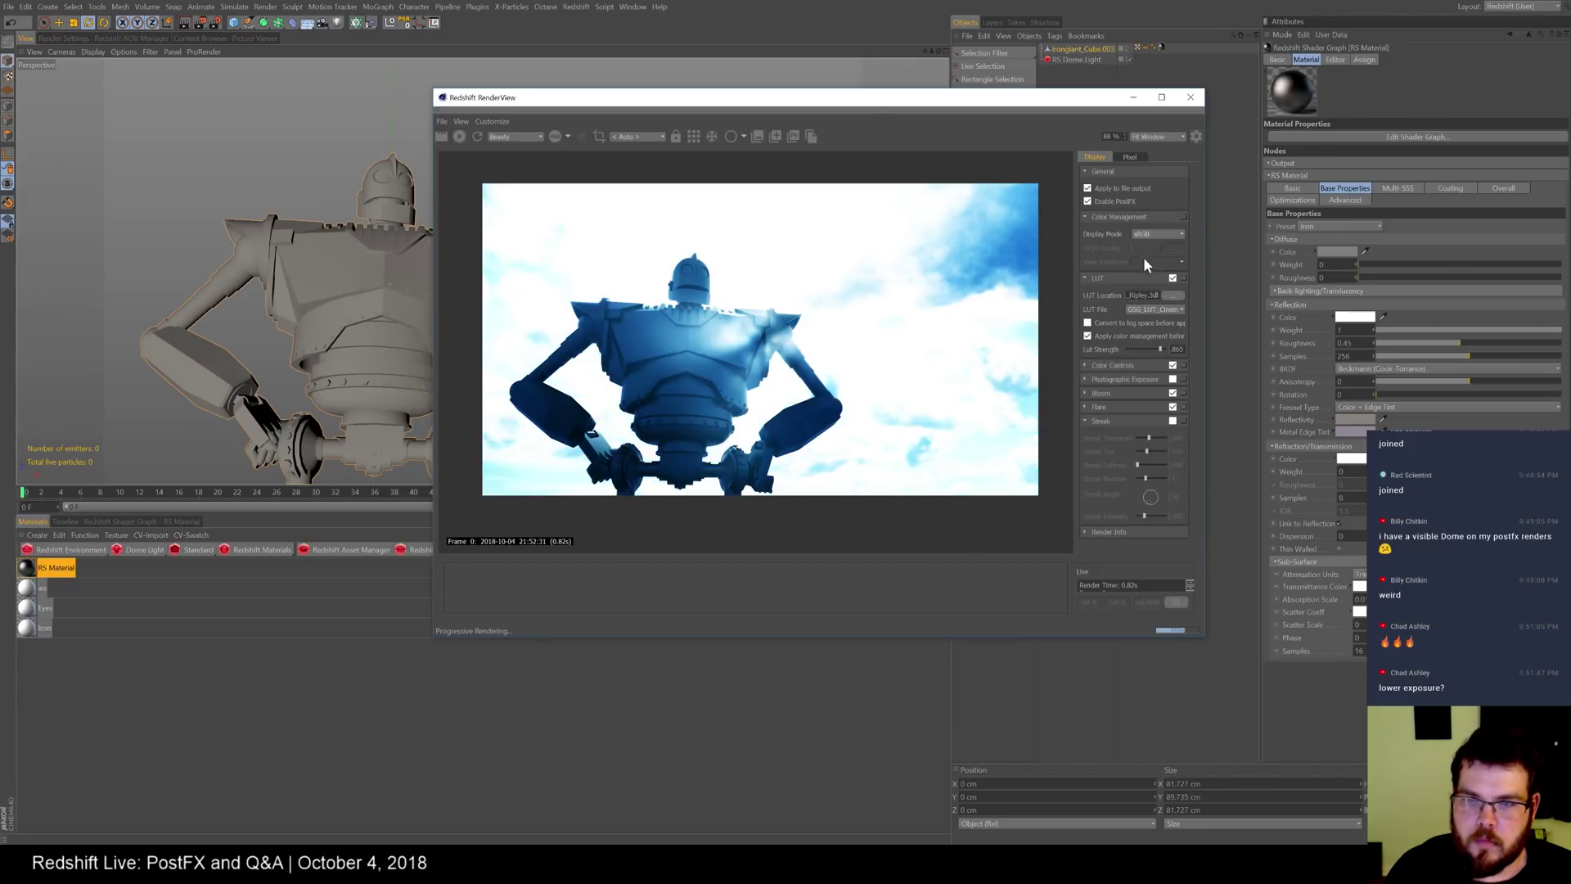
- Try several of the GSG Cinematic LUT files on the robot render
left_click(1085, 275)
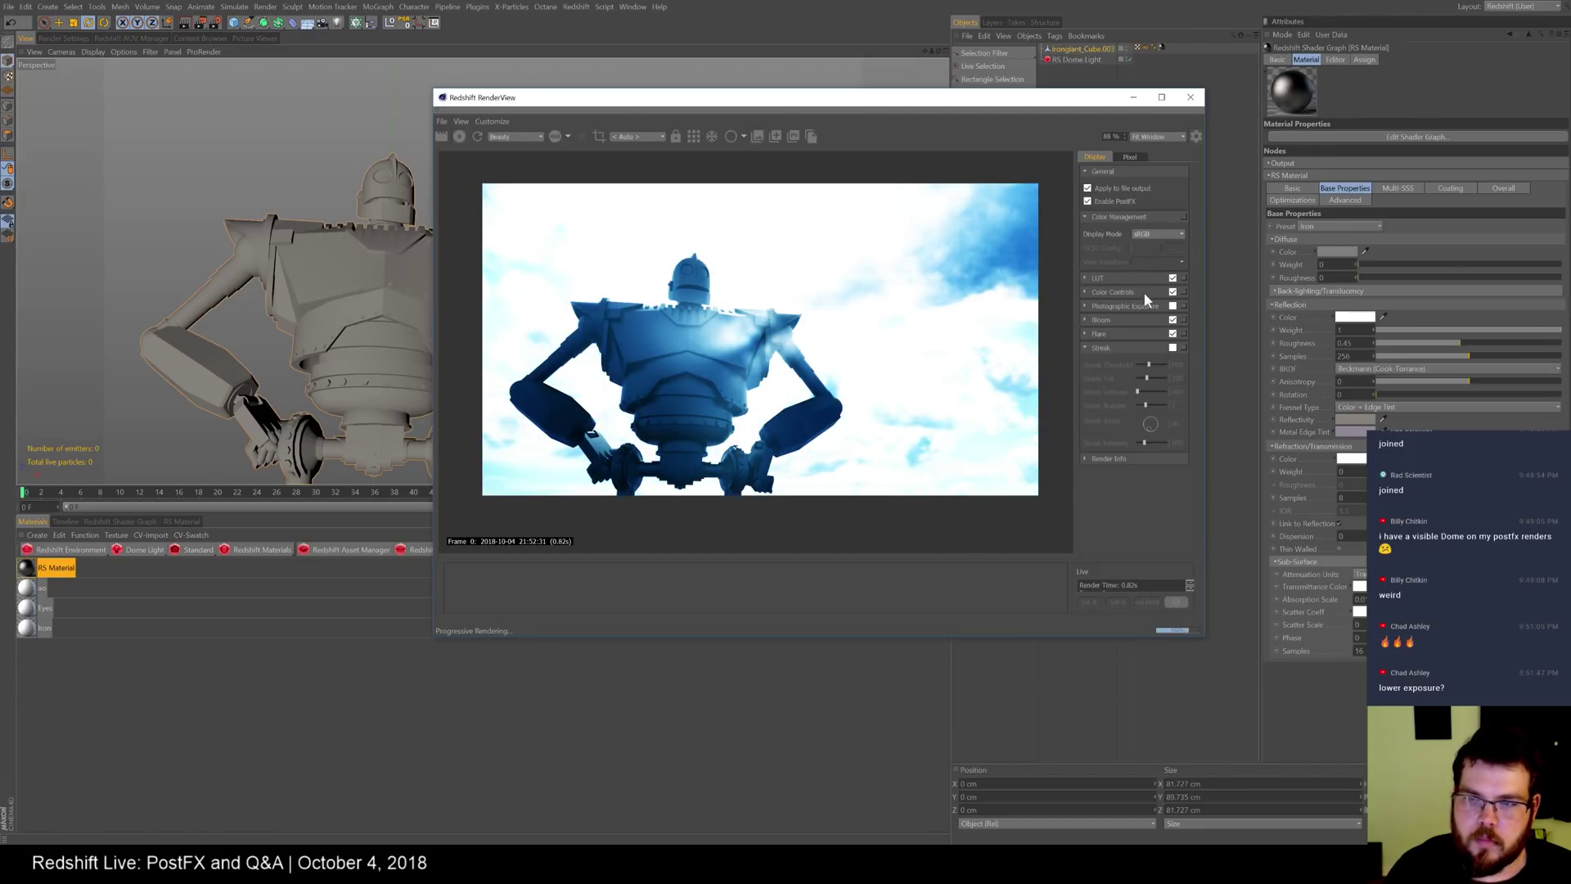
left_click(1085, 278)
left_click(1165, 309)
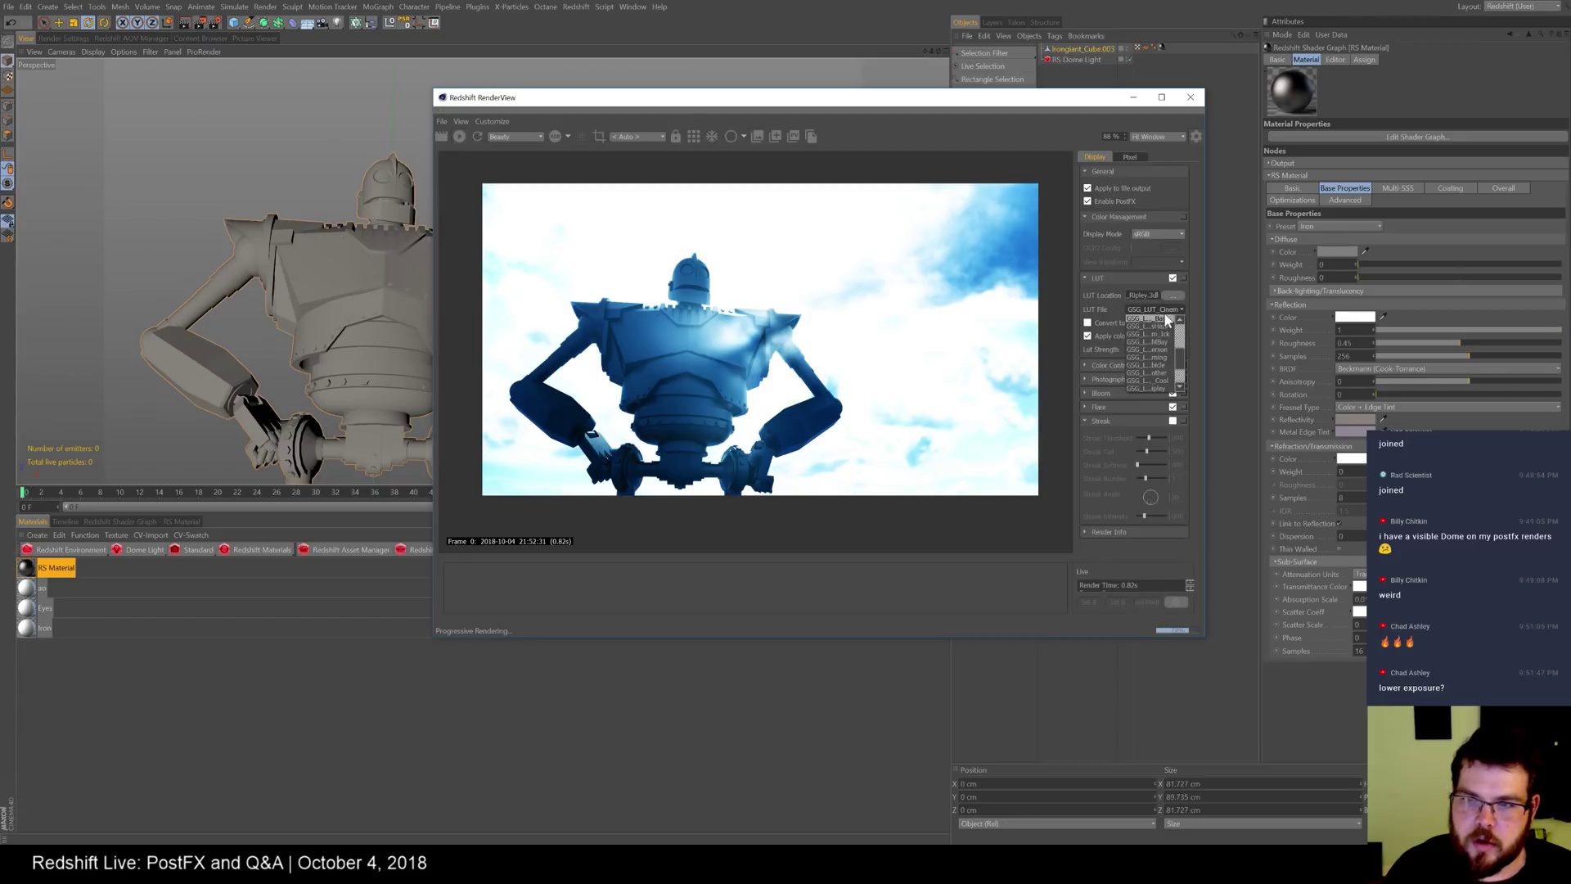
left_click(1159, 365)
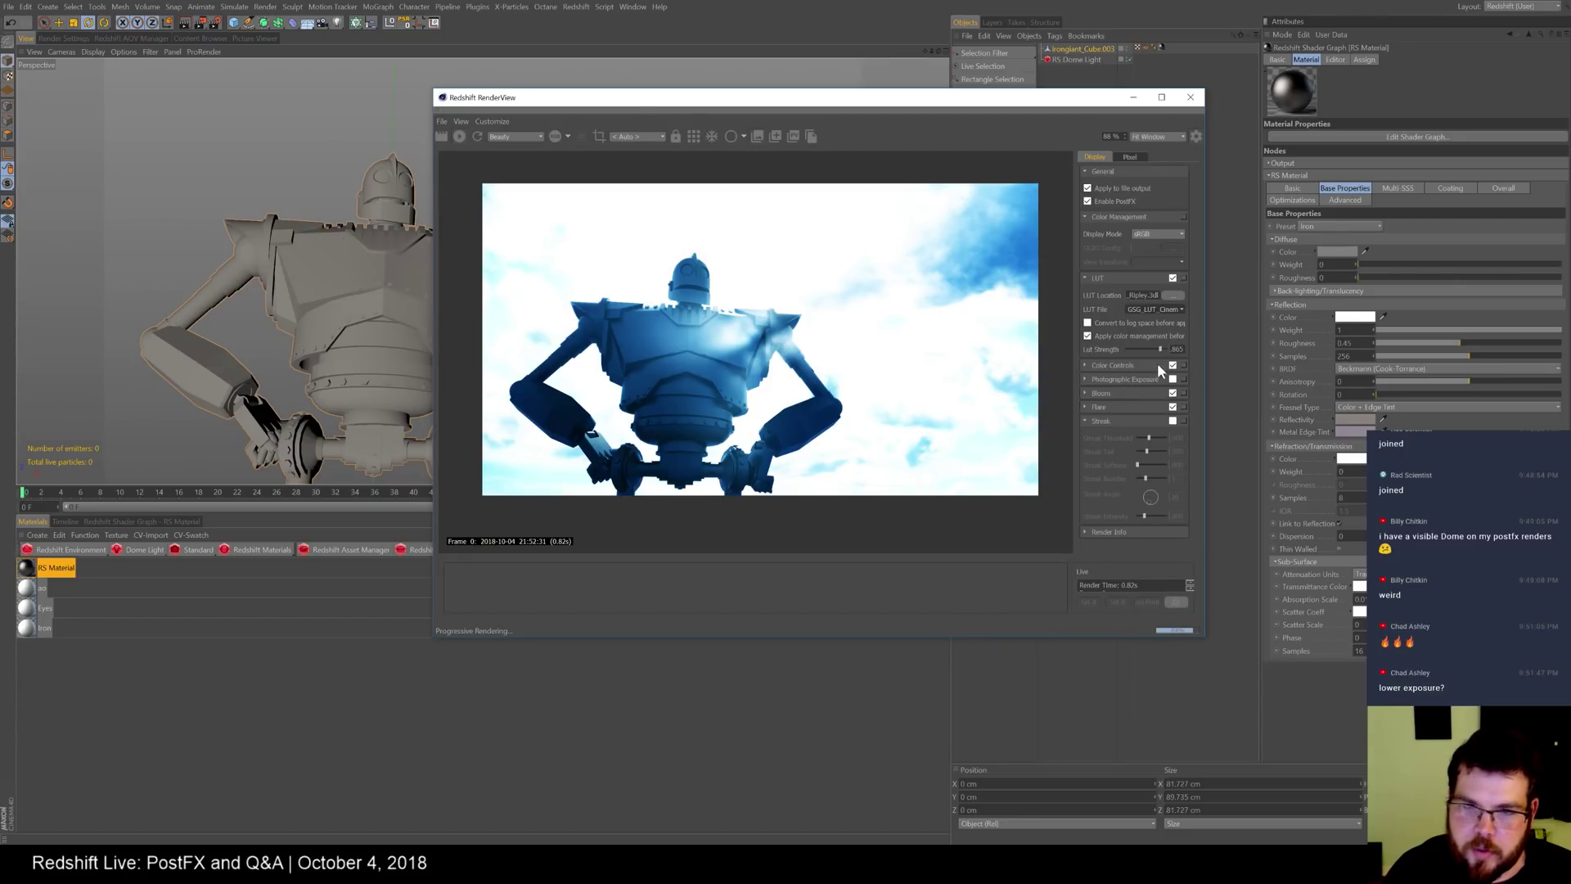
left_click(1173, 310)
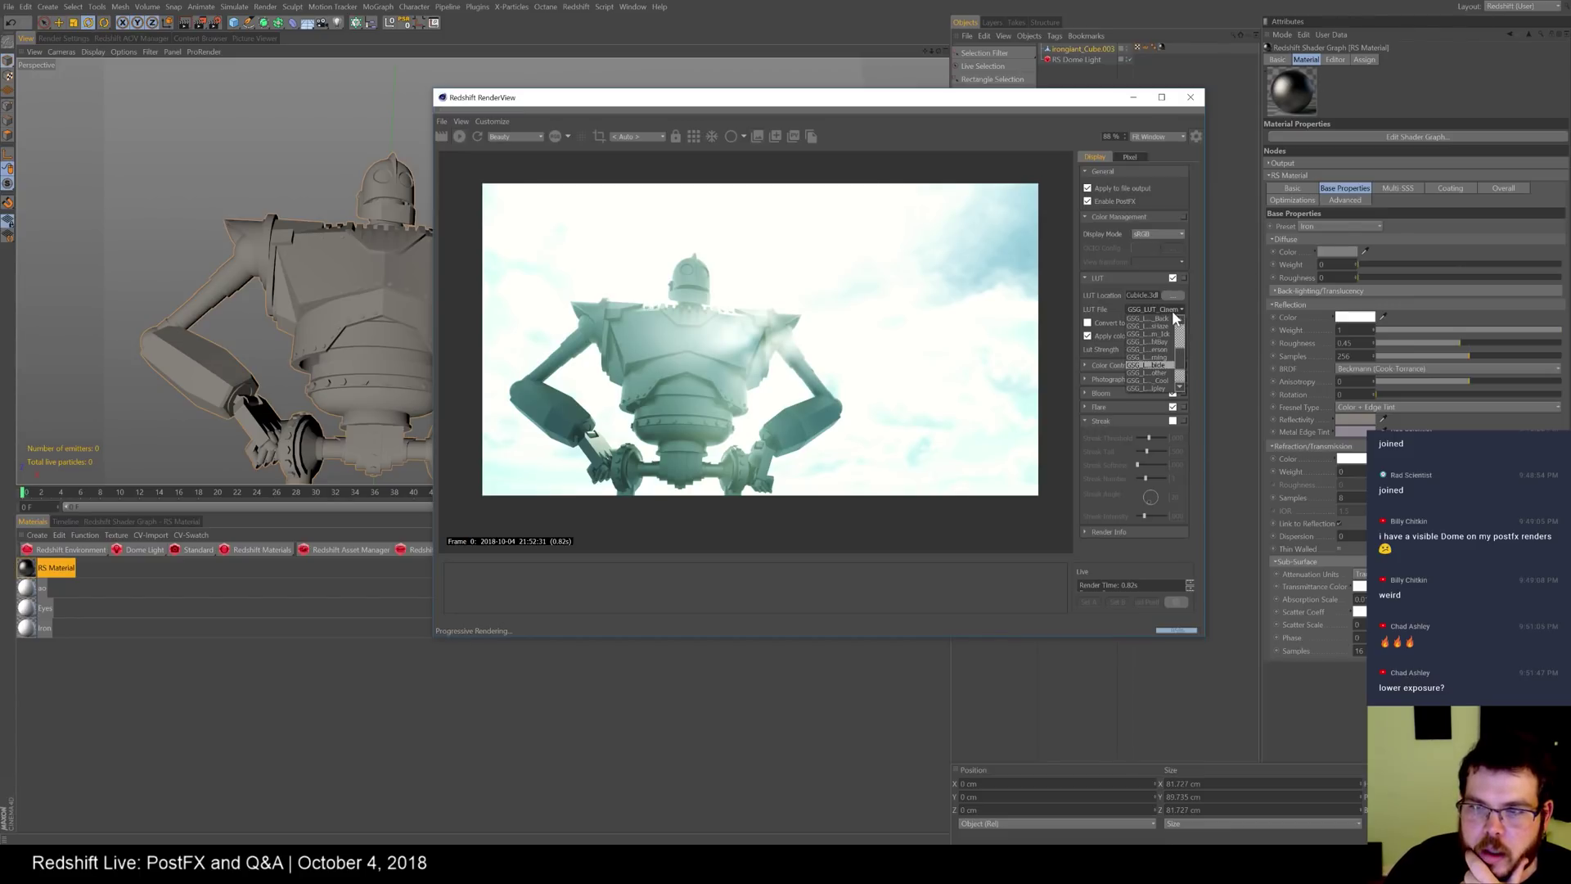
left_click(1161, 317)
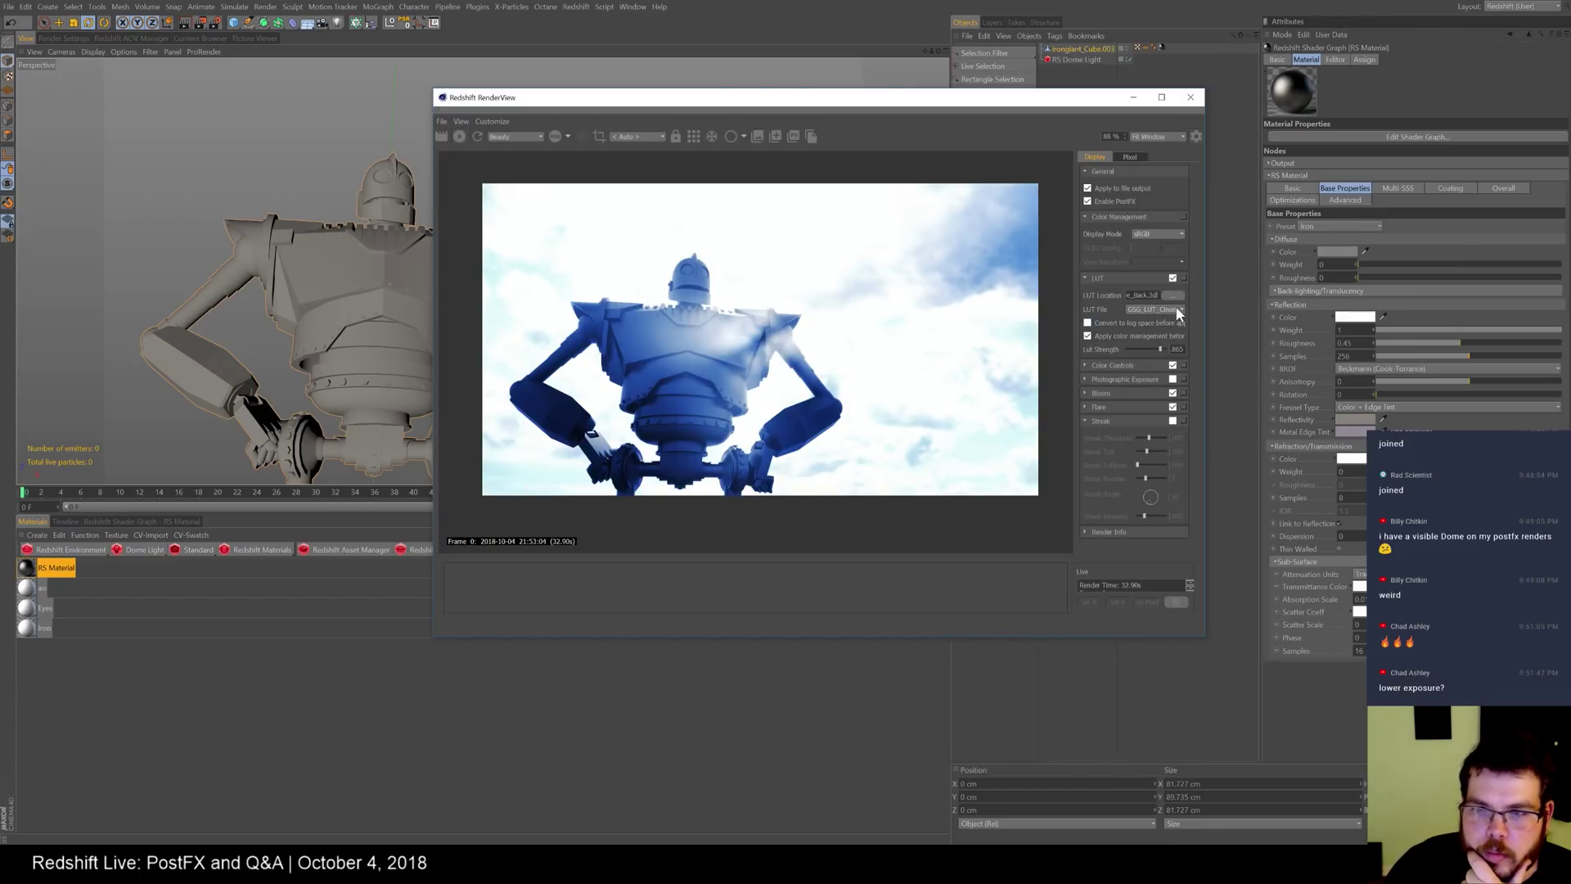
left_click(1154, 327)
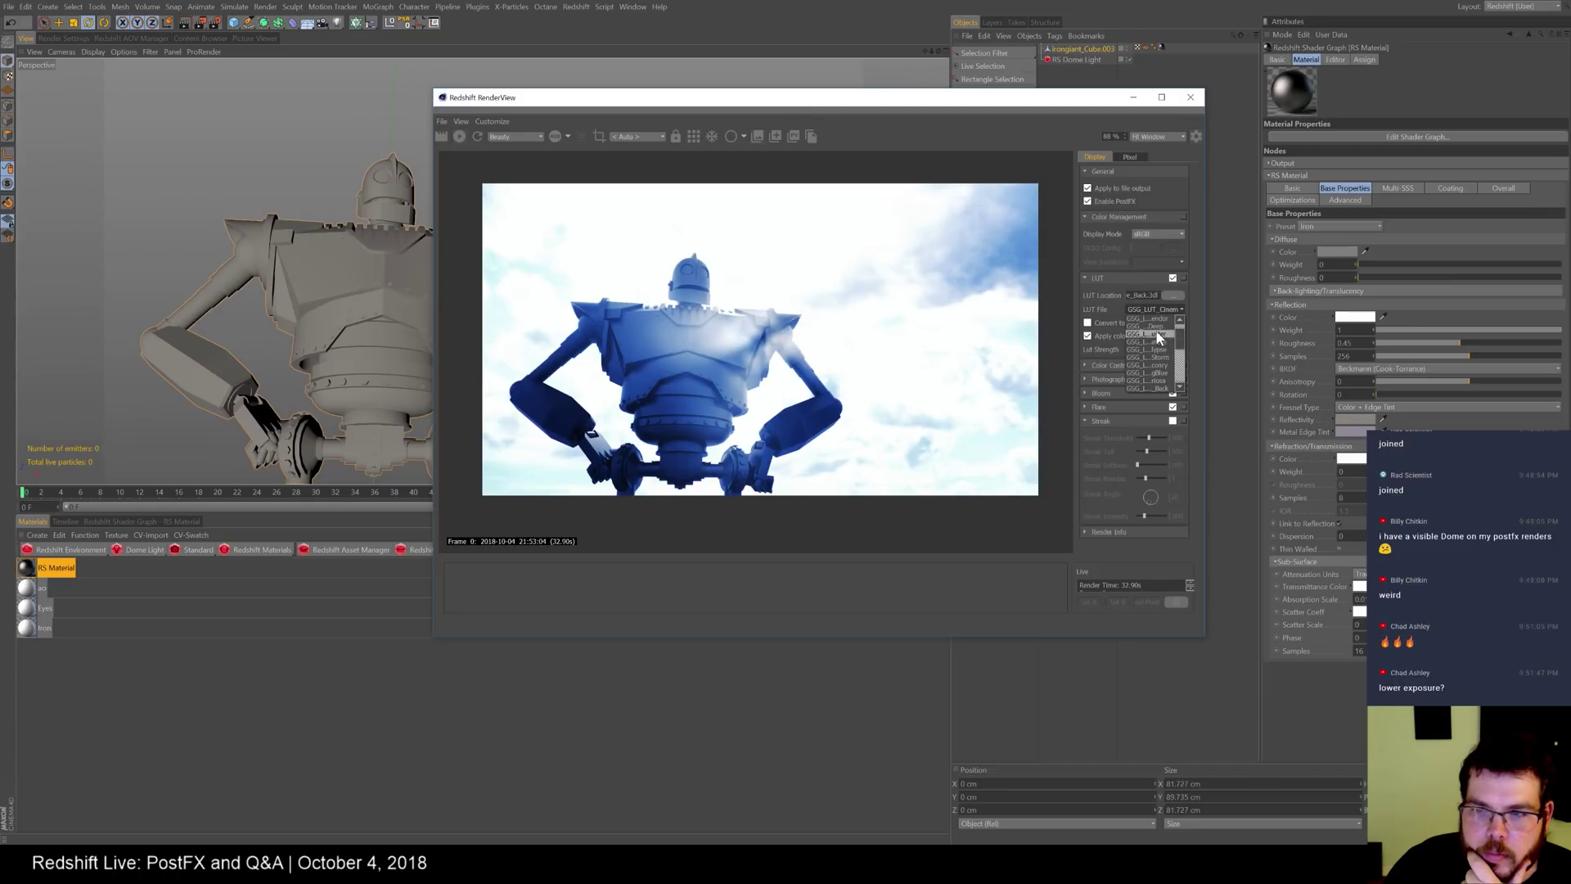
scroll(1179, 338, "up", 1)
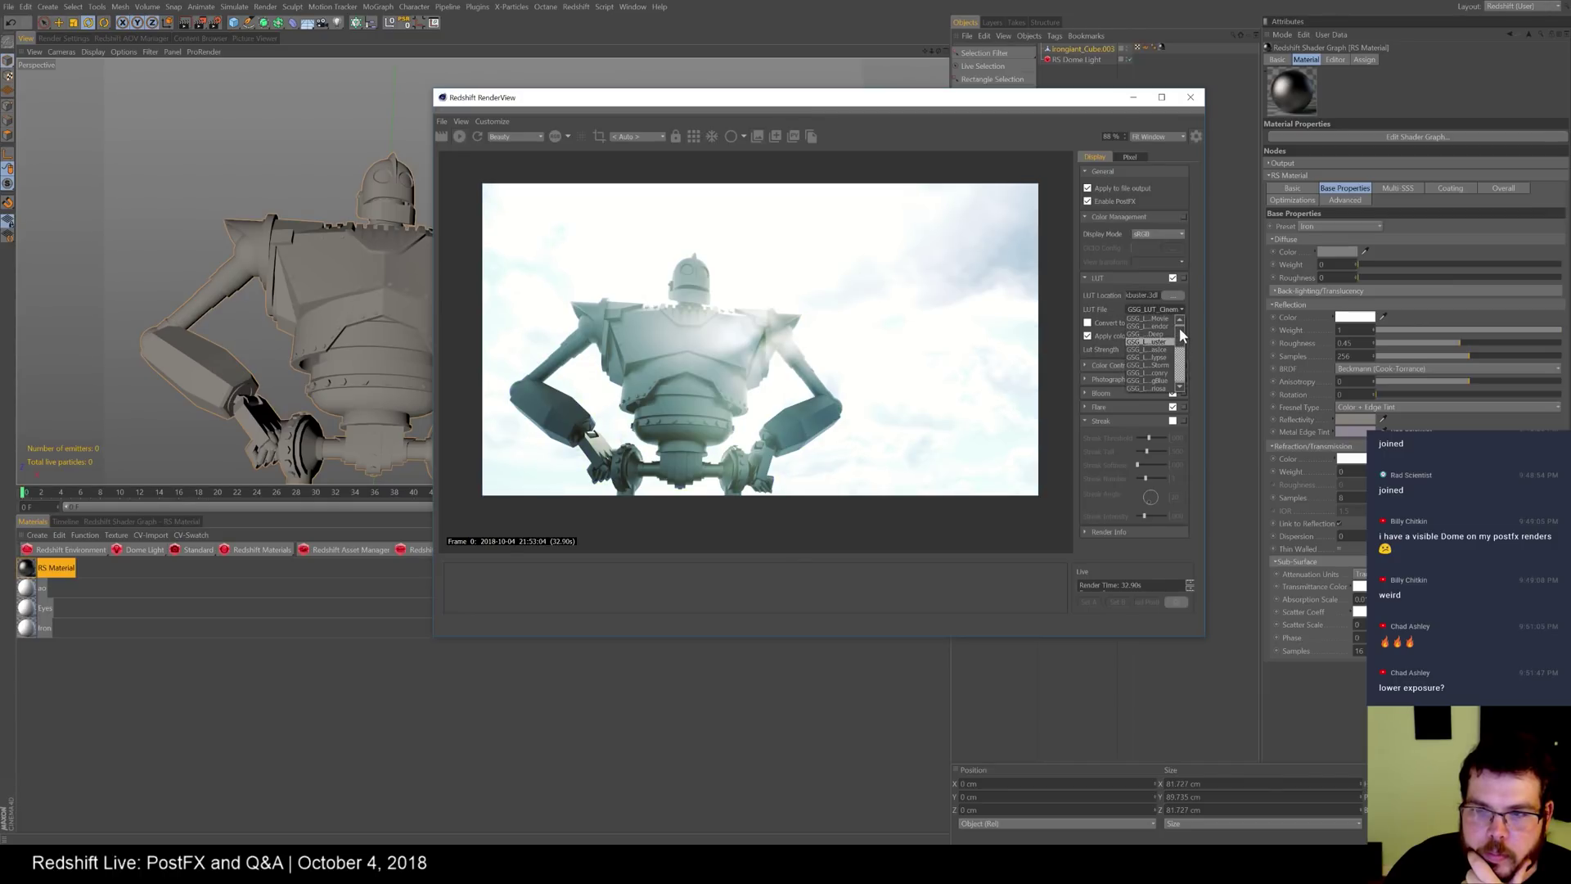
left_click(1161, 326)
- Load GSG_LUT_Specialty_BattleWarmth.3dl from the 3DL folder inside 04_Specialty as the render's LUT
left_click(1171, 296)
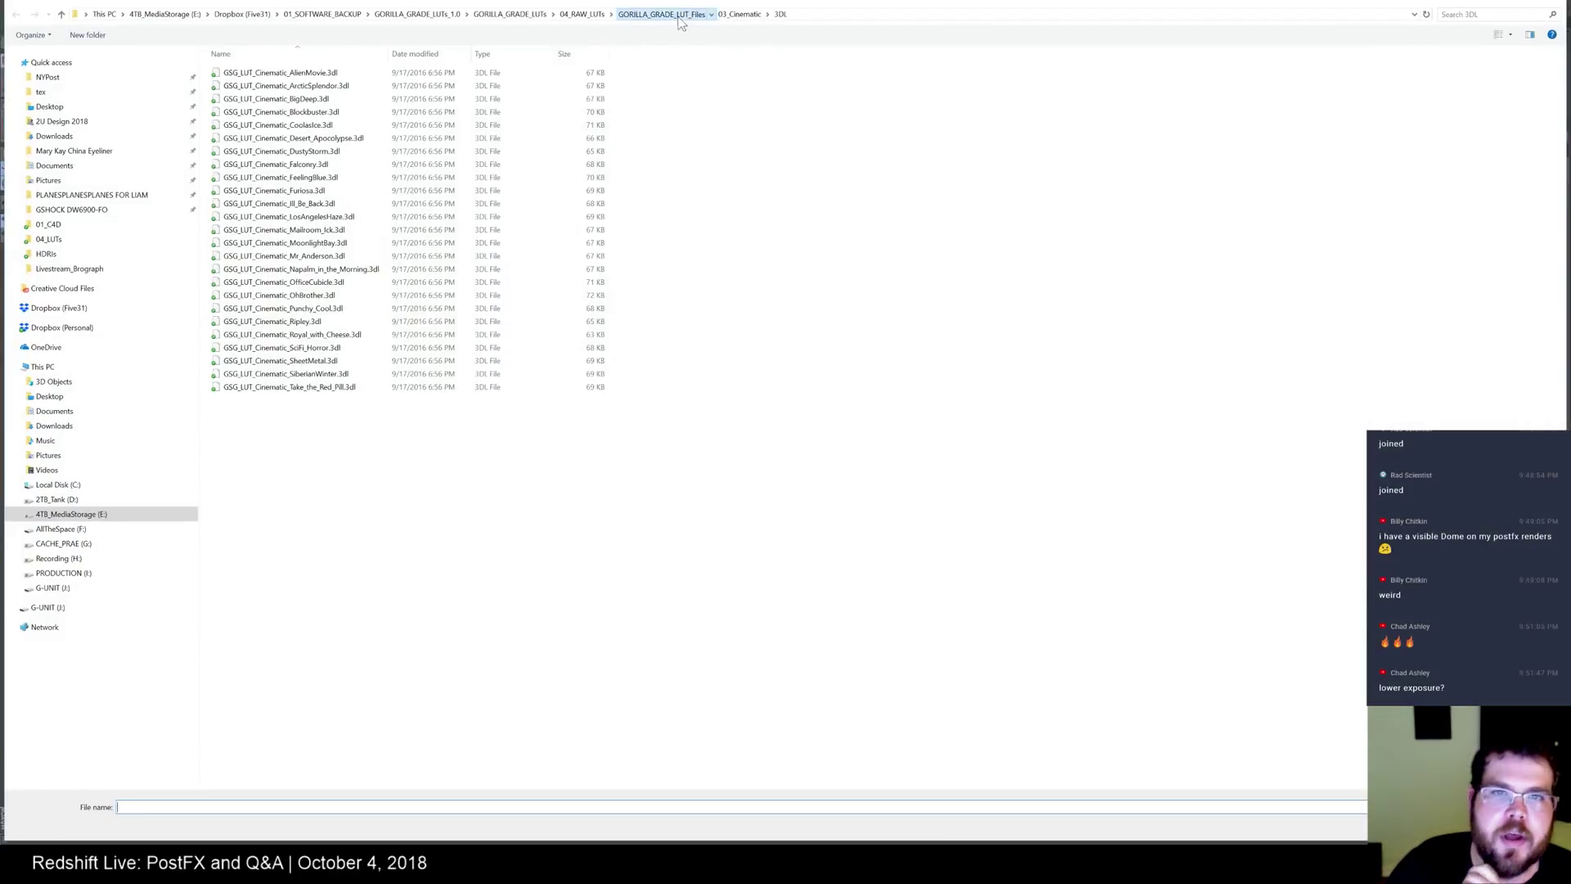
left_click(679, 16)
double_click(271, 110)
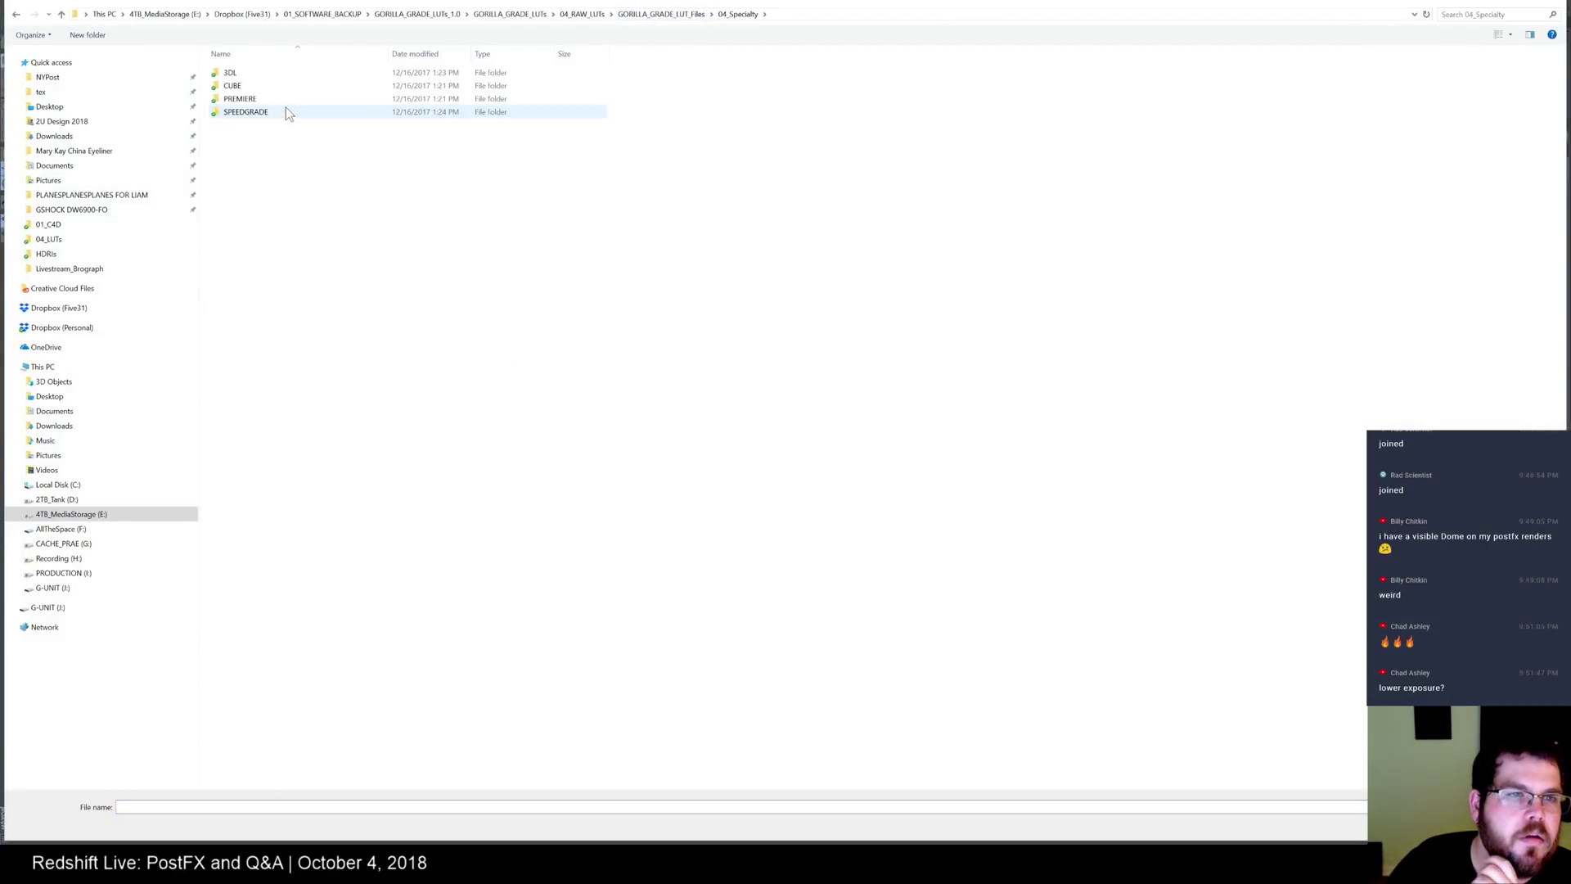
double_click(237, 73)
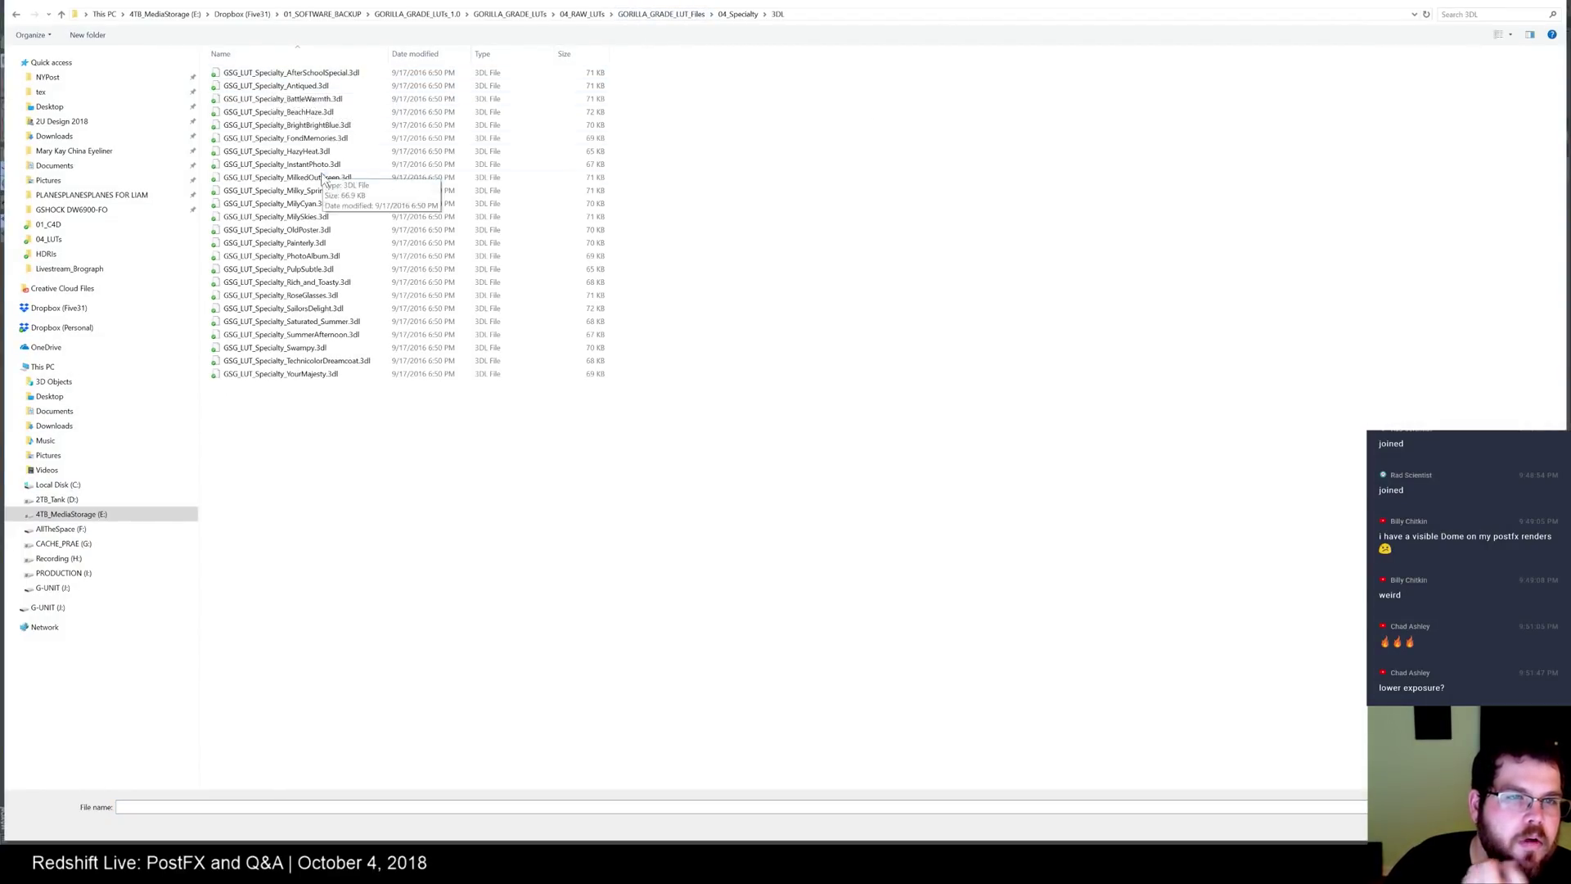
double_click(319, 99)
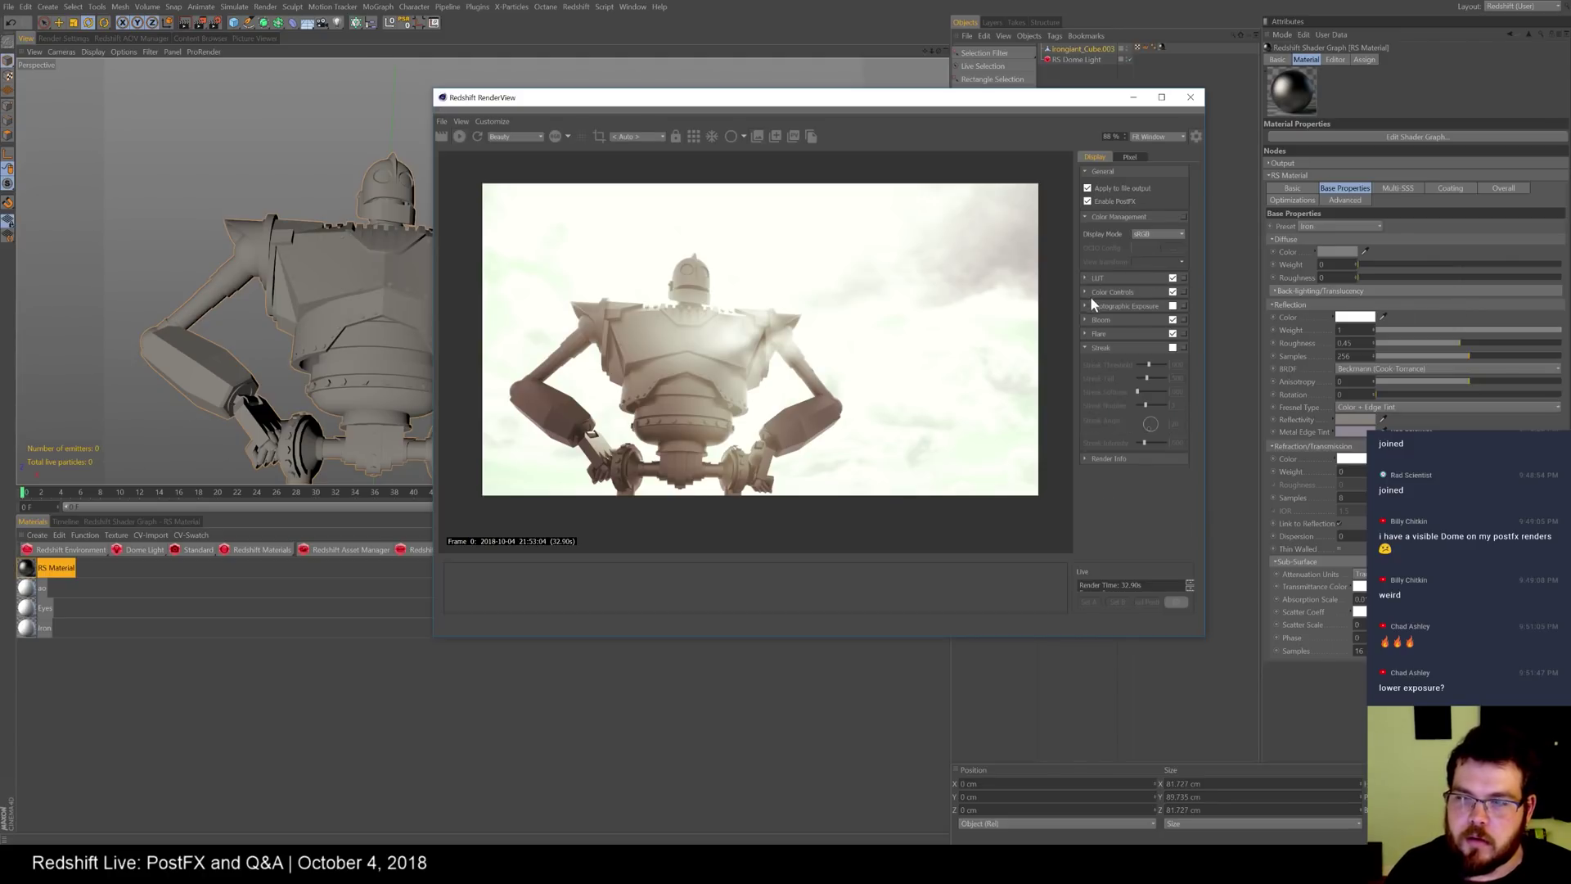
- Enable Photographic Exposure, try an F-Stop of 32, and set the F-Stop to 16
left_click(1082, 291)
left_click(1088, 296)
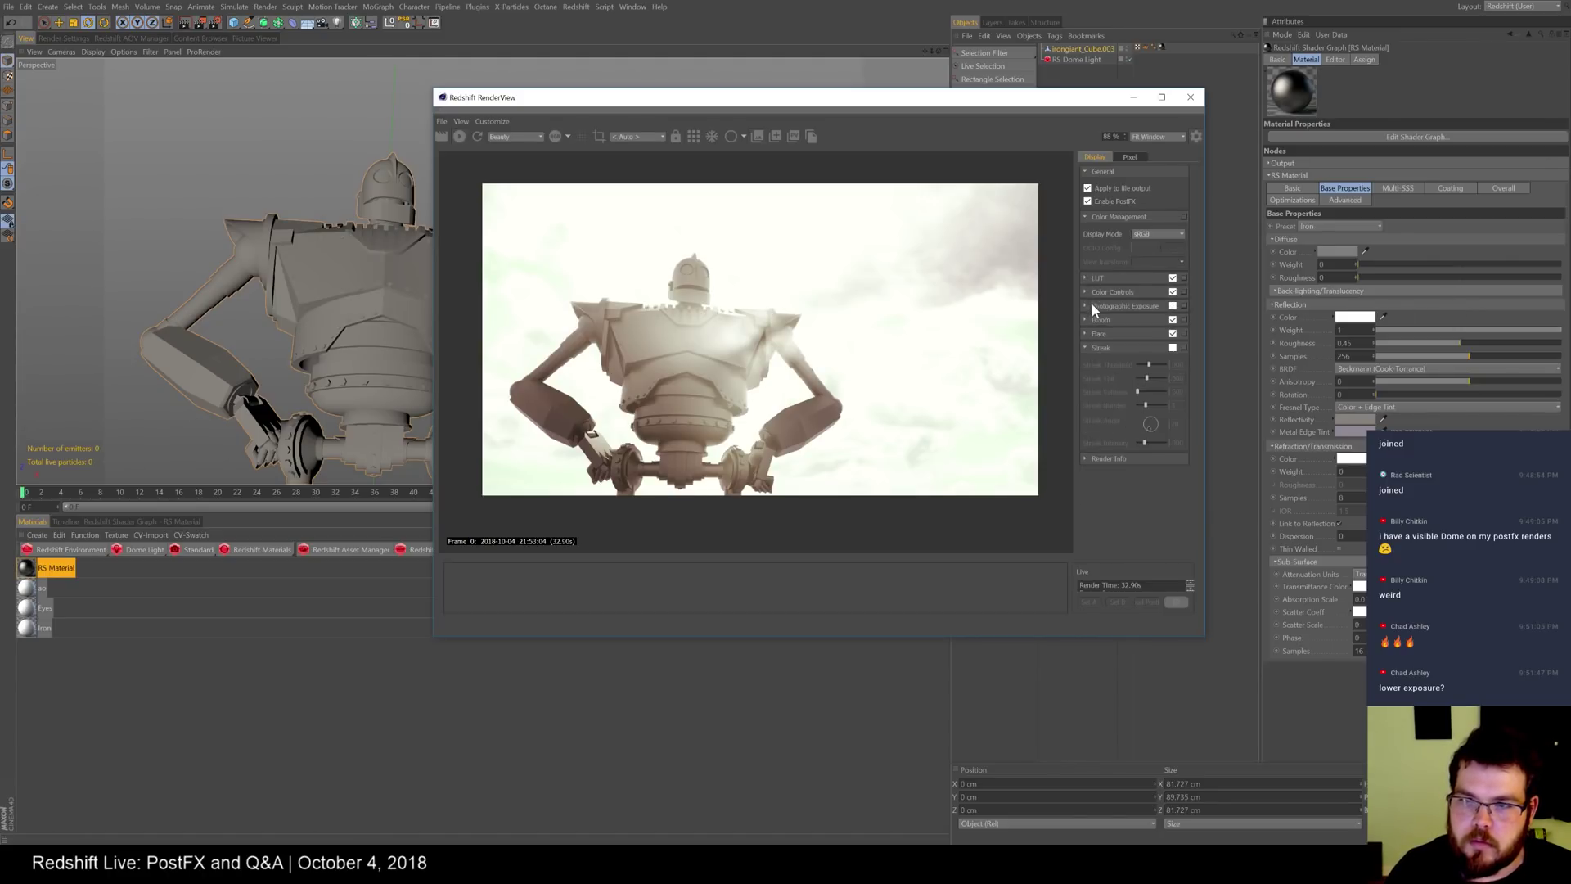
left_click(1086, 307)
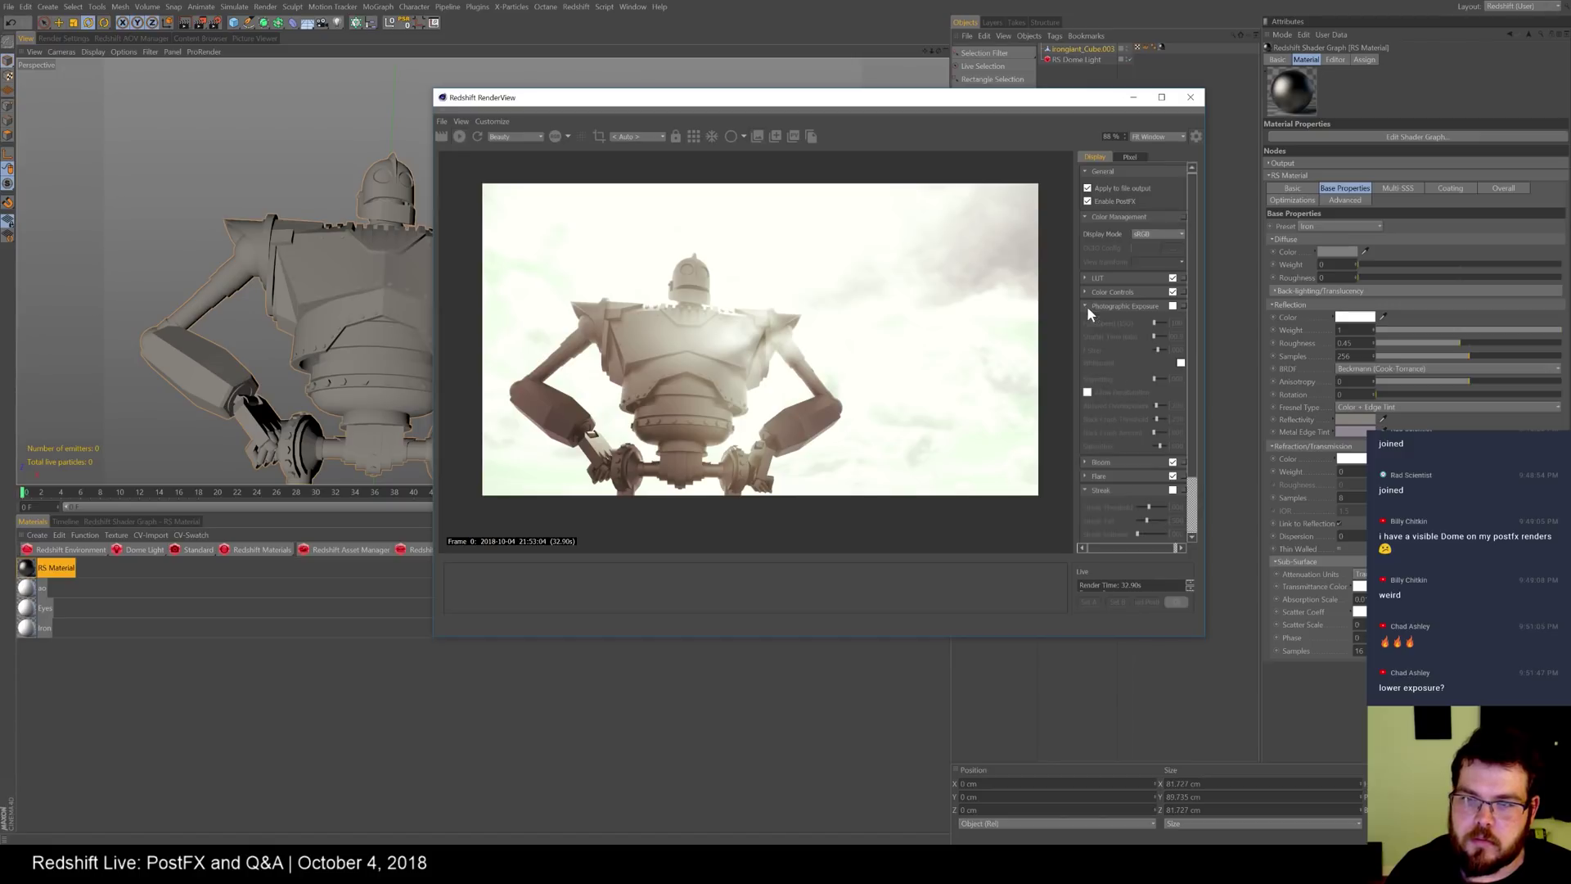
left_click(1172, 306)
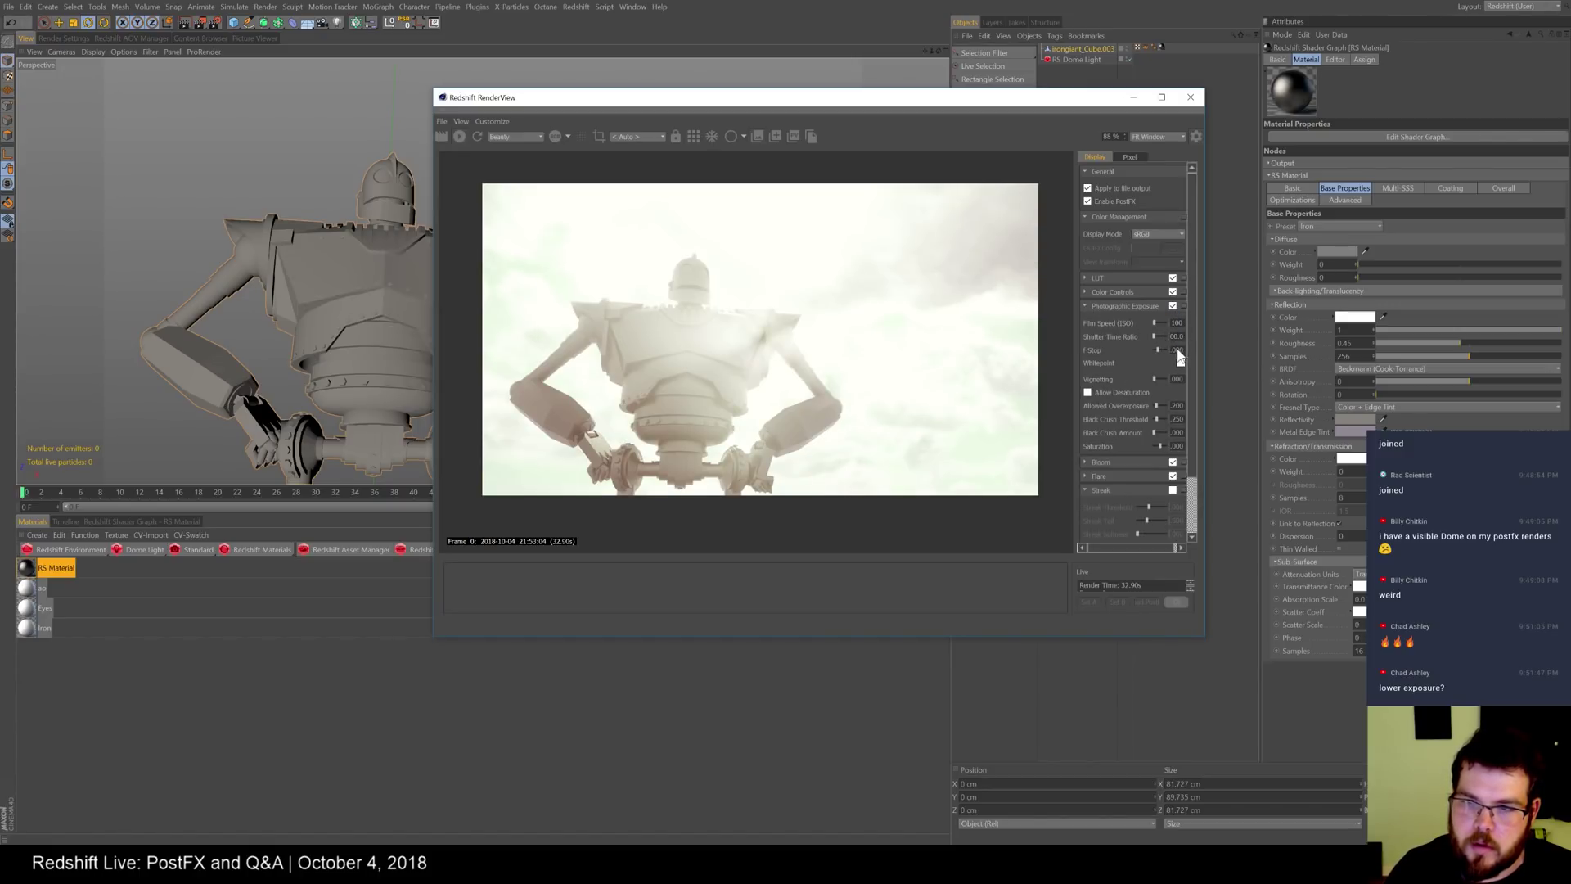
type("32")
key("Return")
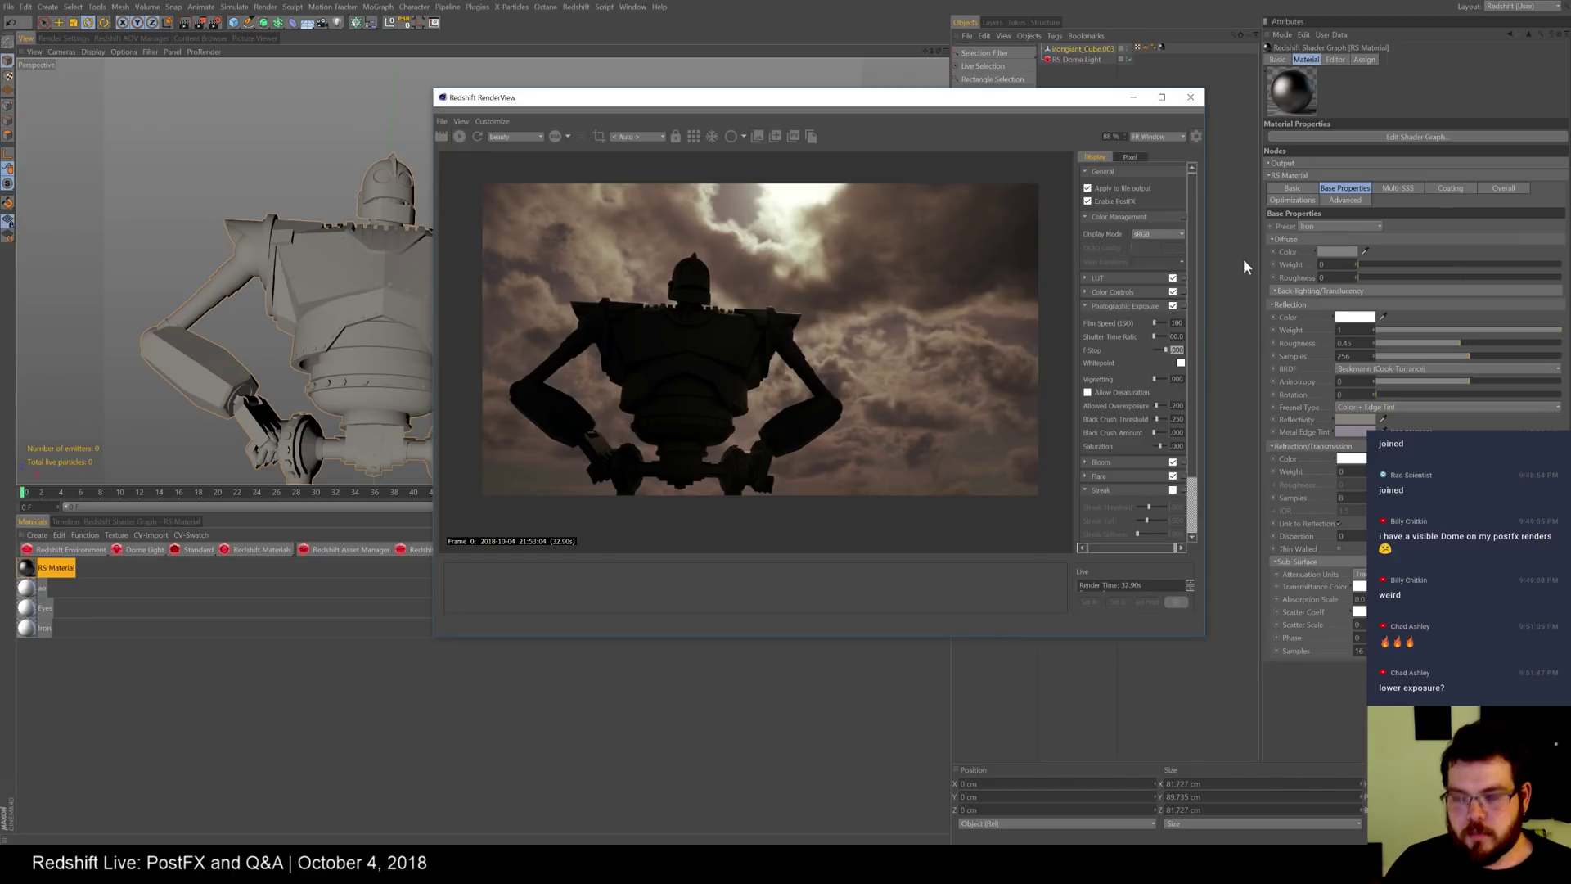
type("16")
key("Return")
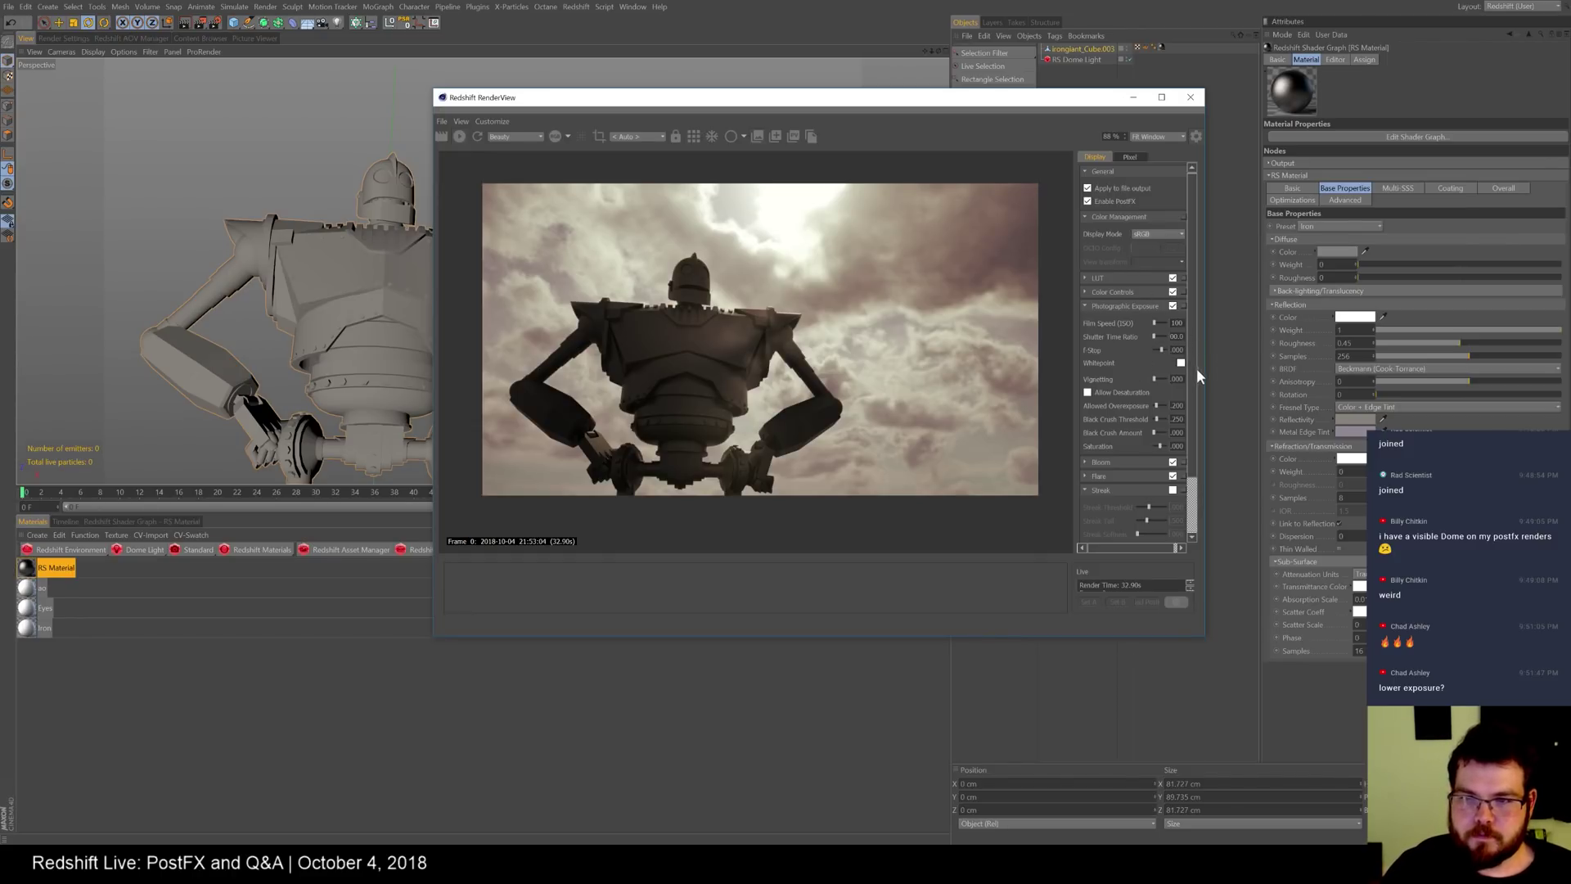
- Add slight vignetting, allow desaturation, and lower the F-Stop below 16 to brighten the render
left_click_drag(1157, 379, 1155, 377)
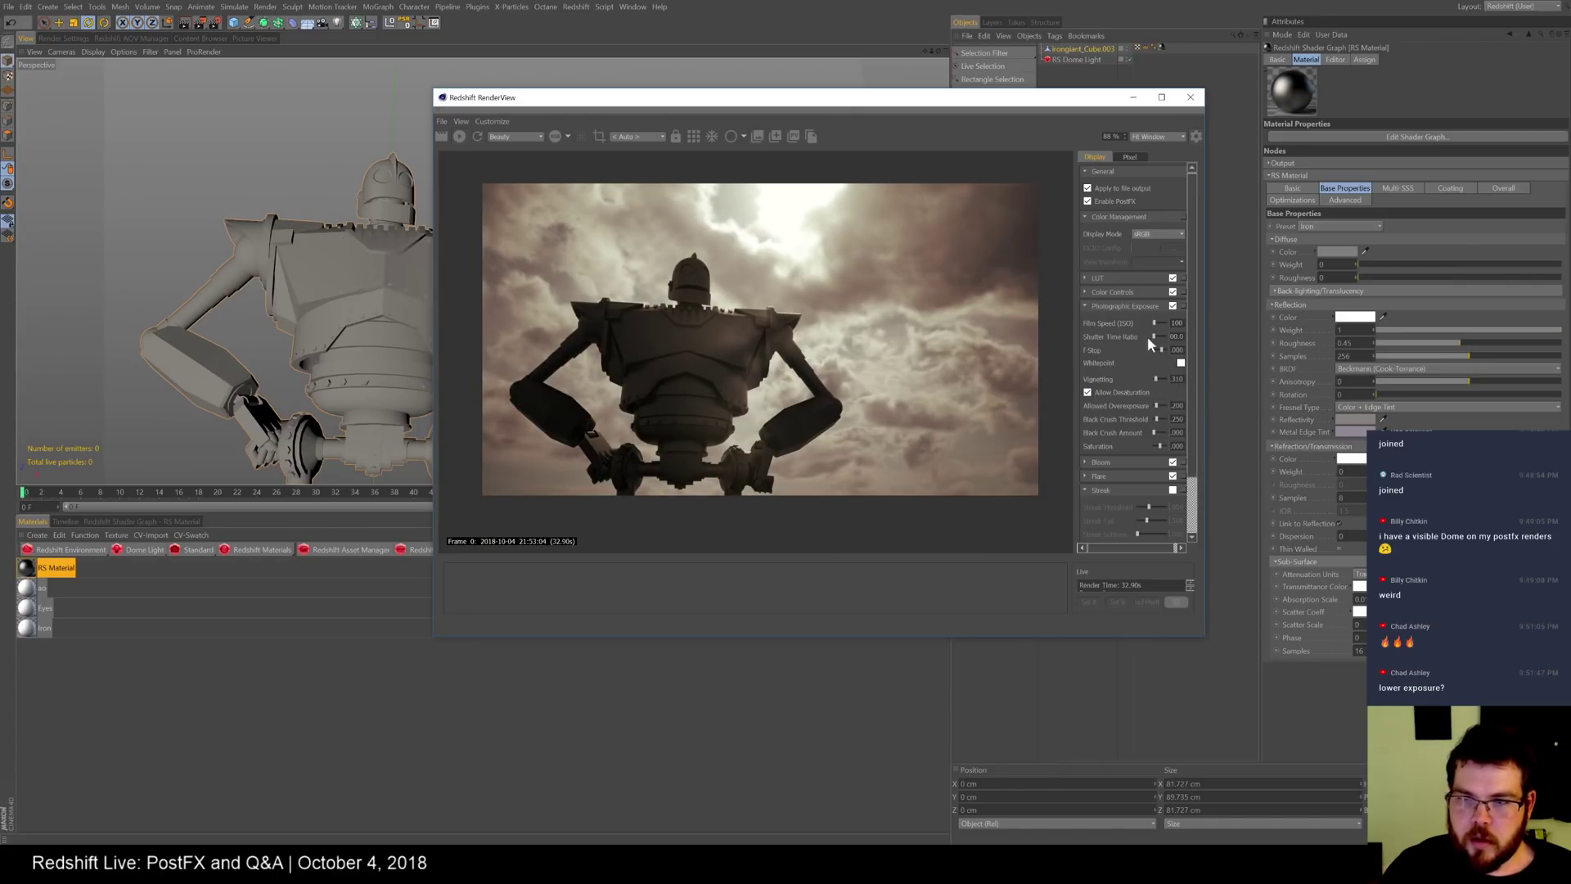
key("Return")
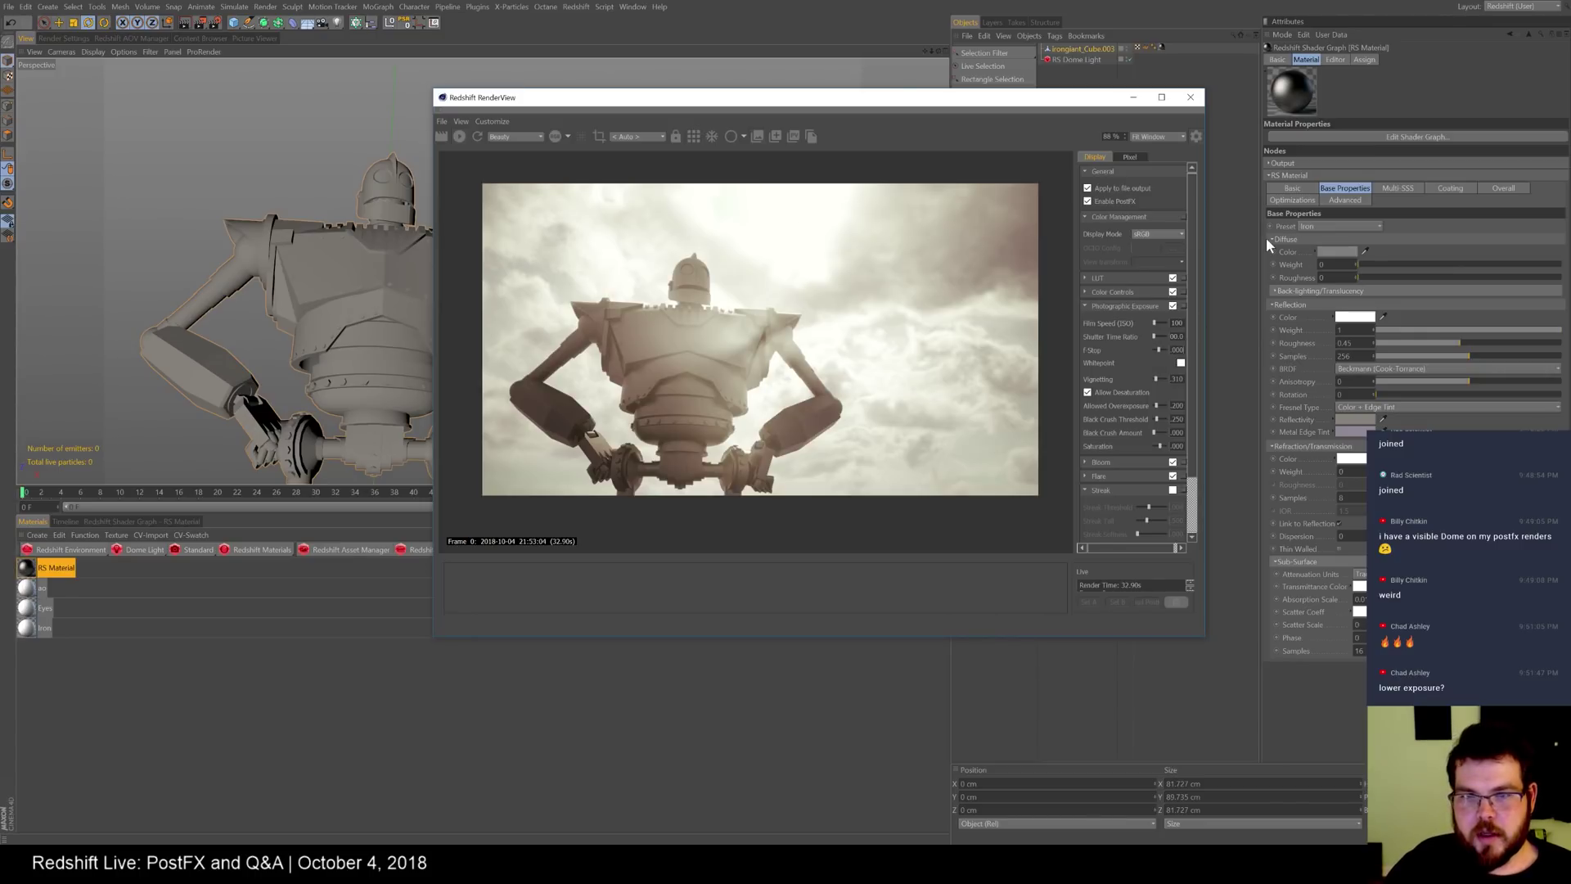
key("Return")
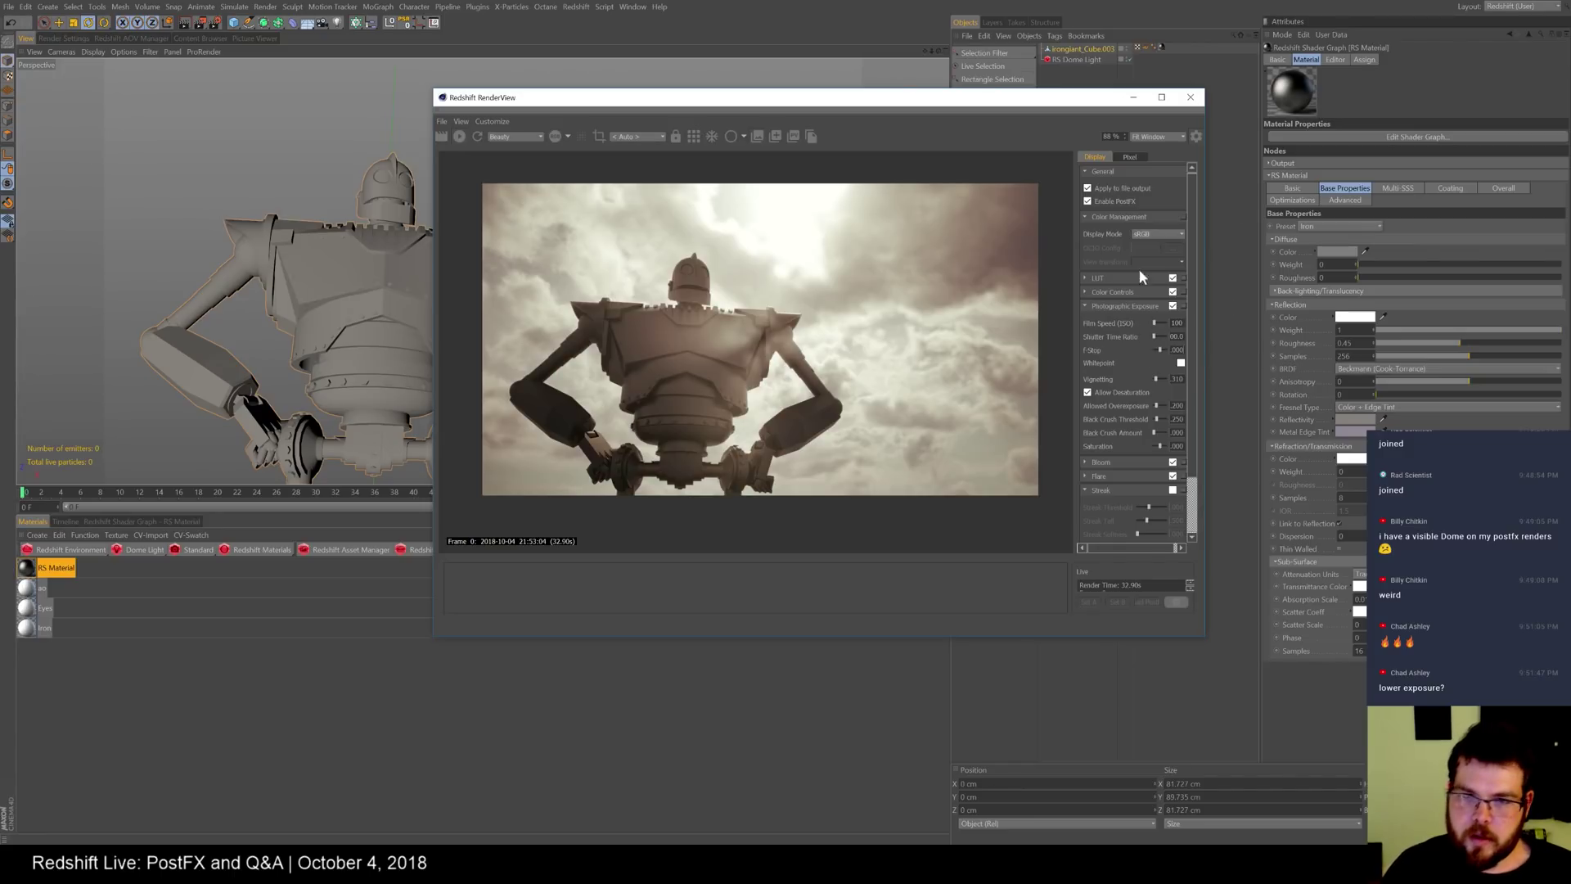
- Add a Redshift Environment object and set its volume scattering to 0.005
mouse_move(326, 254)
left_mouse_down()
mouse_move(317, 237)
mouse_move(321, 258)
mouse_move(242, 288)
mouse_move(295, 298)
mouse_move(332, 283)
mouse_move(333, 250)
left_mouse_up()
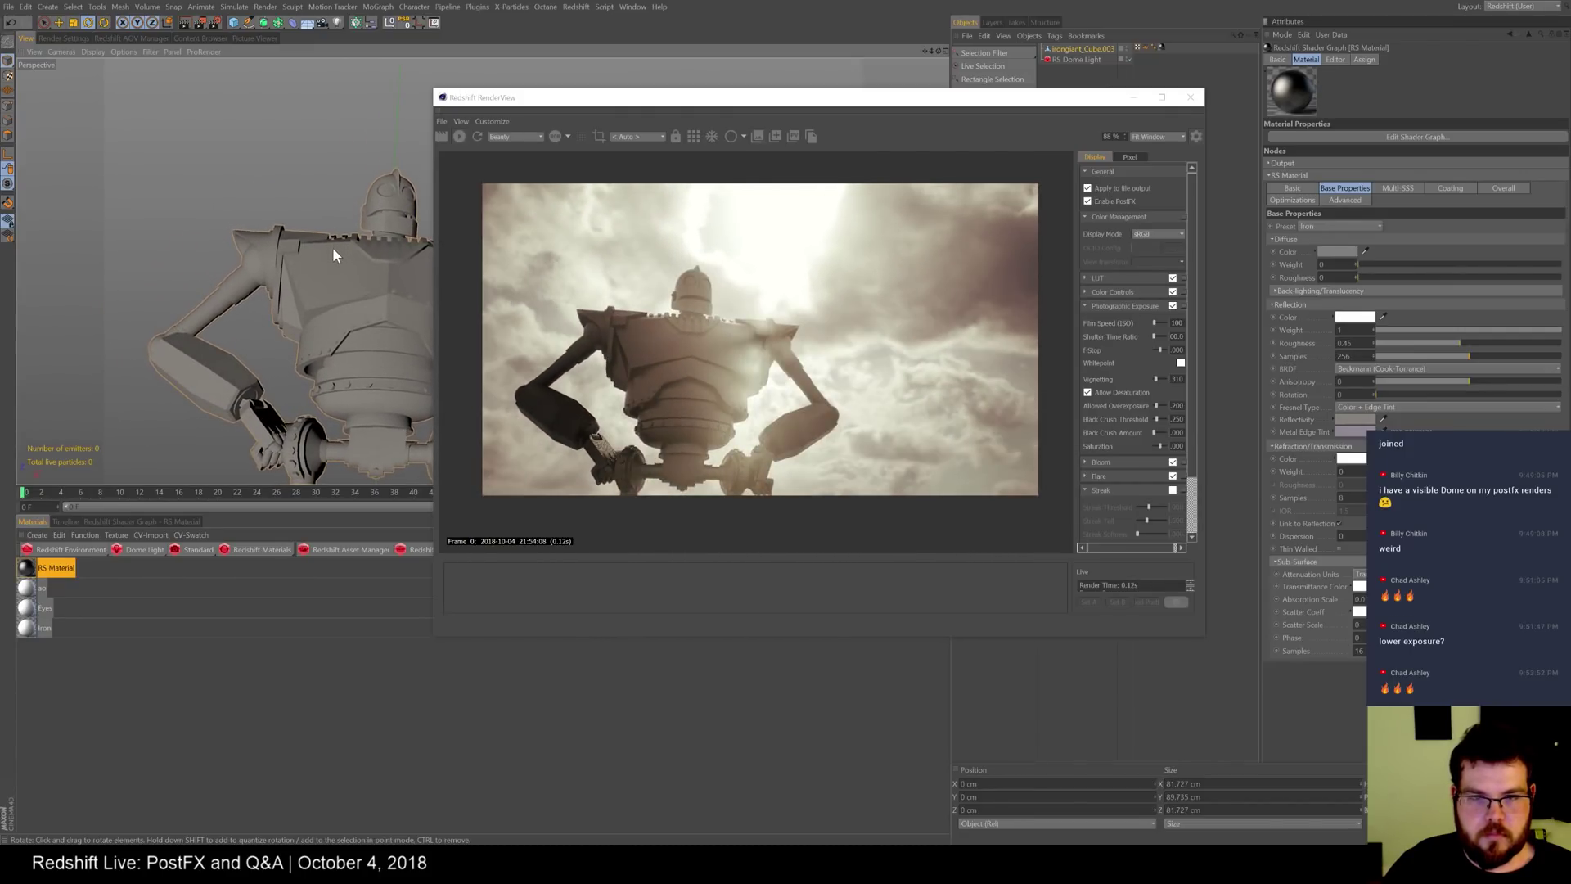
left_click_drag(1059, 100, 1143, 73)
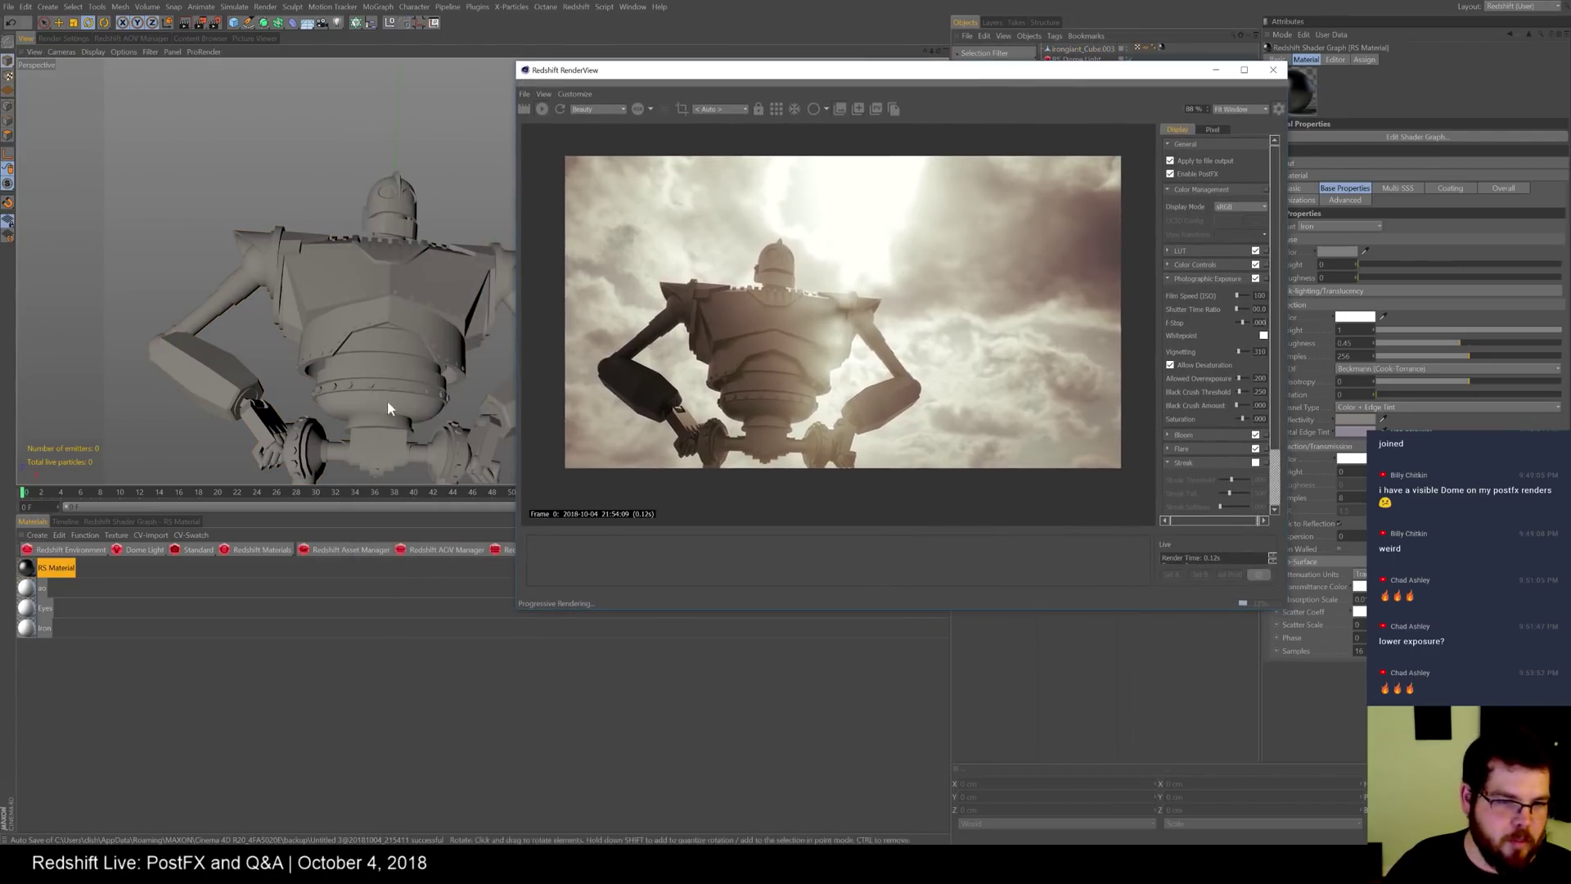
left_click(75, 549)
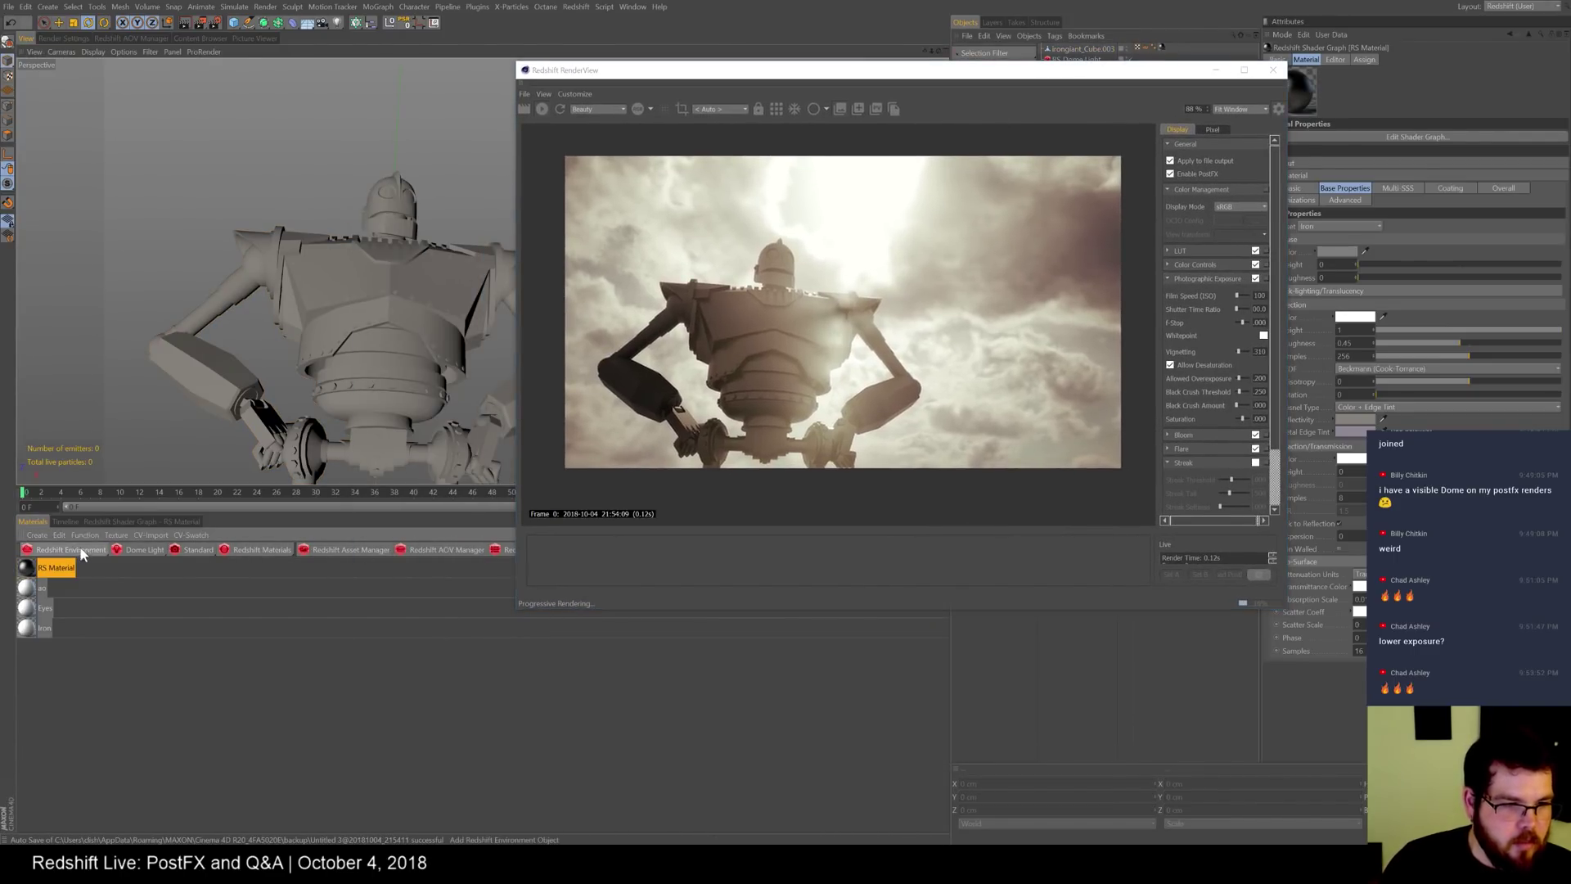
left_click_drag(992, 70, 813, 95)
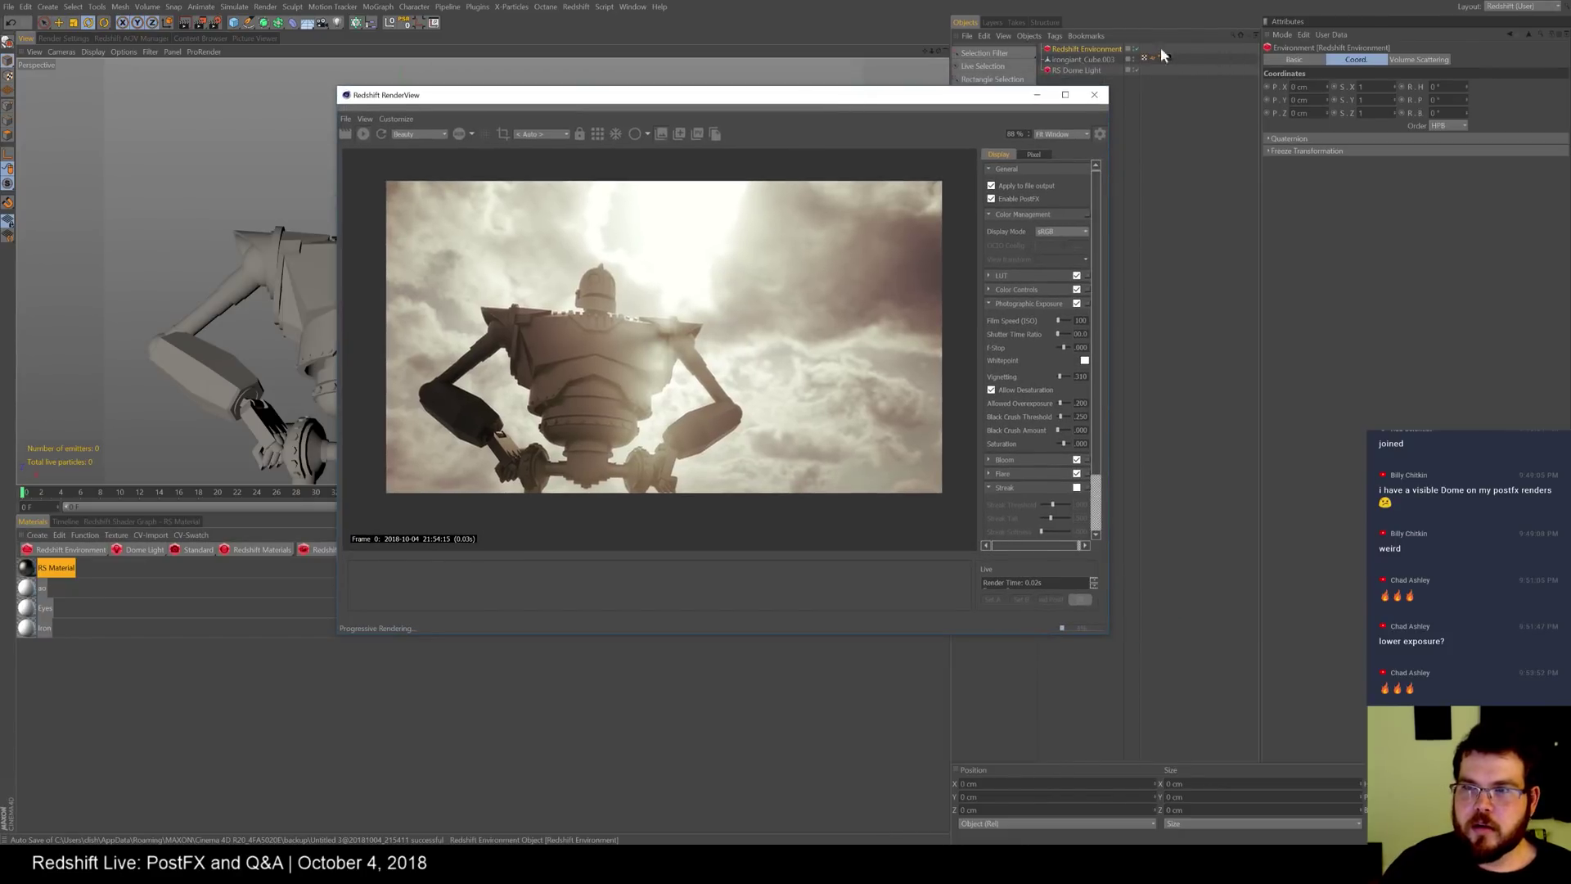
left_click(1420, 61)
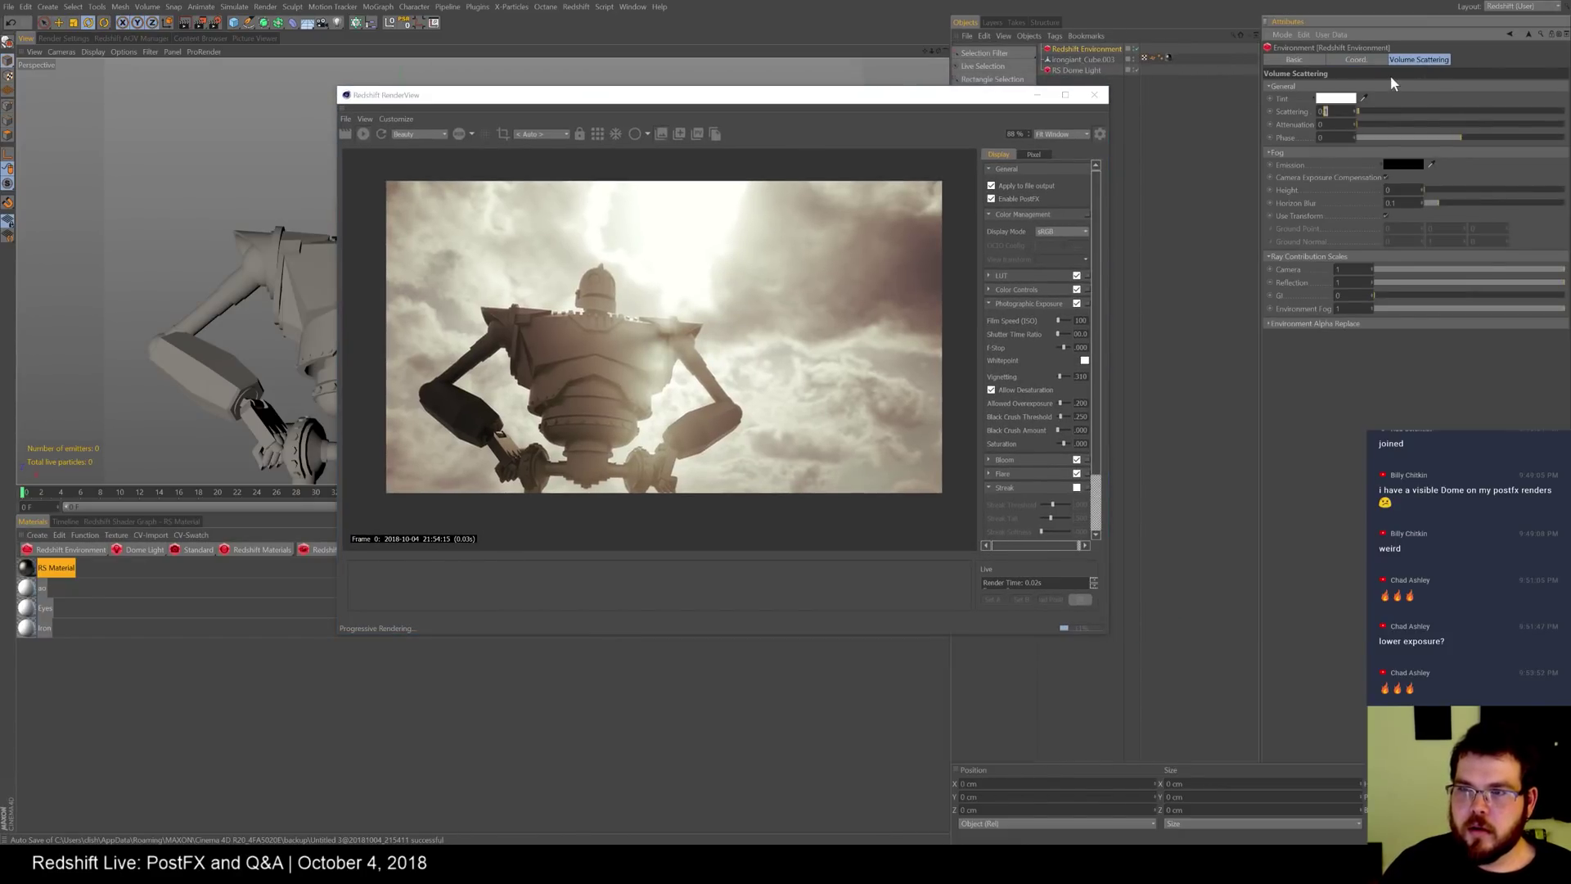
type("005")
key("Return")
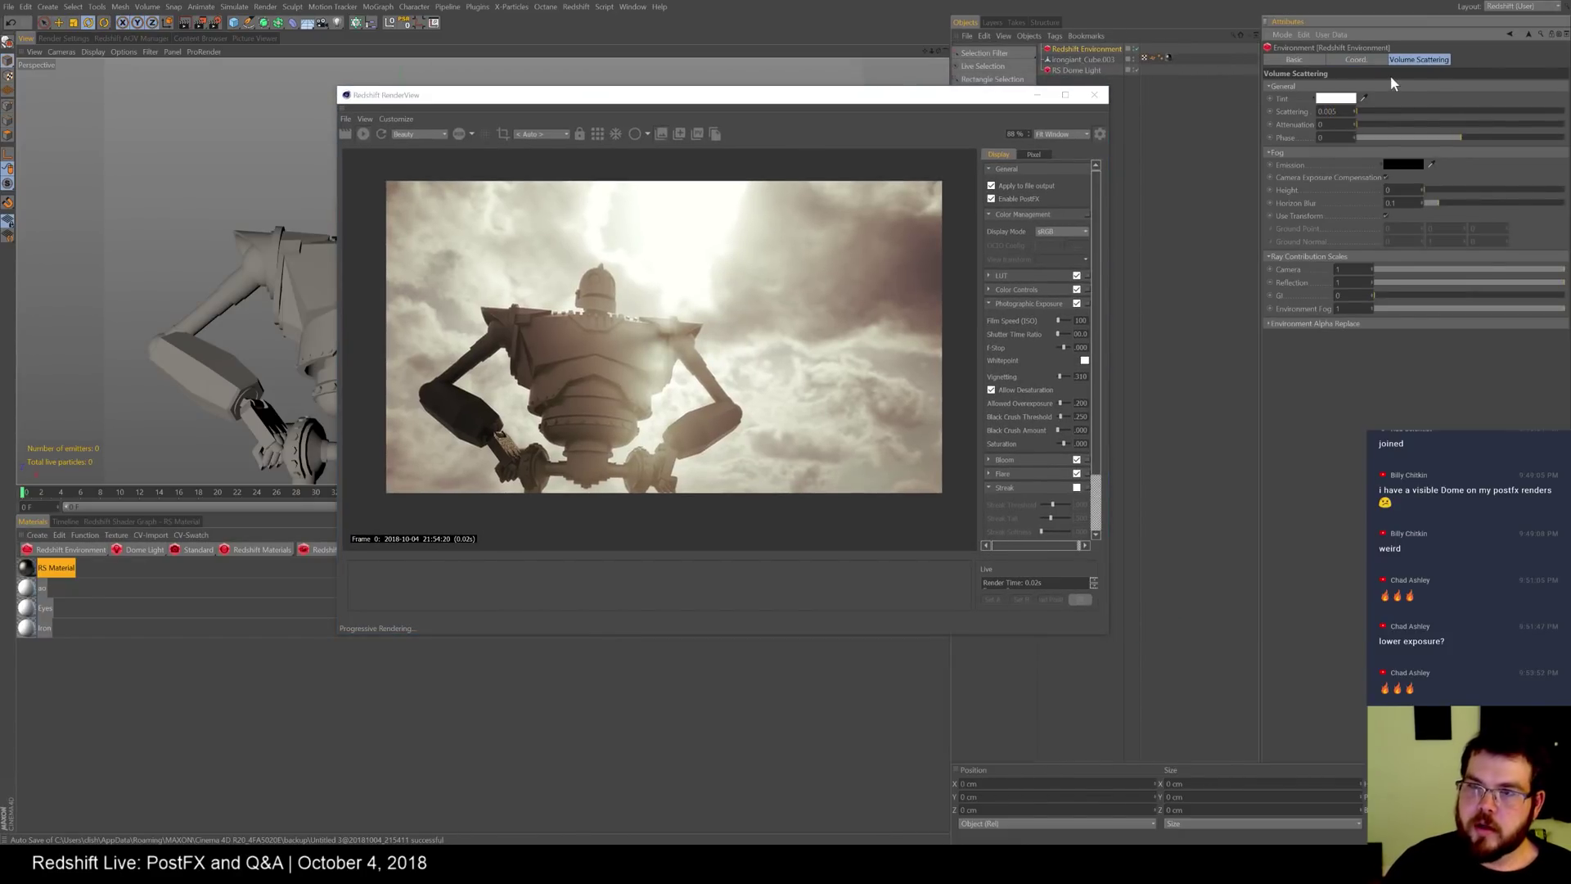
- Set the RS Dome Light's volume contribution scale to 1 and lower the Environment's scattering phase to about -0.26
left_click(1078, 70)
left_click(1451, 60)
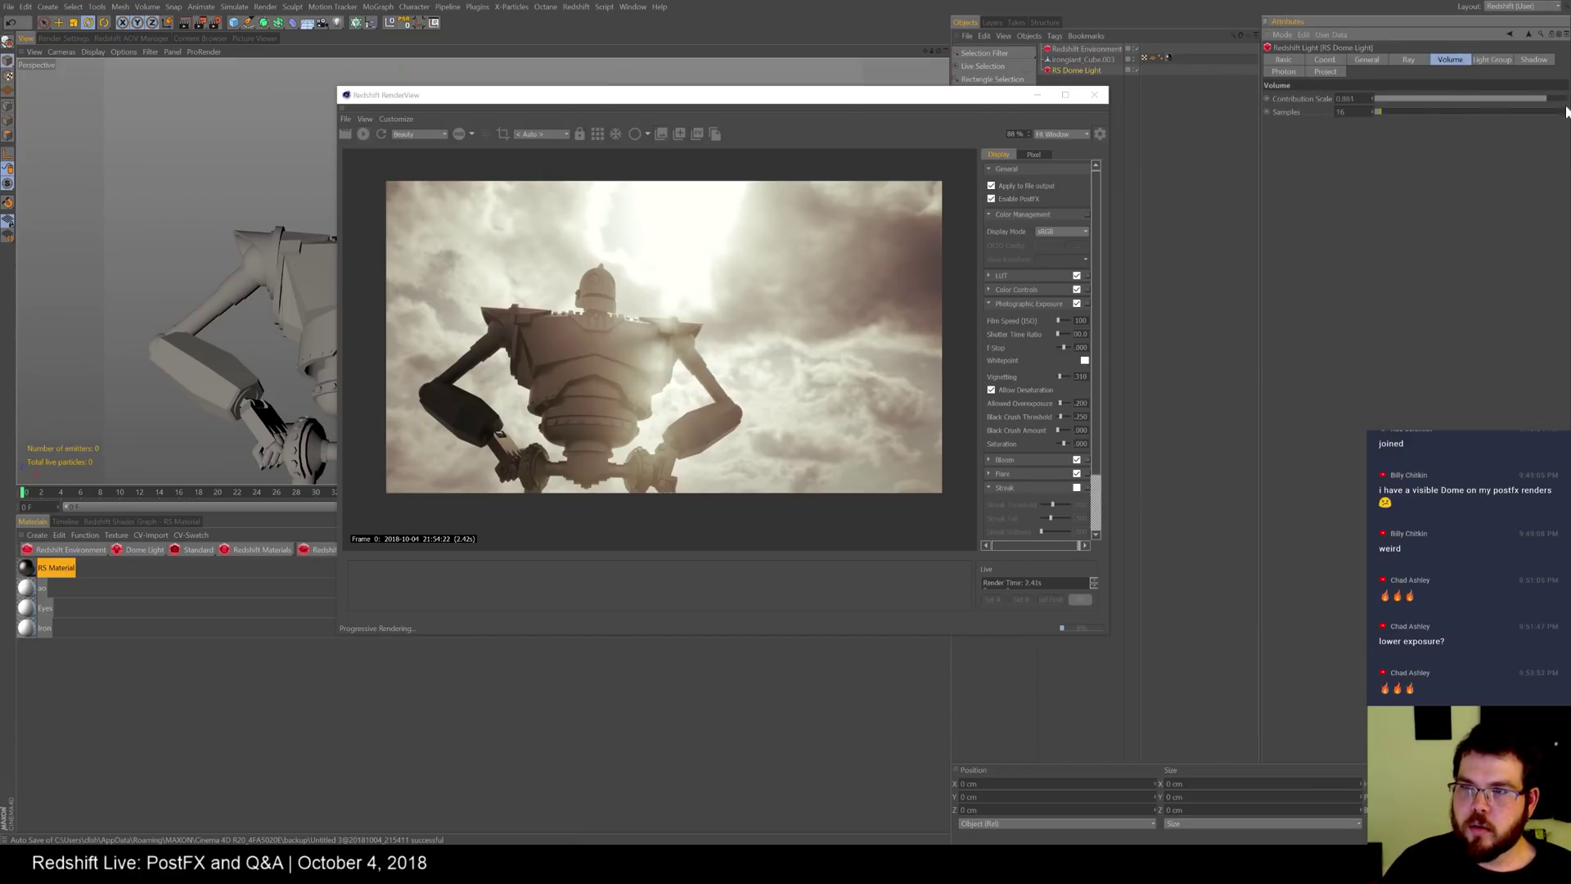
left_click(1088, 48)
left_click_drag(1432, 138, 1381, 138)
left_click_drag(1509, 139, 1545, 136)
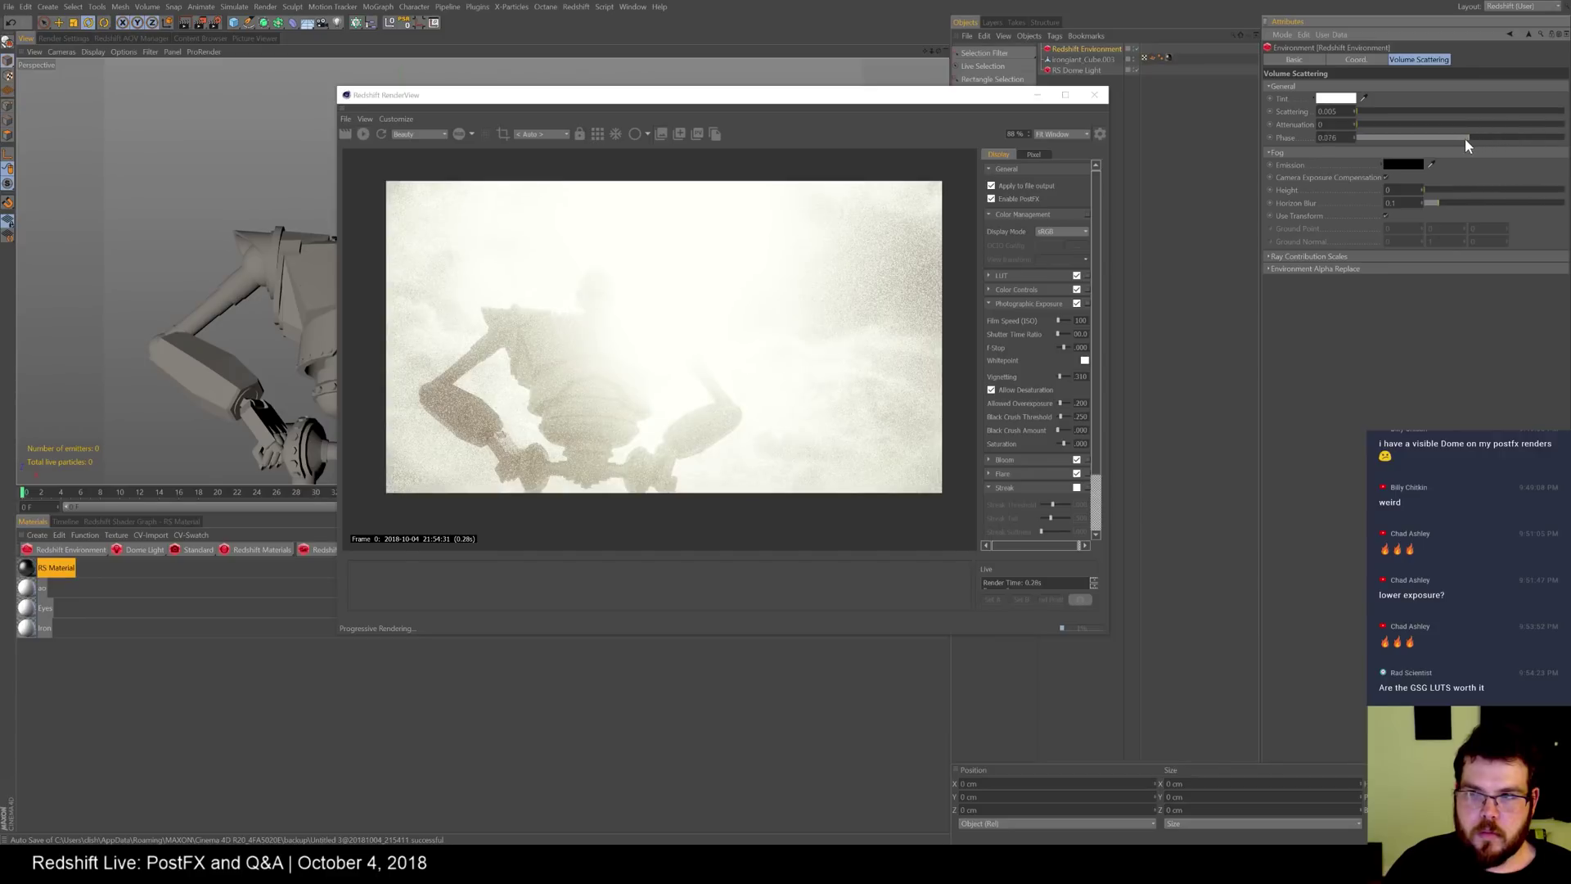
left_click_drag(1433, 138, 1351, 124)
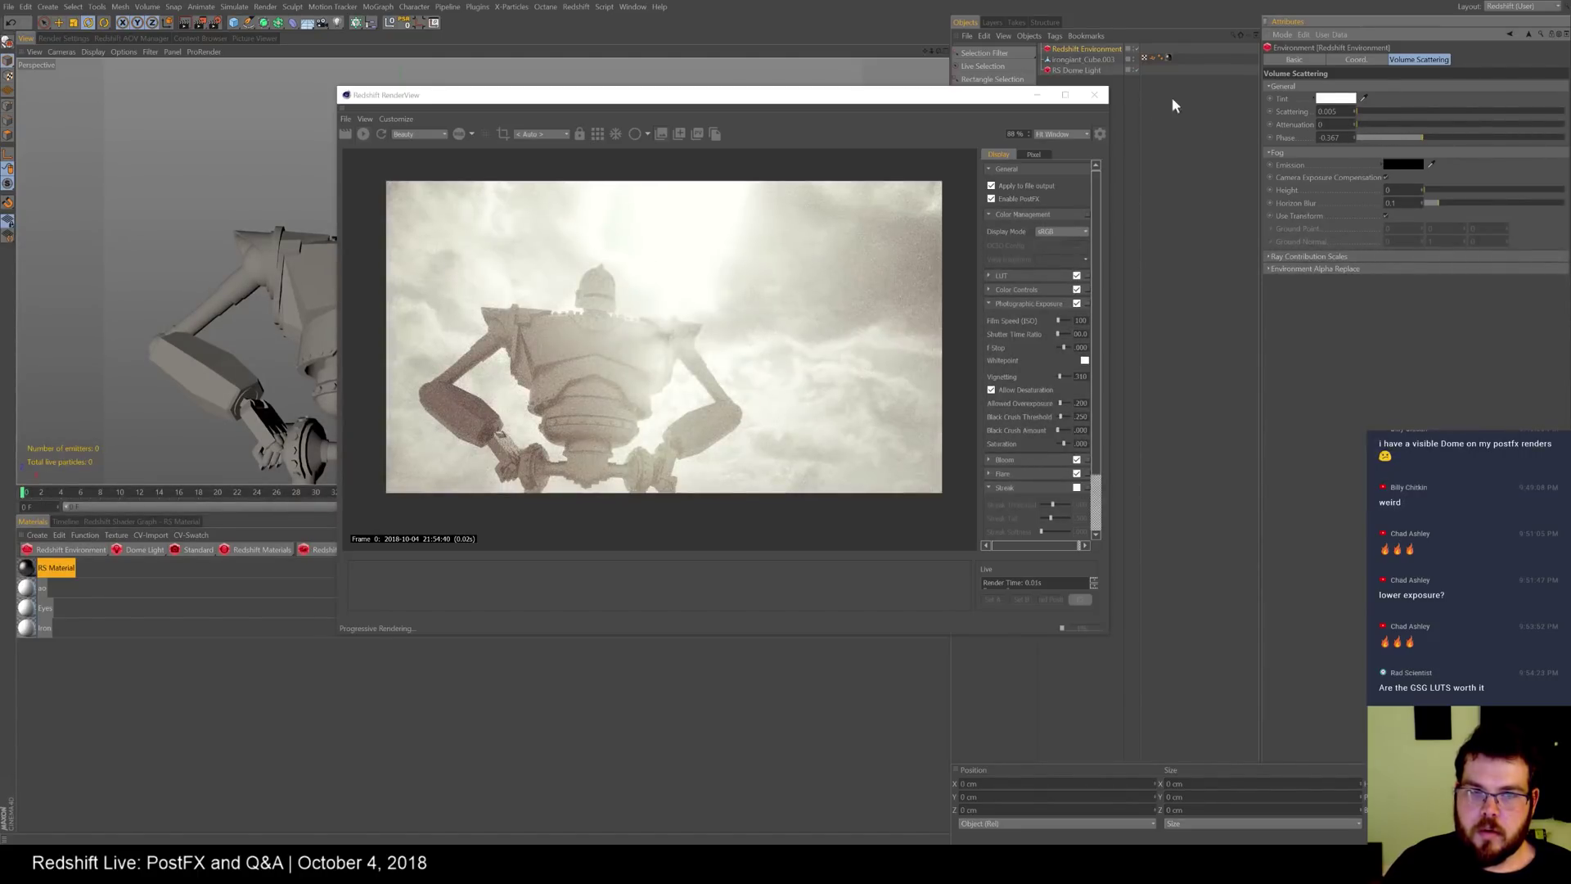
left_click(1080, 71)
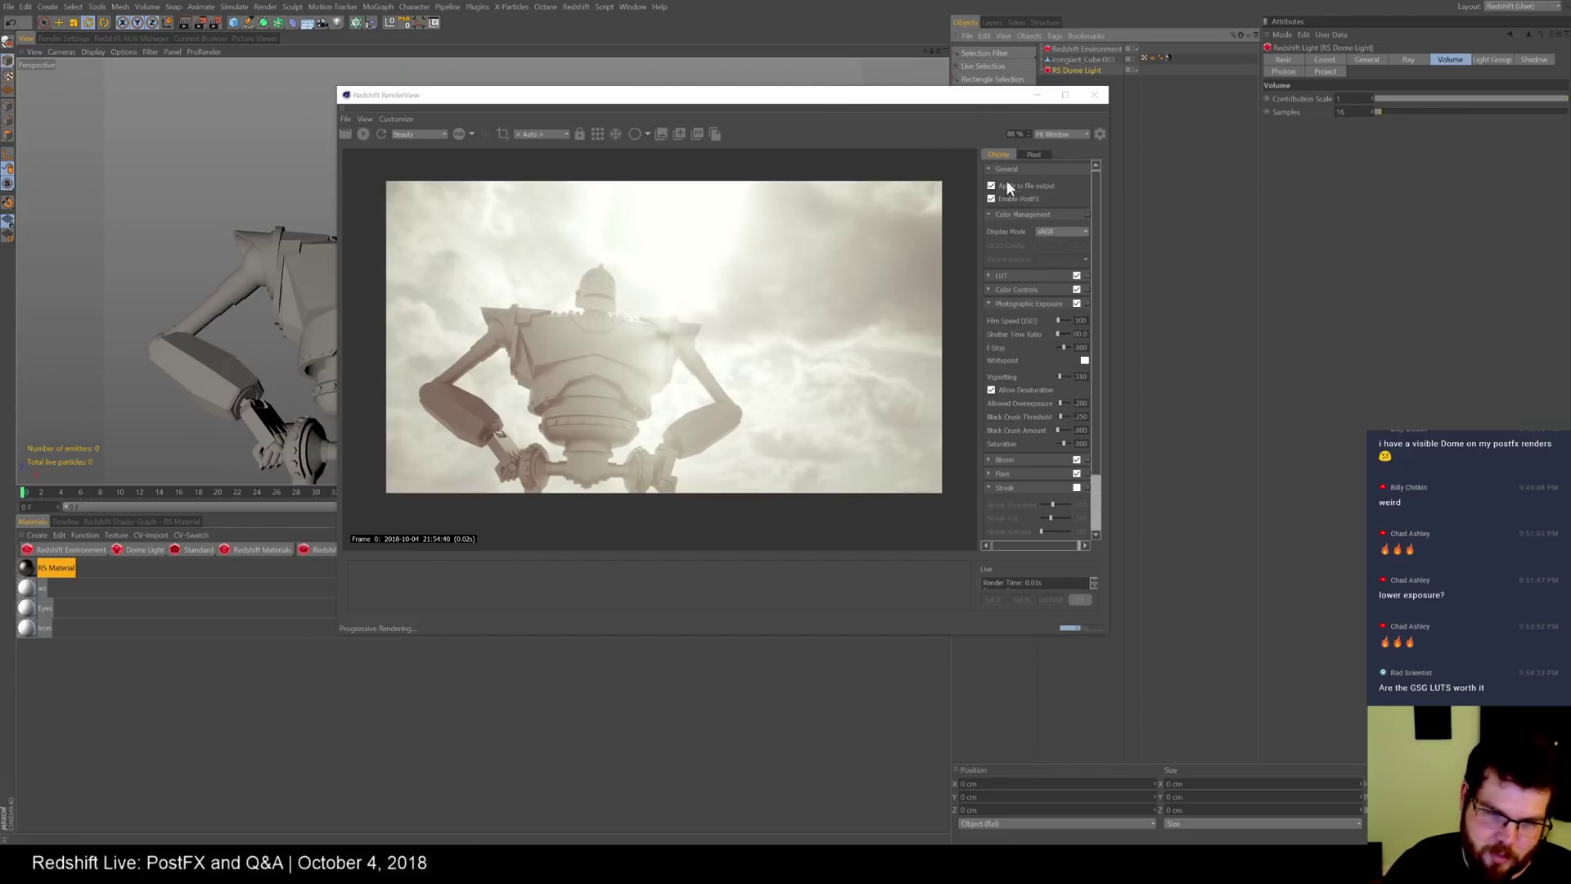
- Try several other Specialty LUTs on the render, including BeachHaze and MilkedOutGreen
left_click(988, 276)
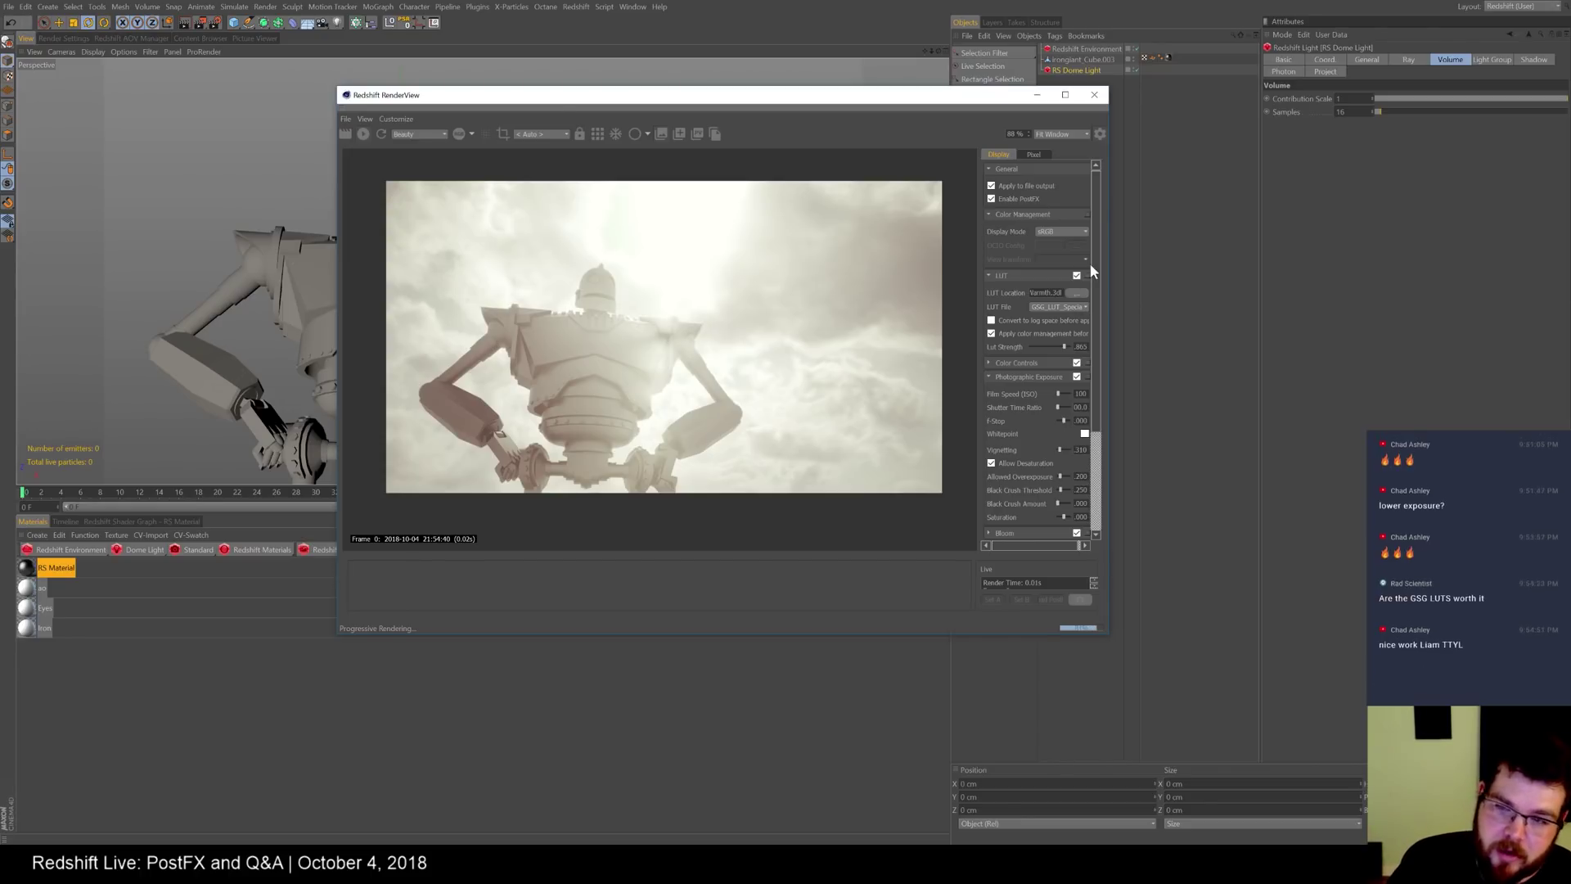
left_click(1062, 308)
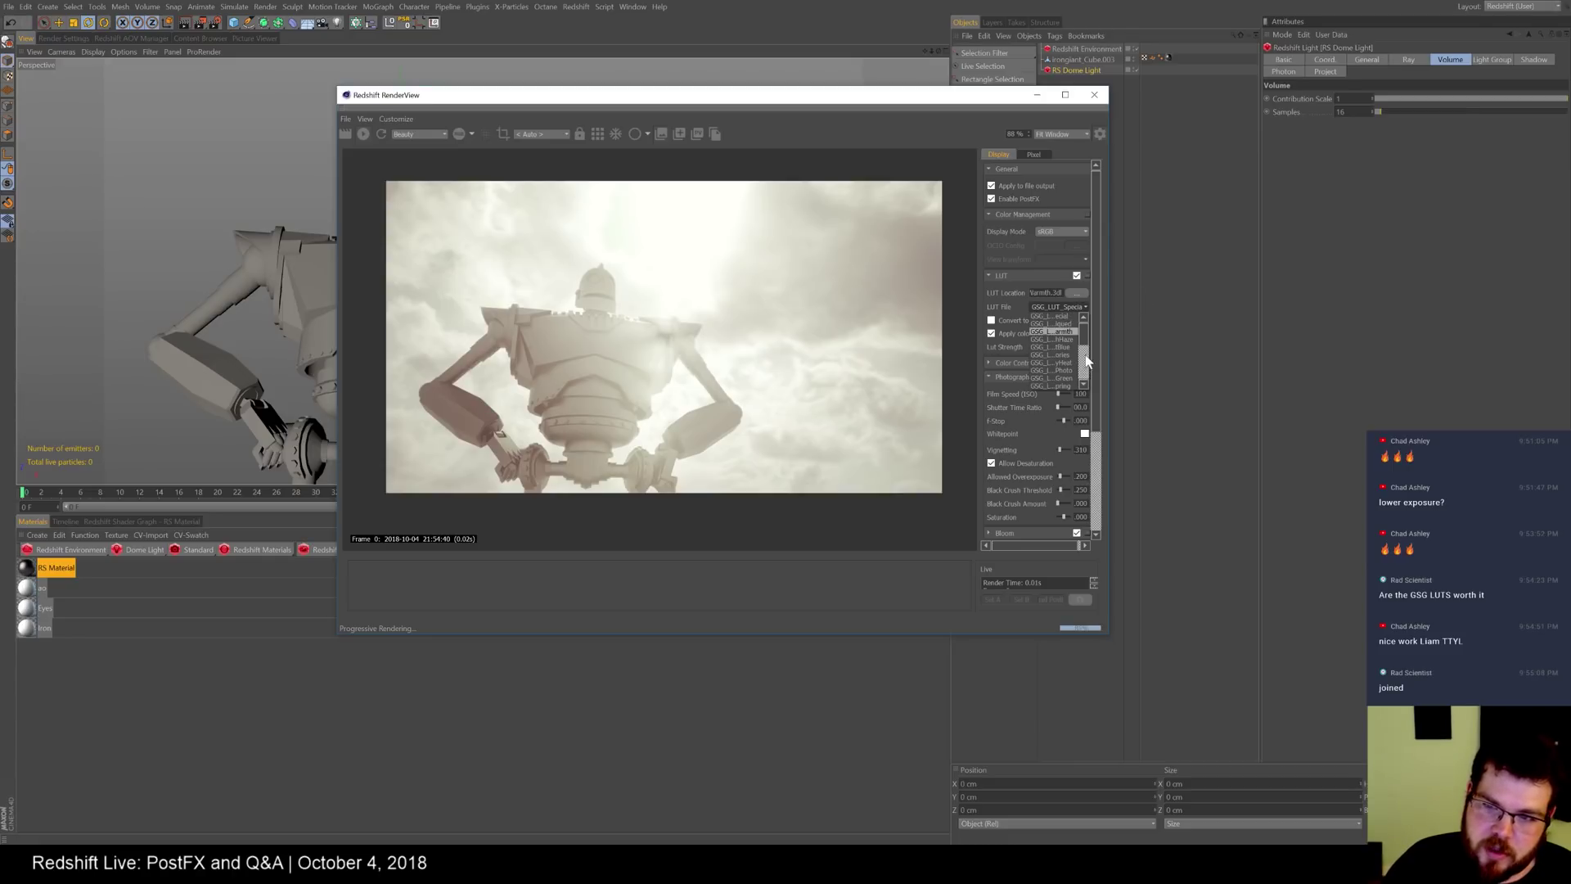
left_click(1067, 310)
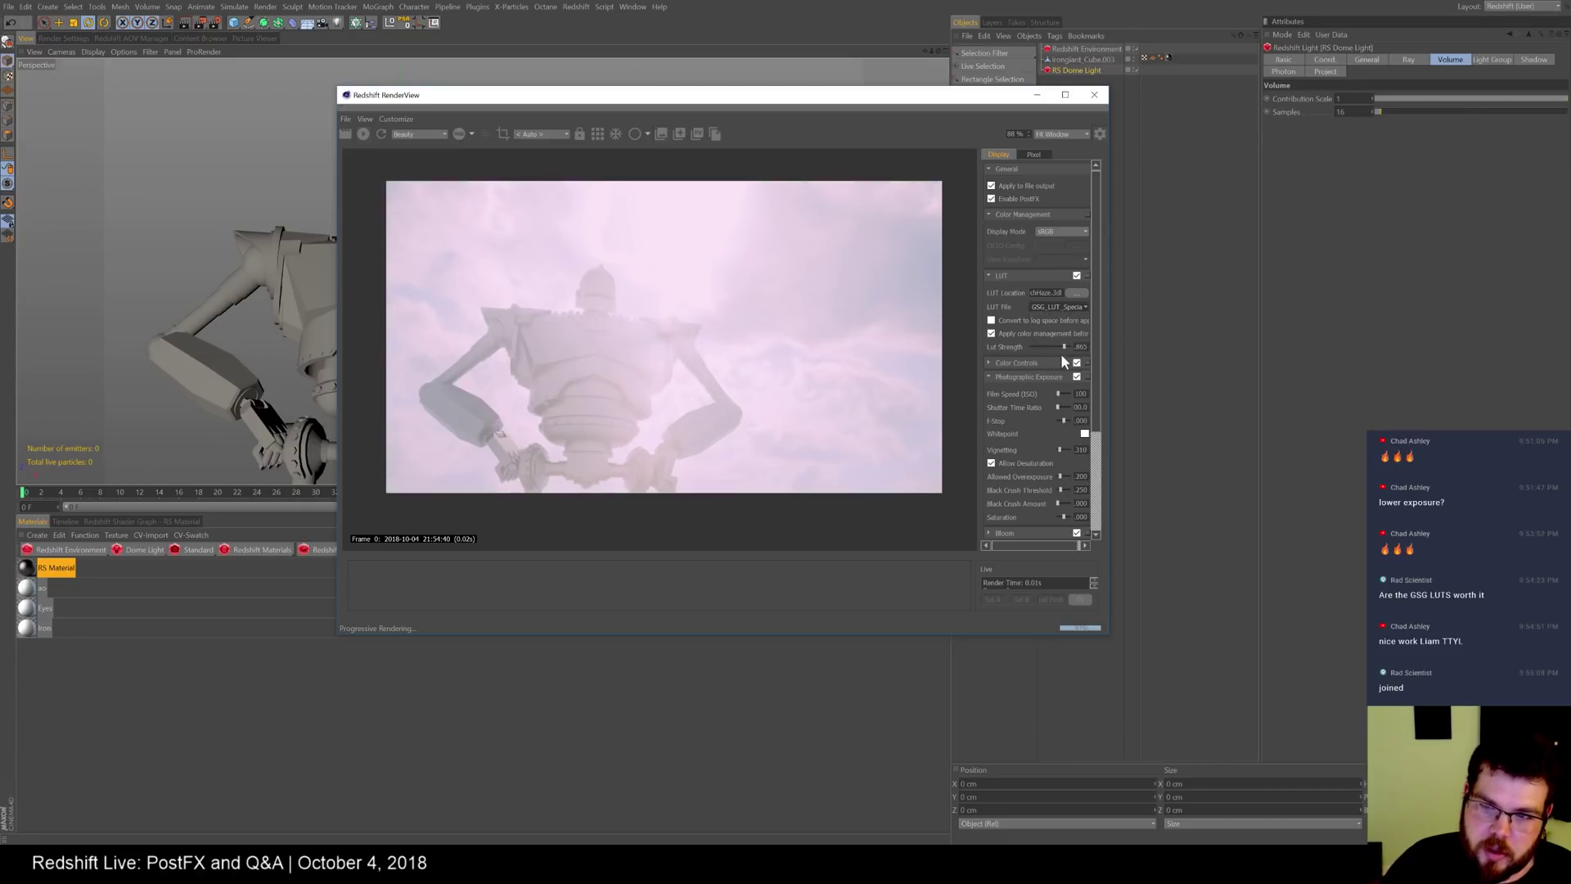
left_click(1060, 353)
left_click(1060, 308)
left_click(1058, 368)
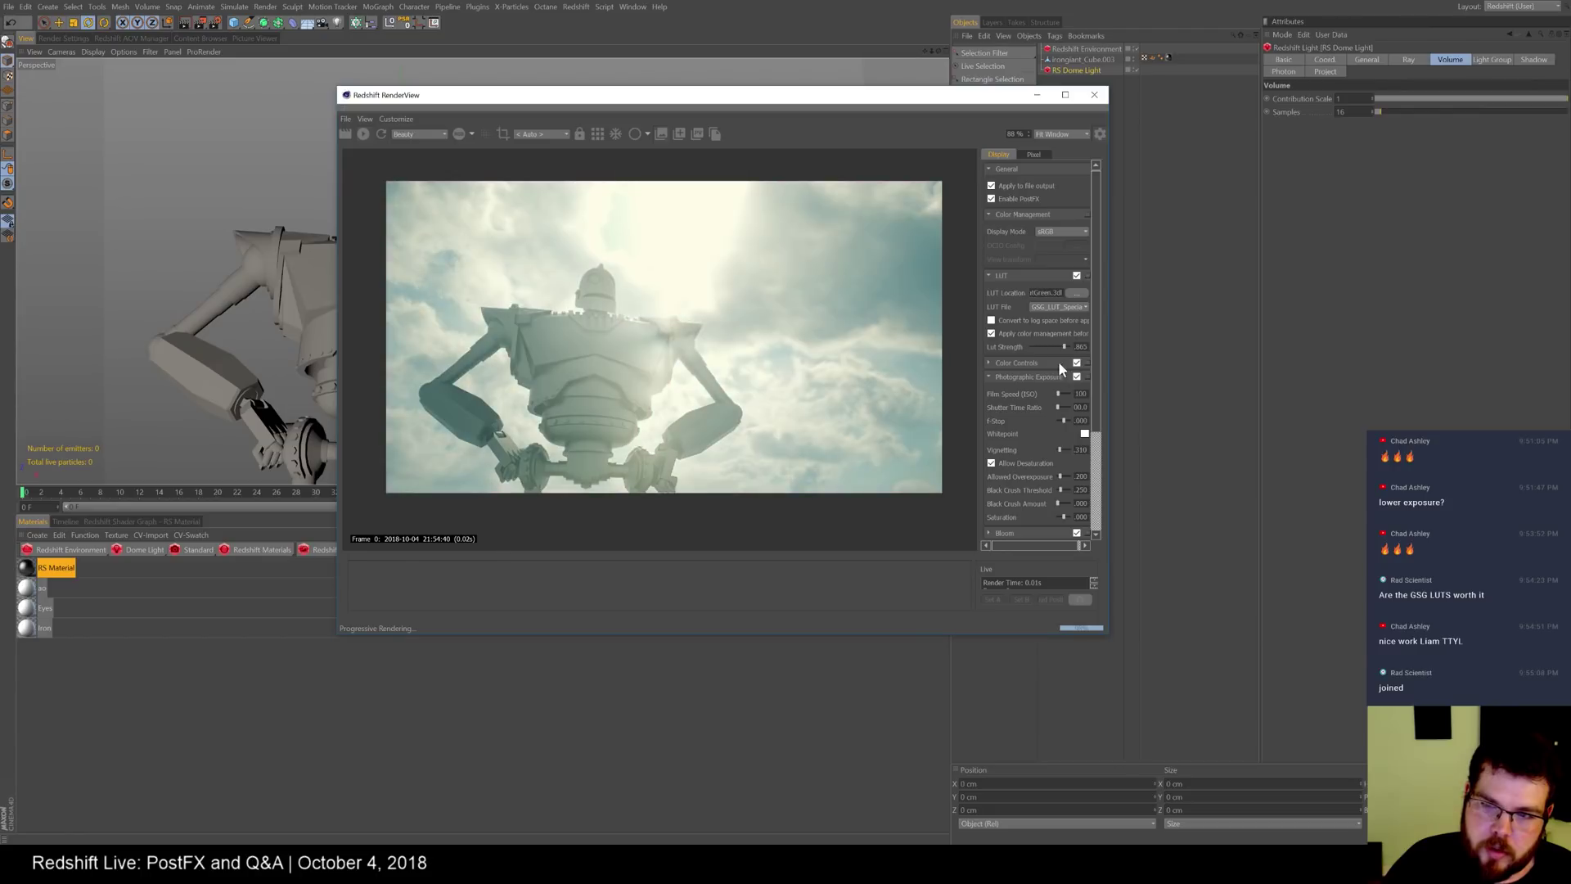
left_click(1061, 309)
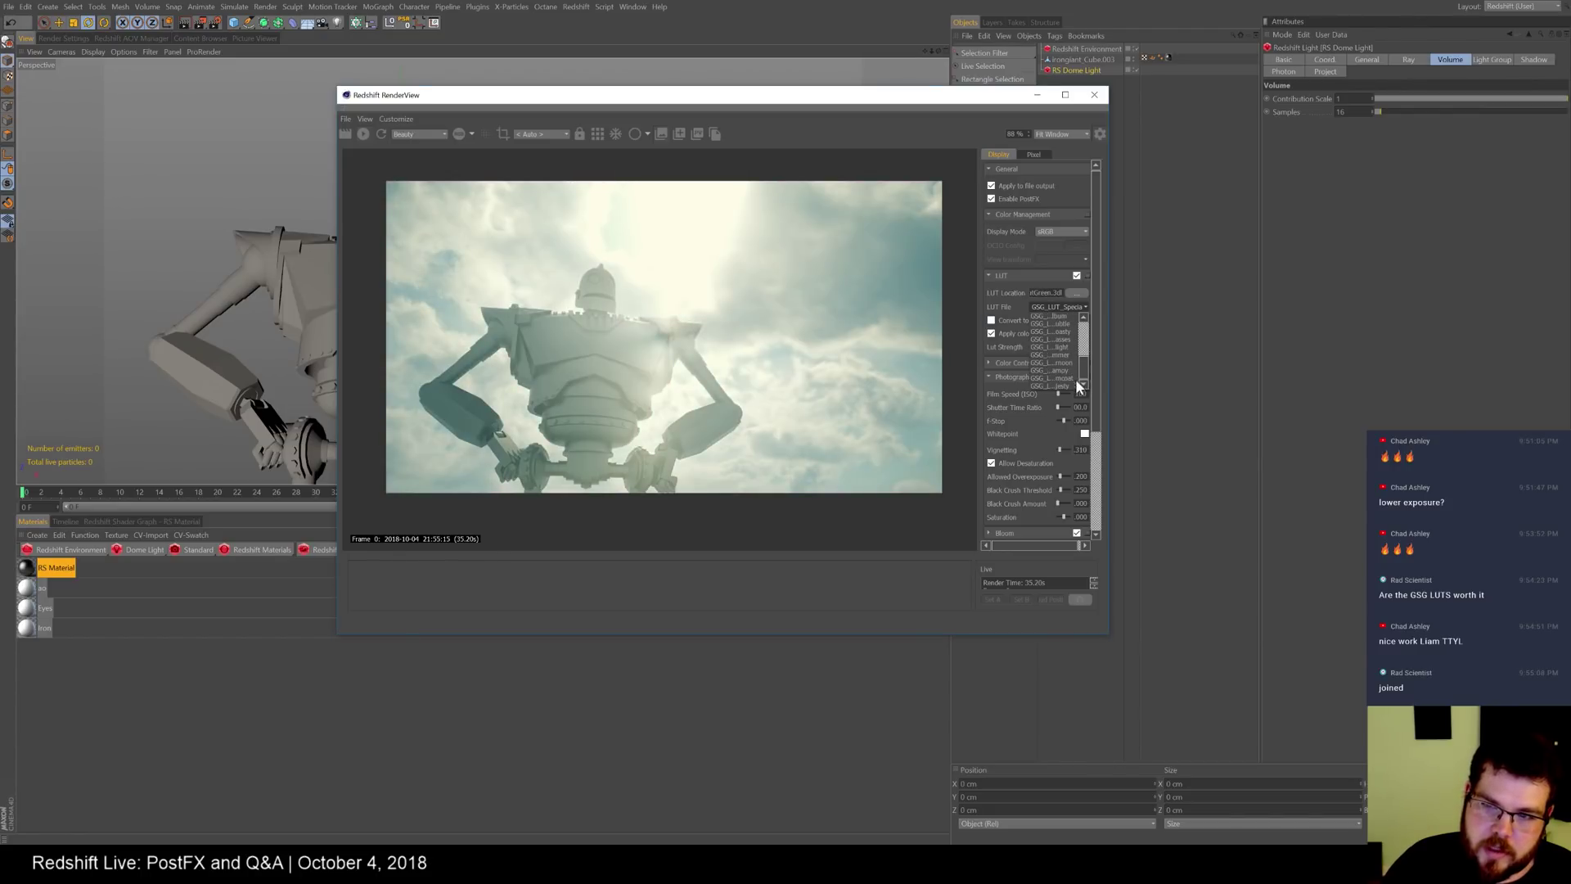
left_click(1060, 378)
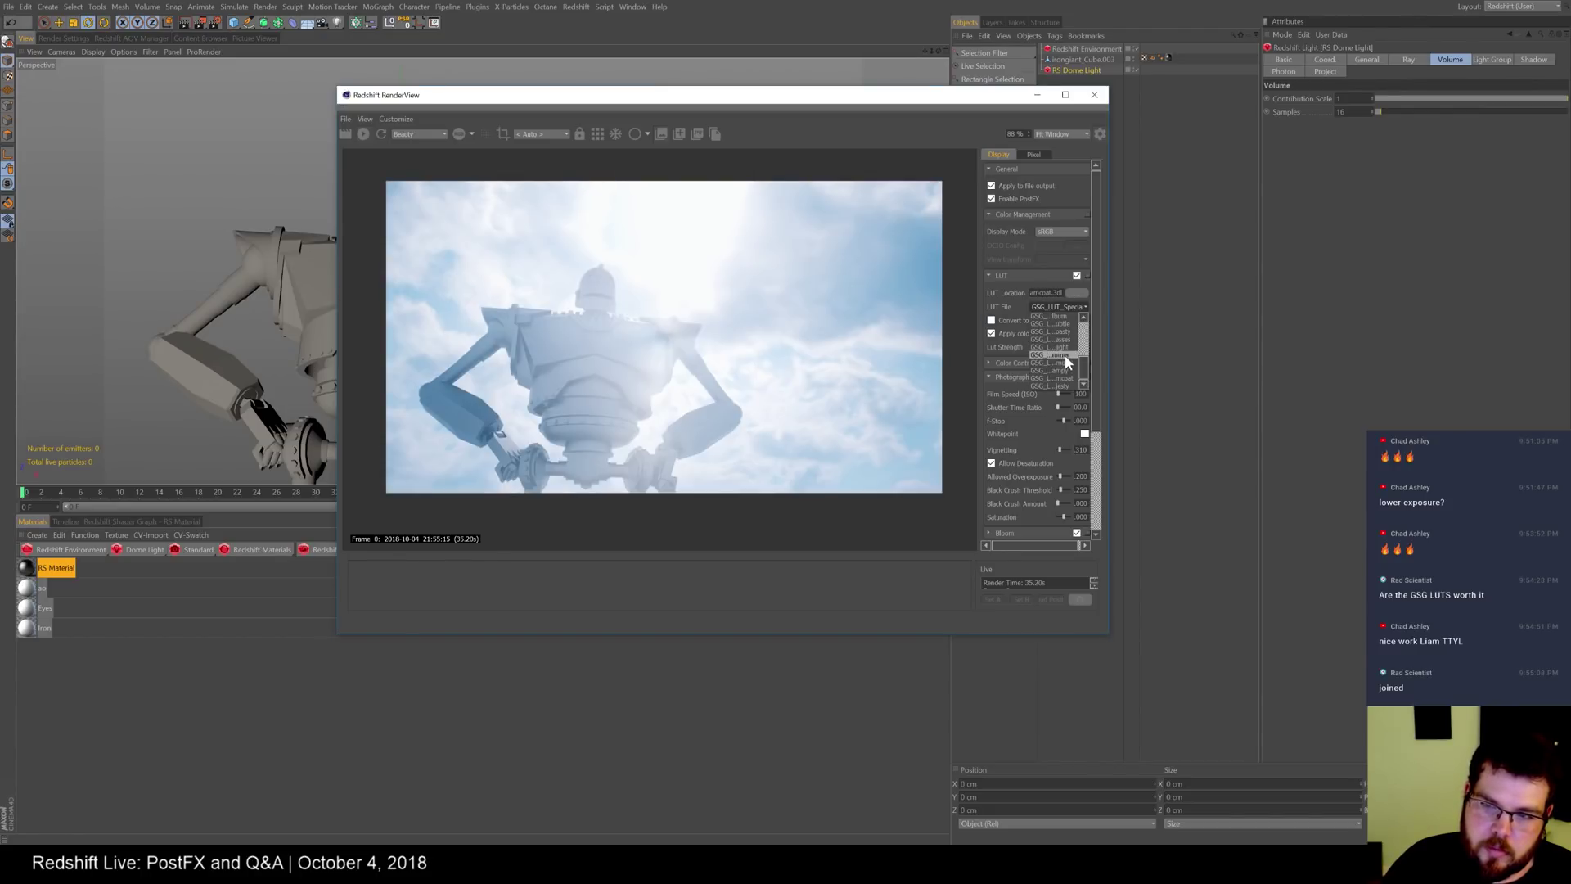
left_click(1070, 311)
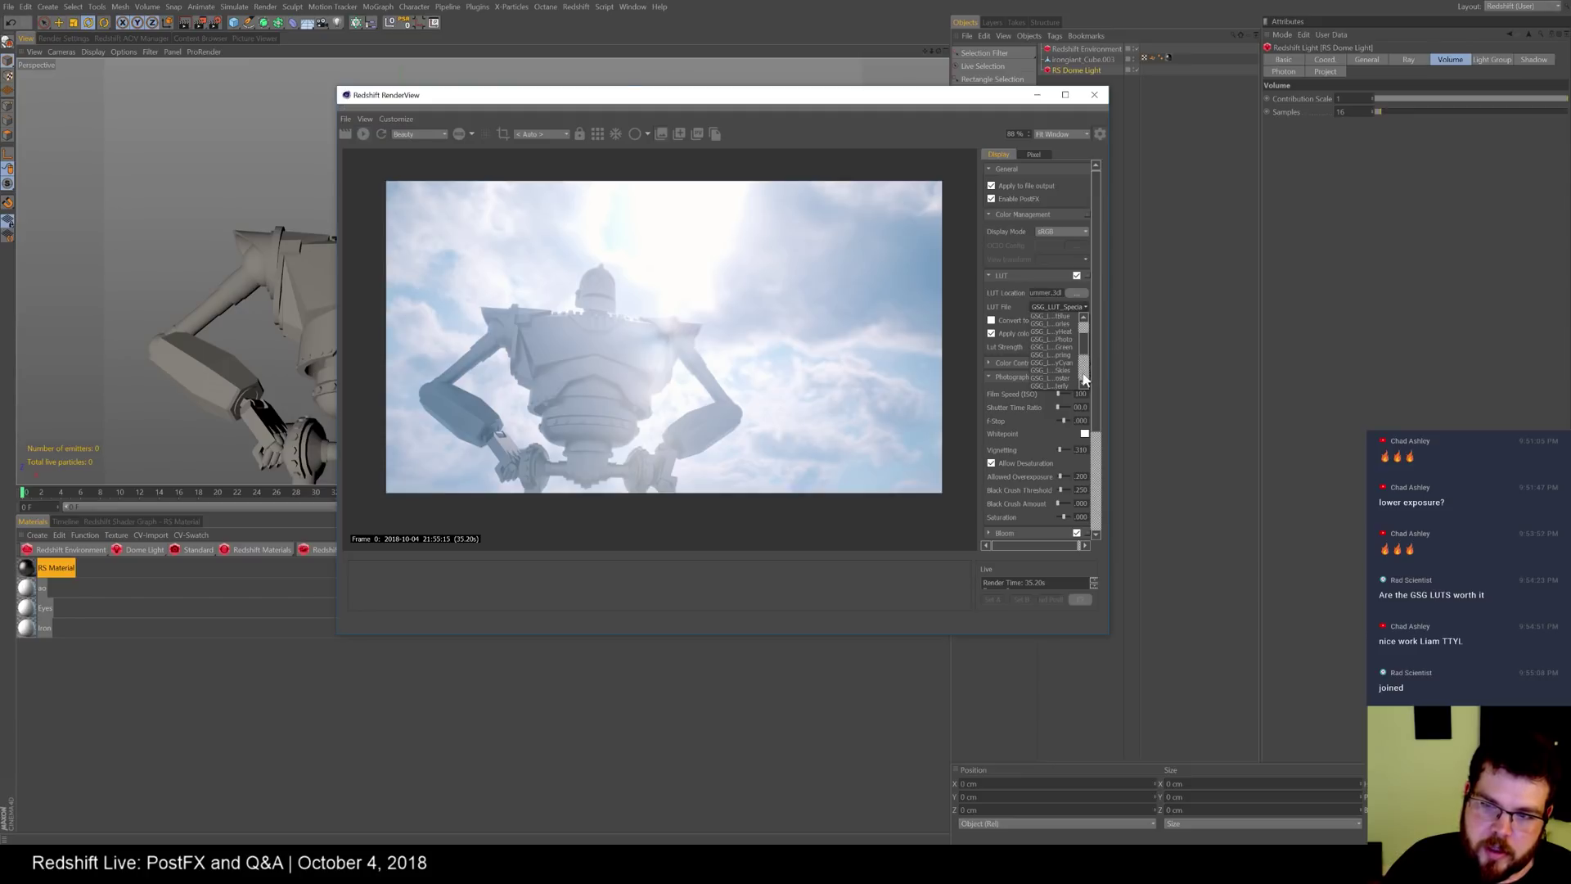
left_click(1063, 381)
- Load GSG_LUT_Basic_WarmContrasty.3dl from the 3DL folder of the 01_Basics LUTs
left_click(1075, 293)
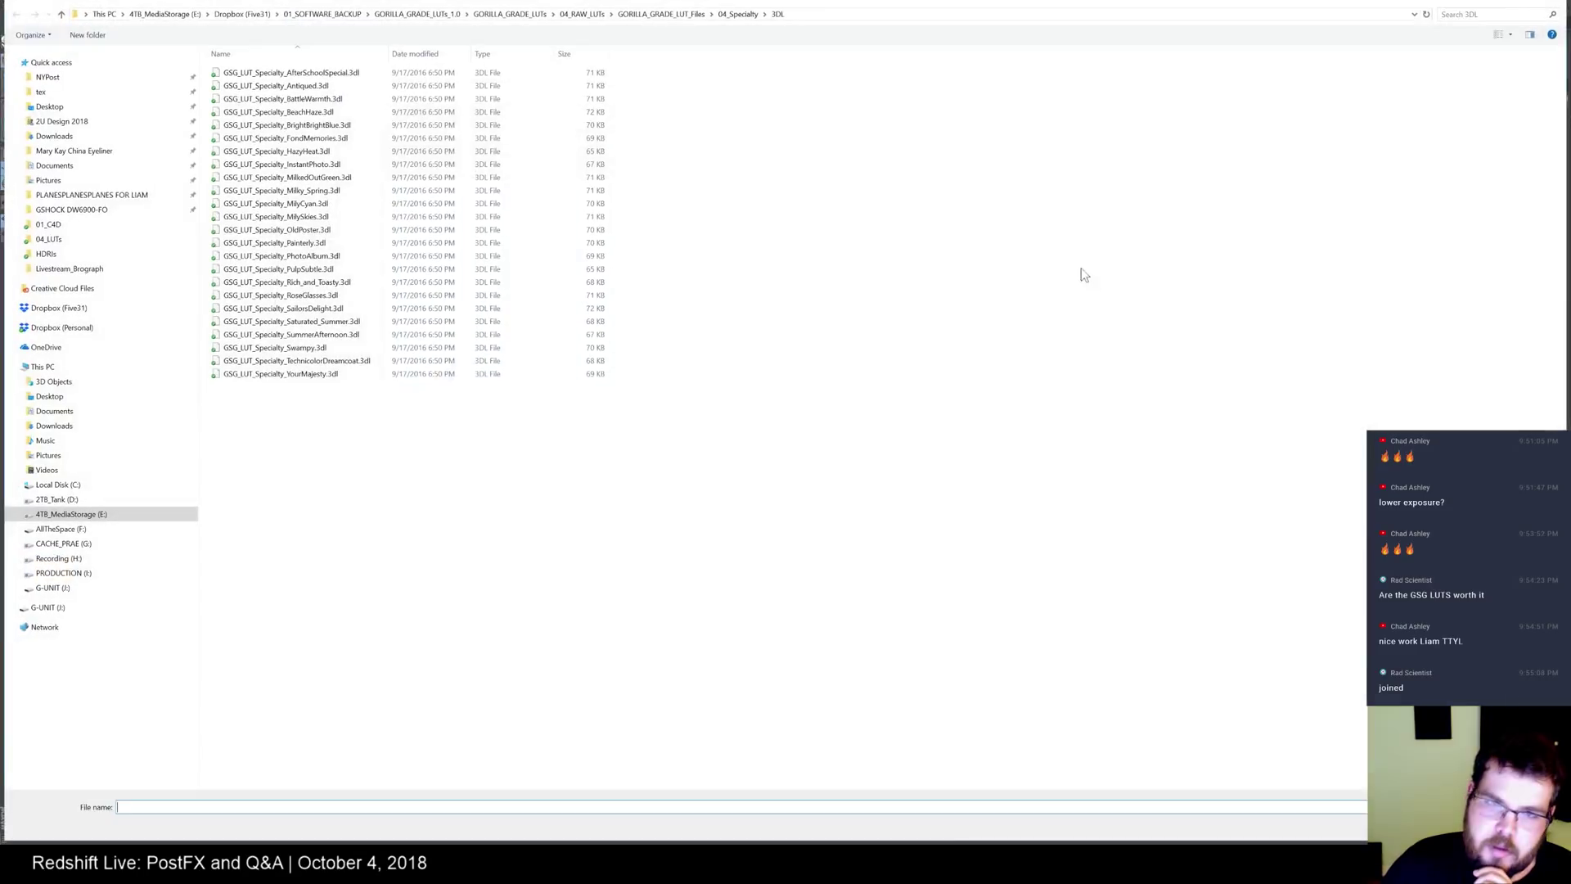
left_click(734, 18)
left_click(679, 14)
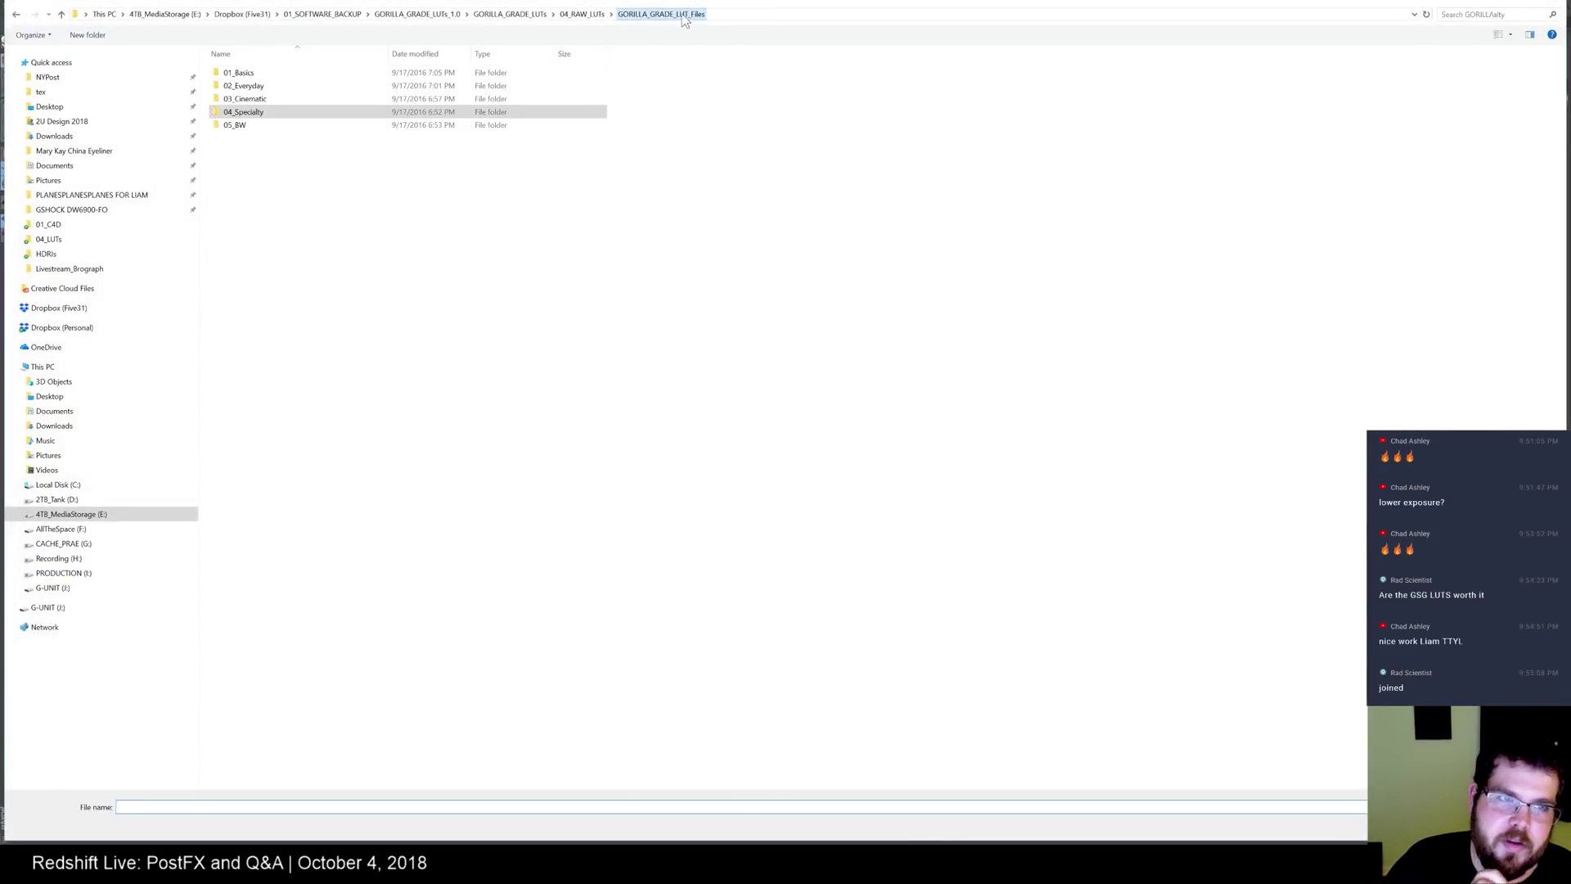
double_click(254, 72)
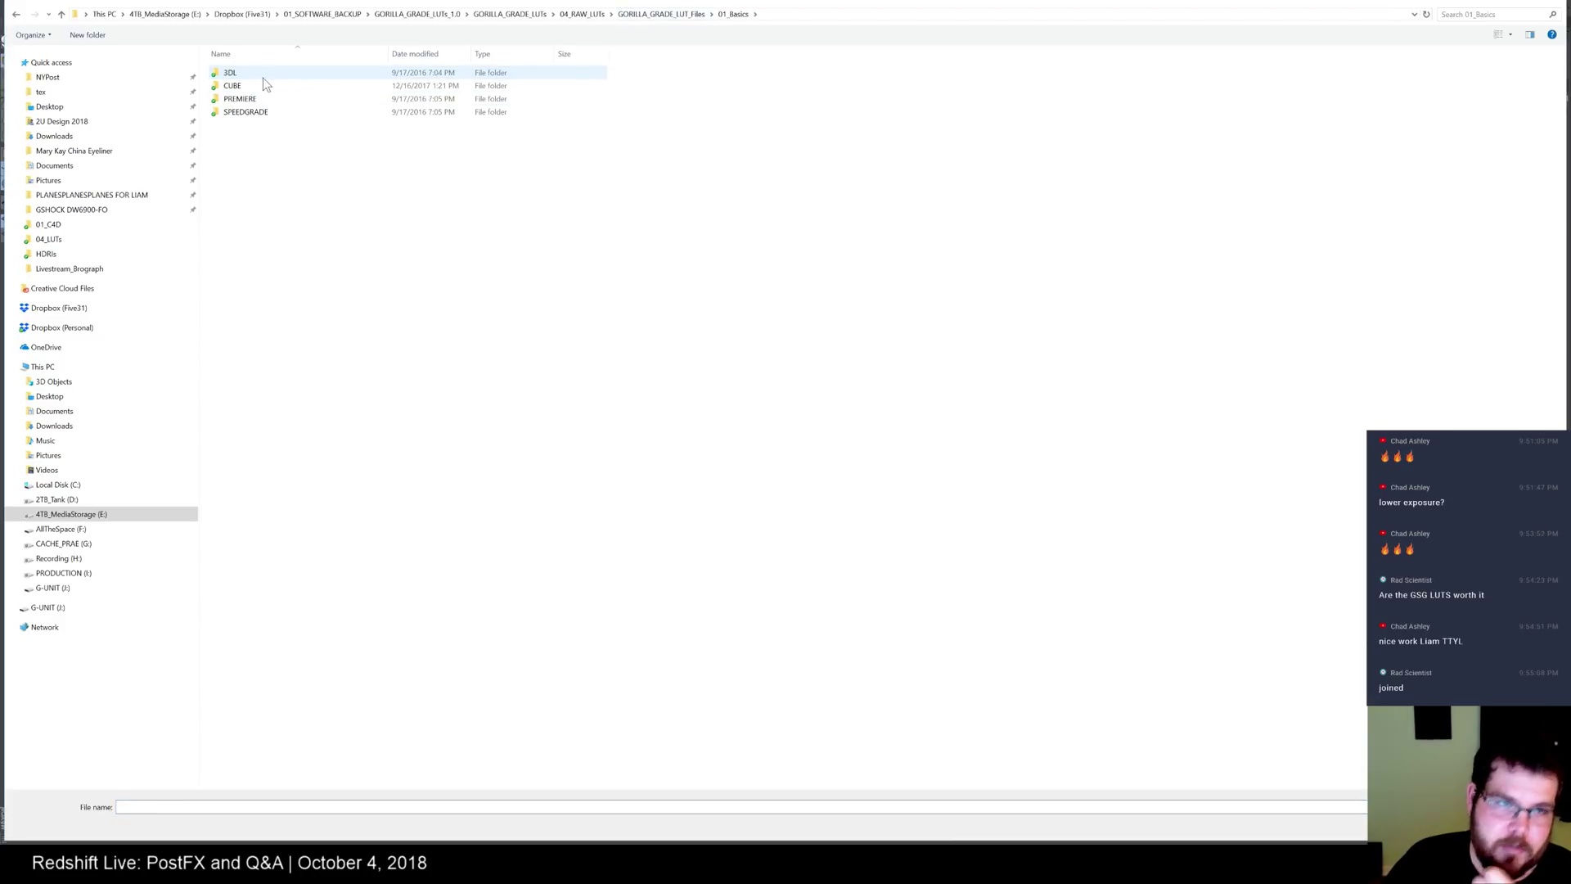
double_click(246, 71)
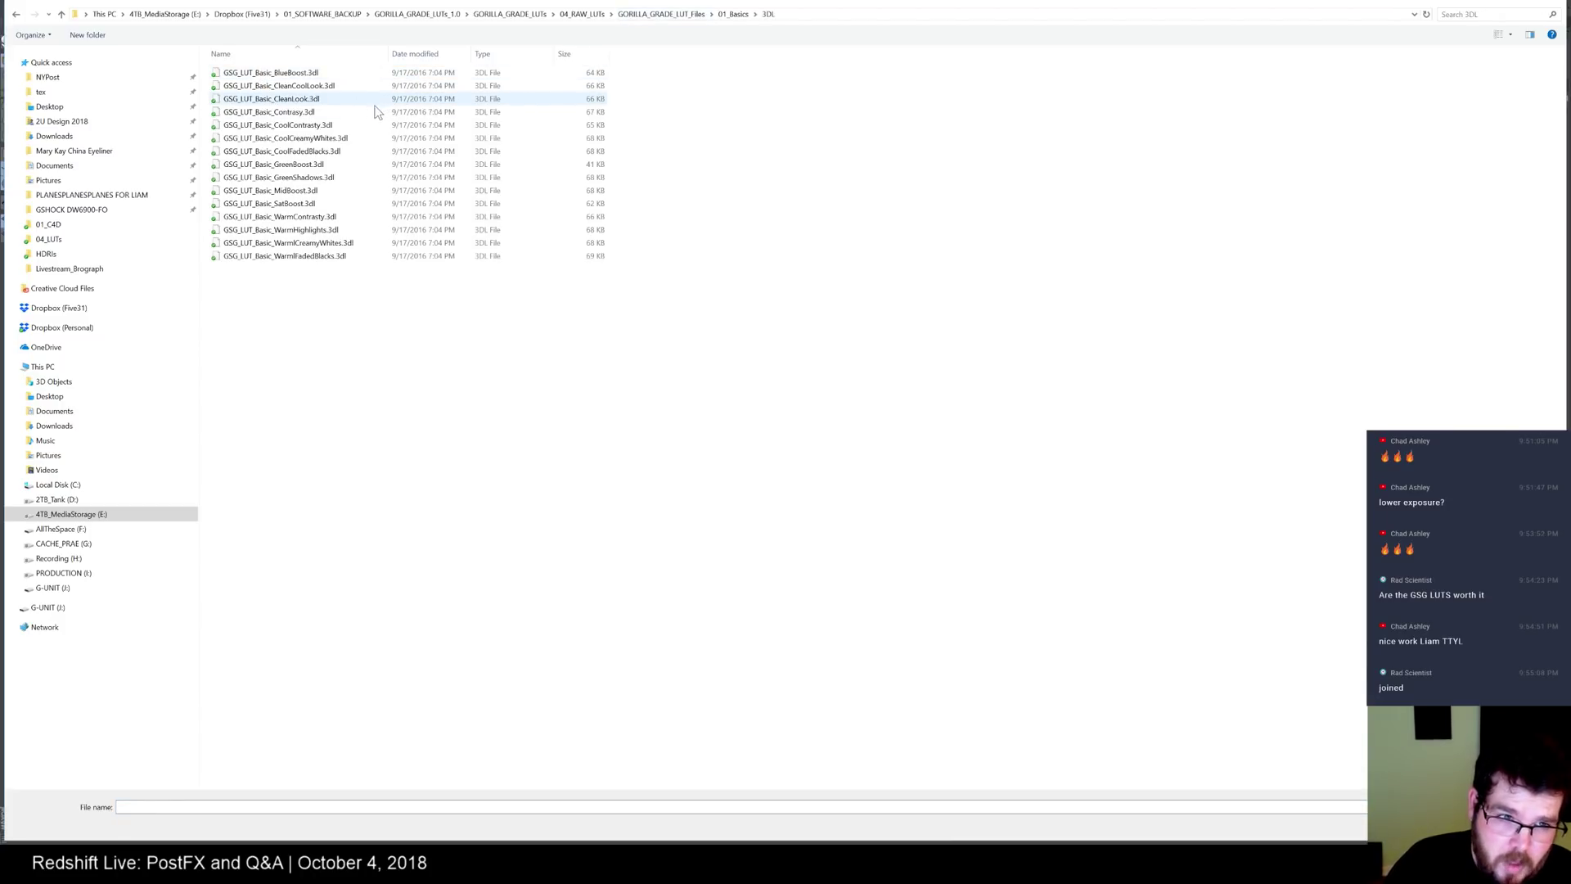
double_click(324, 216)
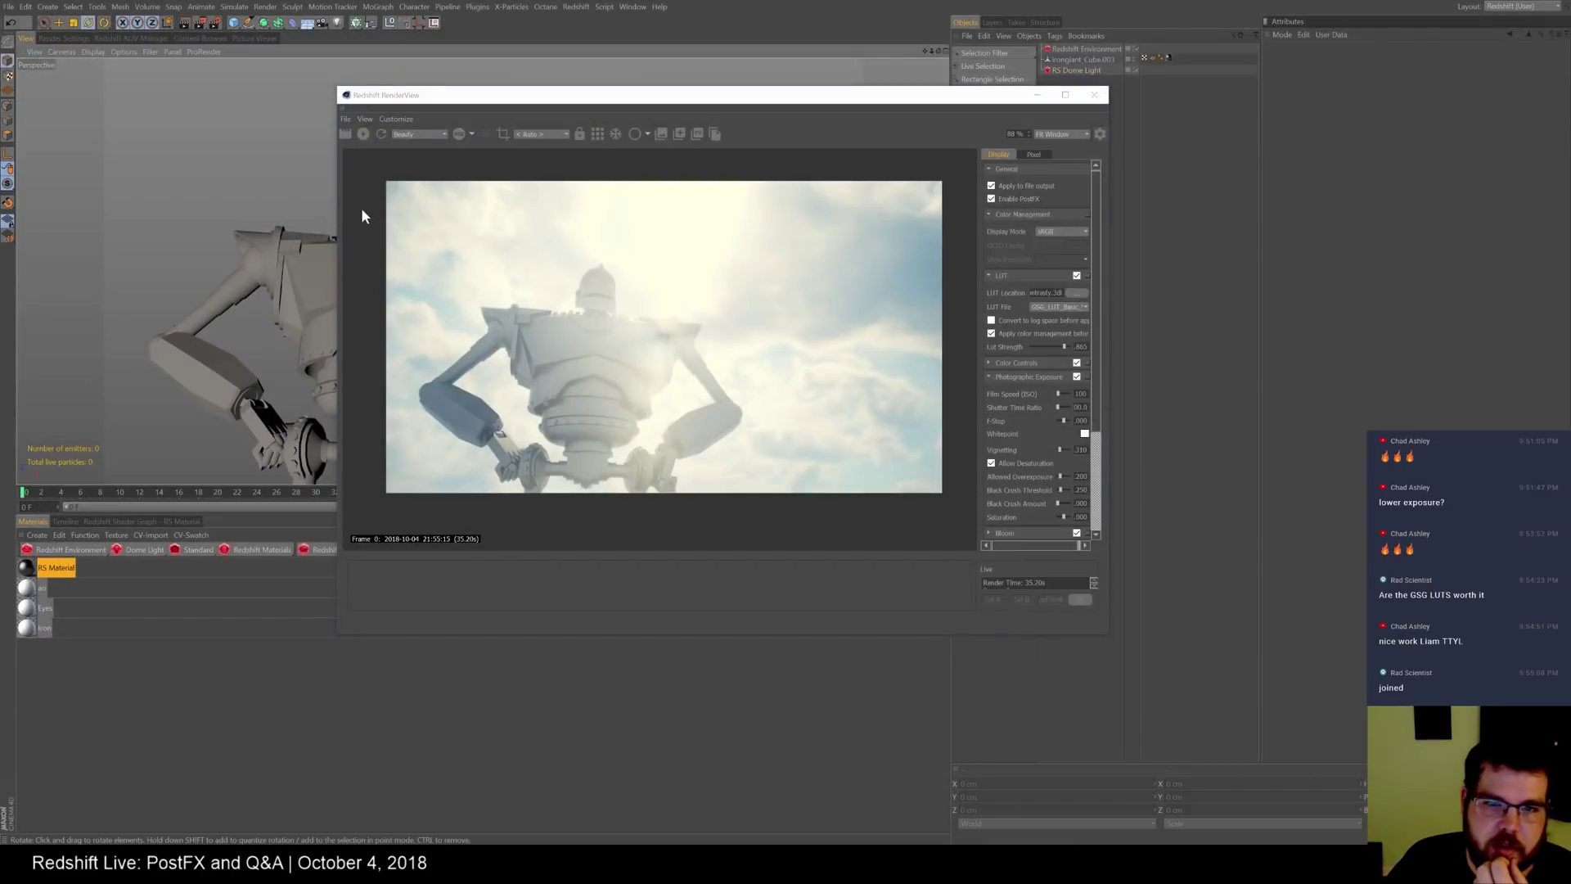
- Try several other LUTs from the Basic set on the render
left_click(1075, 311)
left_click(1060, 336)
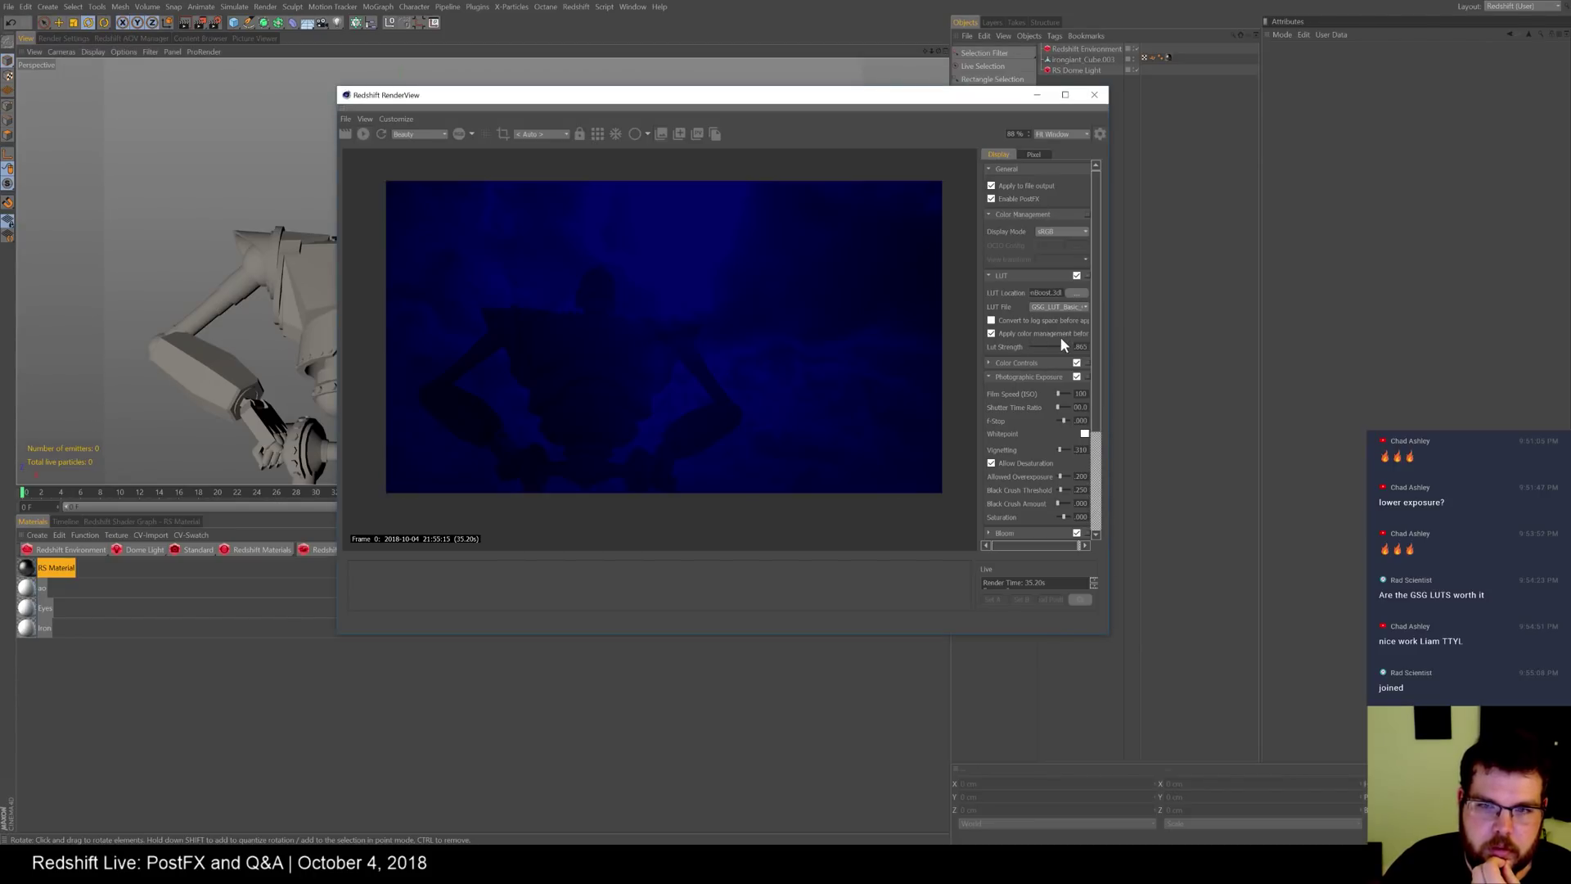
left_click(1063, 312)
left_click(1059, 344)
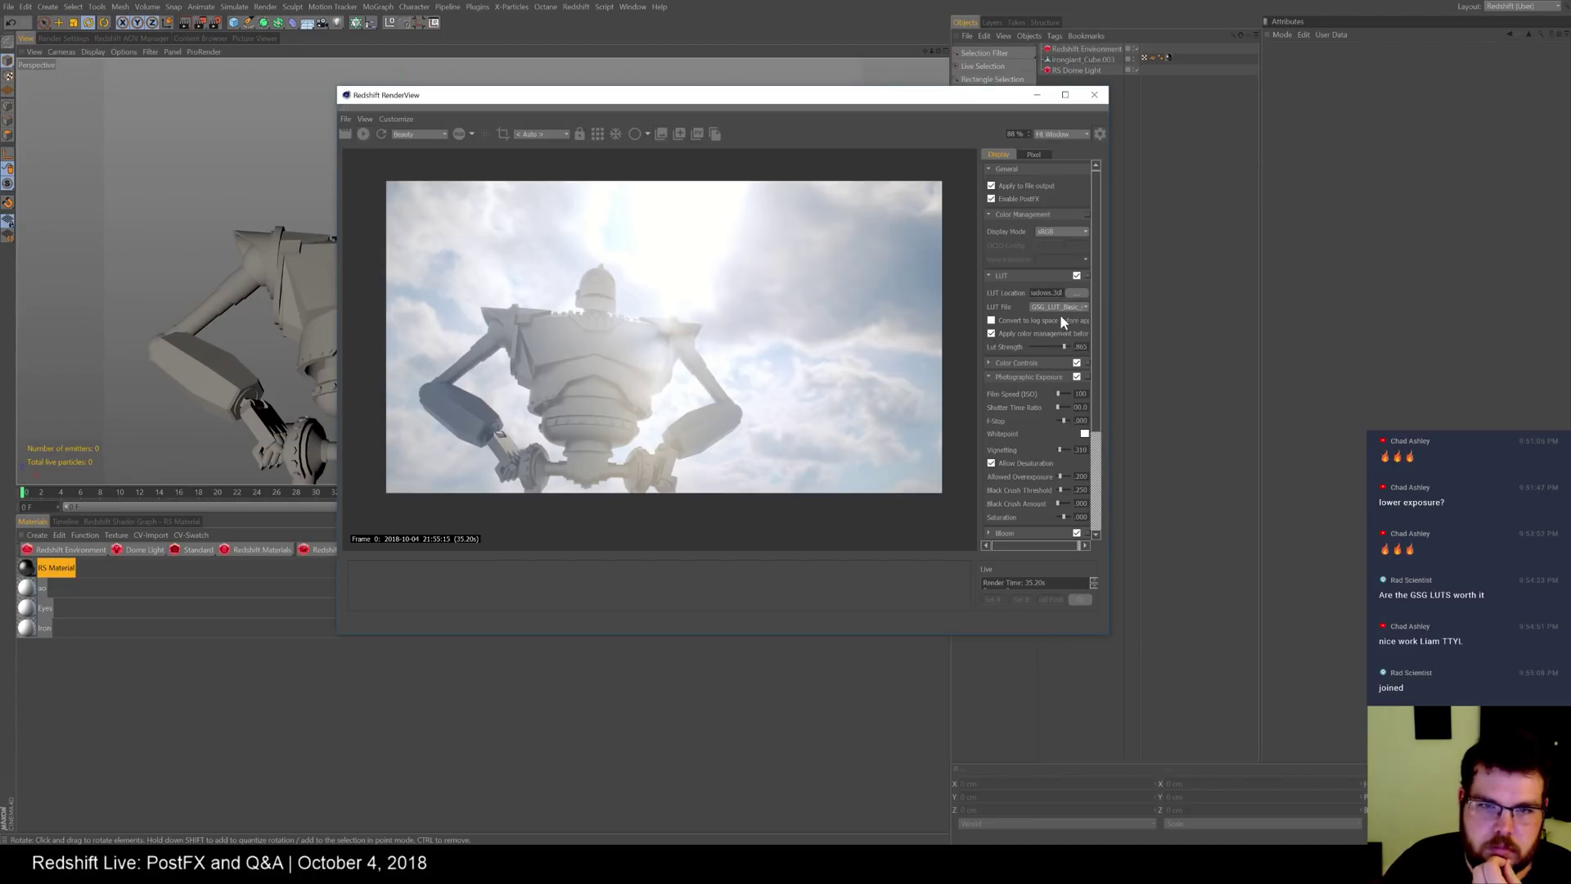
left_click(1063, 308)
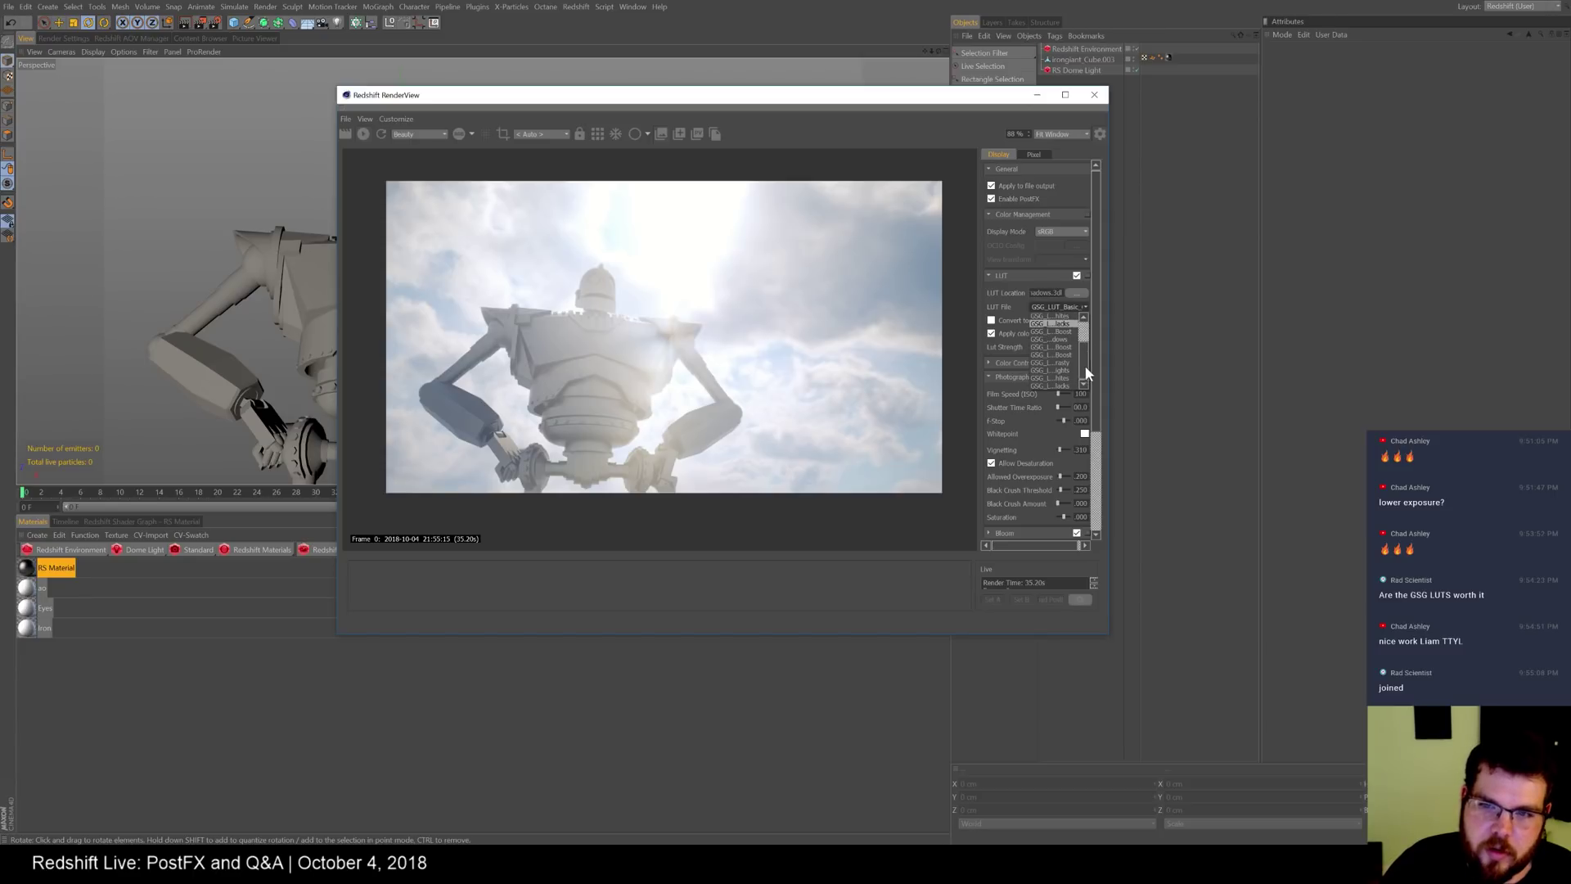
left_click(1059, 385)
- Load GSG_LUT_Everyday_Pro_Color.3dl from the 3DL folder of the 02_Everyday LUTs
left_click(1076, 289)
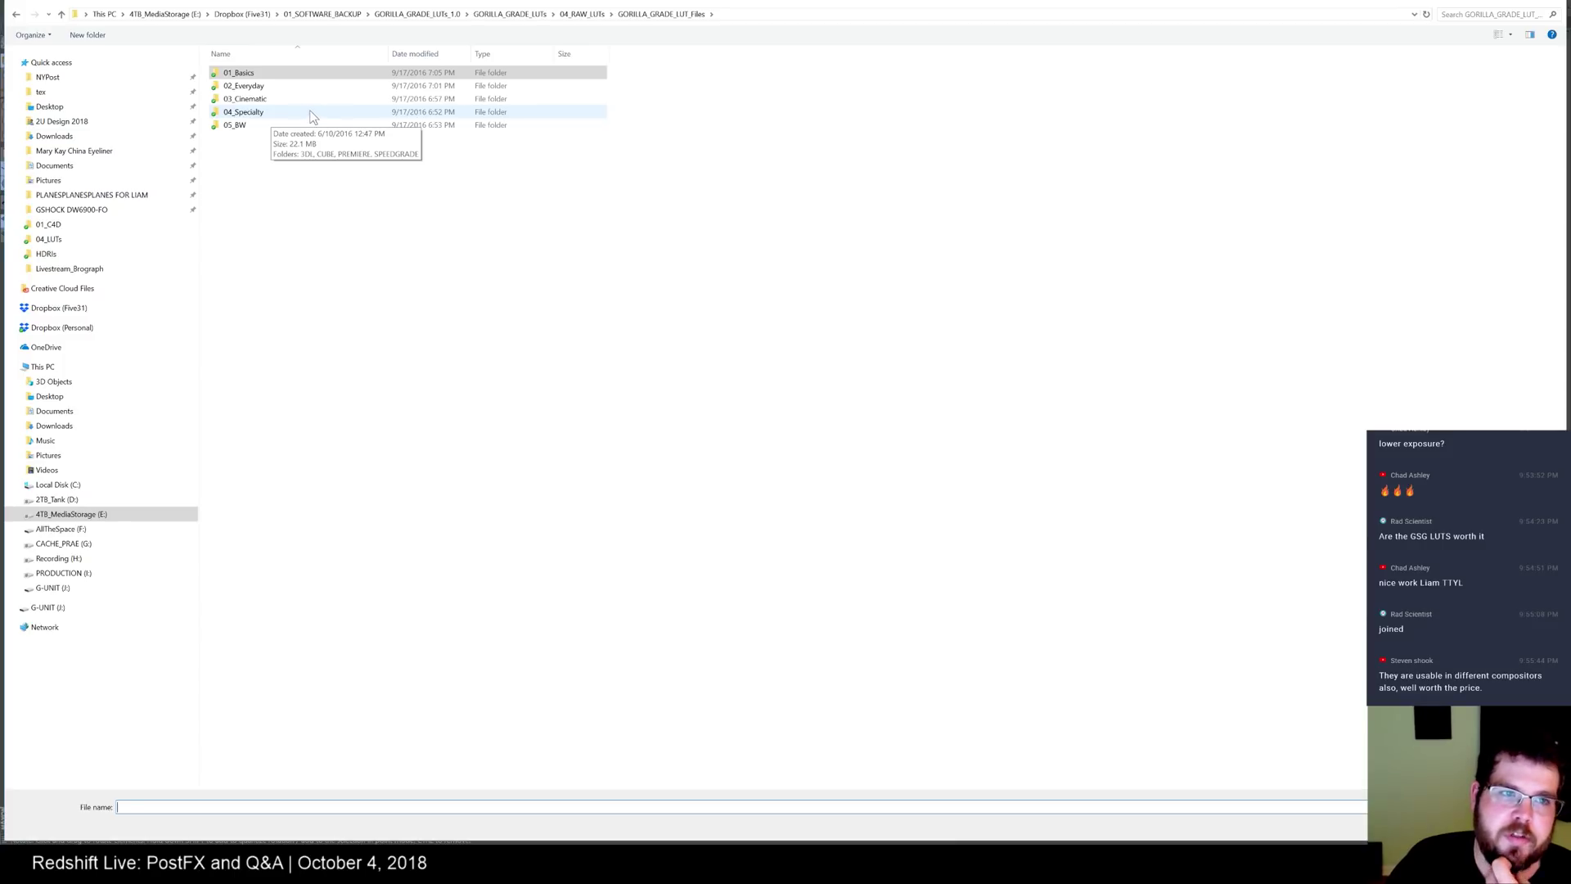
double_click(271, 87)
double_click(276, 73)
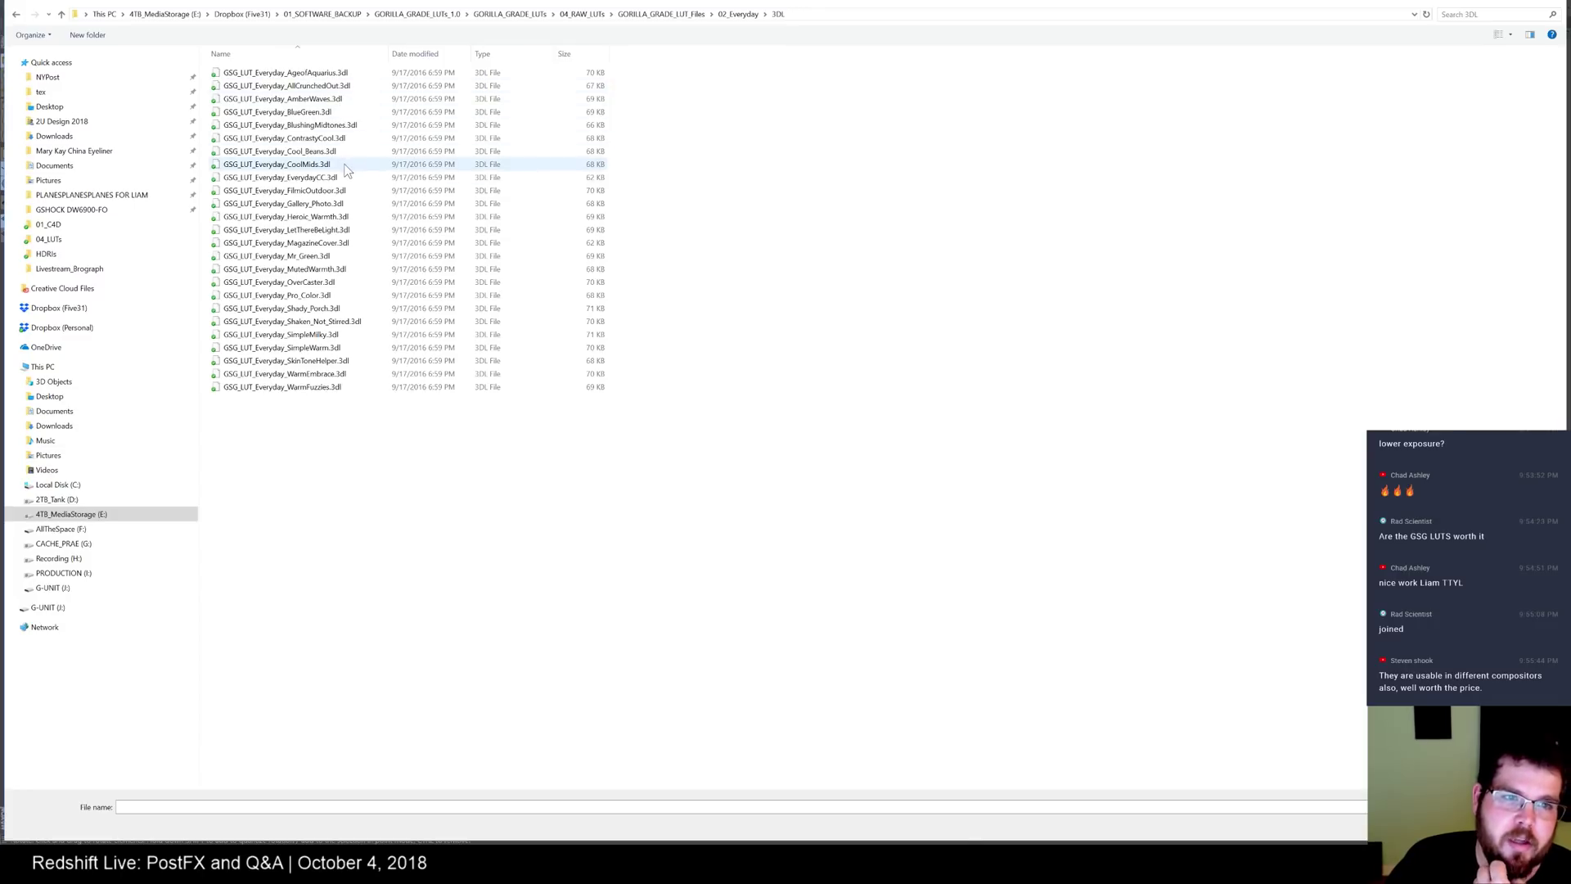
double_click(313, 295)
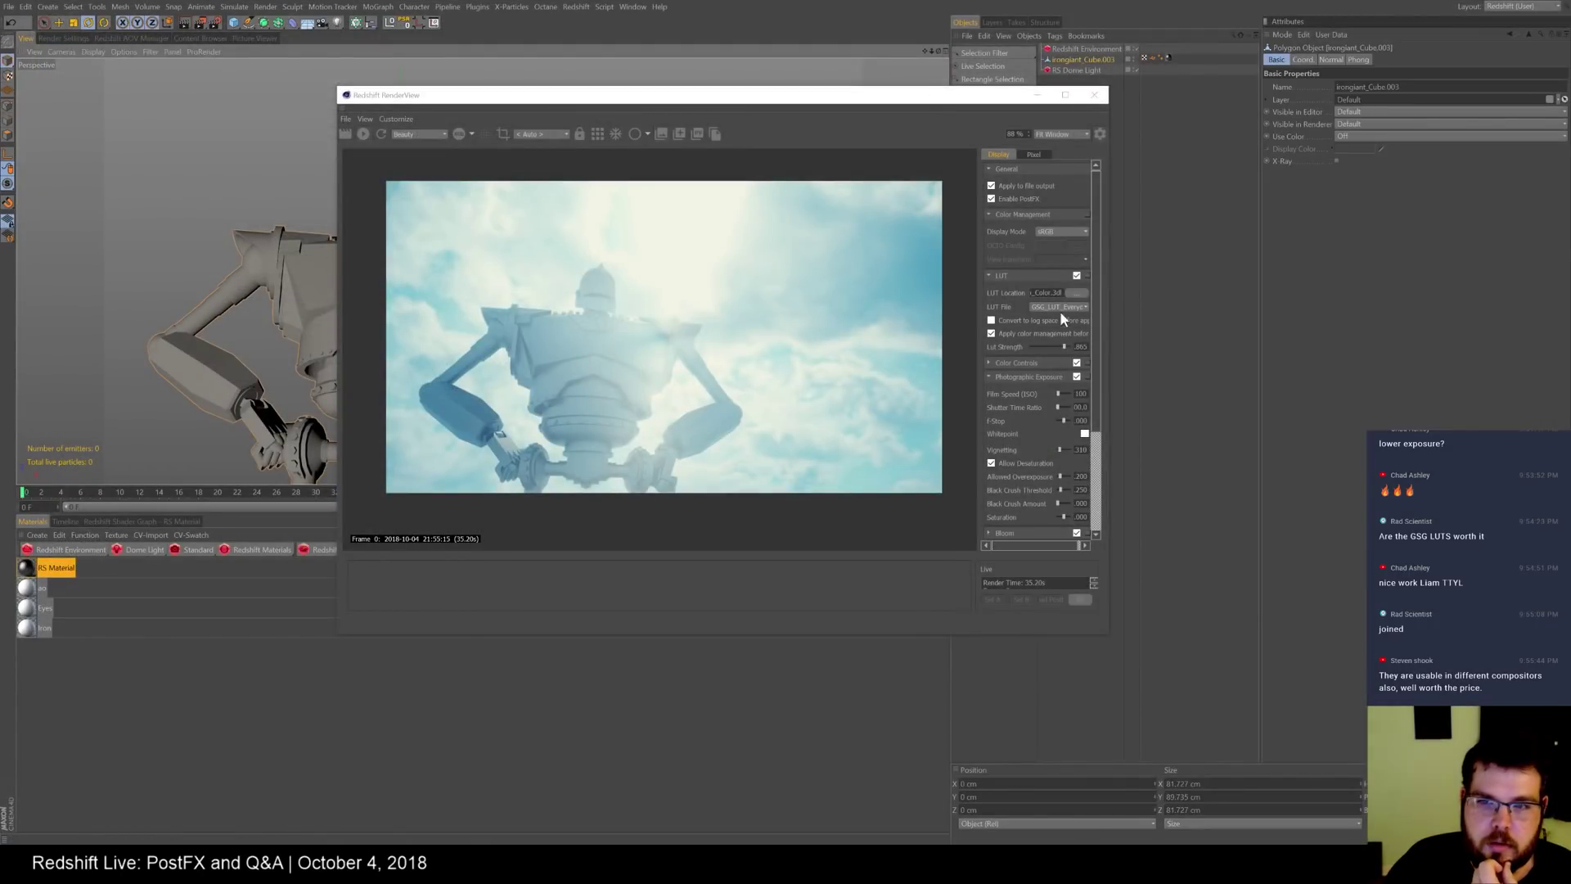
- Try the Everyday Gallery_Photo LUT and the Everyday MutedWarmth LUT on the render
left_click(1082, 306)
left_click(1065, 330)
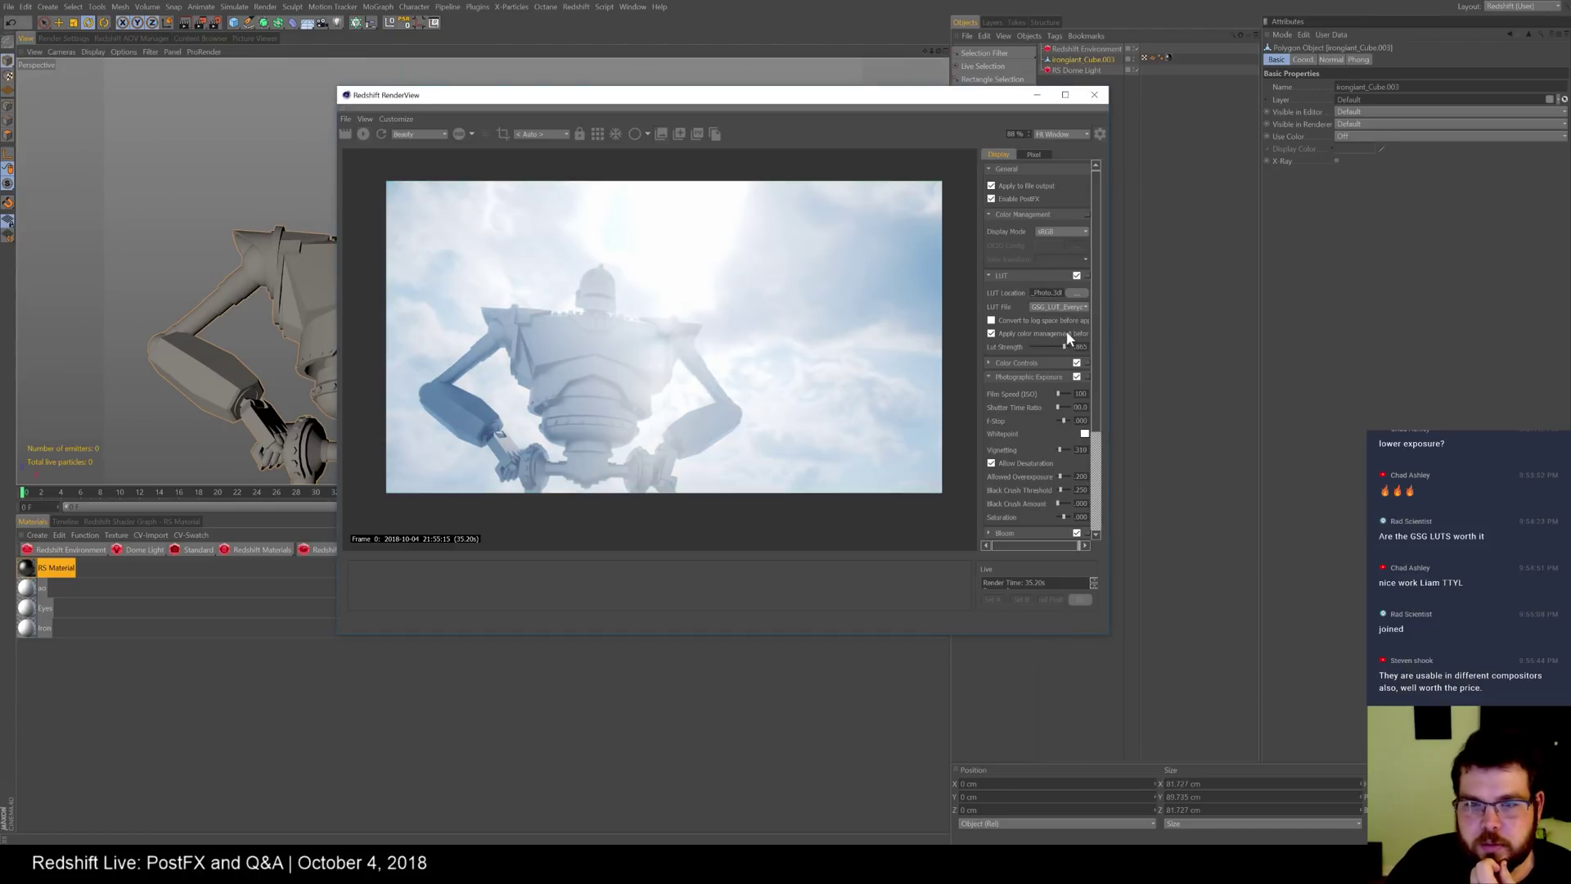
left_click(1083, 306)
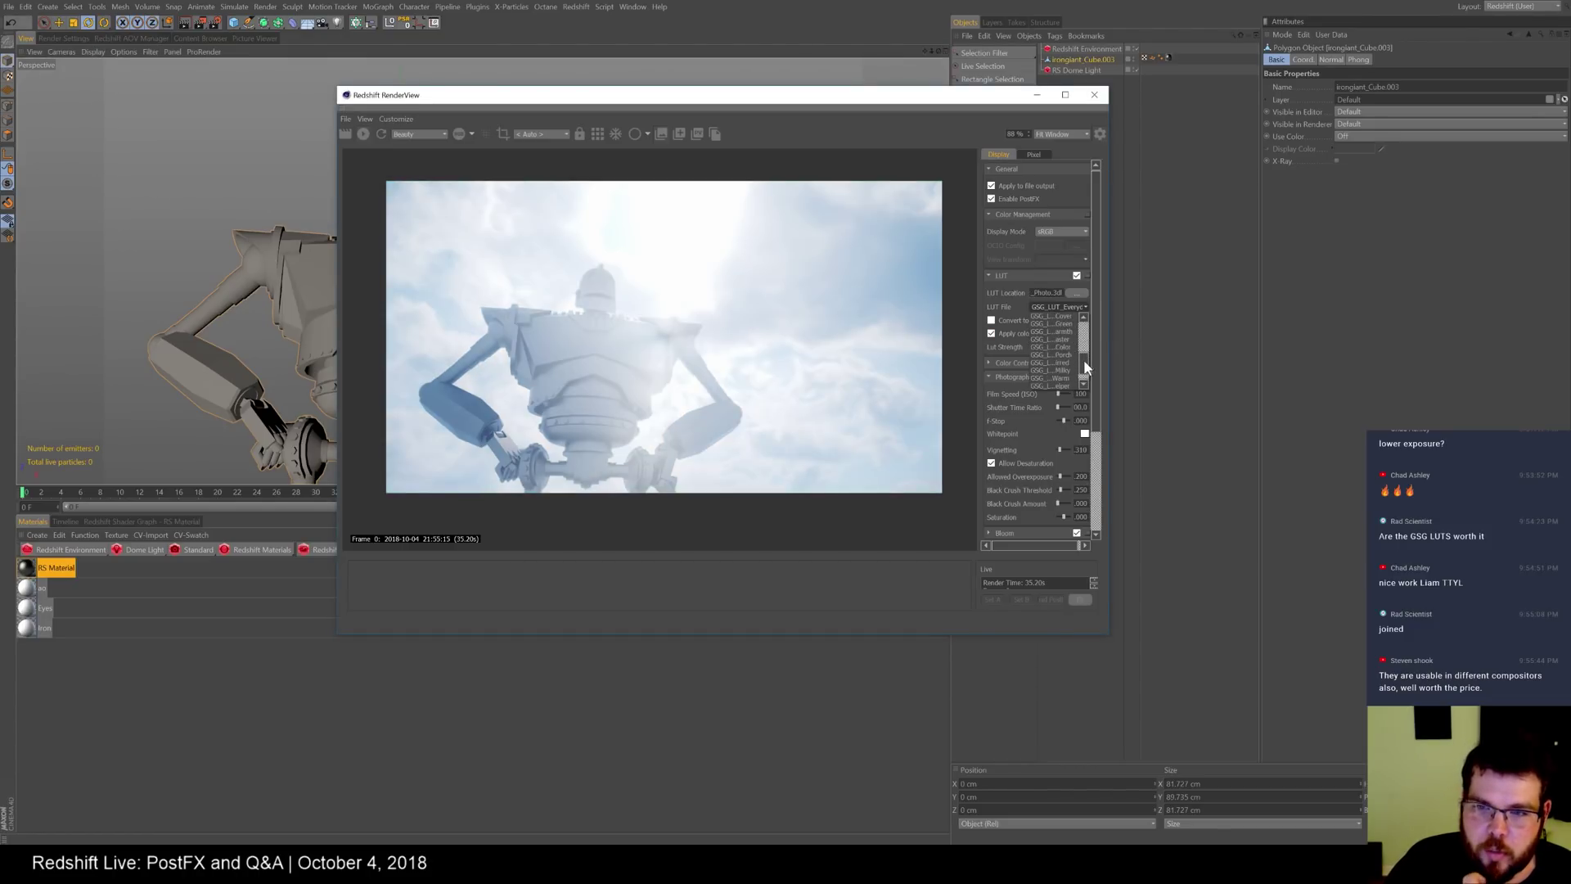
left_click(1067, 331)
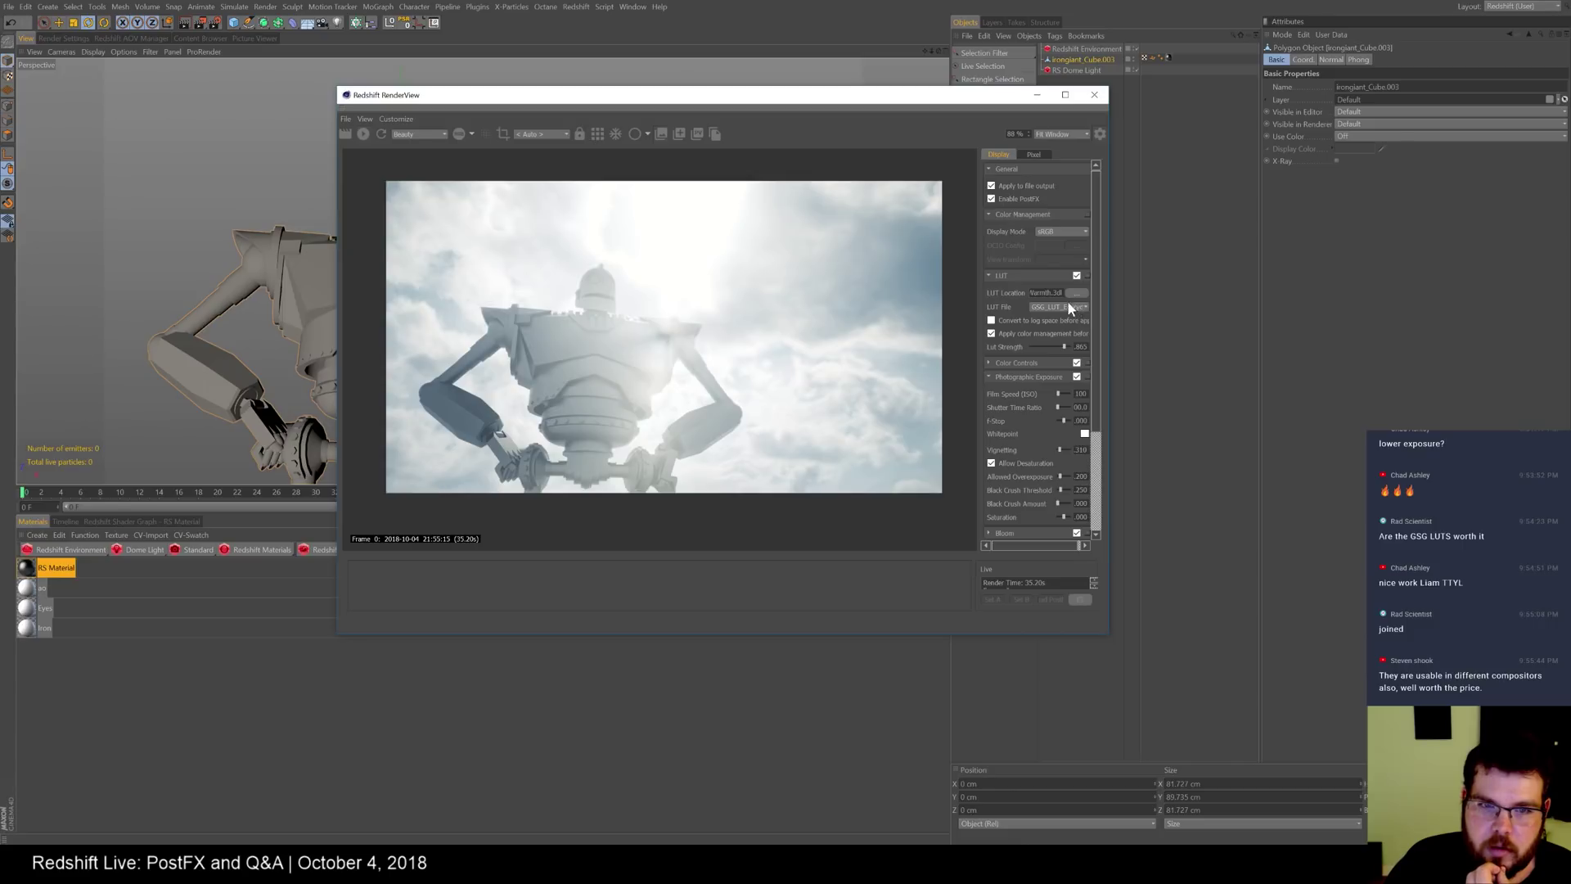
- Browse to the 3DL folder of the 03_Cinematic LUTs and select GSG_LUT_Cinematic_Napalm_in_the_Morning.3dl
left_click(1077, 294)
left_click(667, 14)
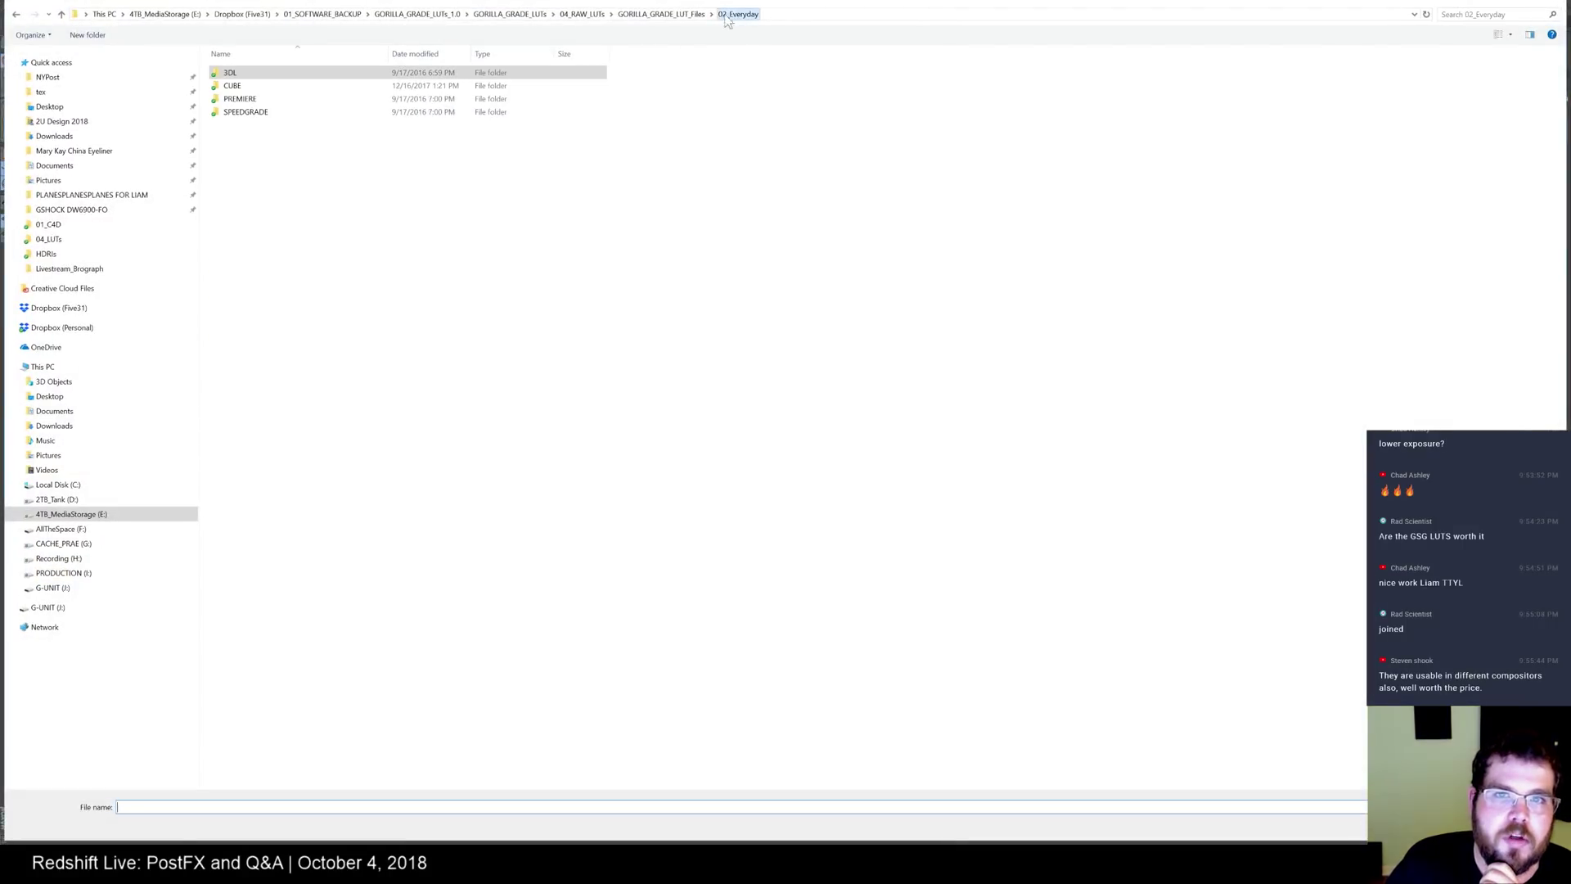
double_click(287, 97)
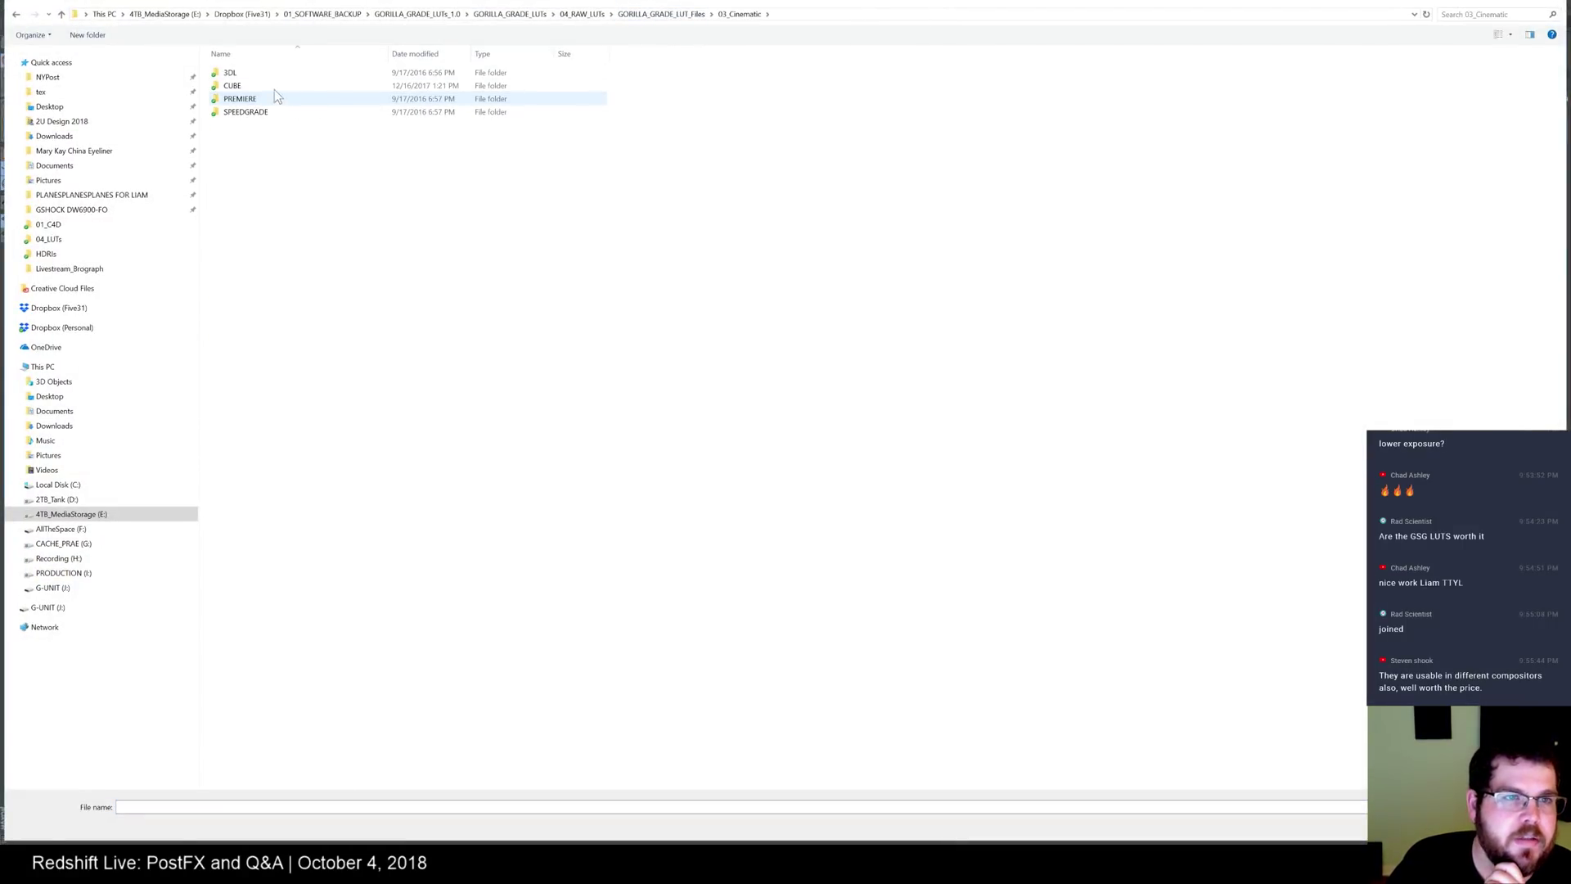
left_click(273, 74)
double_click(273, 73)
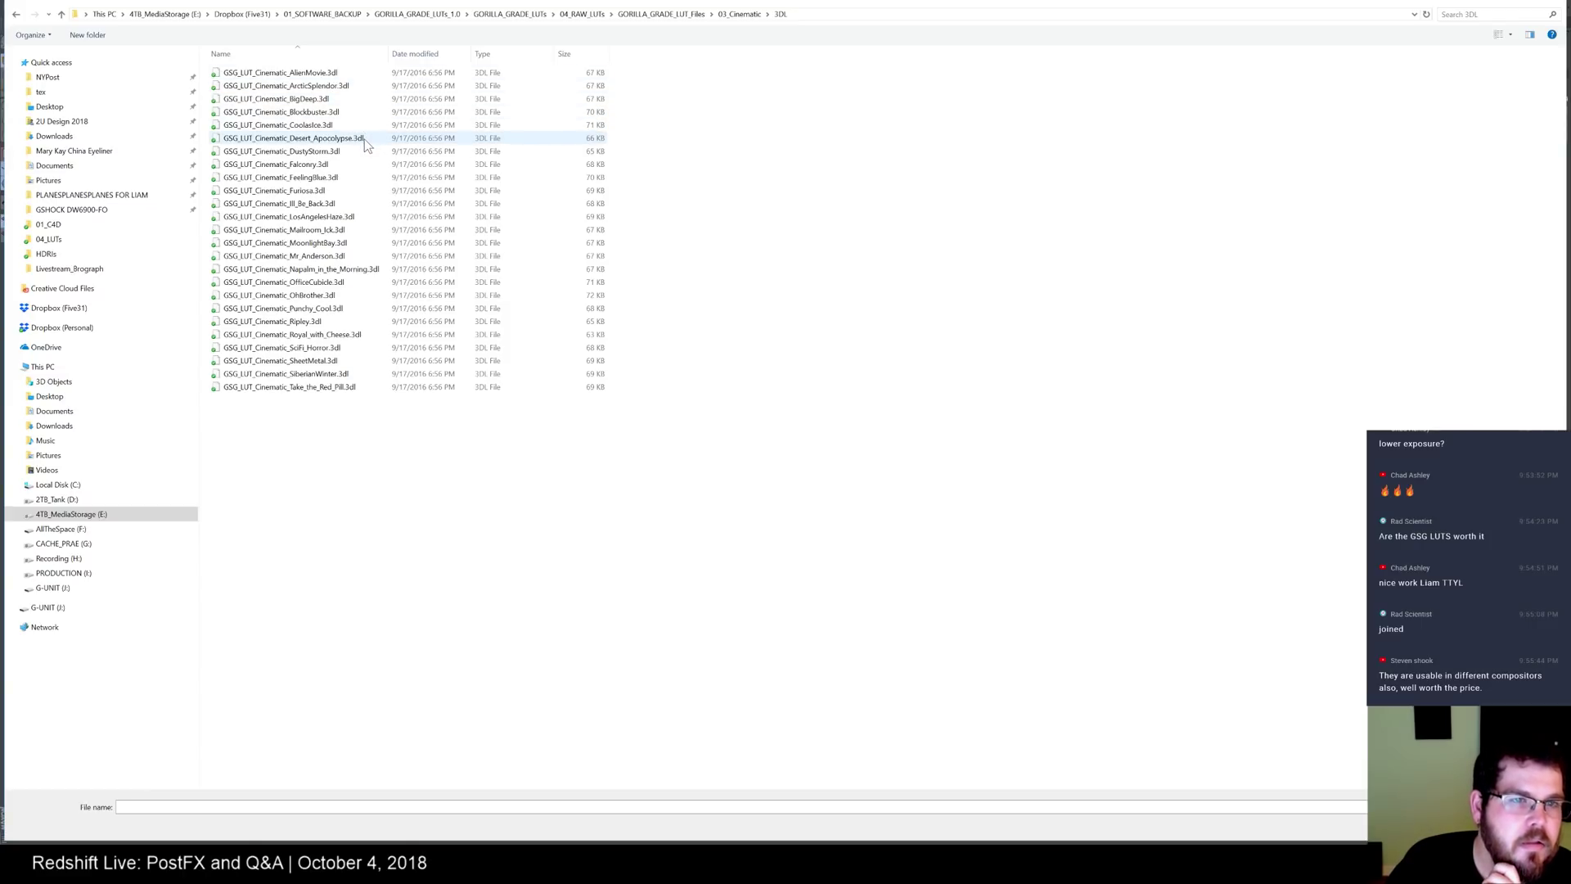
left_click(327, 268)
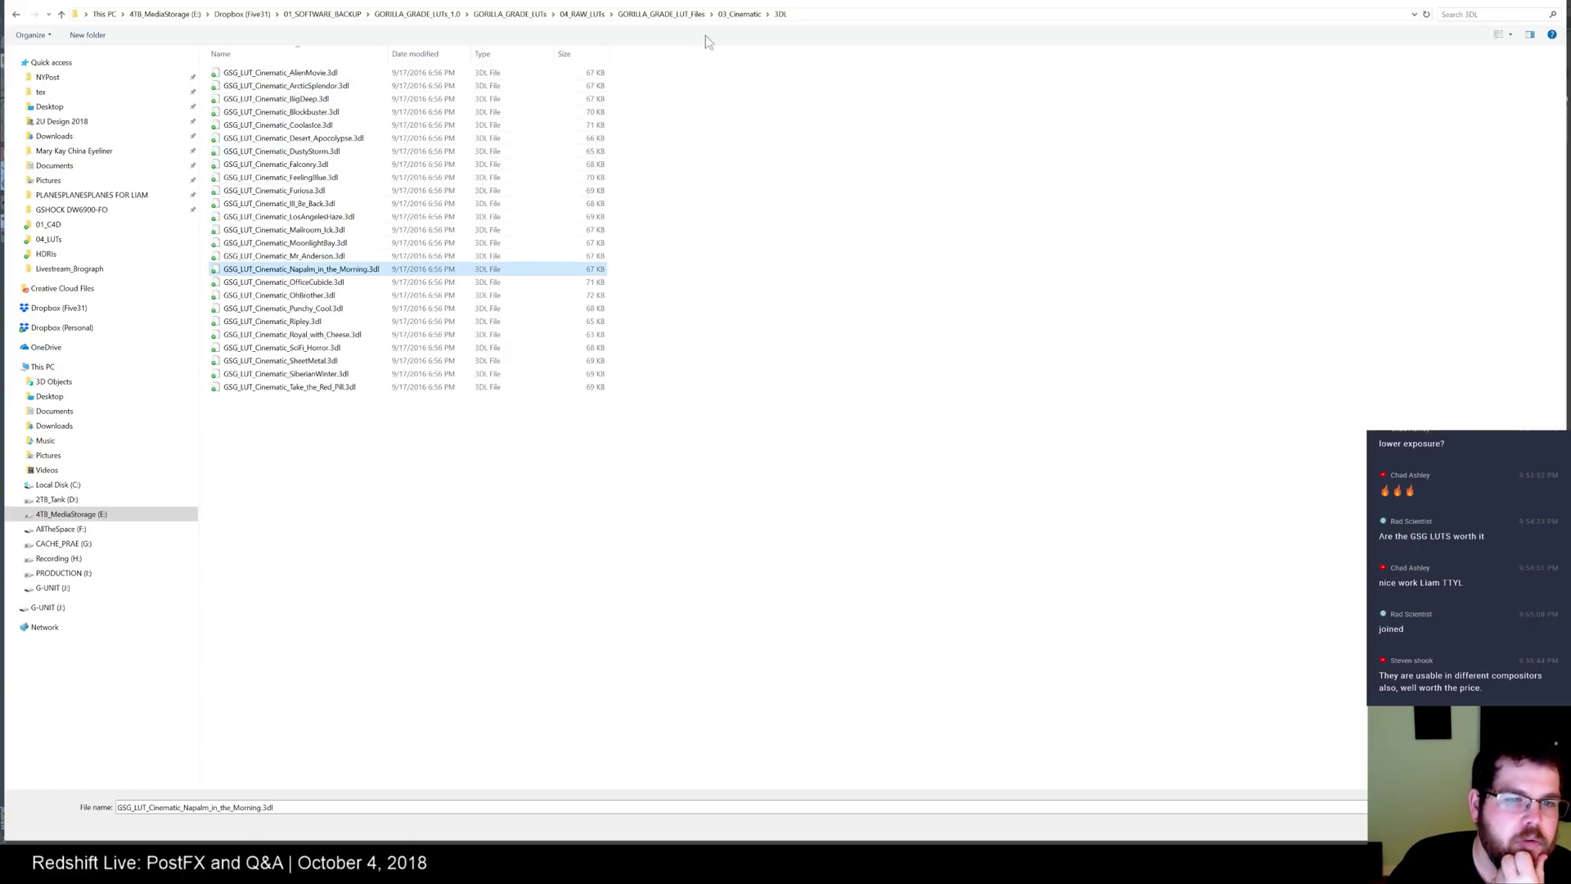
- Load GSG_LUT_Specialty_BattleWarmth.3dl from the 3DL folder of the 04_Specialty LUTs
left_click(661, 13)
double_click(252, 112)
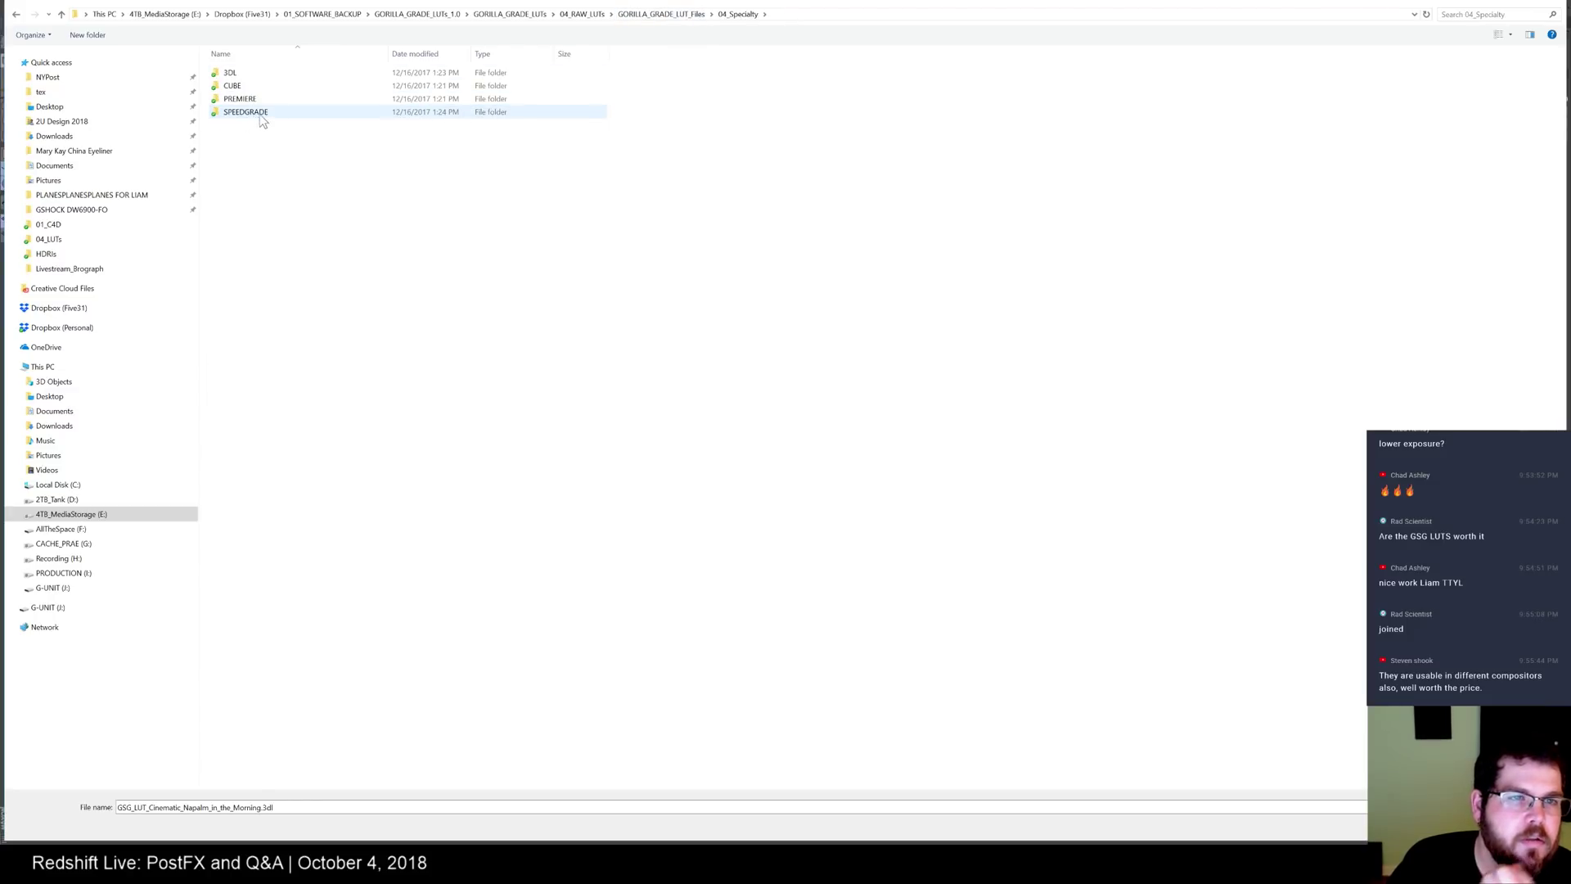
double_click(246, 73)
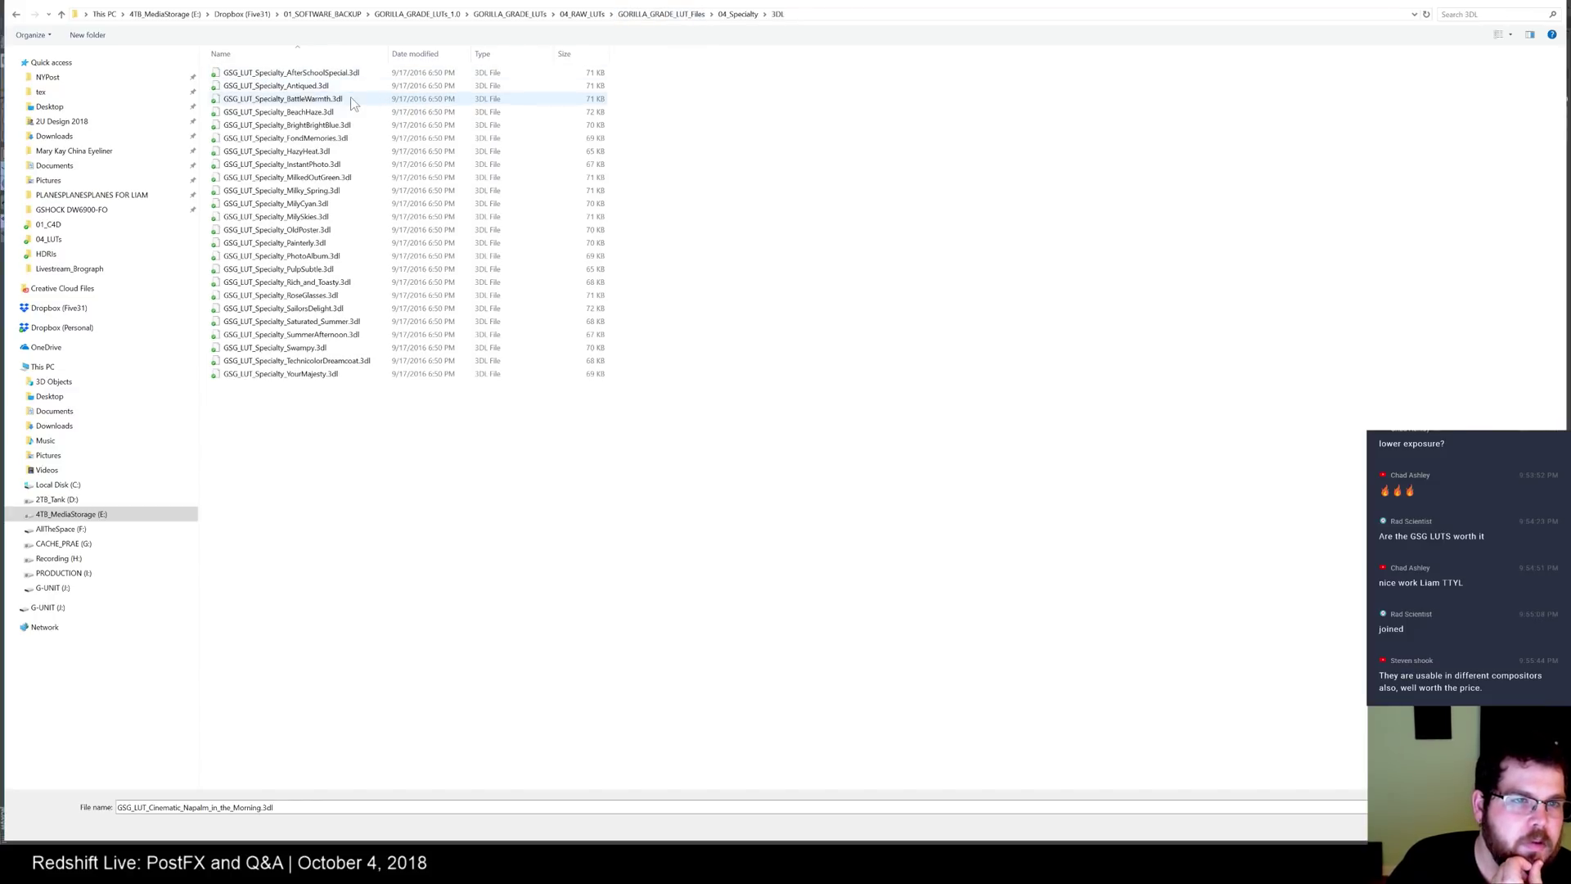
double_click(282, 99)
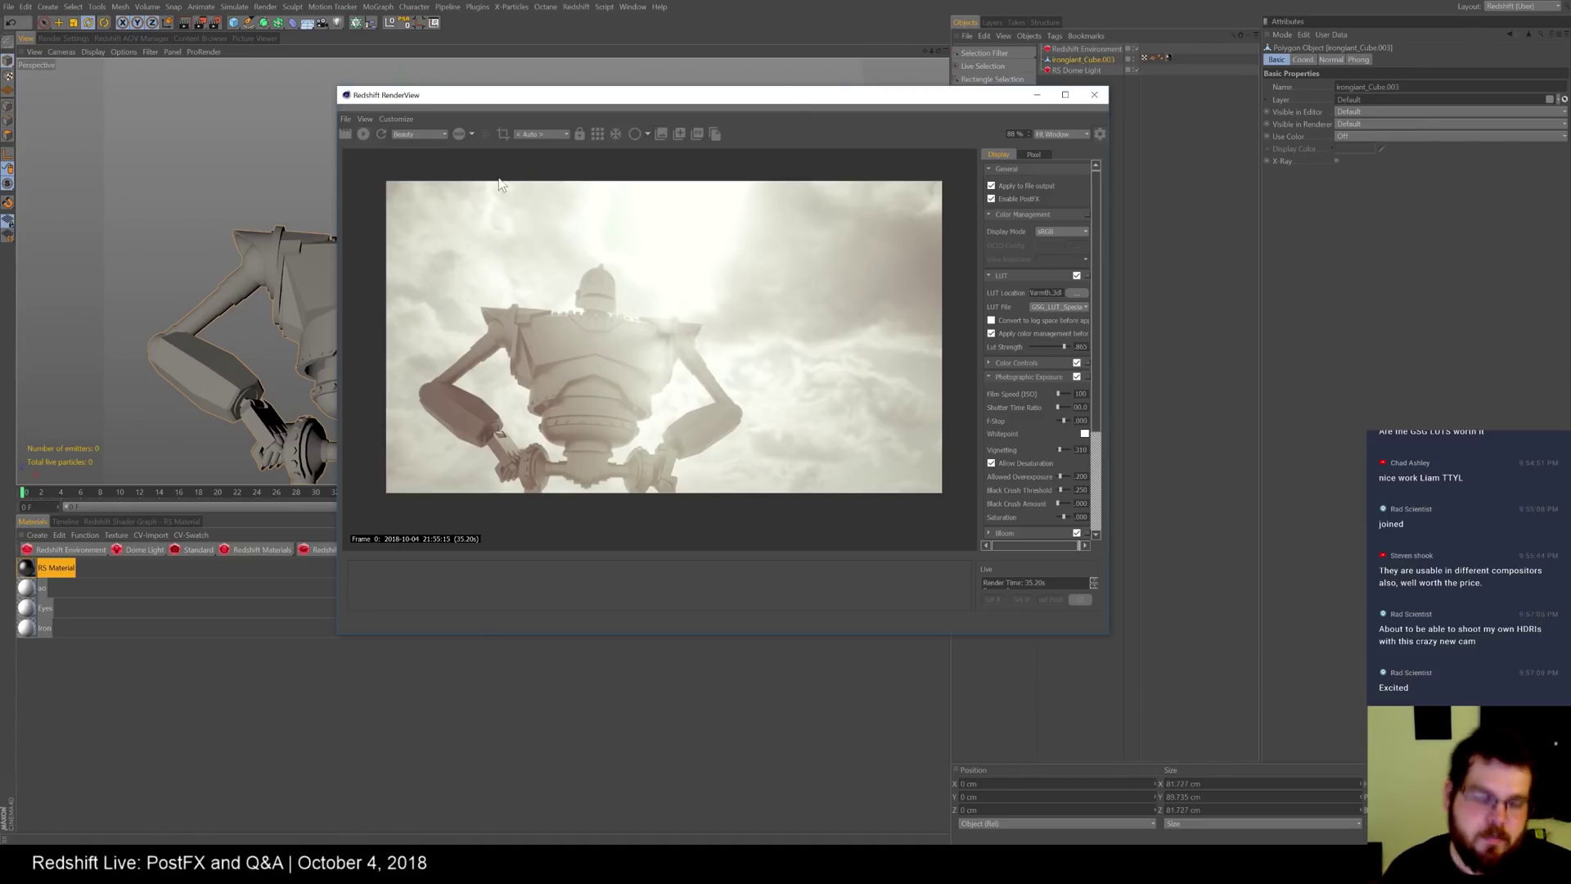
- Reframe the perspective view so the render looks up past the giant into the bright sky
mouse_move(249, 299)
left_mouse_down()
mouse_move(263, 317)
mouse_move(294, 237)
mouse_move(228, 273)
mouse_move(294, 329)
mouse_move(273, 298)
left_mouse_up()
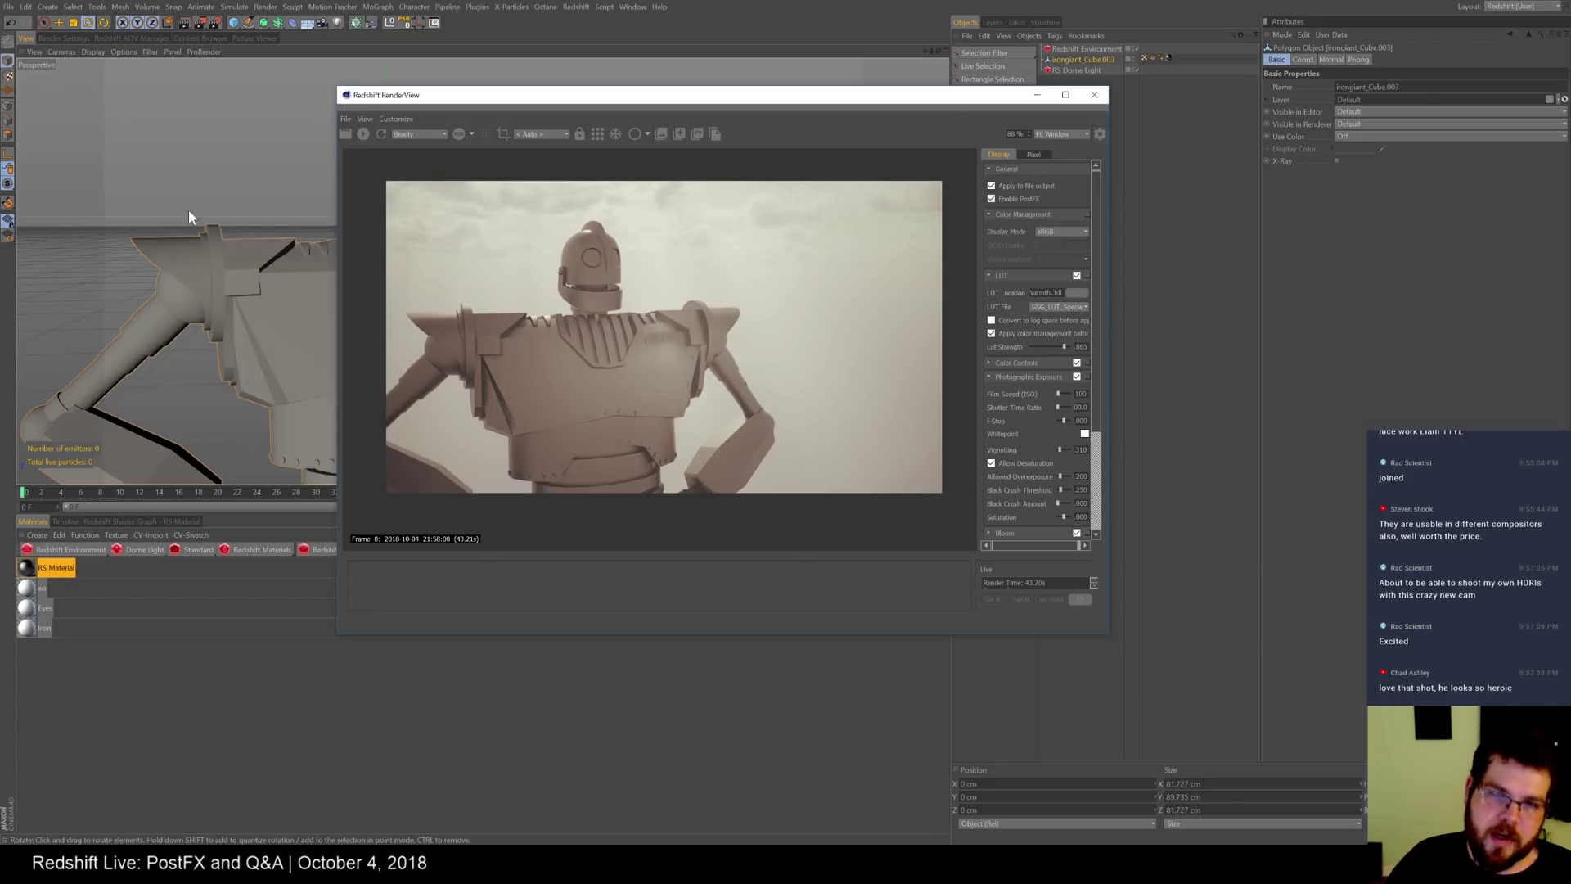
left_click_drag(263, 230, 239, 254, "alt")
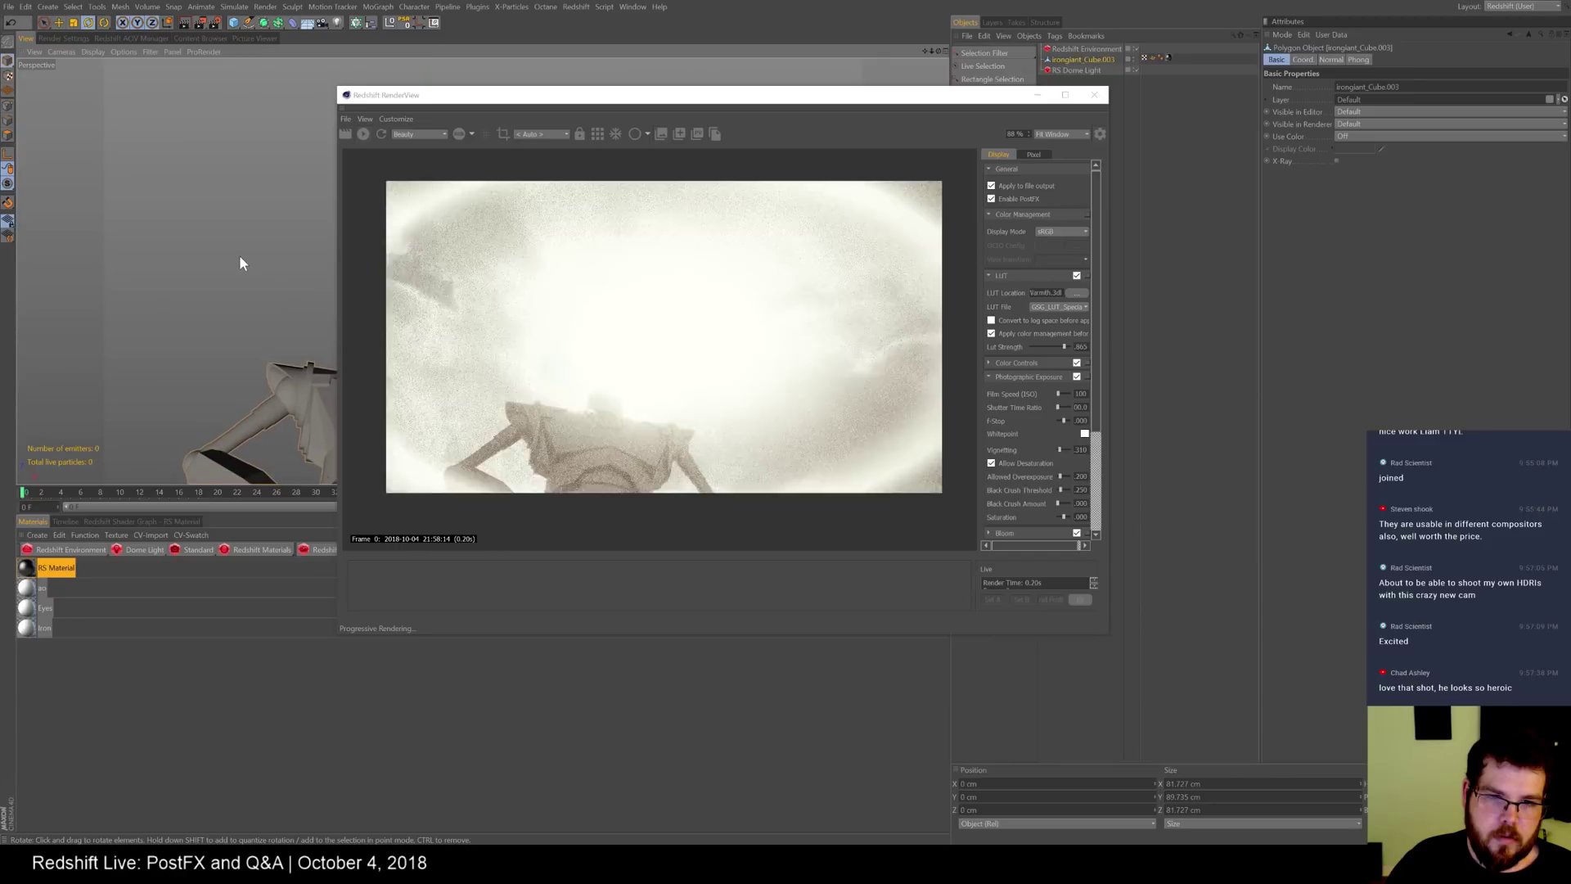
- Collapse the LUT, Color Controls and Photographic Exposure settings, and raise Flare Chromatic to about 0.615
left_click(989, 363)
scroll(1094, 352, "down", 1)
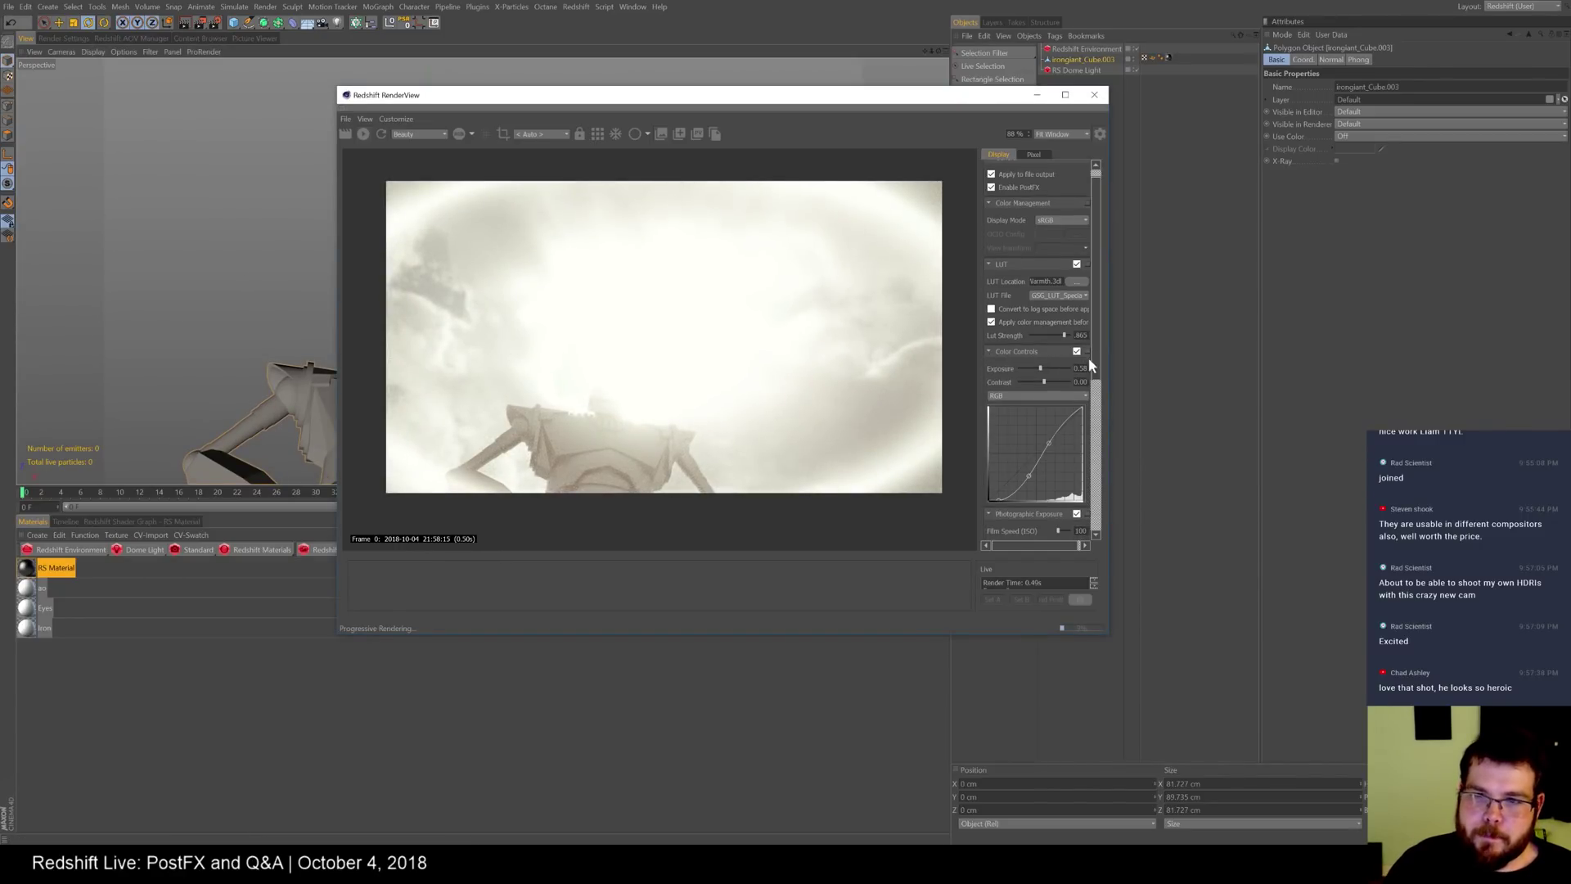
left_click(989, 352)
left_click(989, 264)
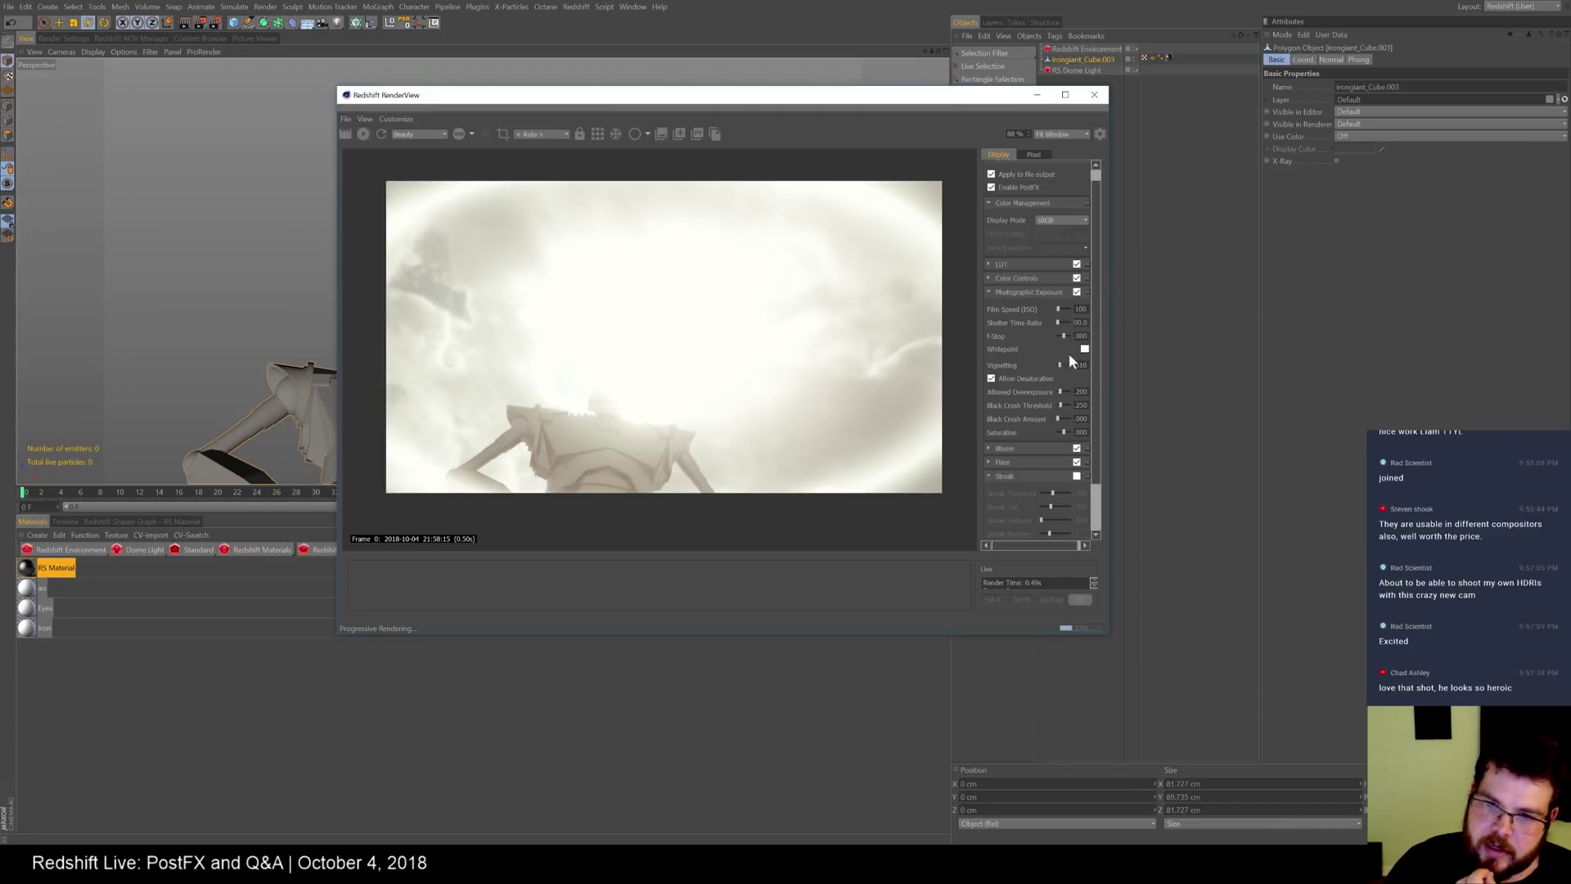
left_click(989, 292)
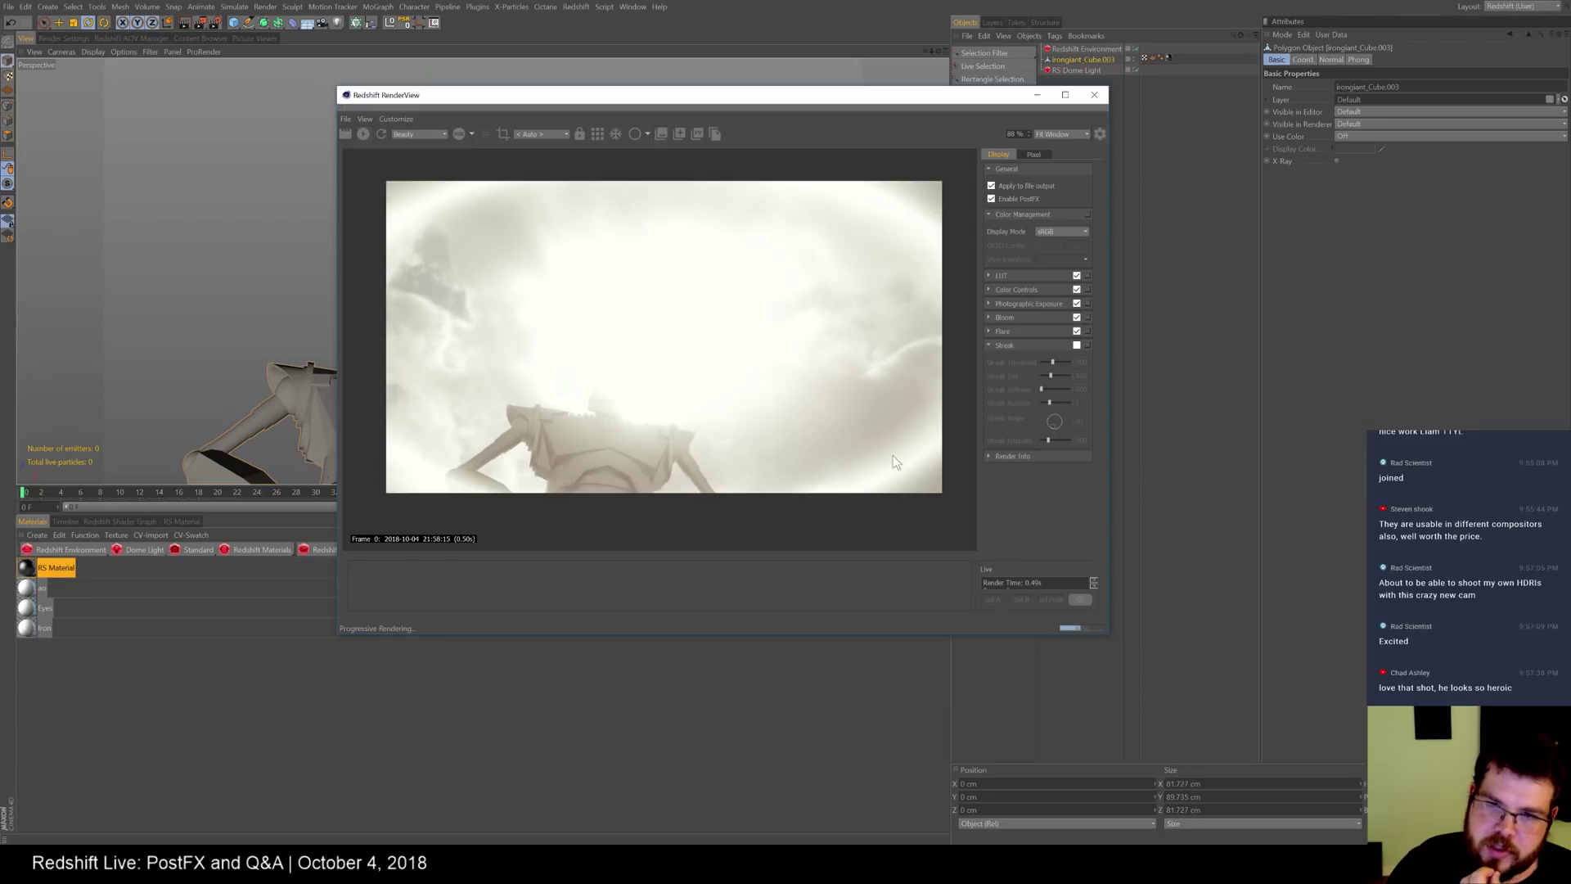
left_click(989, 331)
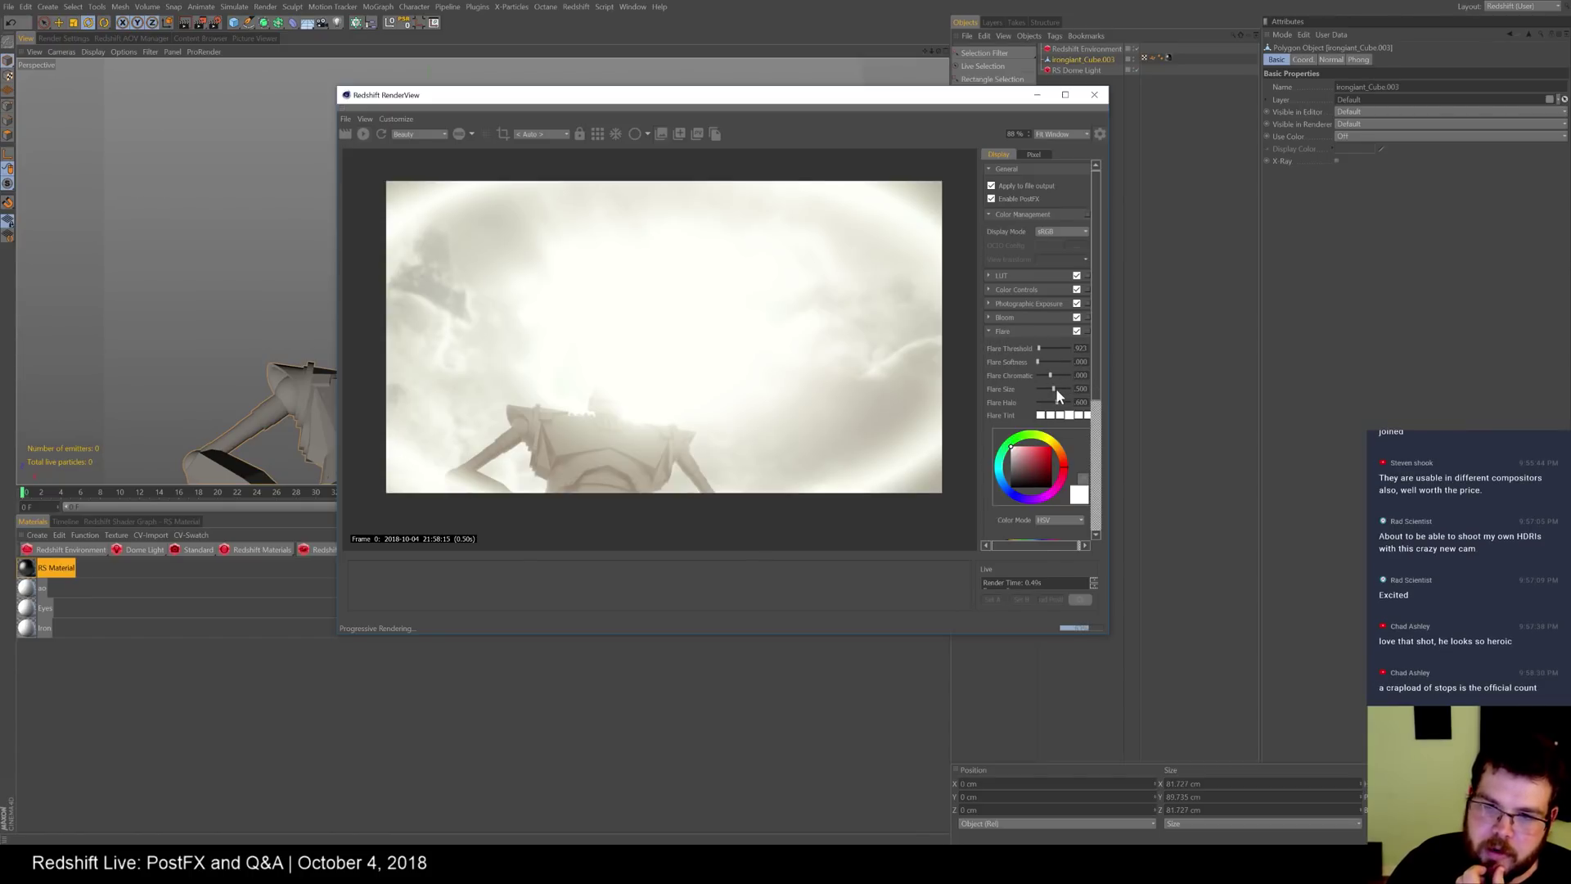
left_click_drag(1051, 375, 1068, 375)
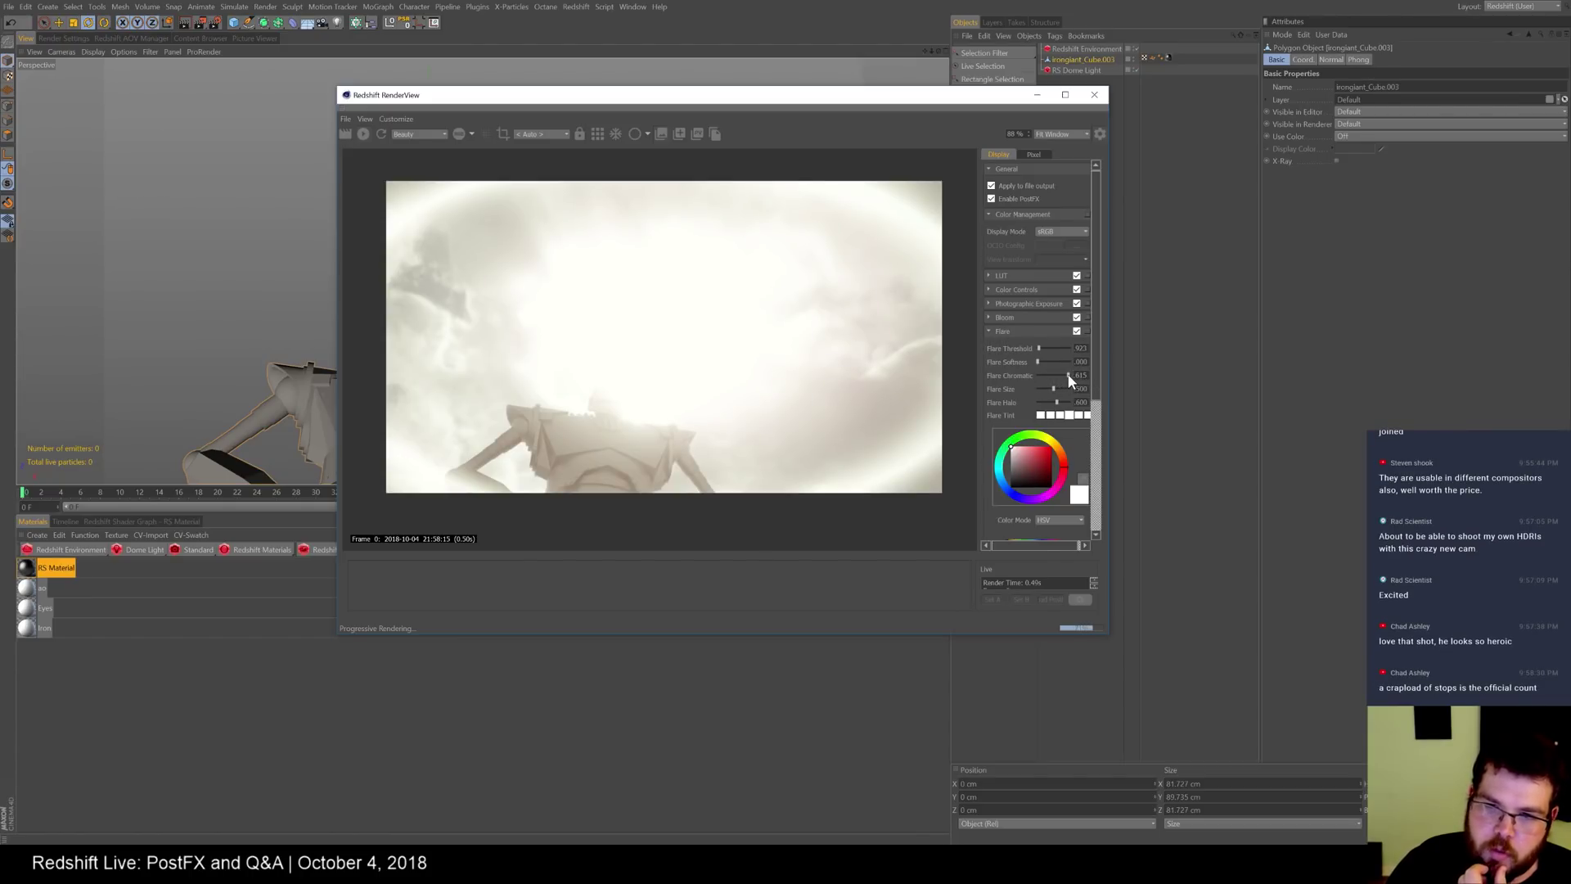
- Set Flare Chromatic to about 0.718, Flare Size to 0.269 and Flare Halo to 0.577, and reframe the perspective view on the giant's head and torso
left_click_drag(1050, 389, 1055, 403)
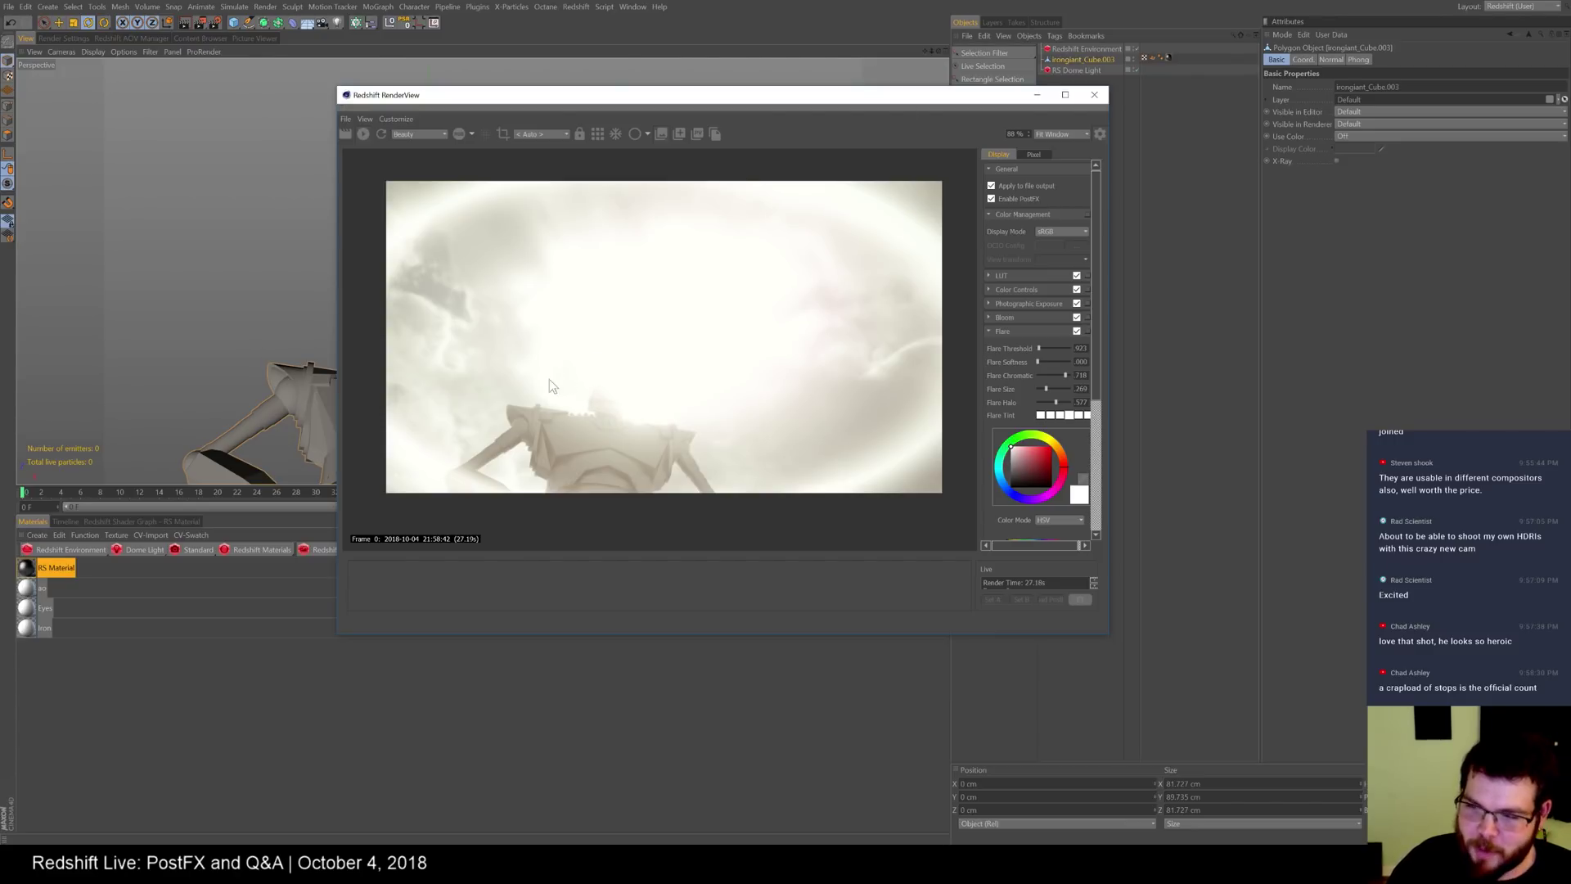
left_click_drag(258, 350, 298, 373, "alt")
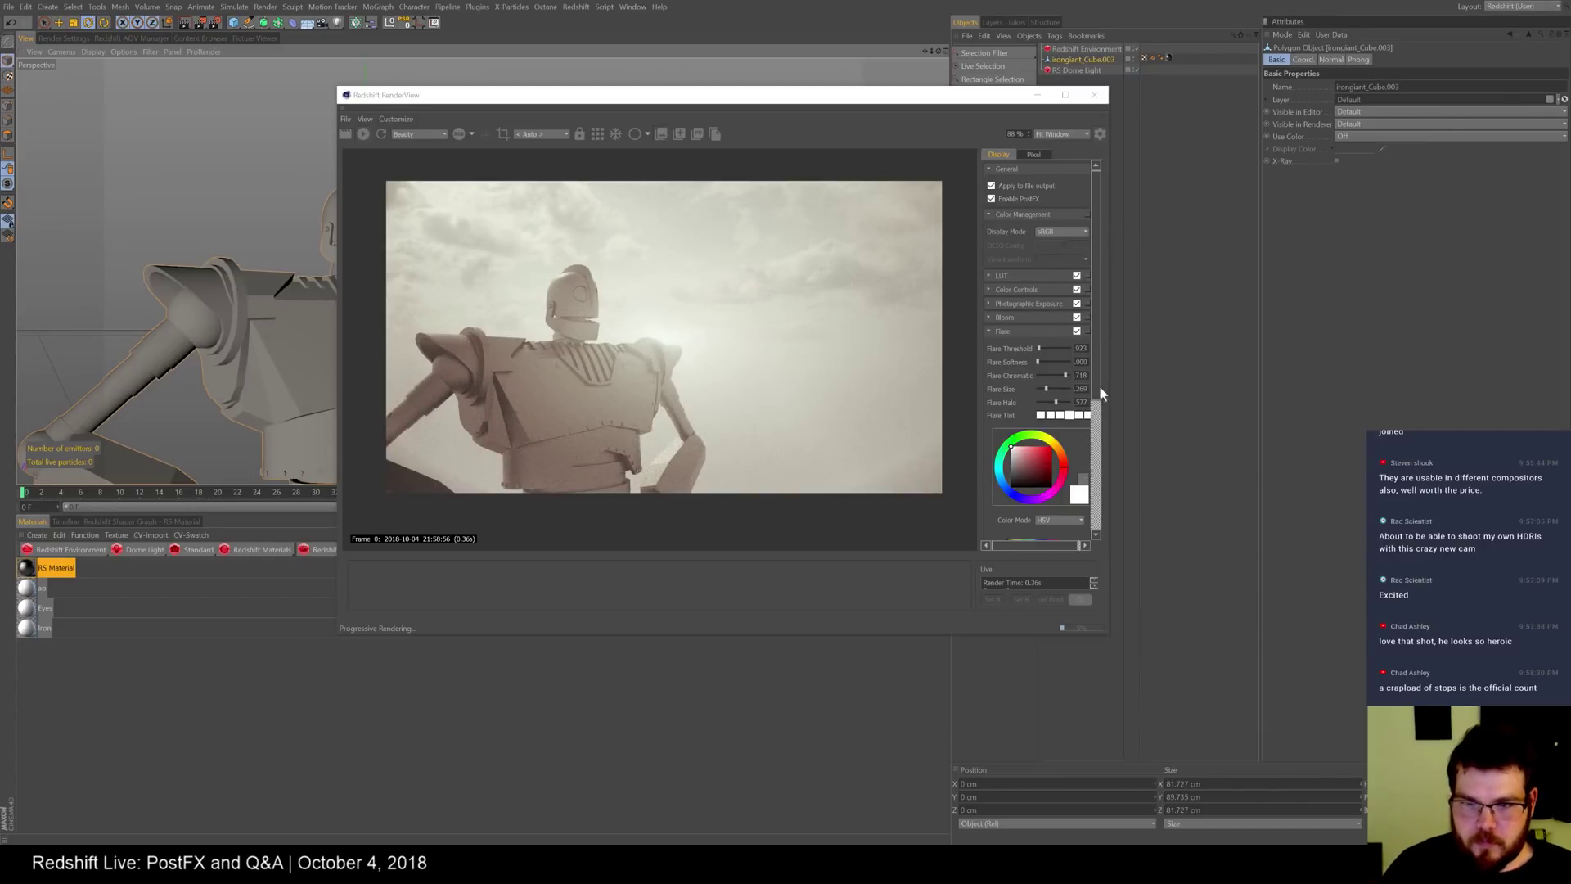
- Collapse the Flare settings, set the LUT strength to about 0.750, and switch the render preview to bucket rendering
left_click(1000, 332)
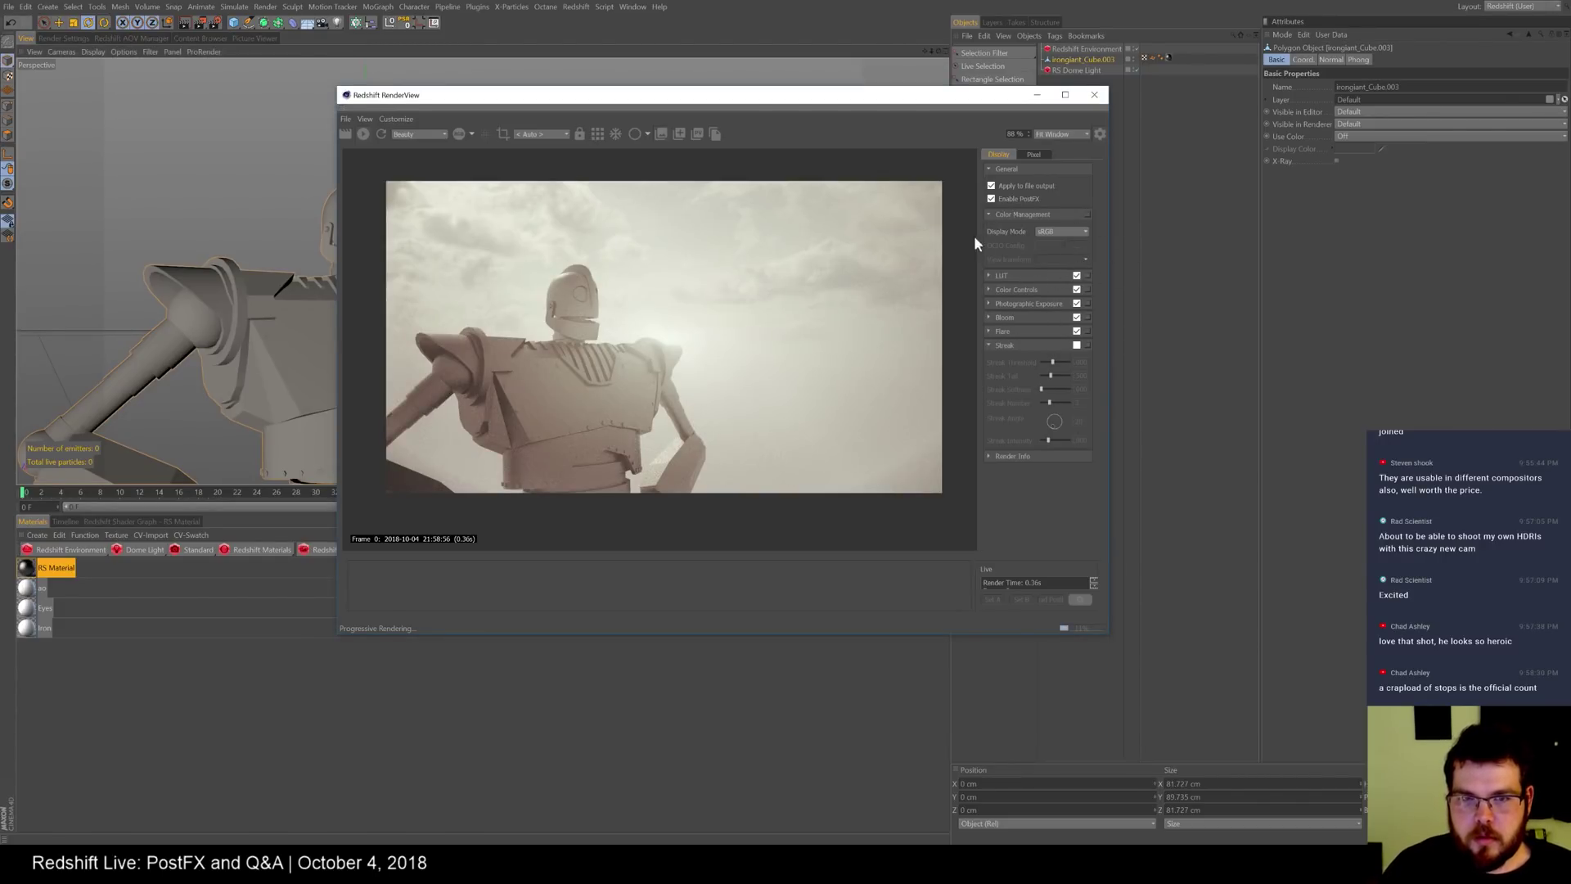
left_click(988, 276)
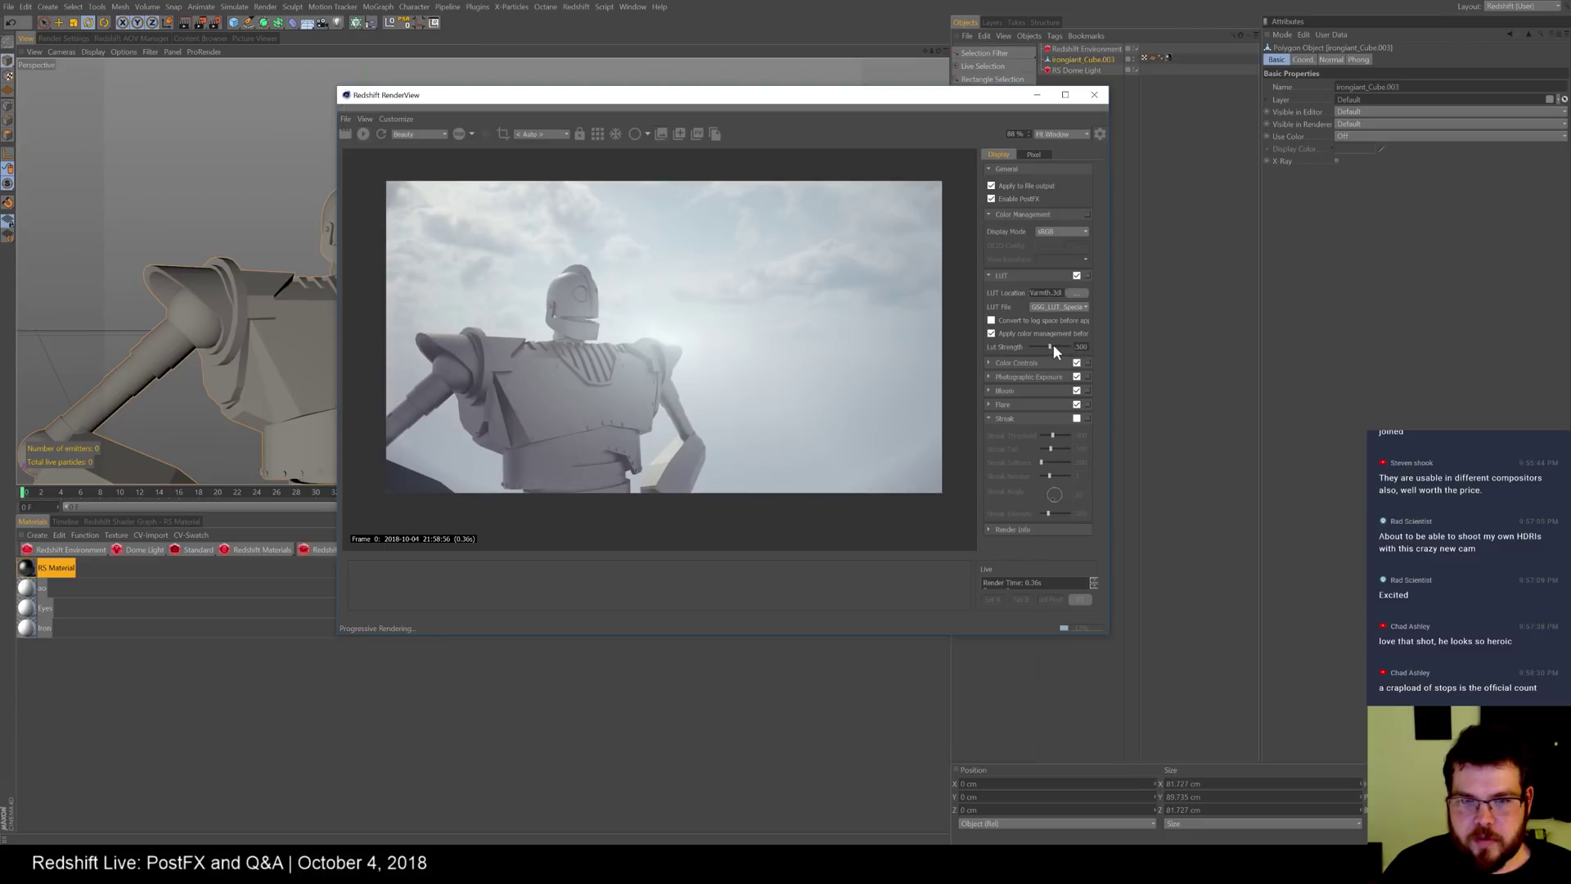
left_click_drag(1061, 347, 1058, 346)
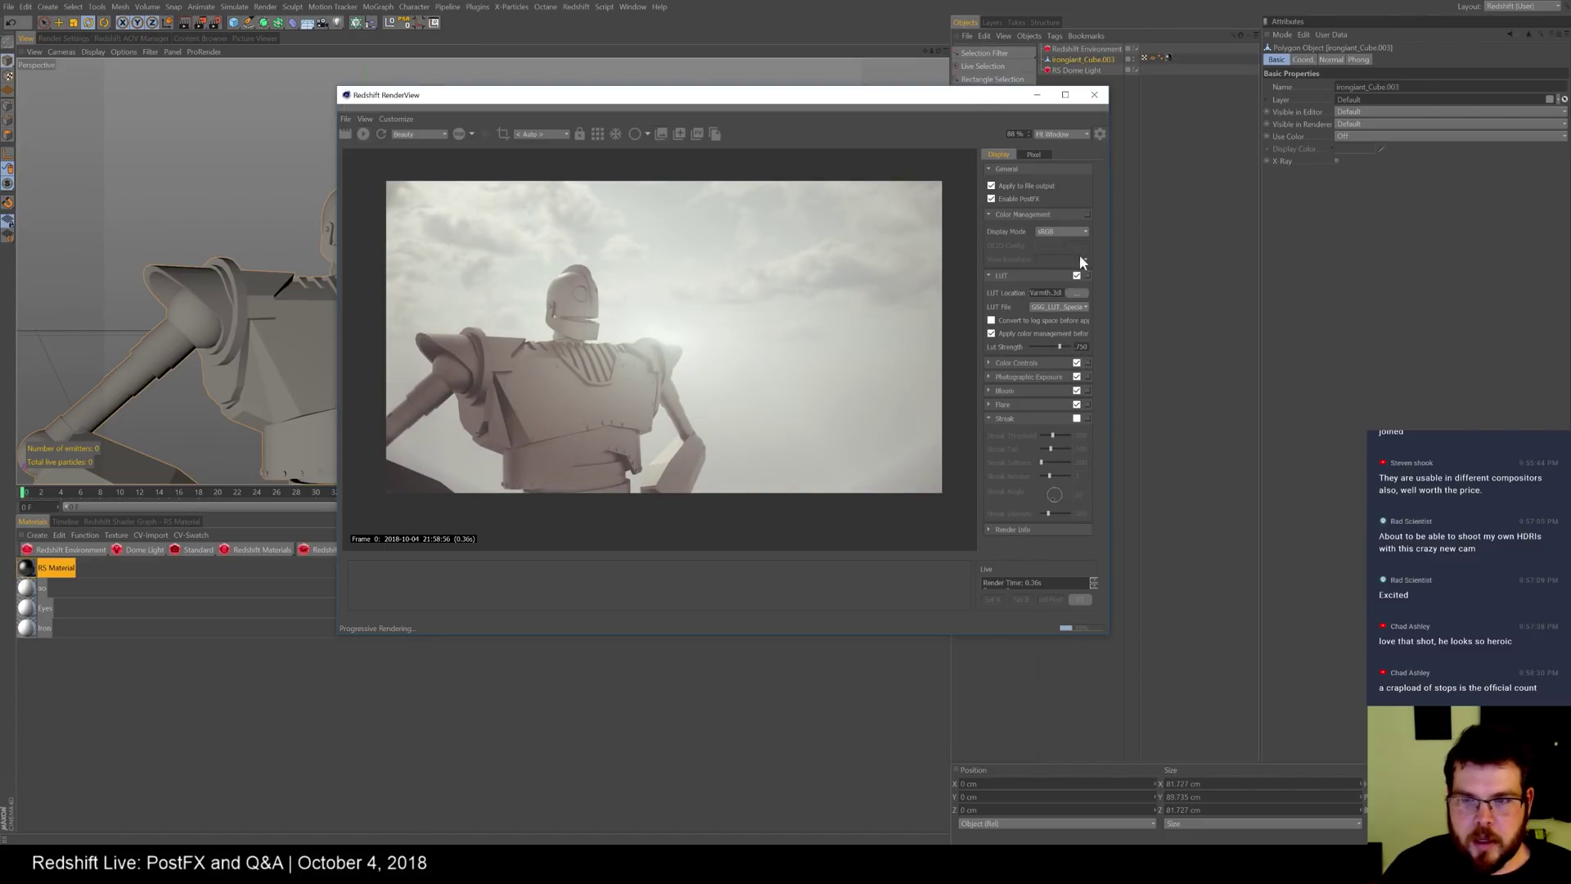
left_click(602, 135)
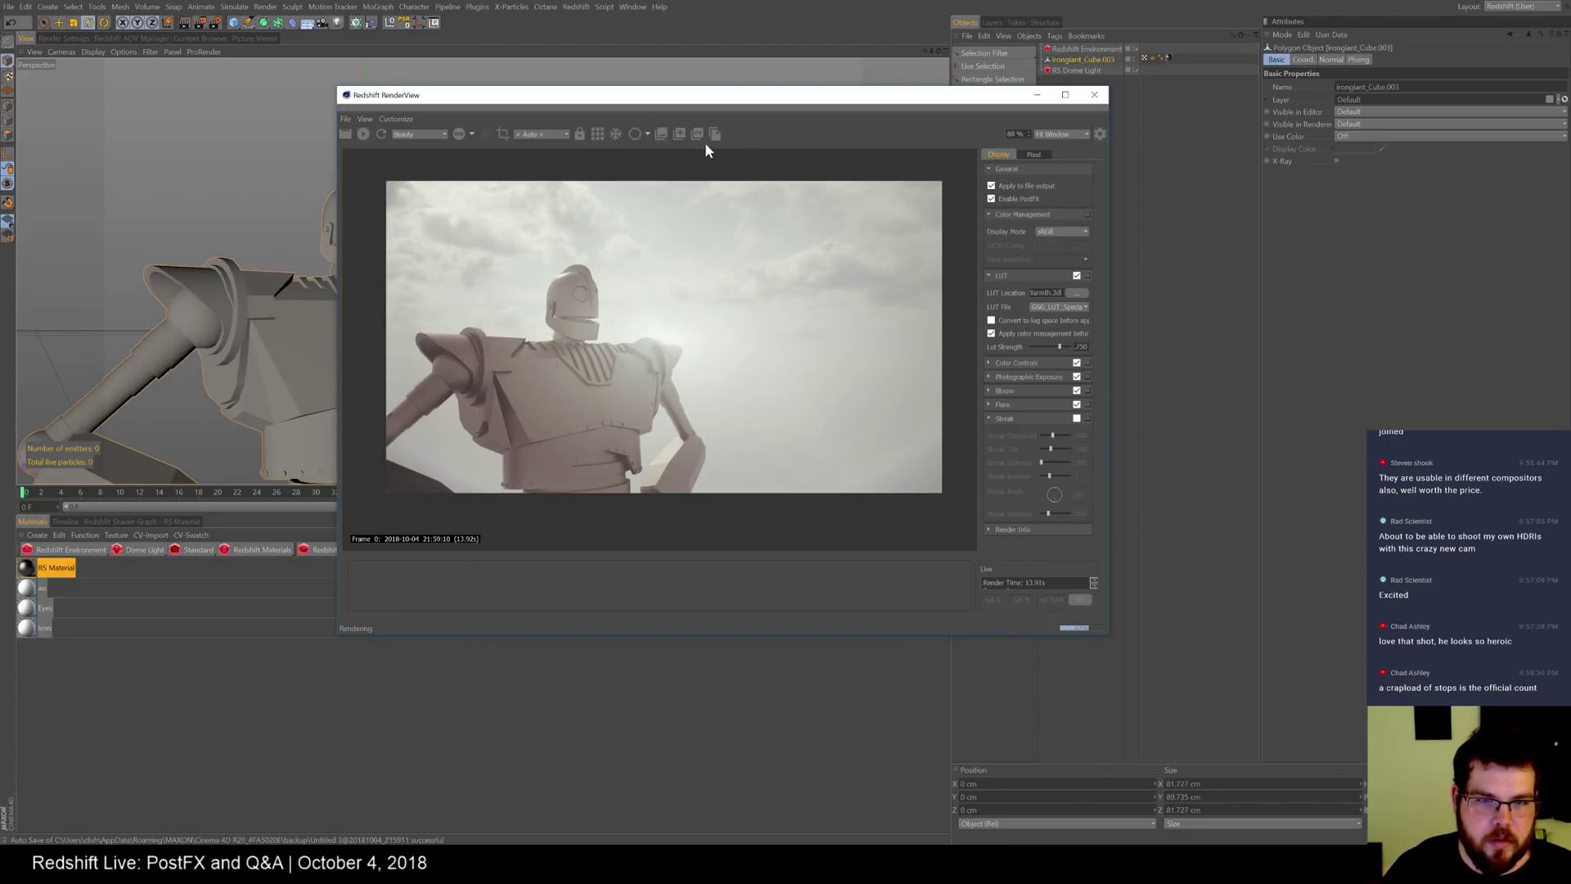
- In the Redshift render settings, set the unified sampling to Samples Max 512 and Samples Min 32, and return to the perspective view
left_click(65, 39)
left_click(93, 60)
left_click(82, 130)
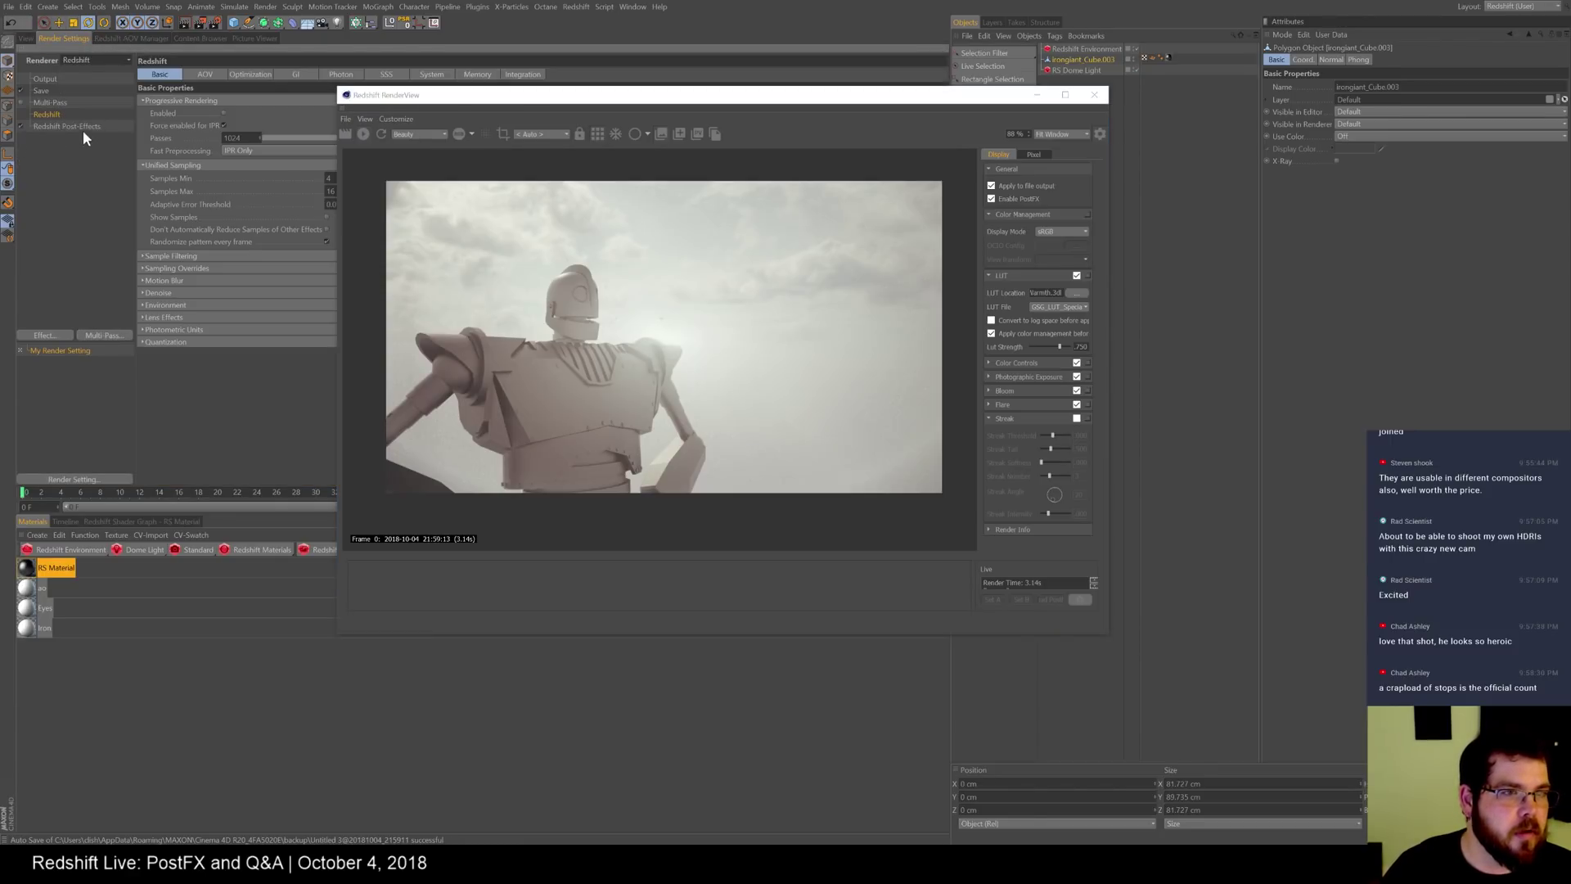
left_click_drag(344, 95, 490, 100)
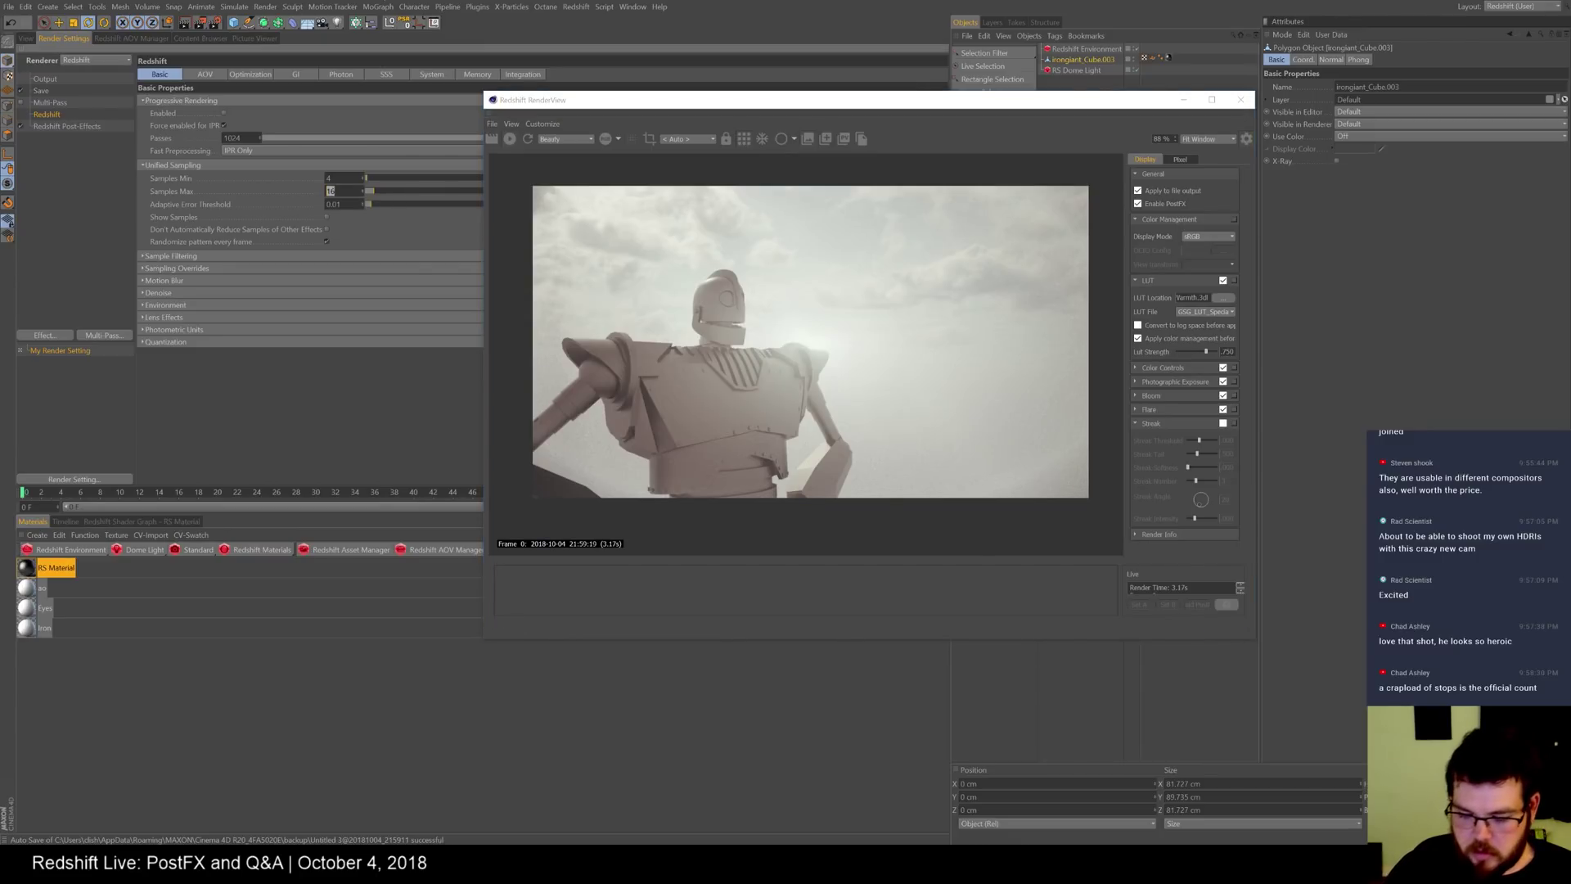
type("512")
key("Return")
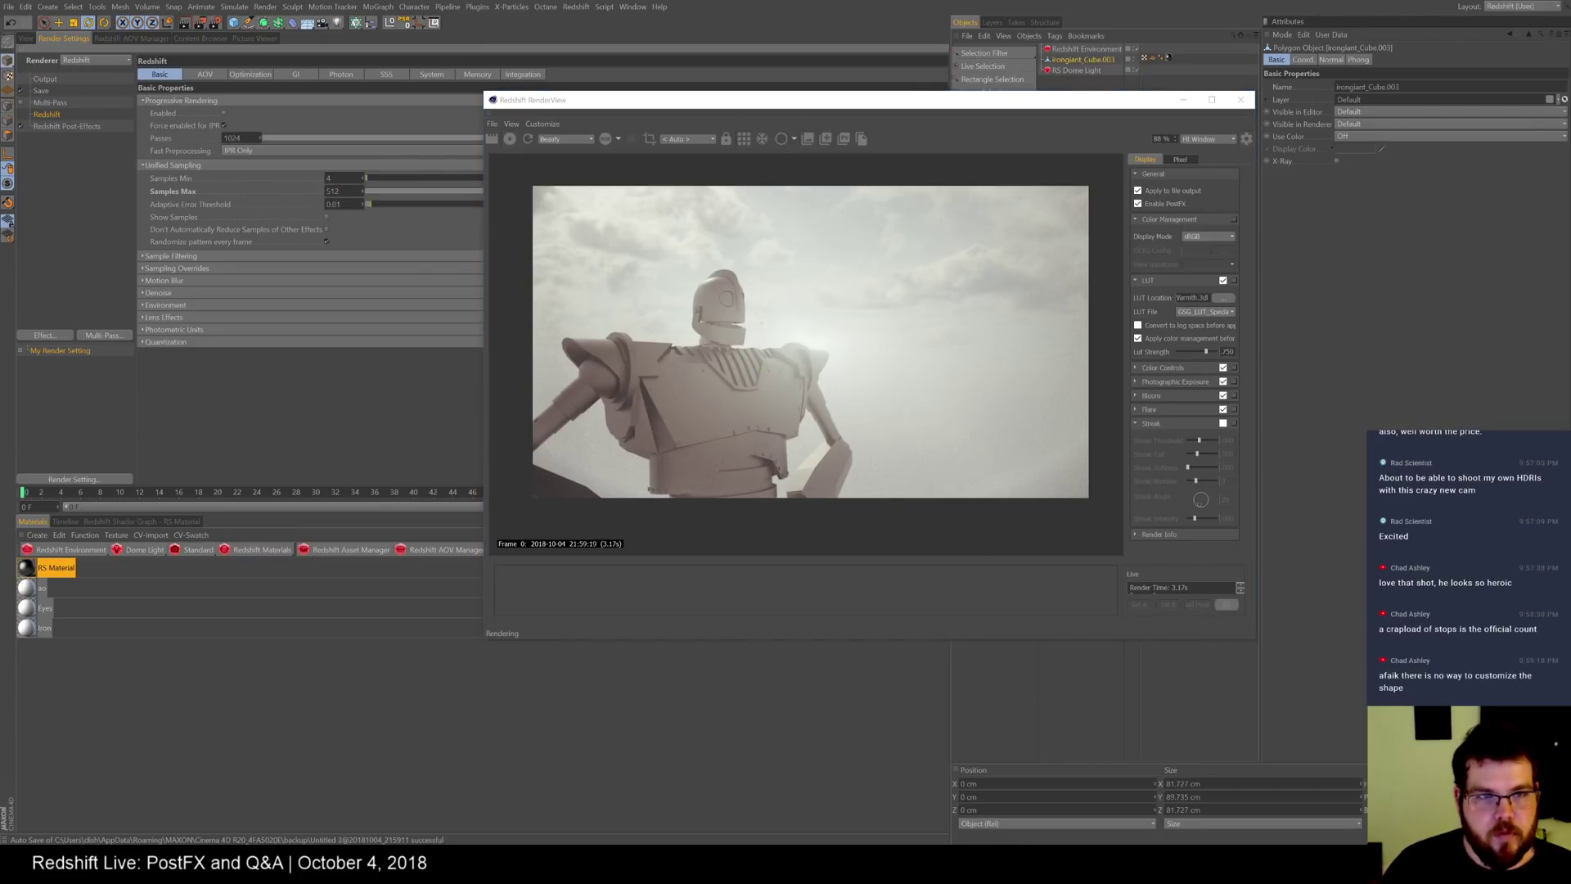
type("32")
key("Return")
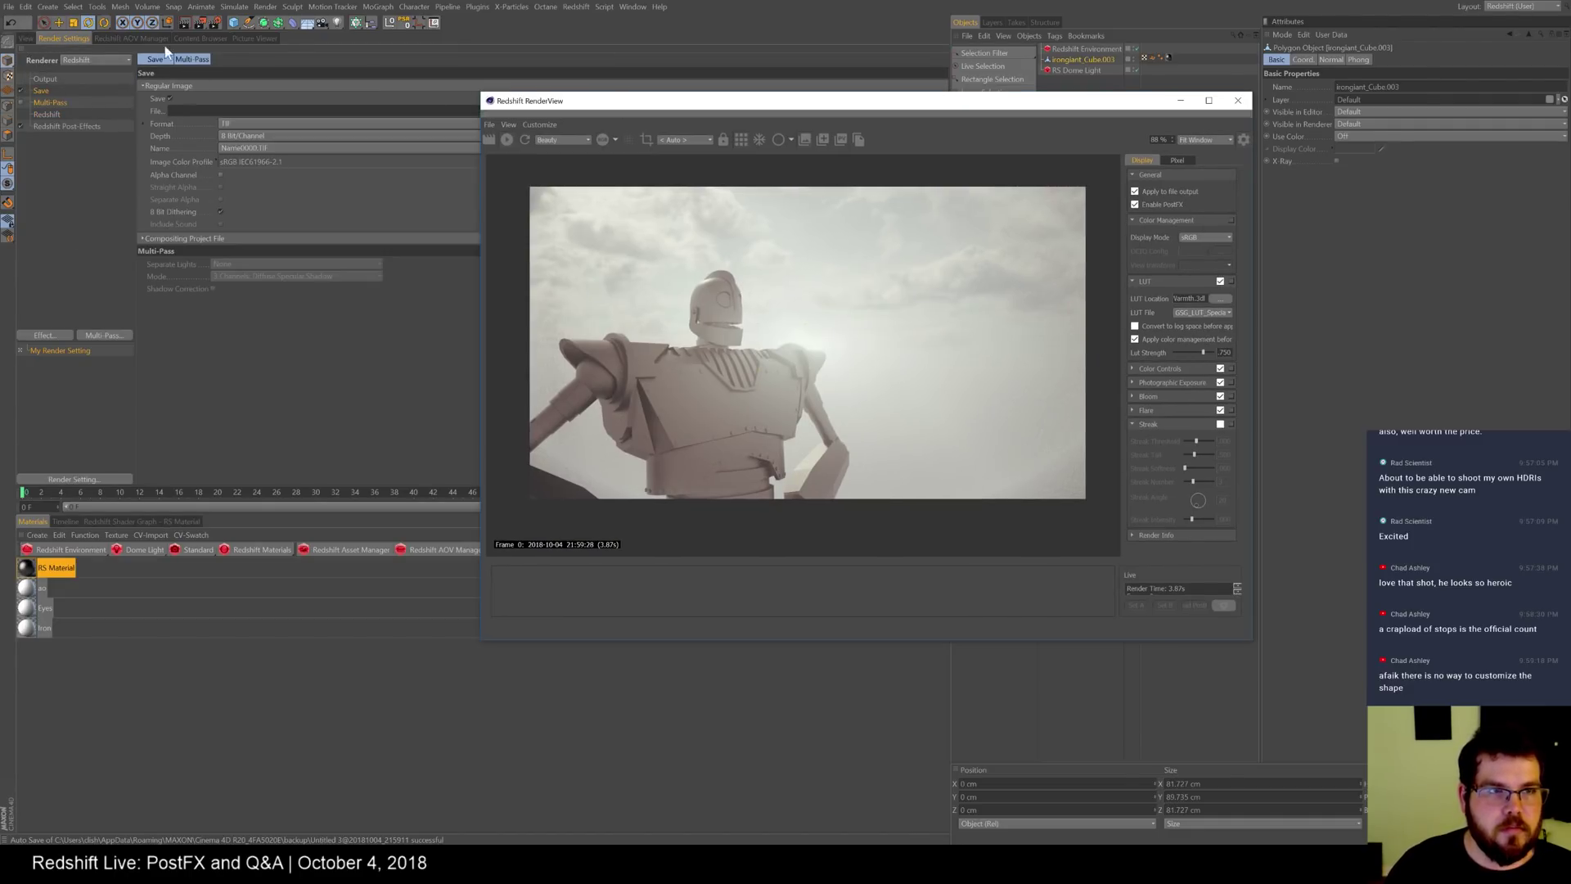
left_click(36, 38)
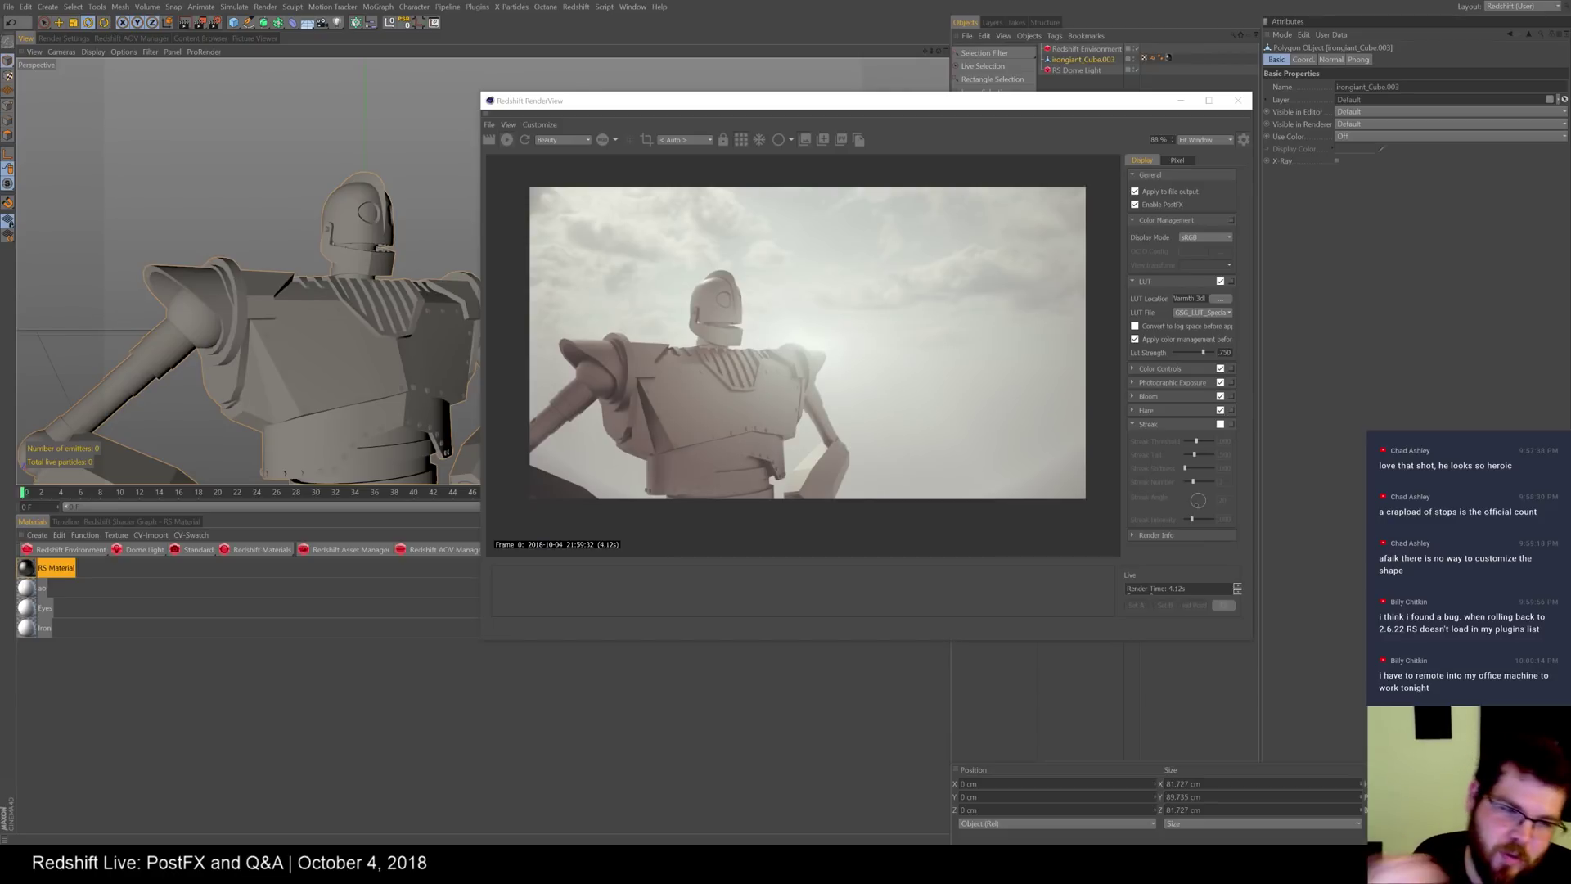
scroll(825, 301, "up", 1)
scroll(901, 343, "down", 1)
scroll(839, 395, "down", 1)
scroll(818, 400, "up", 1)
scroll(808, 401, "down", 1)
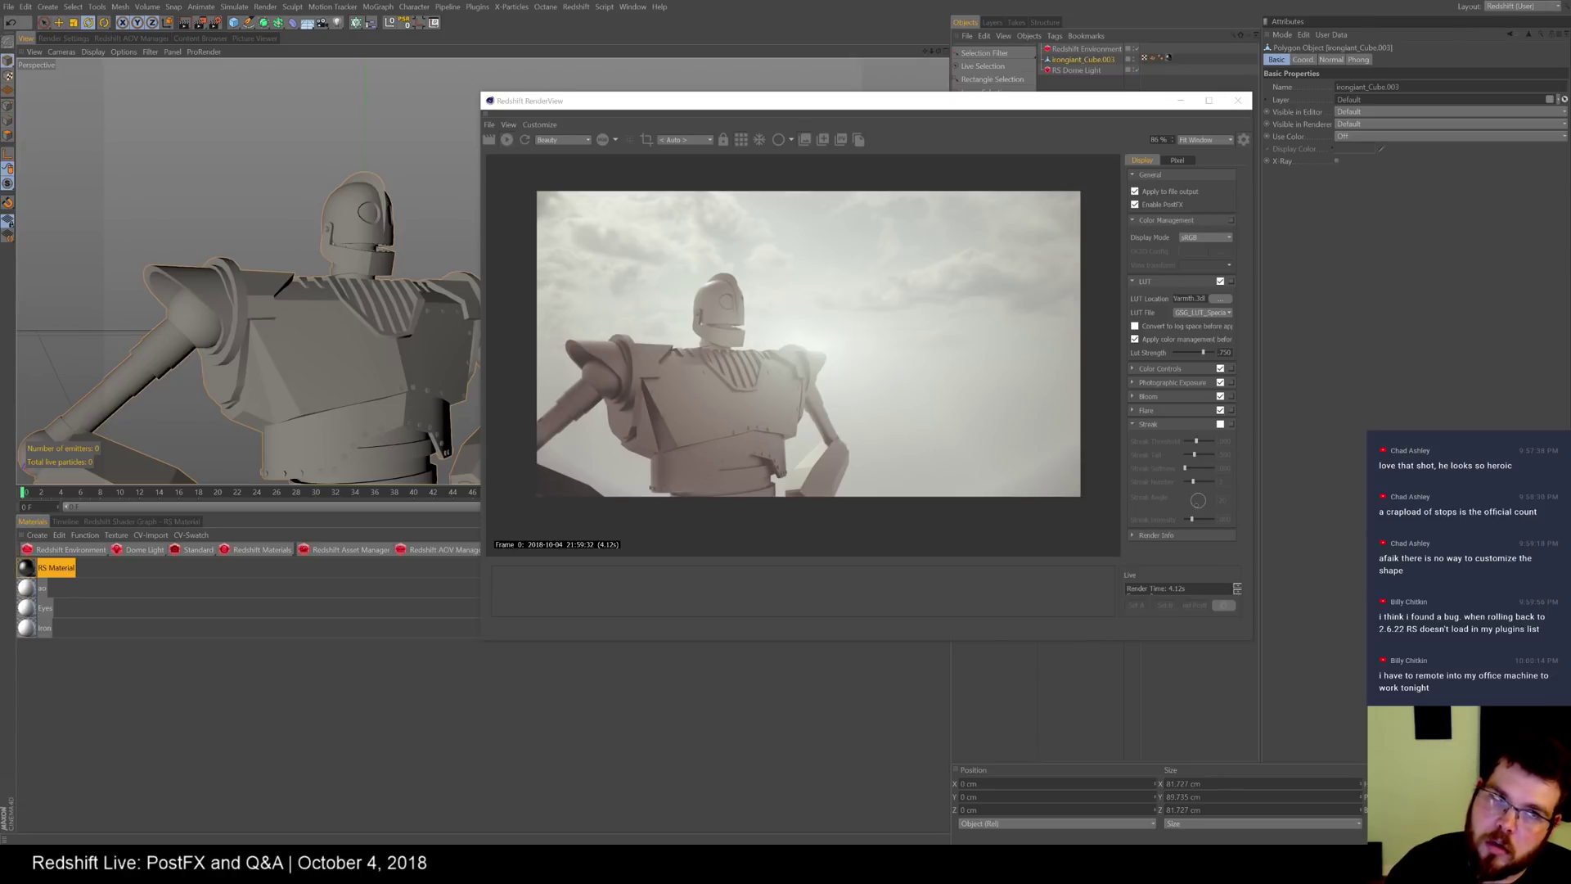
- Look at the Redshift Post-Effects options in the render settings and return to the perspective view
left_click(81, 37)
left_click(74, 126)
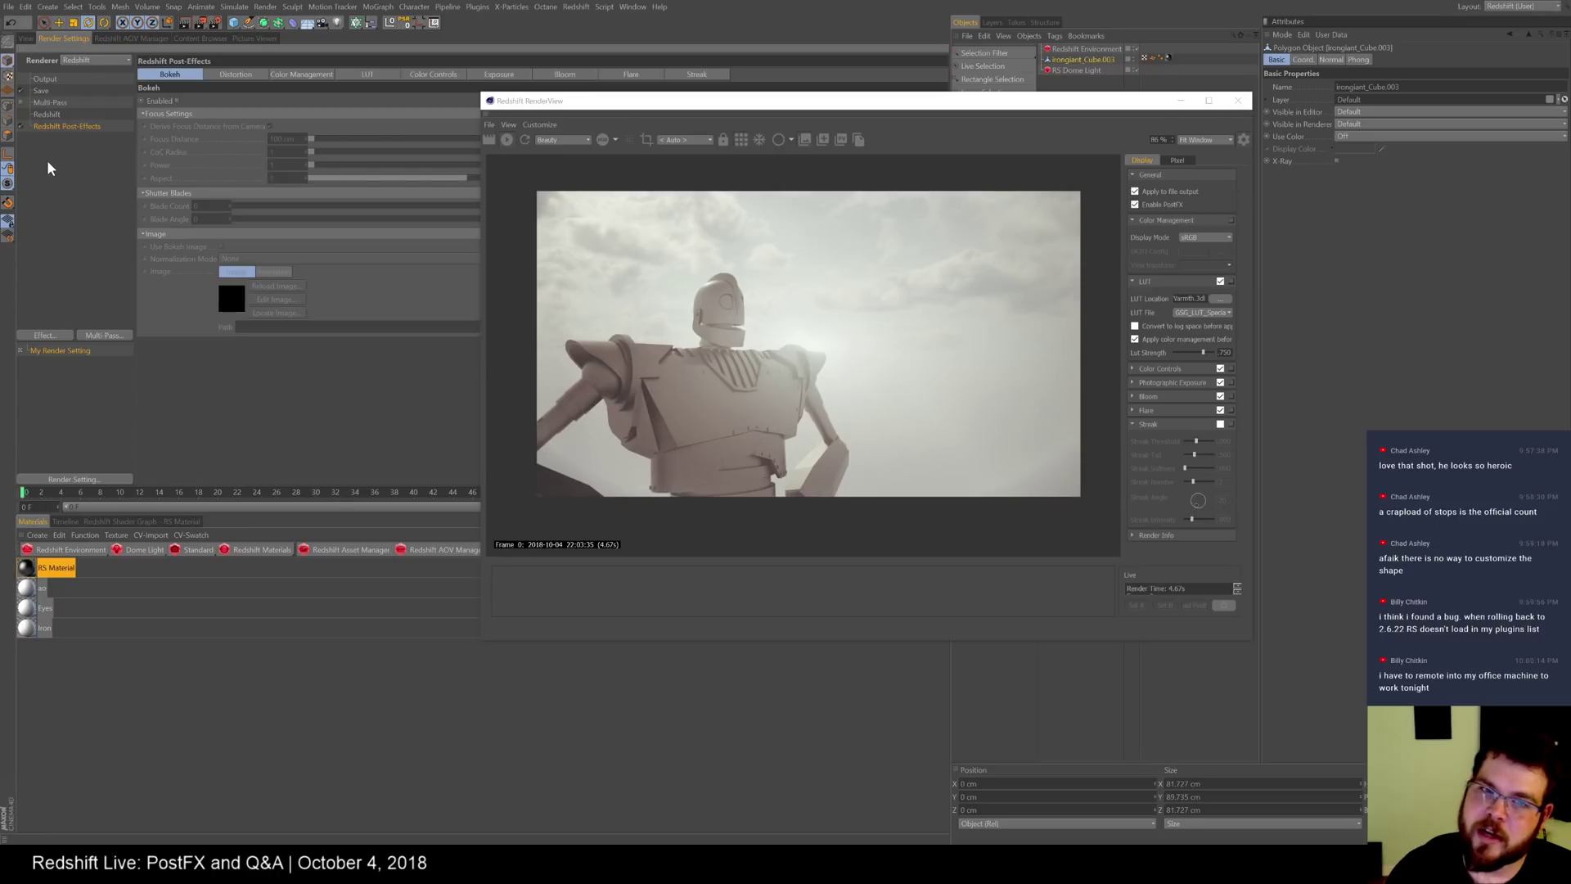
left_click(27, 39)
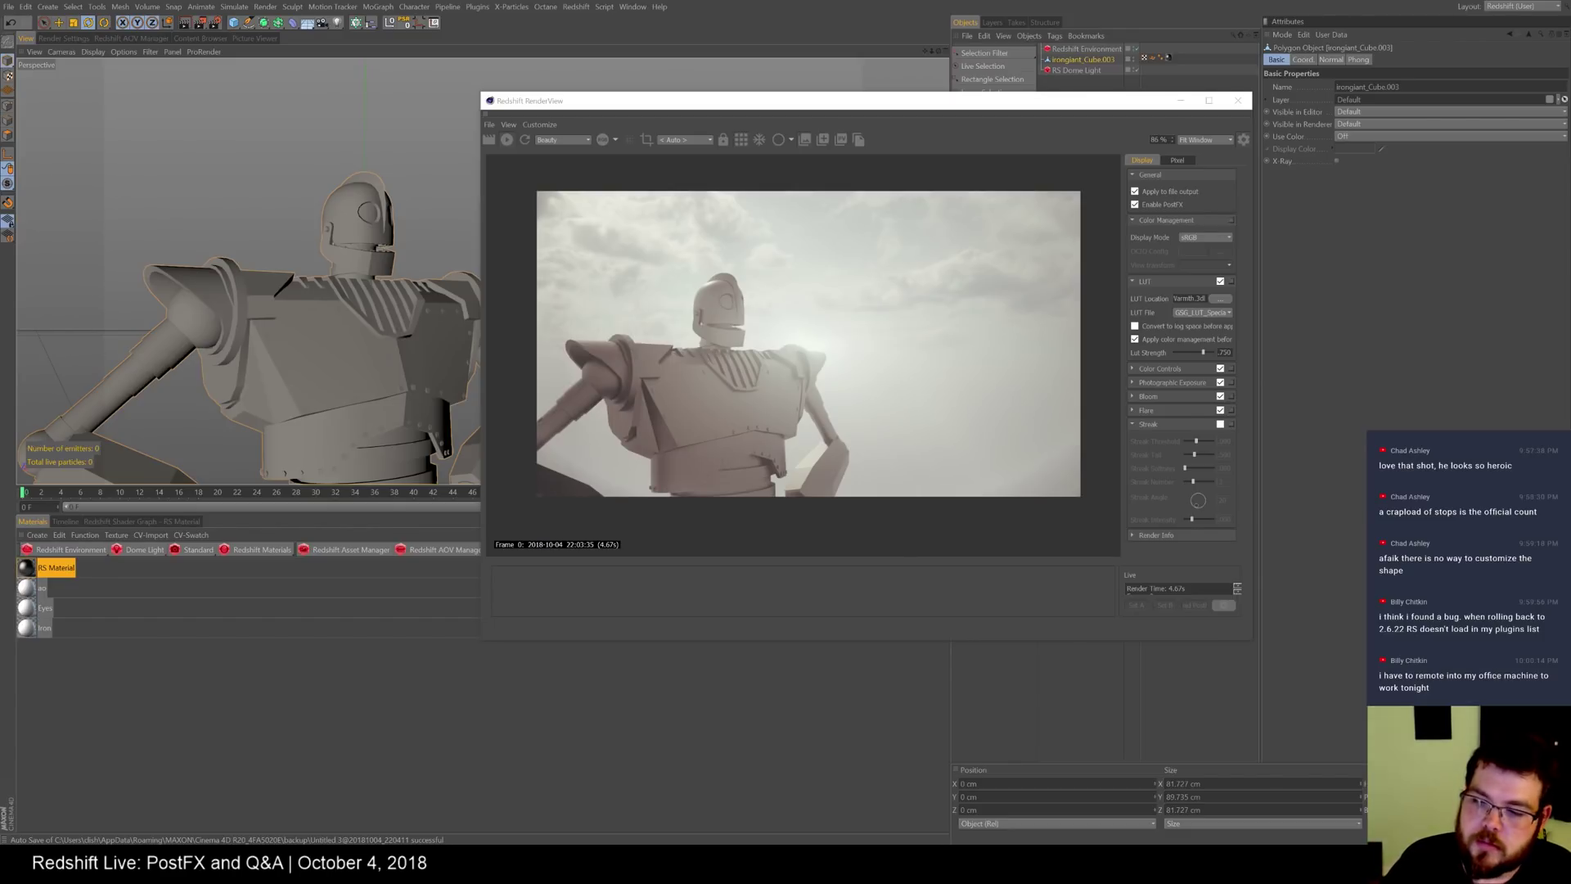
left_click(1521, 871)
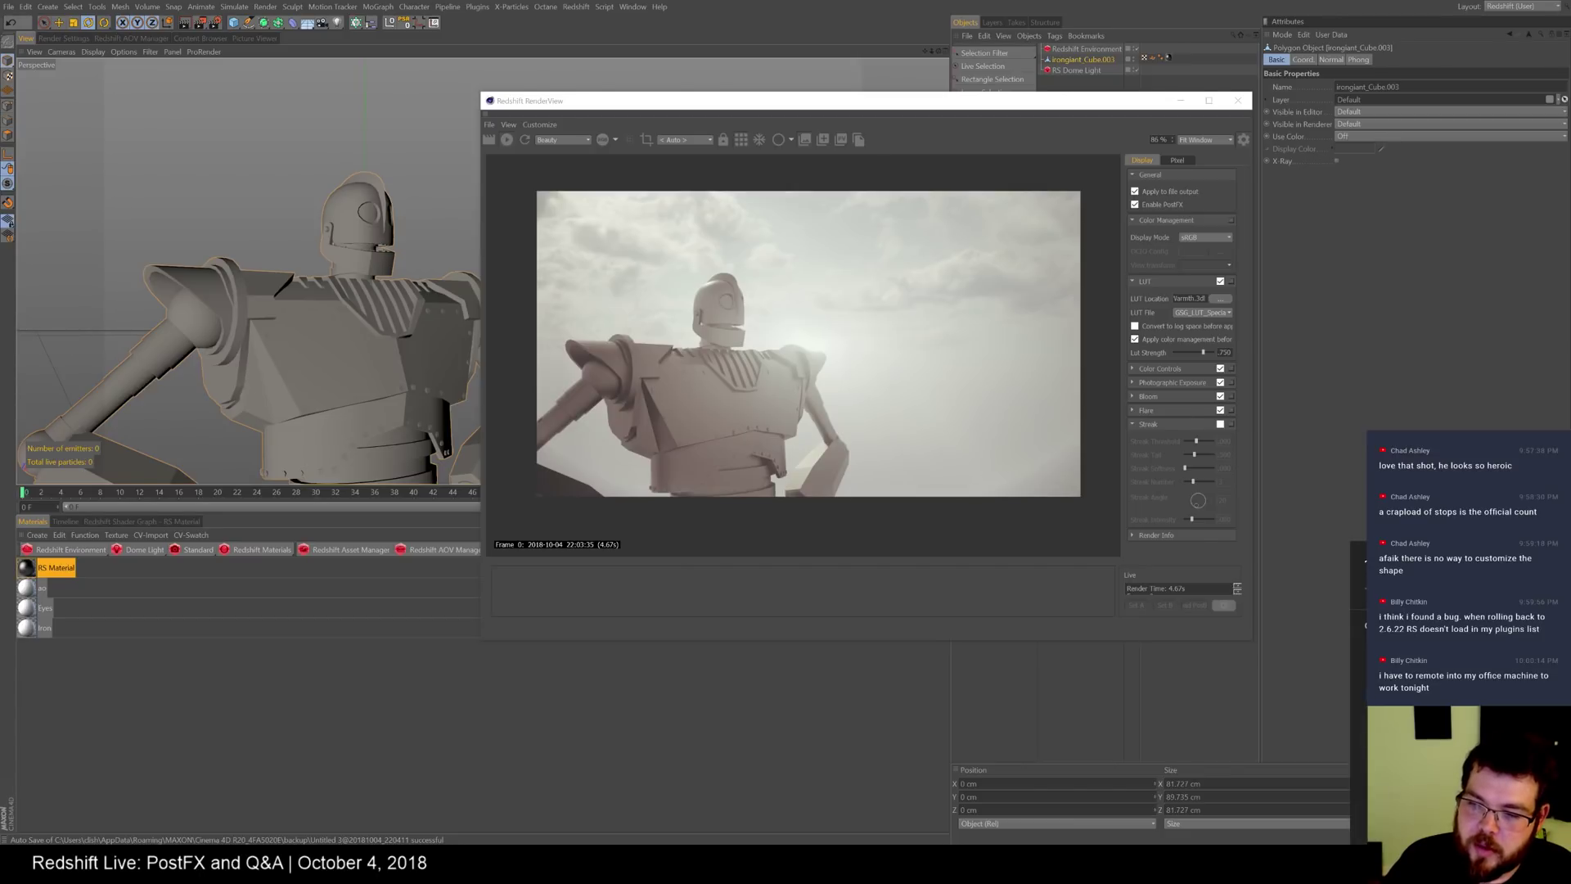